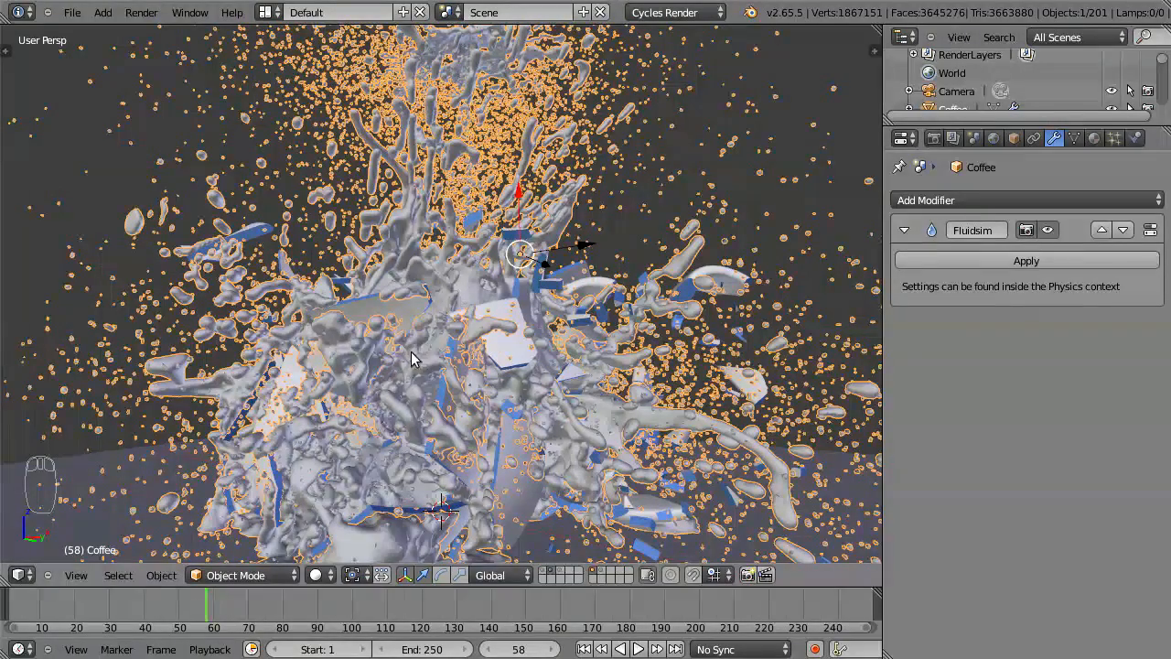
Set the Coffee fluid domain's viewport display mode to Preview
middle_drag(408, 391, 632, 270)
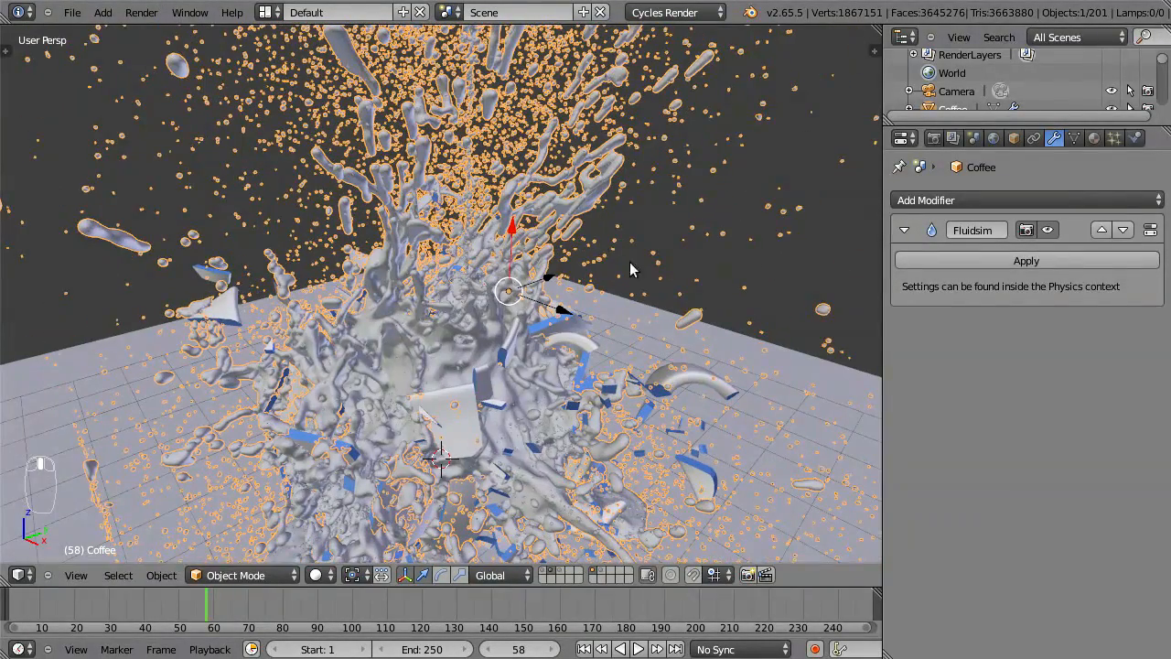
click(1135, 138)
click(1087, 440)
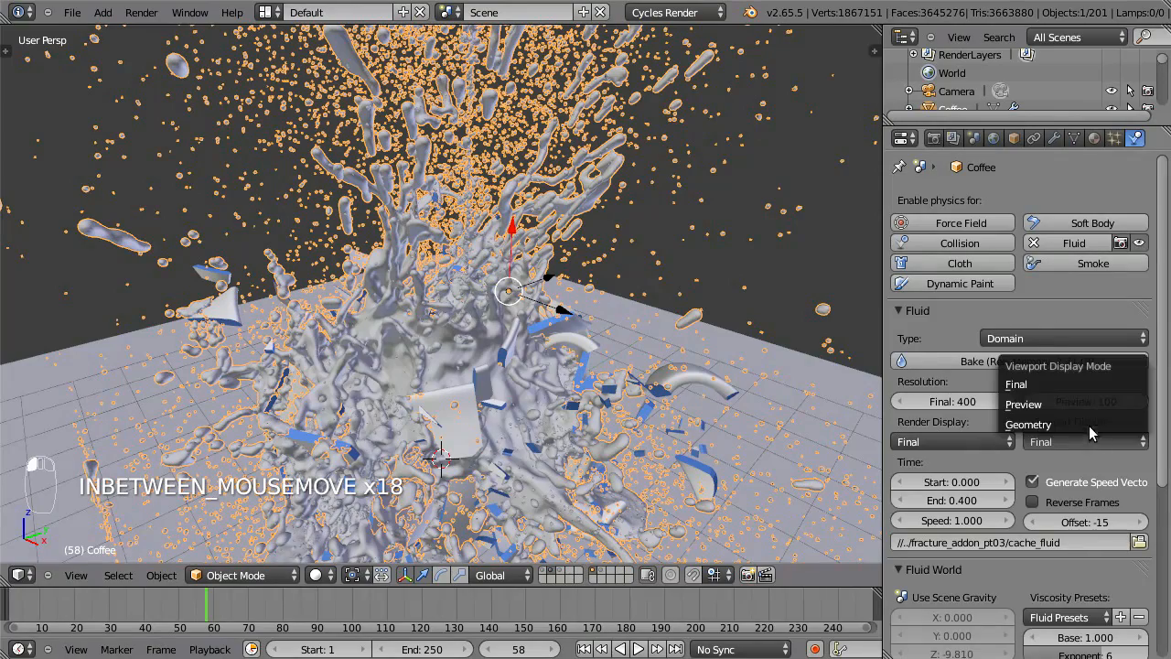
click(1079, 404)
middle_drag(767, 404, 677, 306)
ctrl+middle_drag(677, 306, 510, 509)
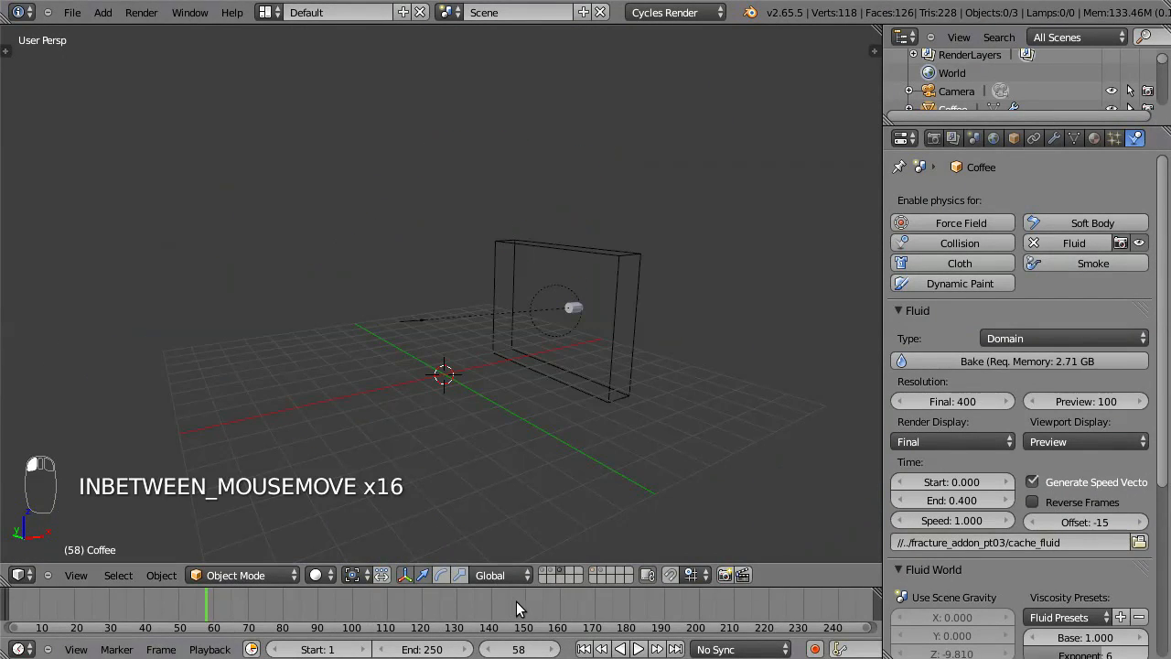
Make the first three scene layers visible together and scrub the animation to frame 32
click(552, 571)
shift+click(559, 570)
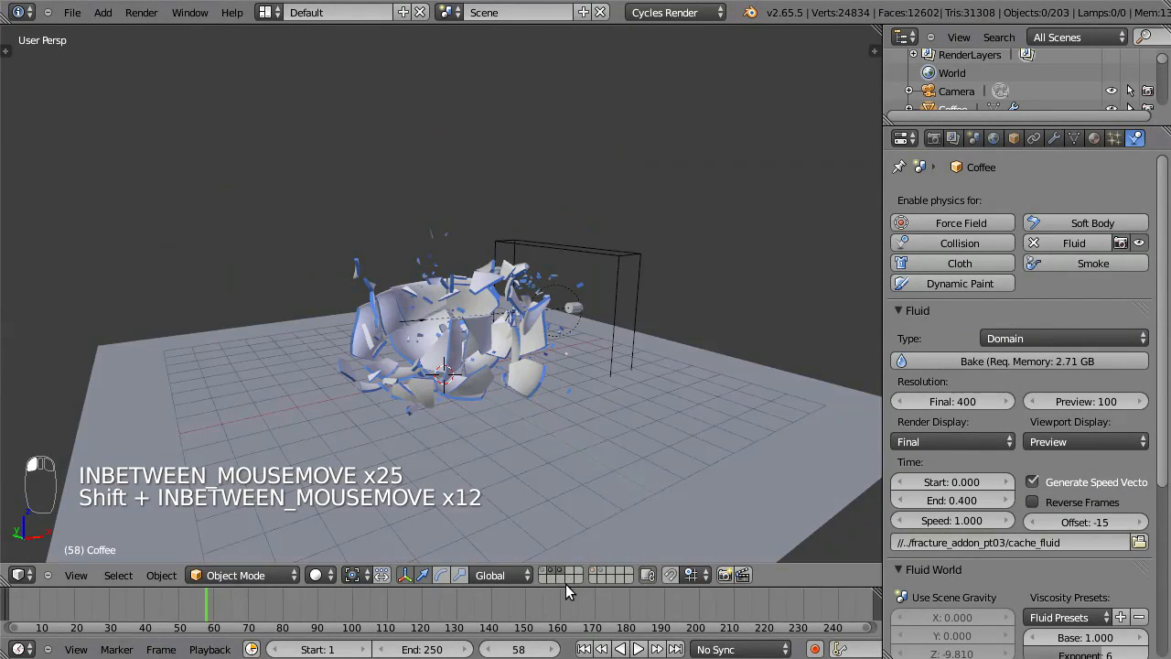
drag(214, 613, 117, 606)
shift+click(544, 571)
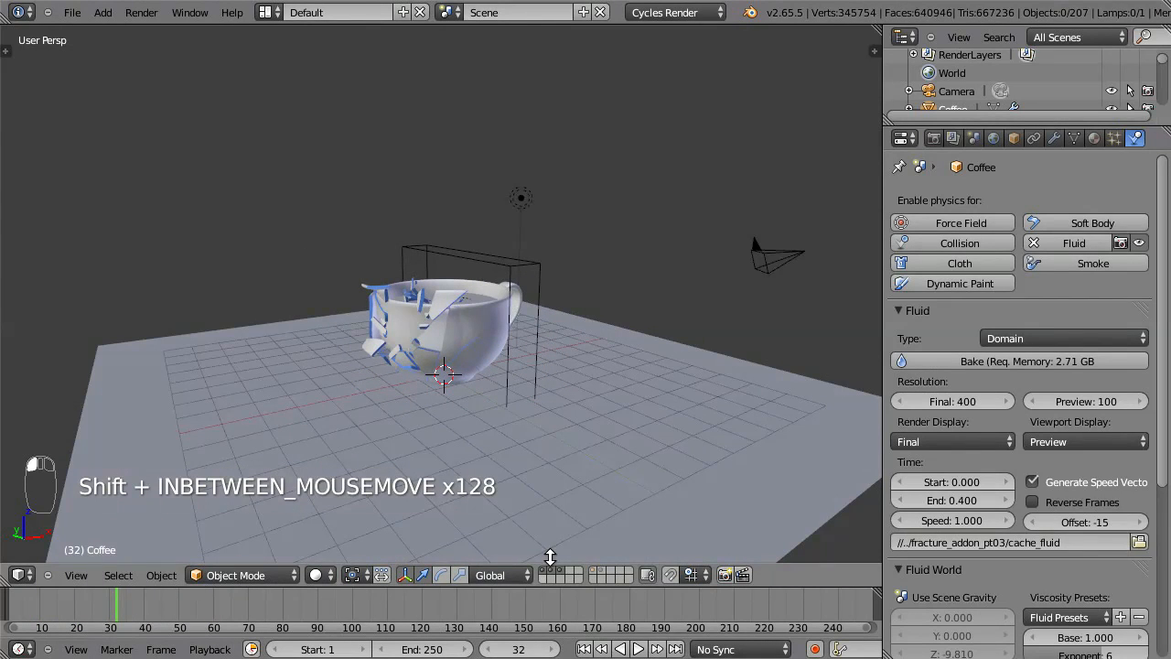
Delete the lamp above the cup from the scene
middle_drag(609, 289, 582, 199)
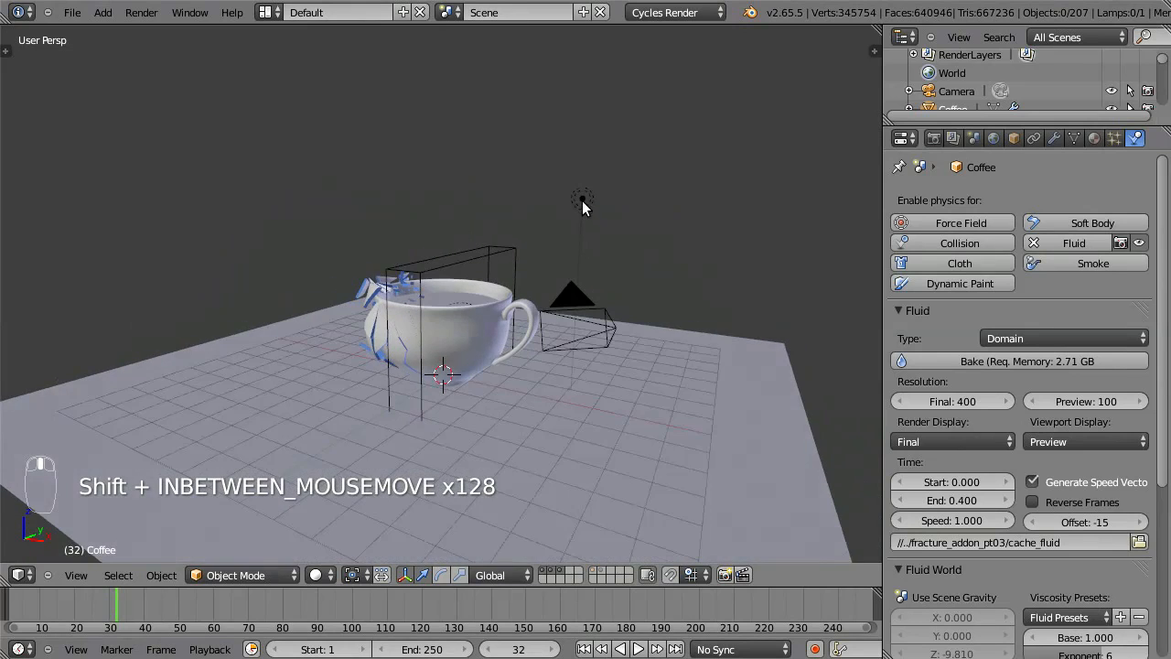
right_click(583, 197)
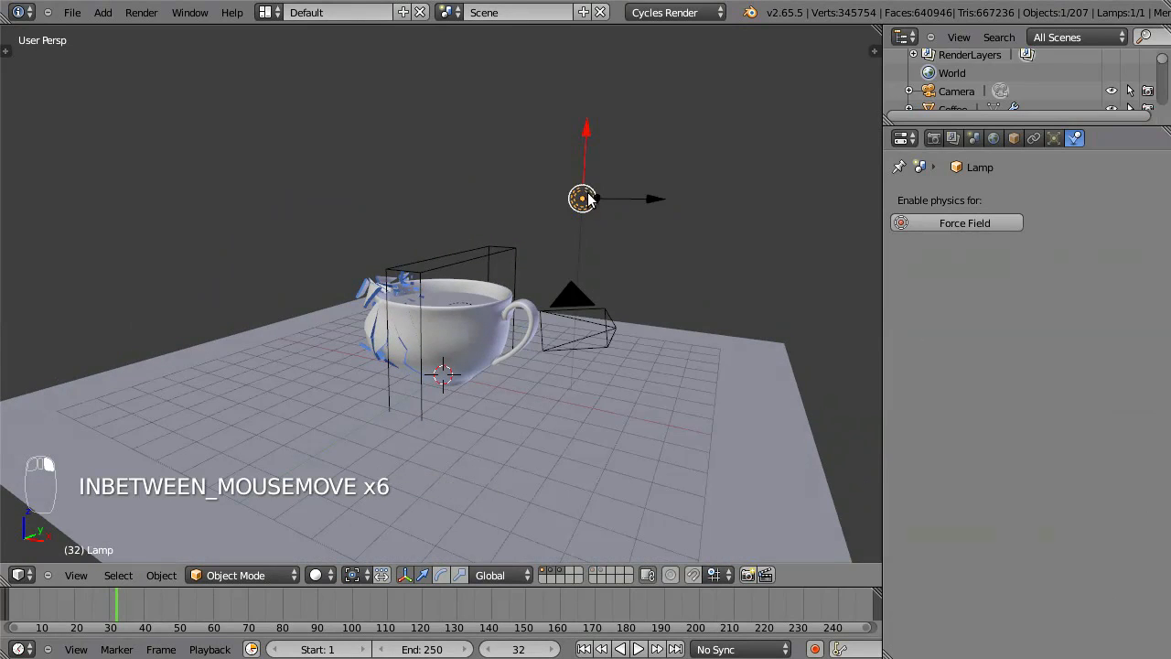
key(x)
click(586, 196)
middle_drag(552, 261, 613, 316)
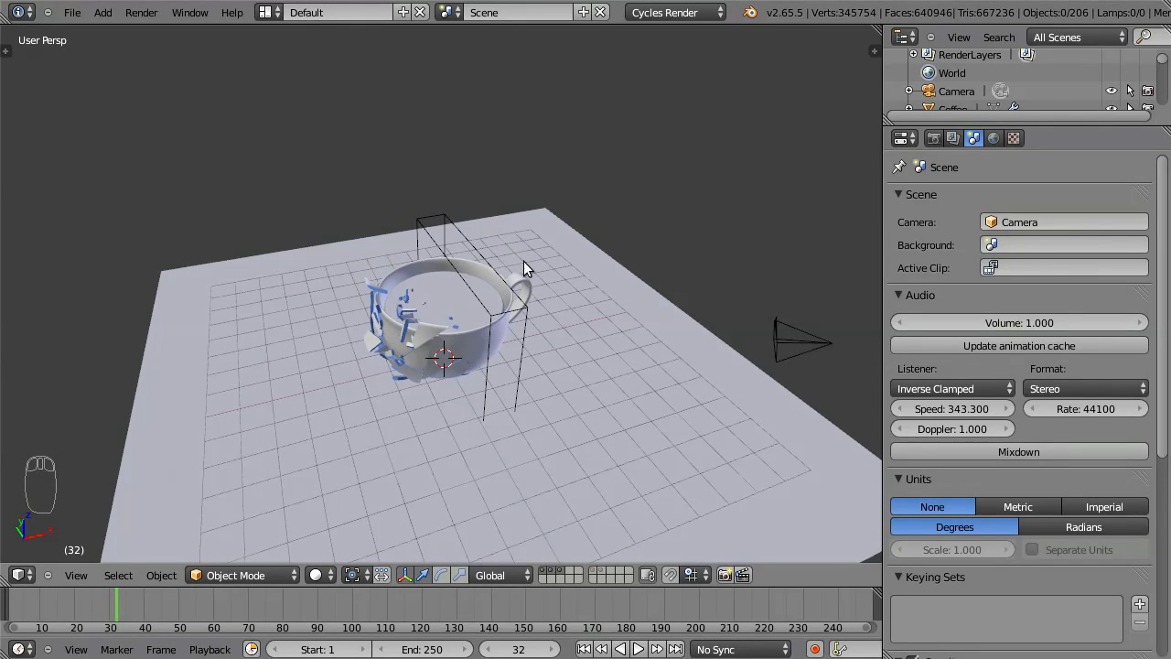
Move the camera along the global X axis to the shattering side of the cup
right_click(789, 341)
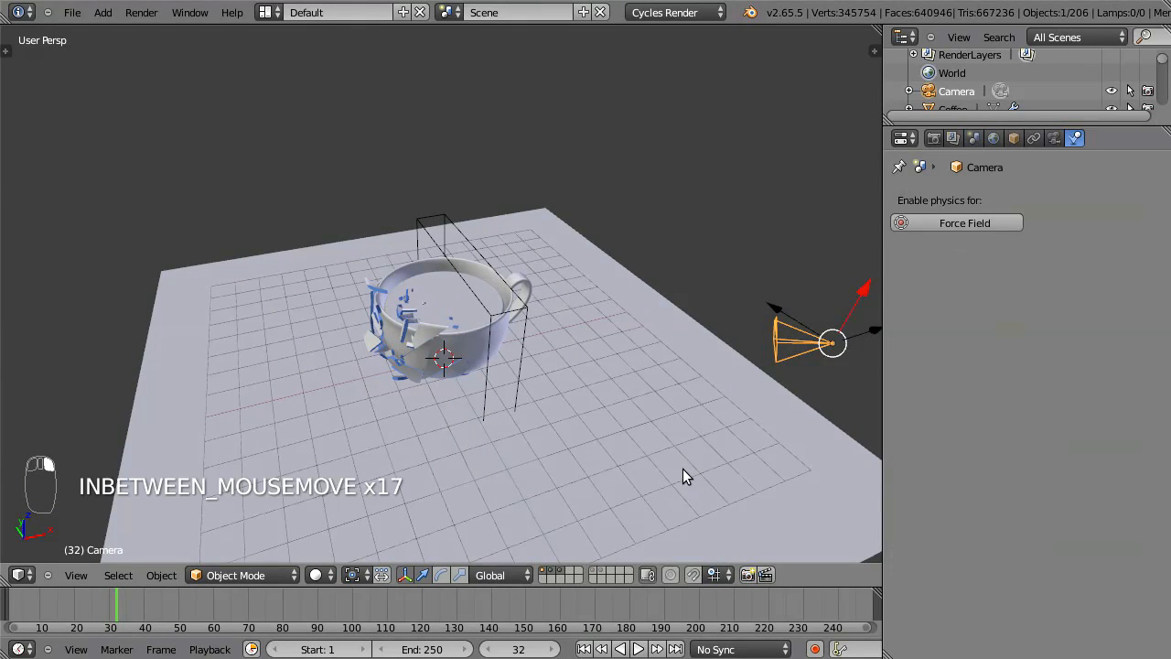
key(g)
key(x)
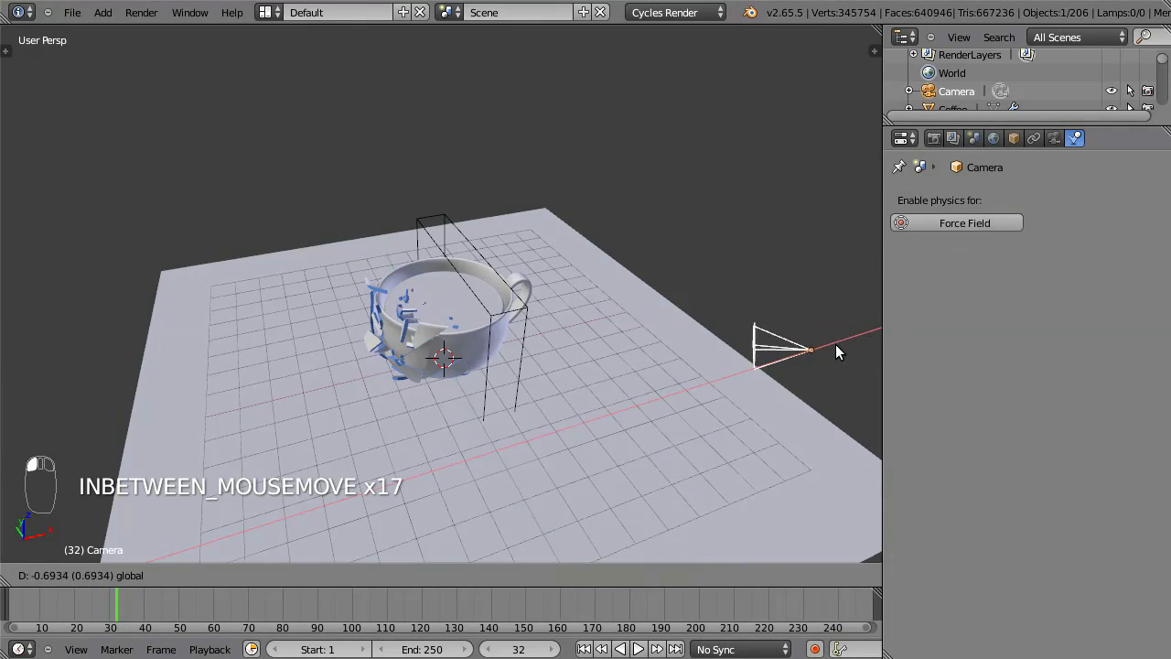
click(505, 462)
Look through the camera and rotate it about the global Z axis until the cup is in frame
key(KP_0)
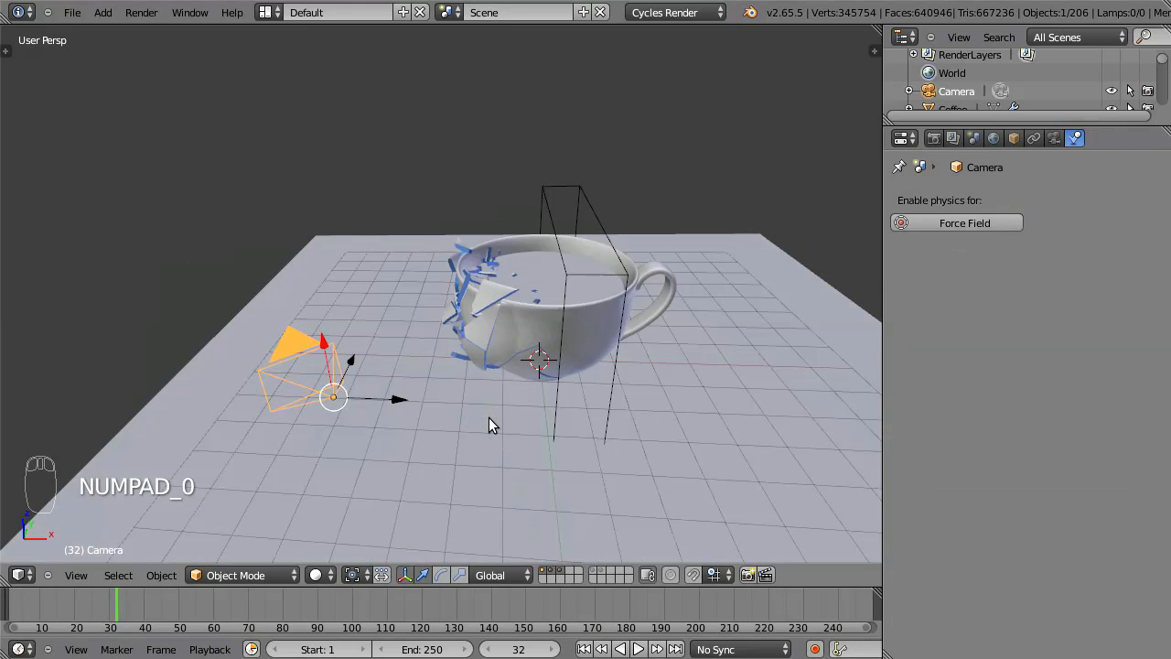
key(r)
key(z)
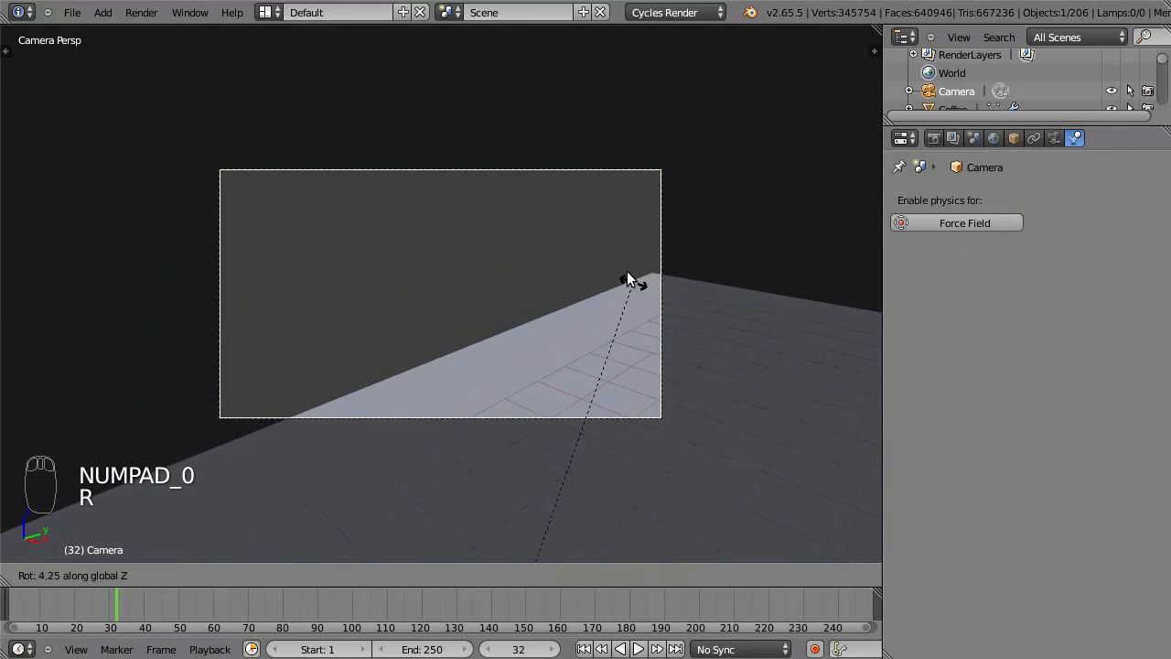
click(514, 446)
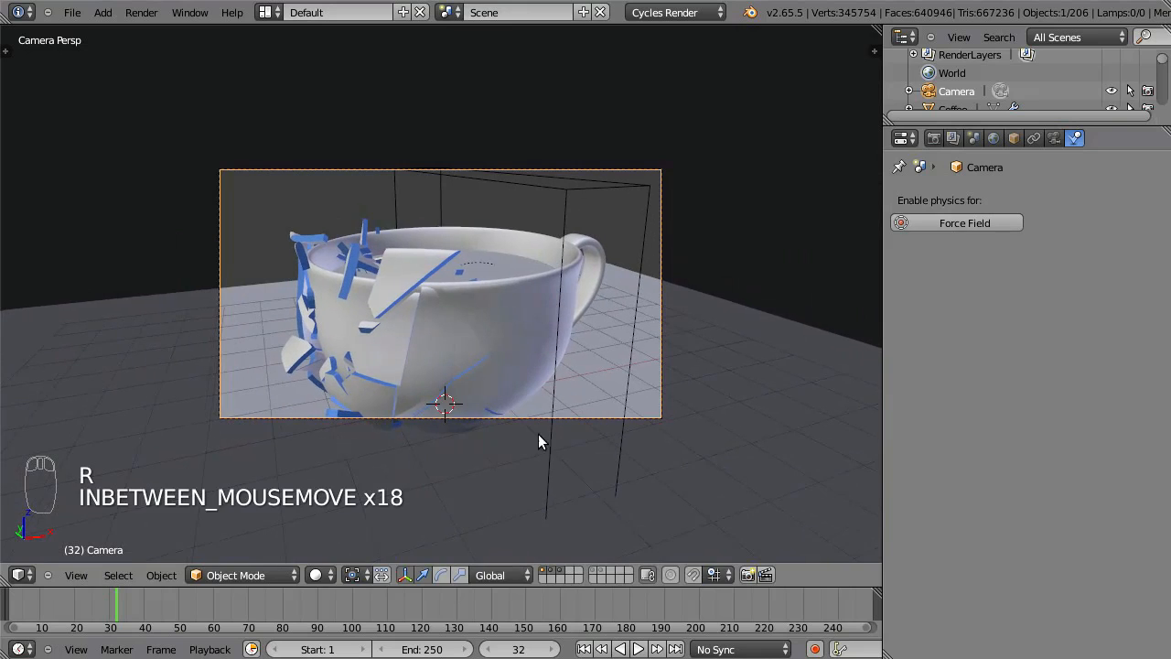
key(r)
key(z)
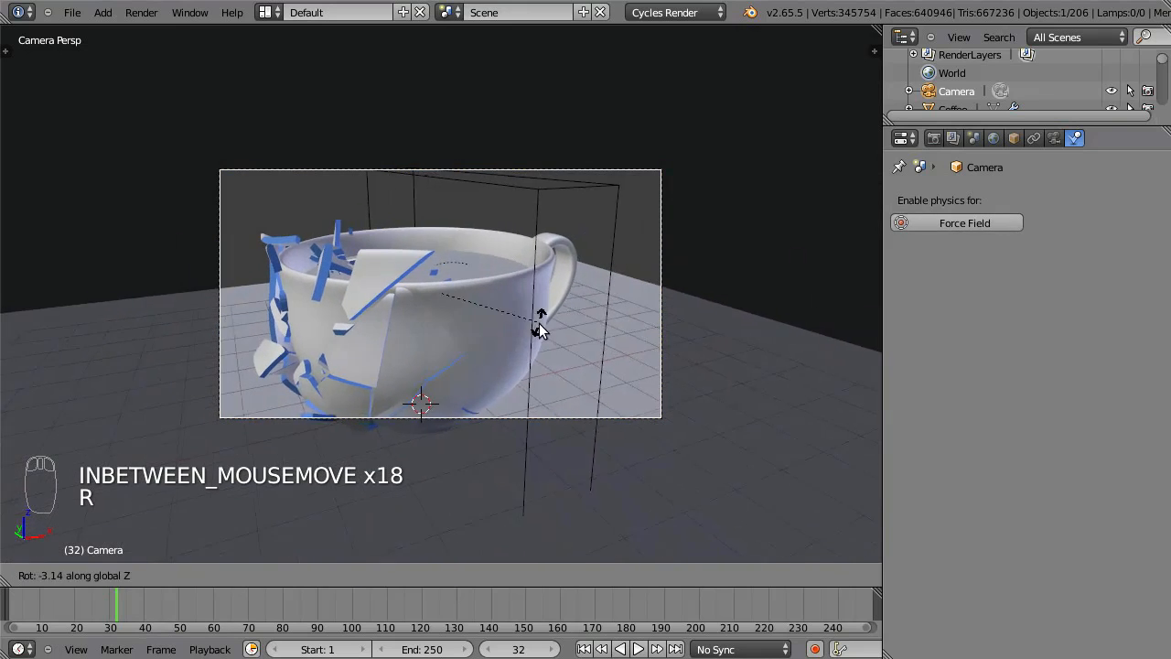
key(z)
Adjust the camera's position and pull it back about 4.8 units along its local Z axis
key(g)
key(z)
click(547, 393)
key(g)
key(z)
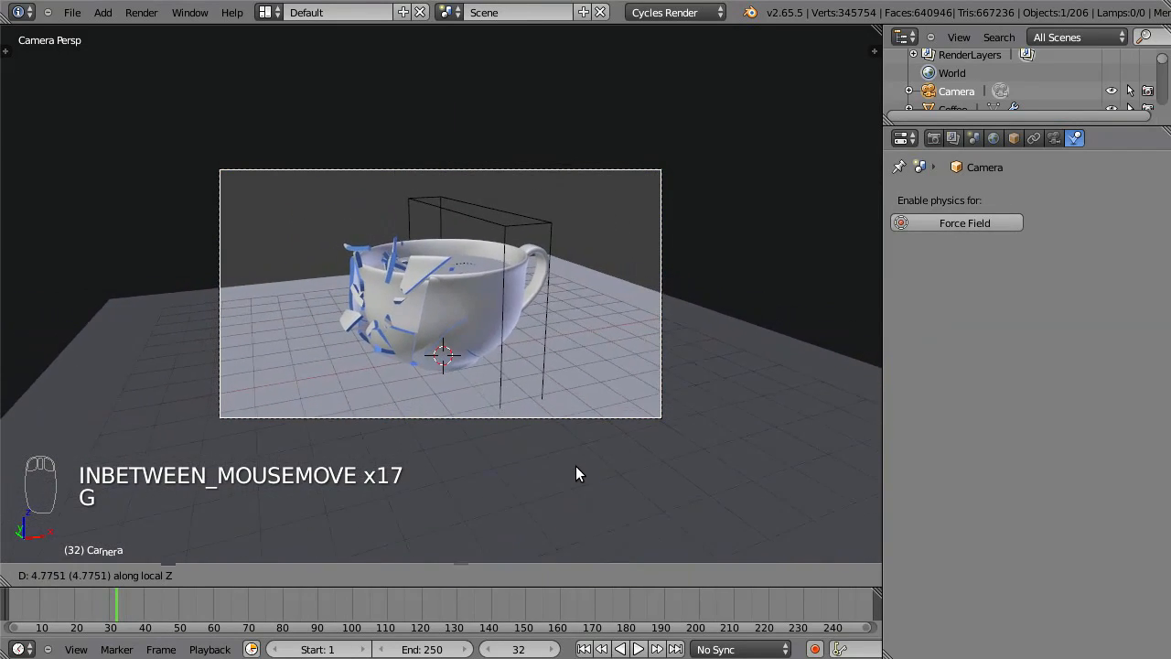
click(581, 461)
Lower the camera towards the floor and fine-tune its height while checking the framing through the camera view
middle_drag(550, 377, 593, 357)
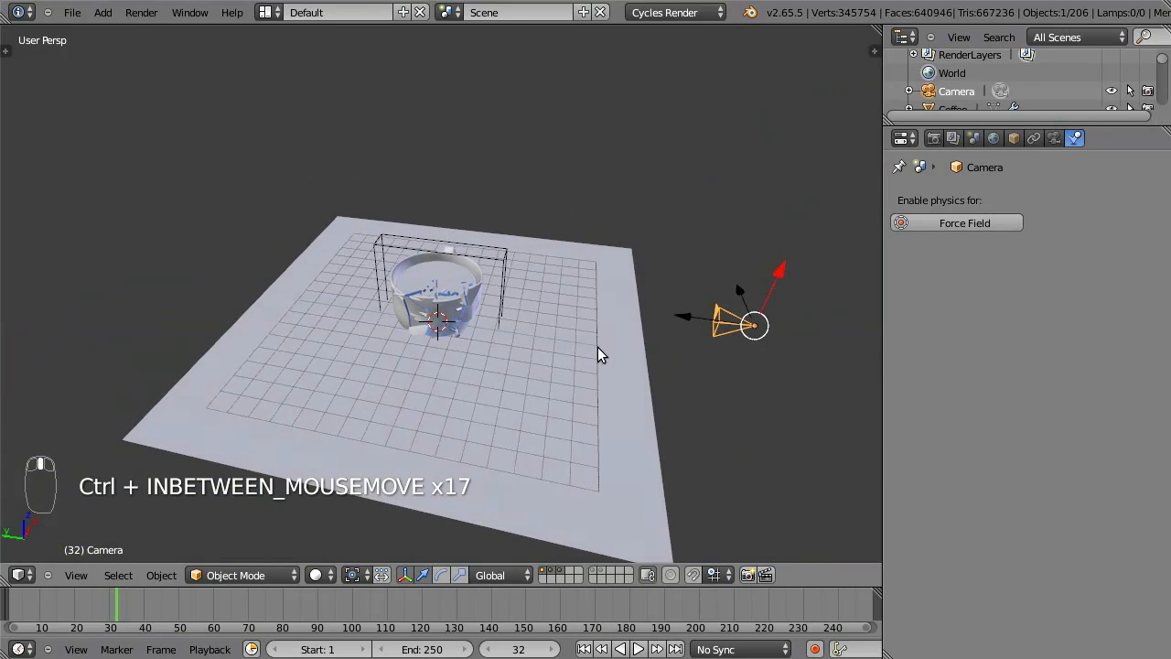
drag(772, 279, 758, 327)
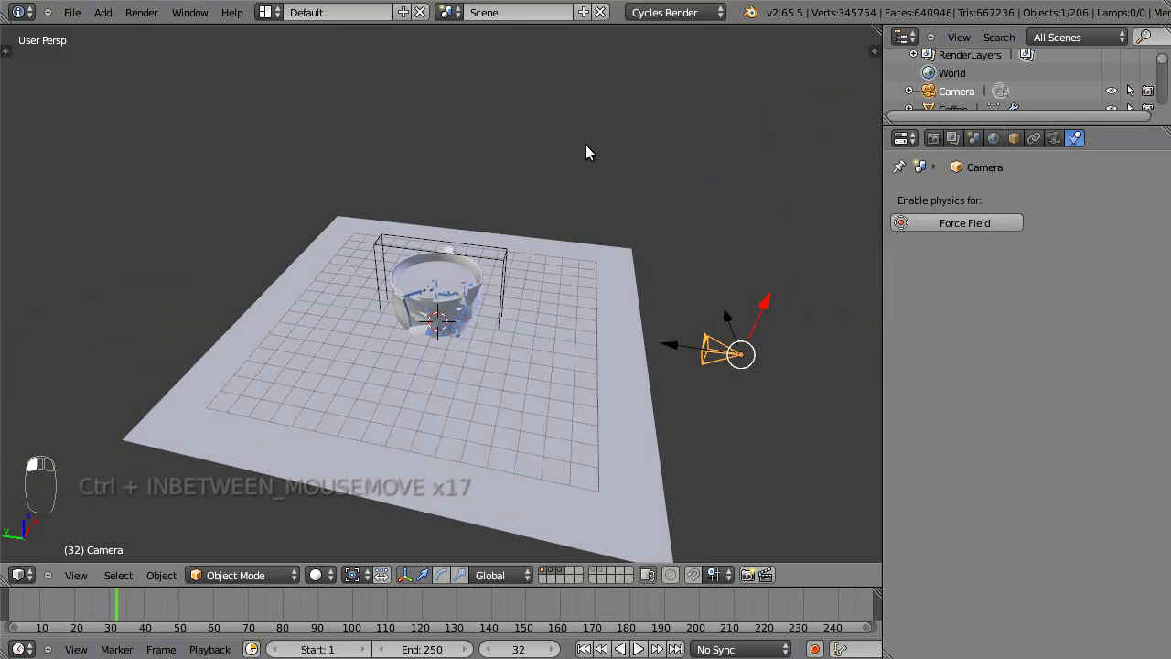
key(KP_0)
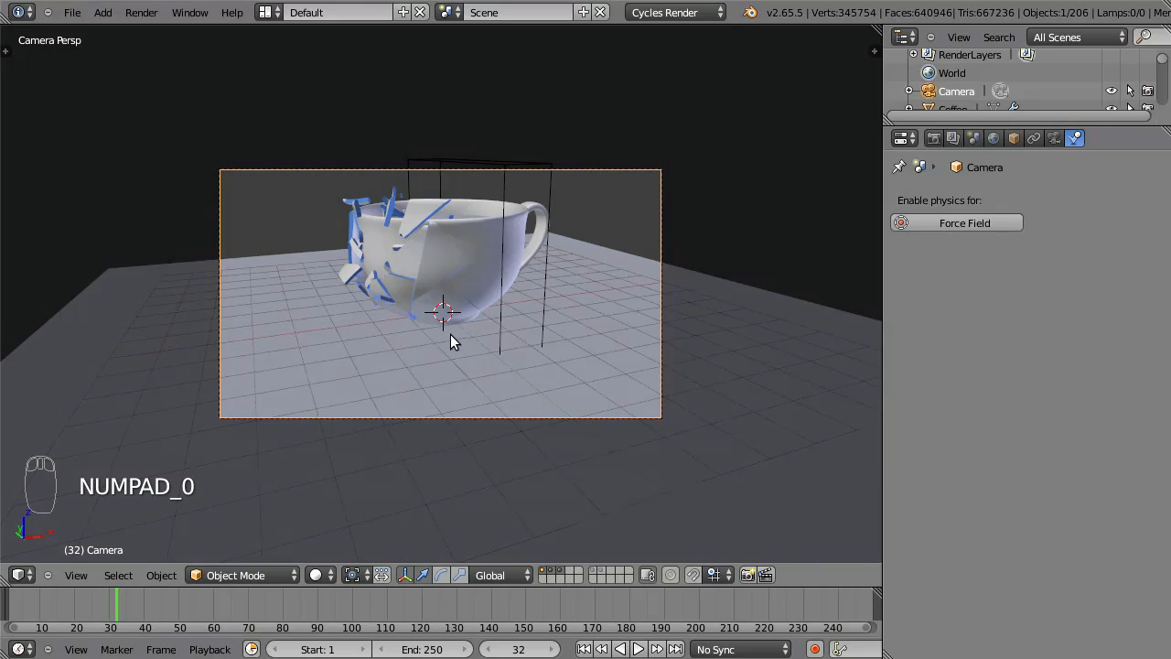
key(g)
key(z)
click(466, 327)
middle_drag(609, 185, 463, 345)
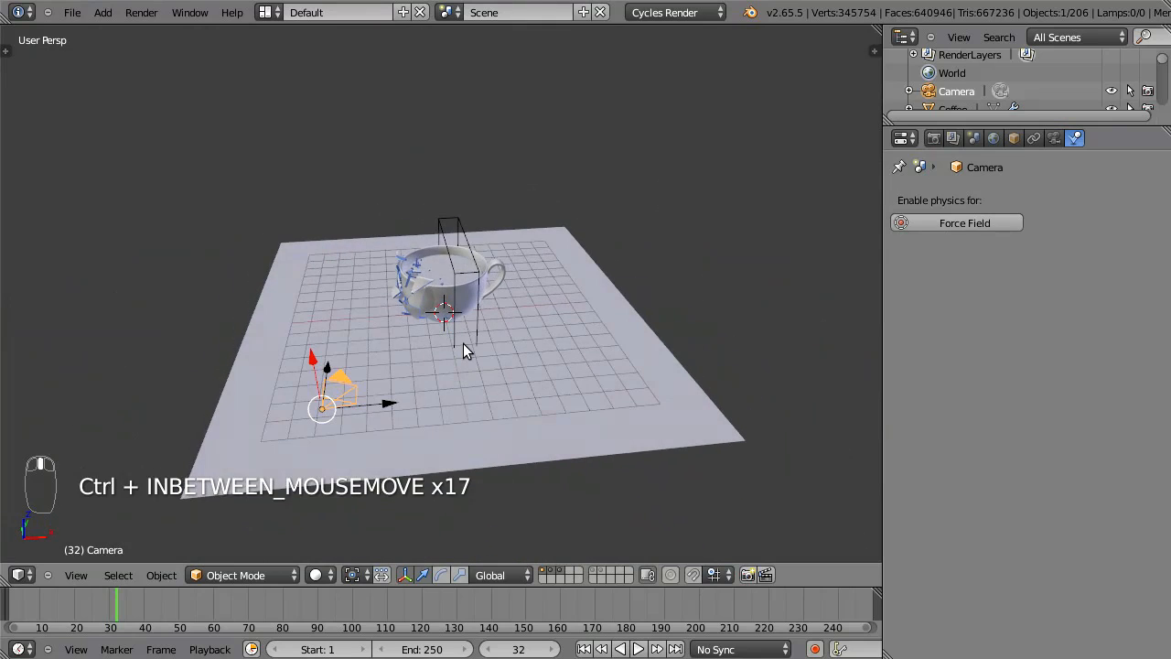
Go to frame 1 and insert keyframes for the camera's starting pose
key(shift+Left)
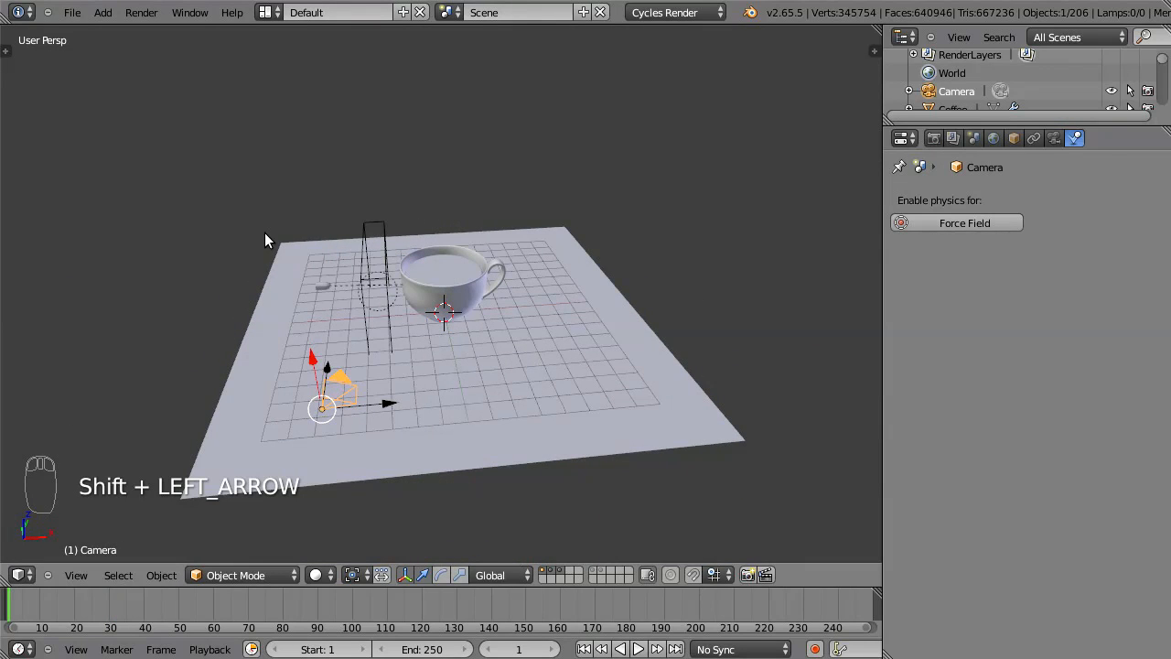
middle_drag(411, 387, 479, 337)
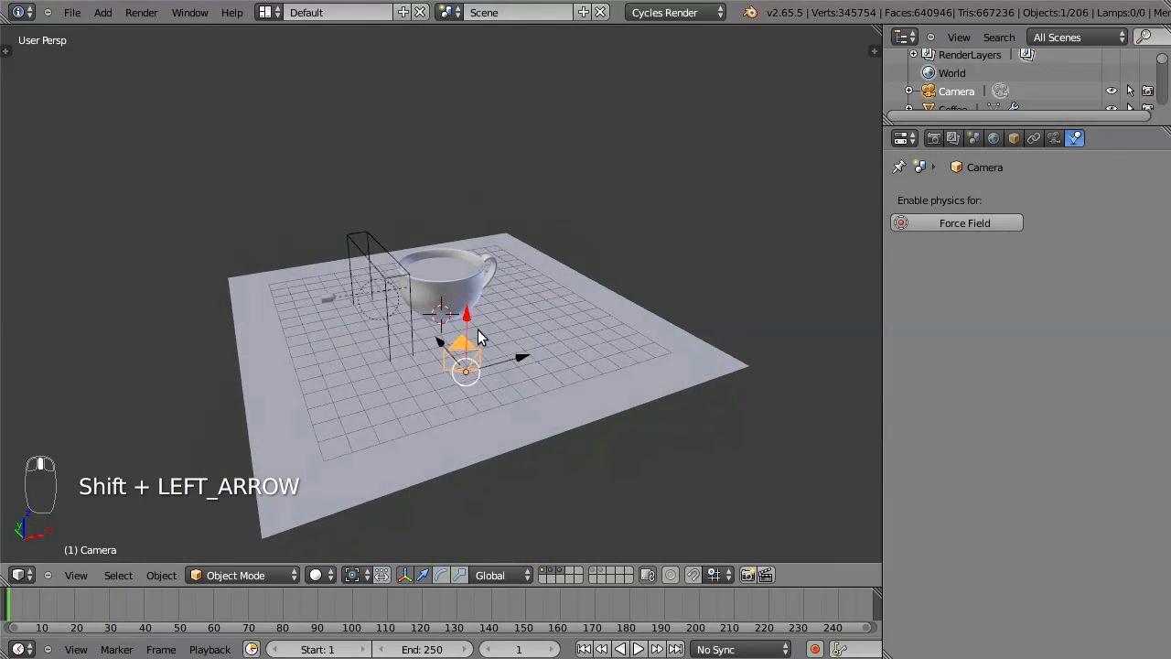
key(i)
click(482, 313)
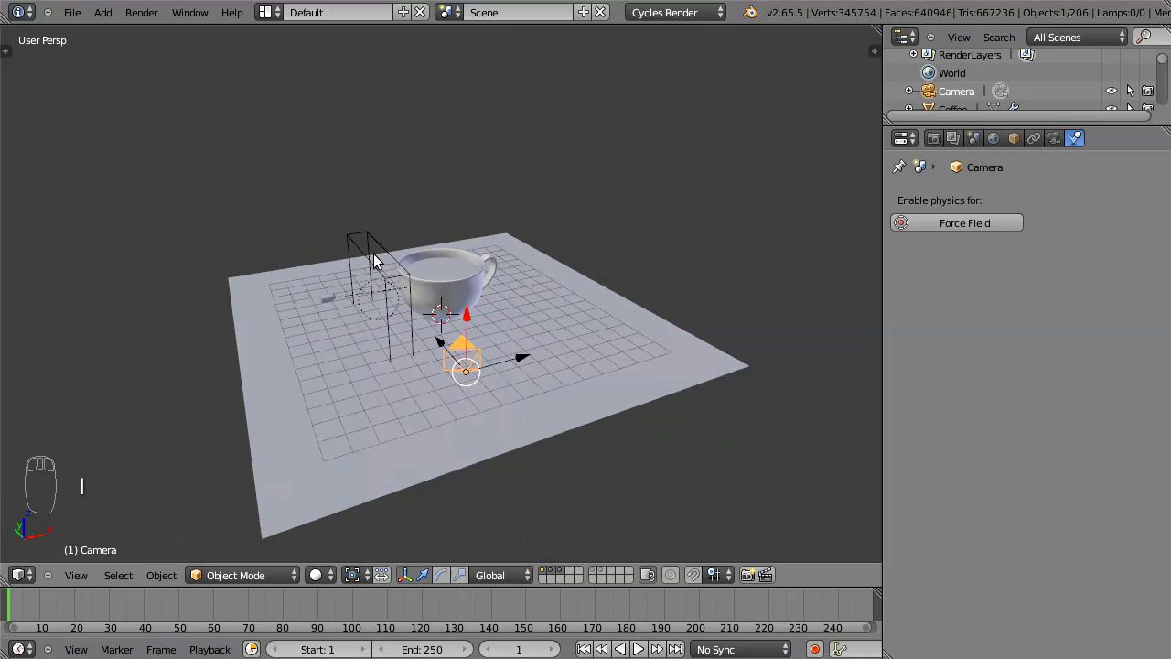
key(i)
click(421, 310)
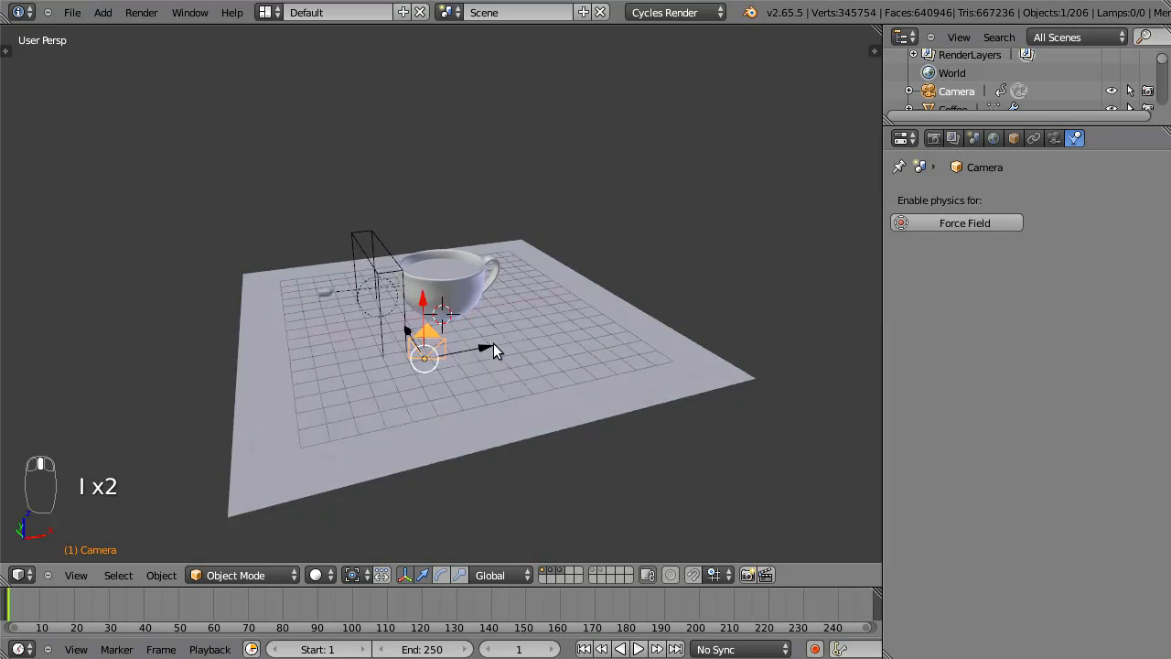
Set the animation's end frame to 100 and fit the timeline to the frame range
middle_drag(493, 343, 479, 336)
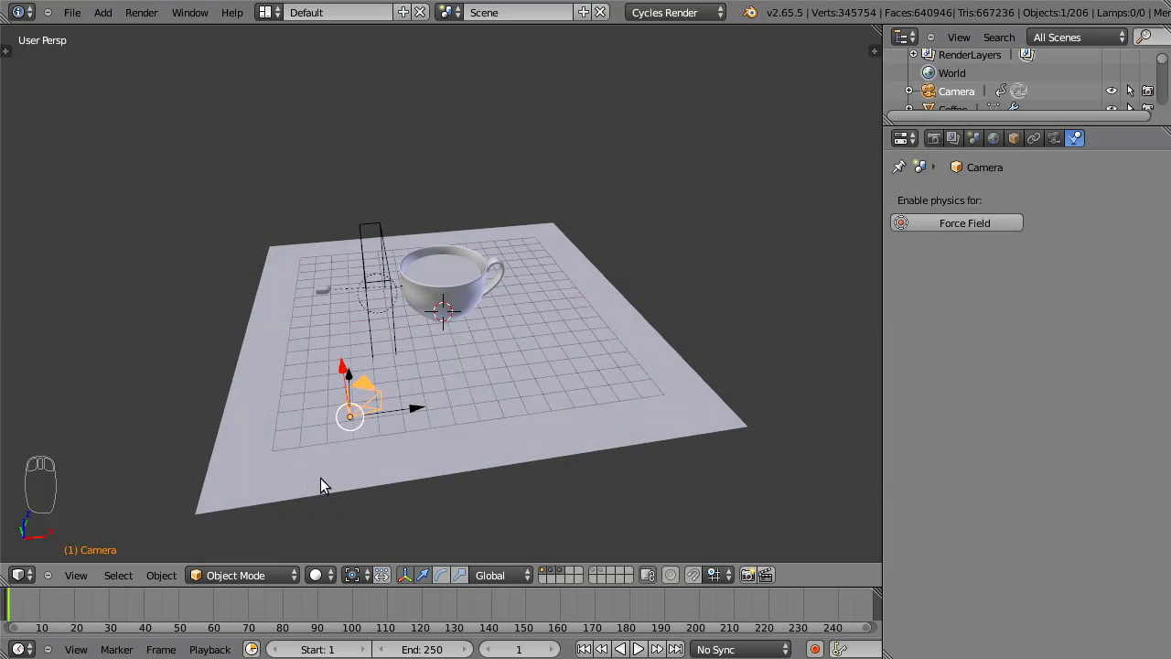
click(423, 649)
text(100)
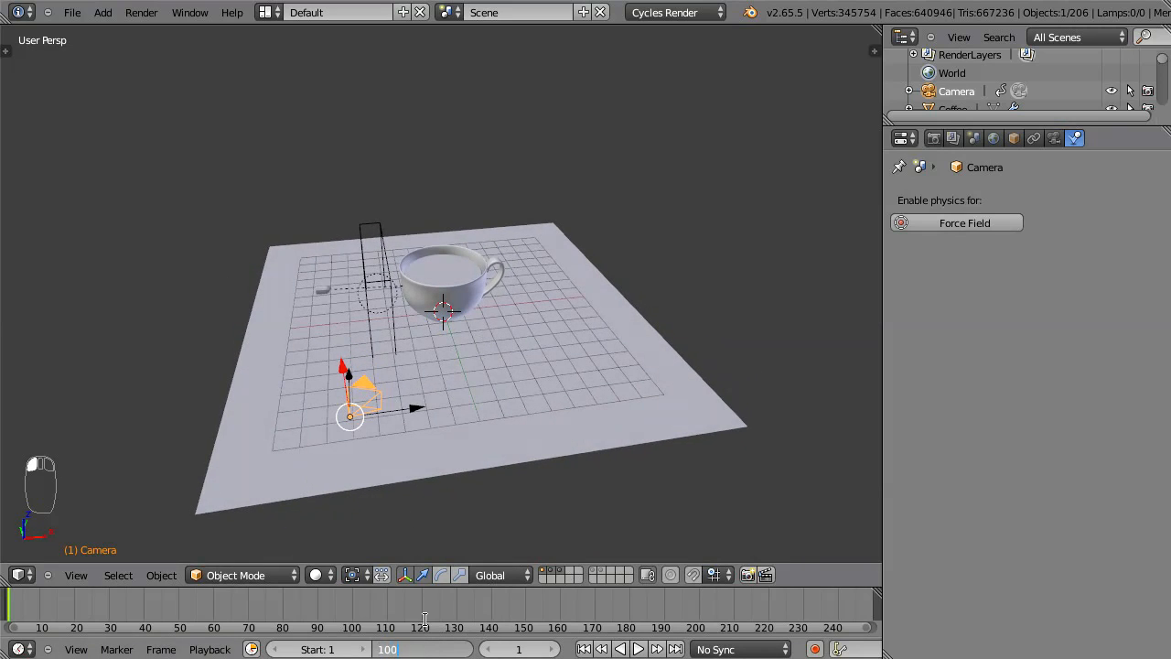
key(Return)
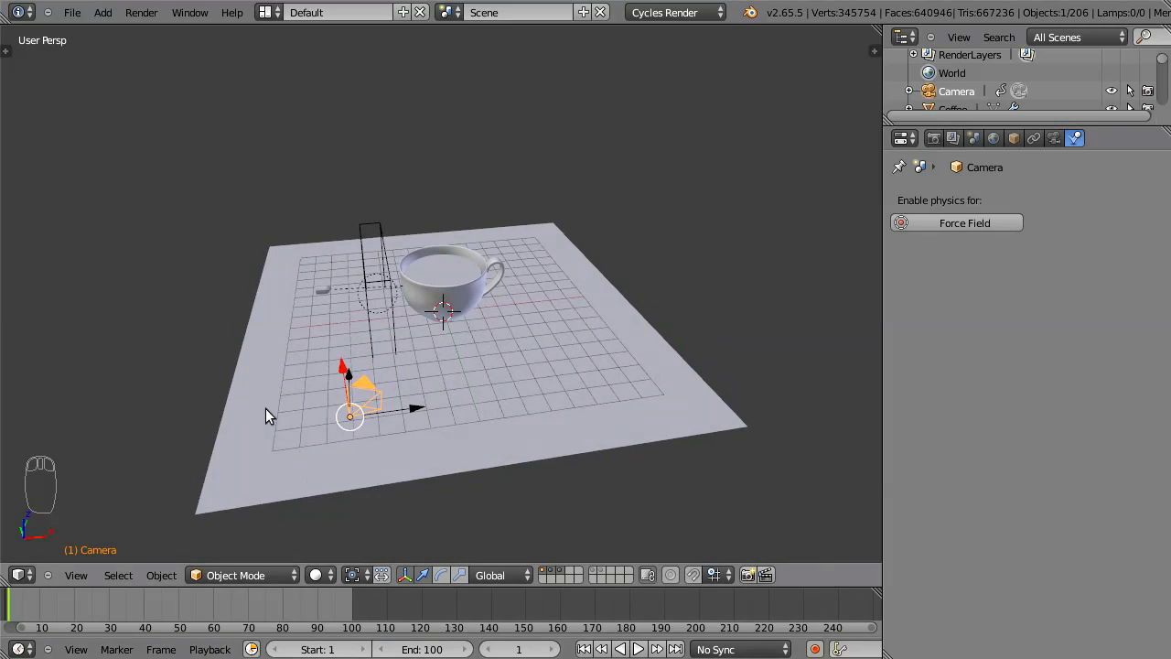
key(Home)
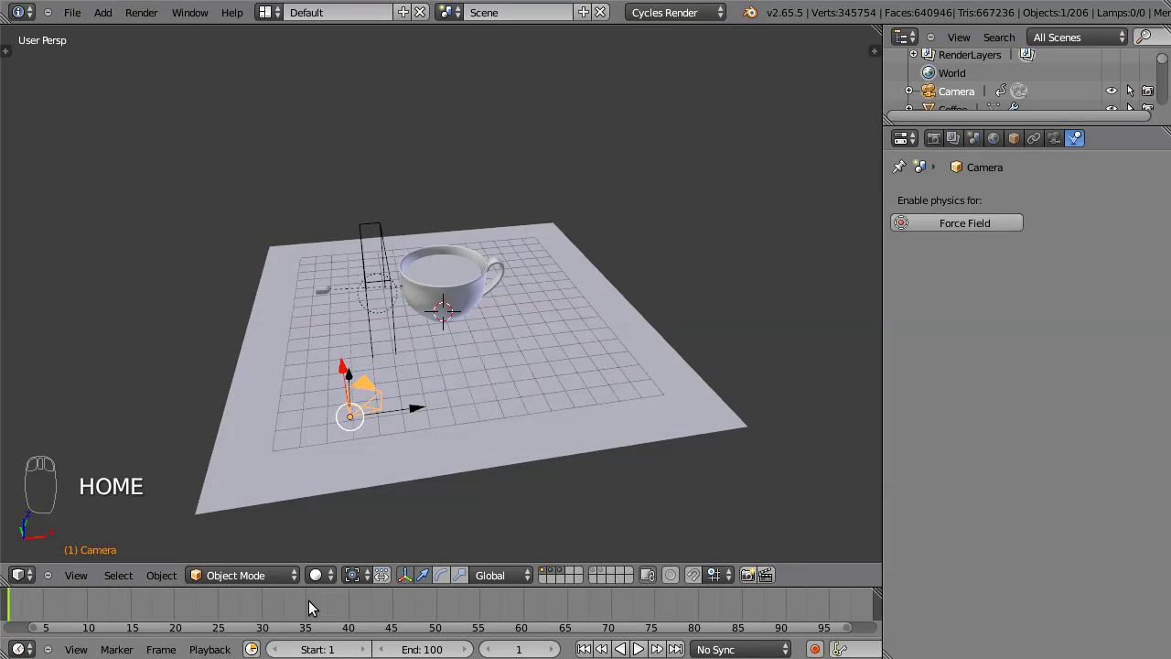
Jump to frame 100, move the camera along the global X axis to the cup's handle side and fine-tune its position
key(shift+Right)
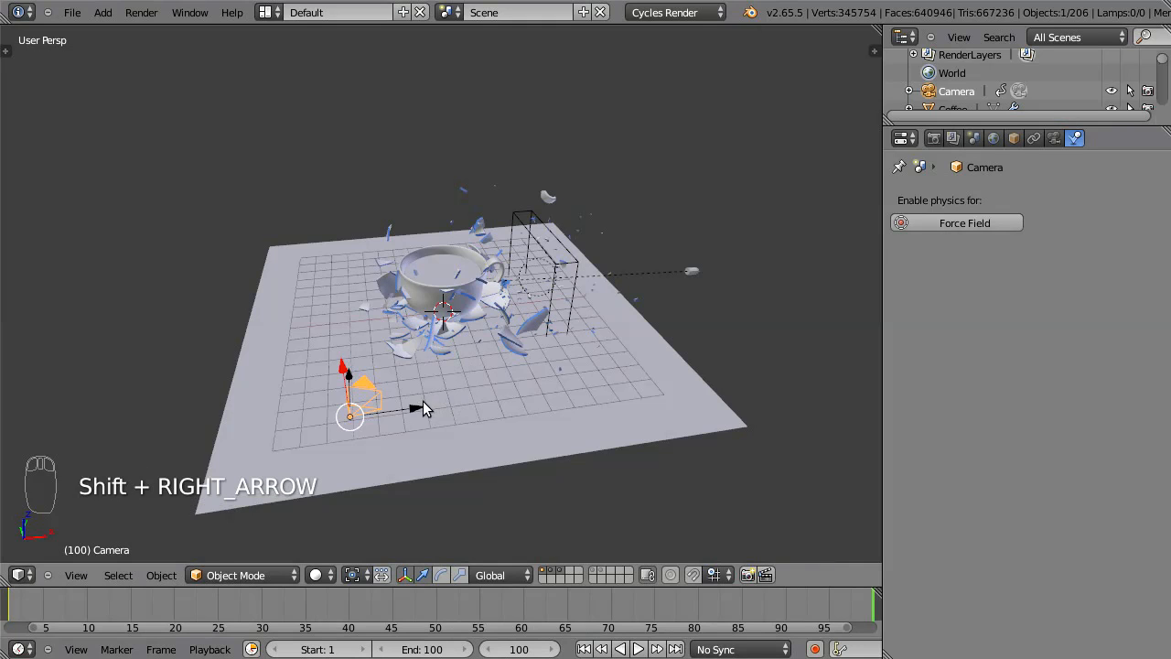
key(g)
key(x)
click(640, 381)
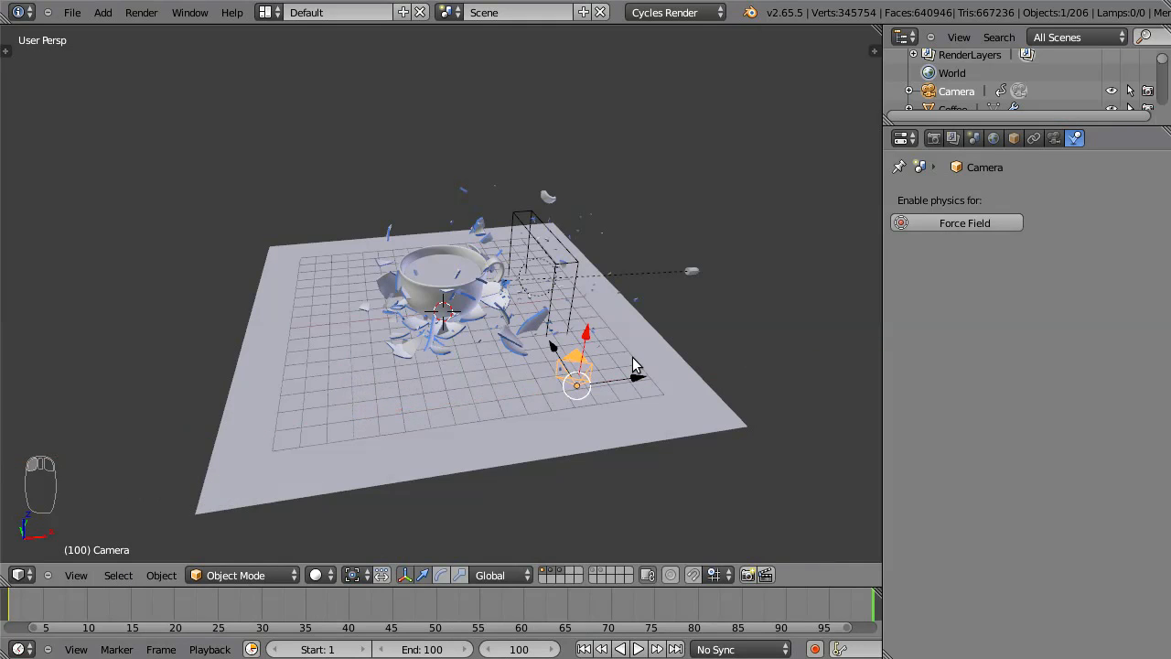
middle_drag(651, 334, 540, 485)
drag(539, 485, 564, 427)
middle_drag(564, 427, 529, 291)
drag(531, 274, 535, 310)
middle_drag(535, 309, 524, 279)
Rotate the camera to aim at the cup through the camera view and shift it slightly down the global Z axis
key(KP_0)
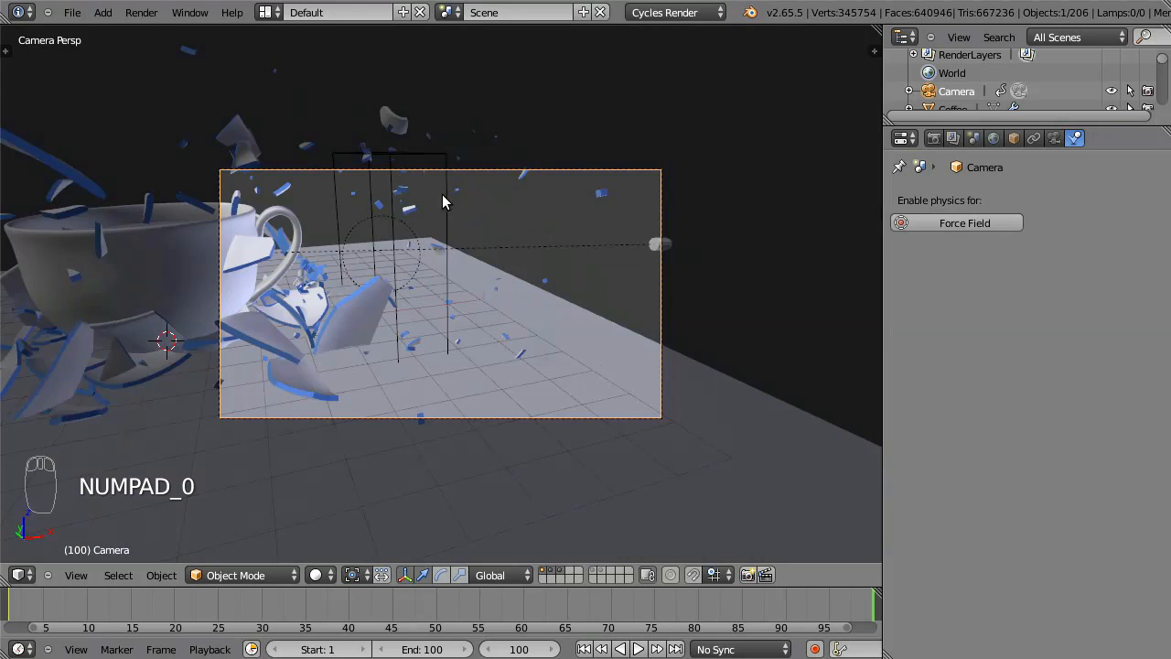
key(r)
click(409, 236)
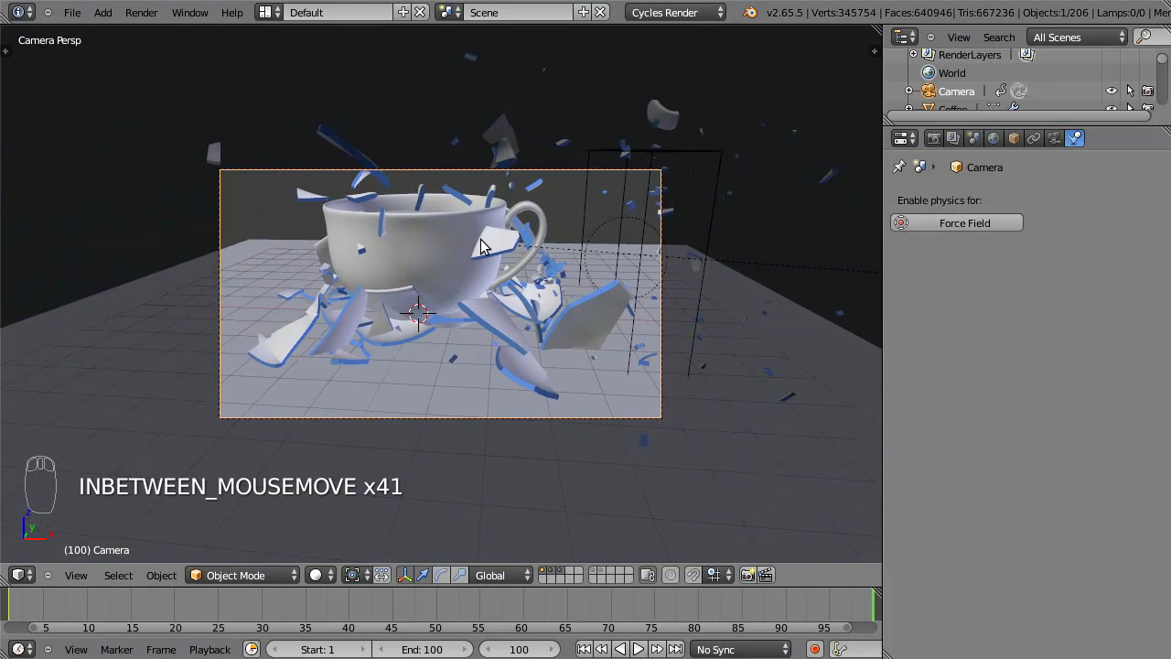
key(g)
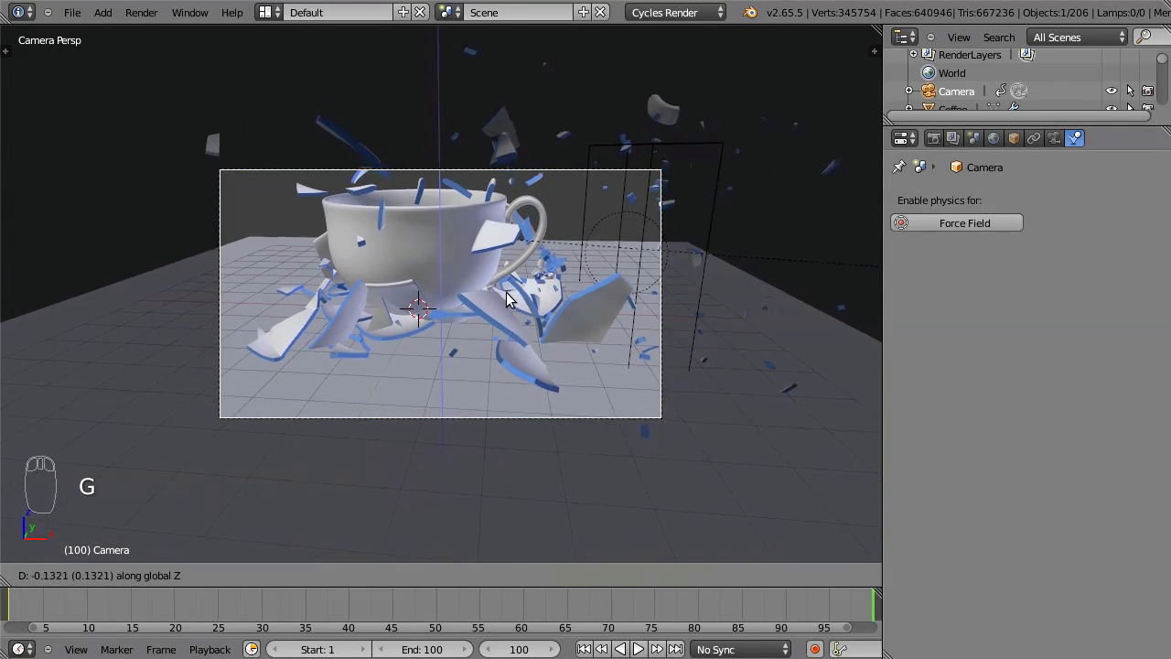
click(513, 306)
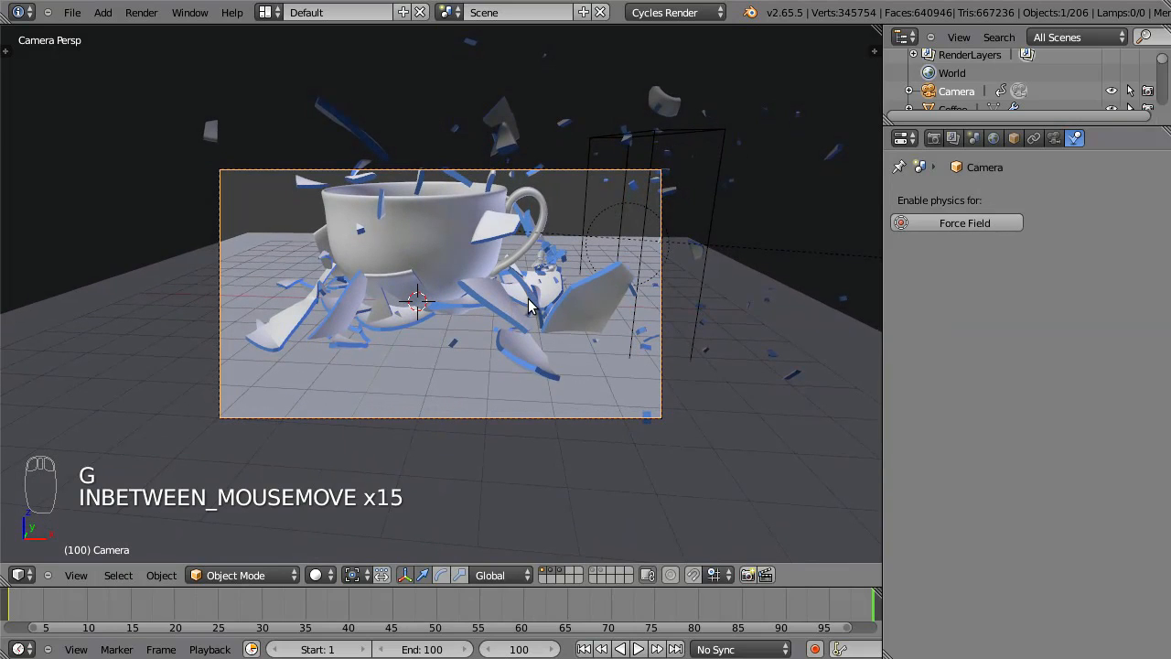
Insert keyframes for the camera's end pose at frame 100
key(i)
click(494, 460)
key(i)
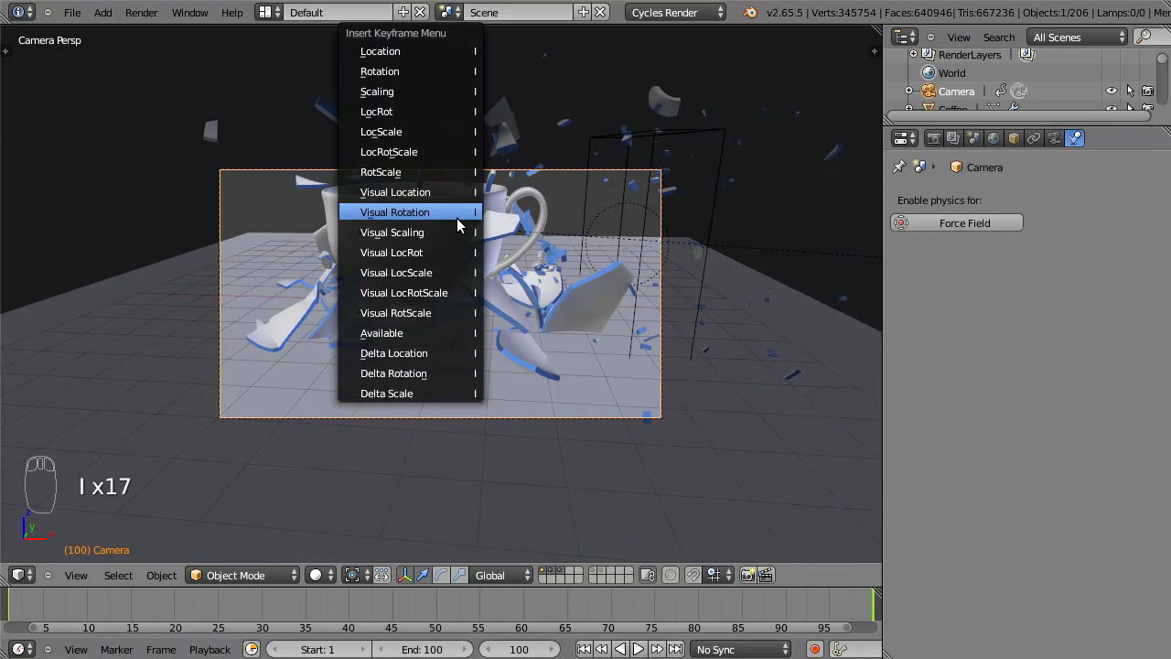
click(462, 234)
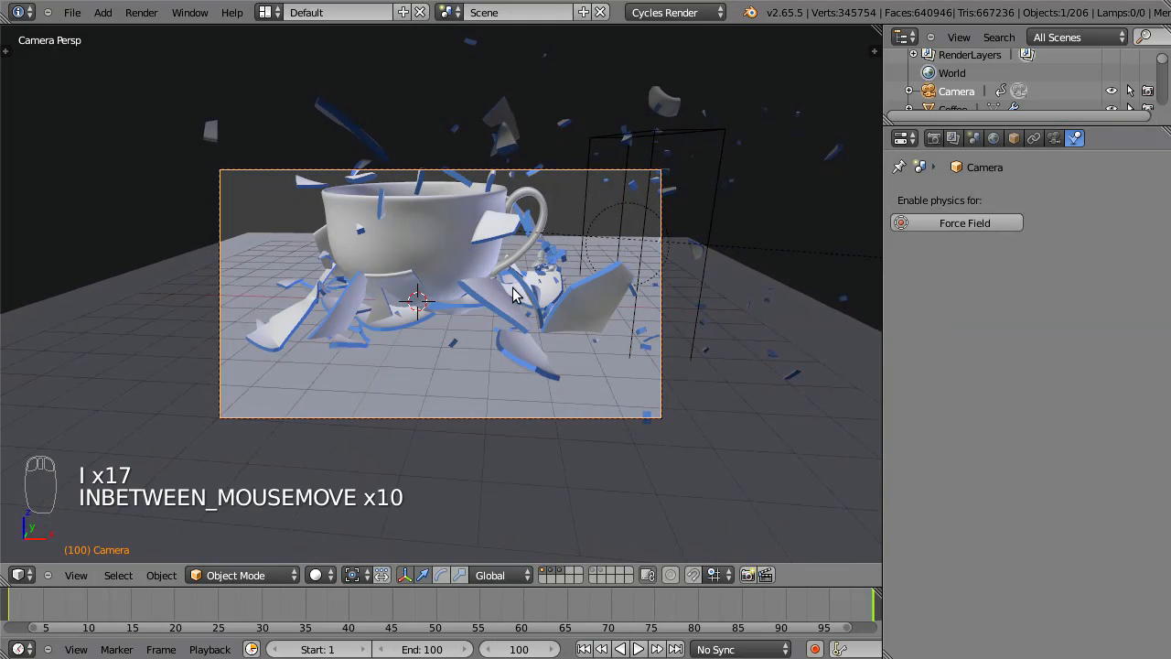
Scrub to frame 35, move the camera onto layer 11 and make that layer visible alongside the others
drag(90, 614, 306, 594)
middle_drag(479, 290, 706, 288)
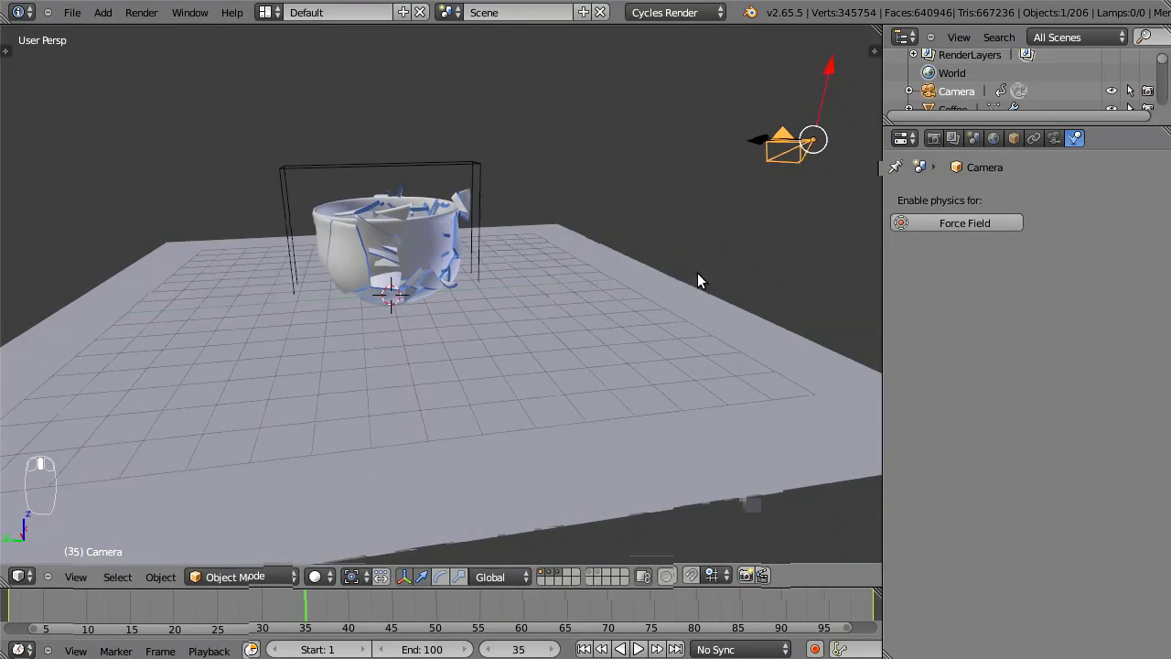
key(ctrl+shift+a)
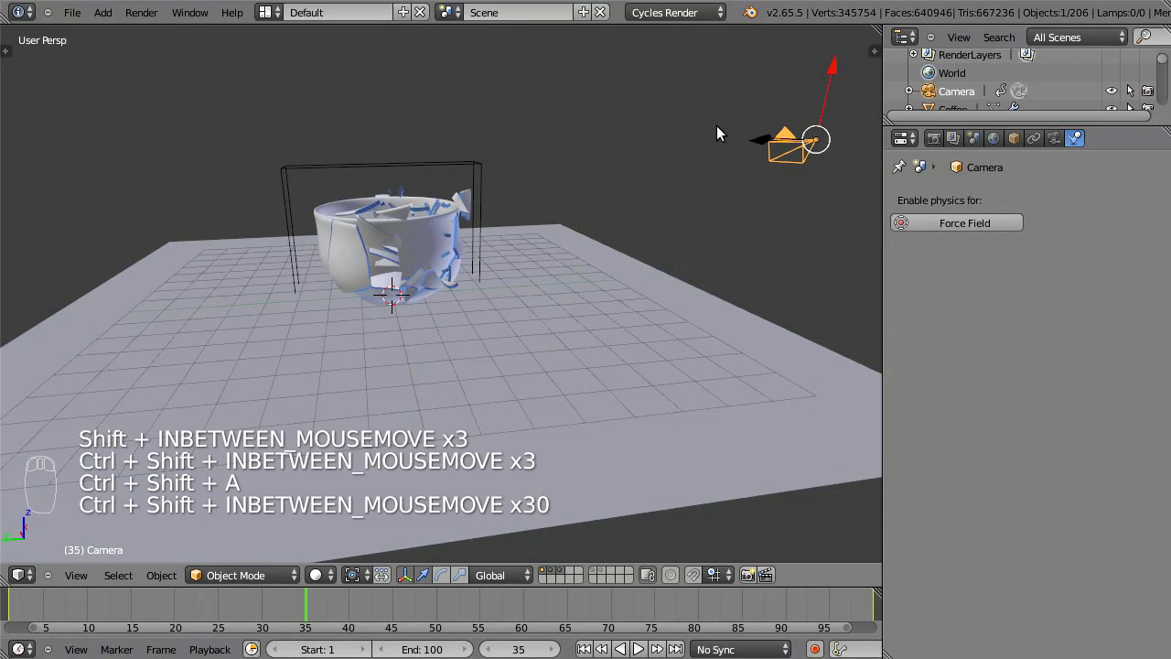
middle_drag(533, 225, 534, 184)
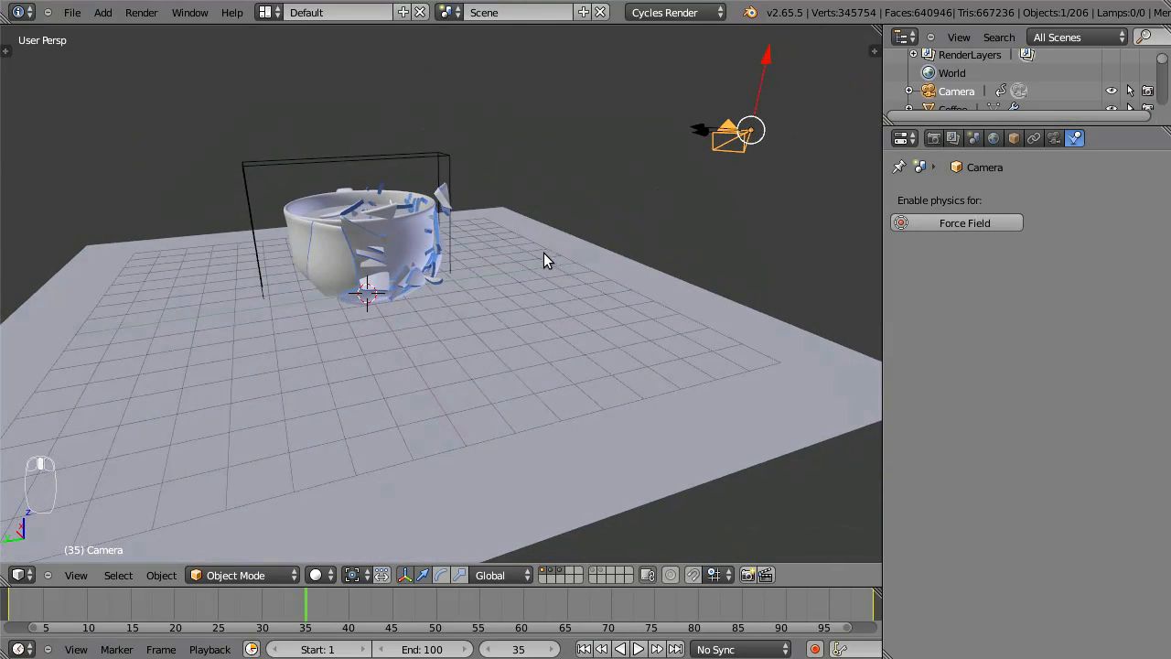
key(m)
click(688, 295)
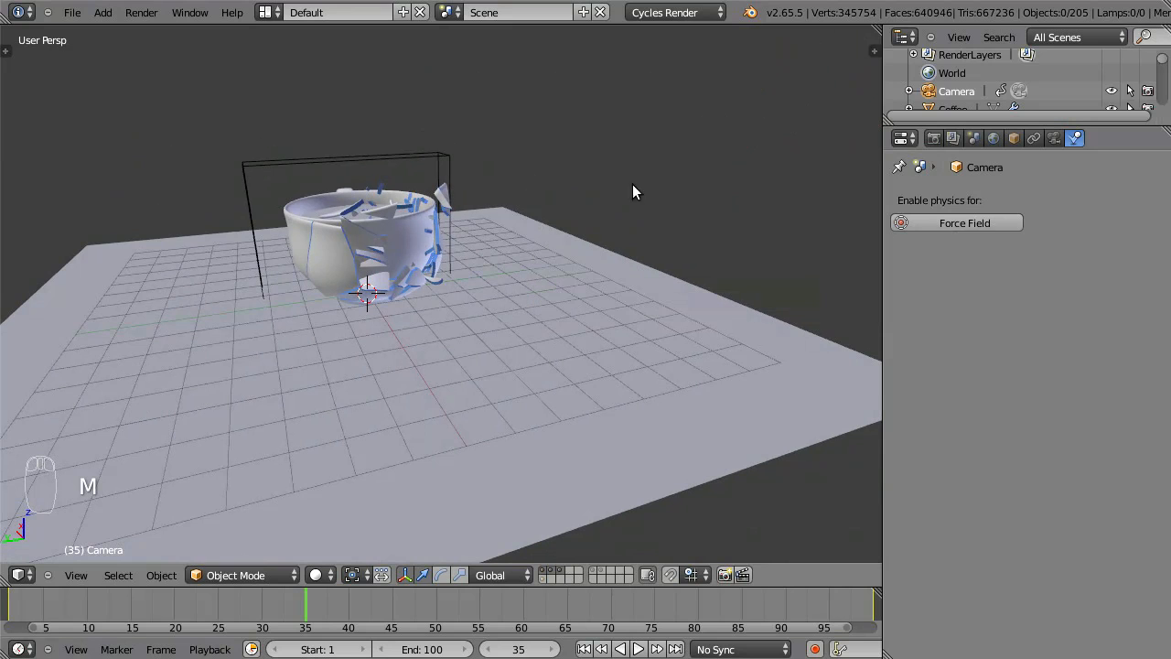
shift+click(542, 576)
Add a plain axes empty at the 3D cursor beneath the cup and name it Cam_Target
middle_drag(637, 197, 553, 259)
key(shift+a)
mouse_move(550, 374)
click(611, 375)
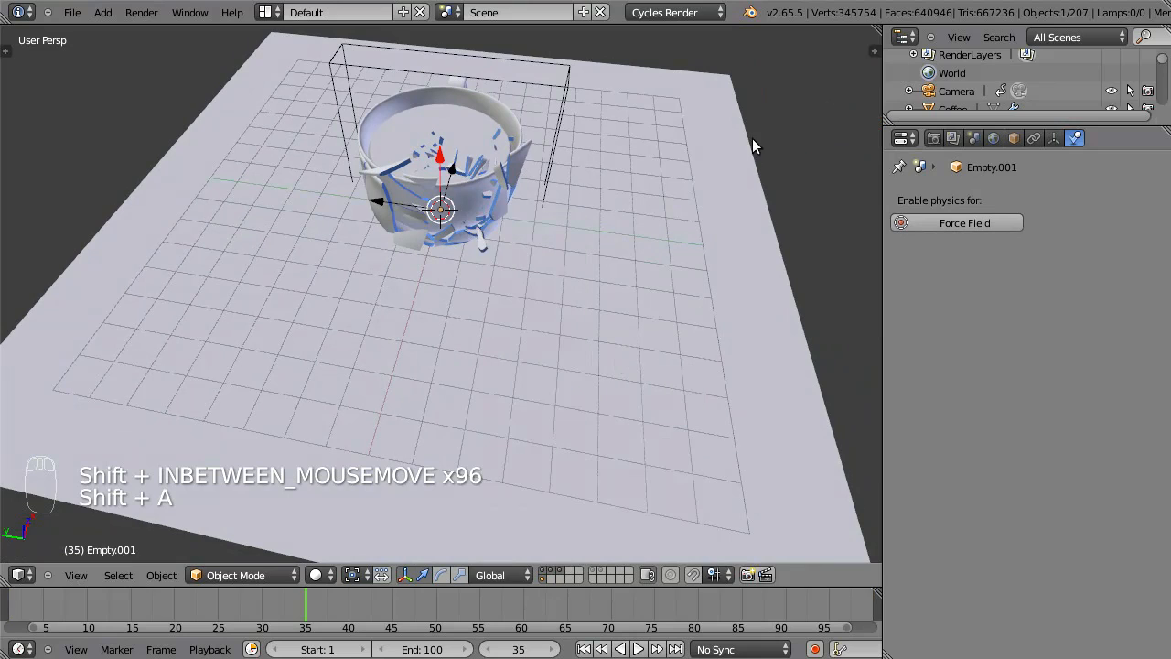
click(1011, 137)
click(1001, 198)
text(c)
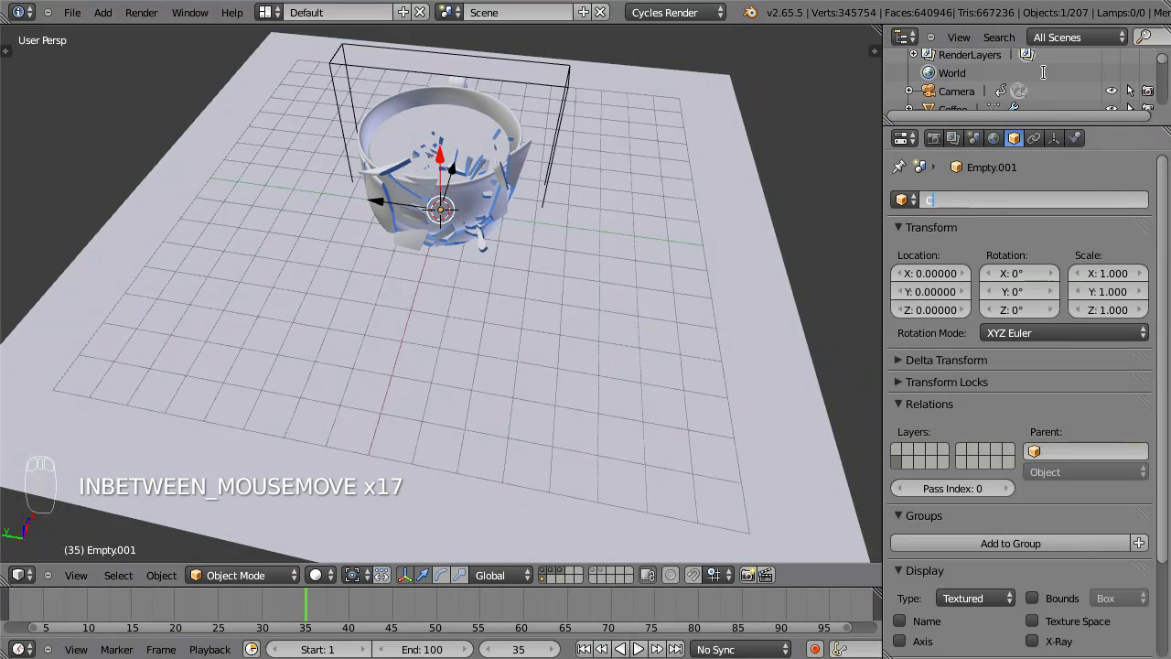
text(am)
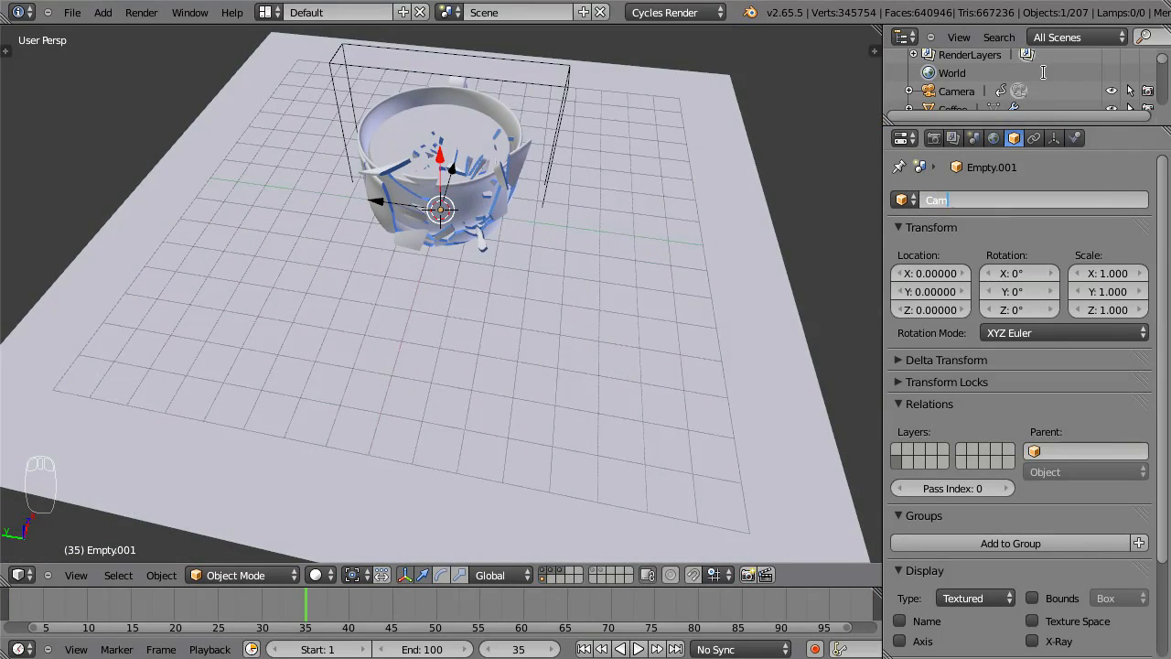
text(_Target)
key(Return)
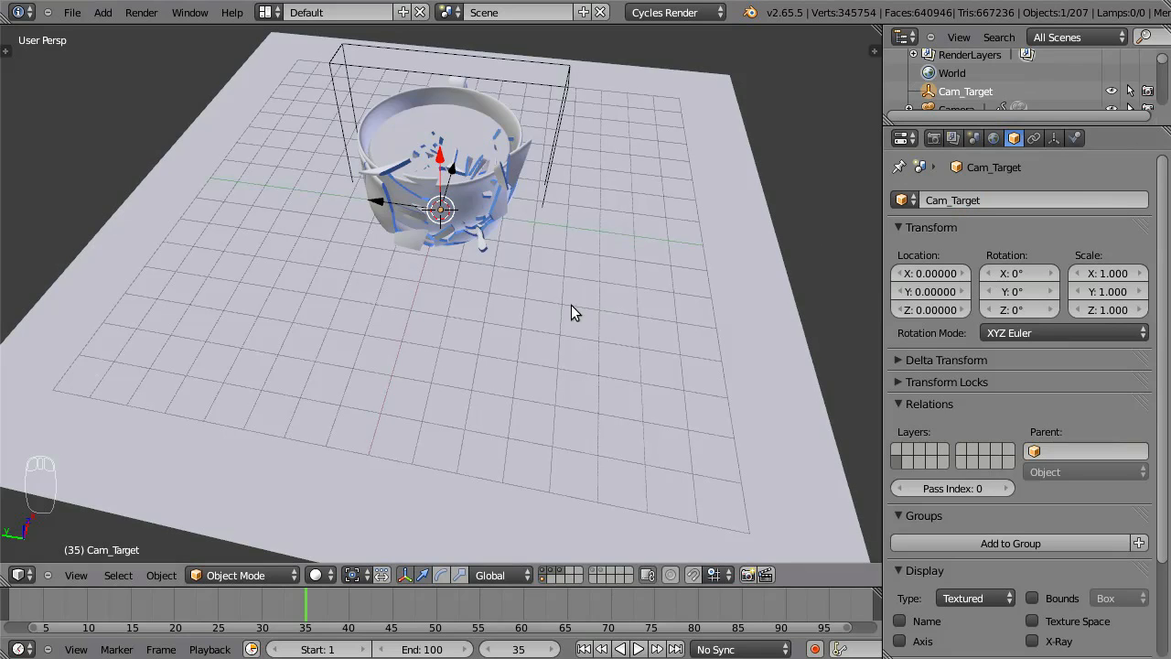
Display the scene in wireframe and add a Track To constraint to the camera with Cam_Target as its target
middle_drag(686, 318, 459, 379)
key(z)
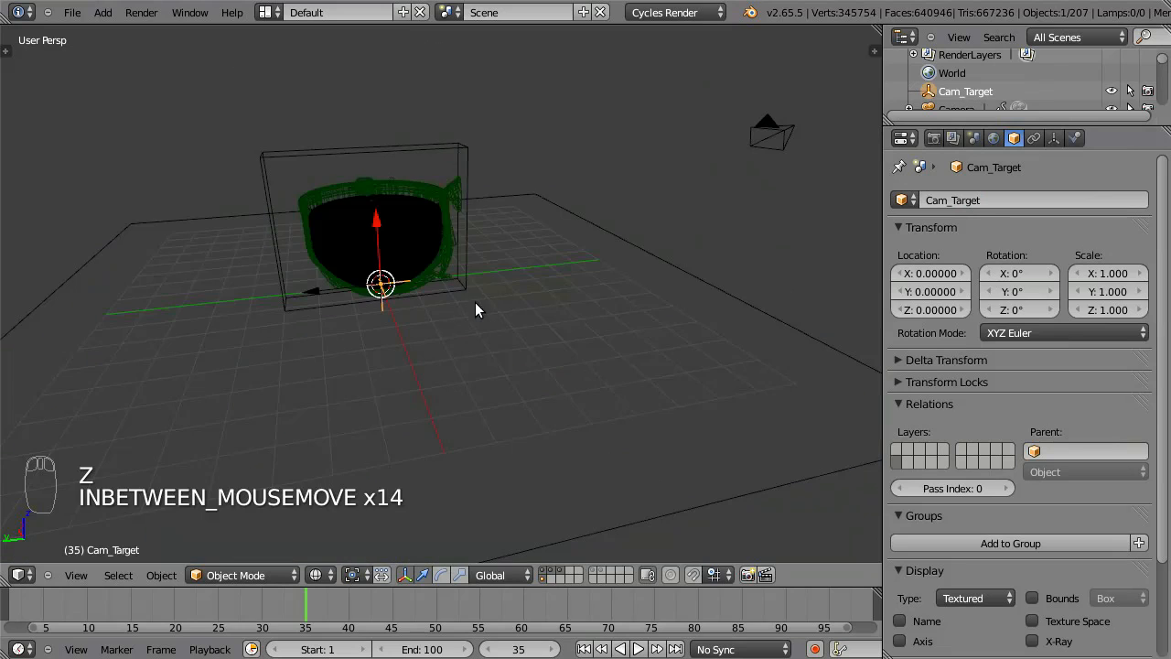
shift+right_click(774, 133)
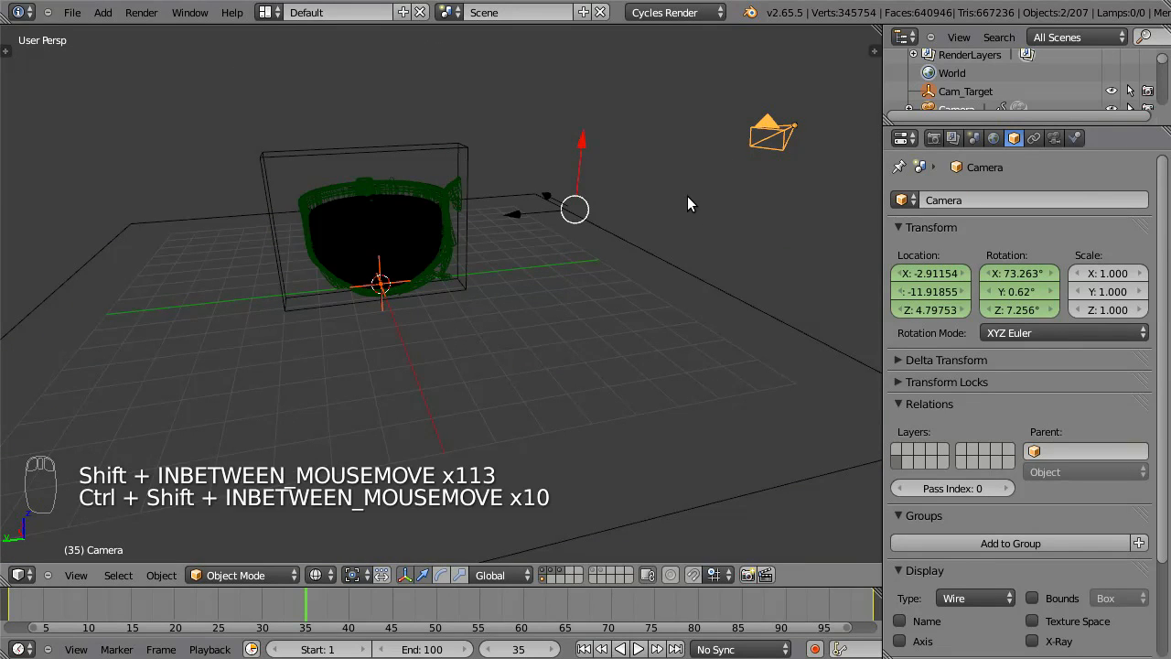
key(ctrl+shift+c)
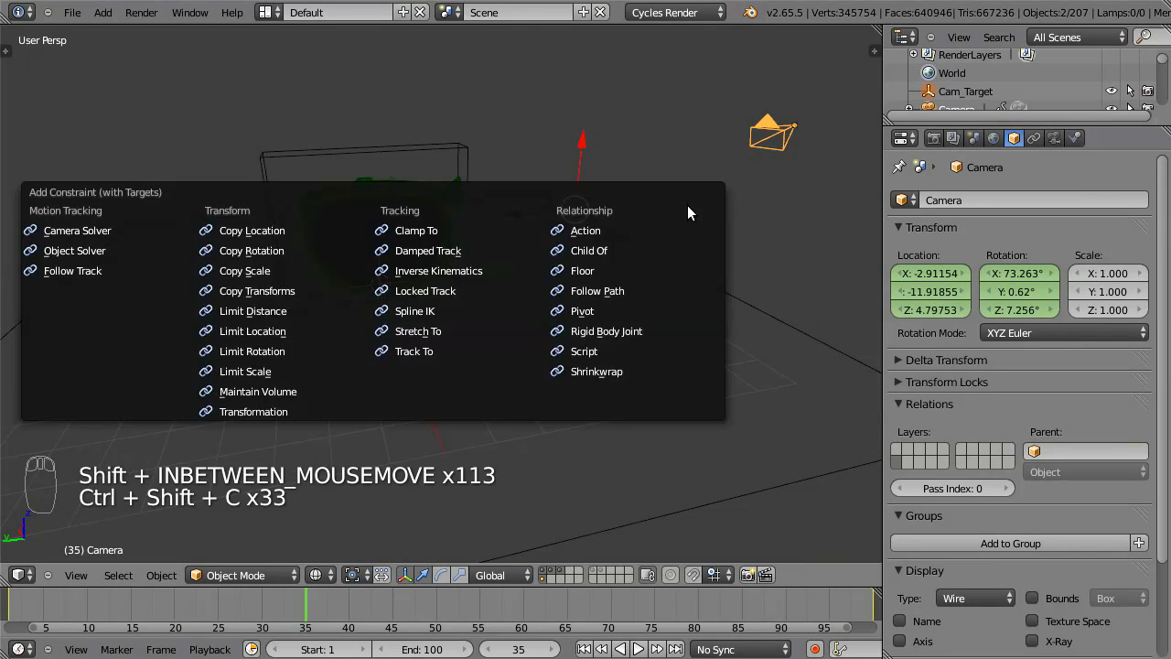
click(464, 349)
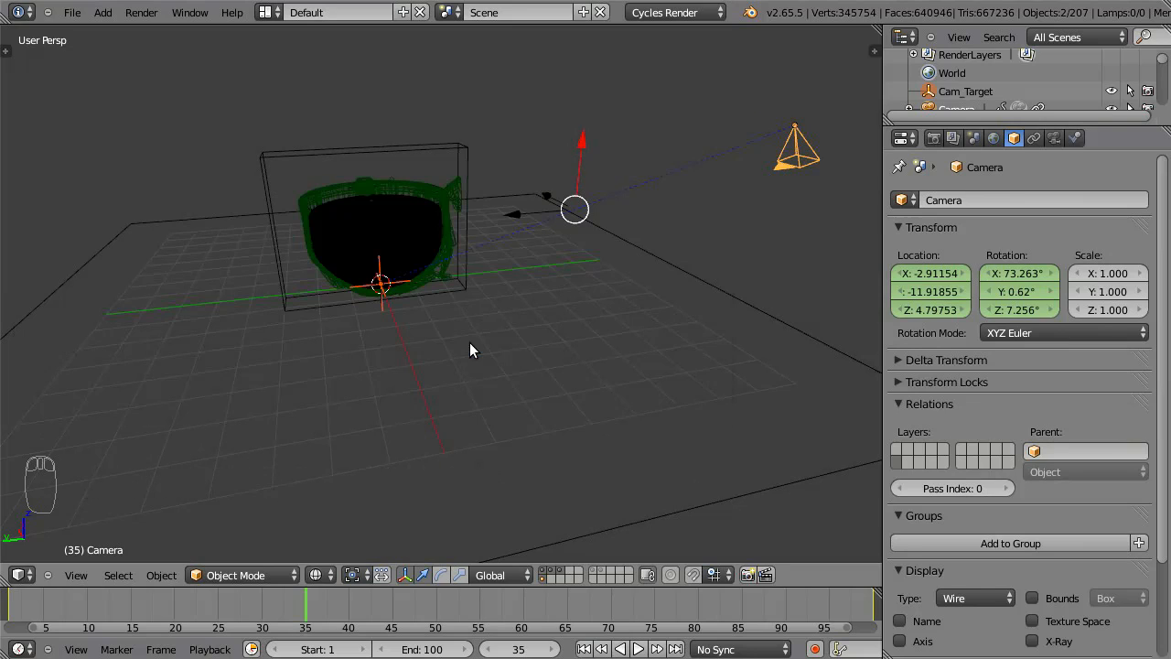
Set the camera's Track To constraint to point along -Z with Y as the up axis
right_click(796, 128)
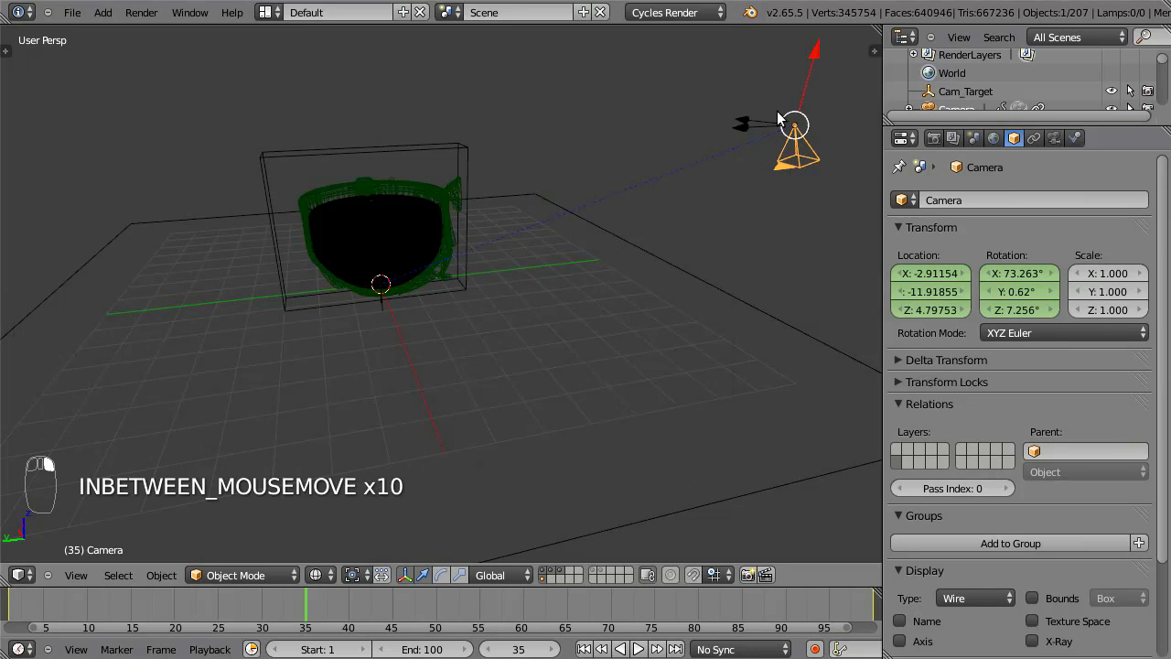
click(1055, 137)
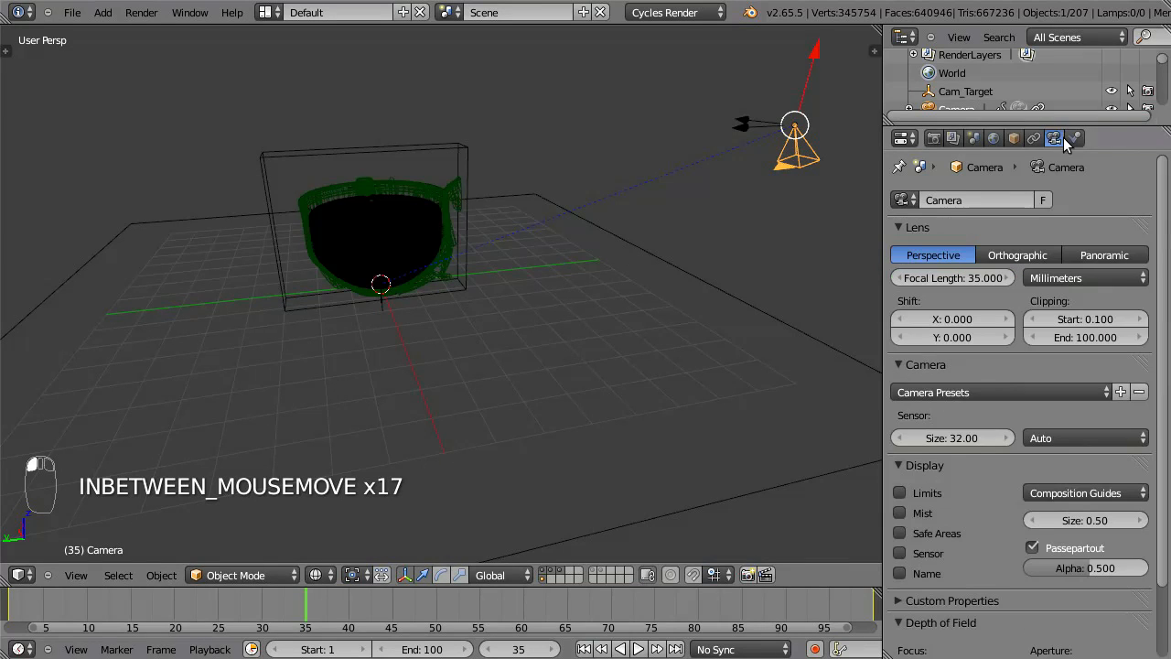
click(1035, 137)
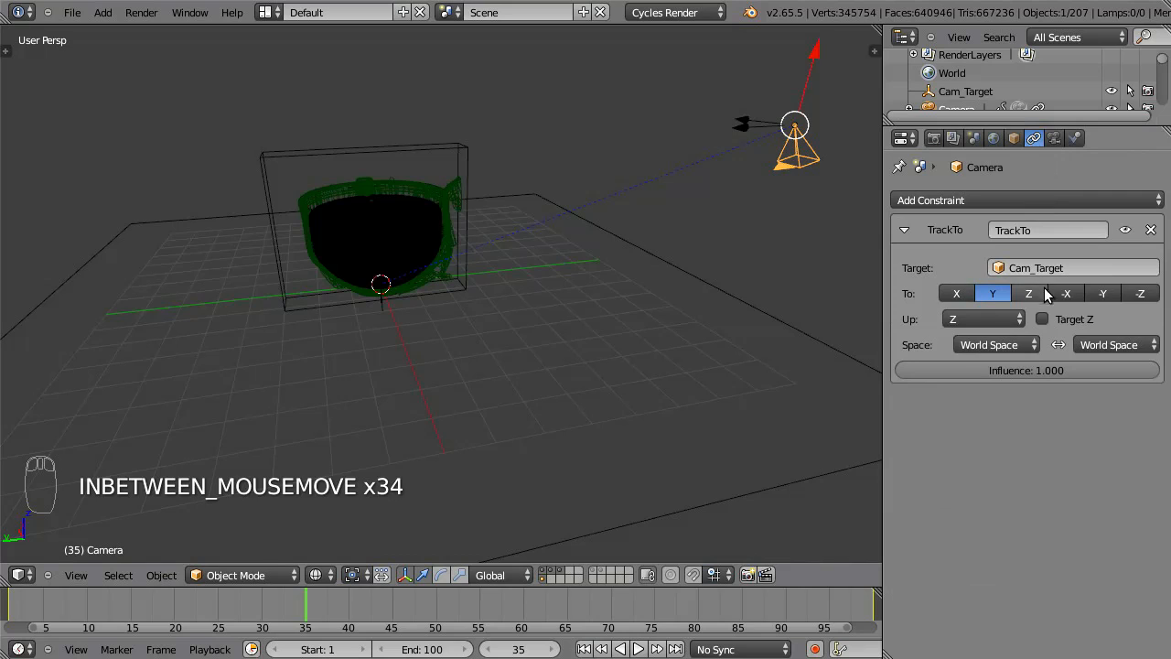
click(1140, 293)
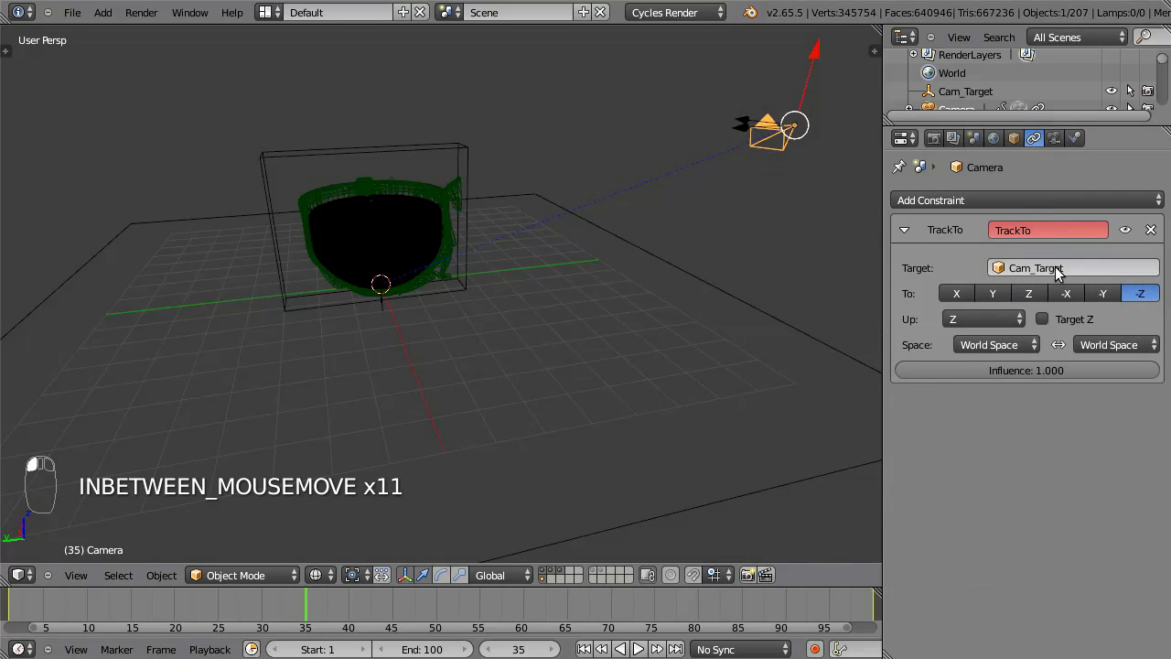
click(997, 317)
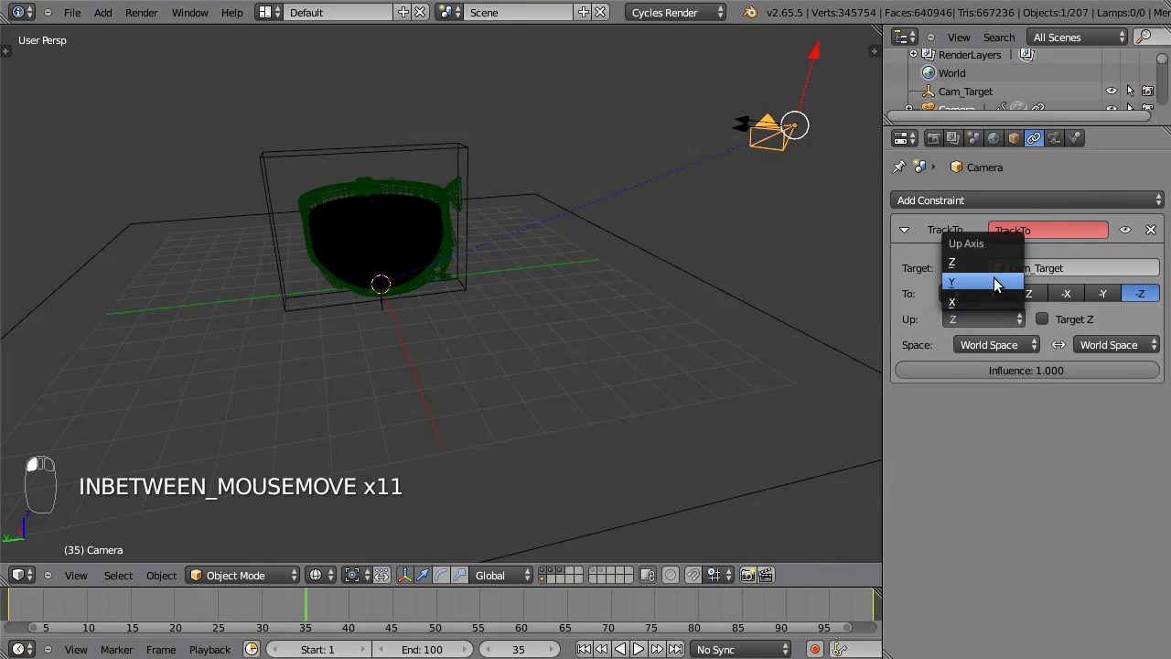
click(997, 287)
Check the camera's tracking of the empty through the camera view while scrubbing forward to frame 56
middle_drag(777, 219, 770, 188)
key(KP_0)
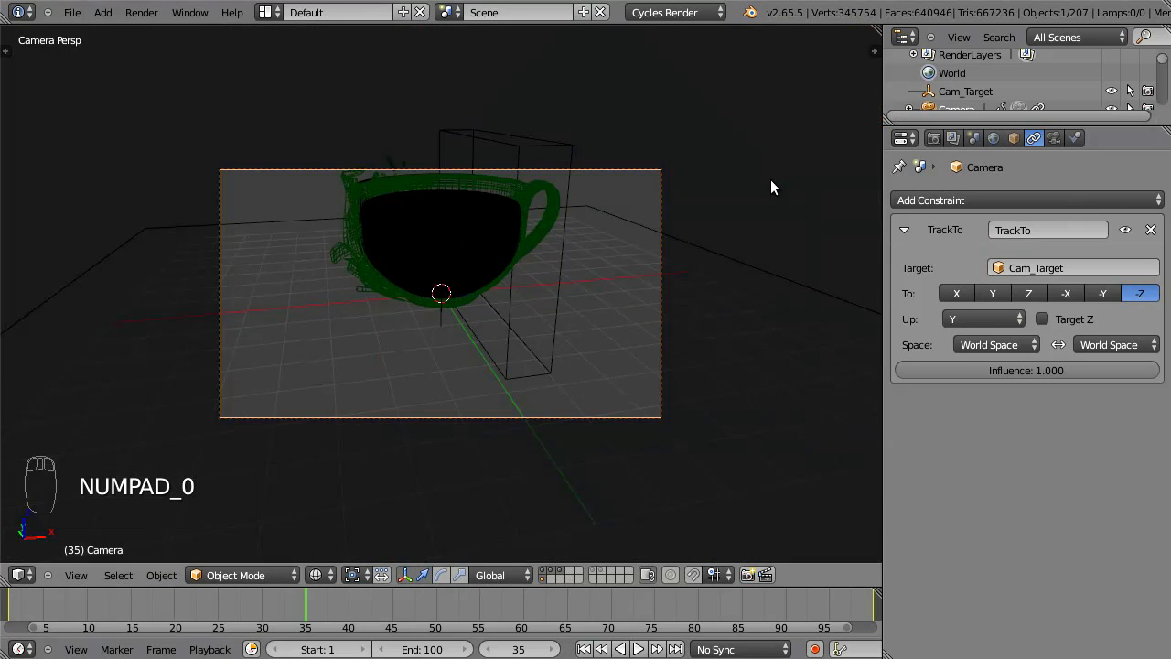
drag(301, 603, 487, 555)
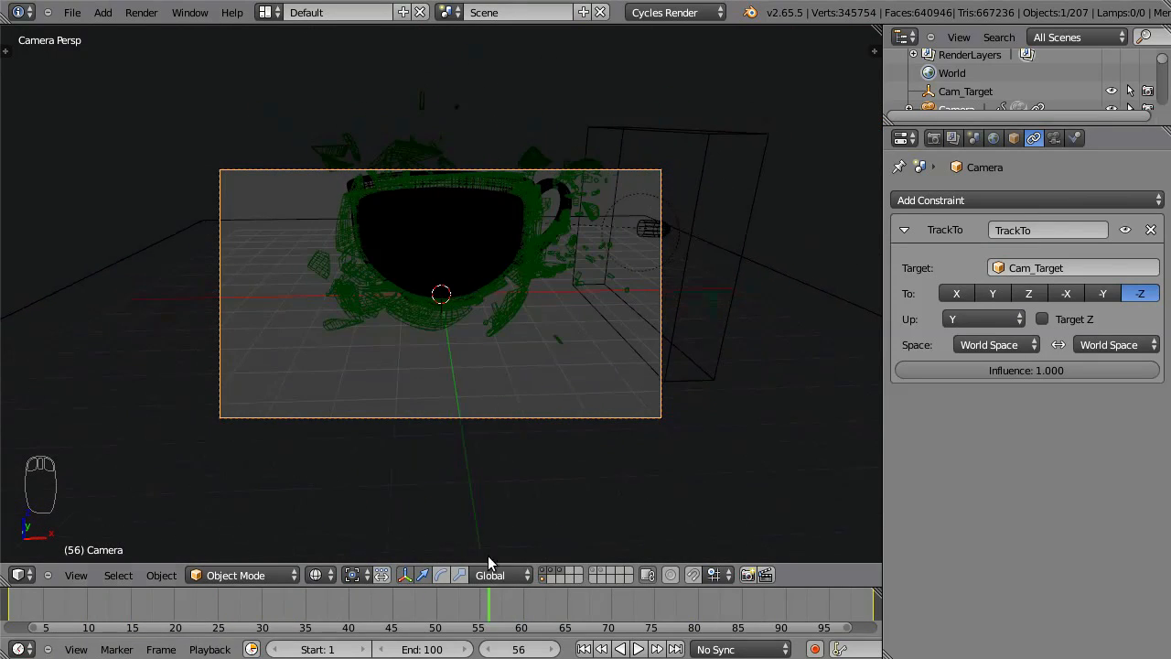
At frame 1, move Cam_Target up to the bullet-facing side of the cup and insert a keyframe, with solid shading restored
right_click(441, 315)
right_click(445, 314)
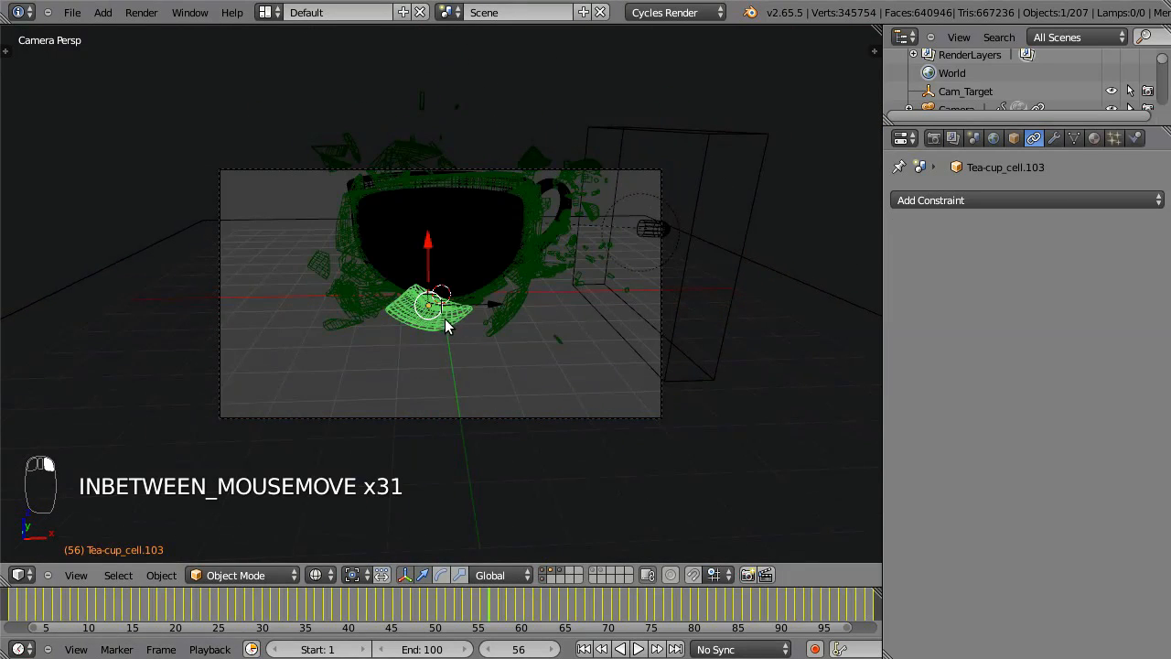
right_click(447, 316)
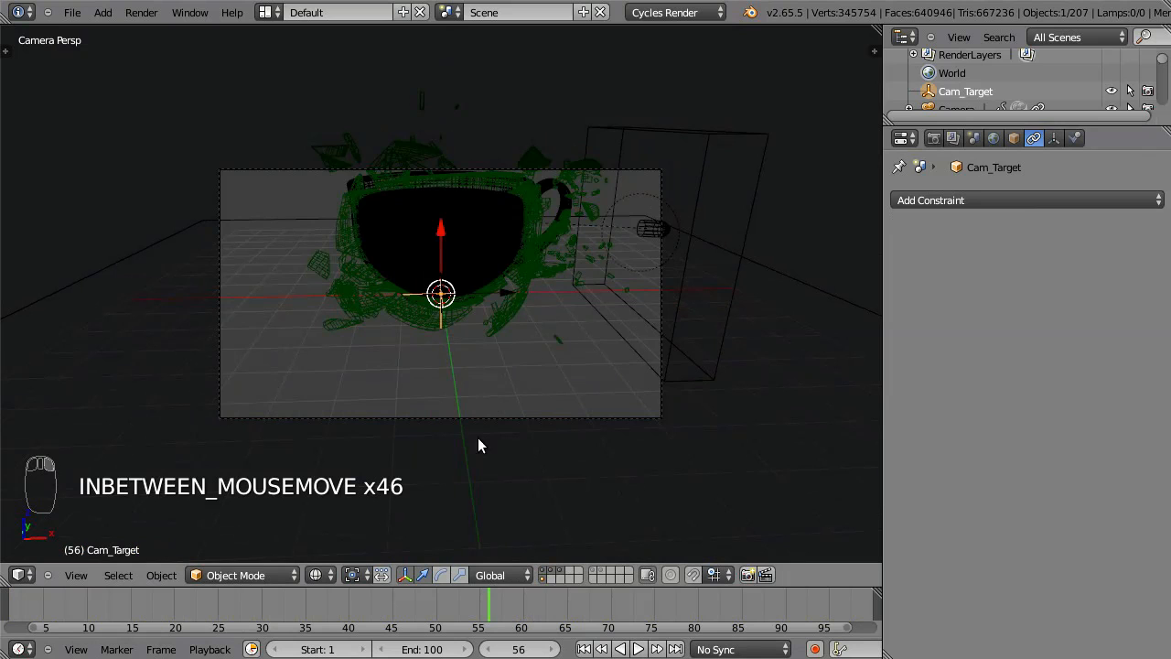
key(shift+Left)
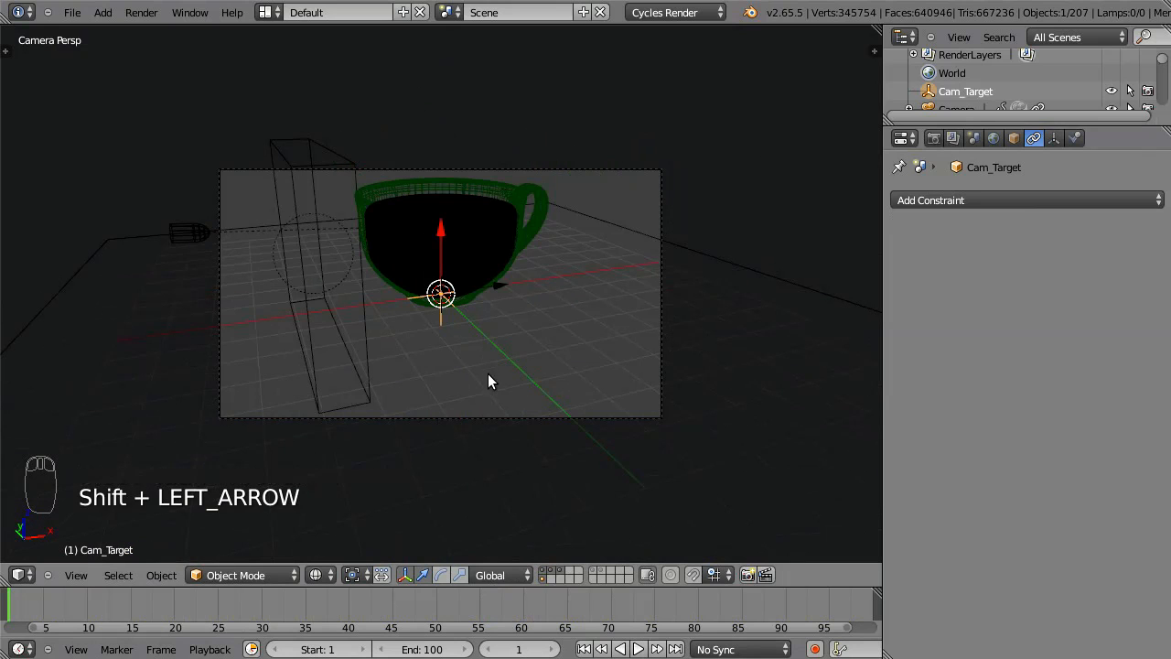
key(g)
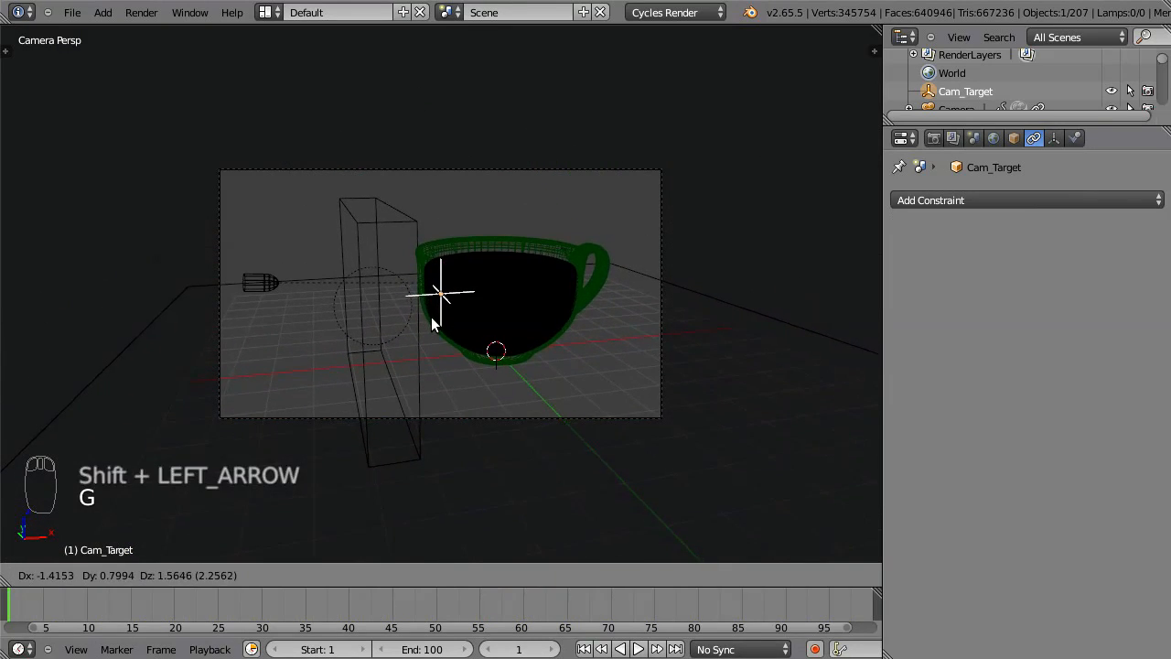
click(432, 320)
key(z)
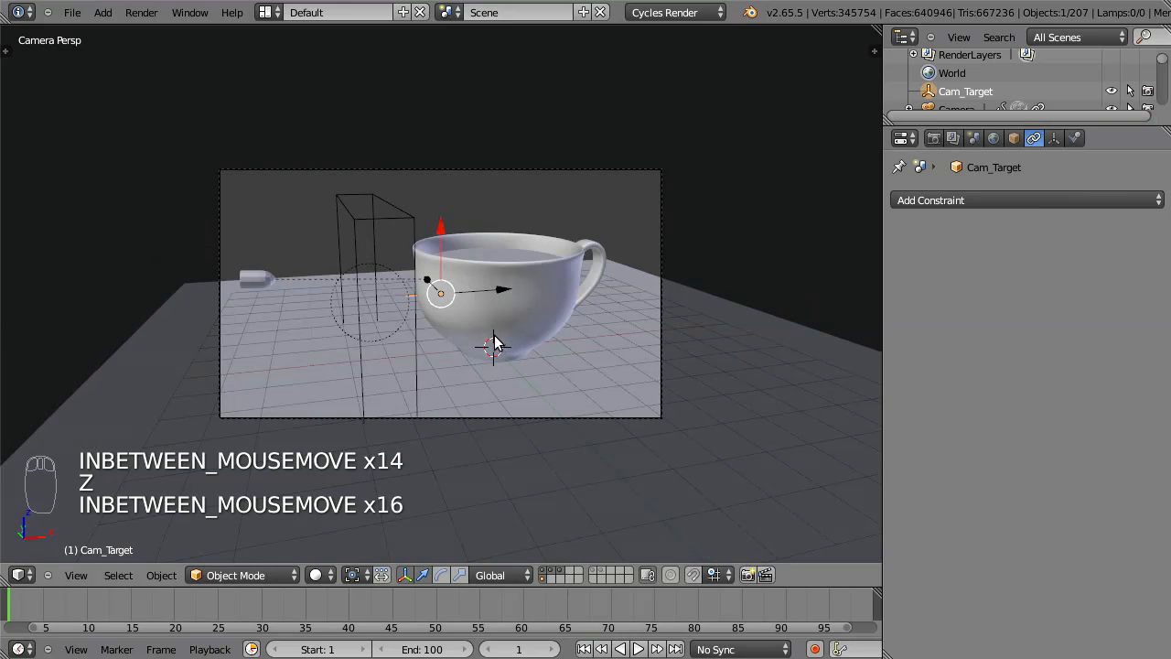
key(i)
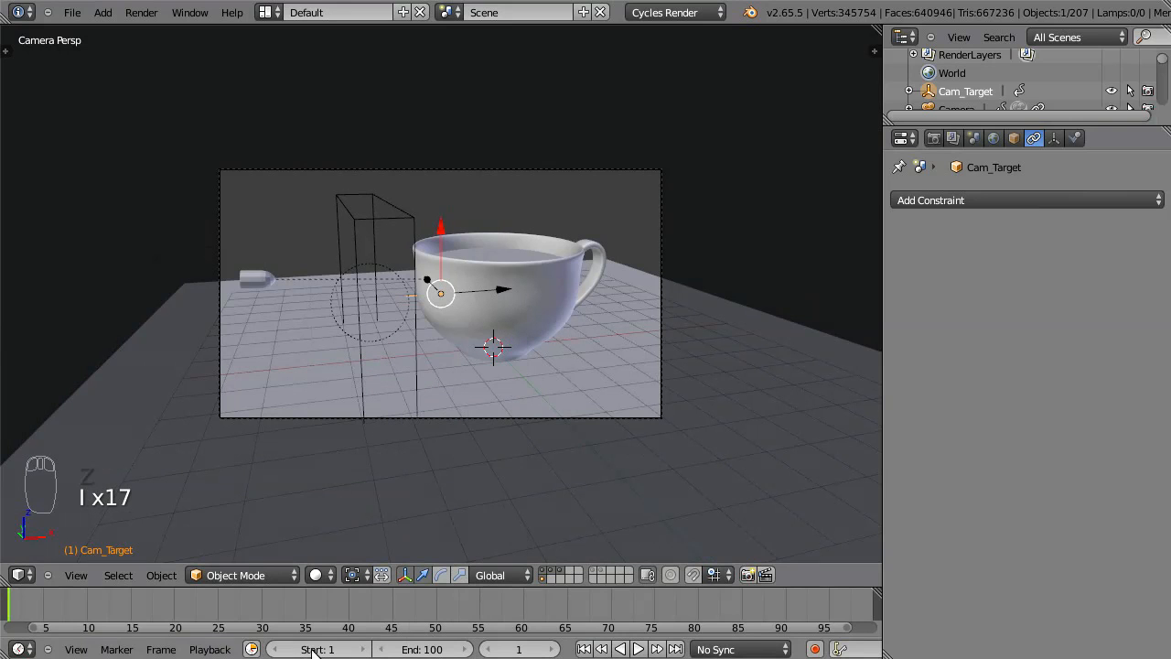
Go to frame 100 and move Cam_Target above the cup, toward its handle side
drag(62, 608, 567, 580)
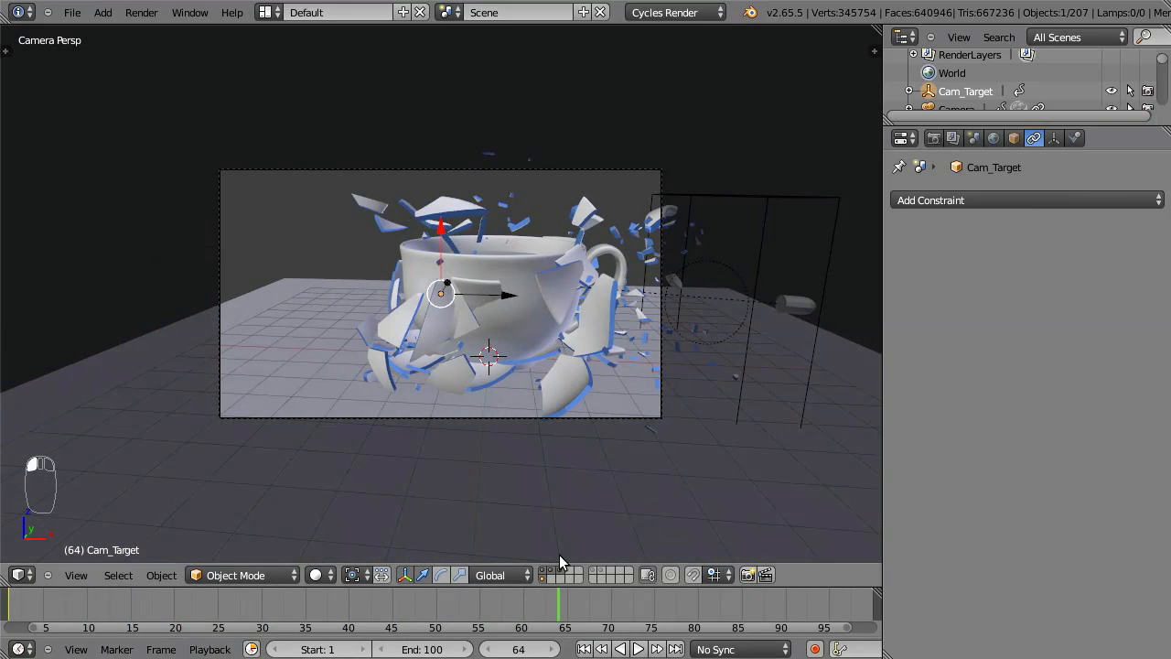
key(shift+Right)
key(g)
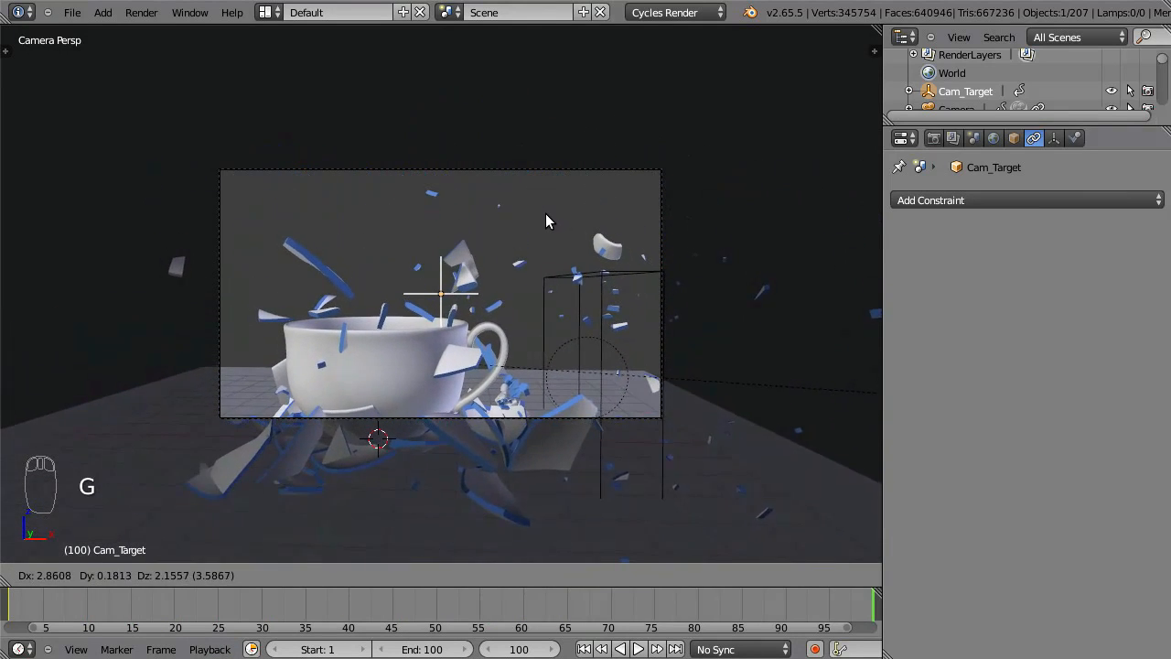
click(545, 216)
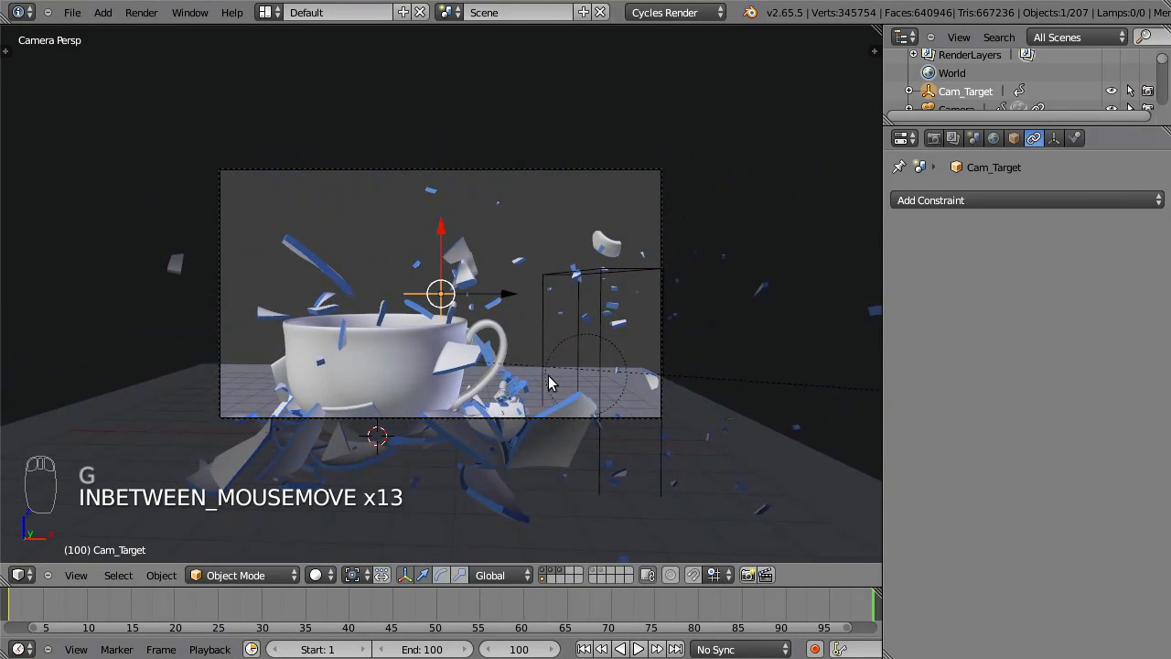
Show the liquid splash layer, reposition Cam_Target to frame the splash, and insert a Location keyframe at frame 100
shift+click(599, 568)
key(g)
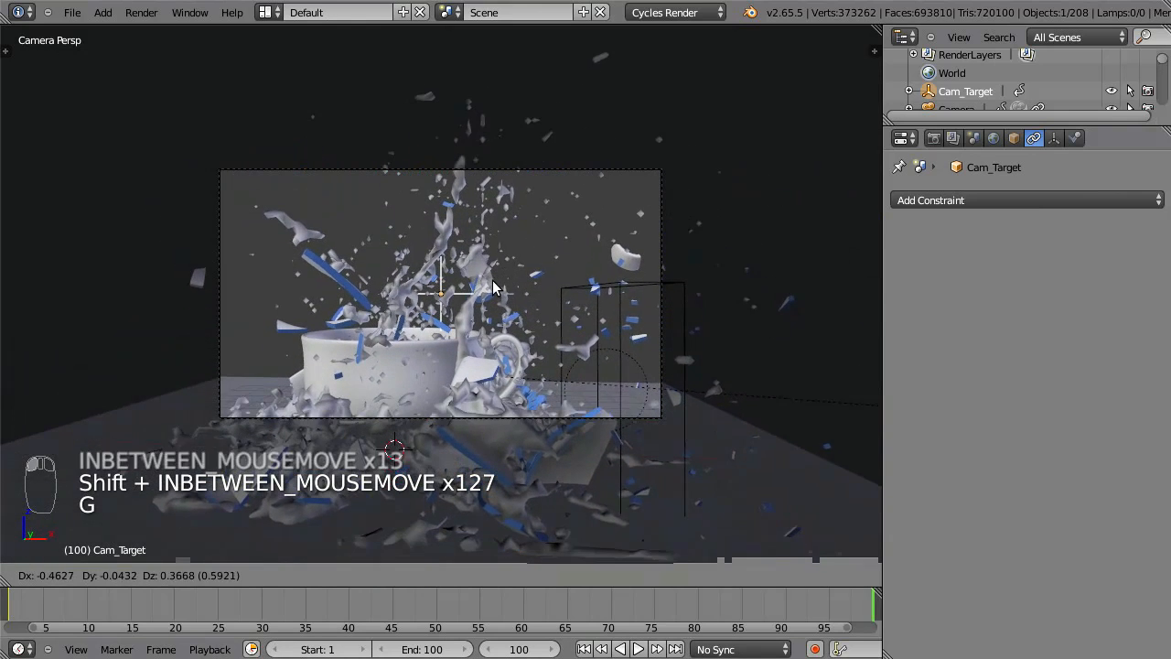
click(515, 261)
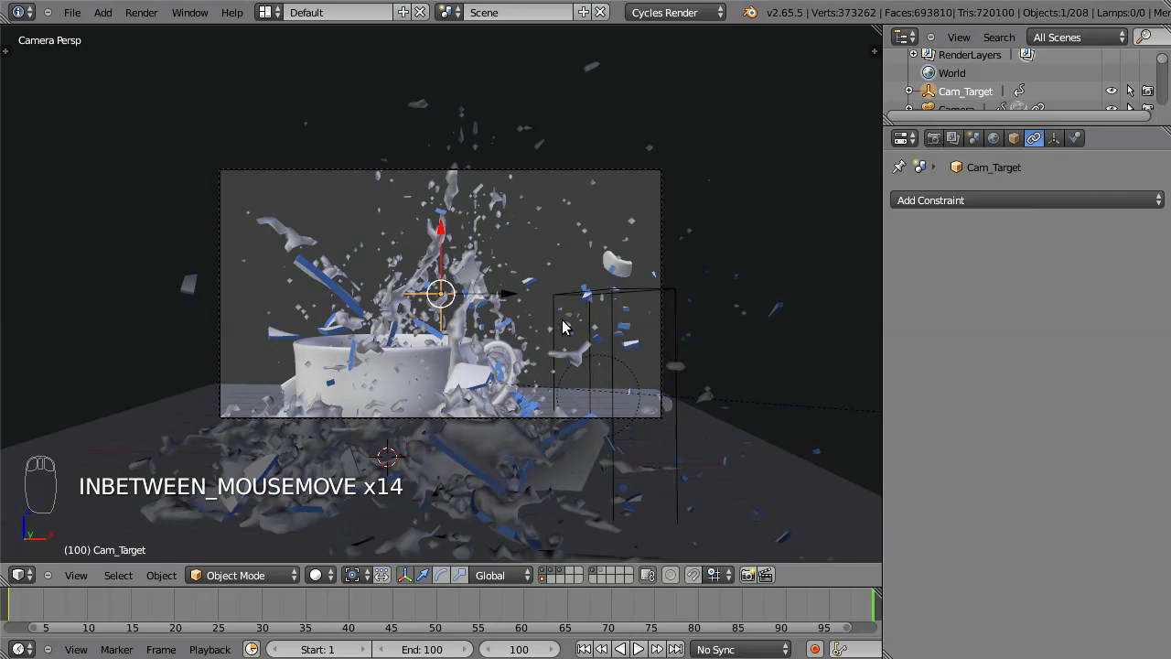
key(i)
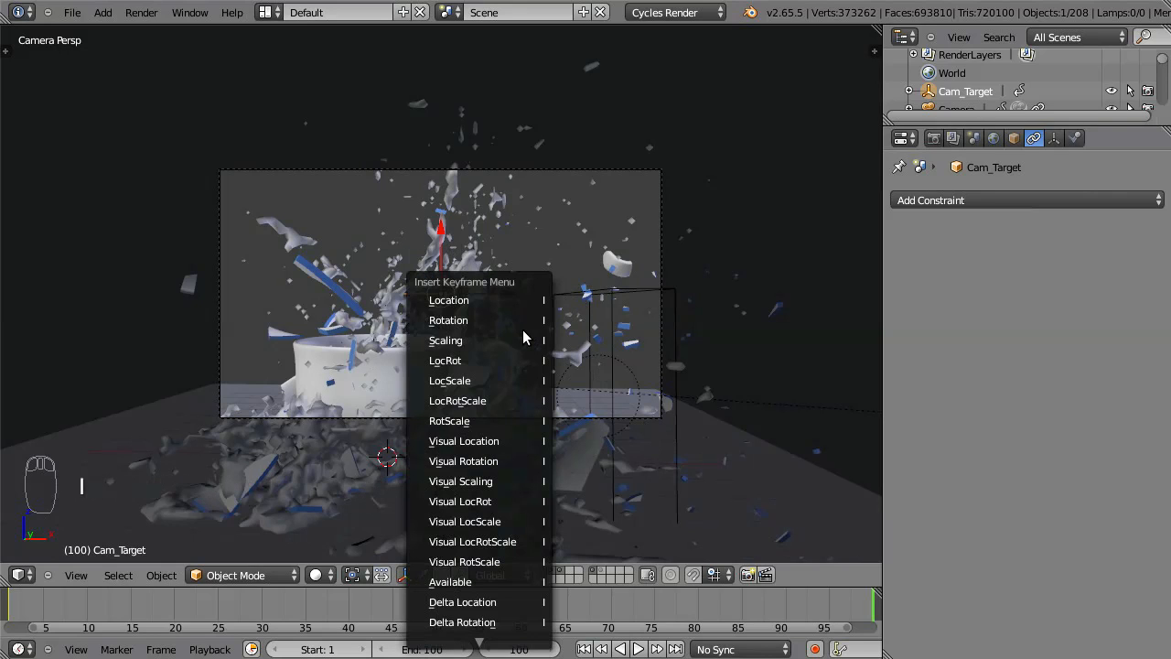
click(522, 298)
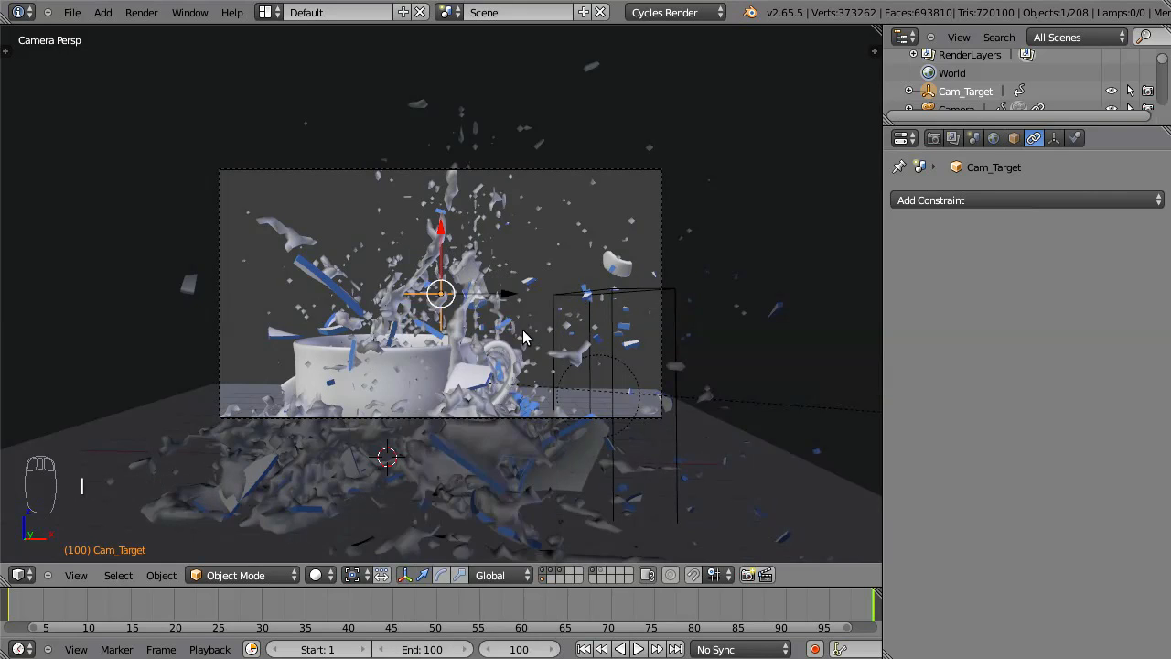
Play the camera animation from frame 1 to review the tracking, switch to wireframe display and stop playback
key(shift+Left)
key(alt+a)
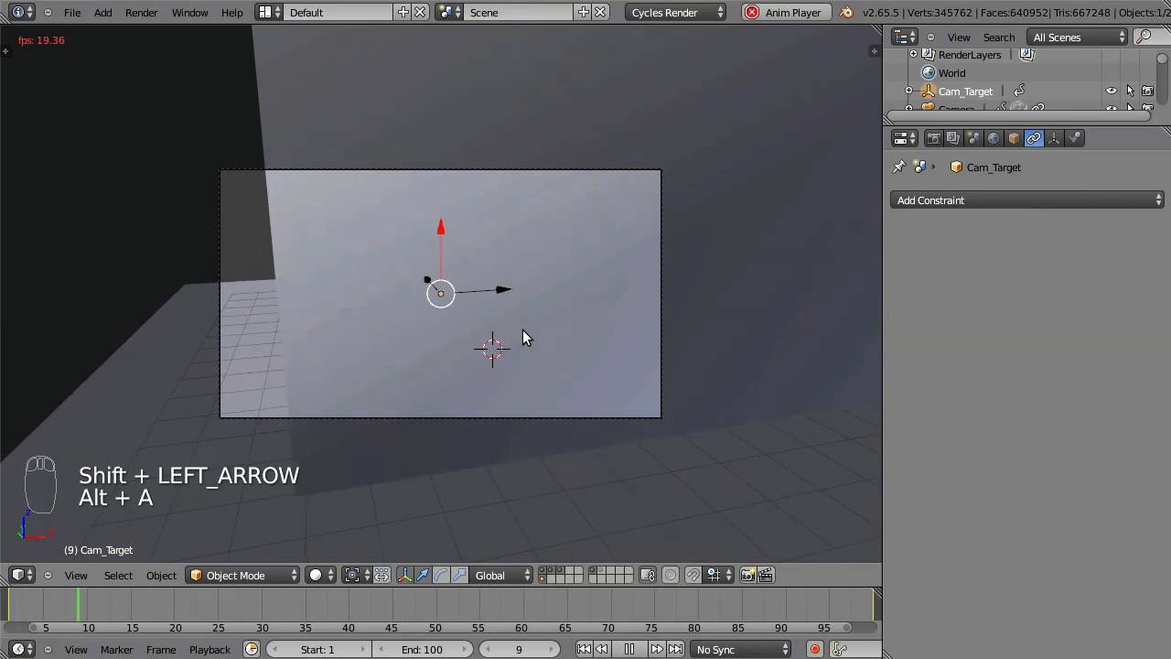
key(z)
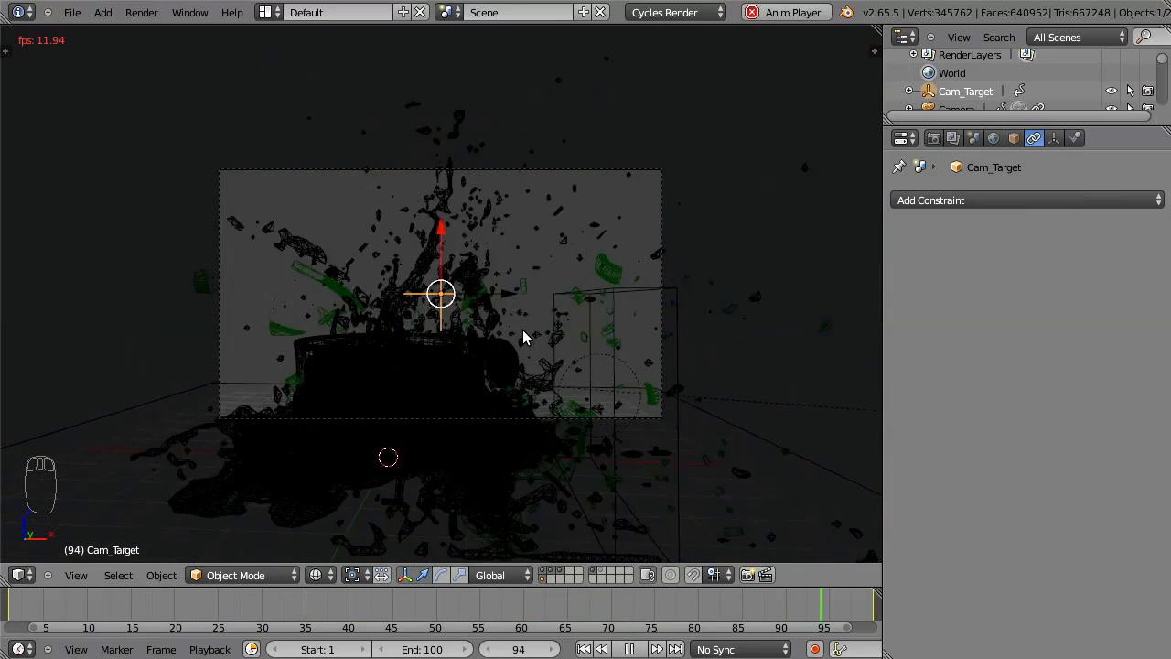
key(alt+a)
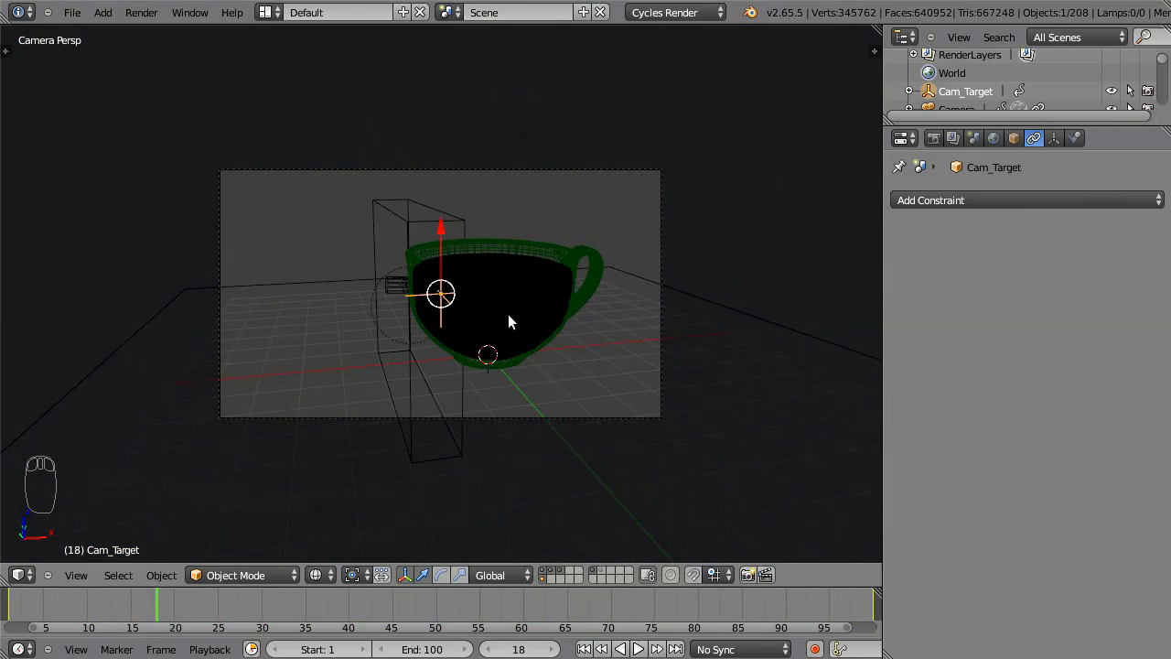
Go to frame 25, deselect everything and make layer 16 visible as well for the lighting
drag(166, 603, 218, 609)
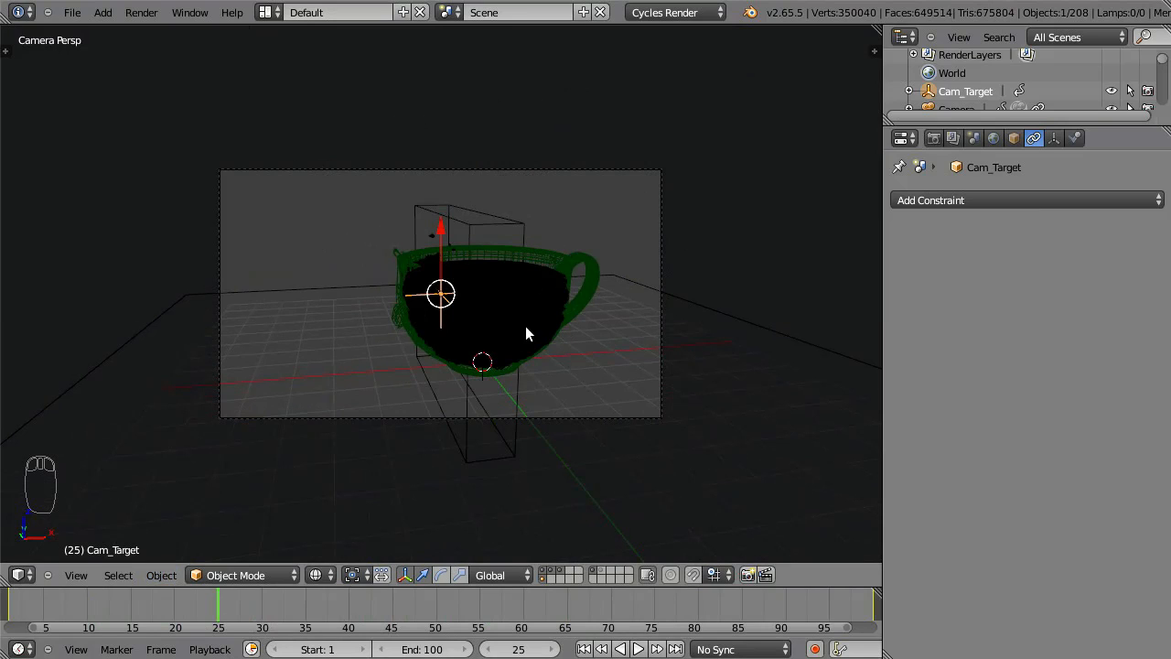
key(a)
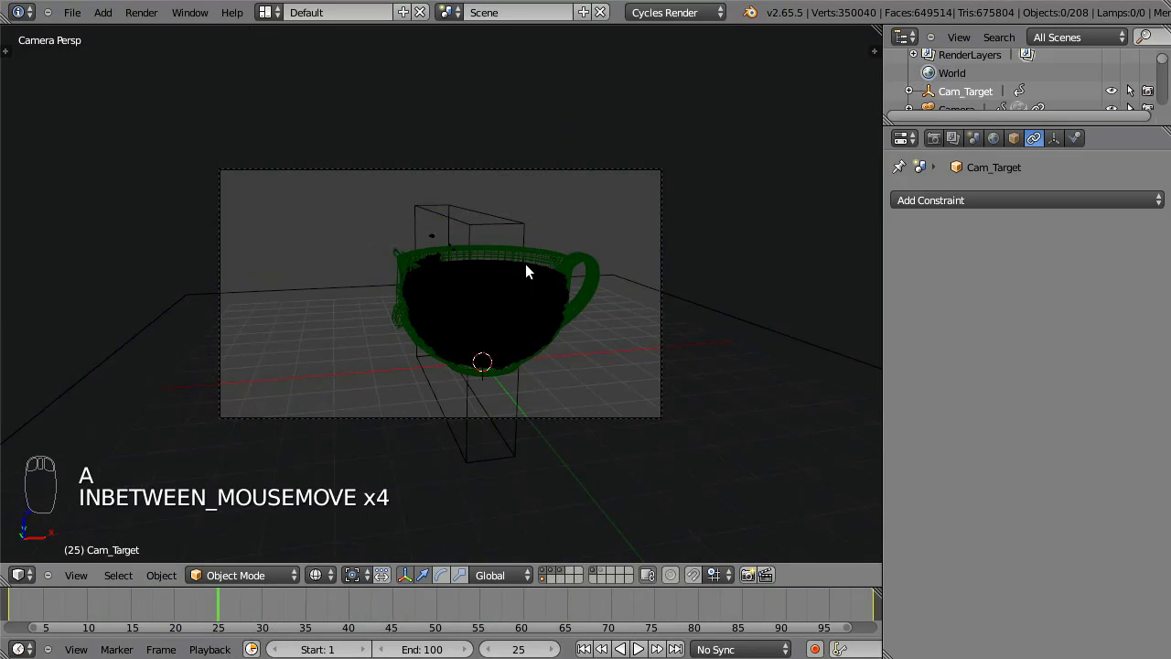
shift+click(592, 579)
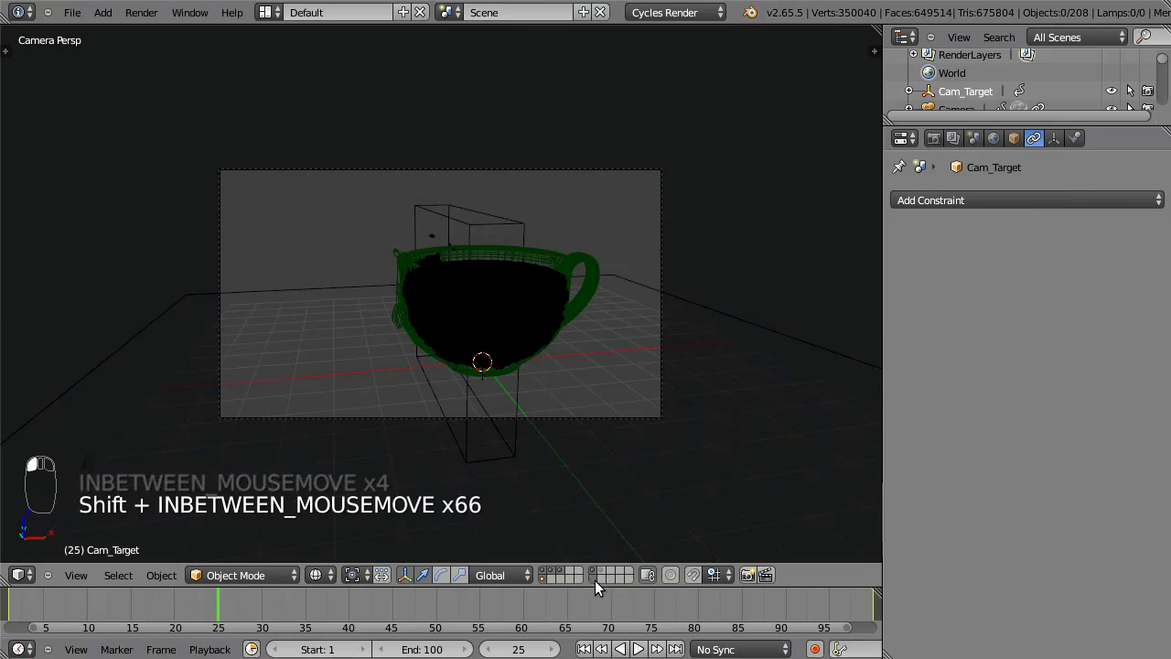
Add a mesh plane at the 3D cursor under the cup and scale it up by 4
mouse_move(514, 383)
middle_down()
mouse_move(587, 383)
mouse_move(503, 391)
middle_up()
key(shift+a)
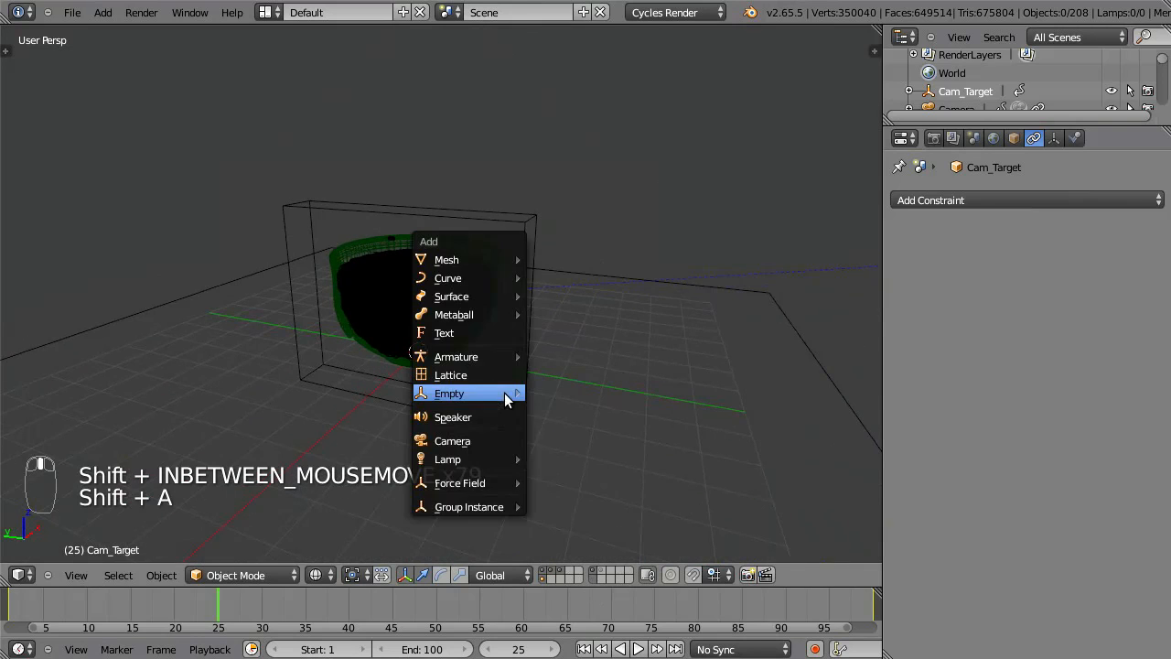
mouse_move(486, 259)
click(553, 257)
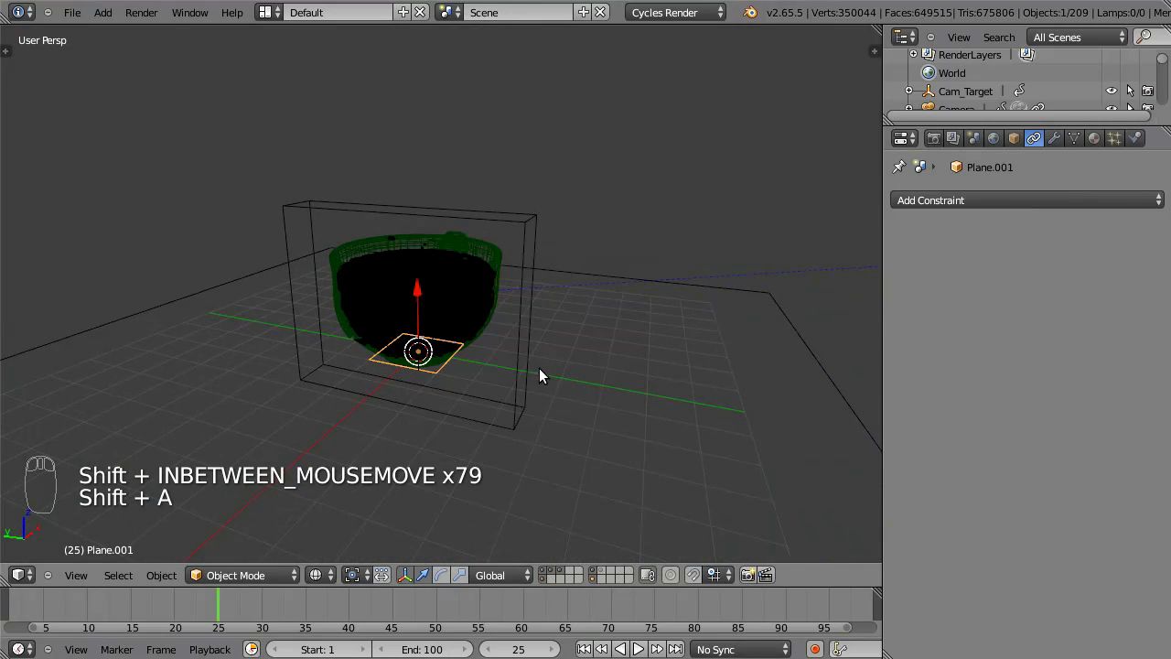
key(s)
key(4)
click(538, 363)
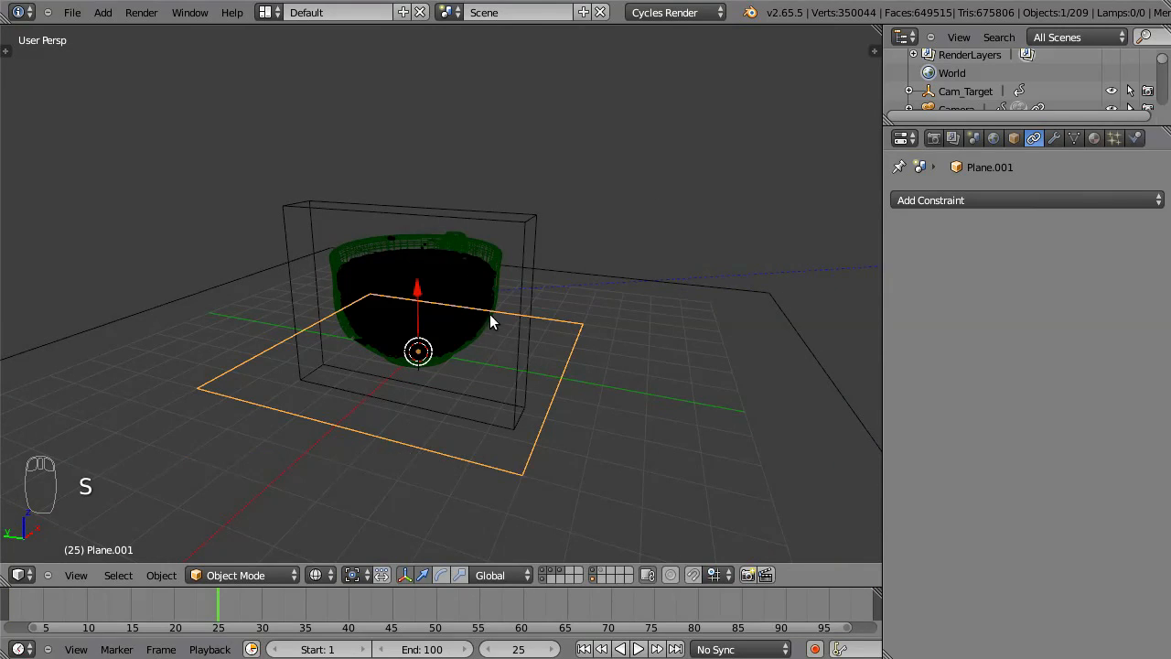
Raise the plane straight above the cup to a Z location of about 10.7
ctrl+middle_drag(492, 327, 498, 417)
key(g)
click(475, 149)
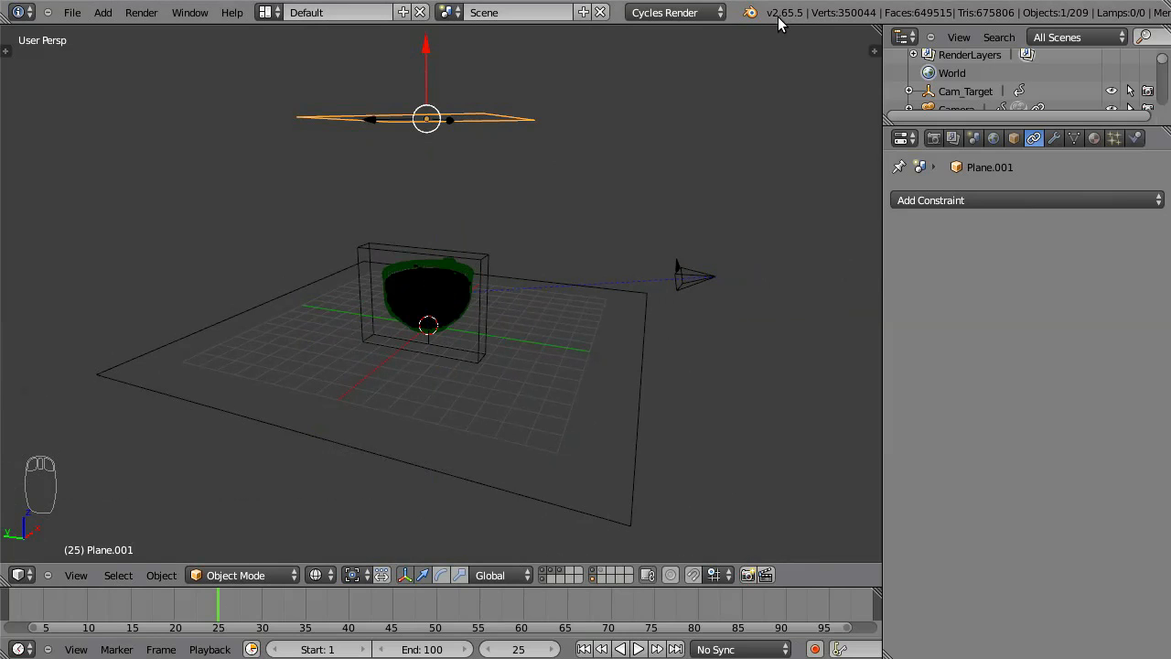
middle_drag(497, 188, 505, 103)
key(g)
key(z)
click(487, 64)
middle_drag(484, 209, 577, 289)
middle_drag(532, 226, 591, 262)
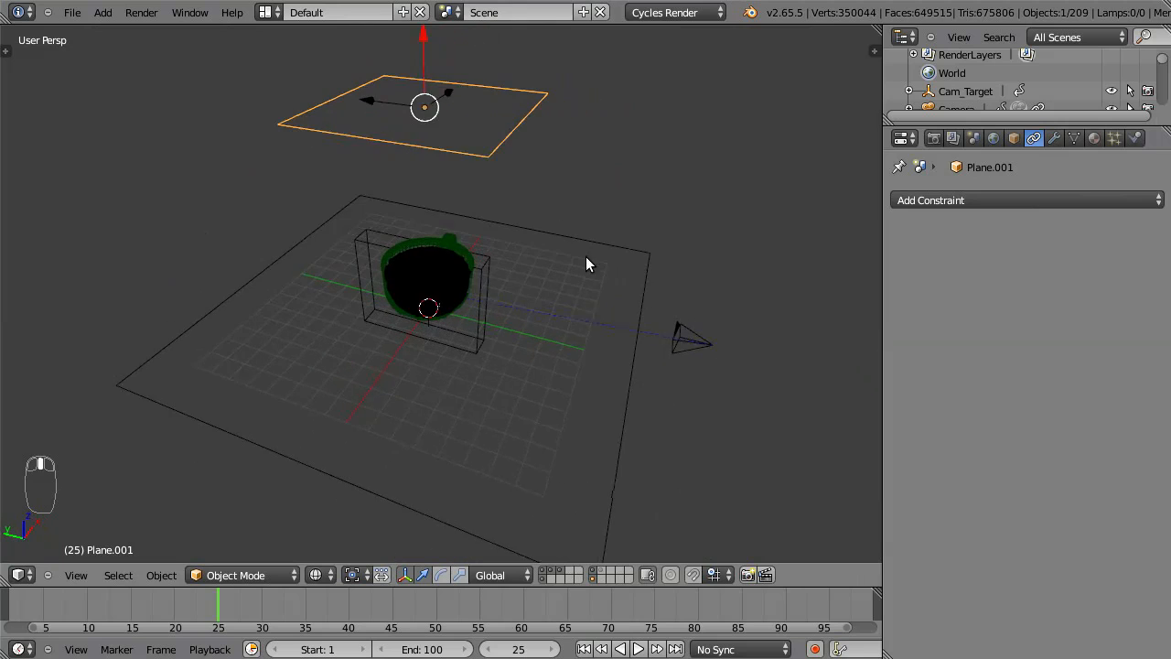
key(g)
key(z)
click(419, 38)
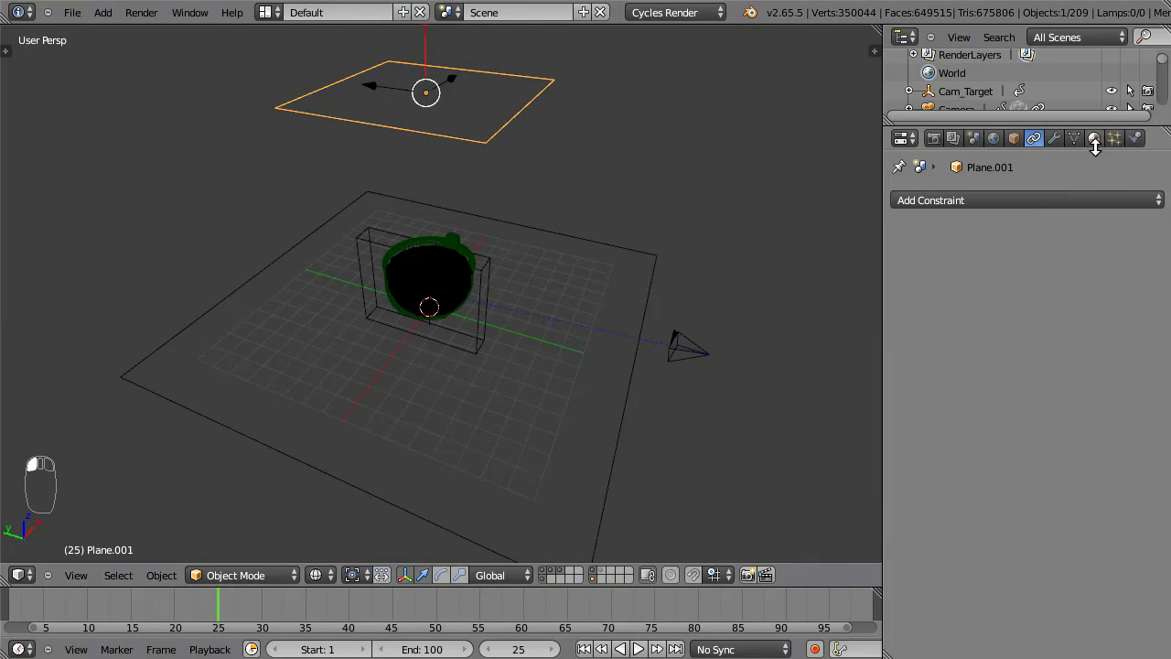
Rename the overhead plane as Lamp01
click(1014, 138)
click(1023, 194)
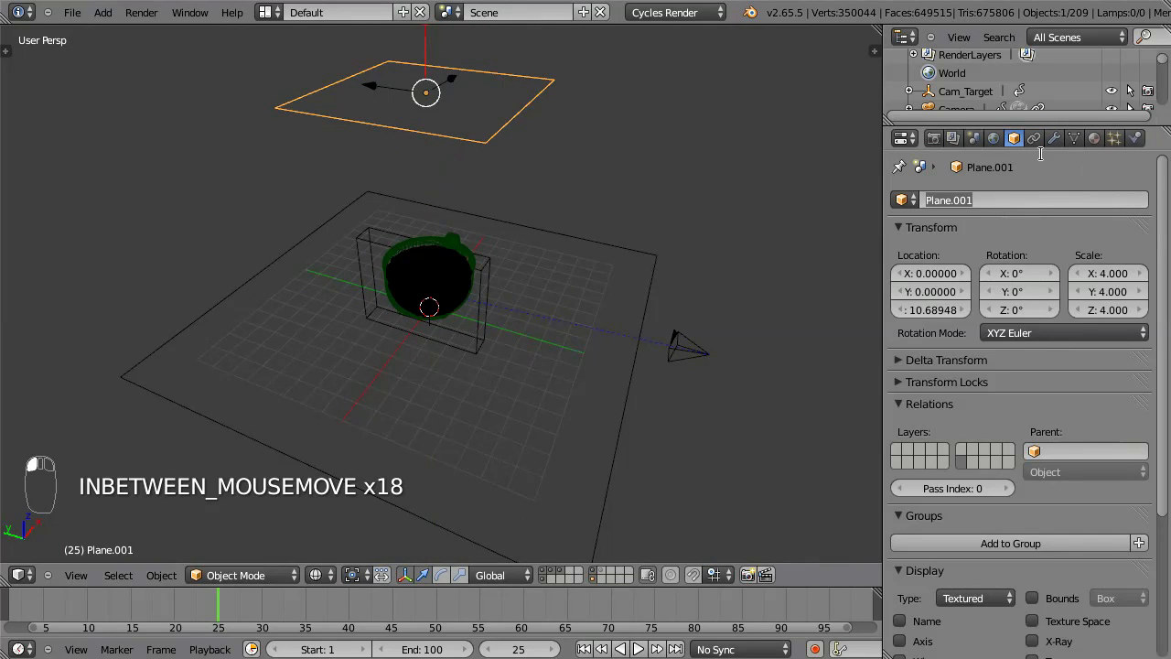
text(Lamp)
key(Return)
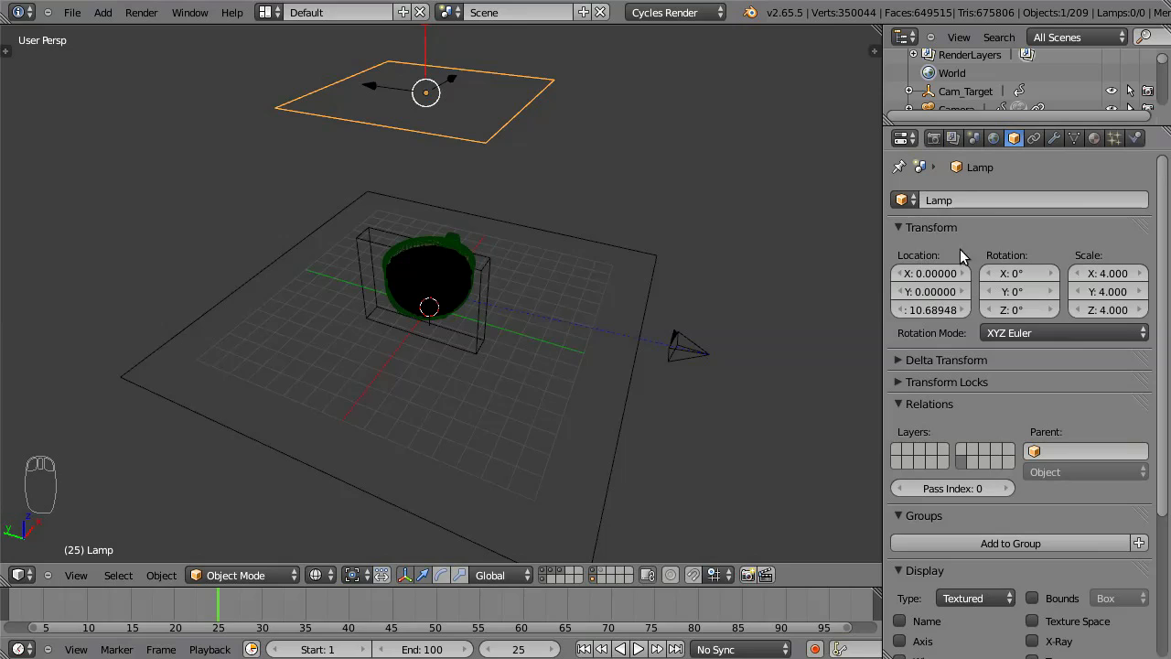
click(986, 196)
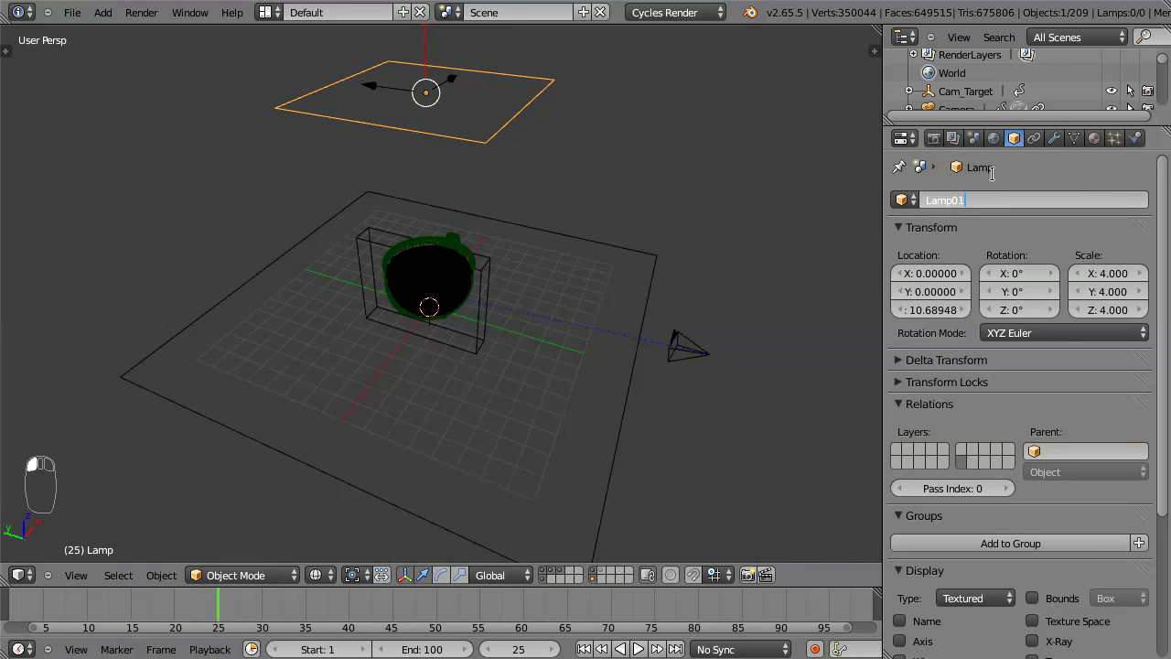
Create a new material on Lamp01 and name it Light_warm
click(1094, 138)
click(1002, 261)
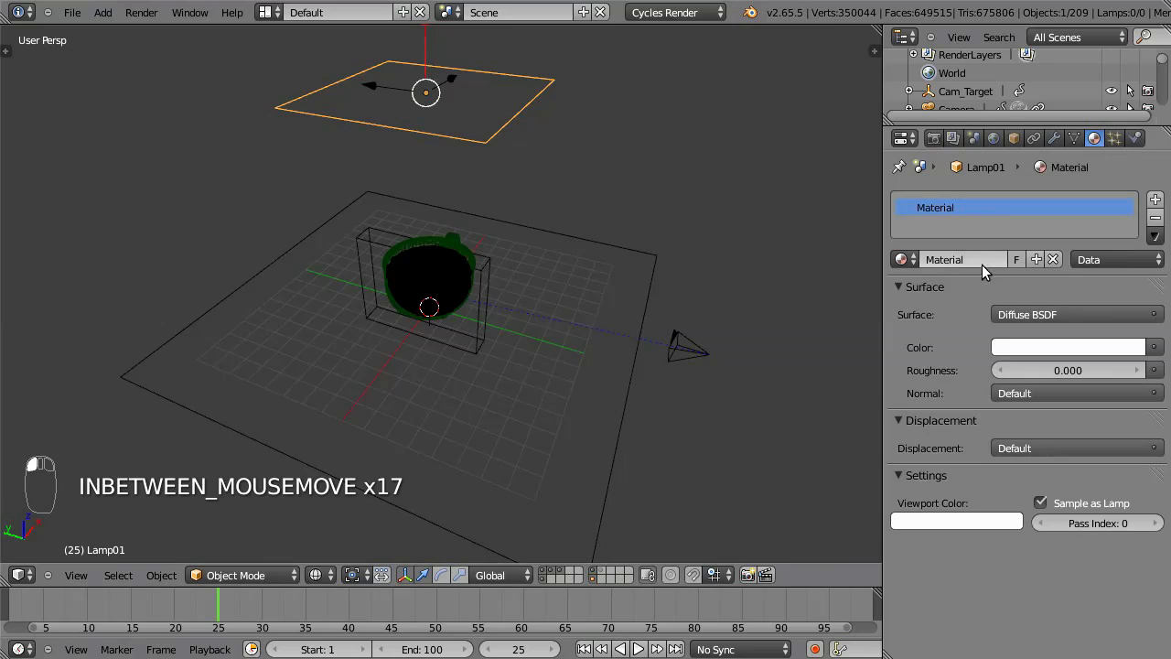
text(Light_wa)
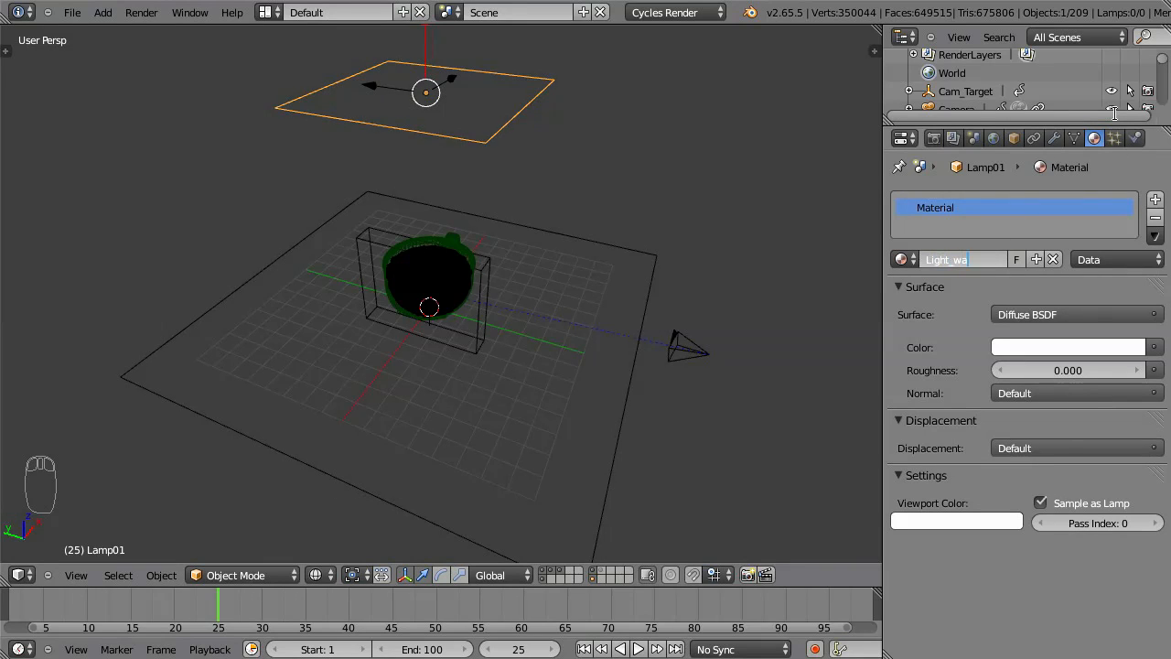
text(rm)
key(Return)
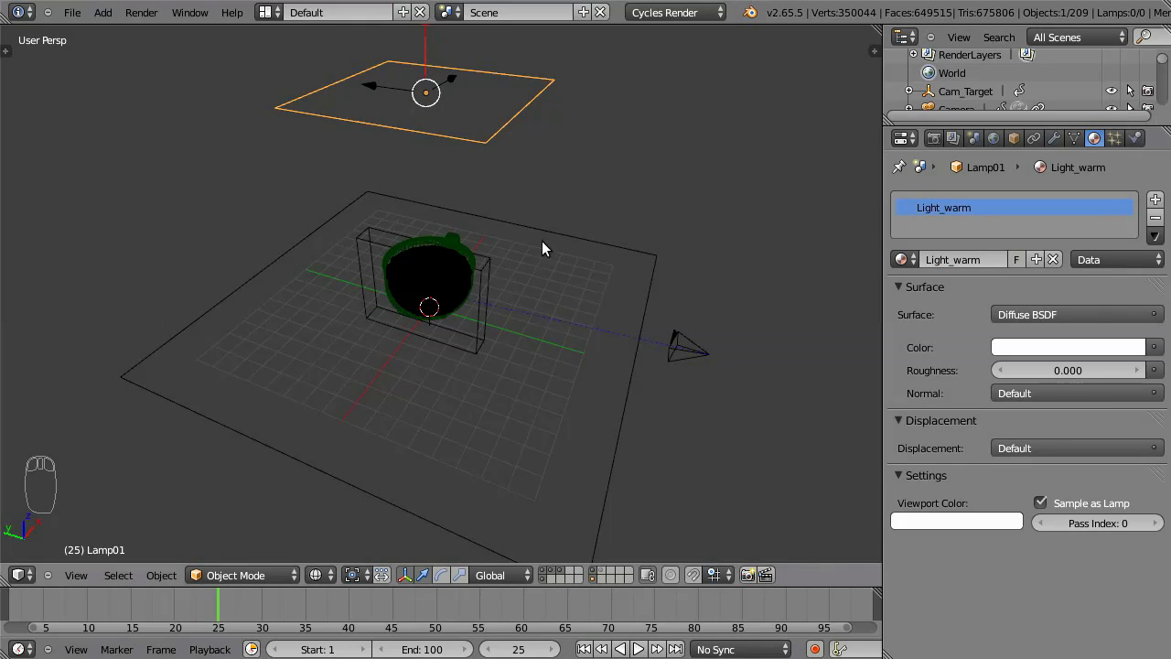
Make Light_warm an Emission surface with a warm colour of about R 0.800, G 0.713, B 0.628 and a strength of 4
click(1021, 313)
click(942, 535)
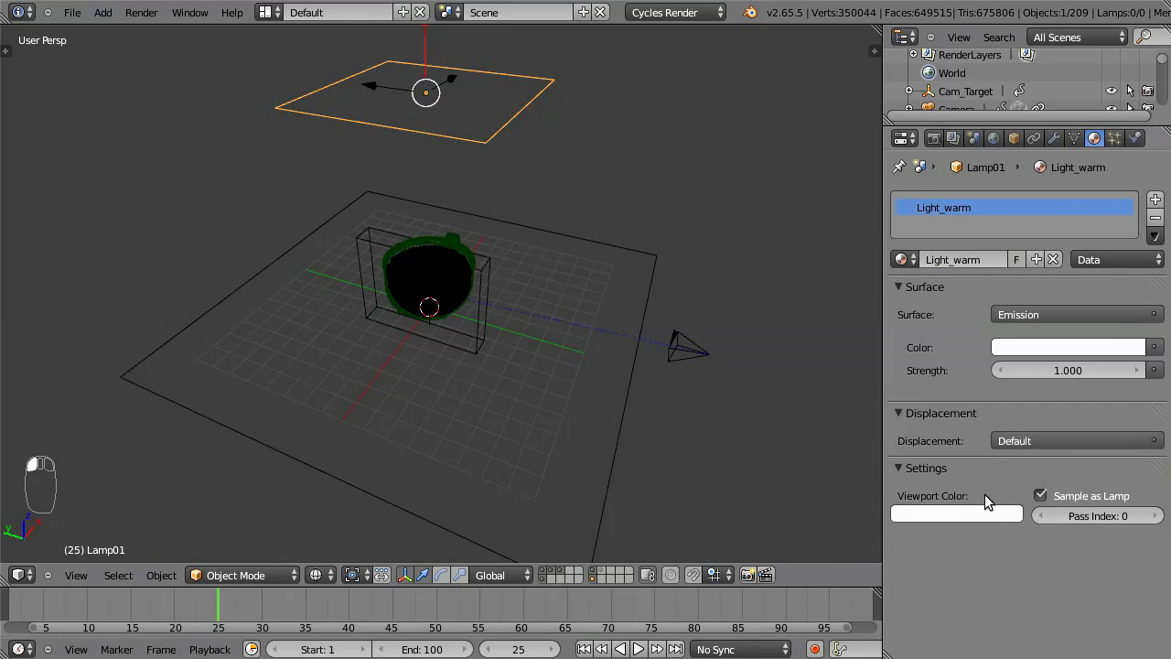
click(1083, 347)
drag(1042, 159, 1039, 160)
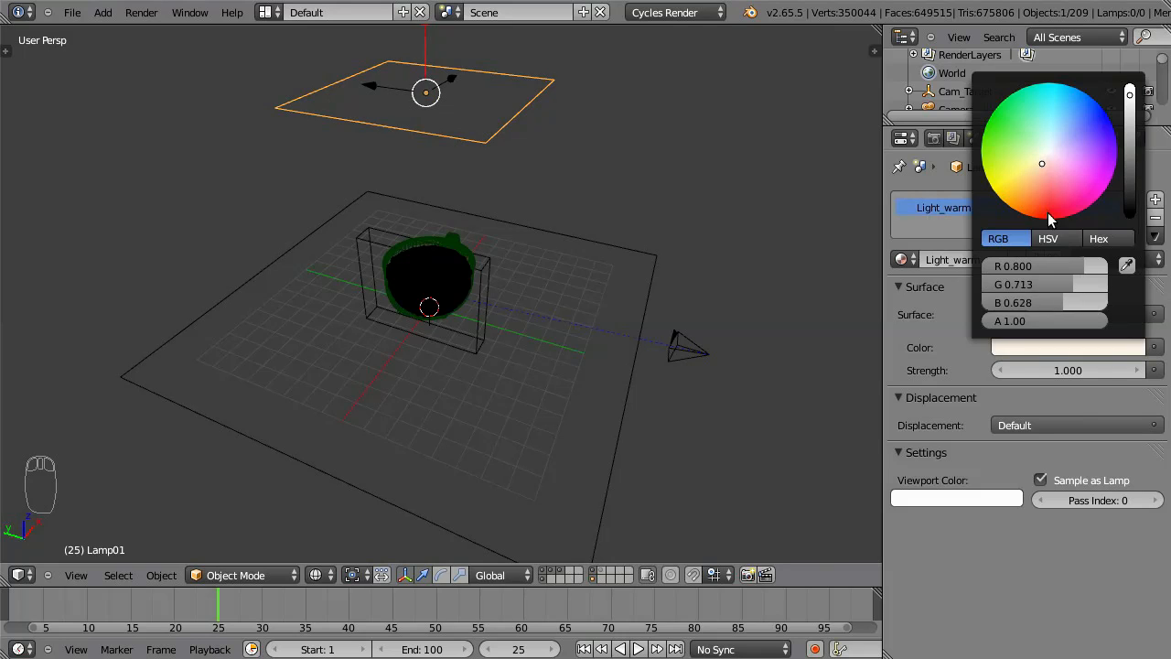
click(1063, 371)
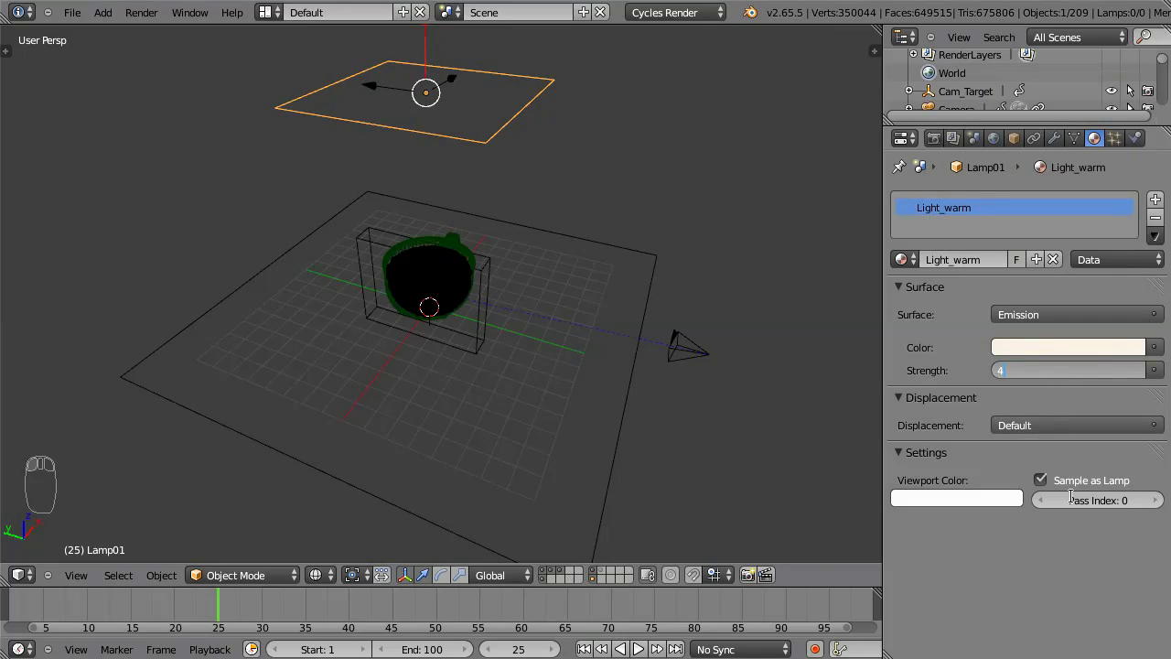
key(Return)
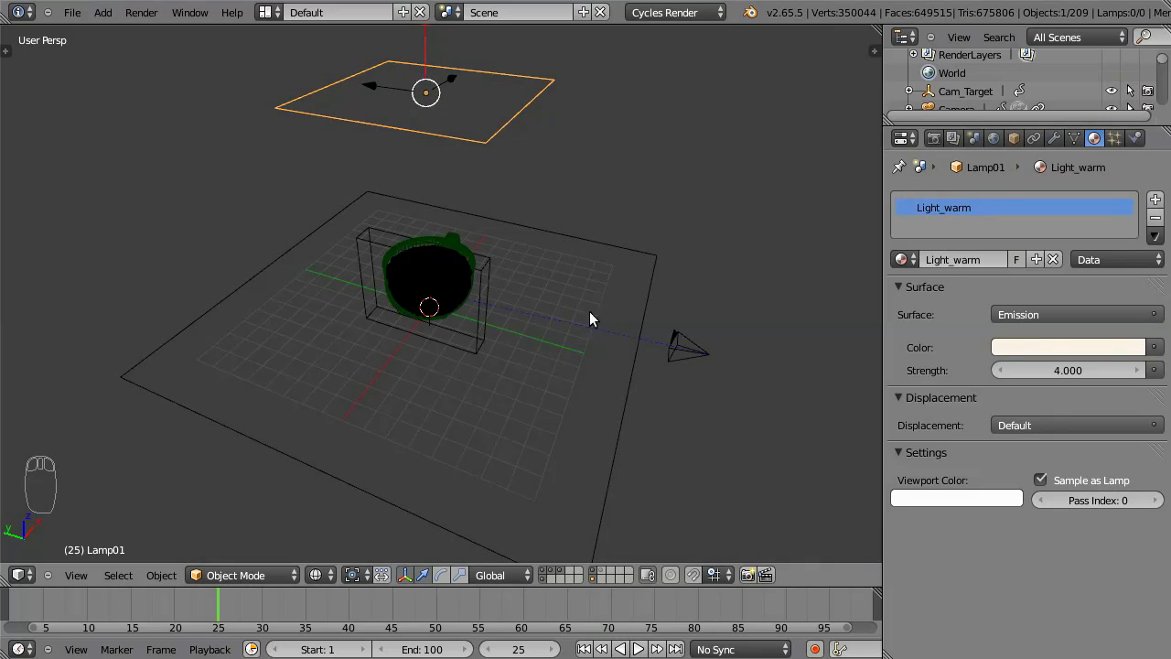
Preview the light falling on the cup and floor with rendered viewport shading
middle_drag(565, 340, 533, 443)
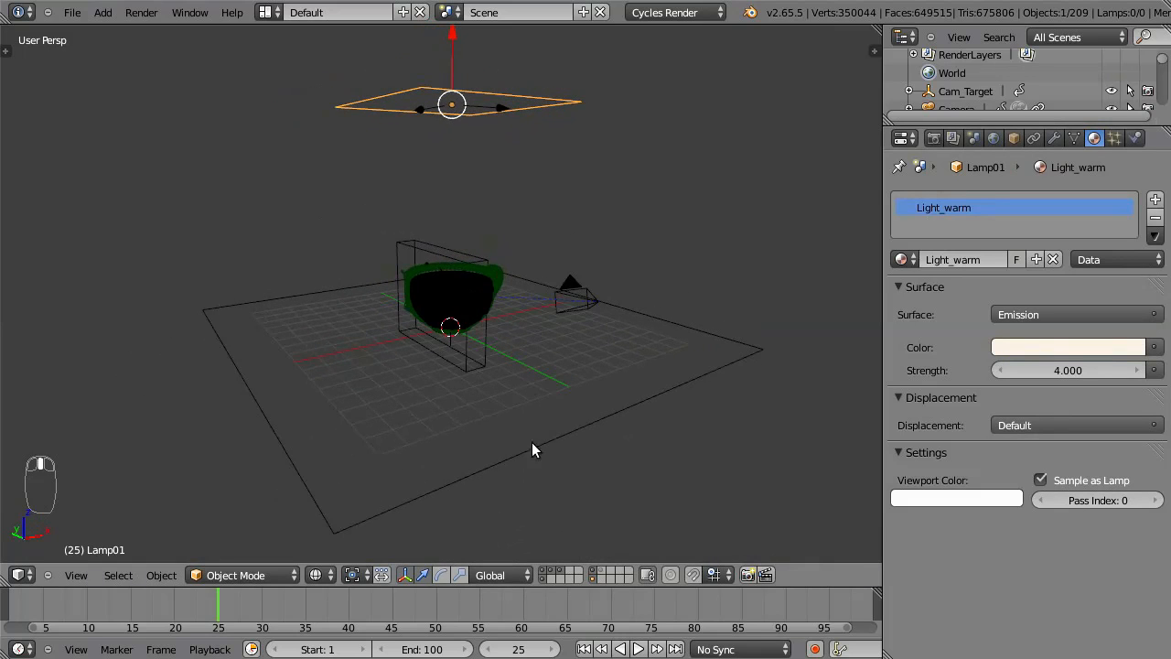
click(331, 575)
click(342, 449)
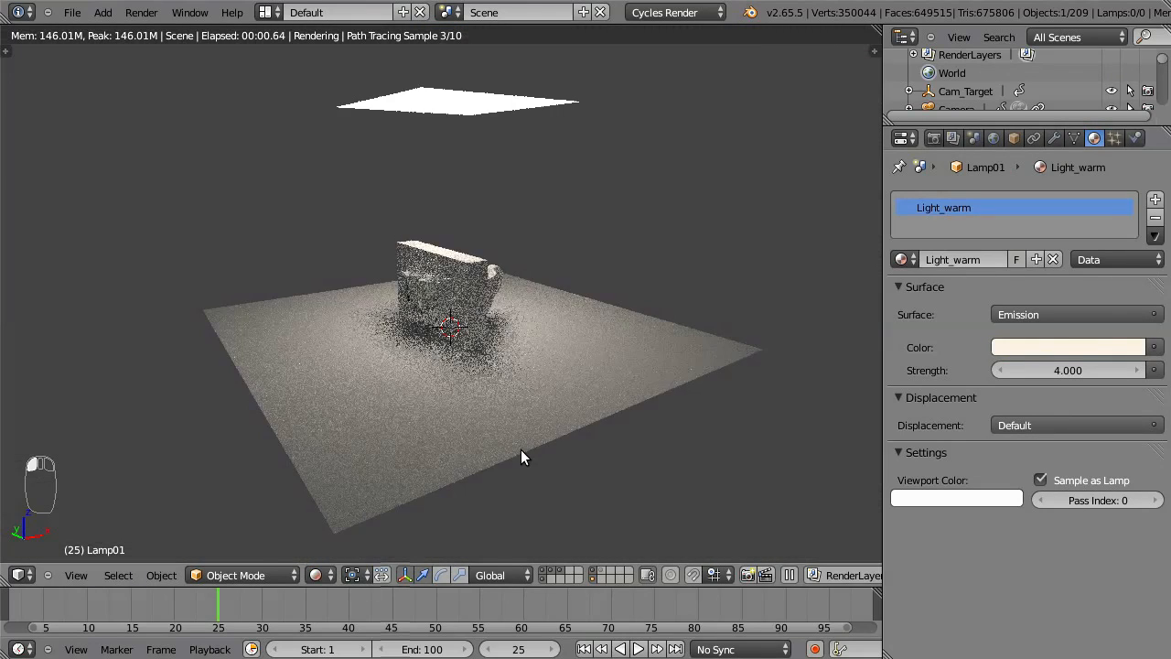
ctrl+middle_drag(510, 391, 510, 357)
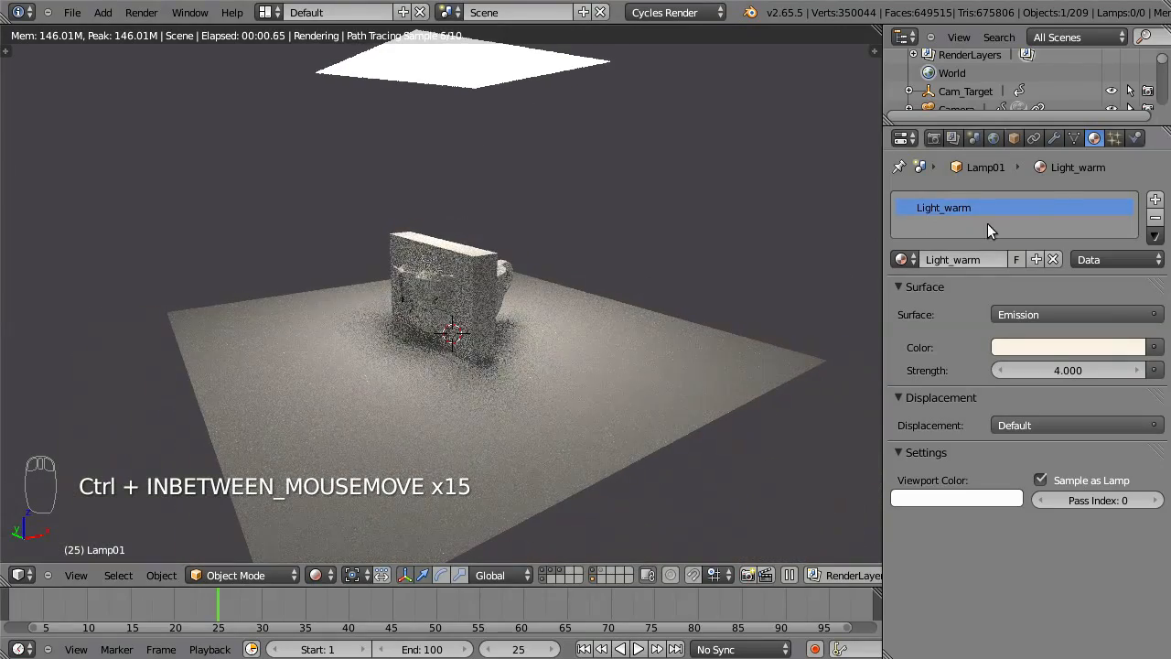
Tint the world background colour slightly blue, brighten it, and return the viewport to wireframe after checking the lighting
click(993, 137)
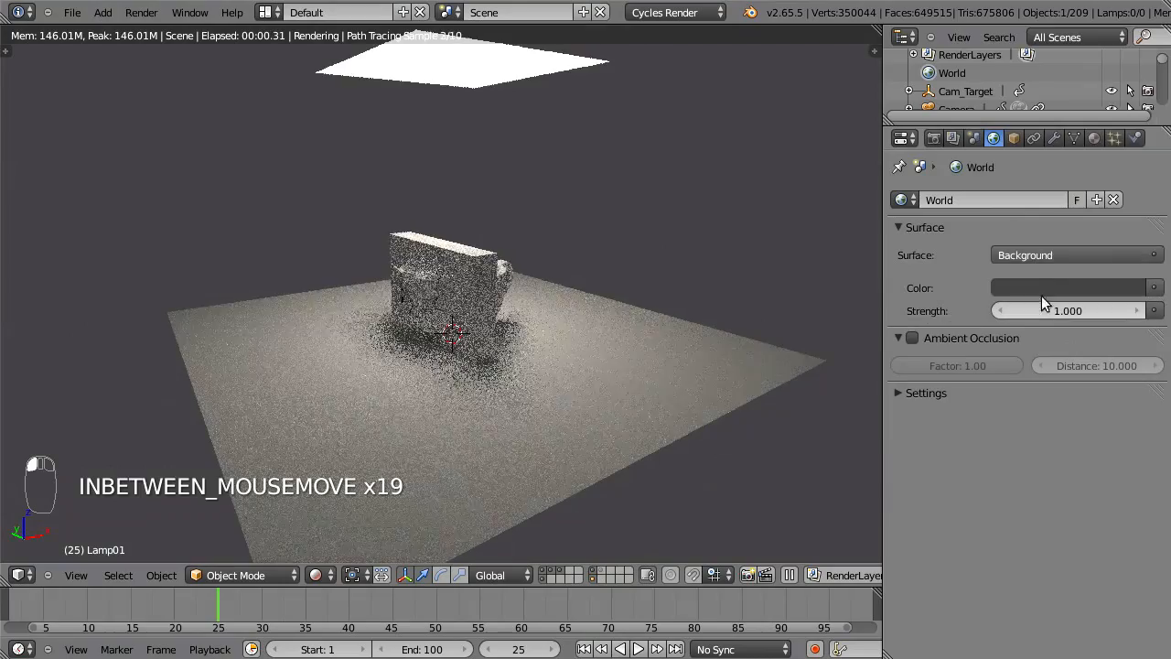
click(1035, 289)
drag(1051, 87, 1055, 75)
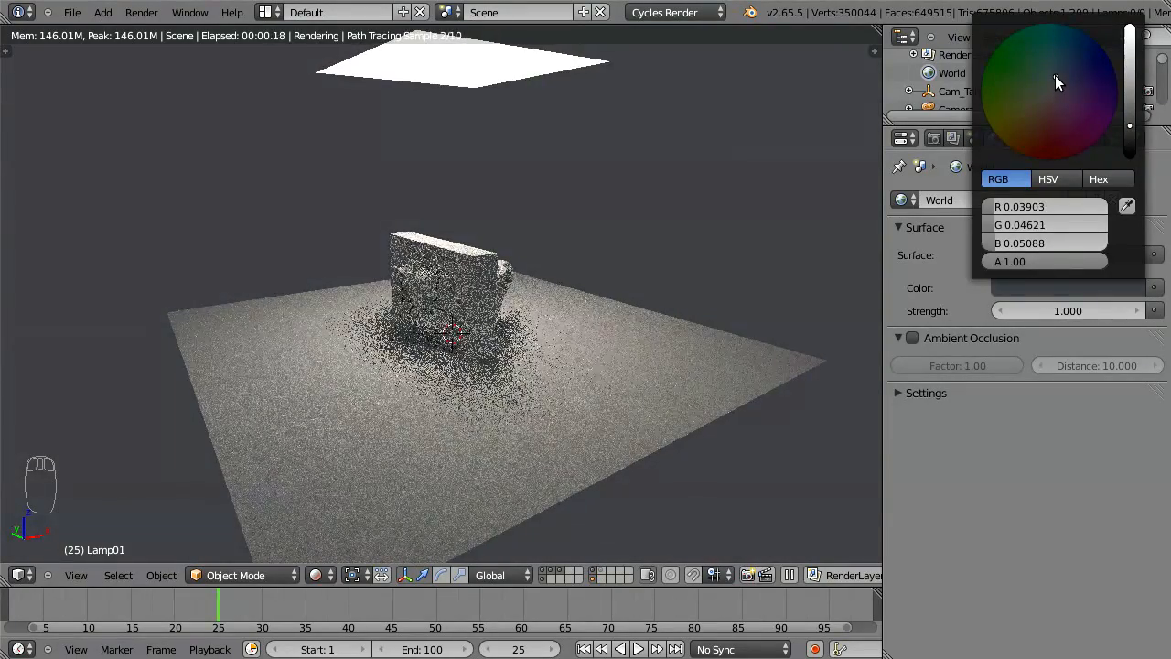
drag(1129, 125, 1130, 111)
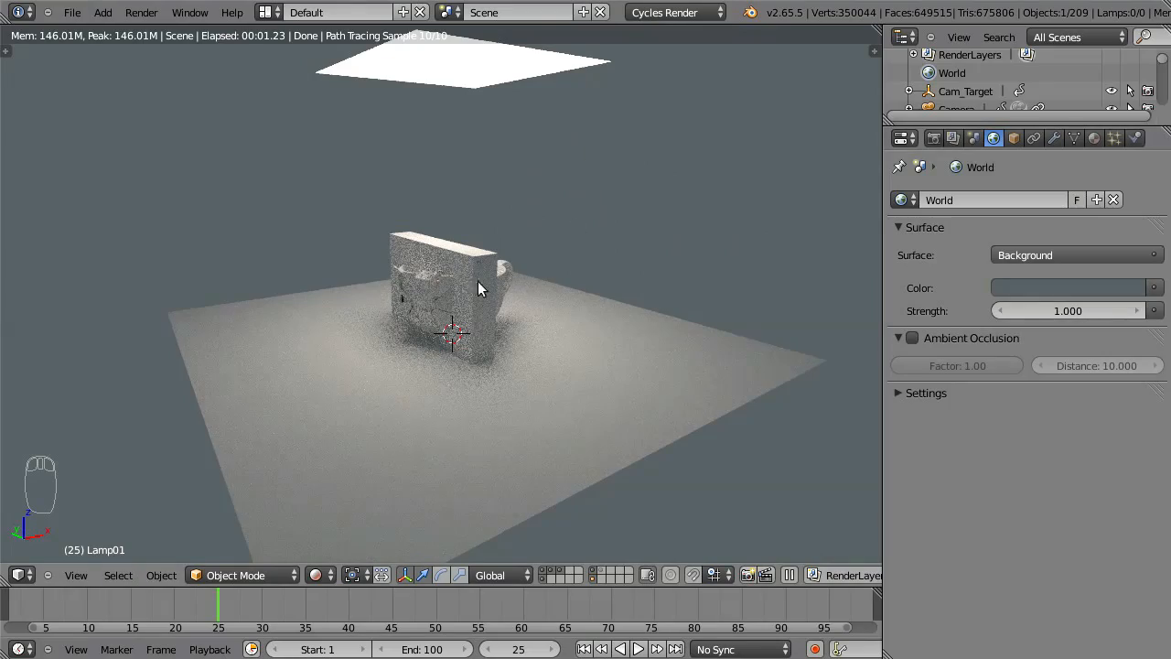
middle_drag(689, 283, 746, 281)
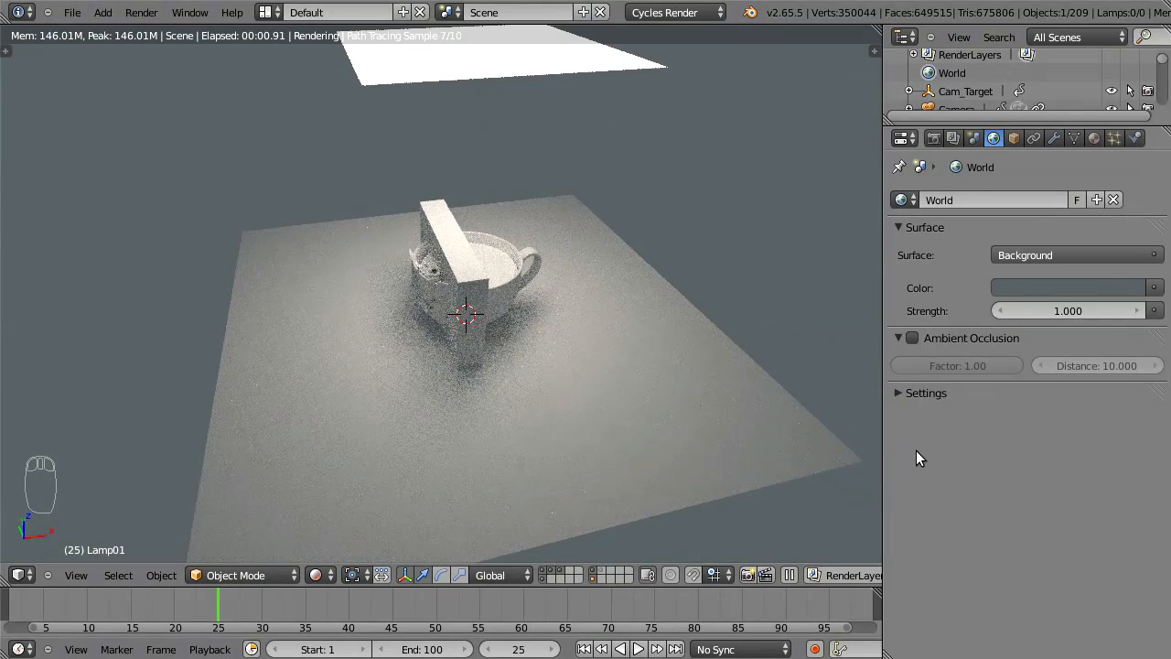
key(z)
Duplicate Lamp01 and, pivoting about the 3D cursor, rotate the copy around the cup toward the camera's side
middle_drag(596, 322, 552, 325)
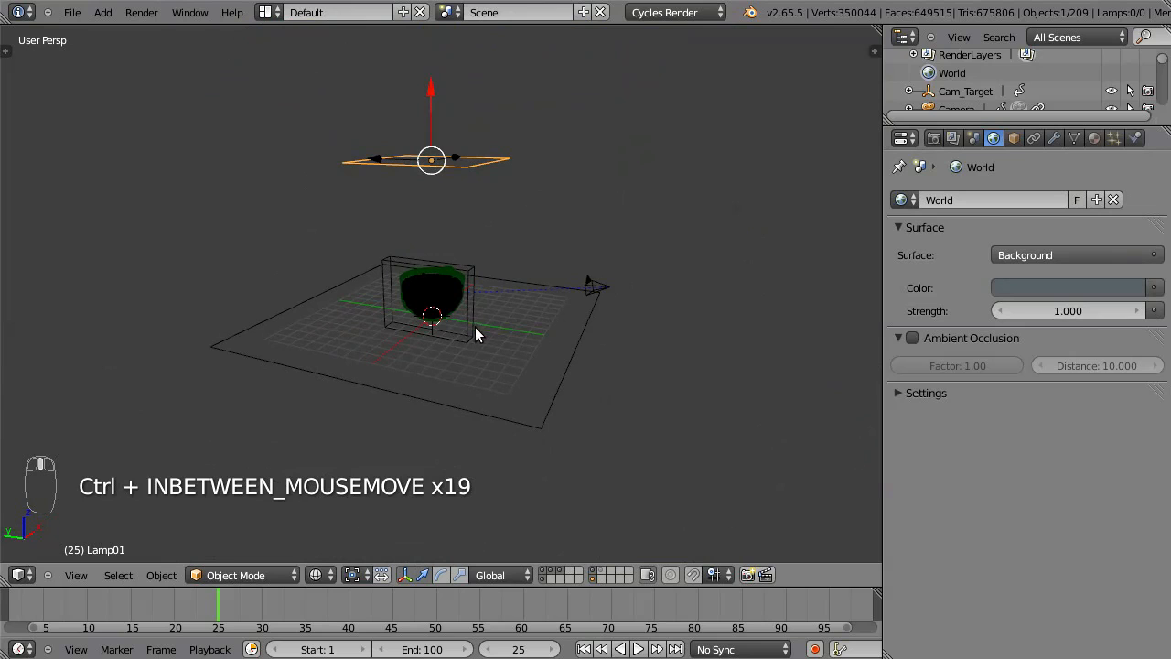
key(period)
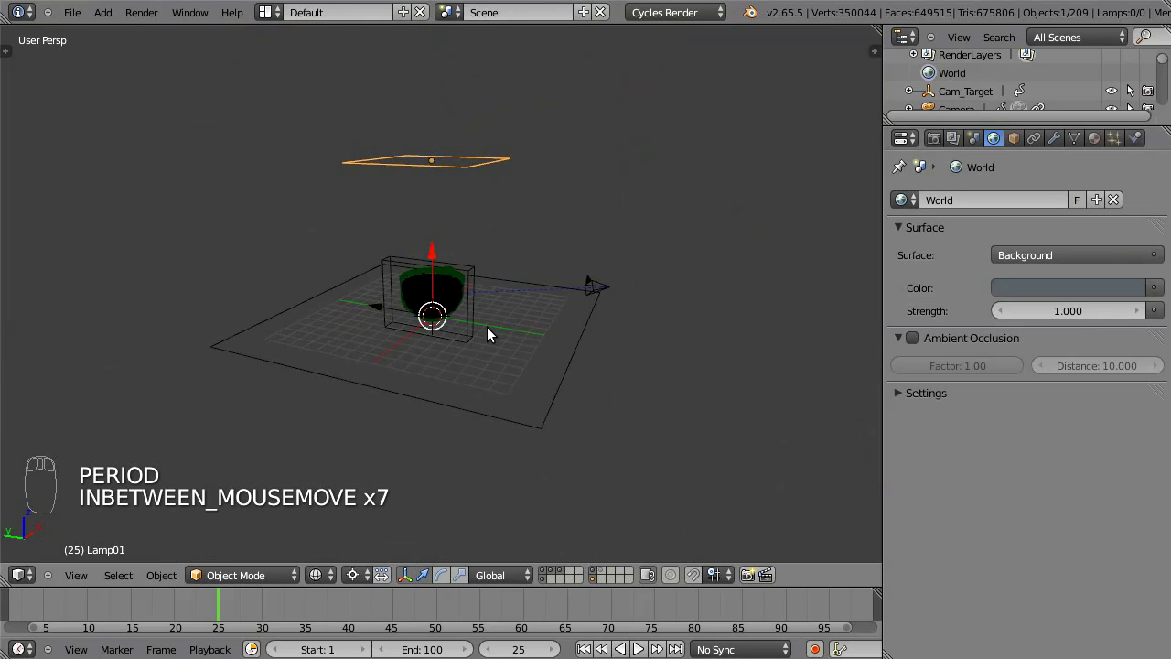
key(shift+d)
key(r)
key(r)
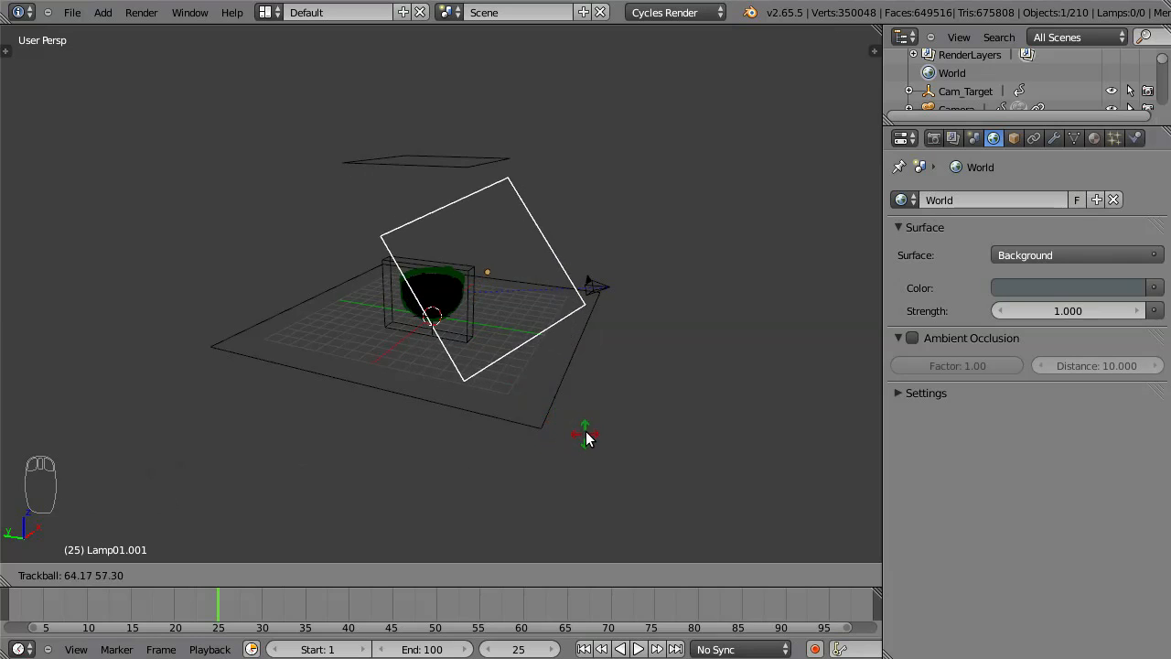
click(589, 332)
Move the duplicate lamp out along Y behind the camera and rotate it freely to face the cup
middle_drag(589, 348, 643, 386)
key(g)
key(y)
click(563, 315)
key(r)
key(r)
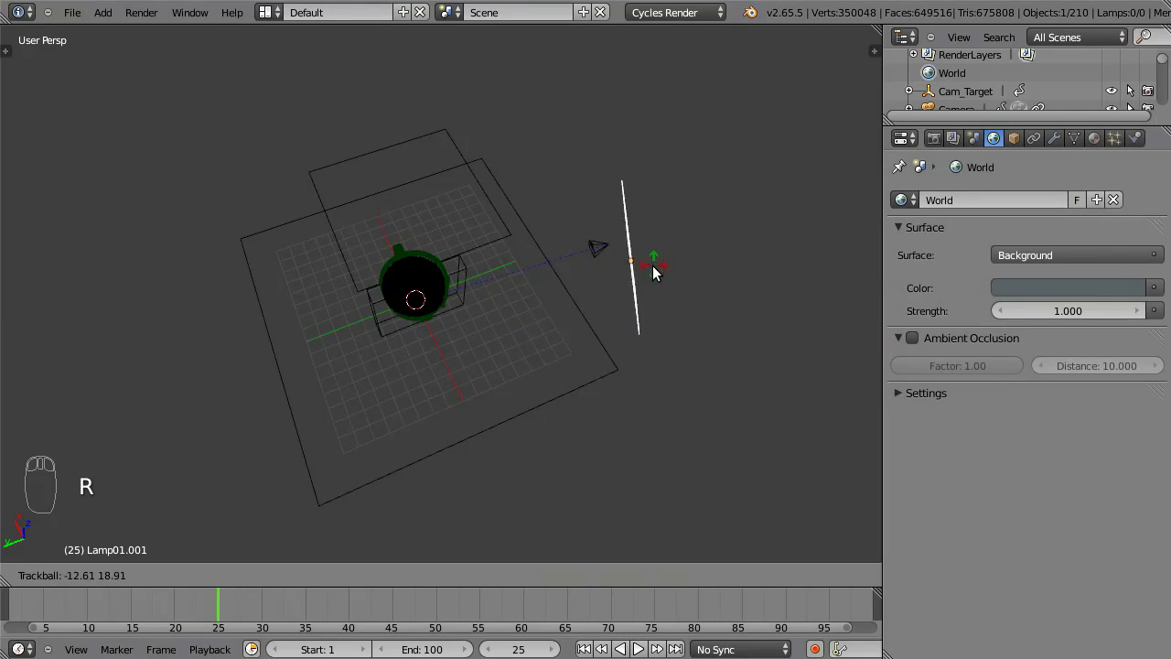
click(641, 262)
middle_drag(638, 253, 638, 382)
Set the pivot to Bounding Box Center, scale the duplicate lamp down and straighten its rotation
key(comma)
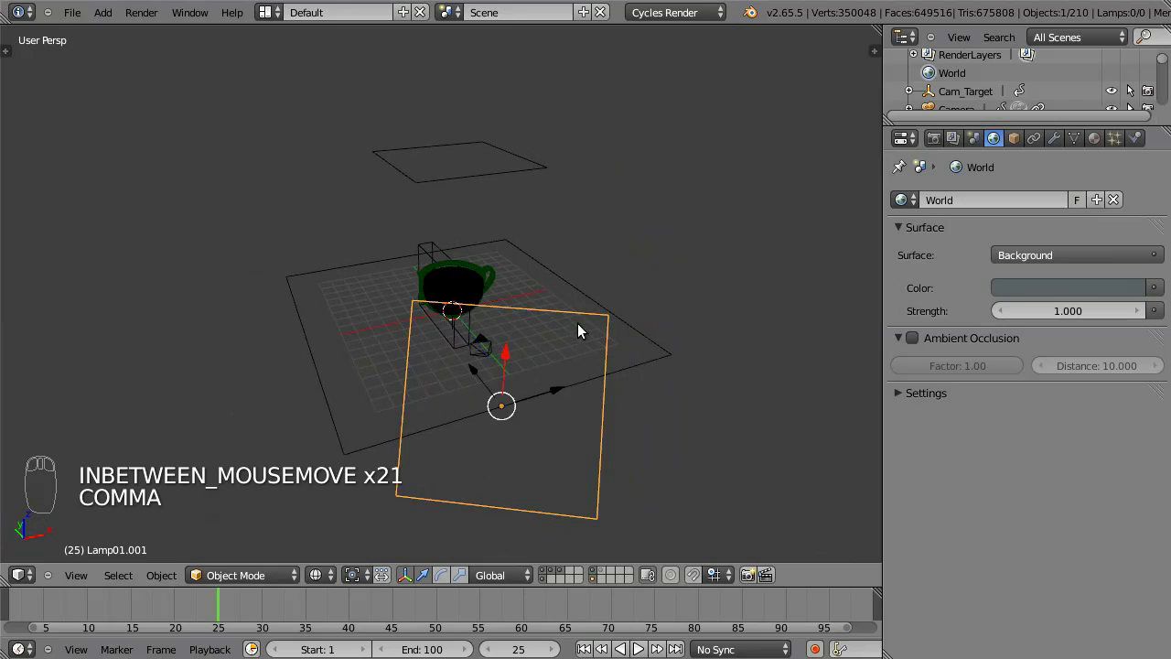
key(s)
click(615, 394)
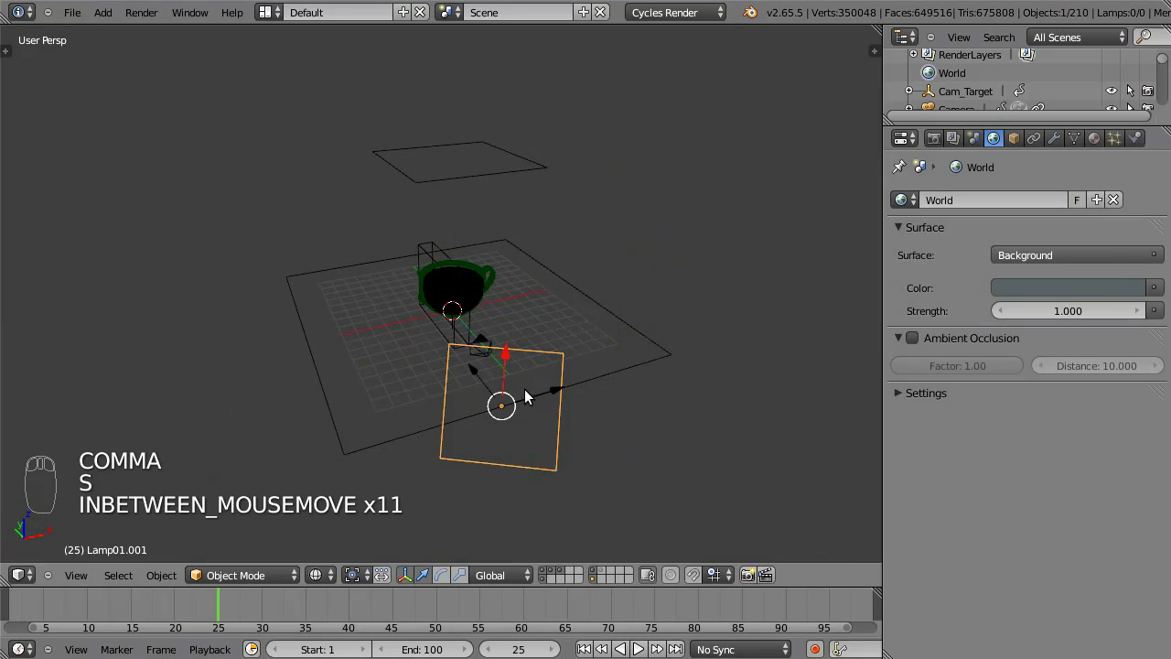
key(r)
click(532, 427)
Shift the duplicate lamp beside the camera opposite the cup's handle, re-aim it, scale it to about 0.73 and raise it slightly
key(g)
click(475, 413)
key(r)
key(r)
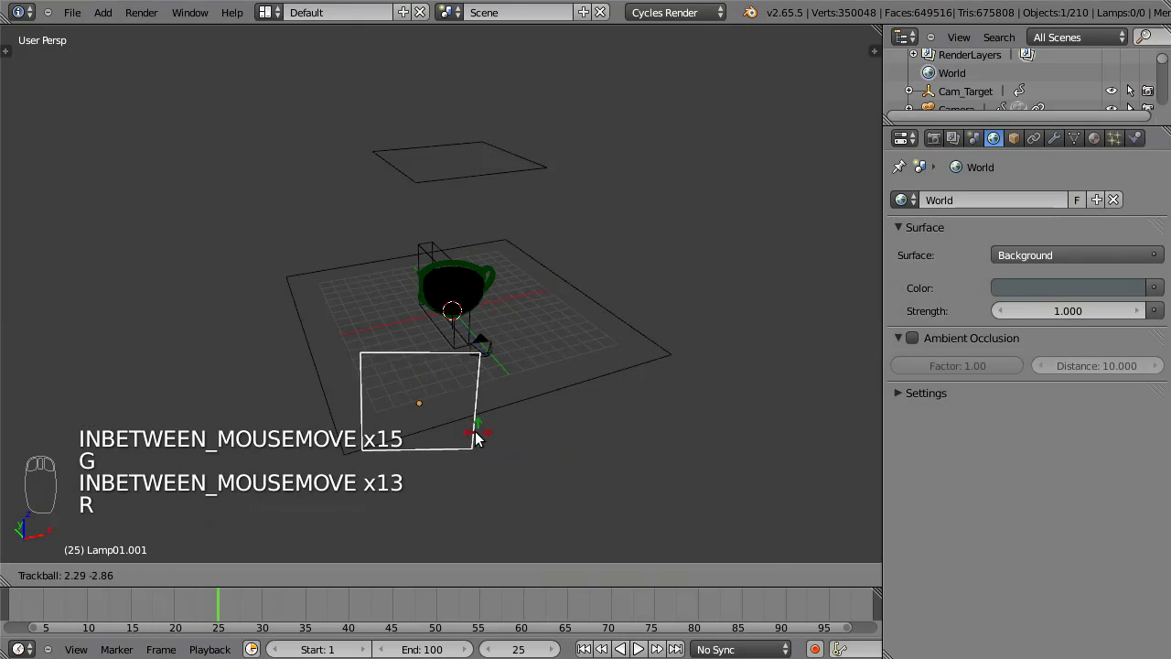
click(472, 439)
key(s)
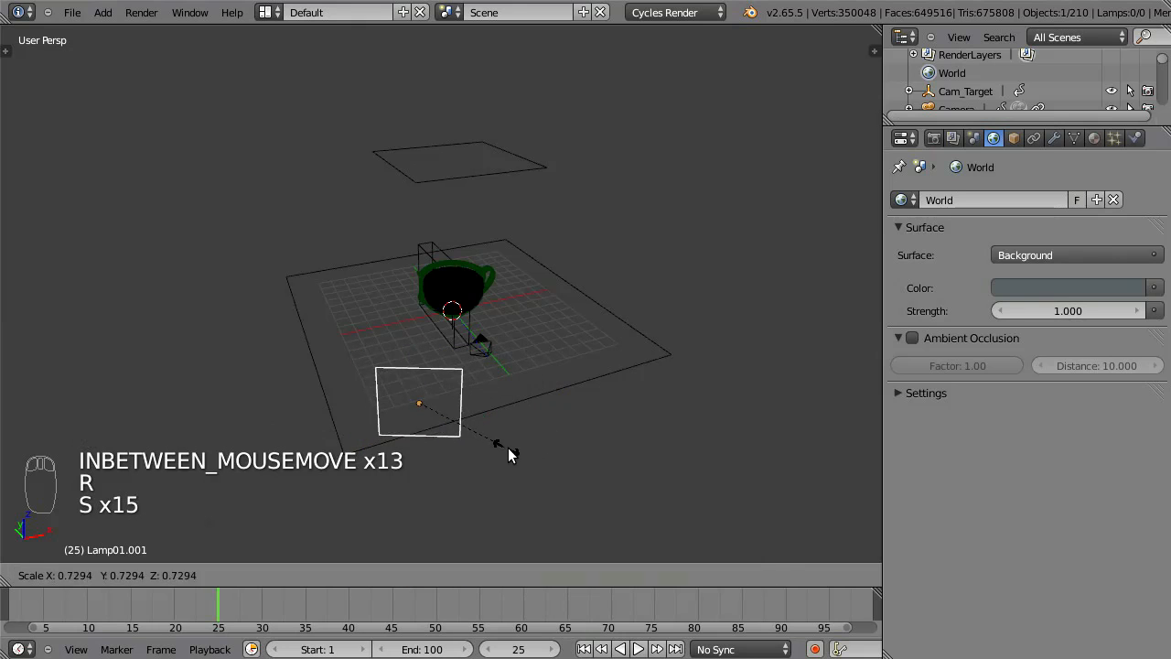
click(508, 452)
key(g)
click(470, 413)
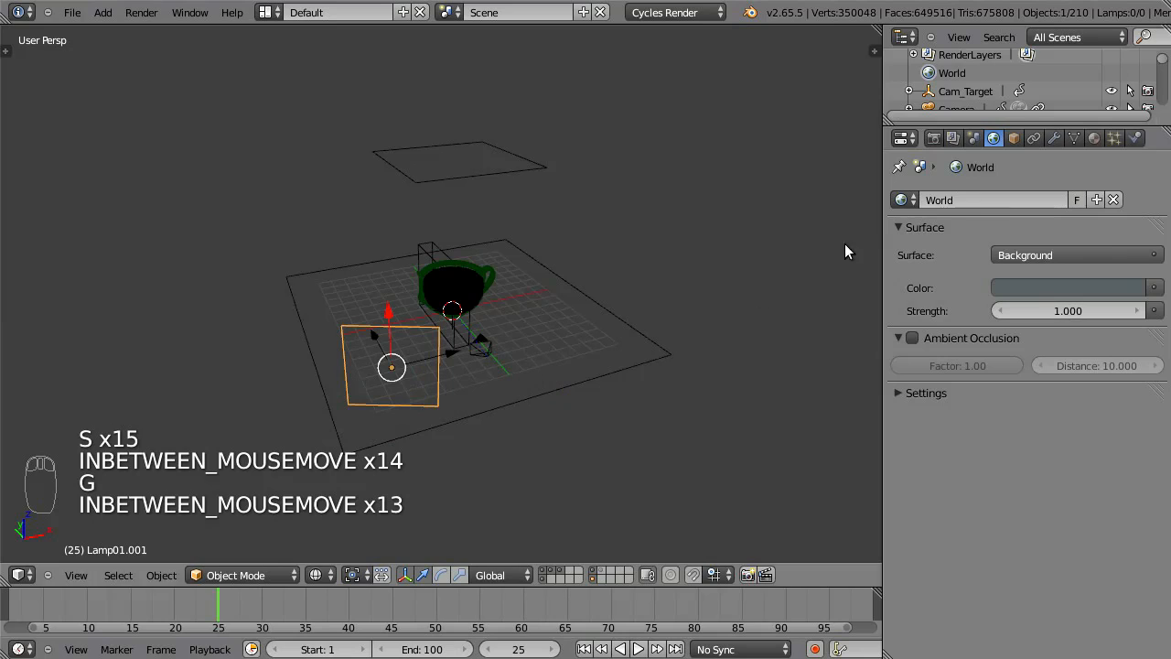
Make the duplicate lamp's material single-user, rename it Light_cold and give its emission a pale blue color
click(1094, 137)
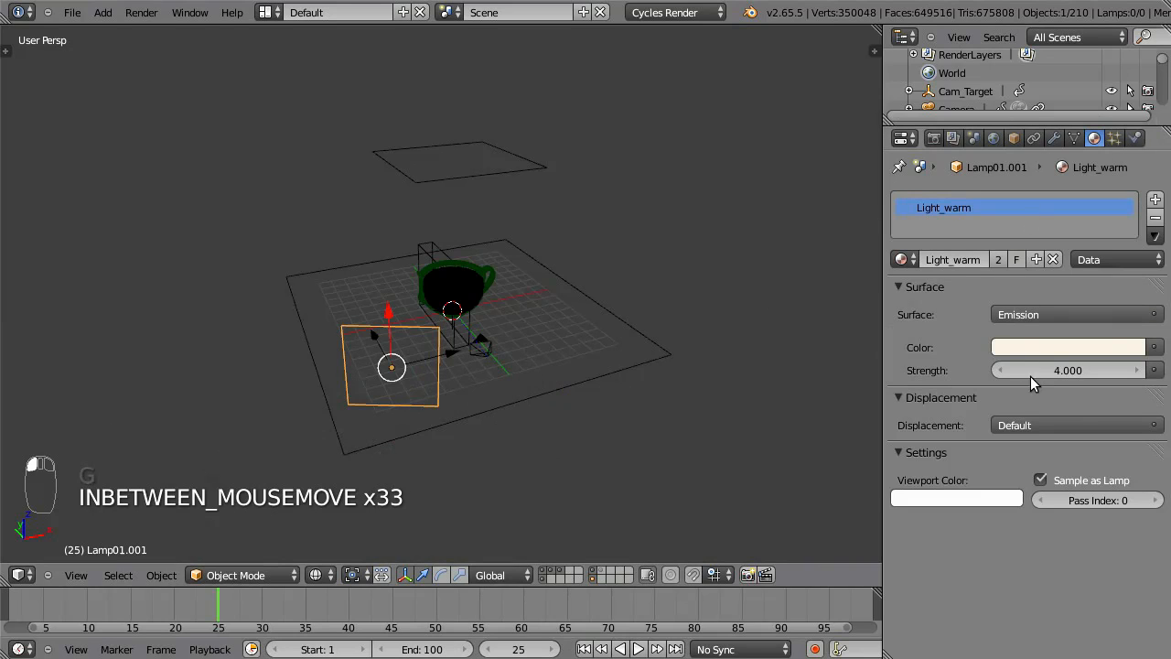
click(996, 259)
click(990, 259)
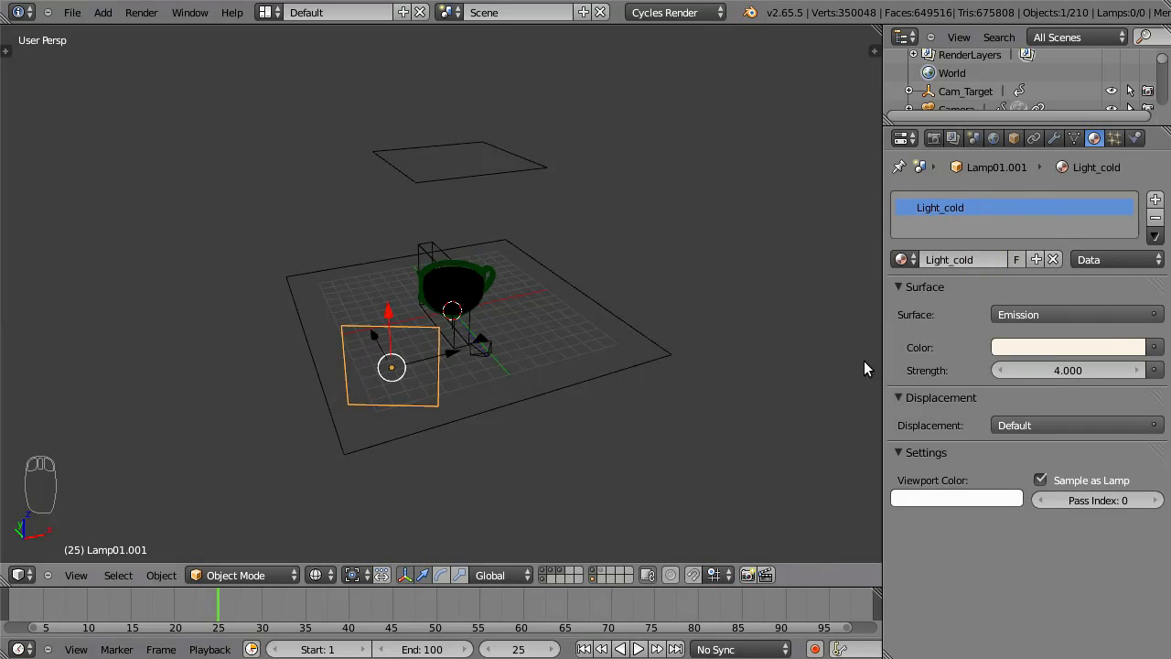
click(1025, 347)
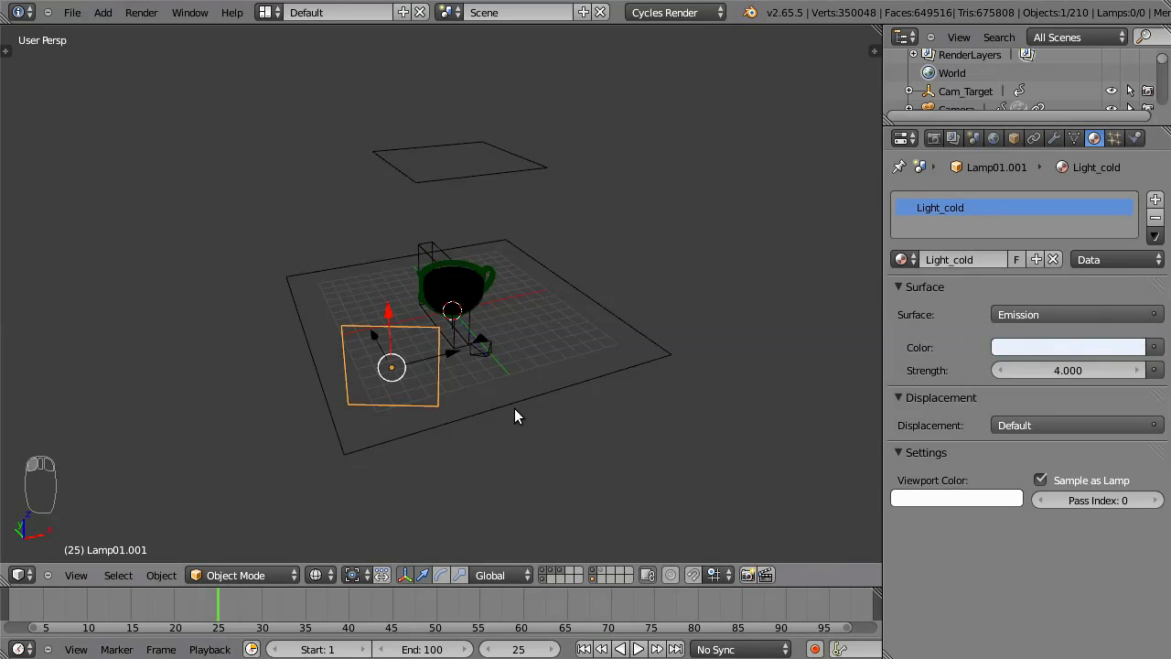
Duplicate the cold lamp across the cup along X and rotate the copy about global Z to face the cup
key(shift+d)
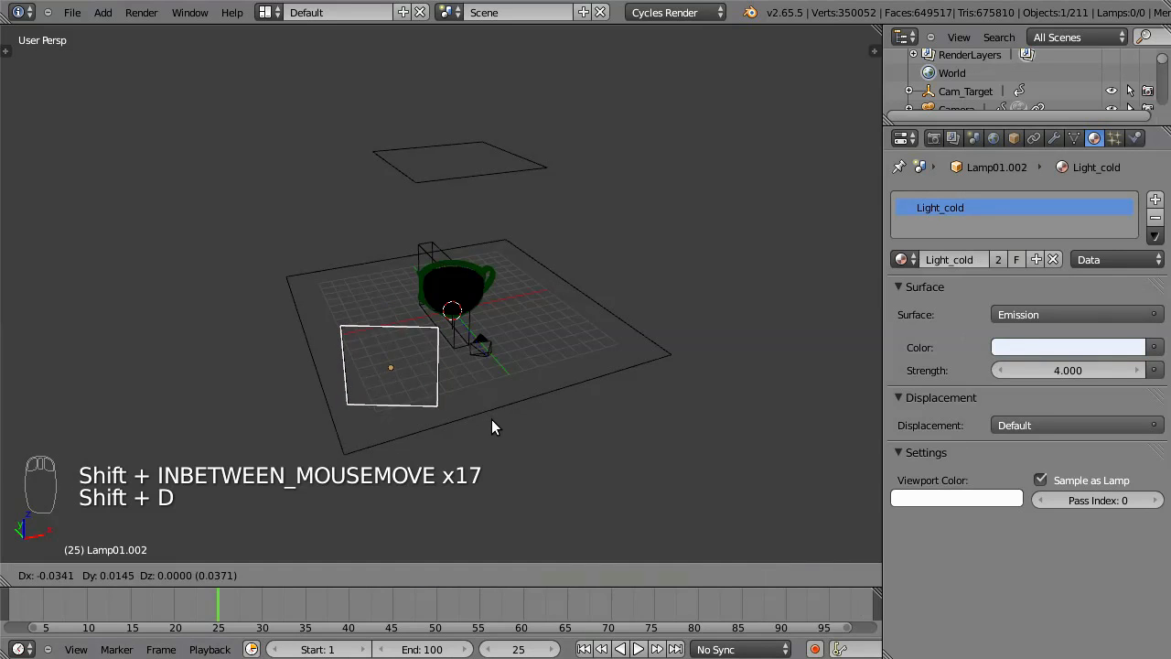
key(x)
key(r)
key(z)
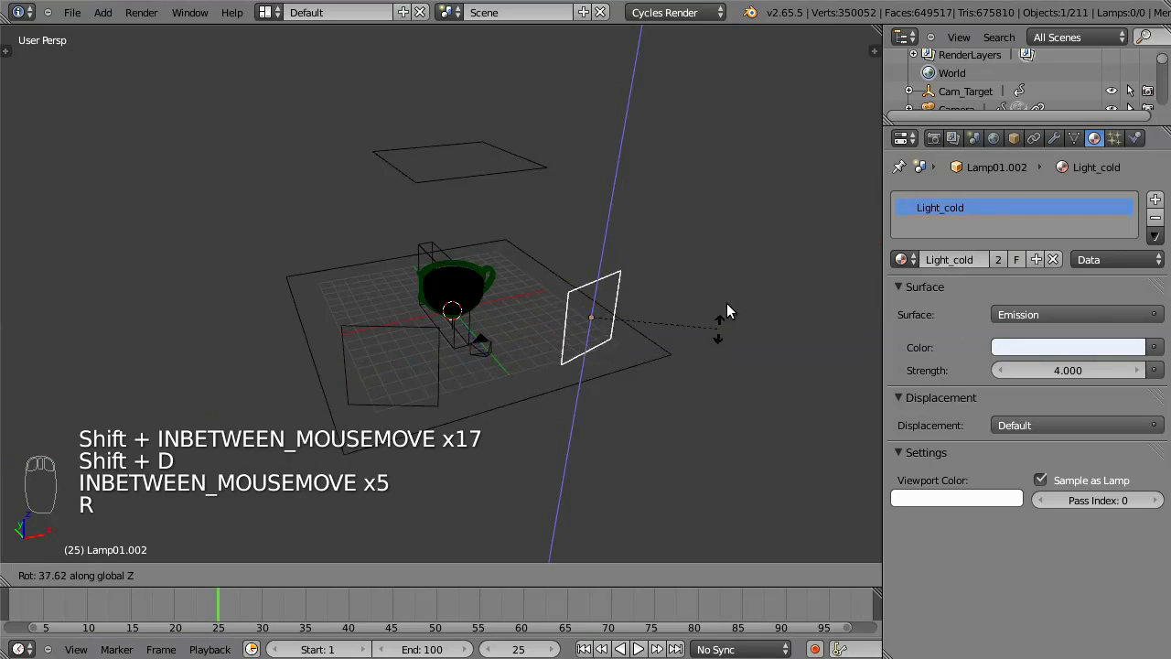
click(728, 298)
Move the new cold lamp along X to adjust its distance from the cup
middle_drag(728, 298, 619, 393)
key(g)
key(x)
click(684, 366)
middle_drag(522, 478, 607, 358)
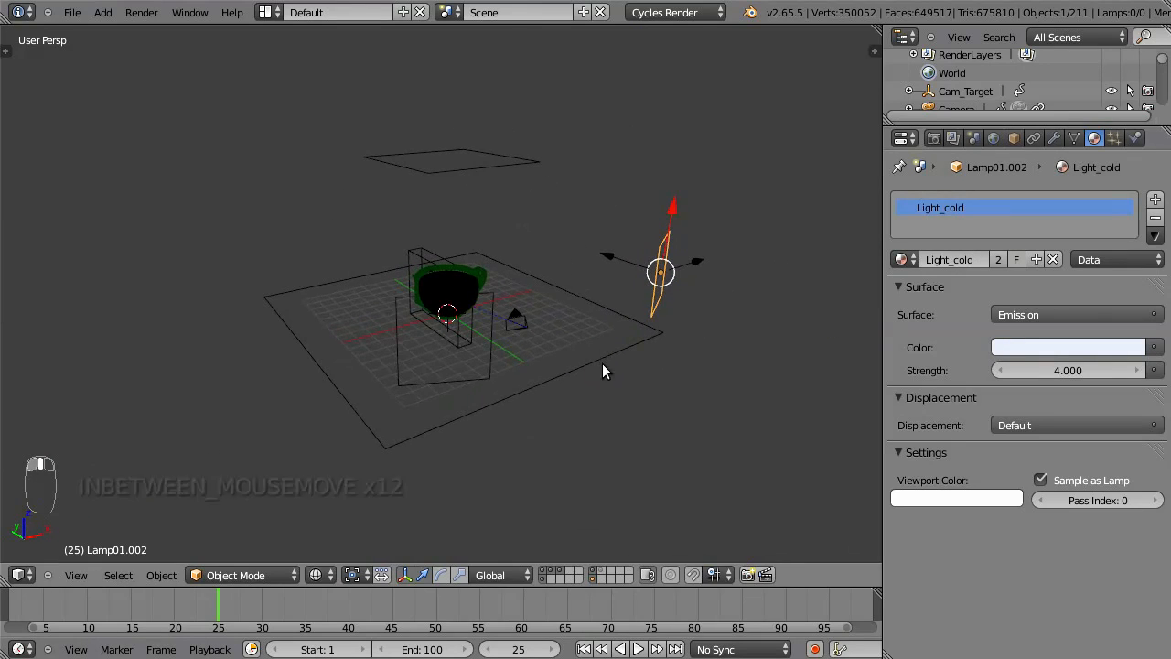
Preview the lamps in Rendered shading at frames 4 and 40, and hide the layer holding the simulation helper objects
drag(228, 604, 41, 622)
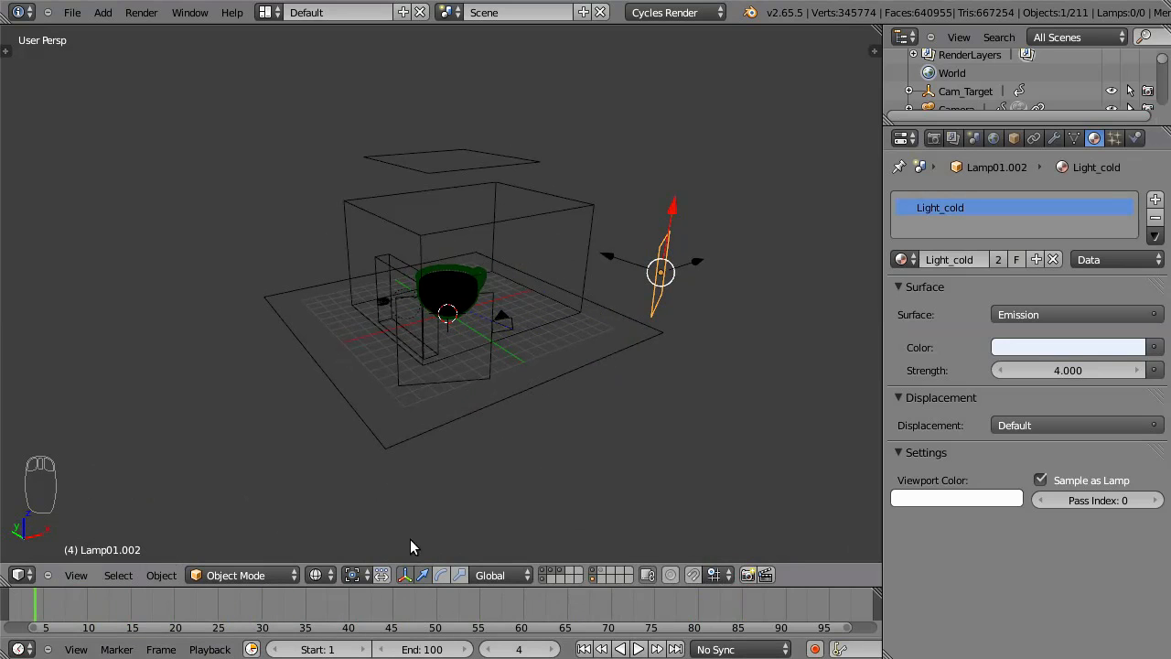
click(316, 575)
click(371, 450)
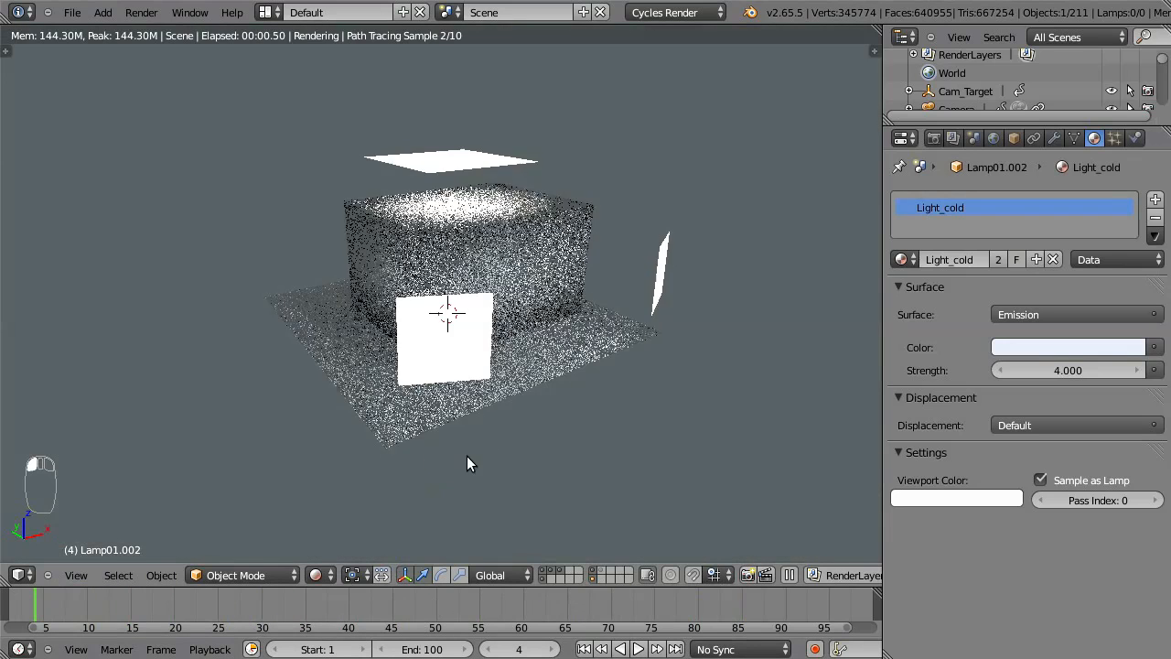
drag(258, 616, 348, 611)
middle_drag(569, 415, 547, 382)
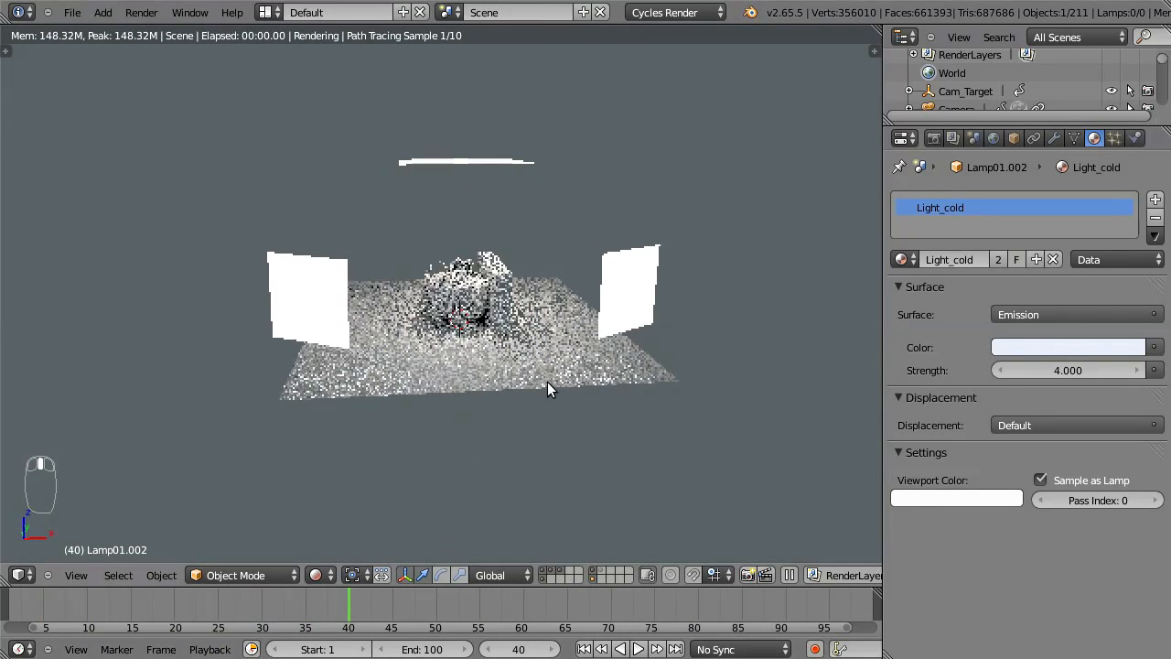
shift+click(561, 574)
ctrl+middle_drag(536, 401, 612, 363)
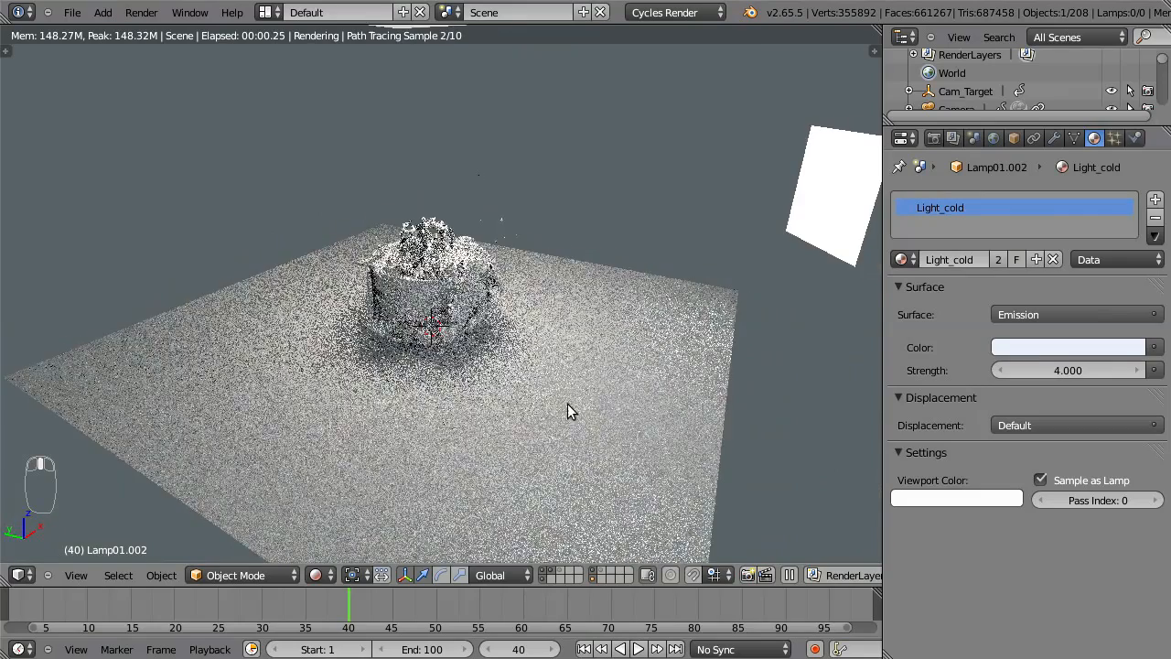
Select the floor plane and scale it up about five times, judging its extent through the camera in solid shading
key(z)
key(x)
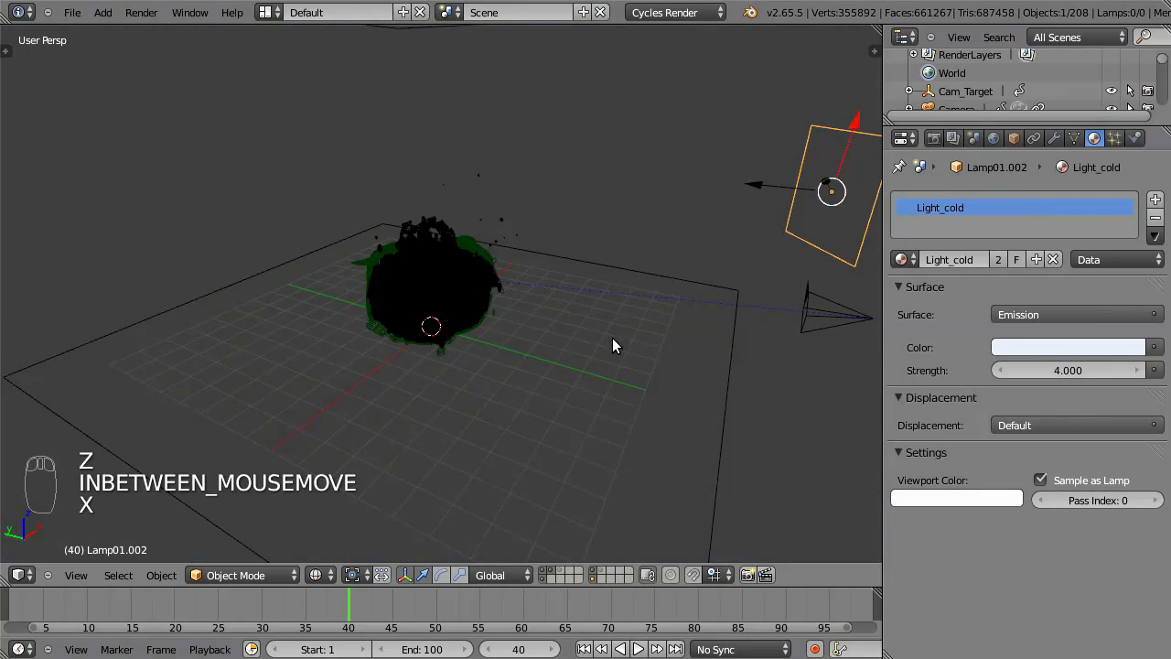
key(a)
right_click(677, 407)
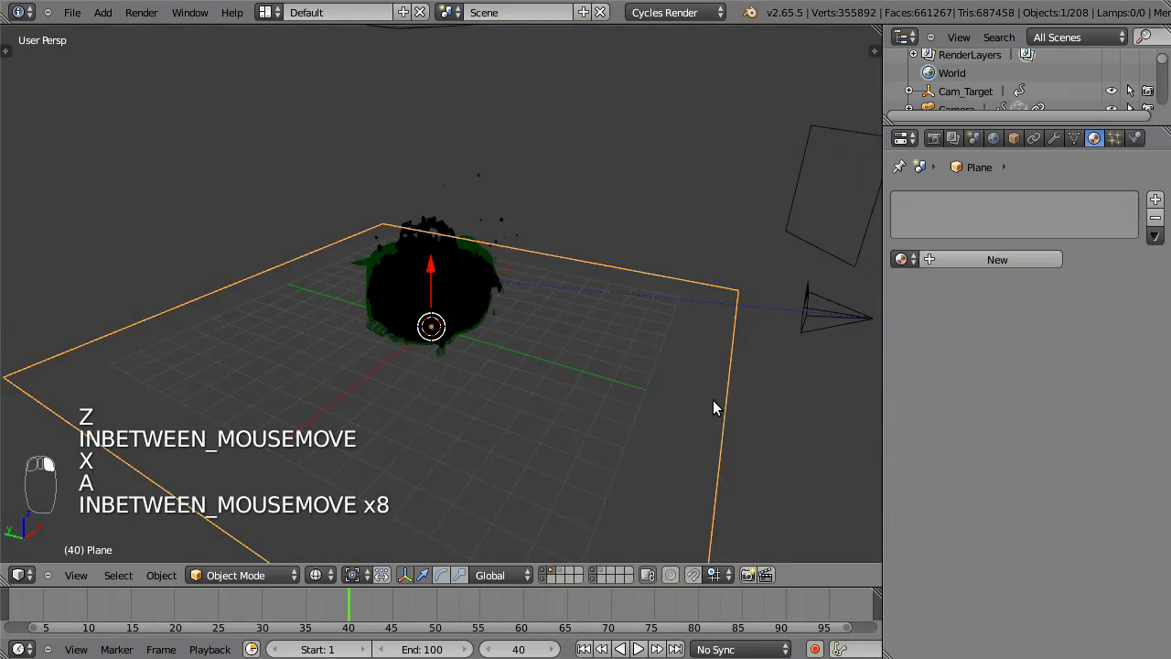
middle_drag(635, 264, 589, 231)
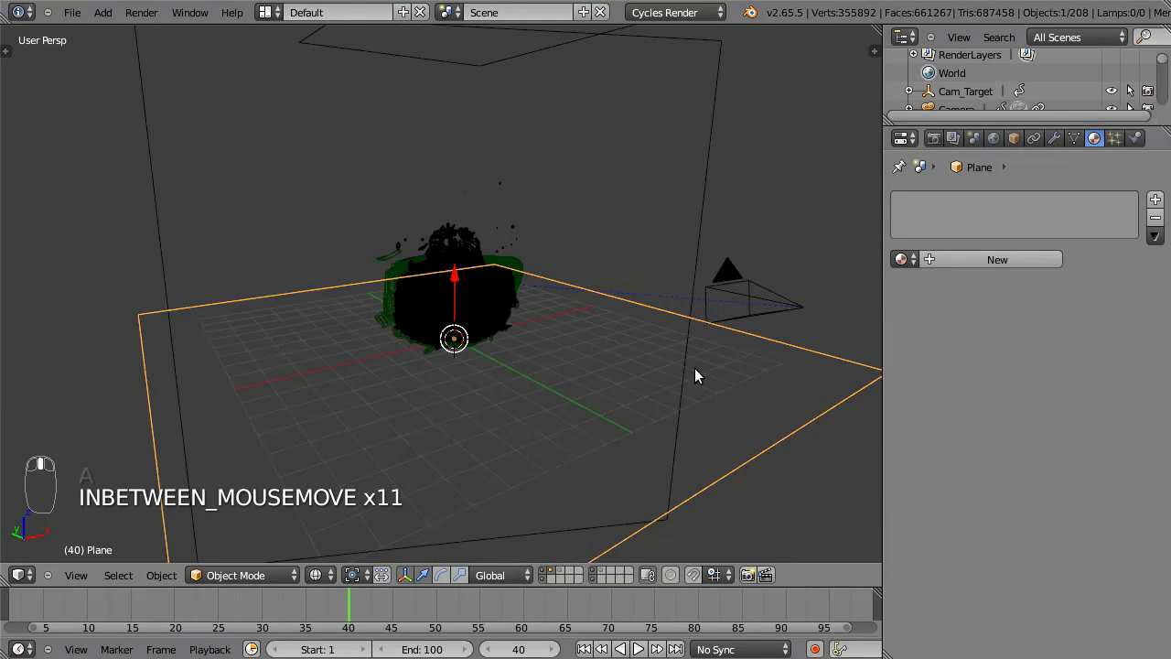
key(KP_0)
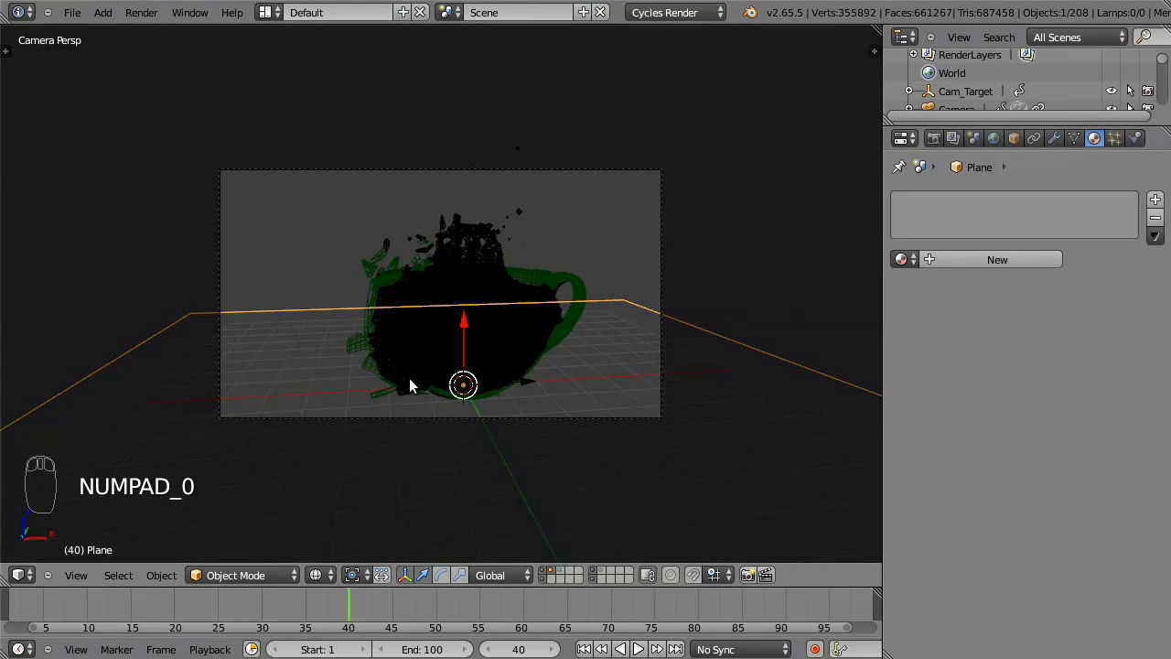
key(z)
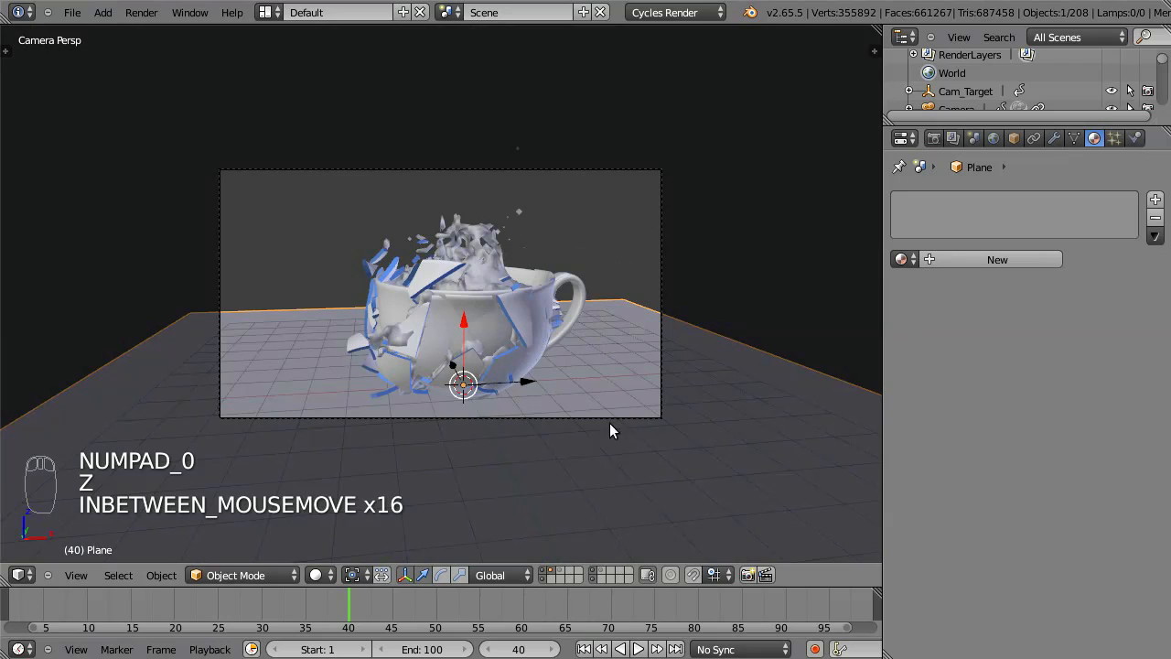
key(s)
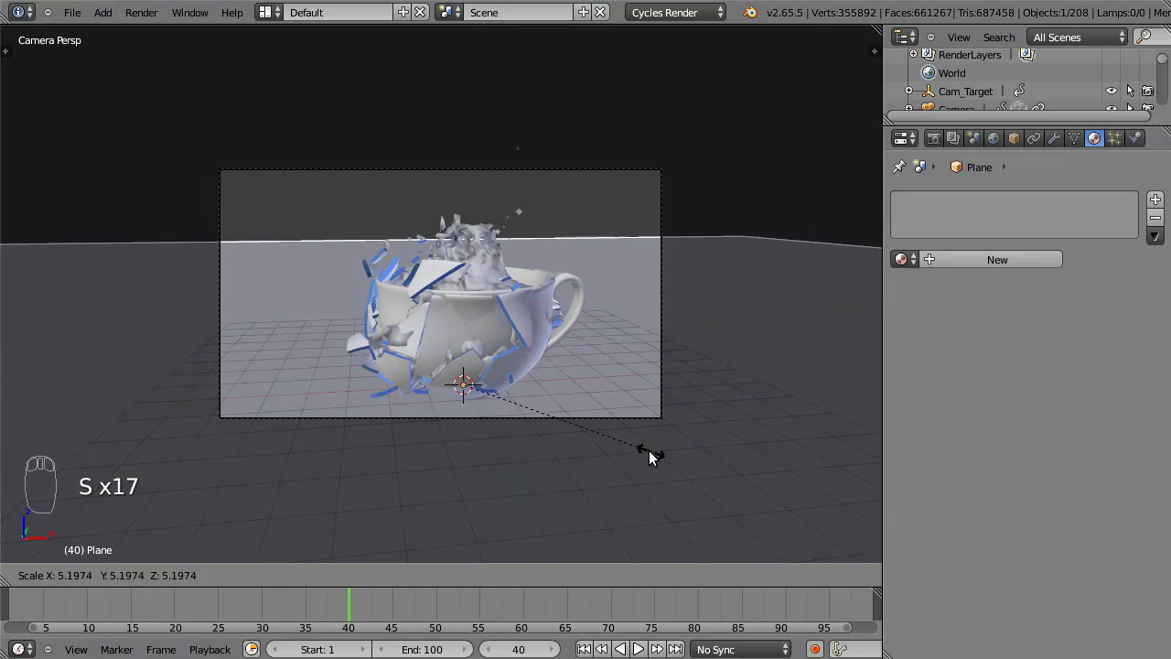
click(599, 370)
Stretch the floor plane along global X by a factor of about 1.7
middle_drag(599, 370, 537, 365)
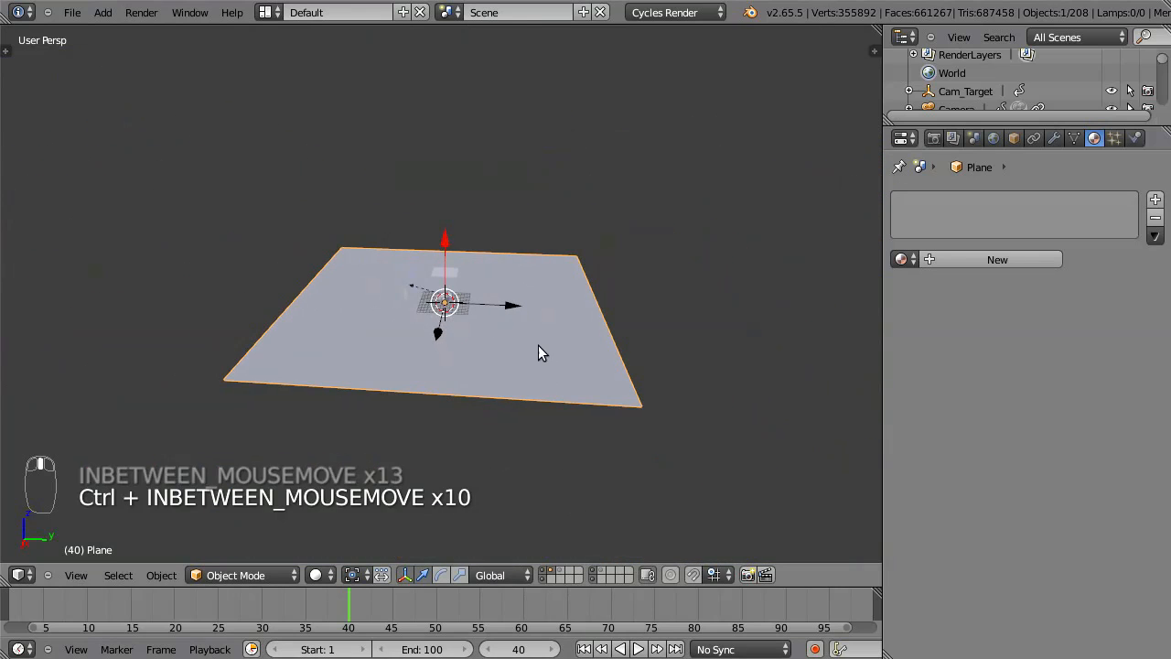
key(s)
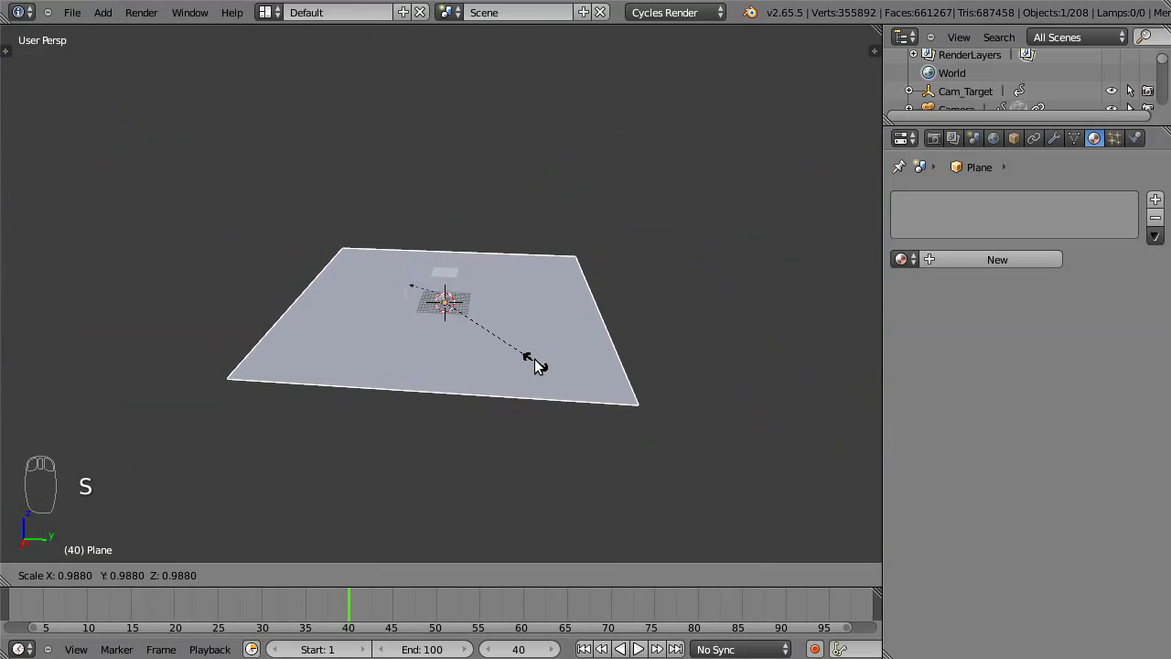
key(x)
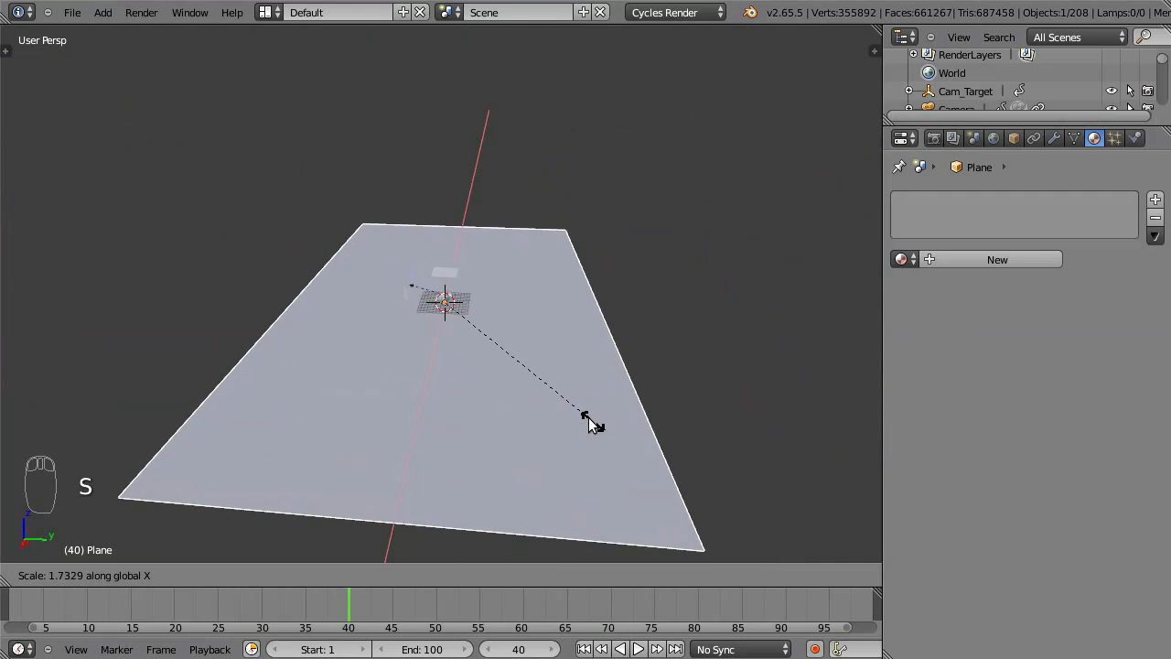
click(590, 402)
In Edit Mode, select the floor plane's edge behind the cup and extrude it outward along Y
key(Tab)
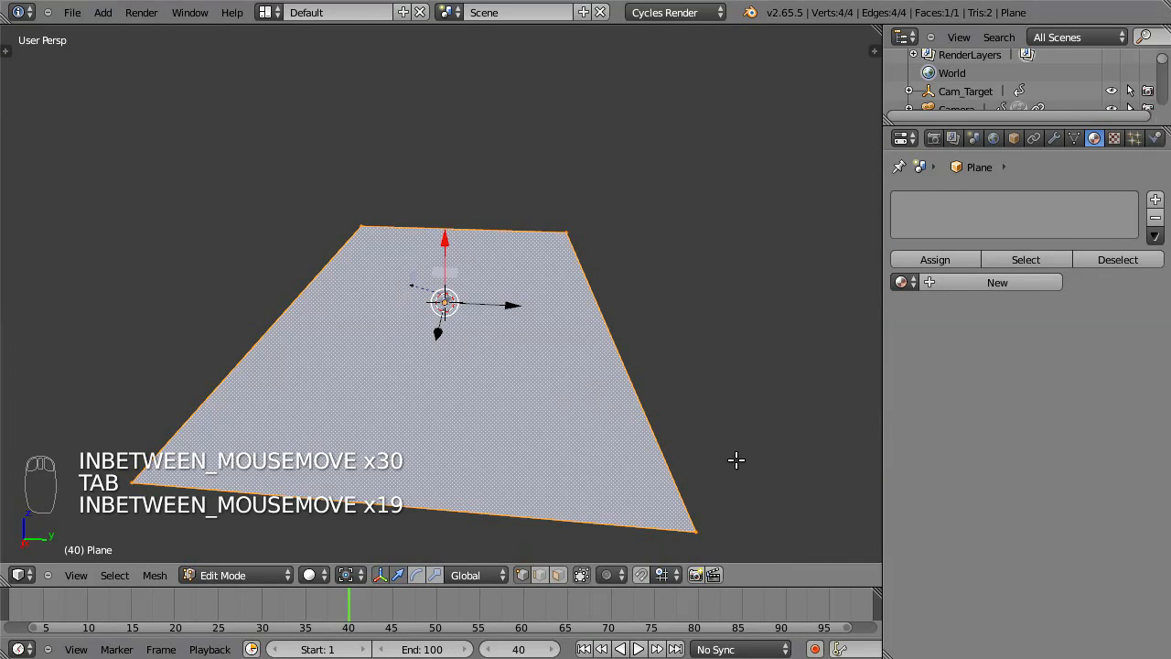
right_click(699, 536)
shift+right_click(568, 220)
key(e)
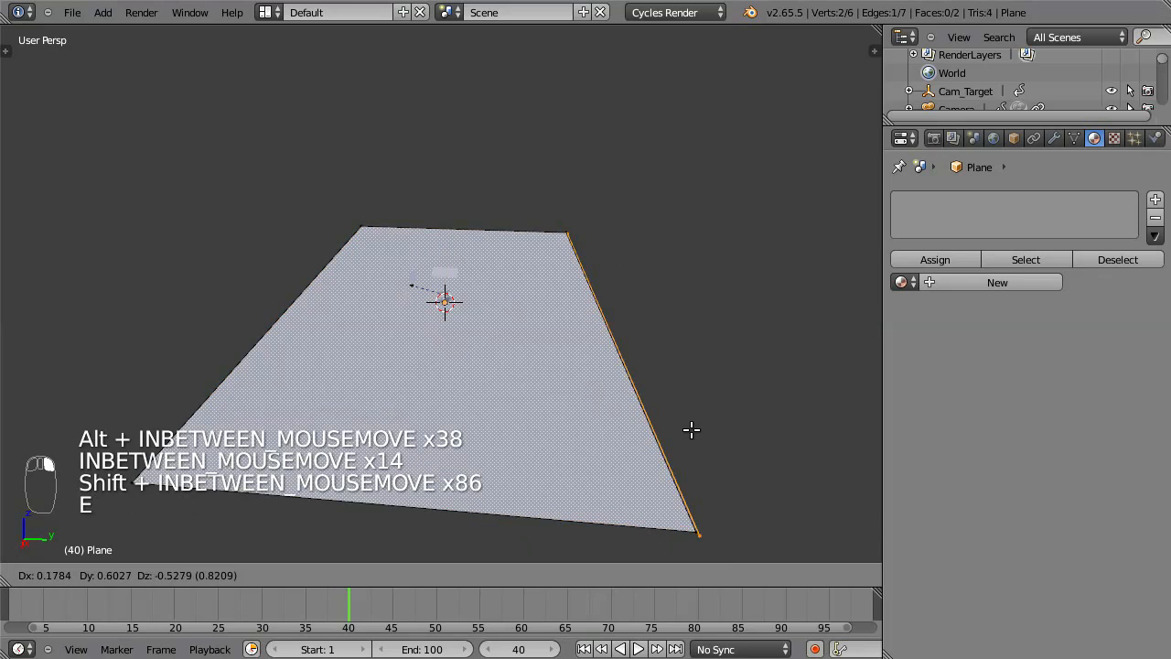
key(y)
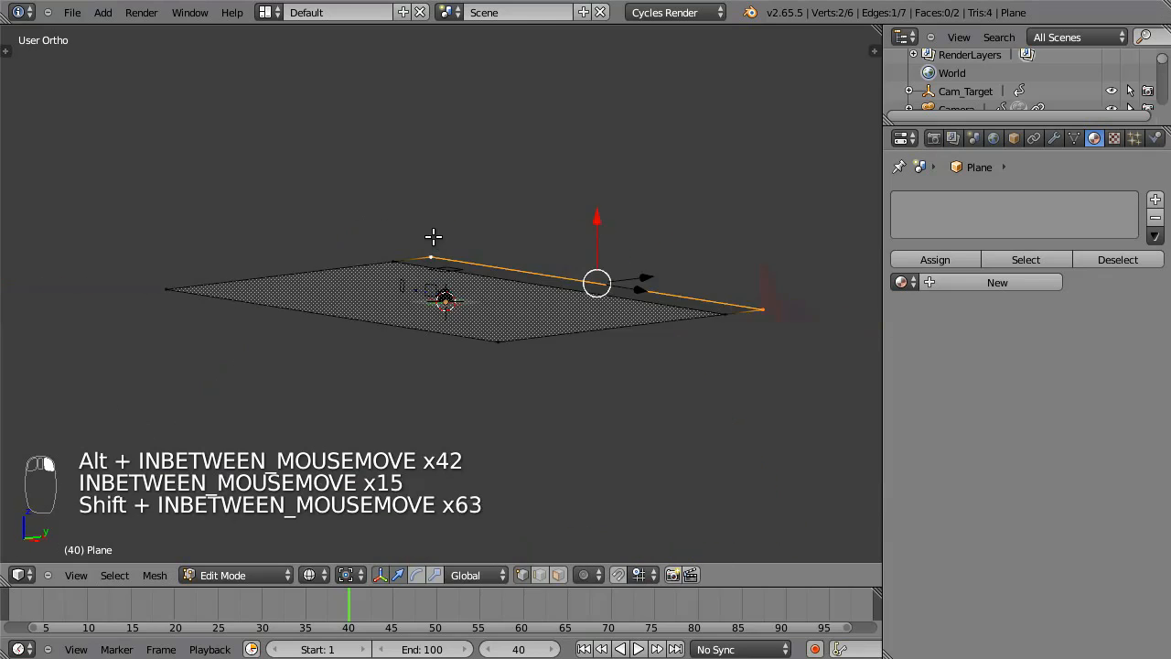
From the right orthographic view, extrude the back edge five more times into an upward-curving backdrop wall and leave Edit Mode
key(KP_3)
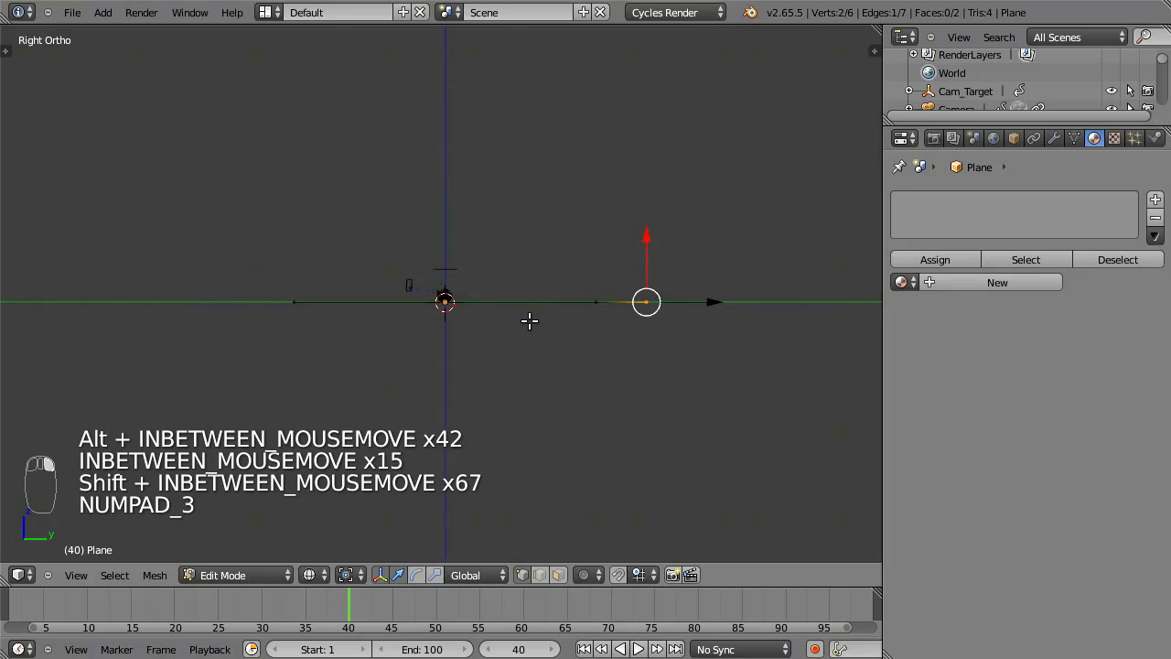
key(e)
click(704, 319)
key(e)
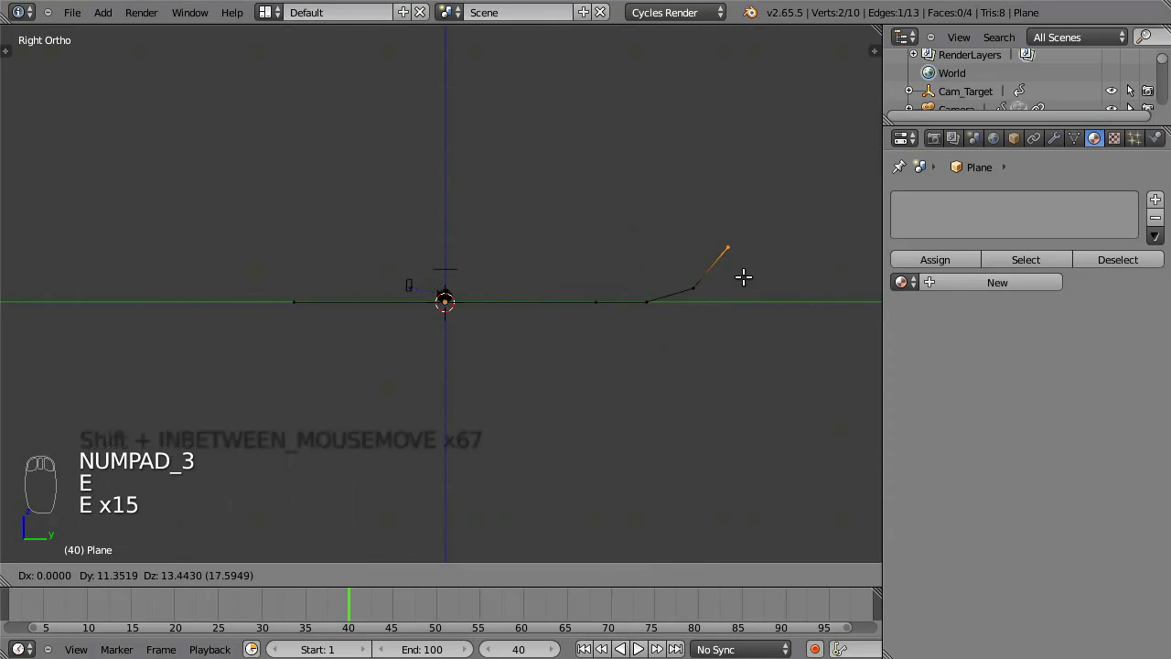
click(742, 283)
key(e)
click(770, 207)
key(e)
click(778, 164)
key(e)
click(778, 113)
key(Tab)
Shade the curved backdrop smooth and apply subdivision level 1 to it
mouse_move(617, 351)
middle_down()
mouse_move(763, 385)
mouse_move(730, 351)
middle_up()
key(z)
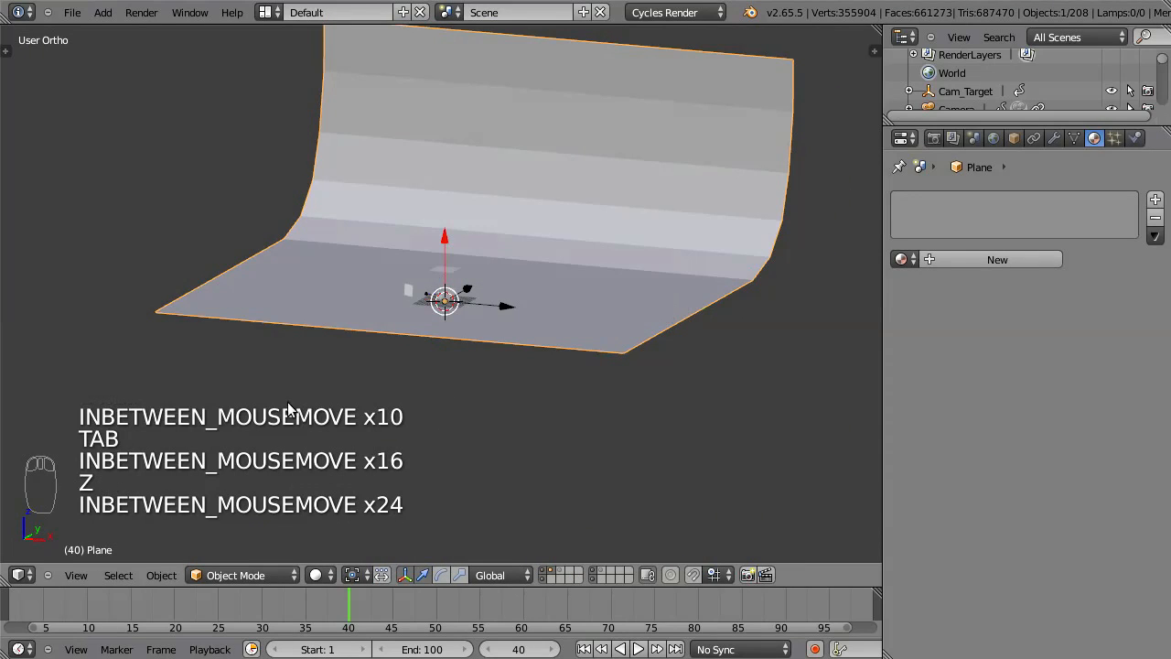
key(t)
click(63, 267)
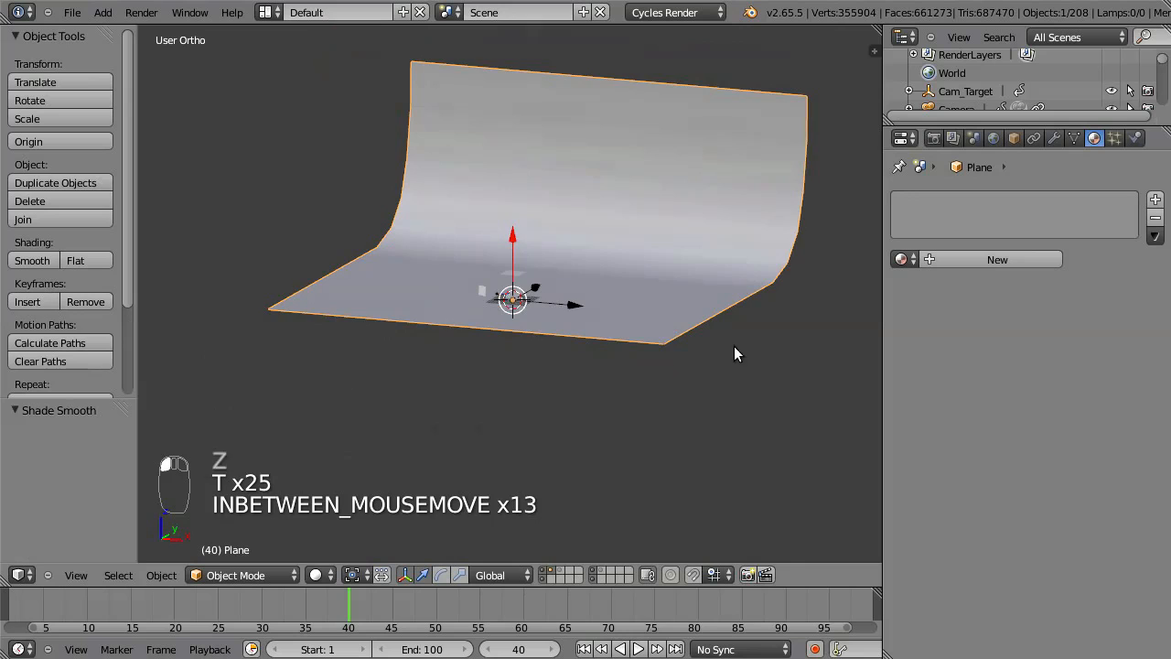
mouse_move(734, 346)
middle_down()
mouse_move(653, 361)
mouse_move(662, 372)
mouse_move(695, 362)
mouse_move(680, 334)
middle_up()
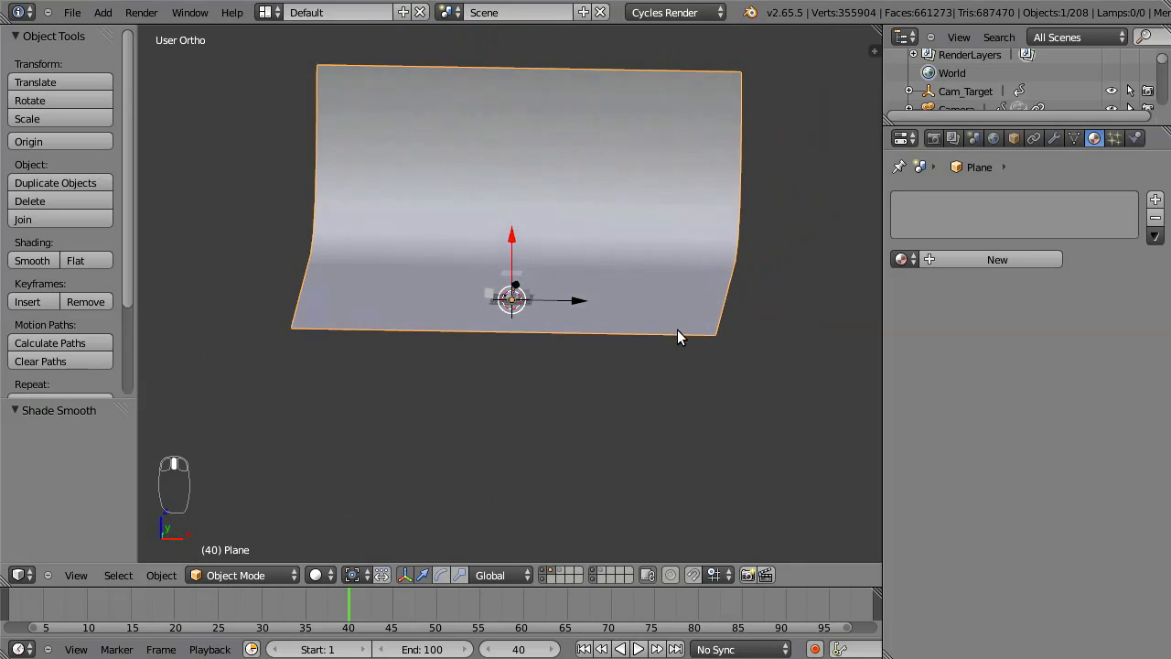
key(ctrl+1)
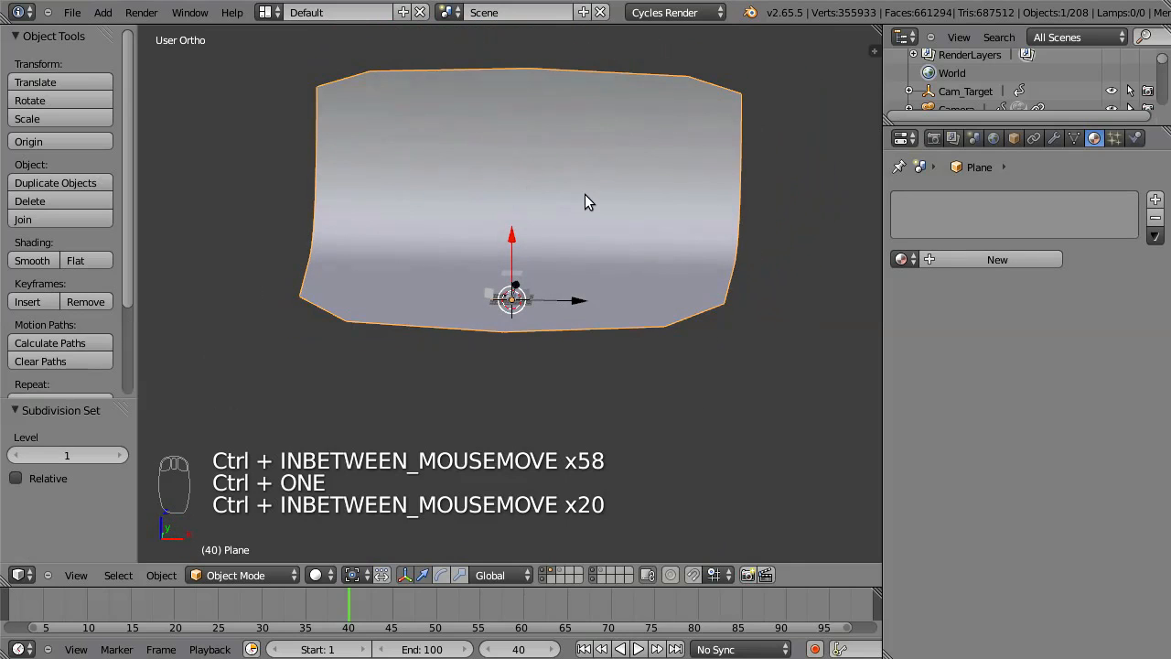
middle_drag(620, 187, 612, 165)
Look through the camera, select it and set its clipping end to 200
key(KP_0)
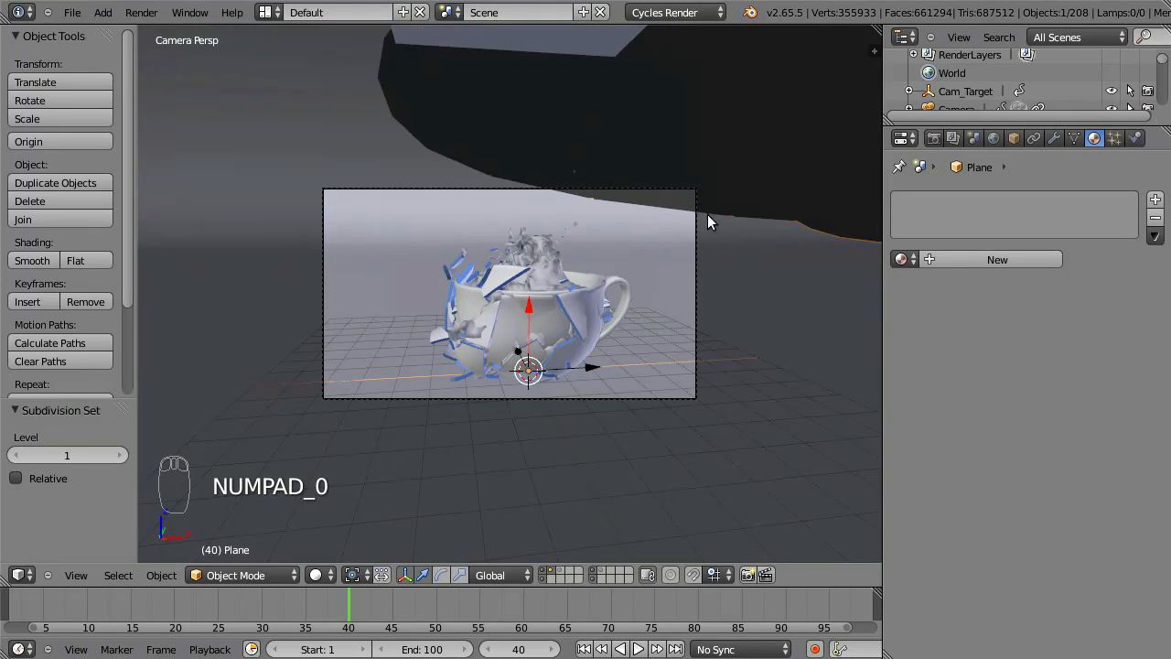
right_click(695, 296)
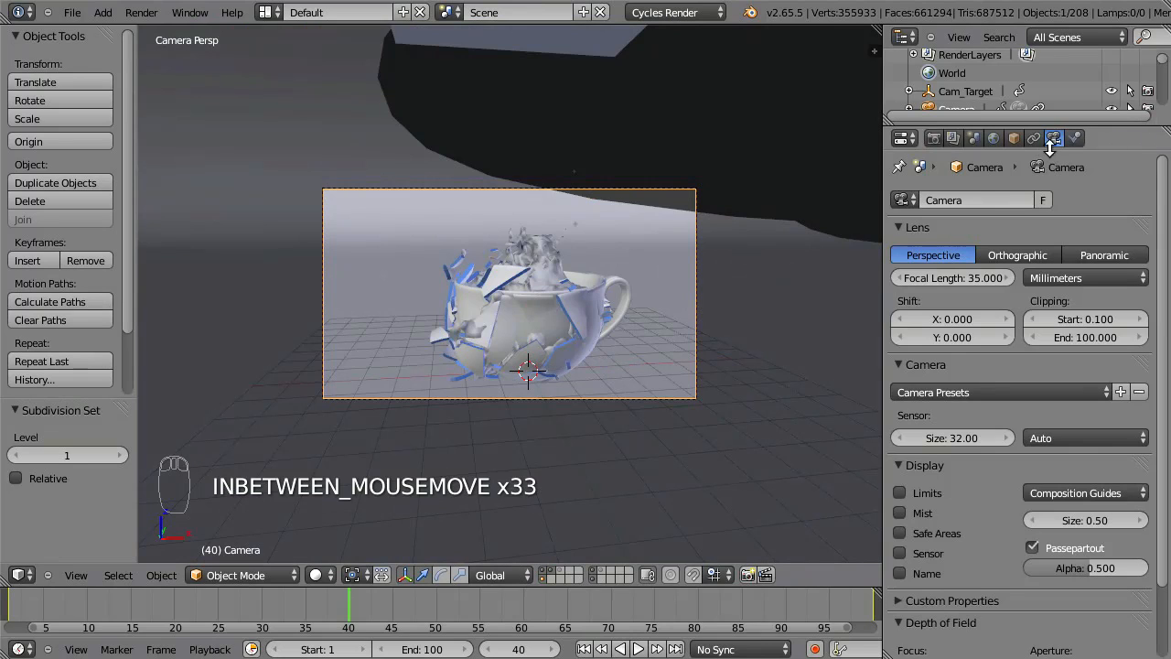
drag(1084, 336, 1125, 351)
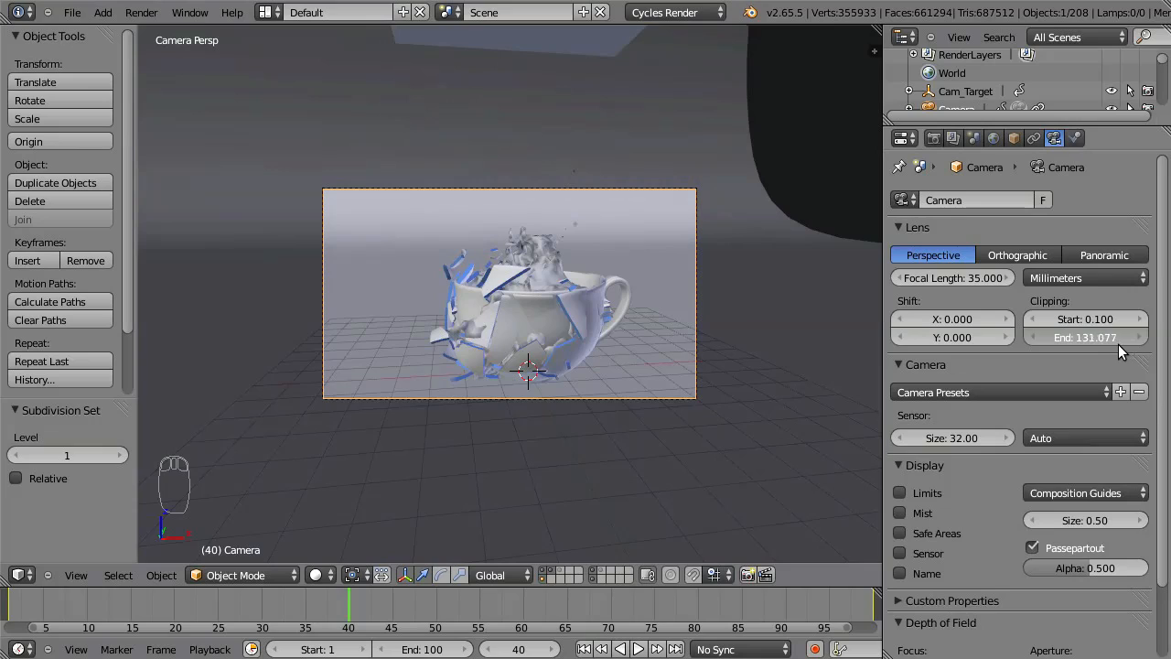
click(1092, 340)
text(200)
key(Return)
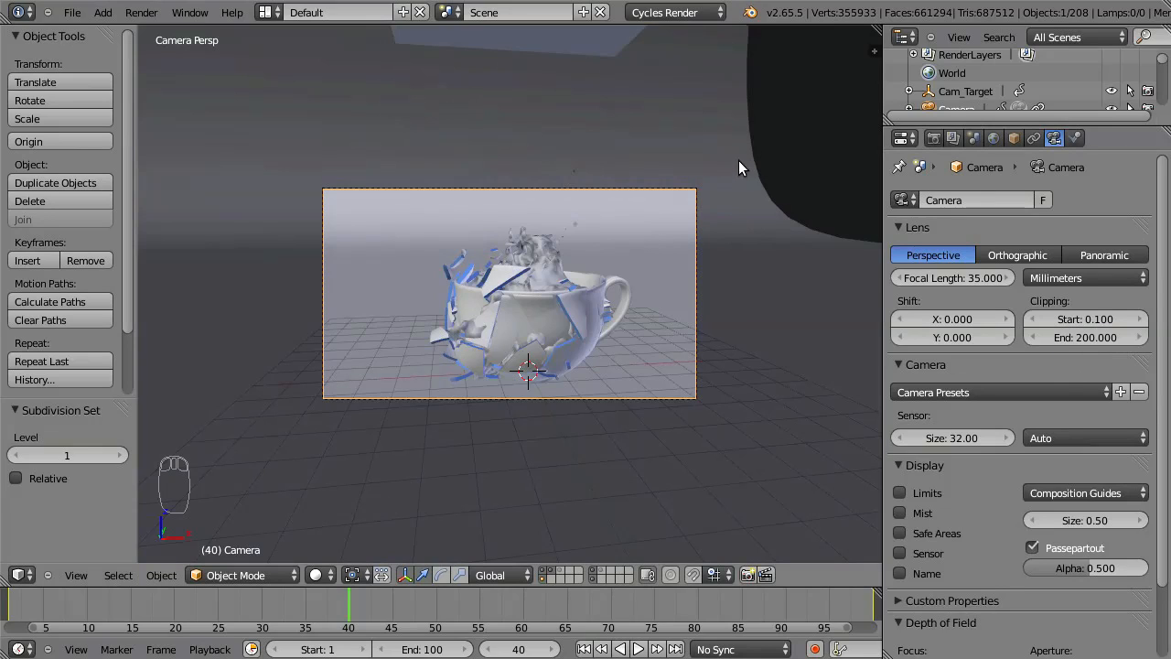
Scrub through the shattering to frame 66 and preview the camera view in Rendered shading
drag(384, 605, 671, 603)
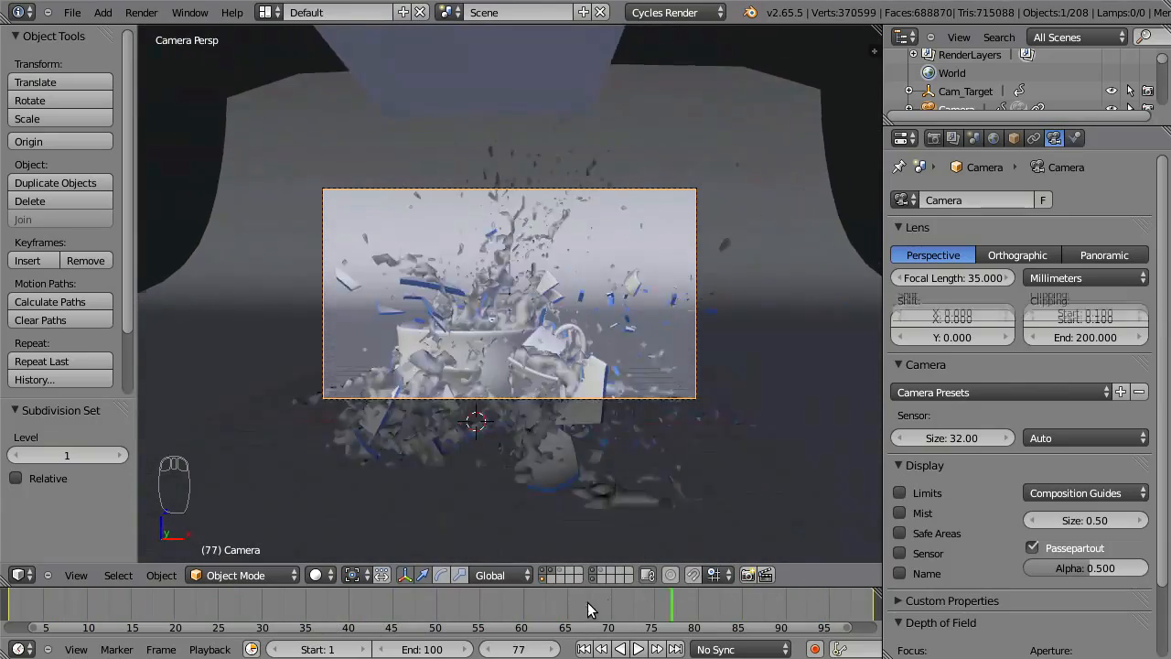
drag(587, 602, 575, 604)
click(317, 574)
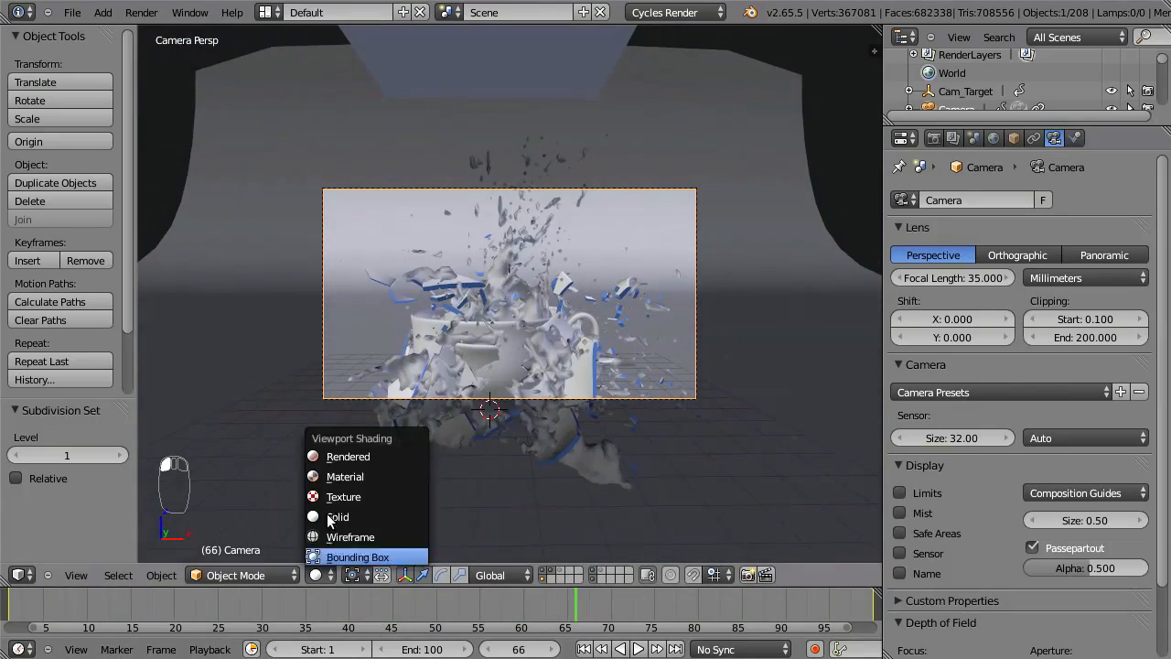
click(348, 456)
ctrl+middle_drag(626, 402, 624, 265)
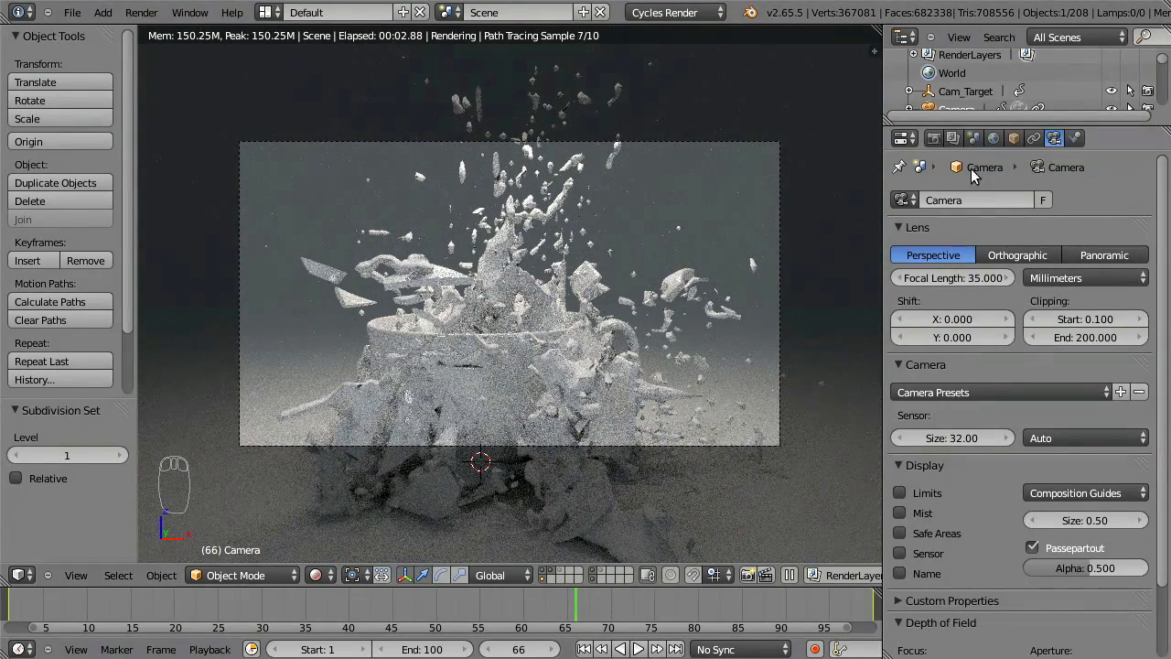
Adjust the world's background colour to a lighter, muted blue-grey
click(994, 137)
click(1038, 287)
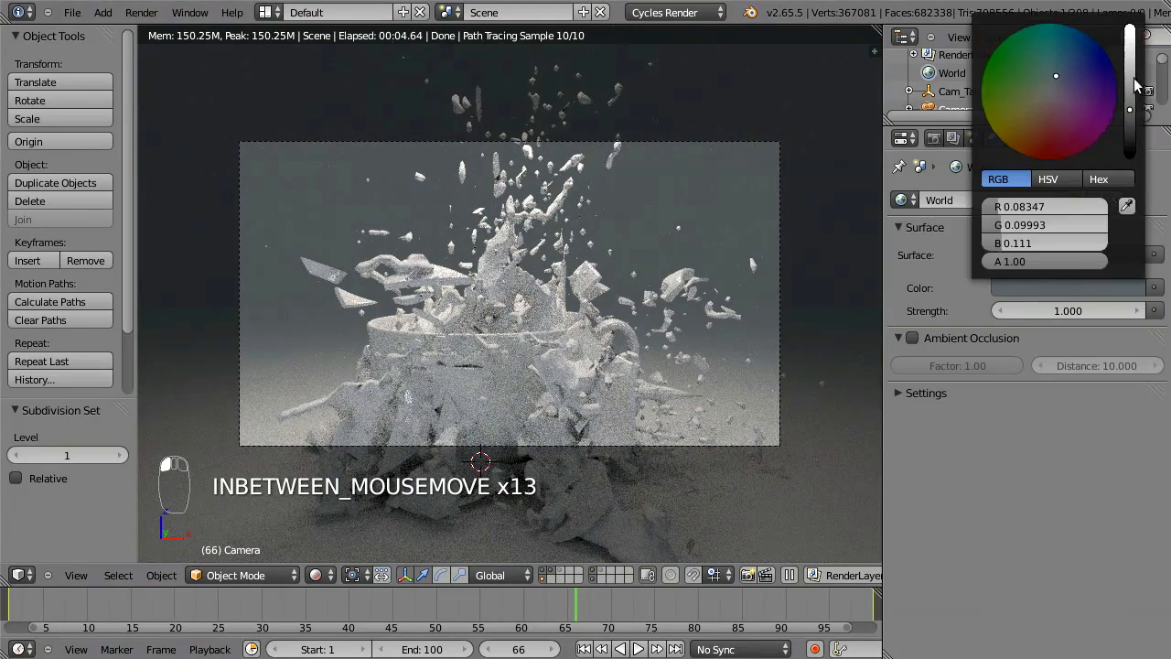
drag(1063, 69, 1022, 124)
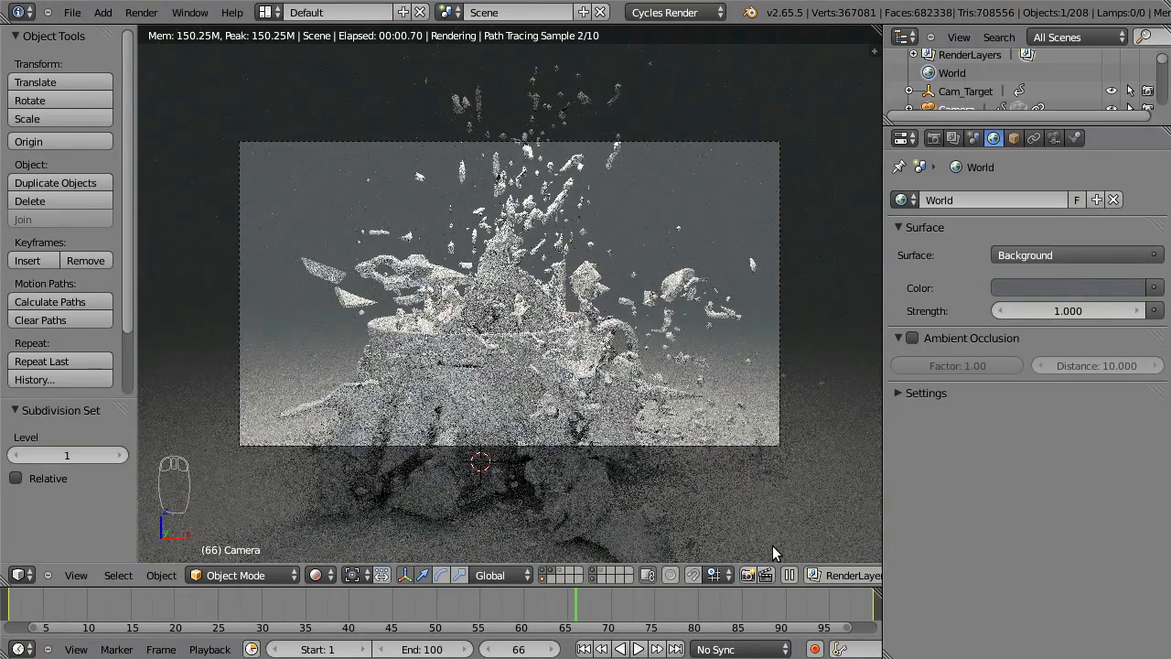
click(1126, 287)
drag(1138, 115, 1135, 96)
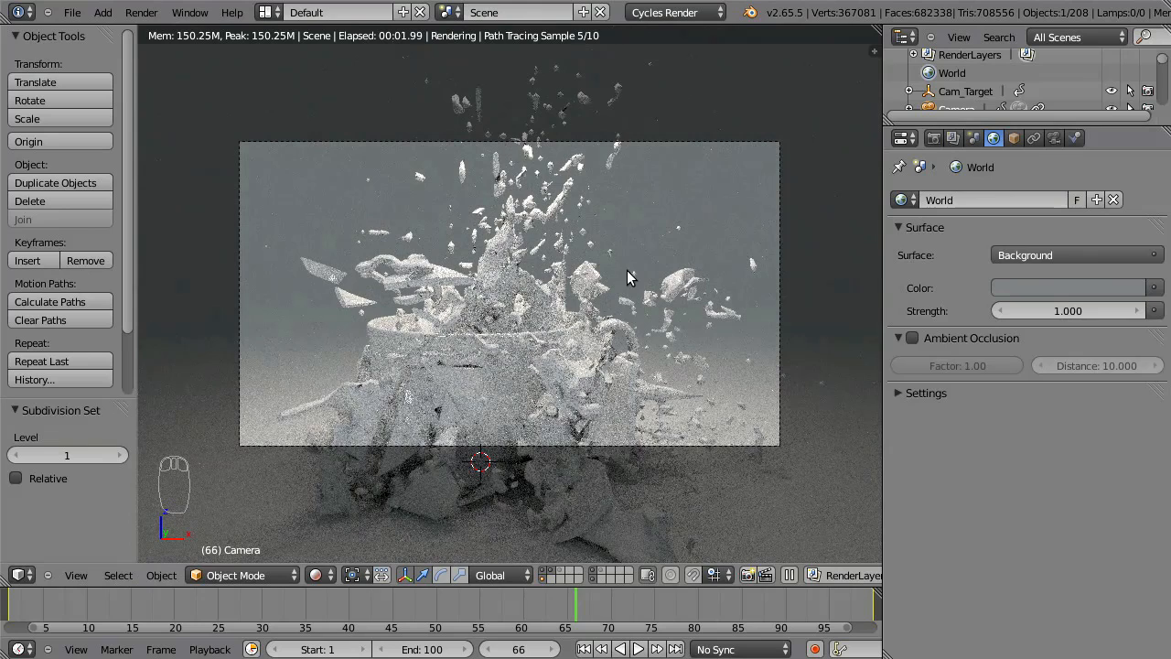
Return to Solid shading, select a cup shard and show its White-pot.002 material nodes in the Compositing layout
key(z)
key(z)
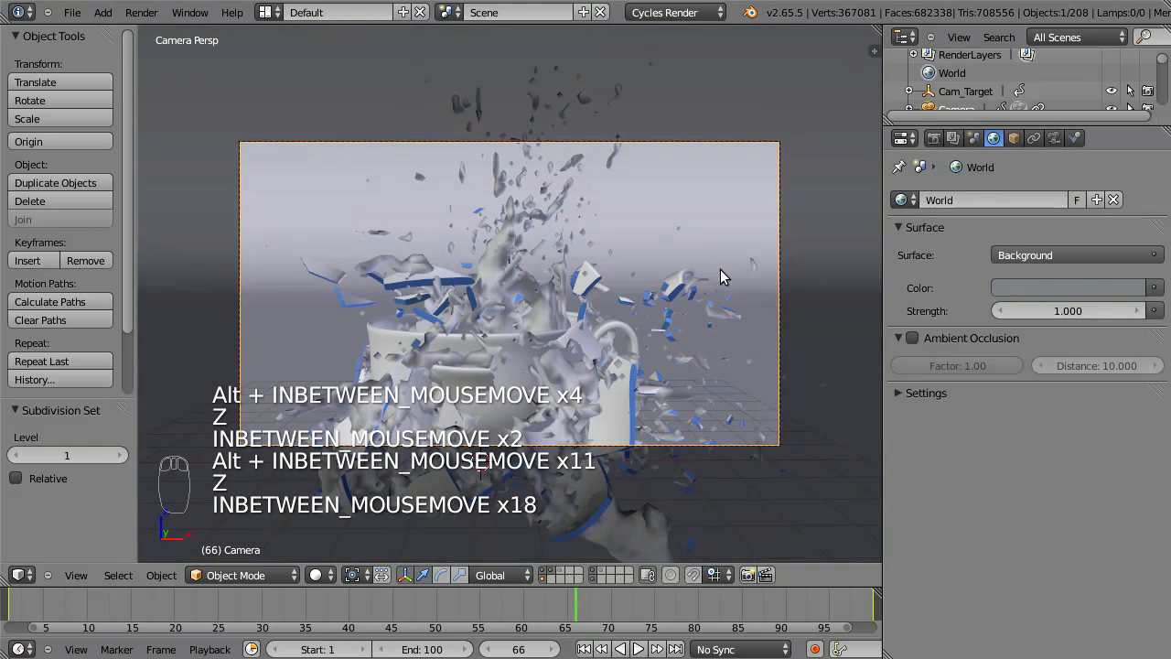
right_click(650, 399)
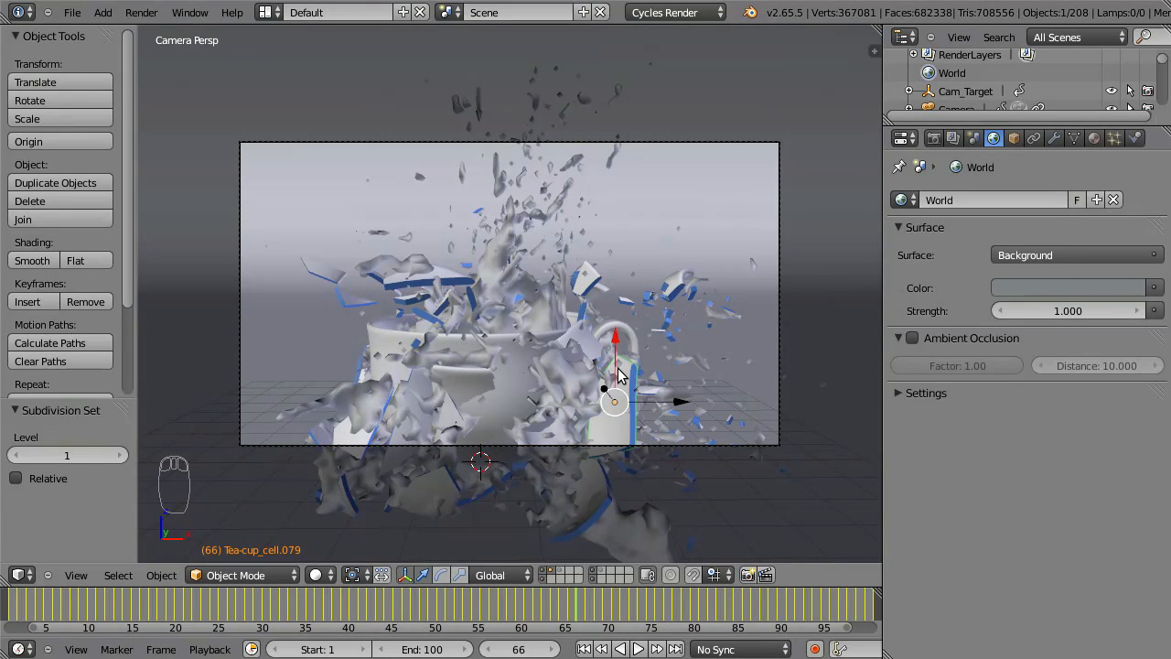
key(ctrl+Left)
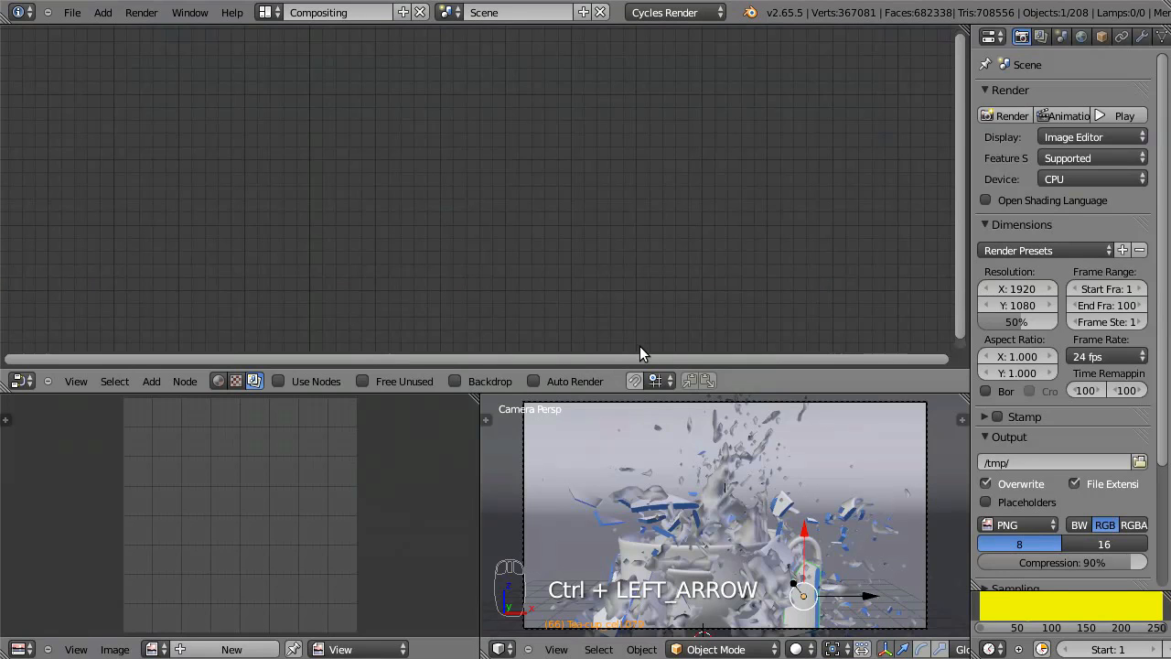
click(219, 381)
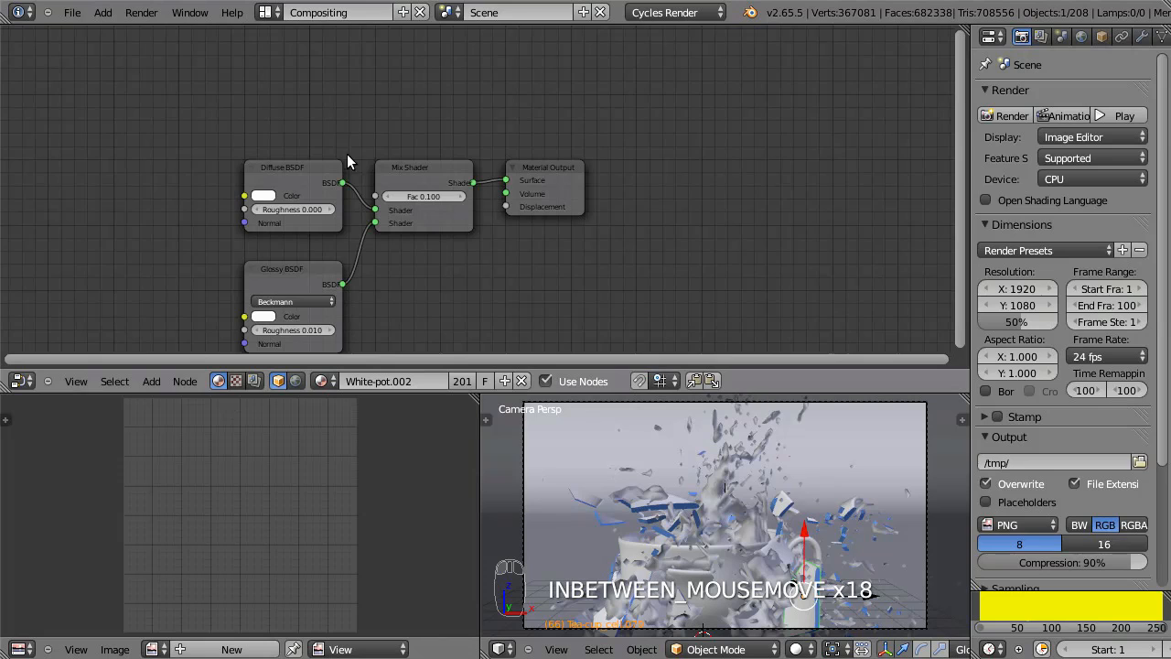
middle_drag(402, 290, 469, 157)
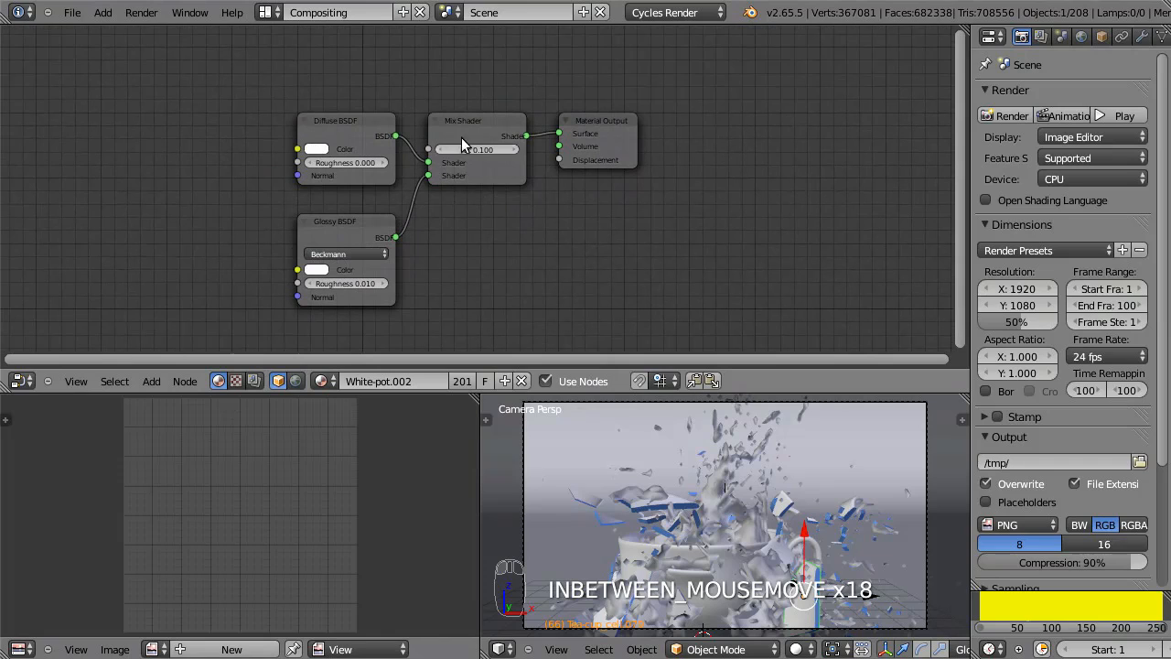
Lower the Diffuse BSDF and Glossy BSDF nodes to free space above them
drag(362, 129, 359, 149)
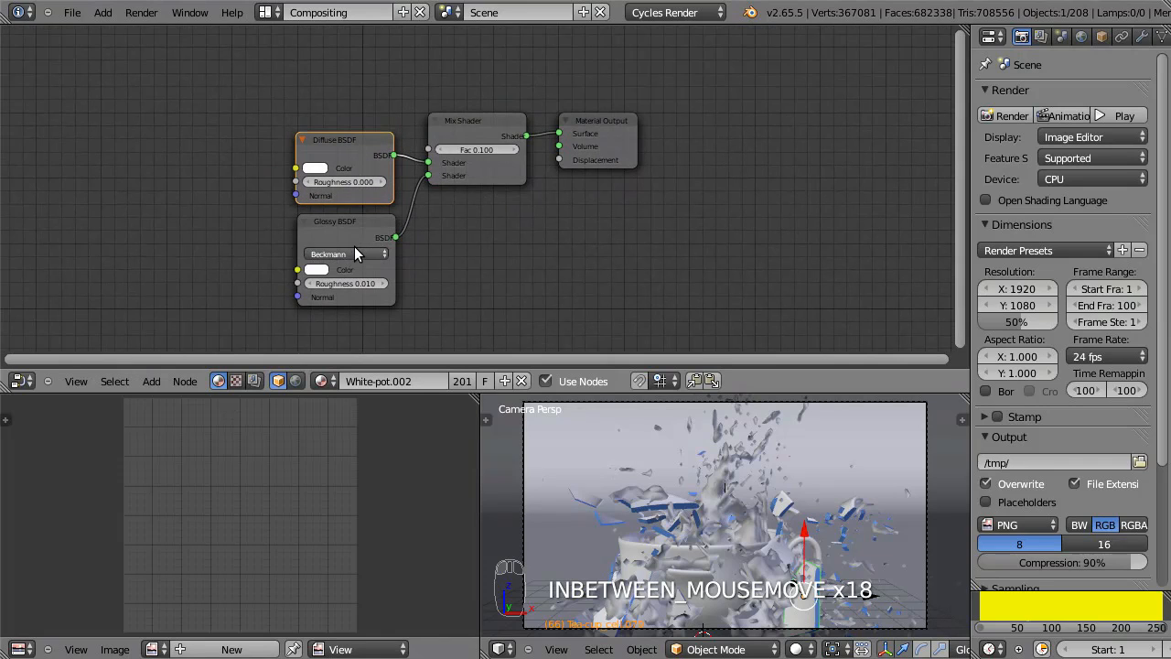
drag(334, 242, 331, 269)
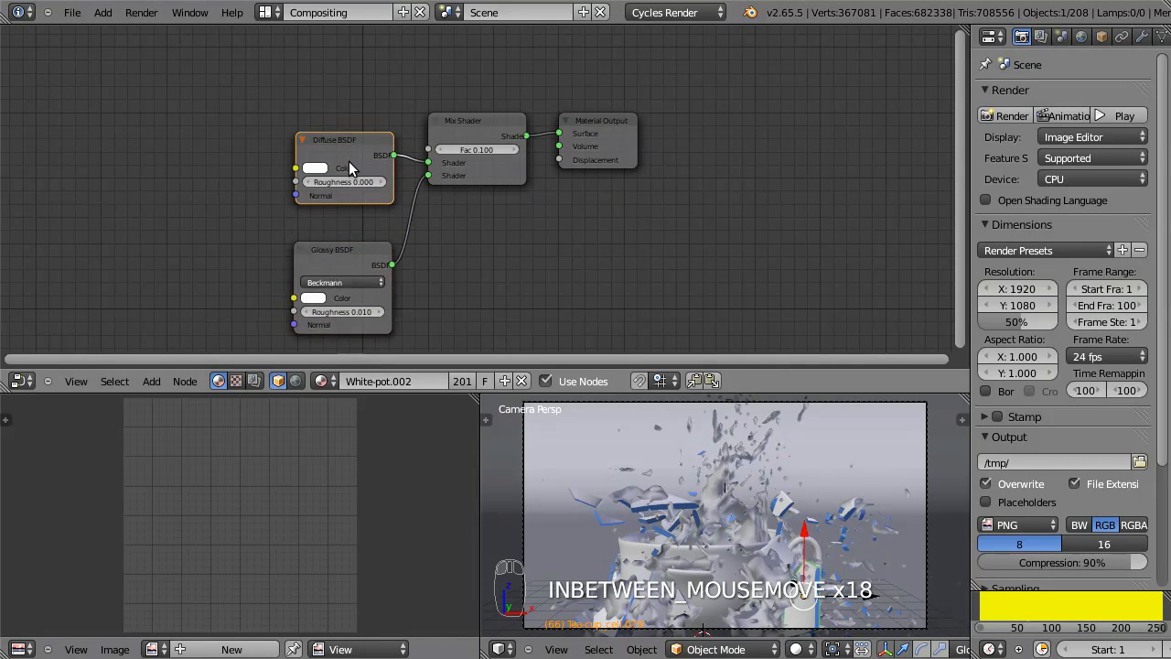
drag(349, 152, 347, 169)
Add a Fresnel node with IOR 1.8 above the shaders and connect it to the Mix Shader's factor
key(shift+a)
mouse_move(183, 110)
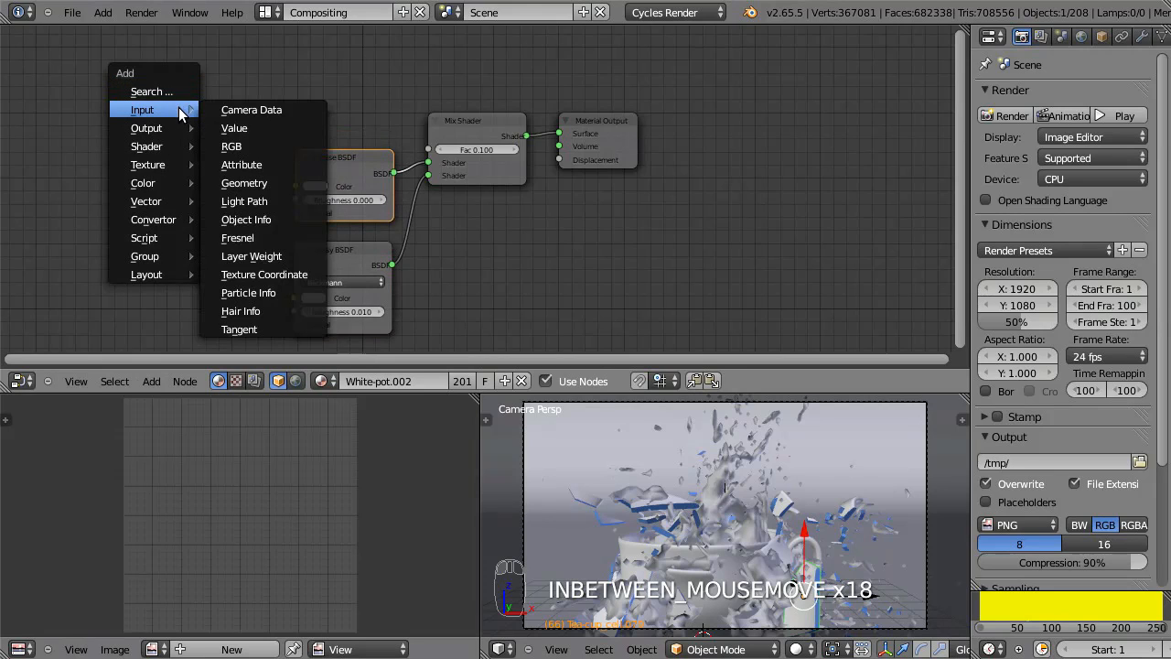
click(267, 240)
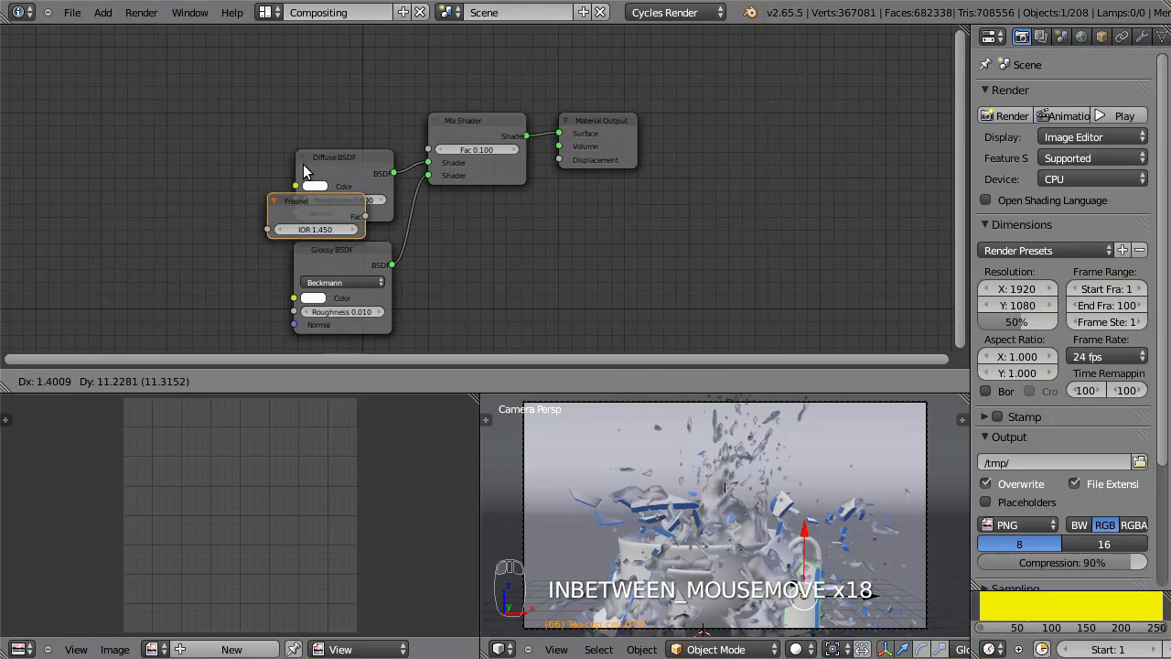
click(324, 83)
drag(408, 125, 419, 134)
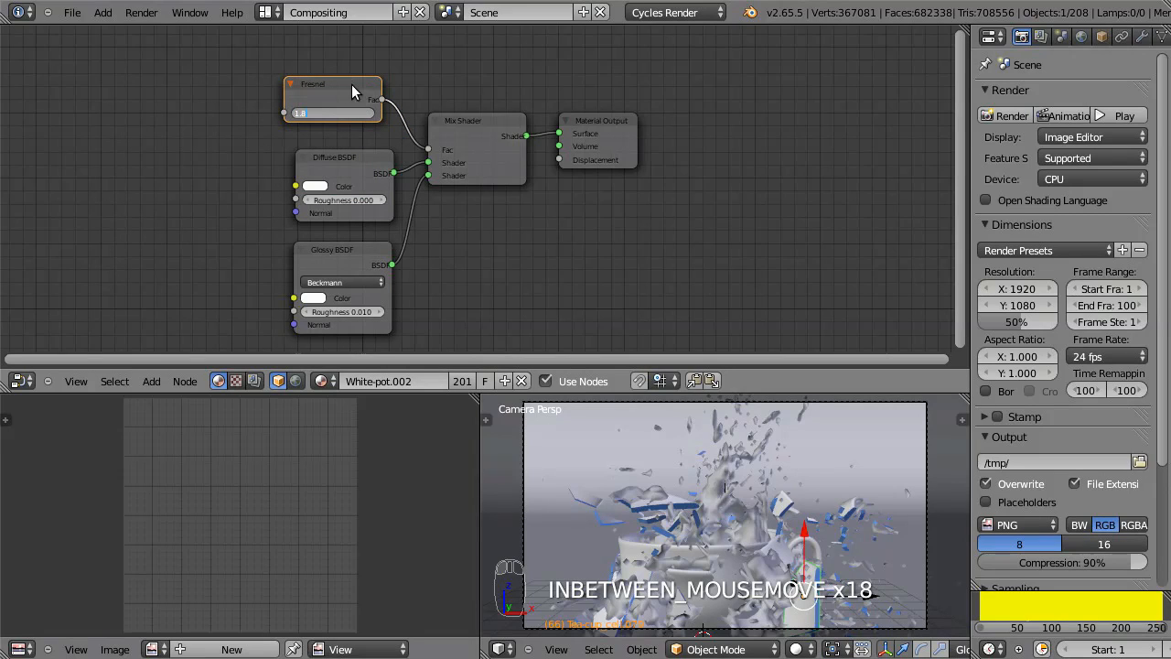
key(Return)
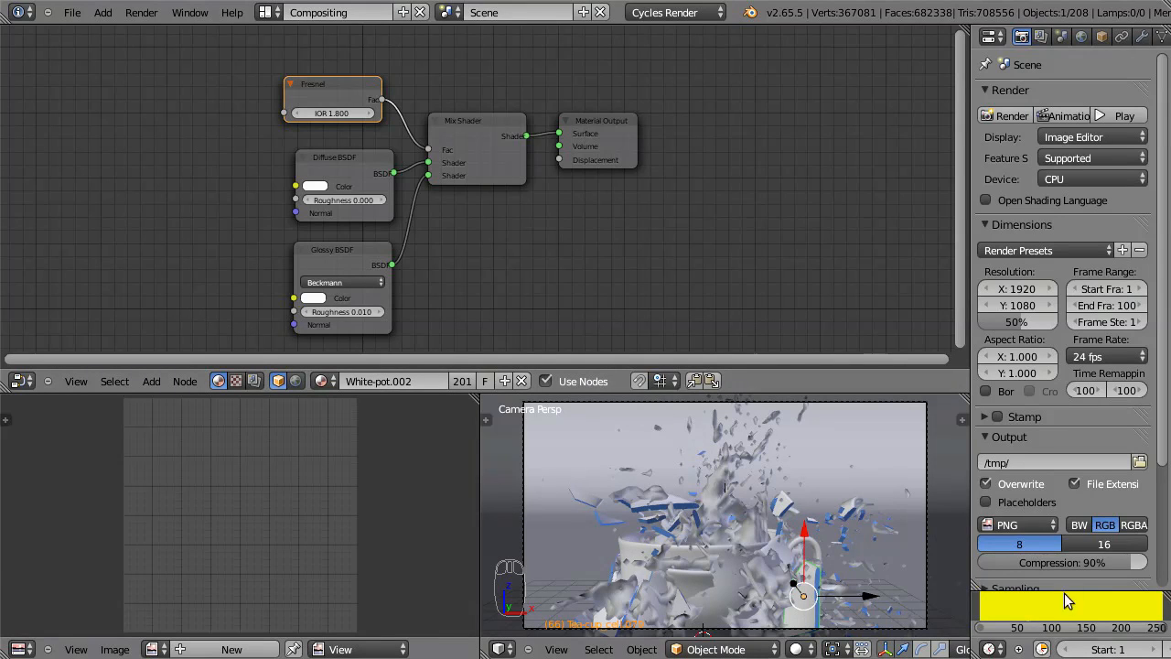
Switch to an empty layer, add a UV sphere and move it up into the camera view
scroll(847, 638, down, 5)
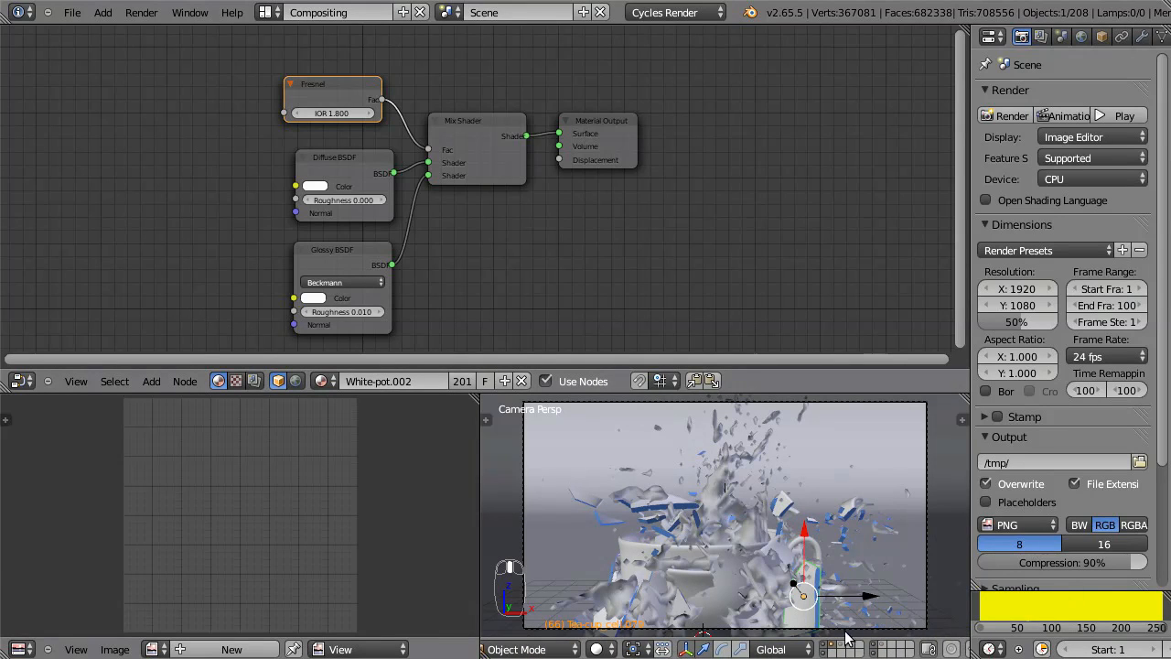
click(860, 652)
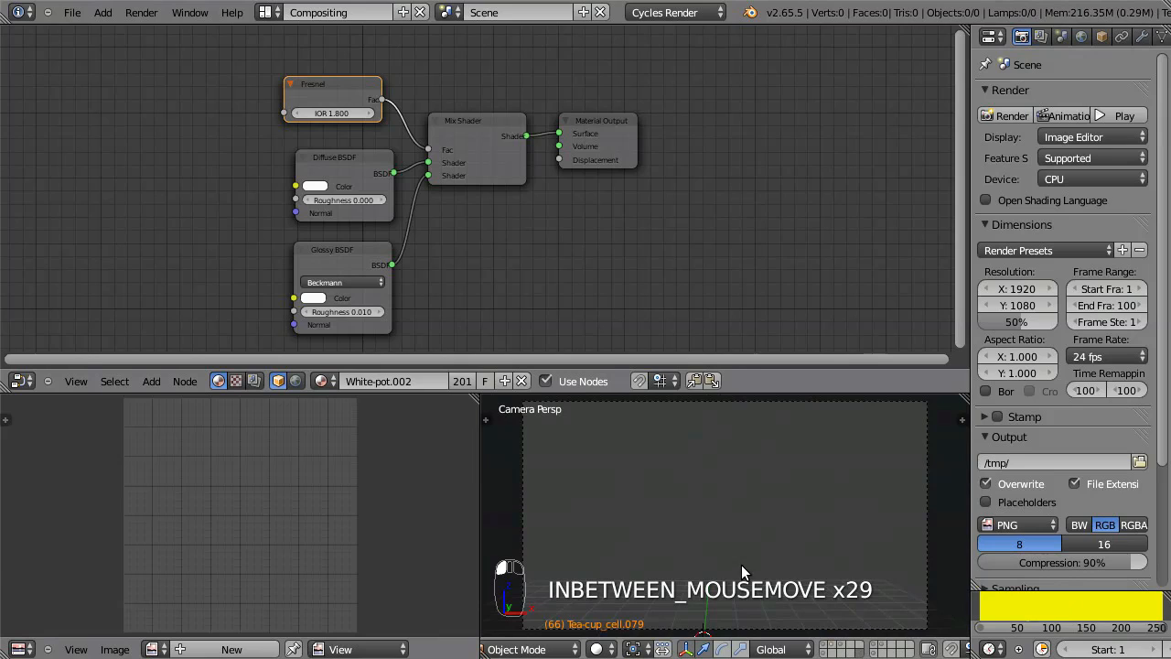
key(shift+a)
mouse_move(723, 394)
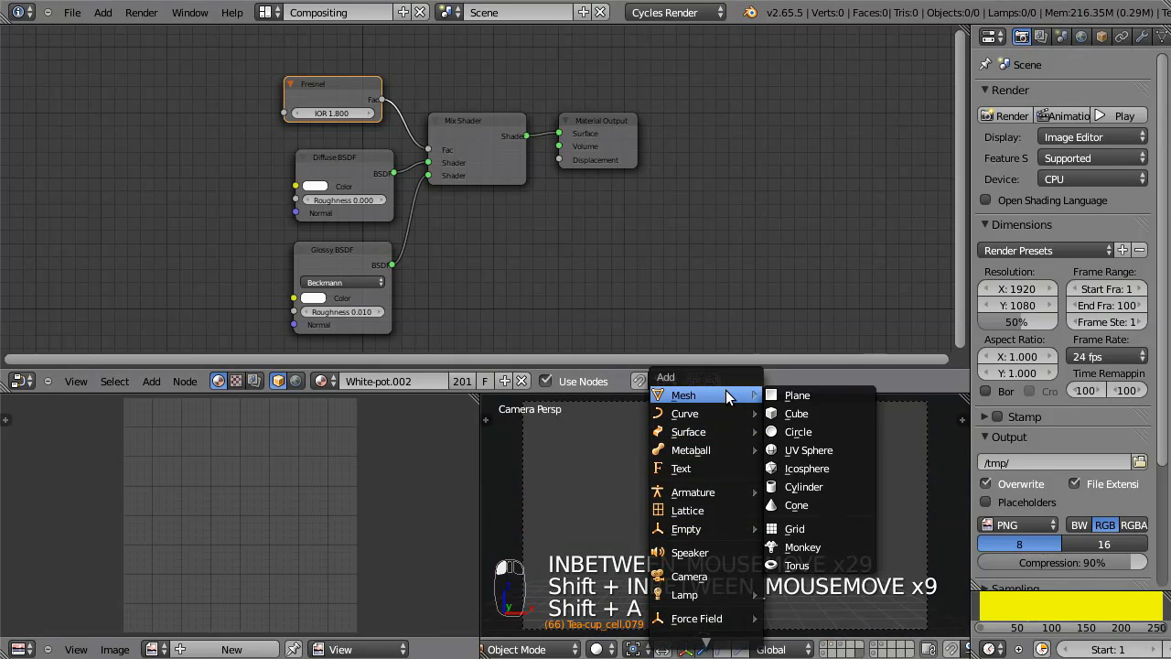
click(838, 450)
key(g)
click(741, 495)
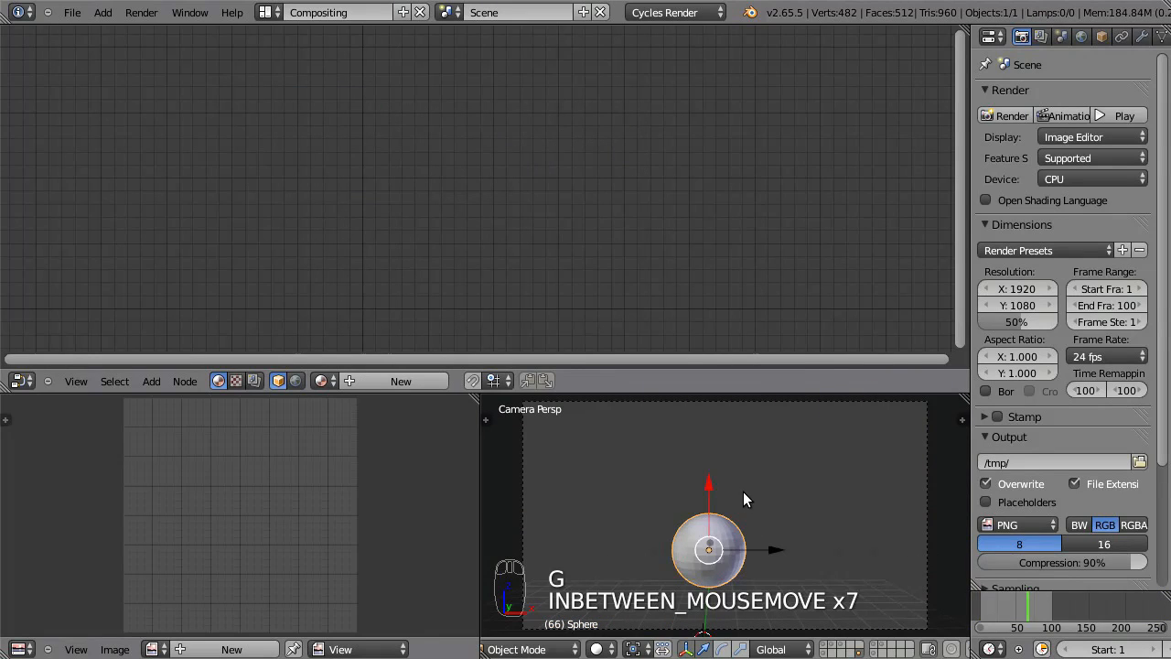
Create a new material for the sphere and name it fresnel
click(391, 381)
click(391, 381)
text(fresnel\)
key(Return)
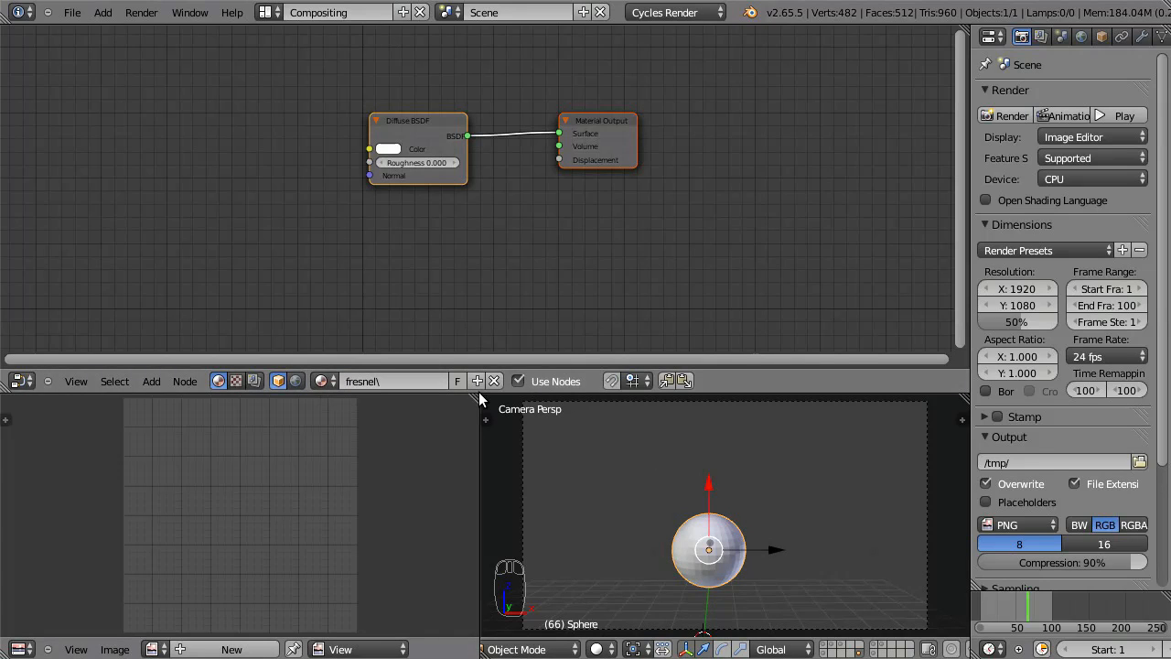
click(425, 381)
key(BackSpace)
key(Return)
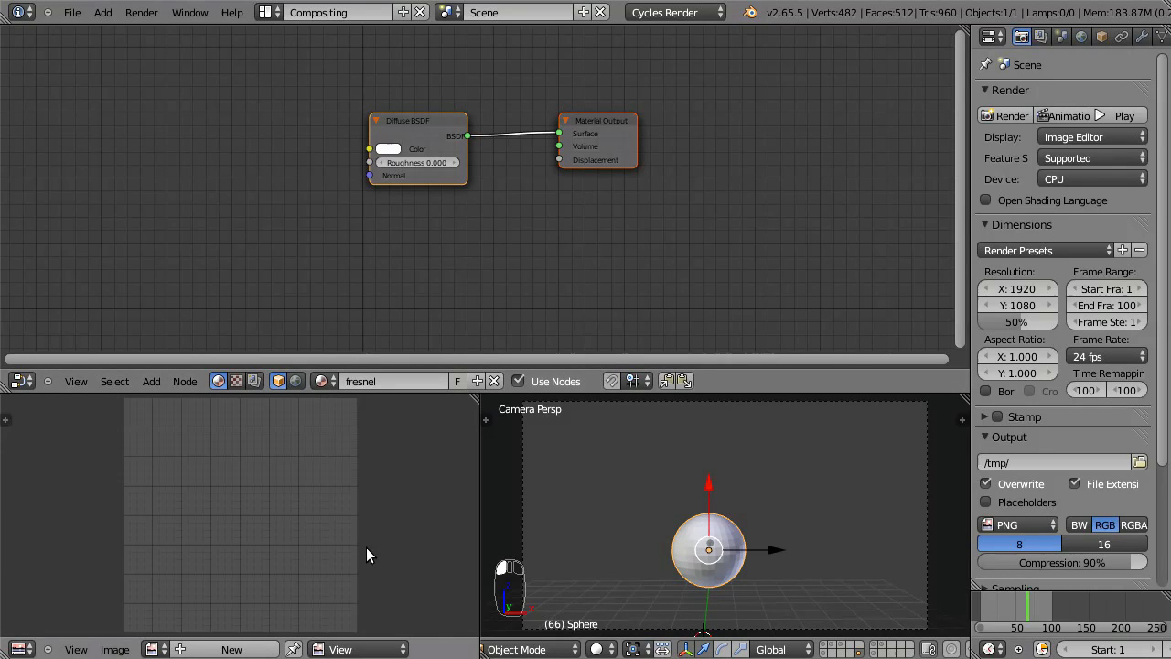
Replace the Diffuse BSDF node with a Mix Shader connected to the material output's surface
click(449, 143)
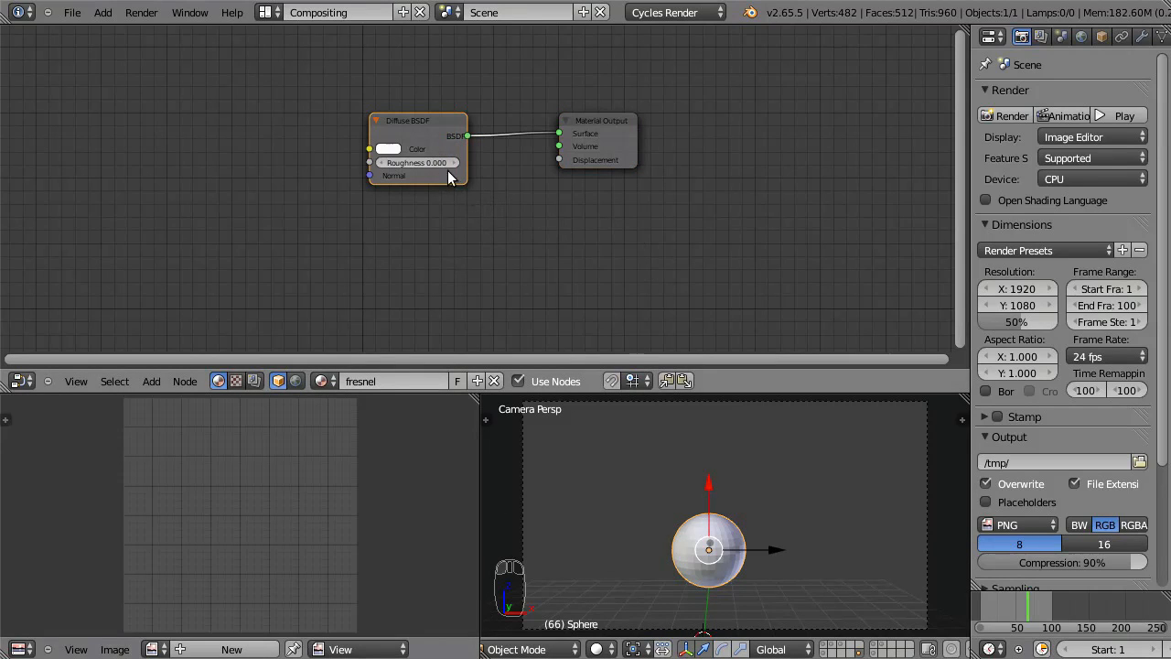
key(Delete)
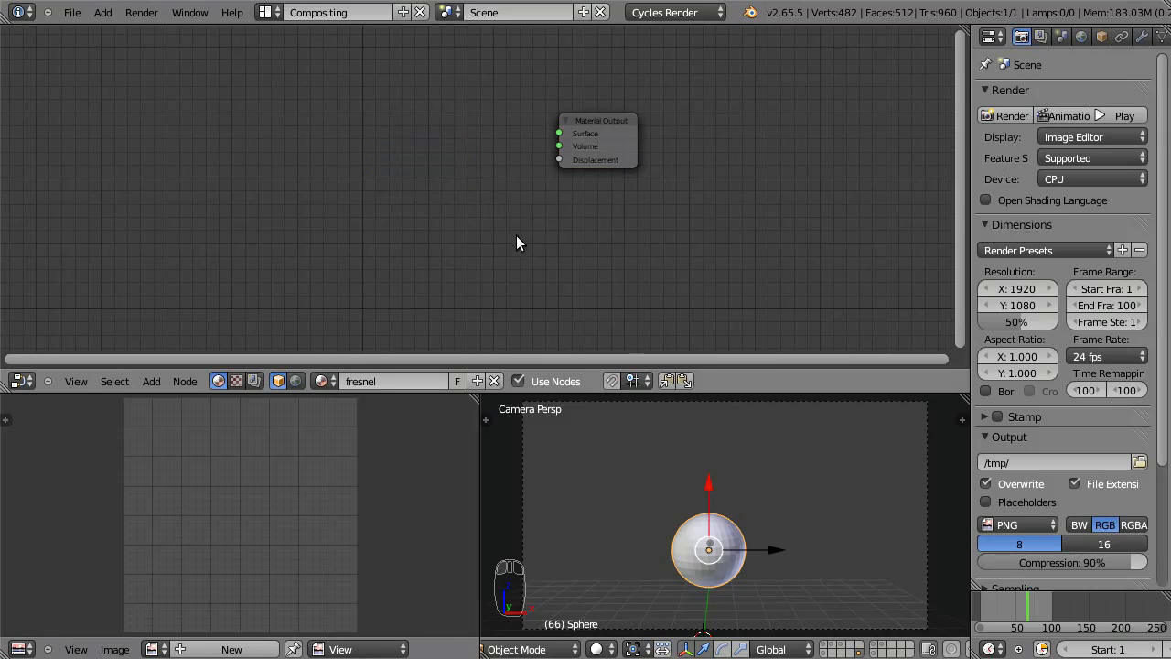
key(shift+a)
mouse_move(360, 249)
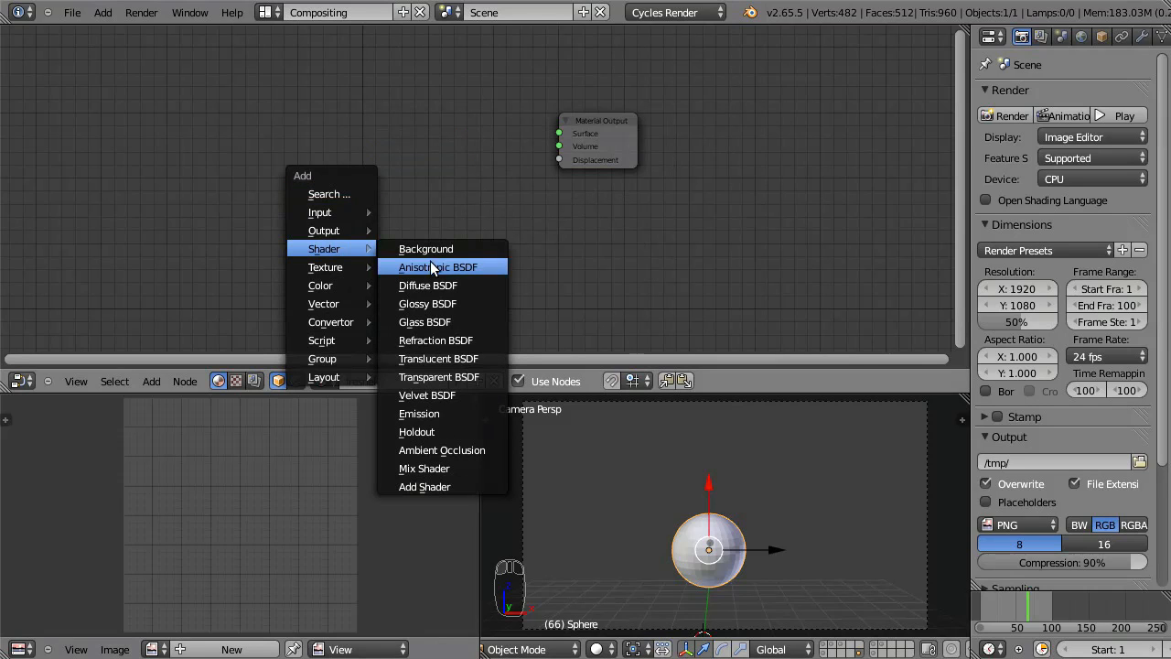
click(455, 464)
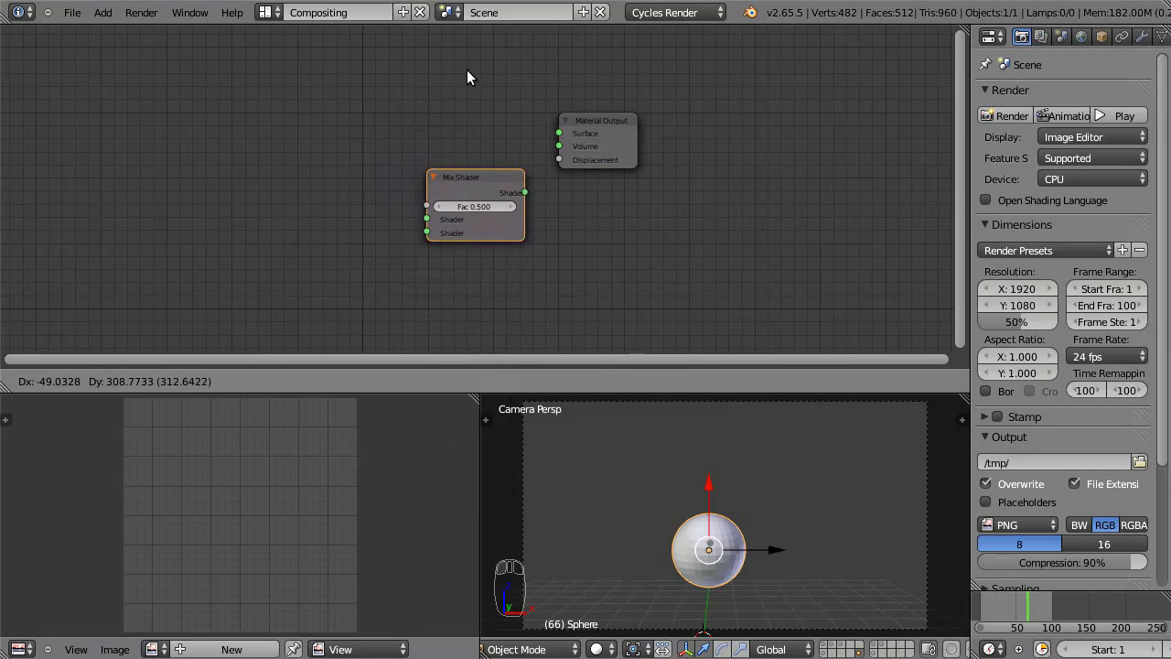
click(418, 28)
drag(478, 154, 559, 133)
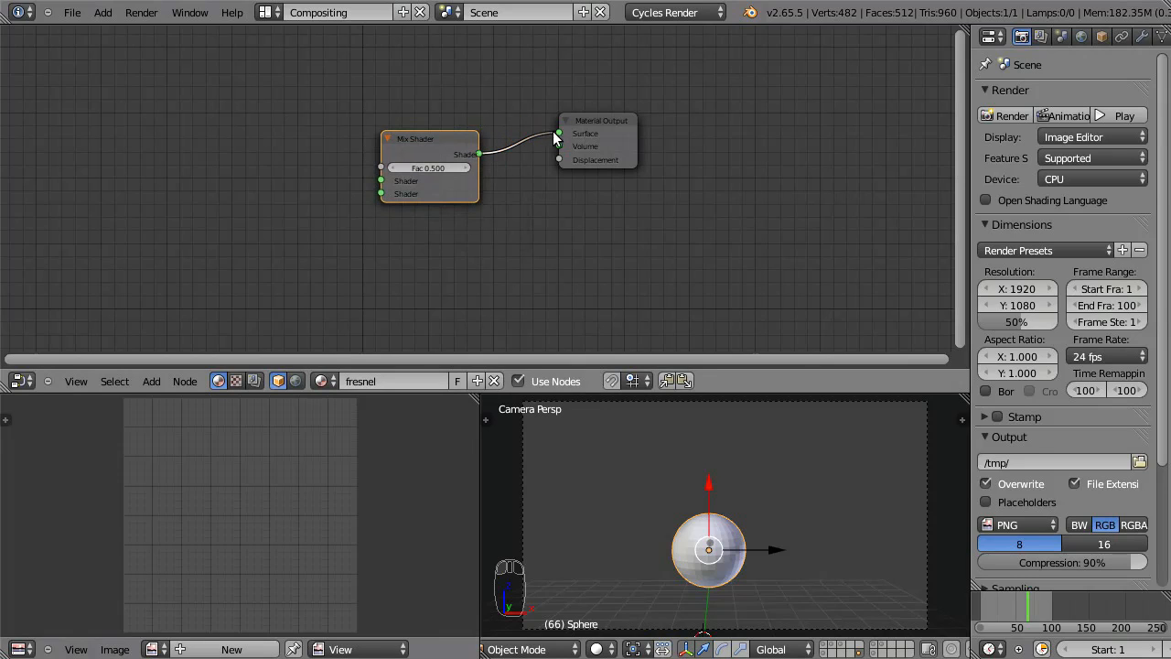
Add a pure white Emission node with strength 1.0 and feed it into the Mix Shader's second shader input
key(shift+a)
mouse_move(304, 228)
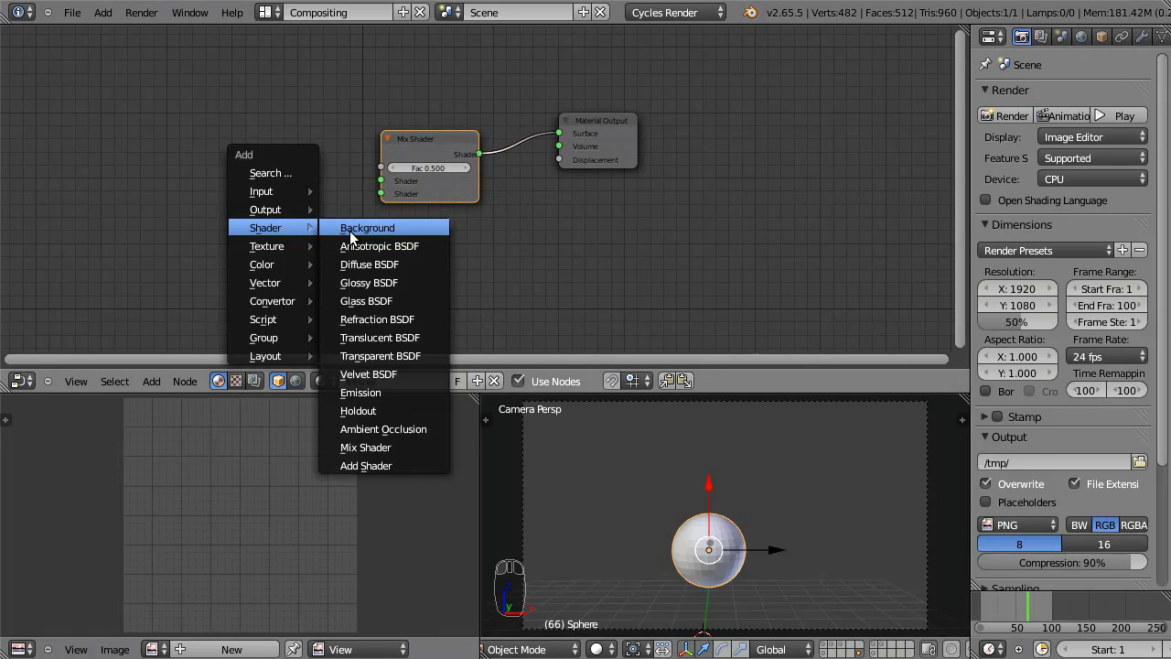
click(411, 392)
click(335, 200)
click(325, 218)
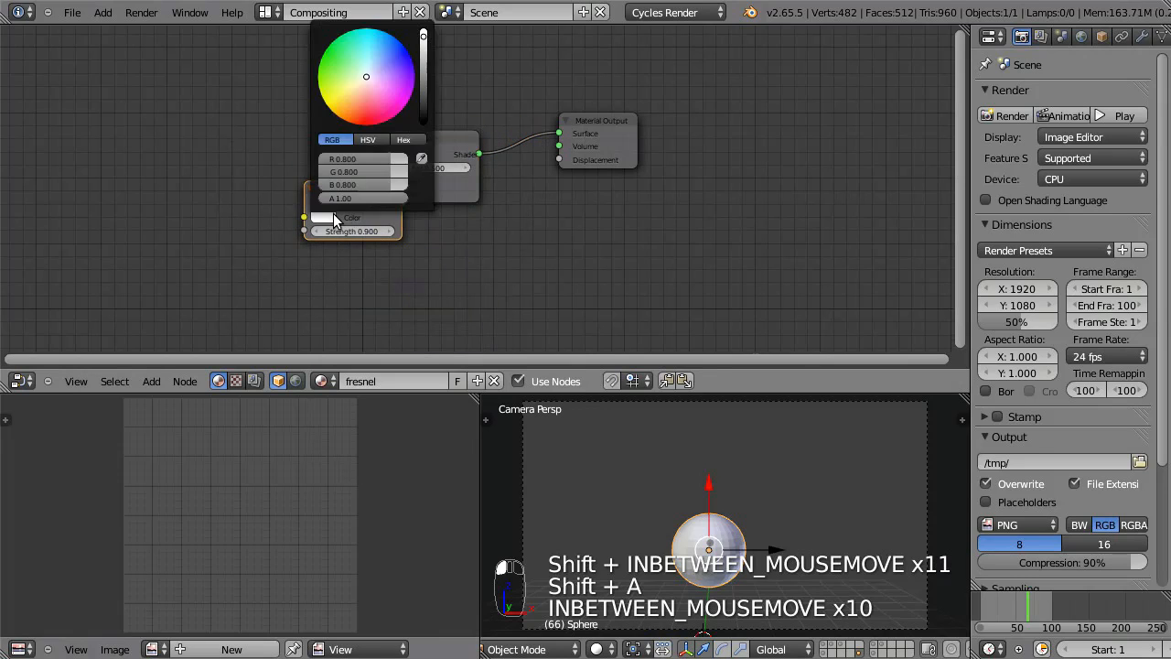
drag(422, 40, 427, 6)
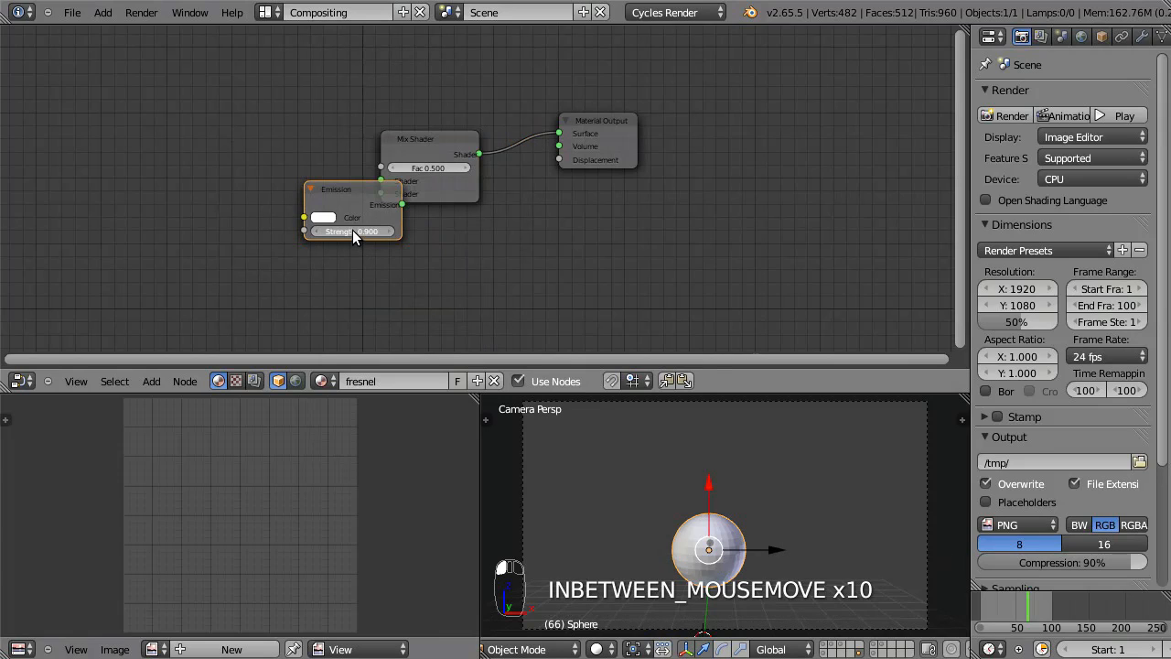
drag(352, 230, 371, 231)
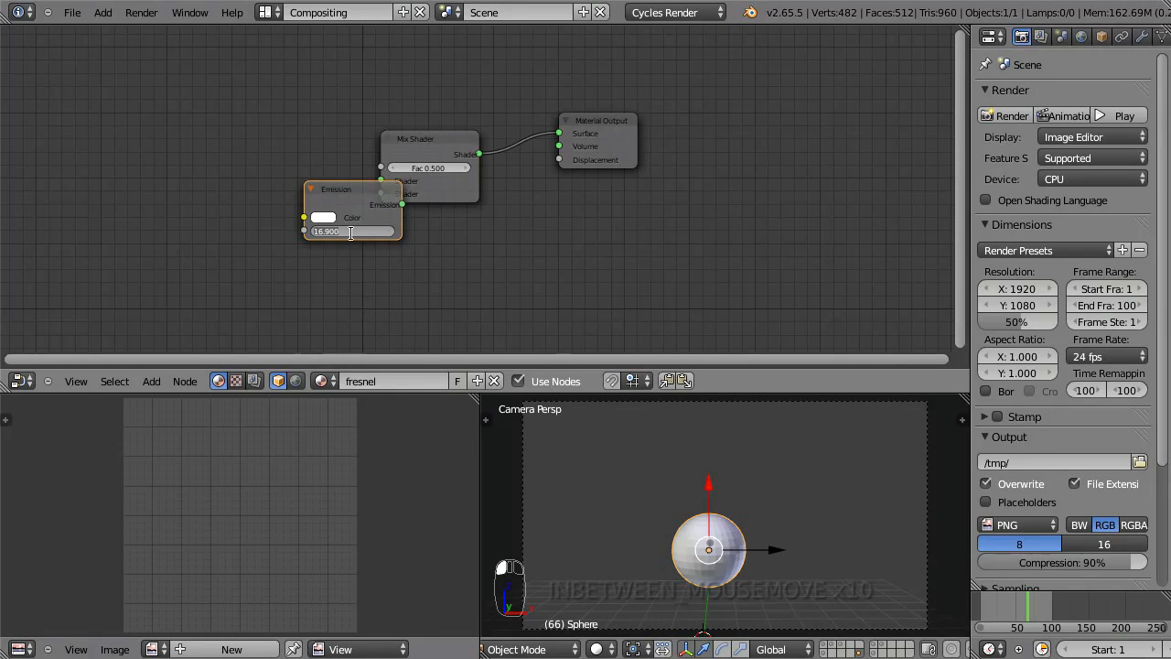
key(ctrl+z)
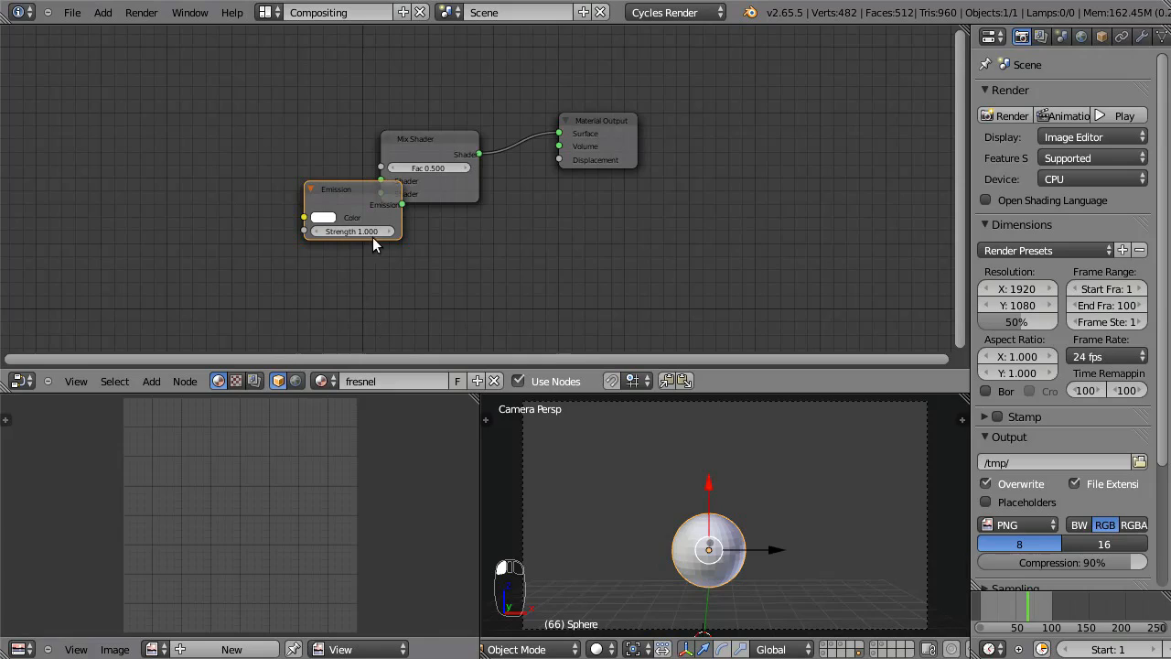
drag(373, 234, 283, 250)
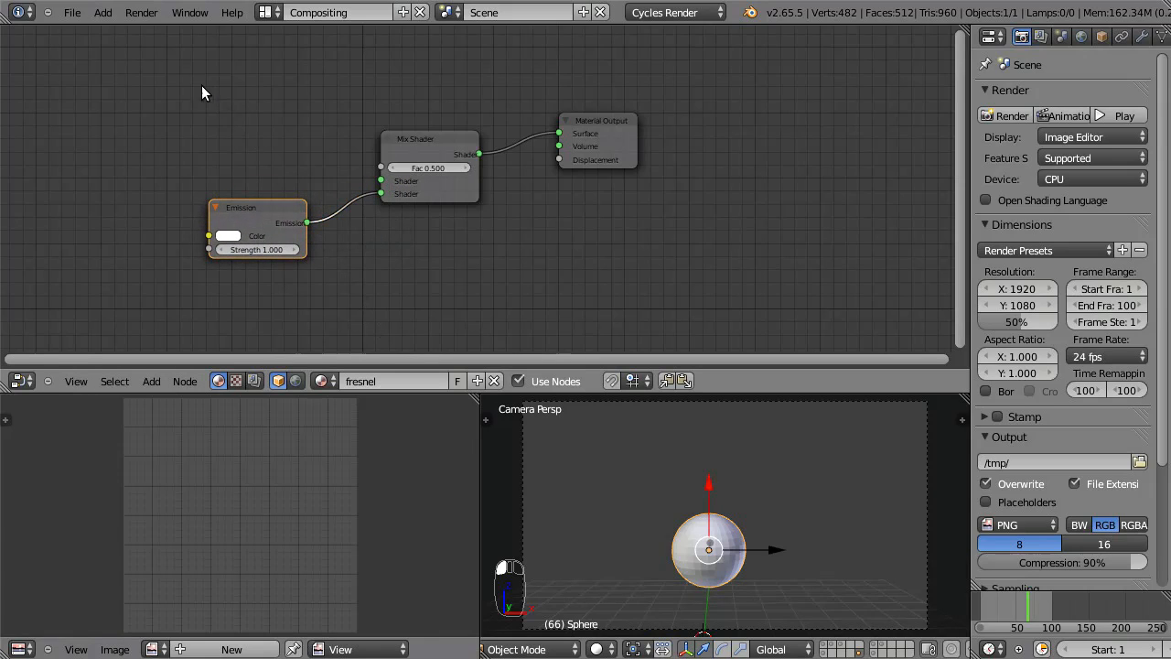
Drive the Mix Shader's factor with a new Fresnel node and preview the sphere in Rendered shading
key(shift+a)
mouse_move(215, 68)
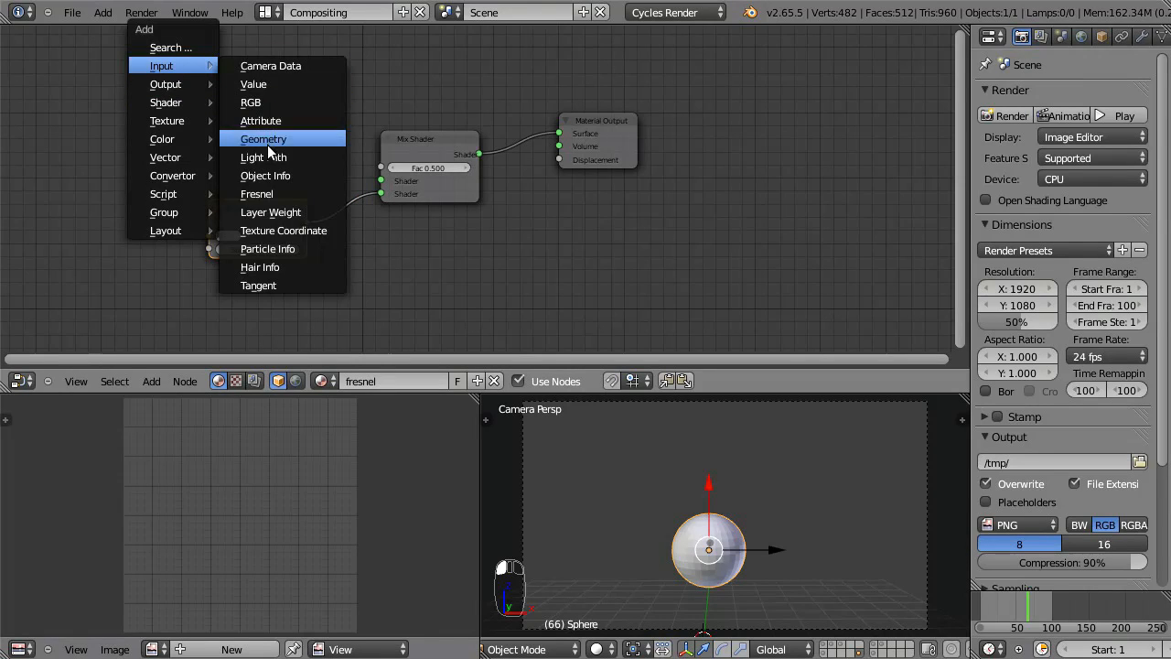
click(257, 194)
click(327, 143)
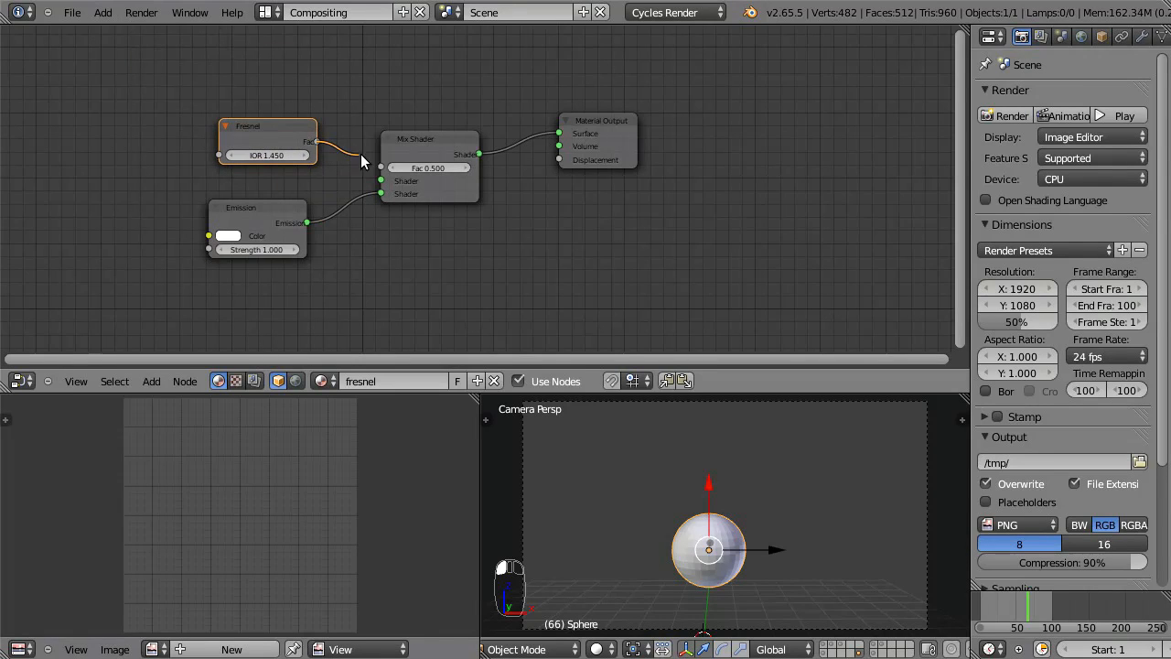
drag(358, 162, 380, 167)
click(597, 648)
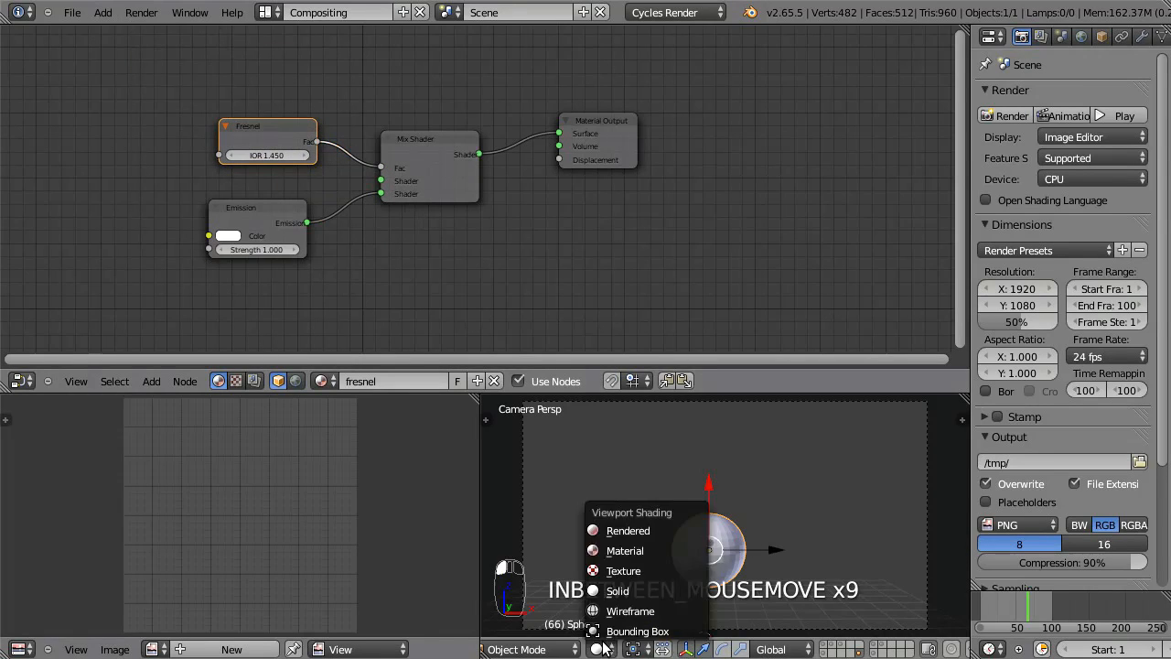
click(628, 532)
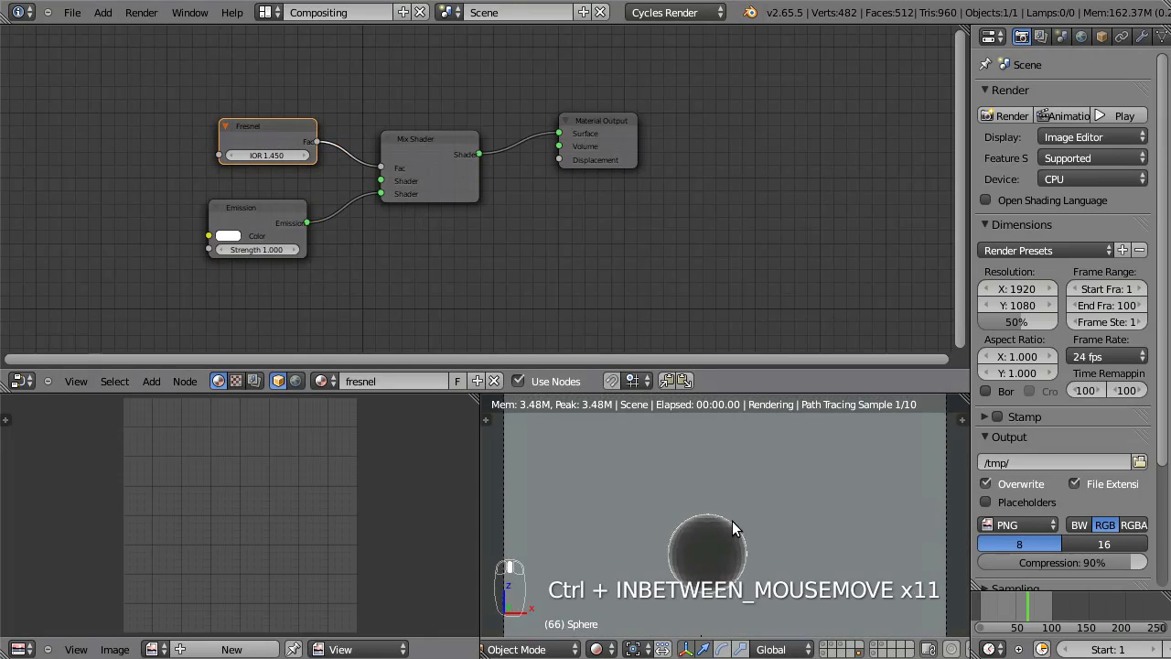
Try the Fresnel node's IOR at 1.096, 3.354 and 2.562 on the rendered test sphere
ctrl+middle_drag(731, 524, 745, 407)
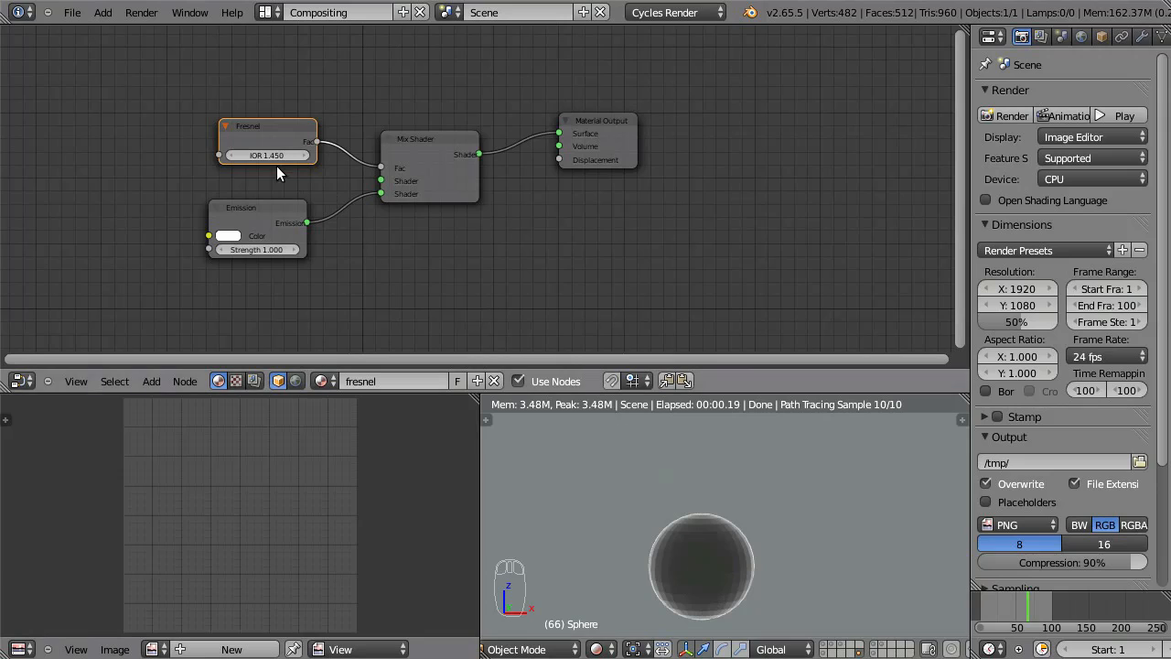
drag(270, 155, 260, 156)
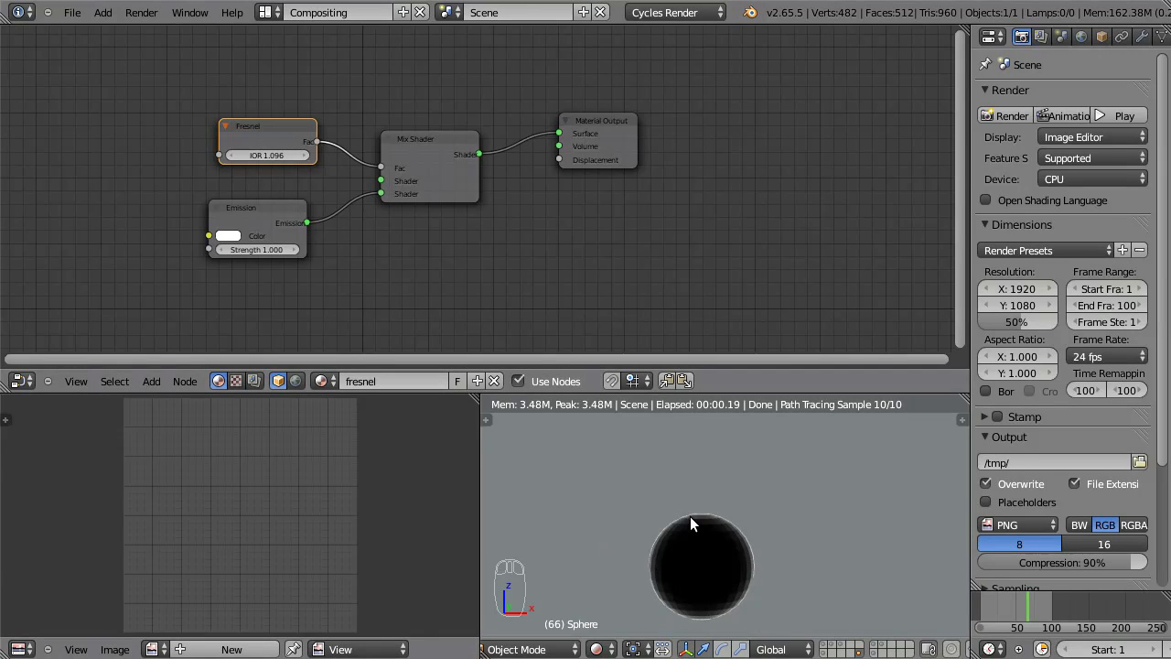
mouse_move(265, 155)
mouse_down()
mouse_move(291, 152)
mouse_move(277, 156)
mouse_up()
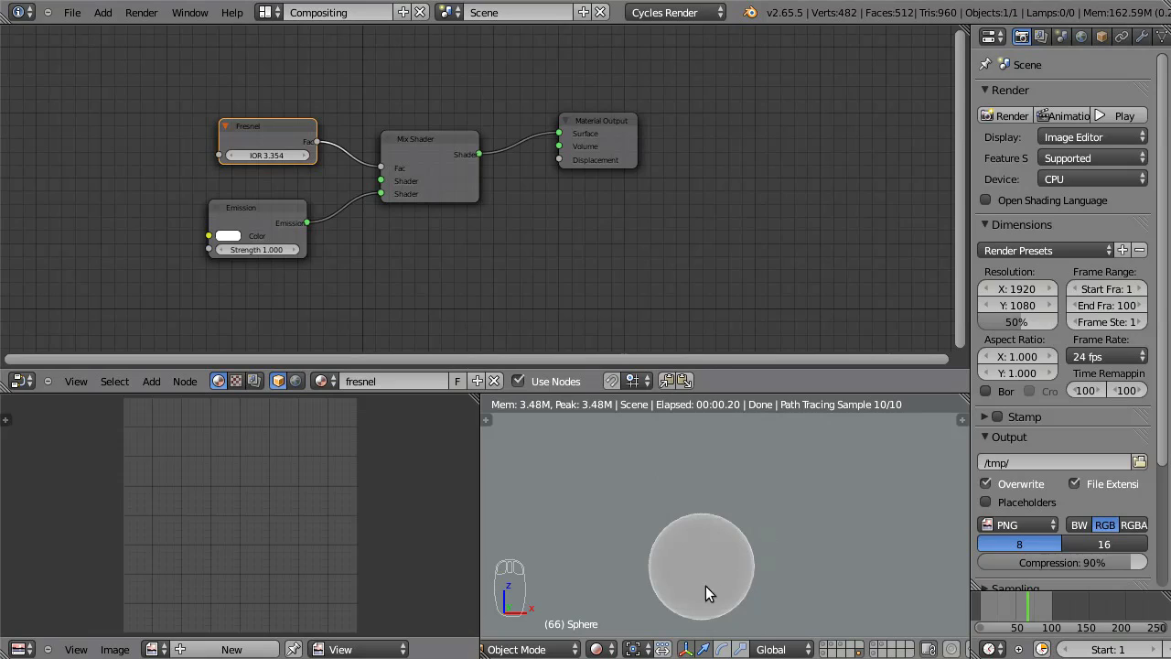
drag(258, 159, 258, 164)
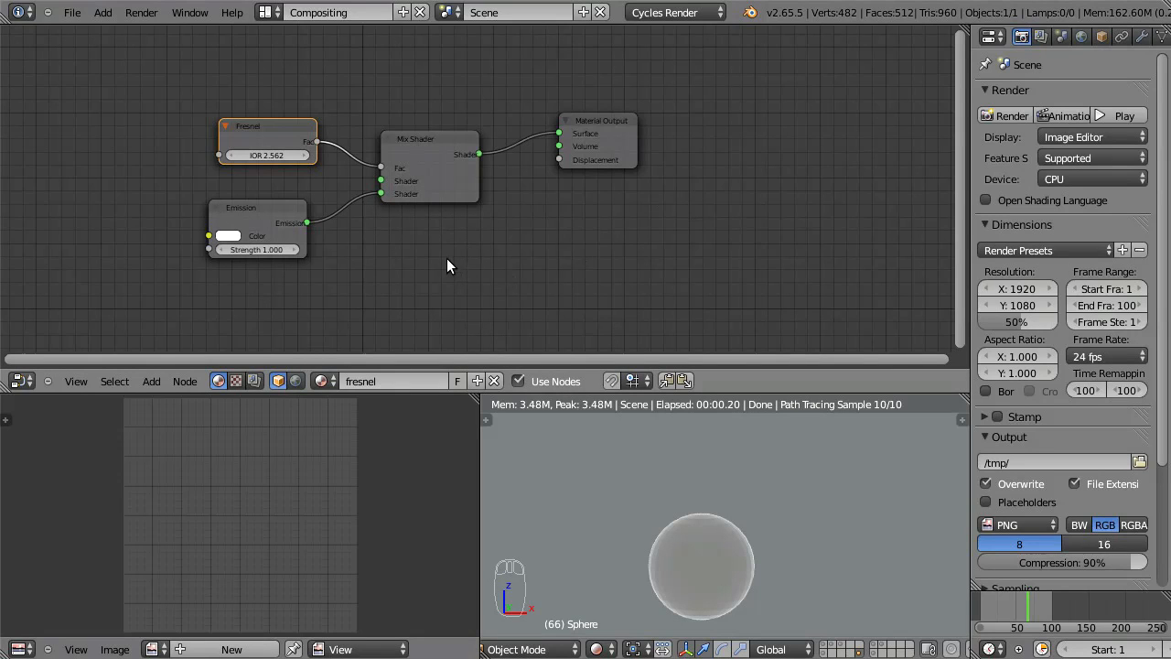
Delete the test sphere and display the layers holding the shattered cup and its surroundings again
key(x)
click(711, 563)
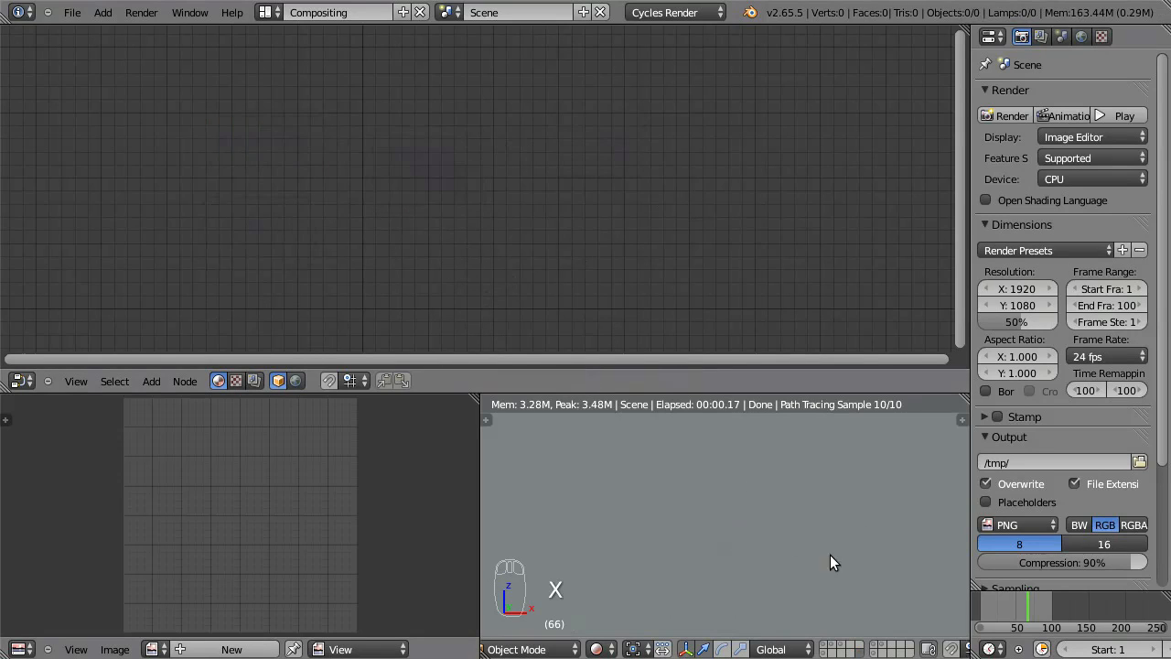
click(830, 645)
shift+click(823, 653)
shift+click(880, 651)
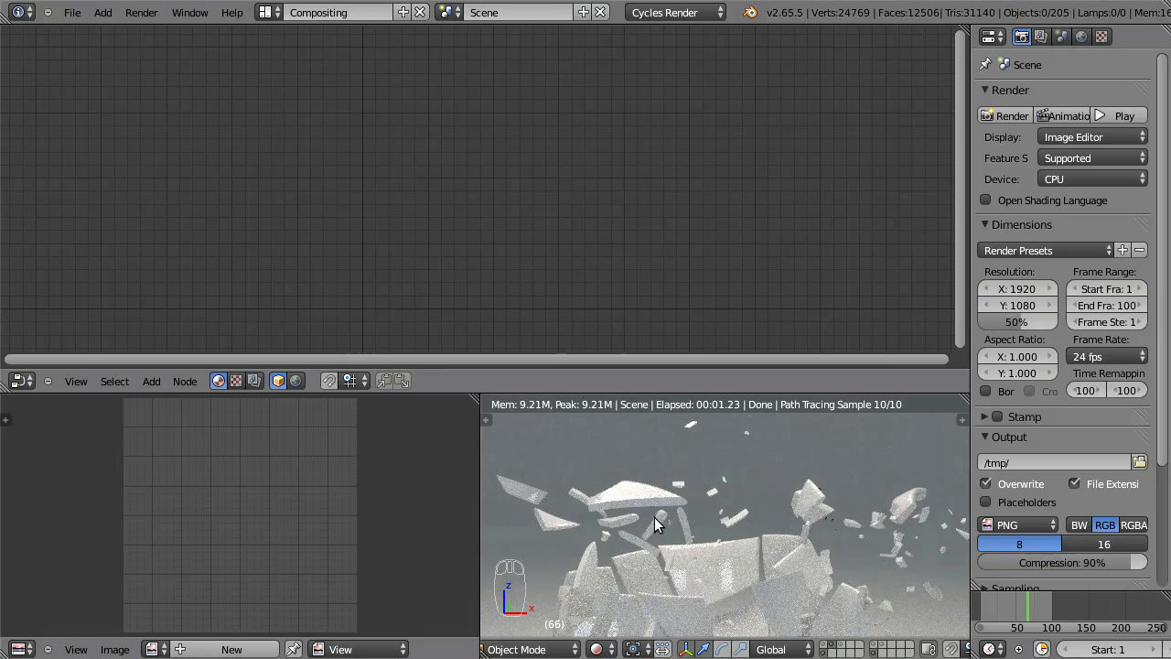
Select a cup shard and tint the Diffuse colour of its inside material to a slightly warm off-white
right_click(636, 486)
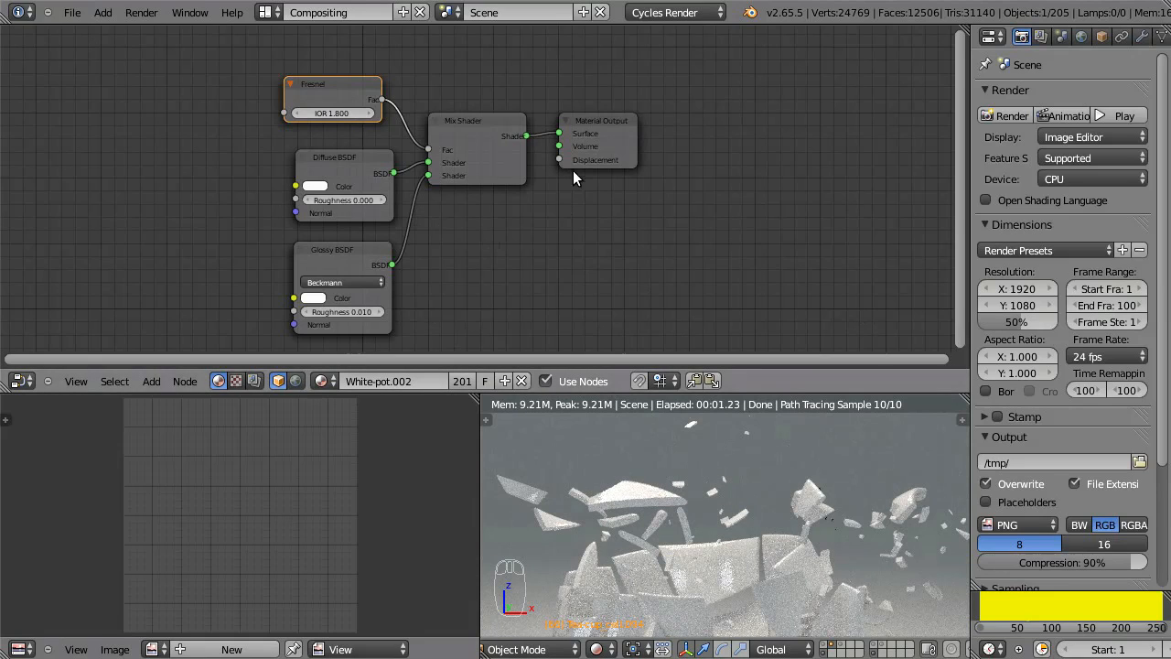
scroll(1097, 39, down, 3)
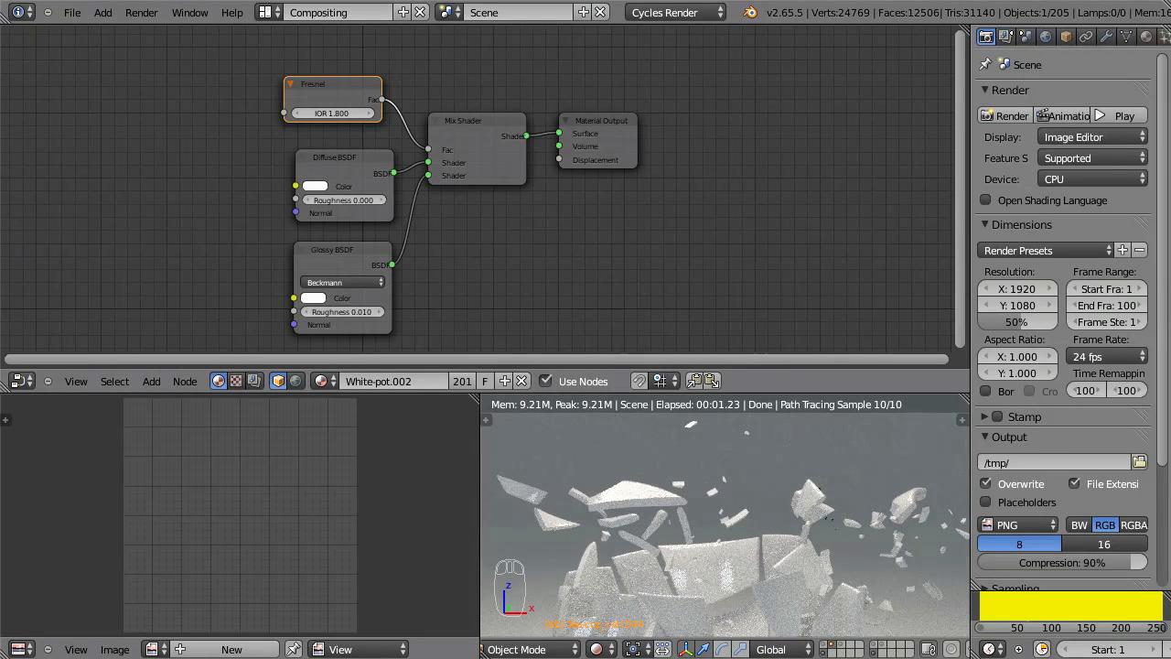
click(1115, 36)
click(1045, 118)
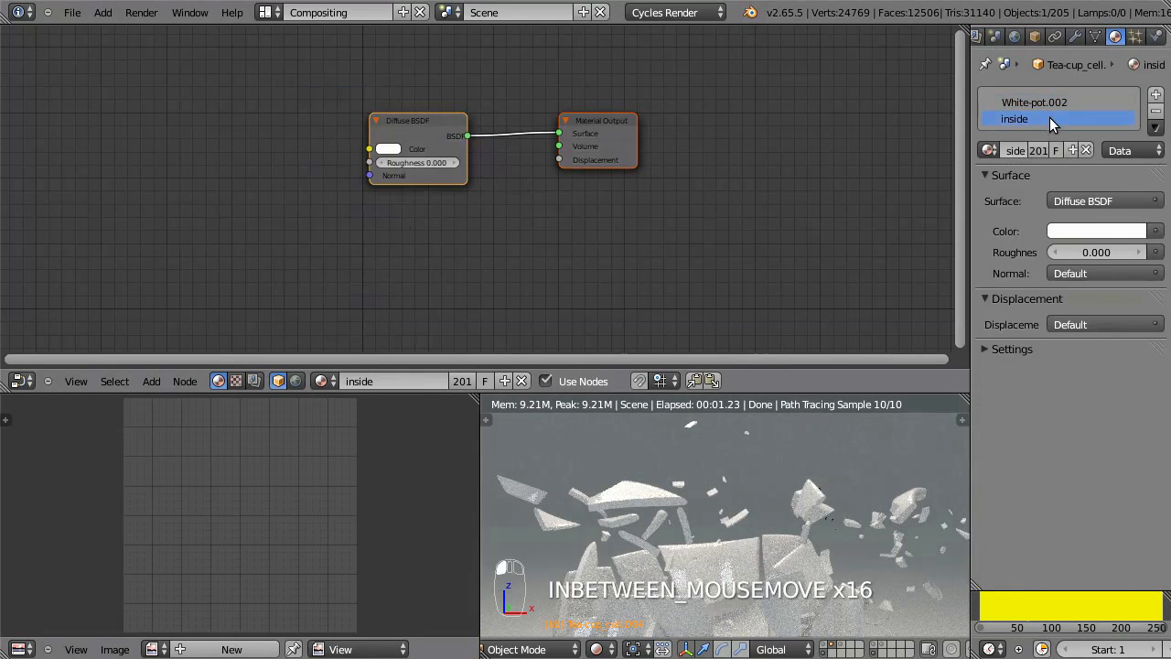
click(388, 149)
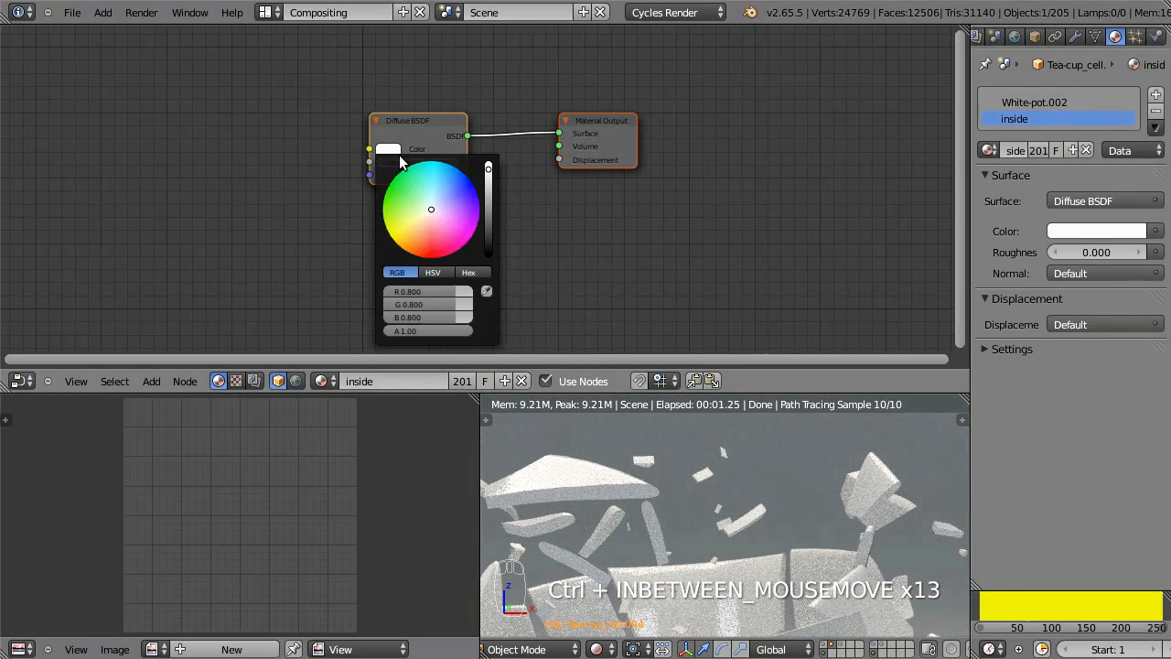
click(427, 209)
drag(427, 210, 419, 213)
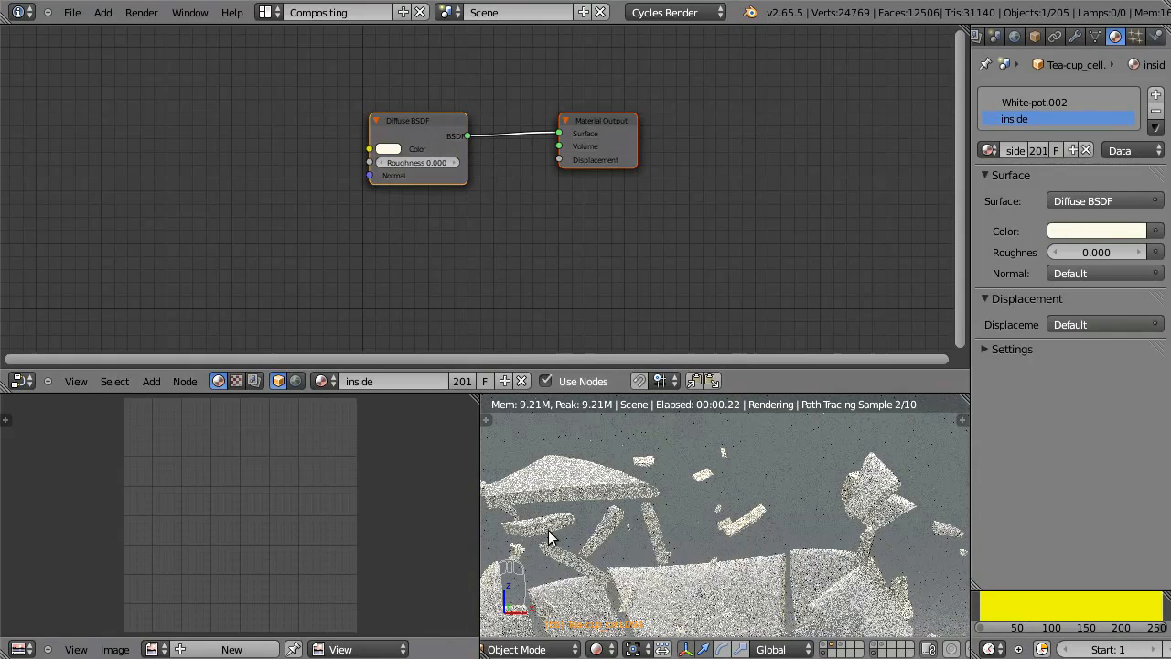
Set the roughness of the inside material's Diffuse BSDF to 0.200
ctrl+middle_drag(466, 183, 514, 152)
middle_drag(514, 154, 490, 240)
ctrl+drag(409, 233, 414, 236)
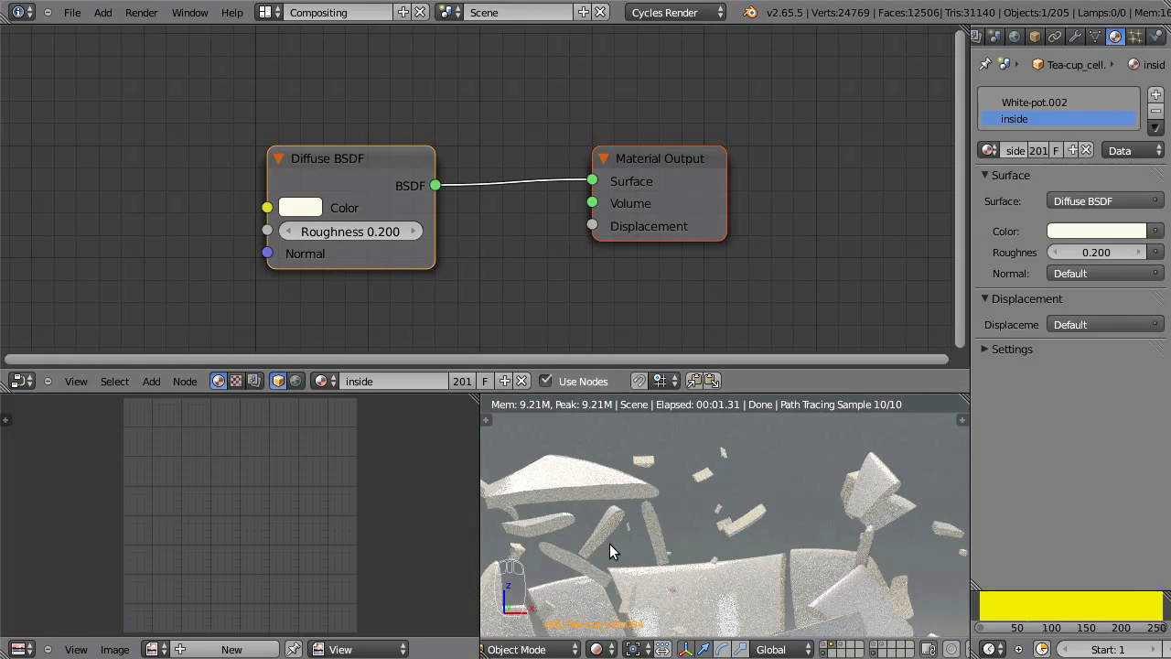
Display the fluid's layer along with the cup, select the Coffee object and give it a new material named Coffee
ctrl+middle_drag(608, 472, 682, 471)
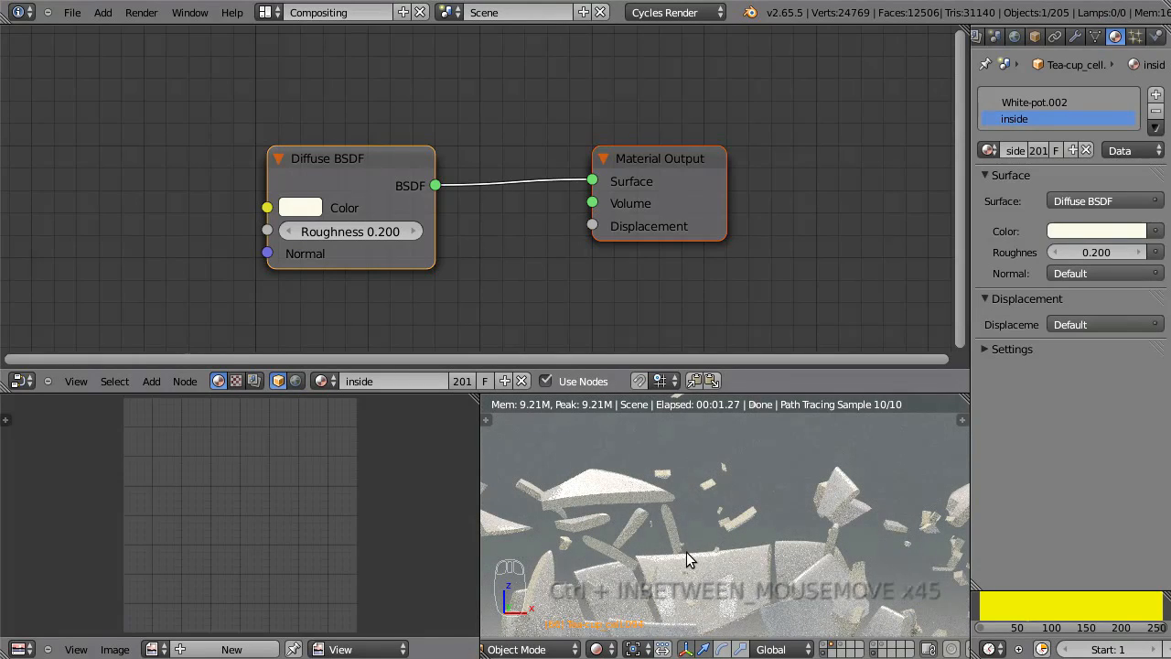
key(KP_0)
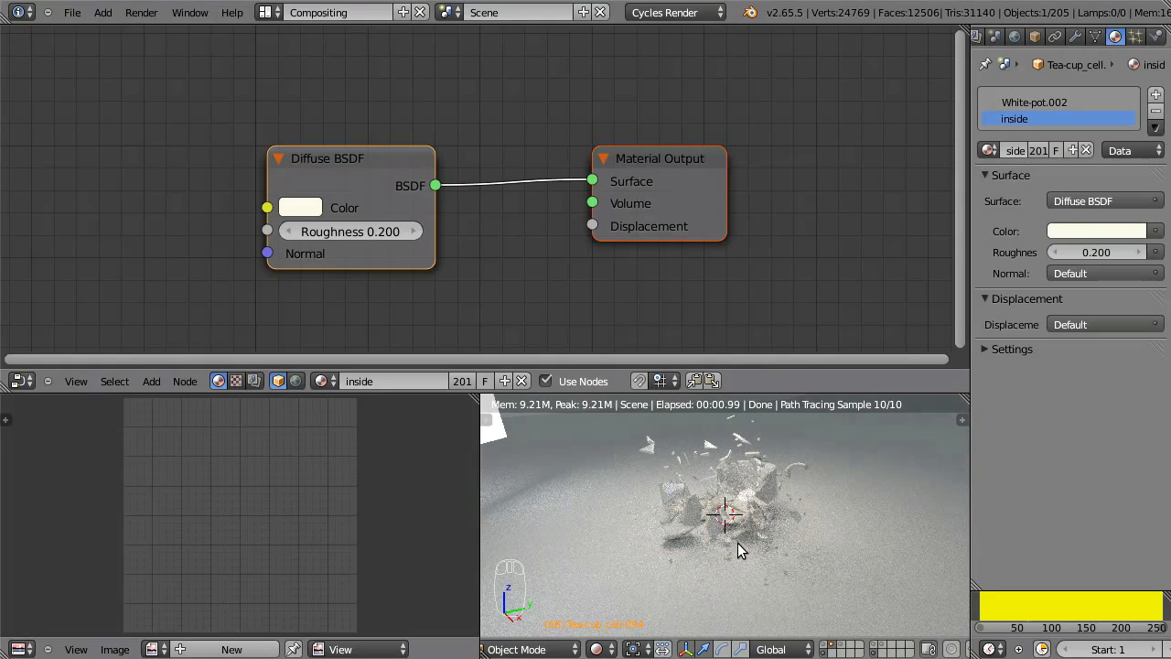
key(KP_0)
mouse_move(668, 501)
shift+middle_down()
mouse_move(684, 570)
mouse_move(690, 466)
mouse_move(691, 499)
shift+middle_up()
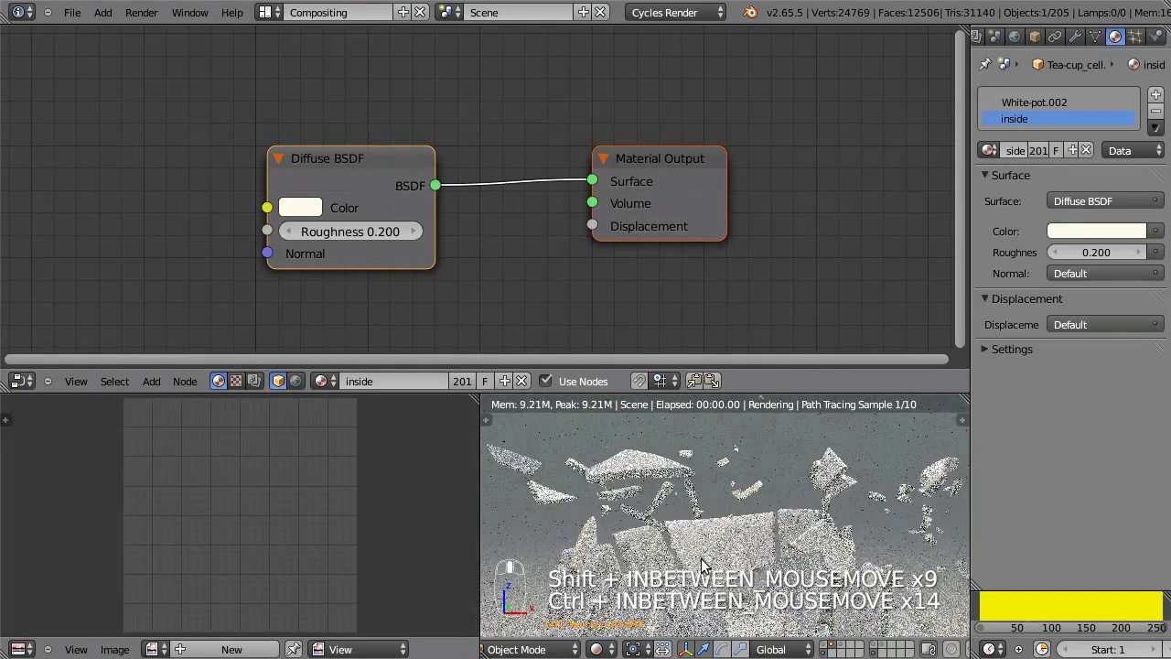
shift+middle_drag(709, 528, 722, 464)
shift+middle_drag(886, 648, 879, 650)
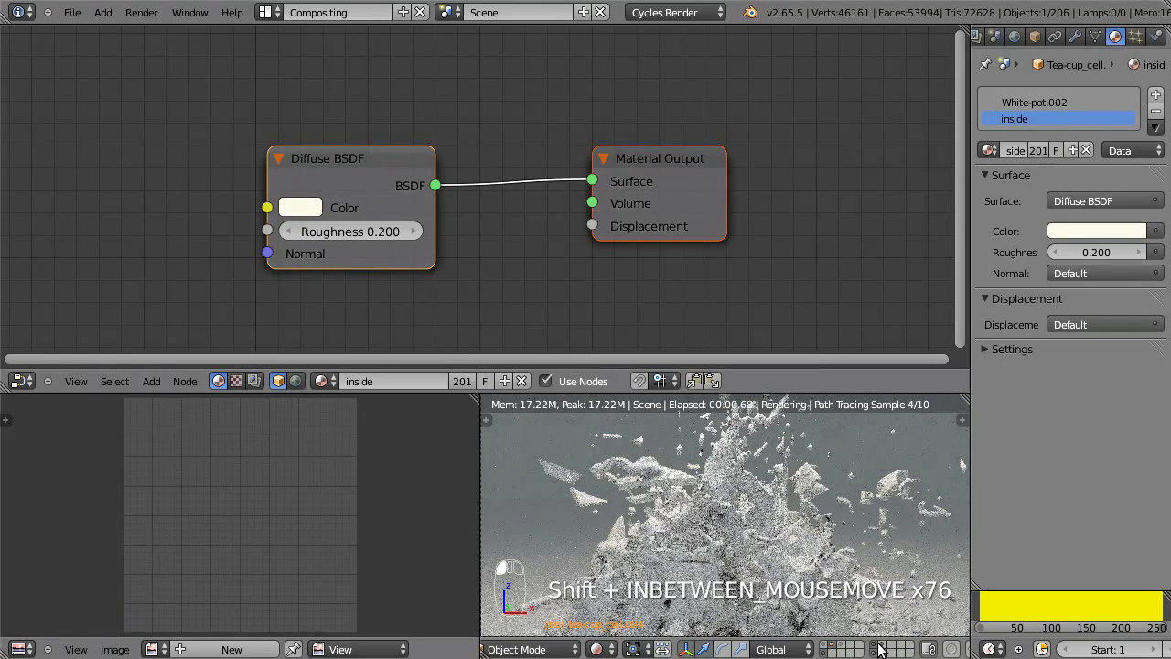
right_click(736, 478)
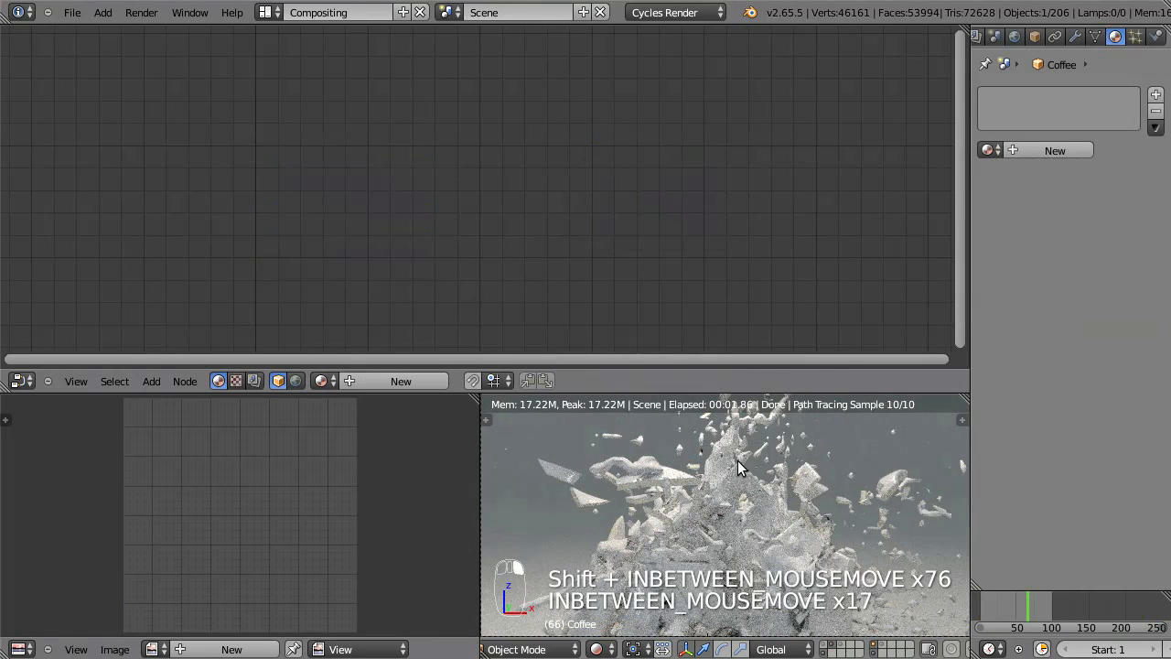
click(390, 383)
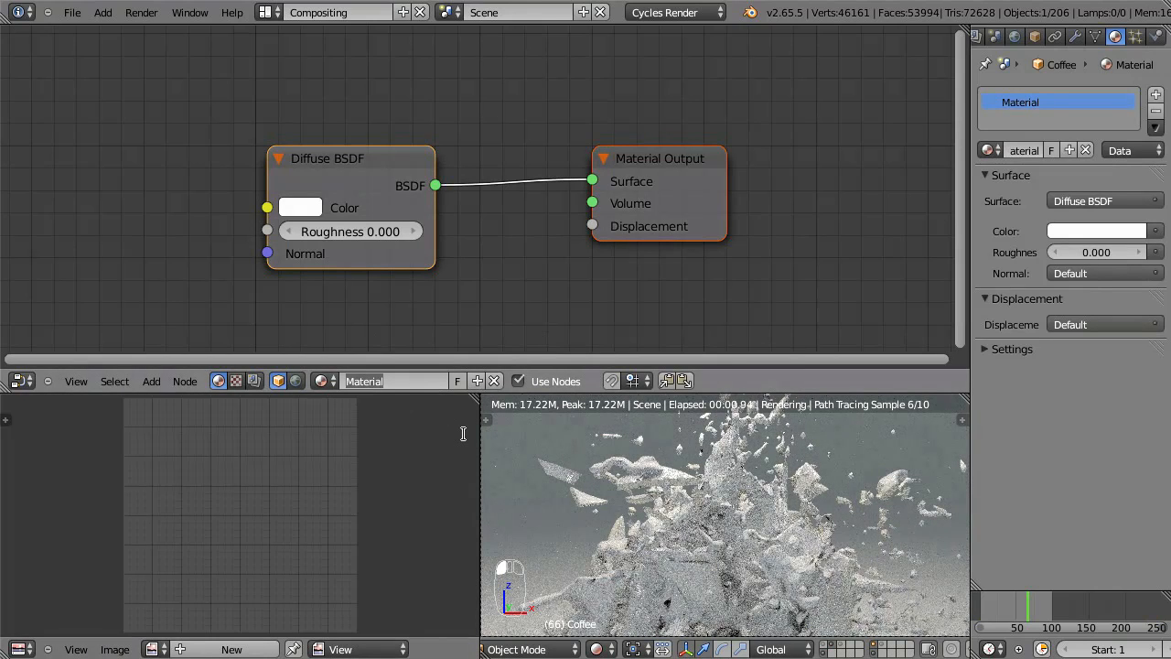
text(Coffee)
key(Return)
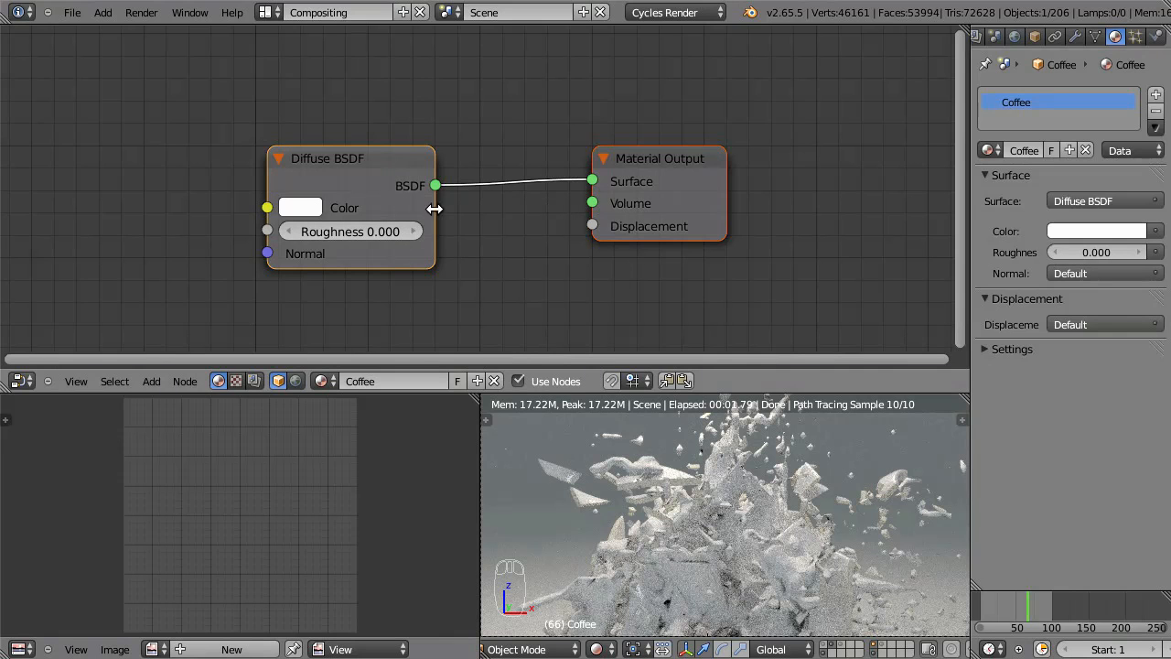
Change the Coffee material's surface to a white Glass BSDF with an IOR of 1.333
ctrl+middle_drag(476, 195, 523, 229)
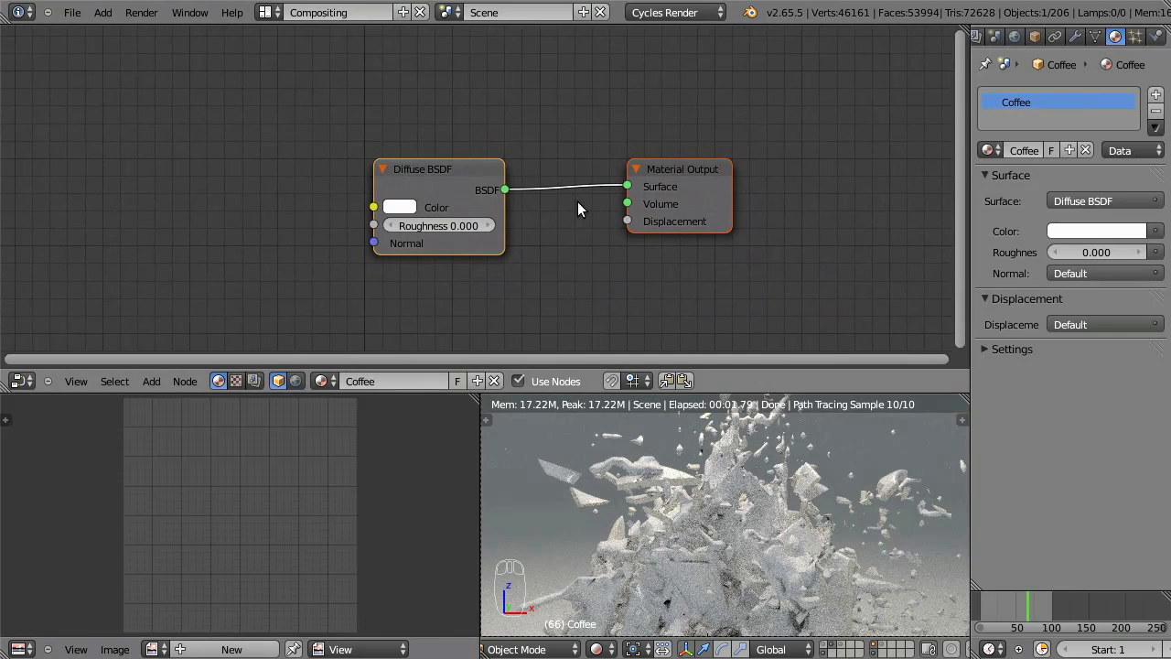
click(1076, 206)
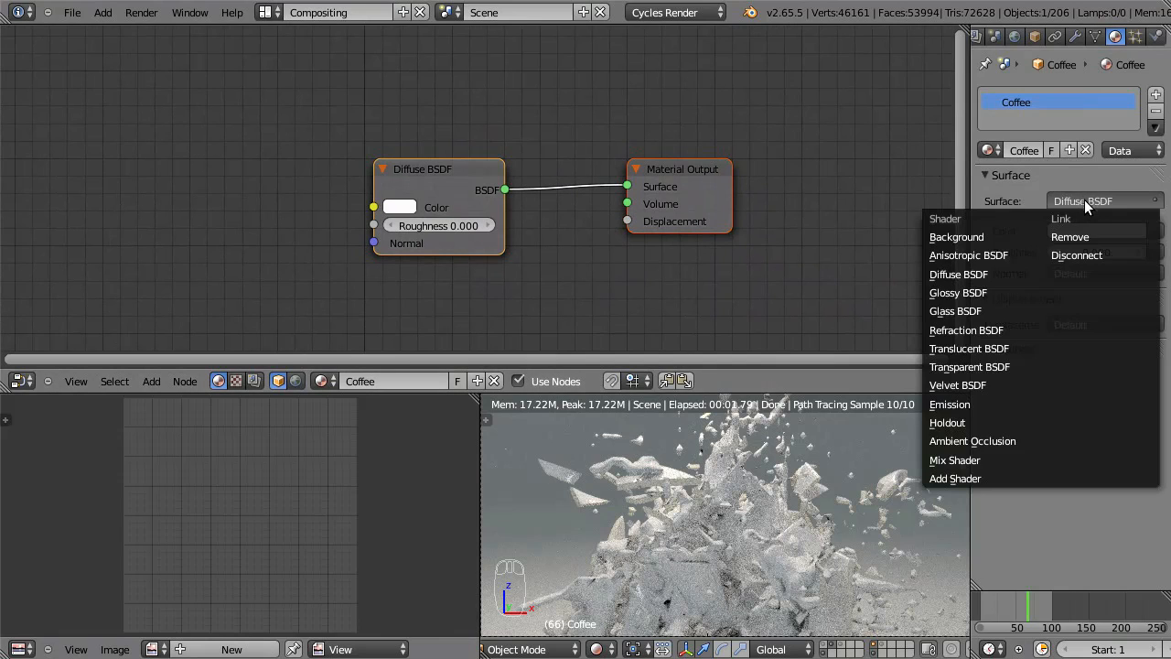
click(994, 311)
click(1093, 252)
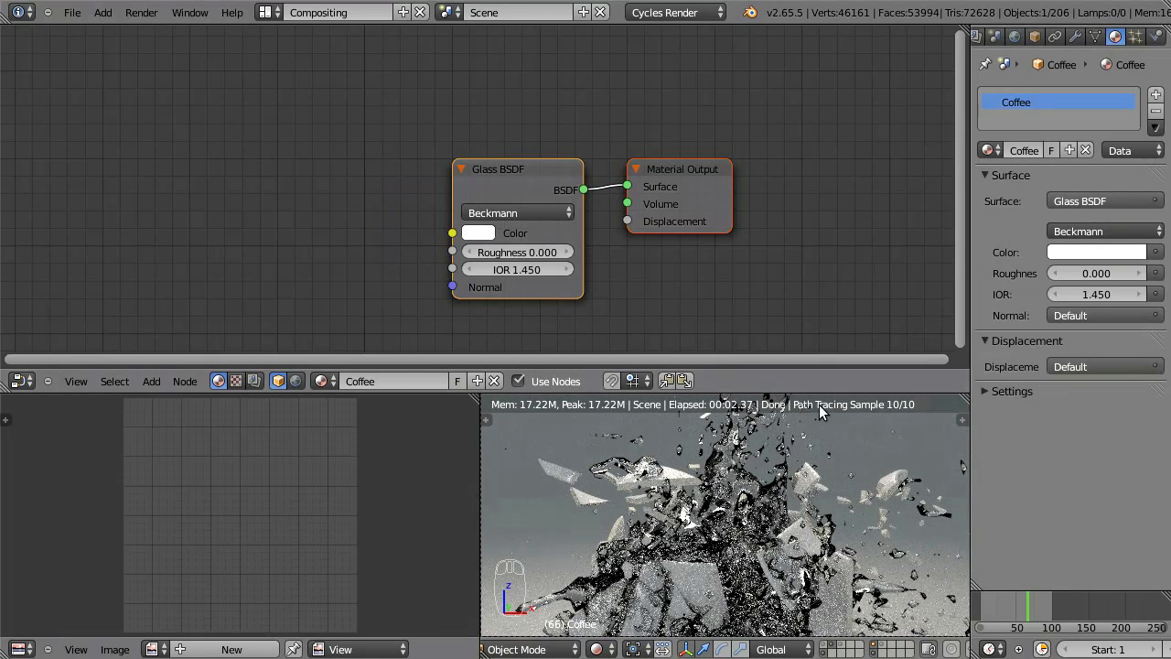
click(1094, 294)
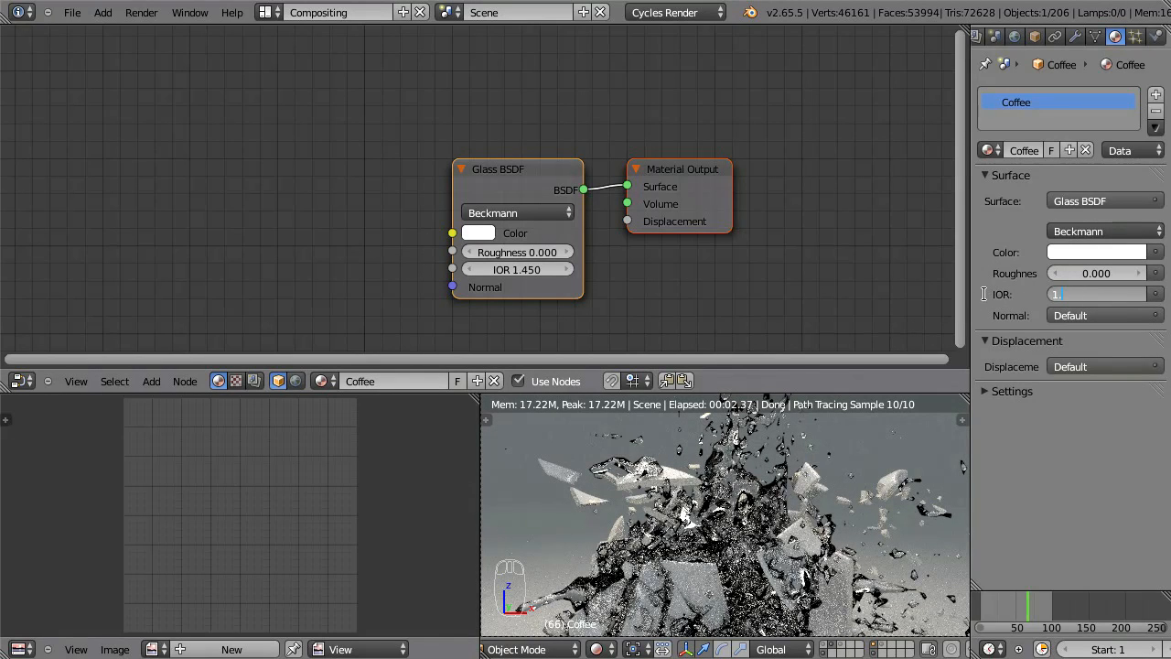
key(Return)
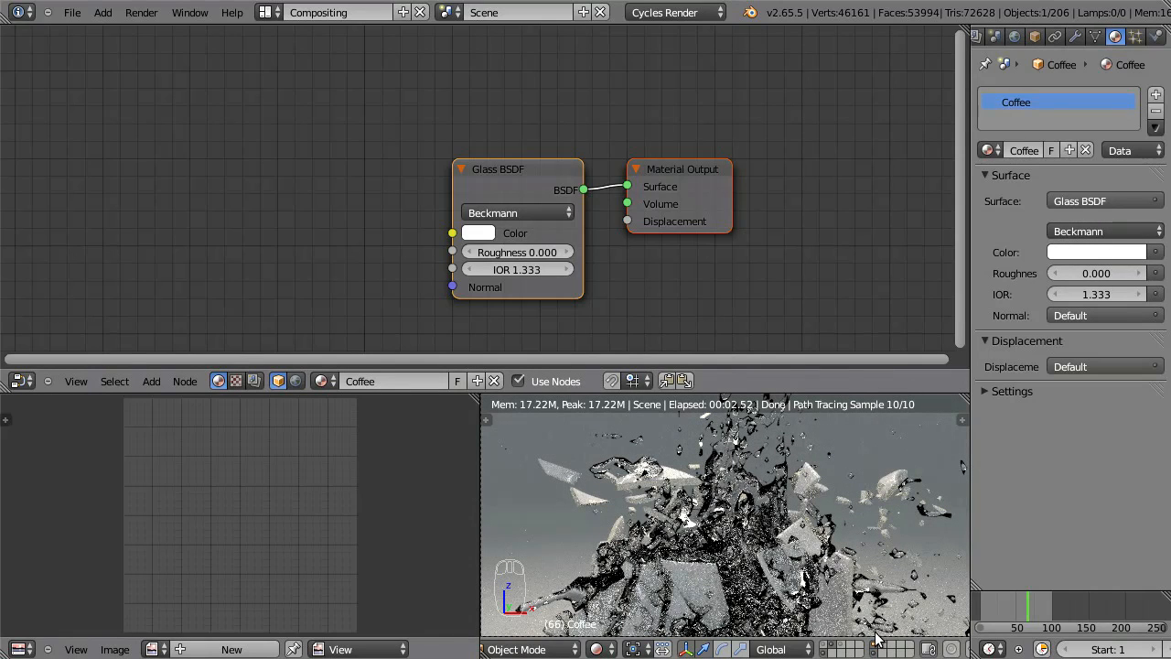
Replace the image editor with a wireframe 3D View, select the Coffee fluid domain there and set its viewport display to Final
right_click(741, 549)
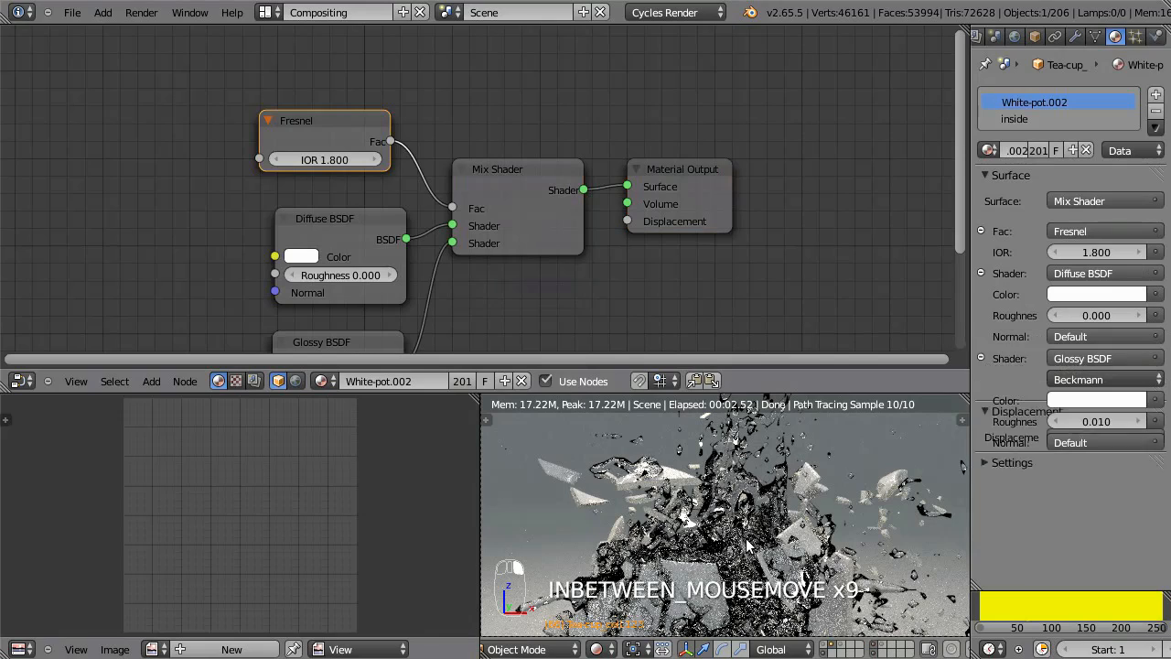
click(1155, 35)
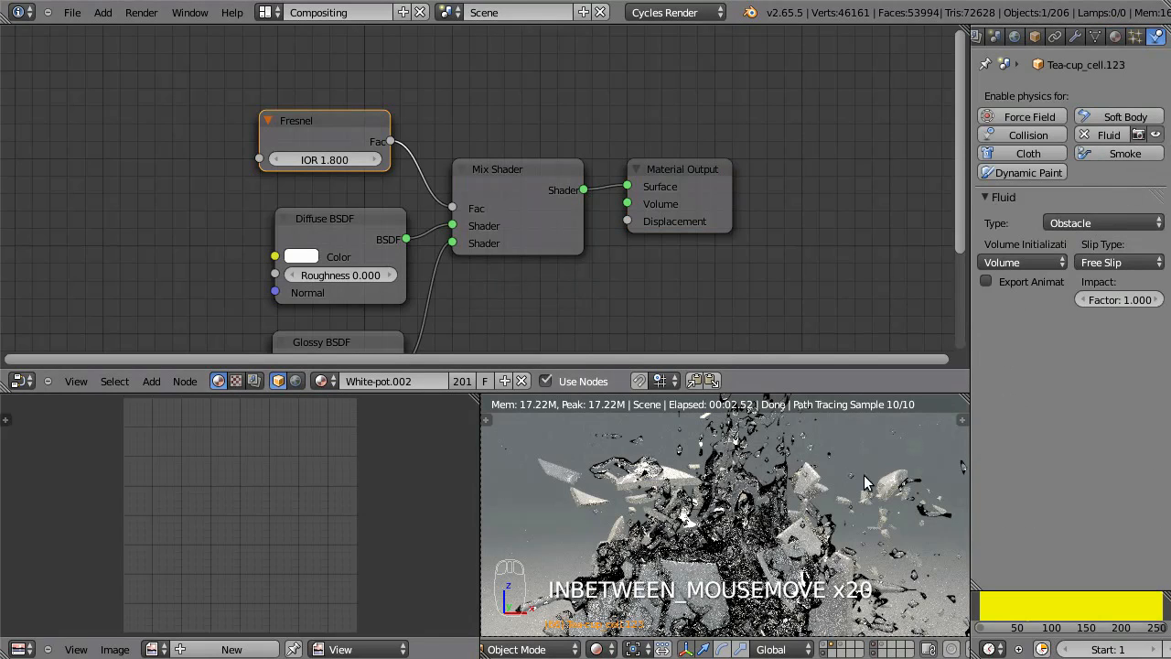
click(19, 650)
click(55, 627)
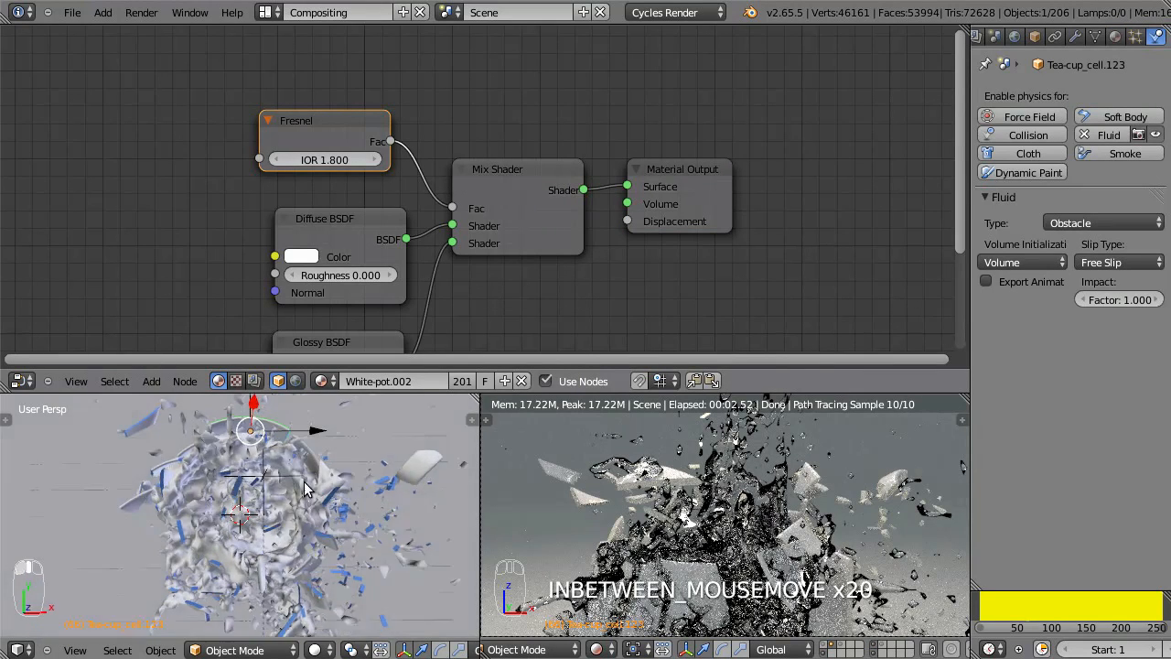
key(z)
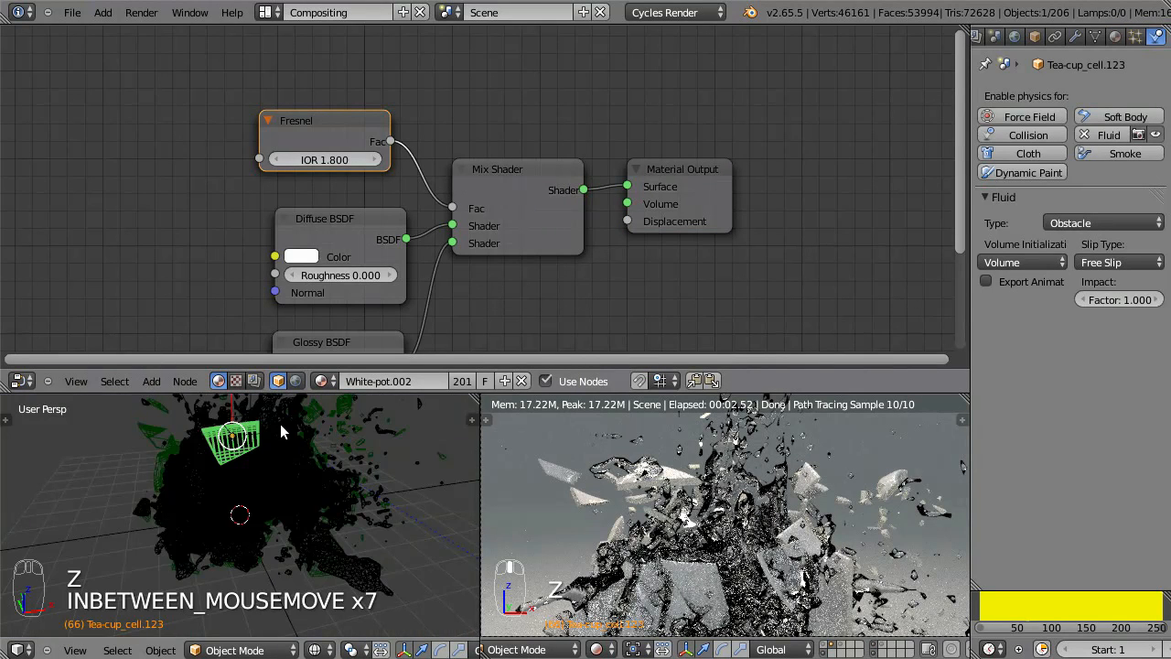
right_click(280, 423)
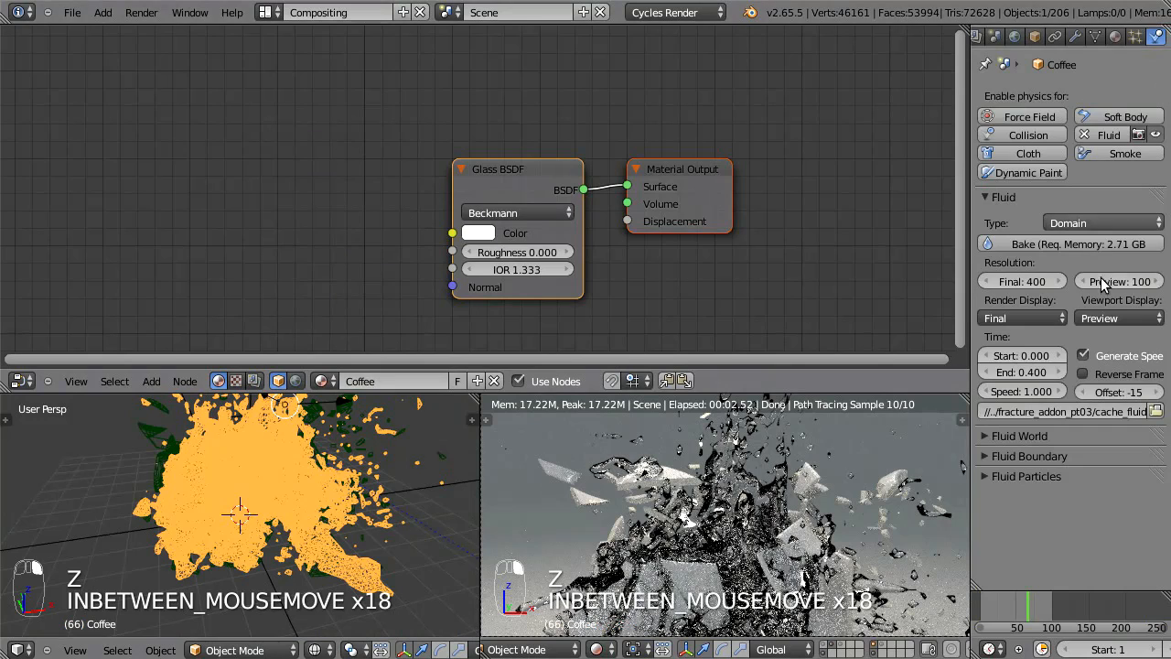
click(1140, 320)
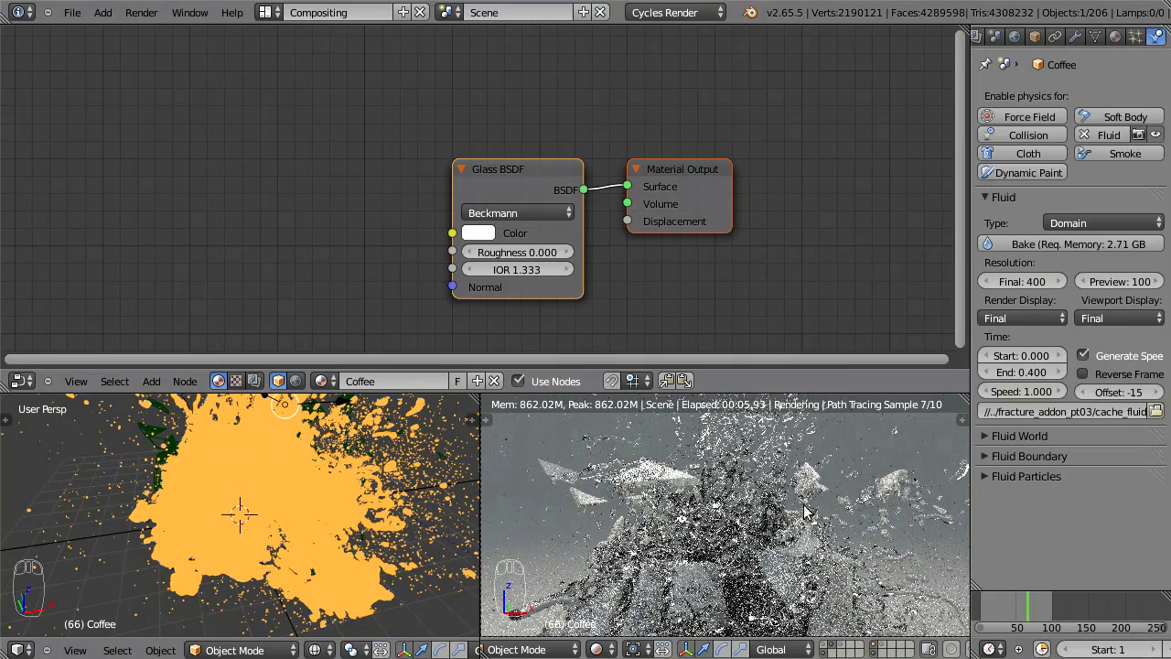
Set the preview samples to 0 in the render sampling settings and enlarge the two 3D viewports
drag(970, 68, 911, 79)
click(952, 36)
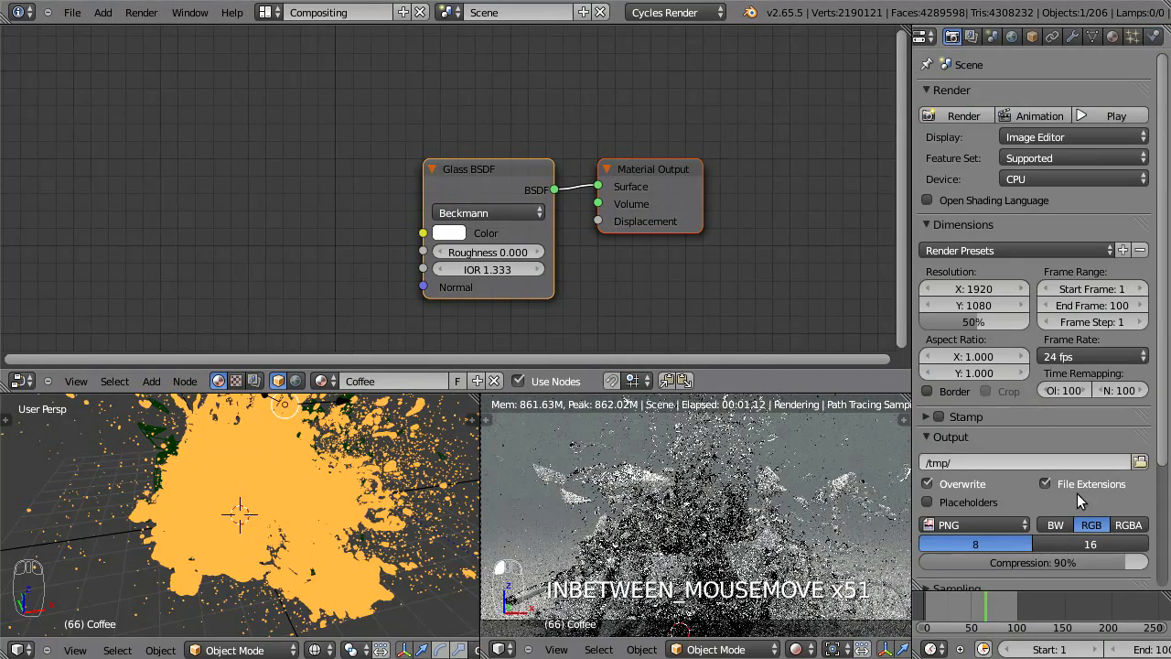
scroll(1017, 430, down, 5)
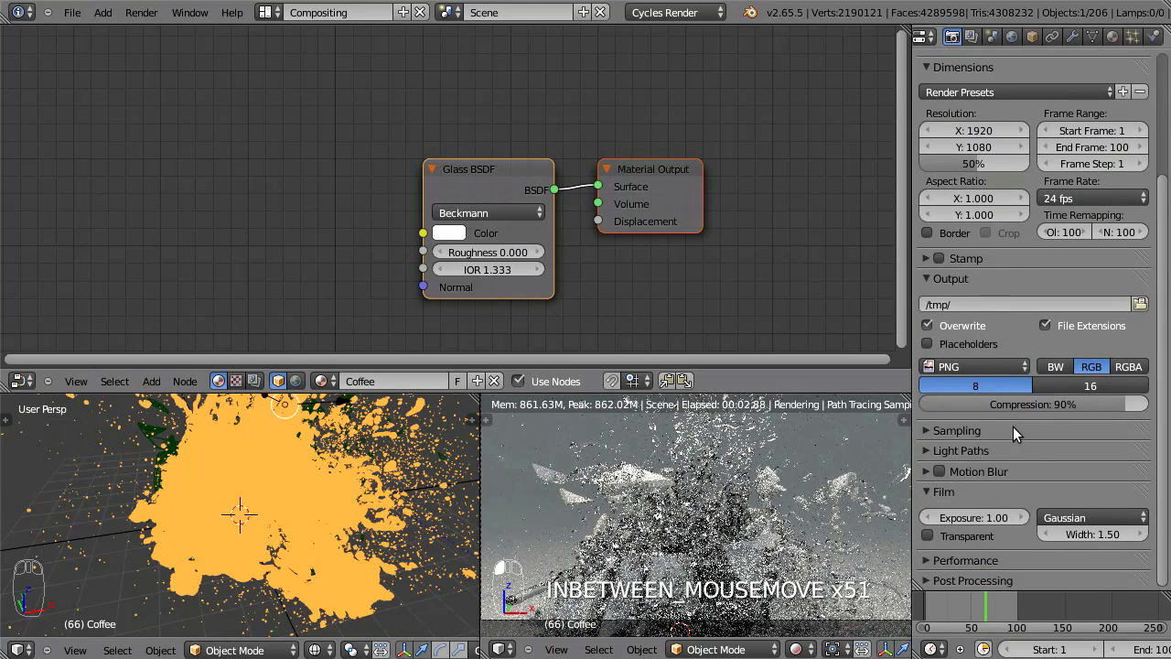
click(988, 426)
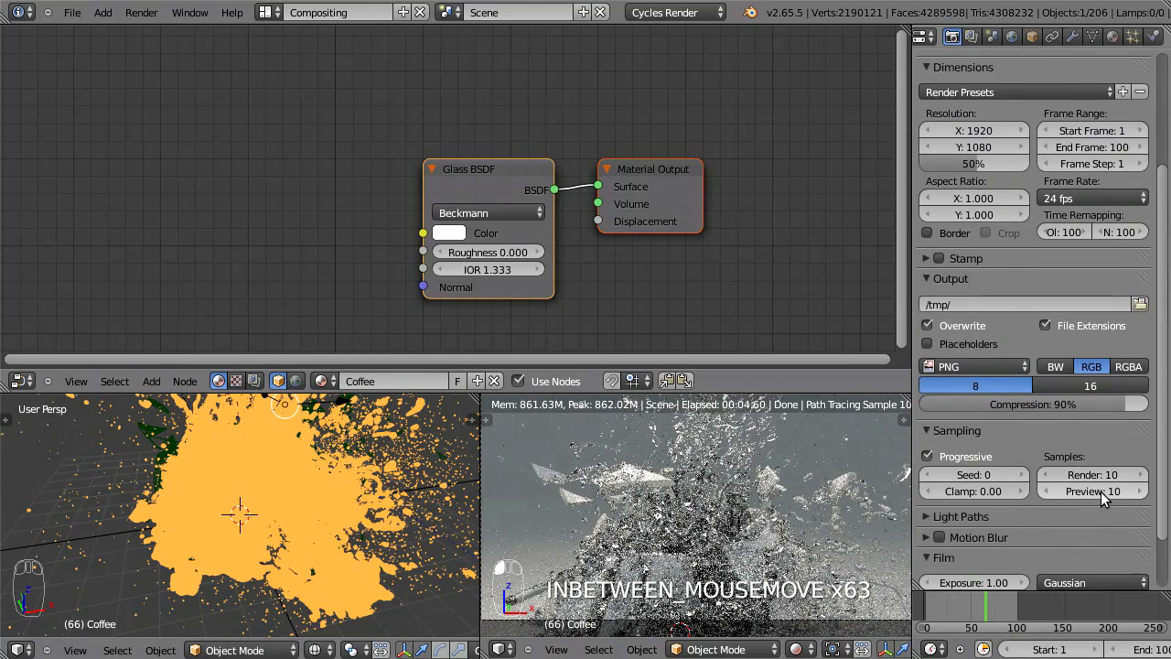
drag(1097, 495, 961, 492)
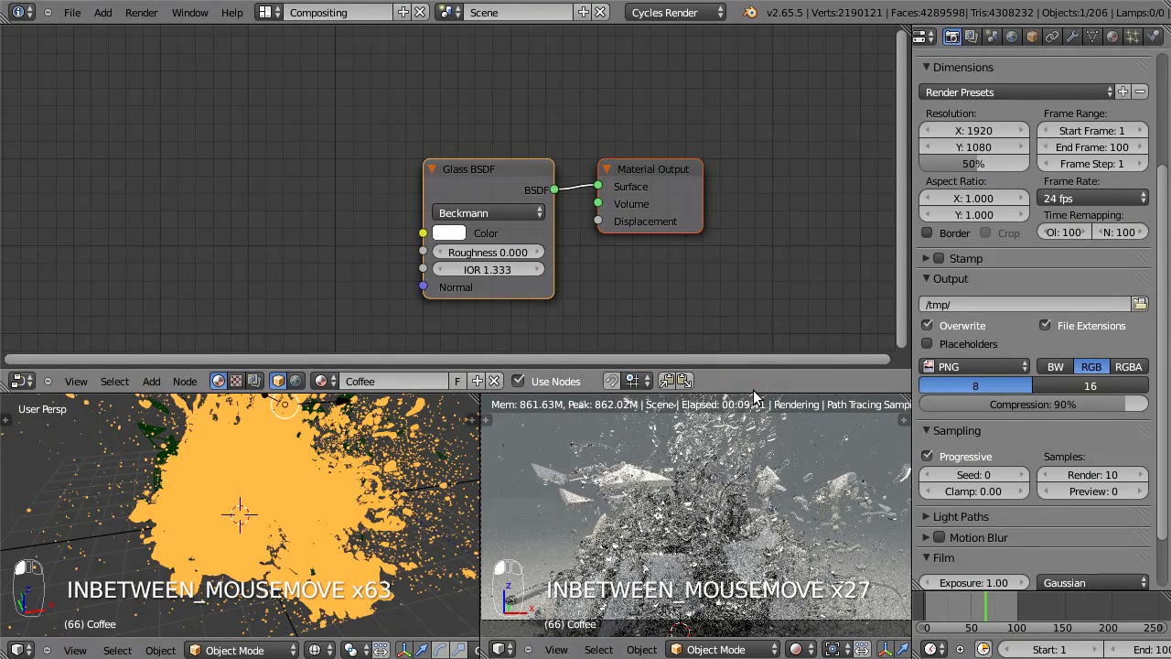
drag(756, 379, 755, 323)
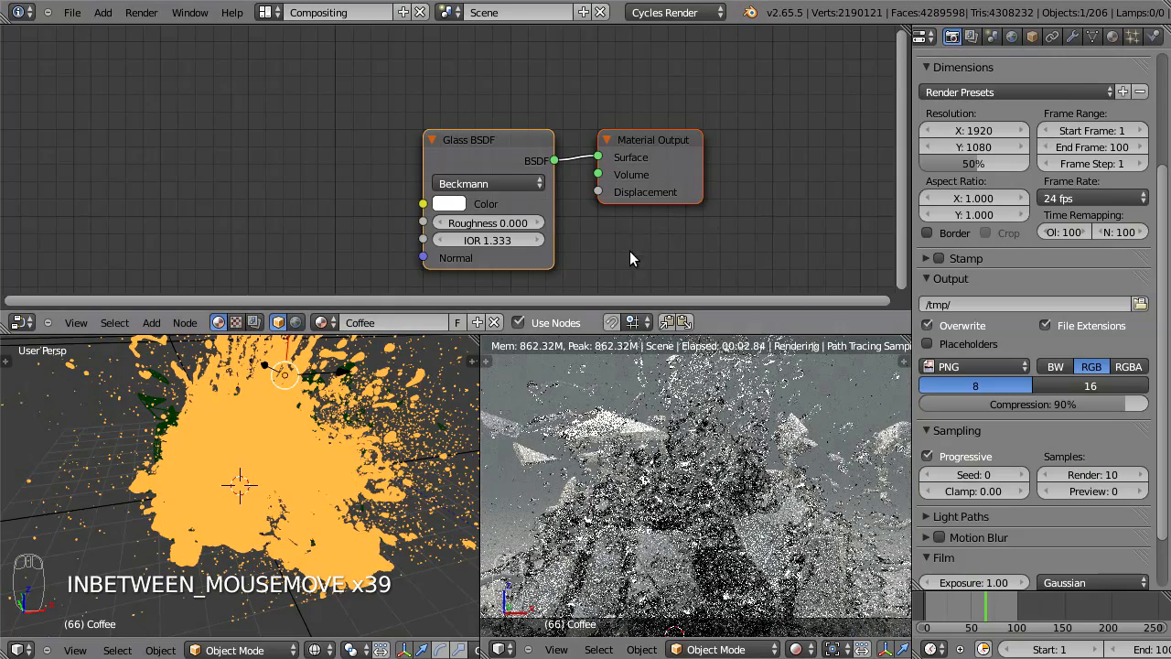
Move the Glass BSDF and Material Output nodes farther right to free space for new nodes before them
key(g)
click(781, 232)
key(a)
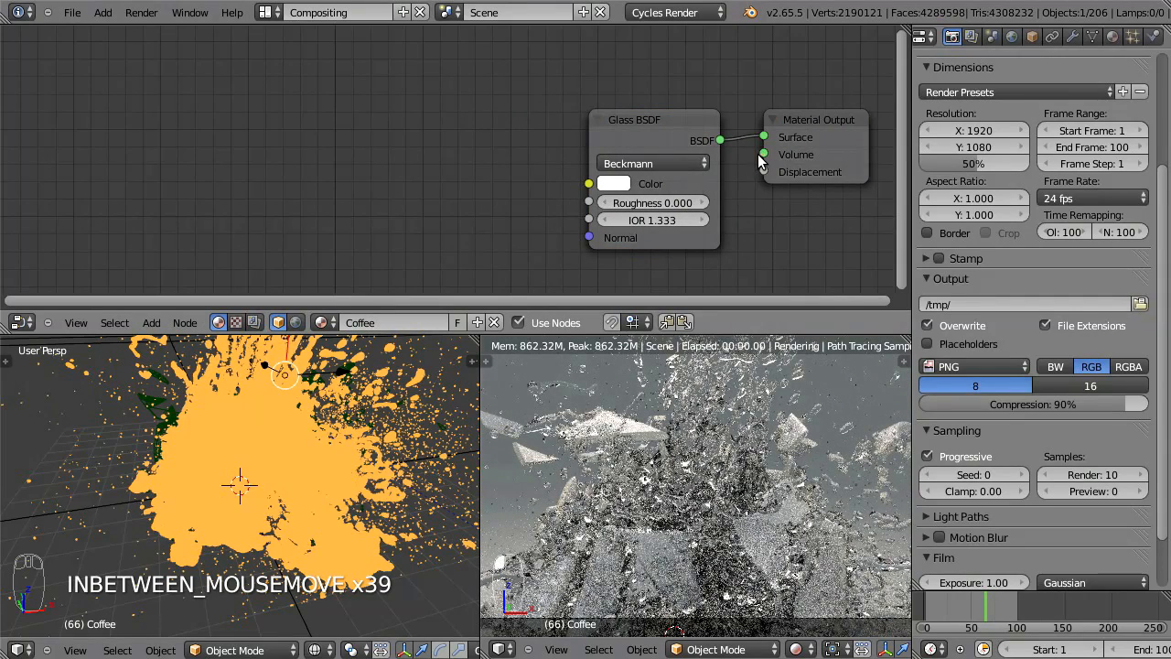
drag(760, 158, 736, 163)
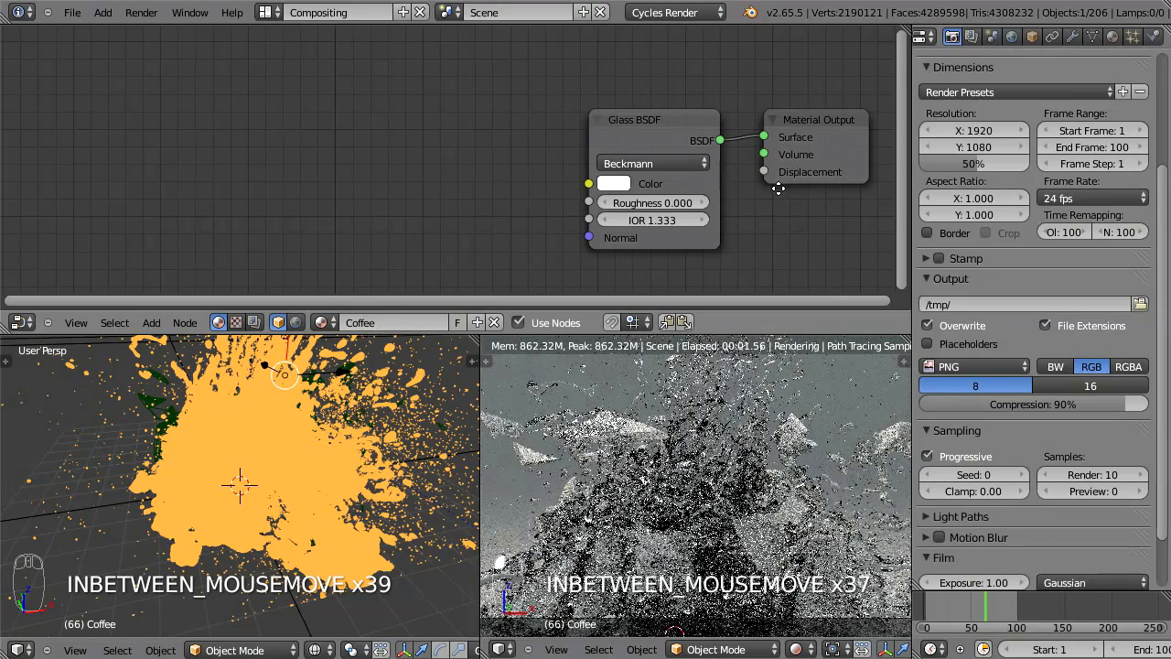
middle_drag(665, 235, 680, 219)
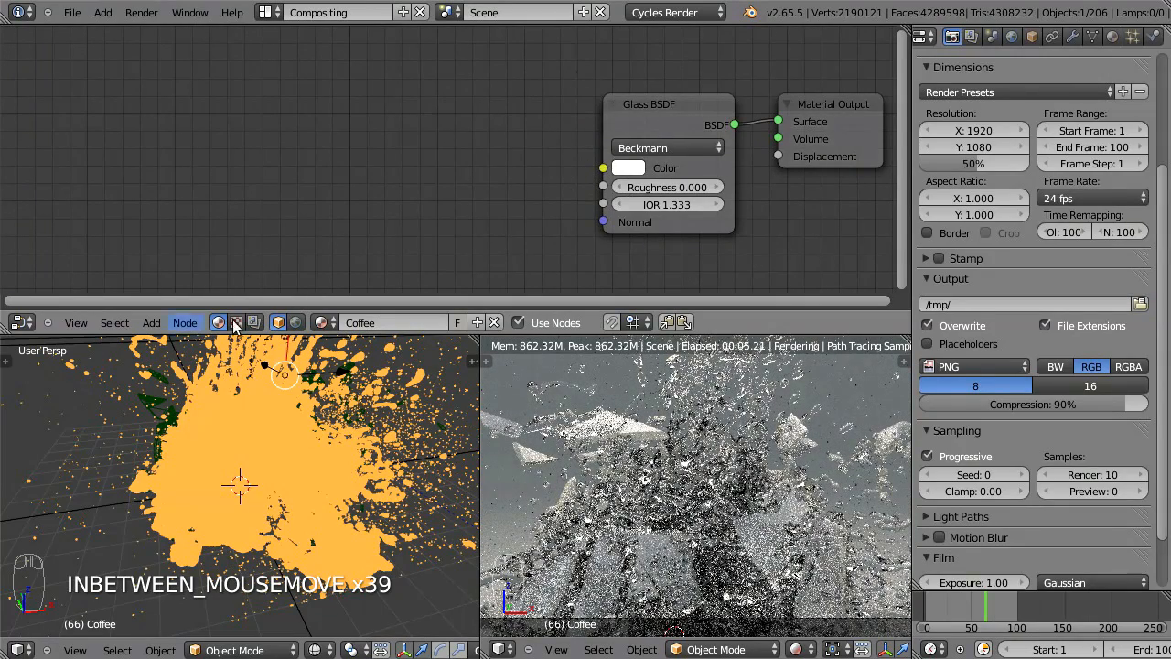
Switch to the web browser and examine the BlenderDiplom tutorial page about absorption in Cycles, including its chess piece examples
key(alt+Tab)
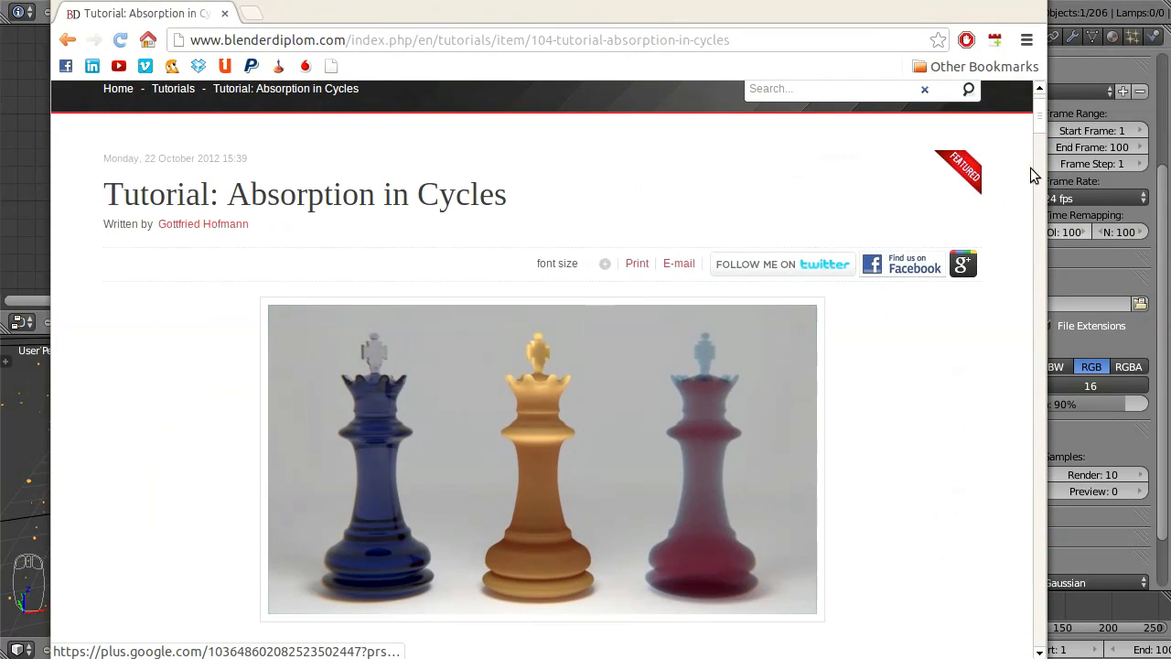
scroll(1034, 137, up, 2)
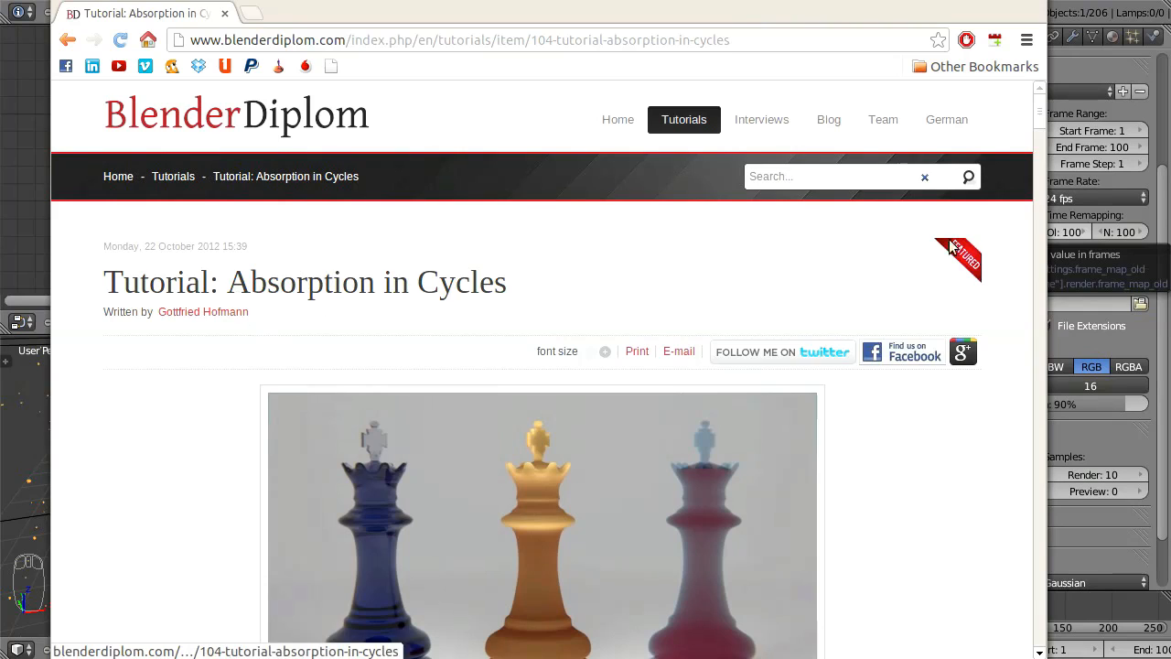
click(1047, 113)
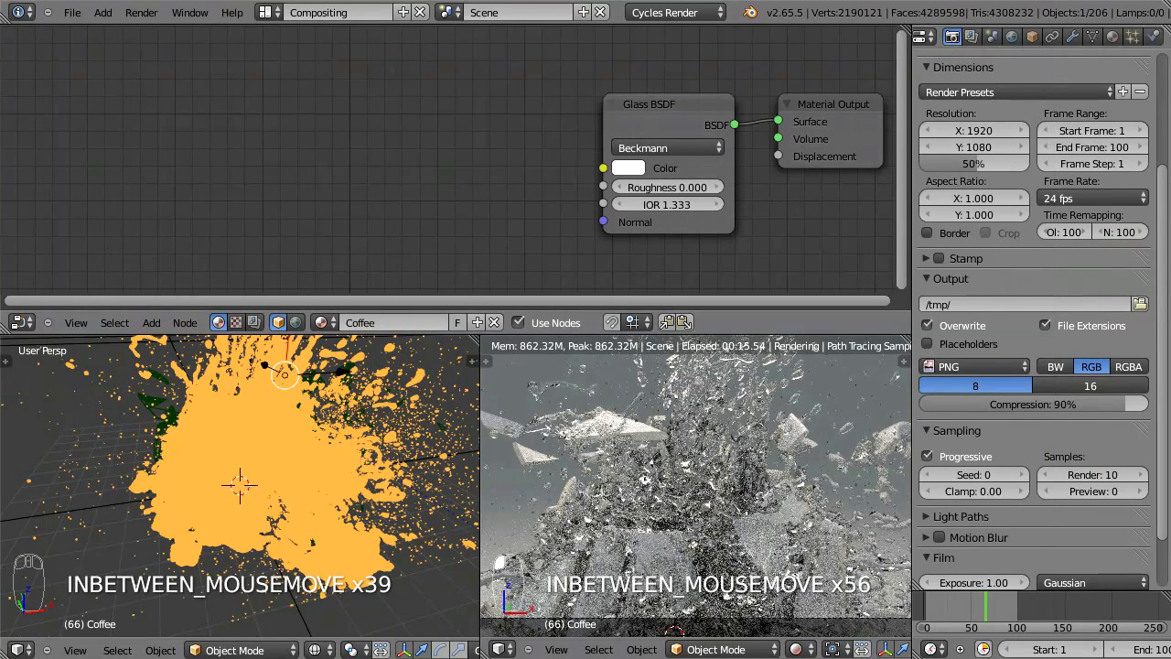
key(alt+Tab)
drag(1044, 107, 1042, 151)
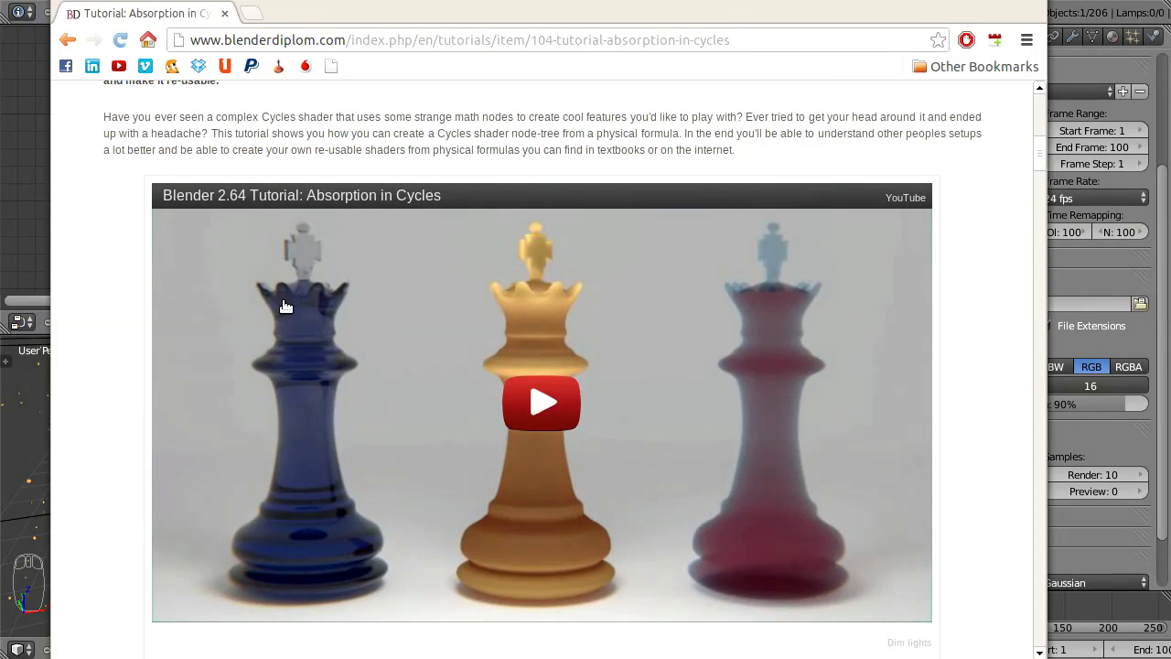
drag(1039, 151, 1042, 119)
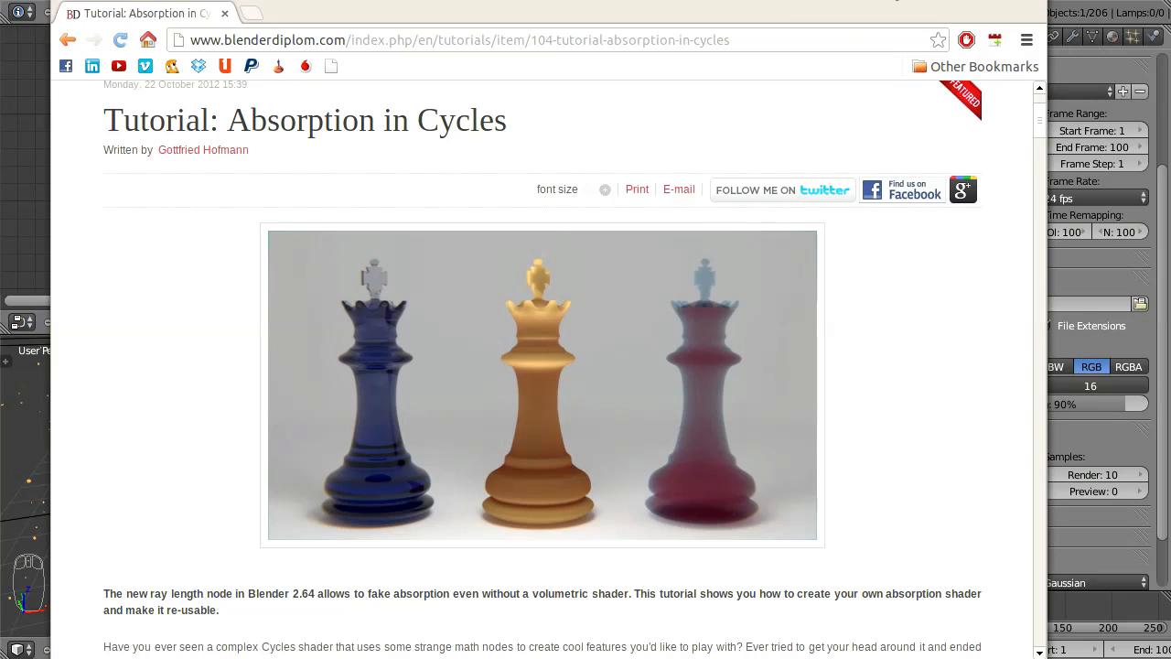
click(892, 1)
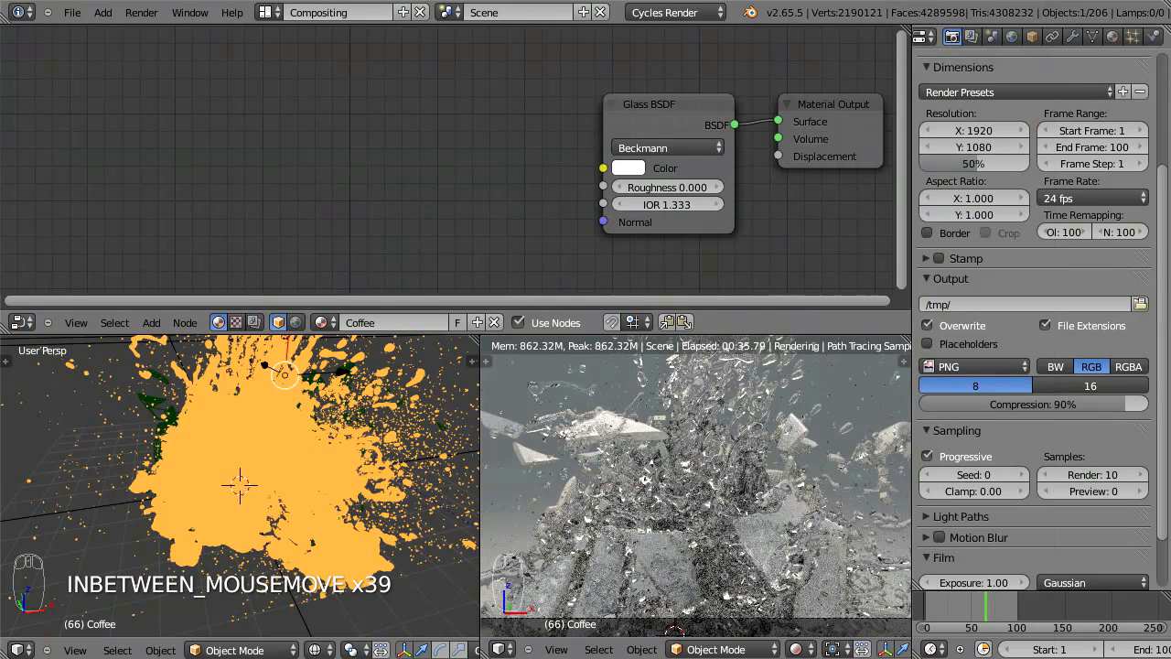
click(1, 183)
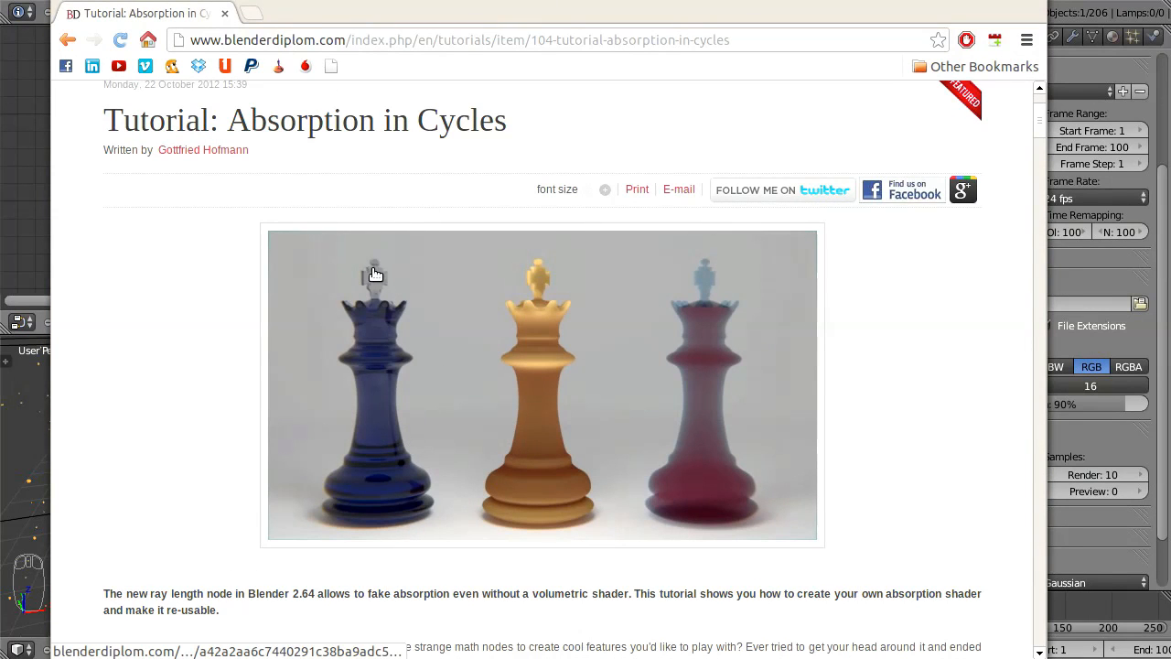
drag(1040, 120, 1042, 154)
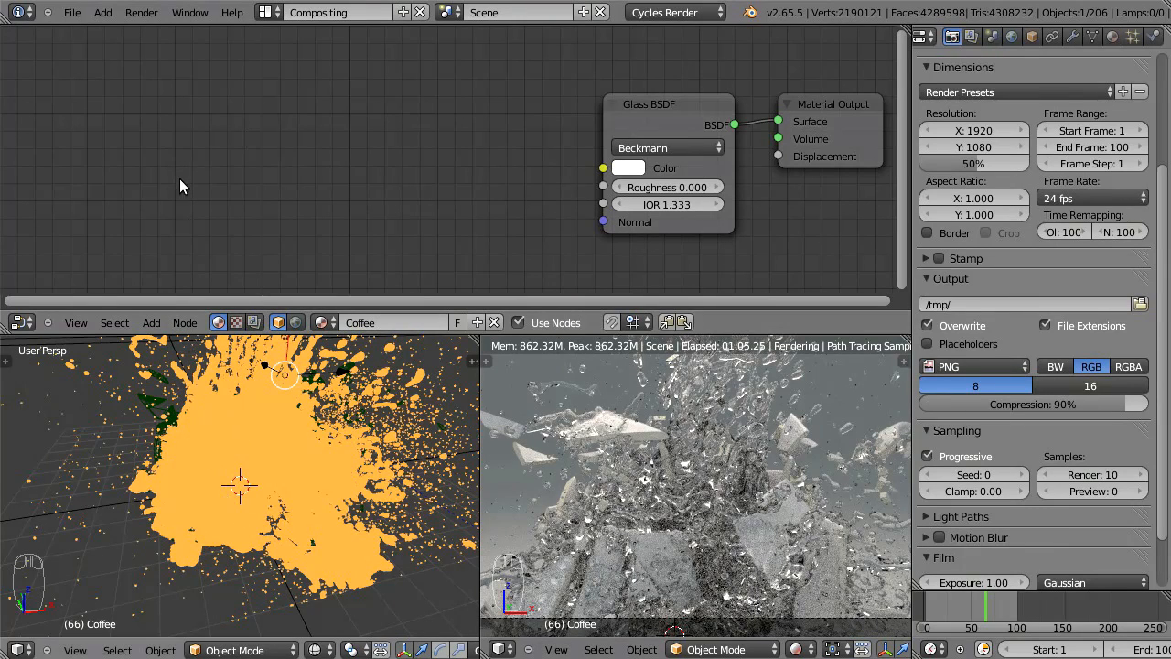
Add a Separate RGB node in the empty area well before the Glass BSDF in Blender's Coffee material
key(shift+a)
mouse_move(145, 262)
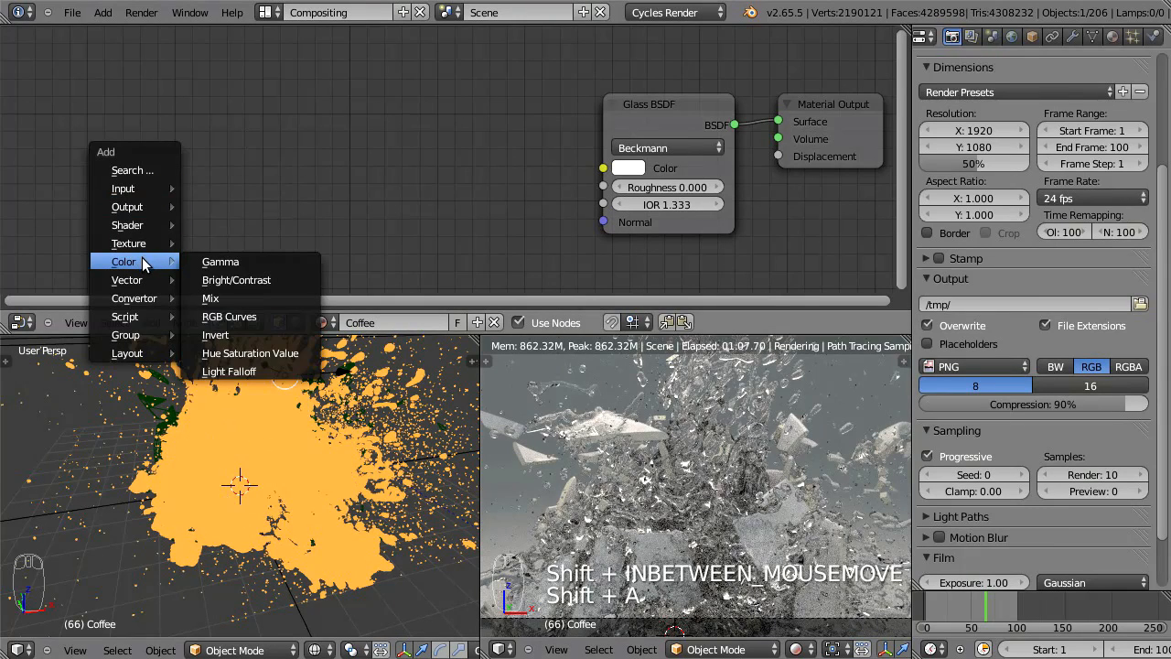
mouse_move(139, 300)
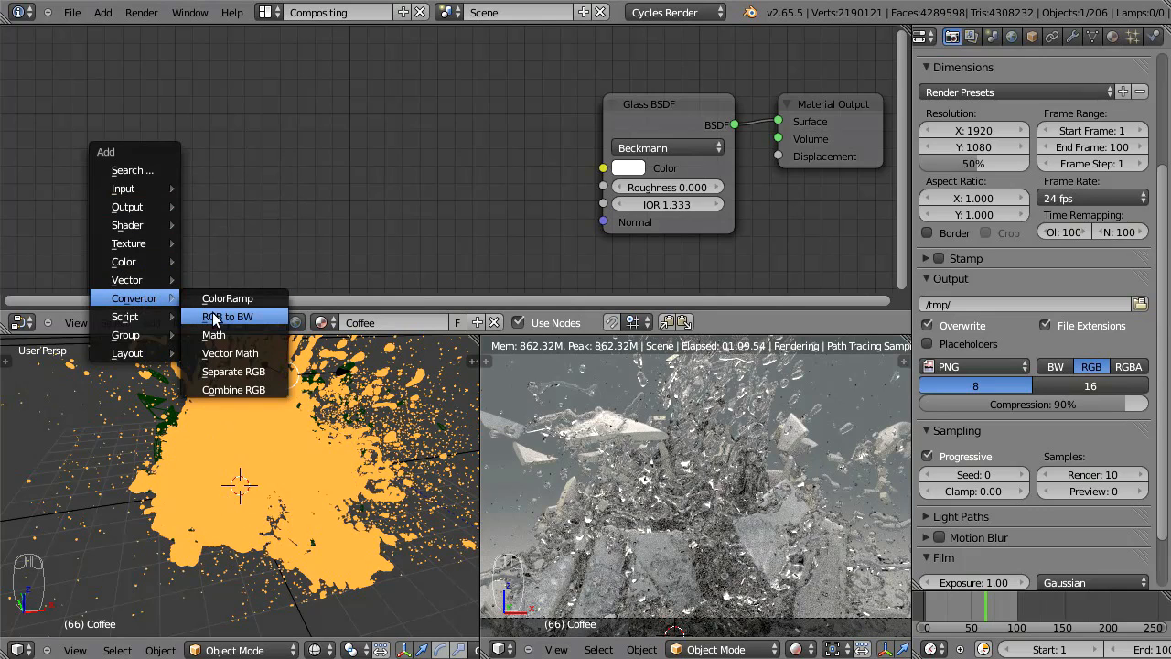
click(234, 372)
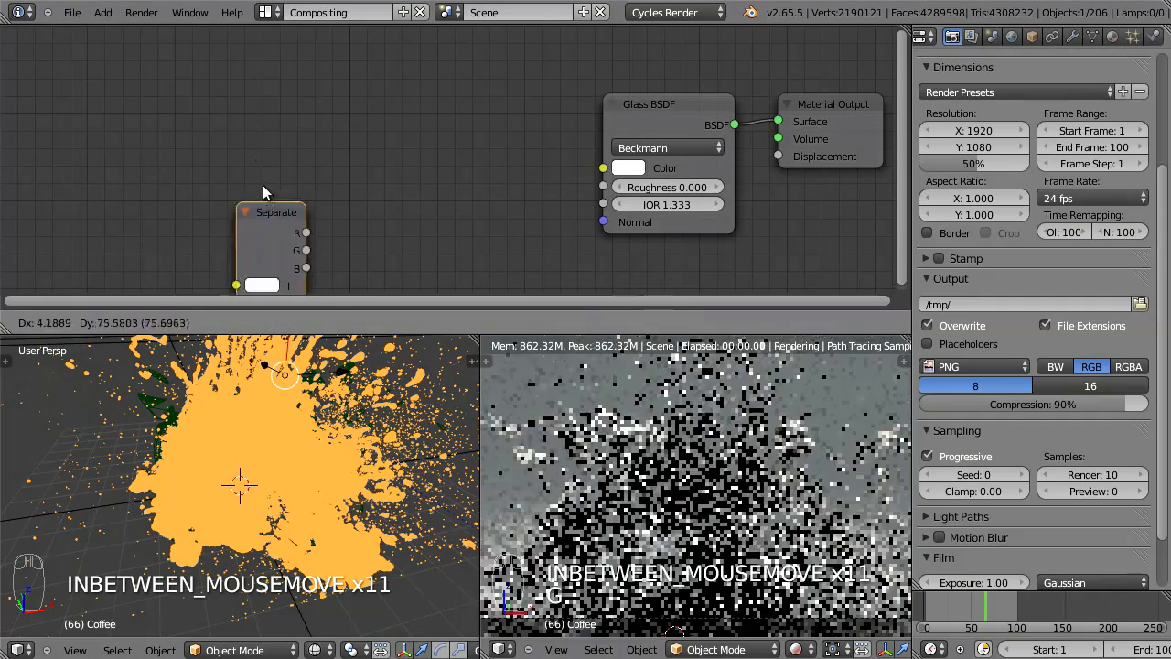
click(220, 128)
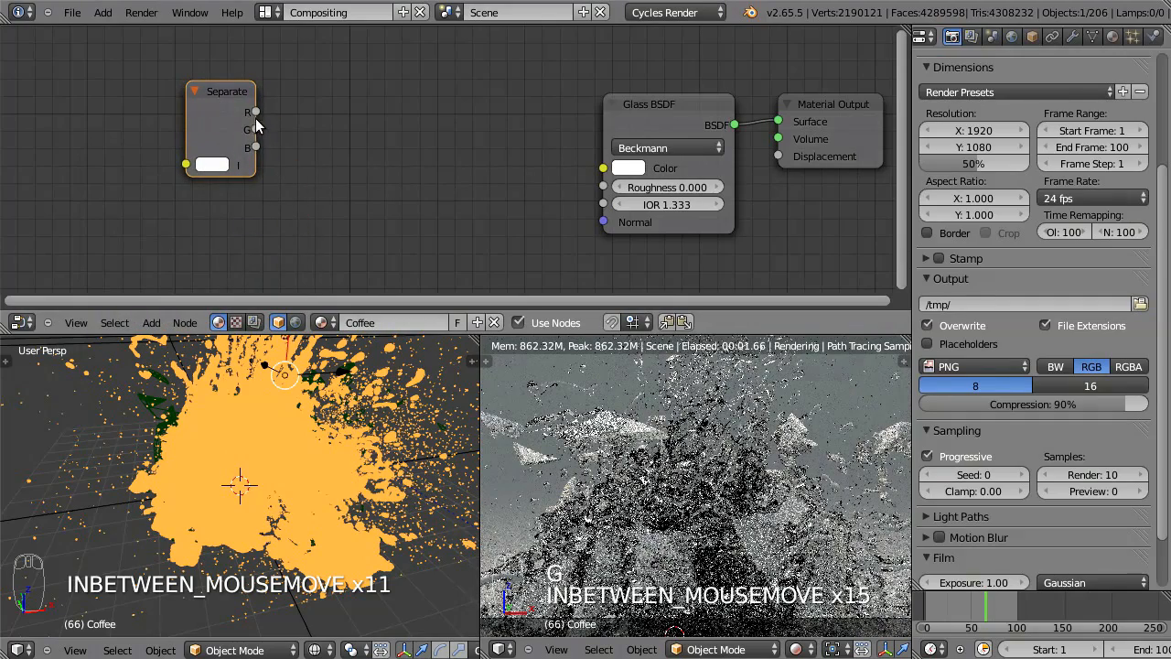
Make a new node group from the Separate RGB node and name it RGB Absorption
key(ctrl+g)
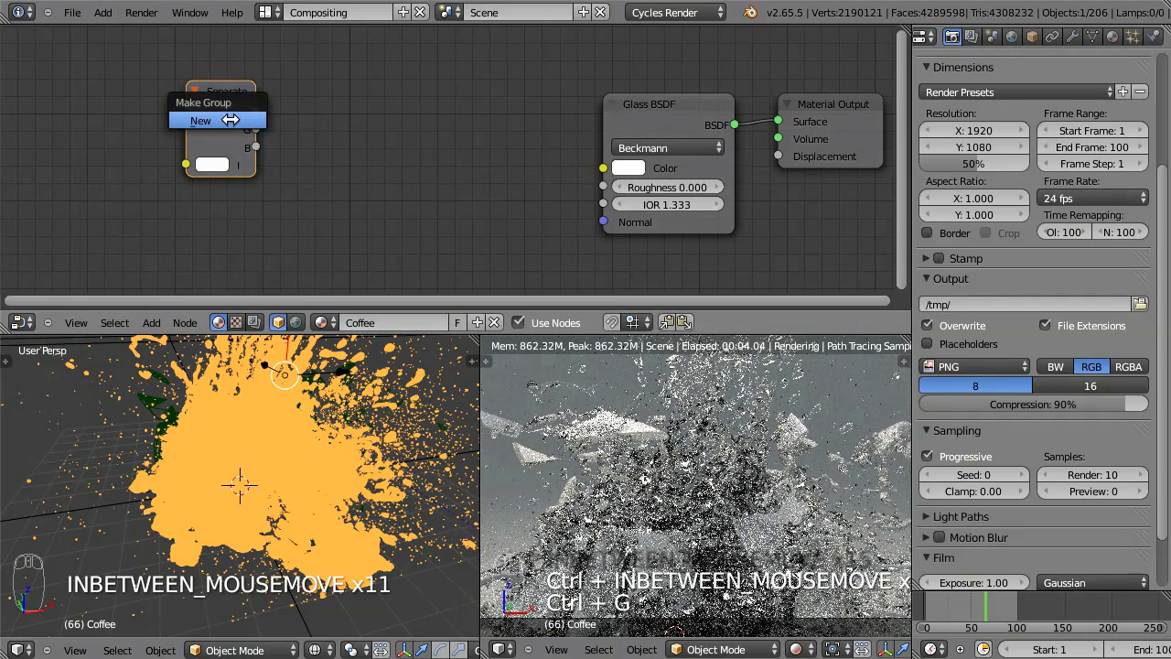
click(228, 122)
click(202, 53)
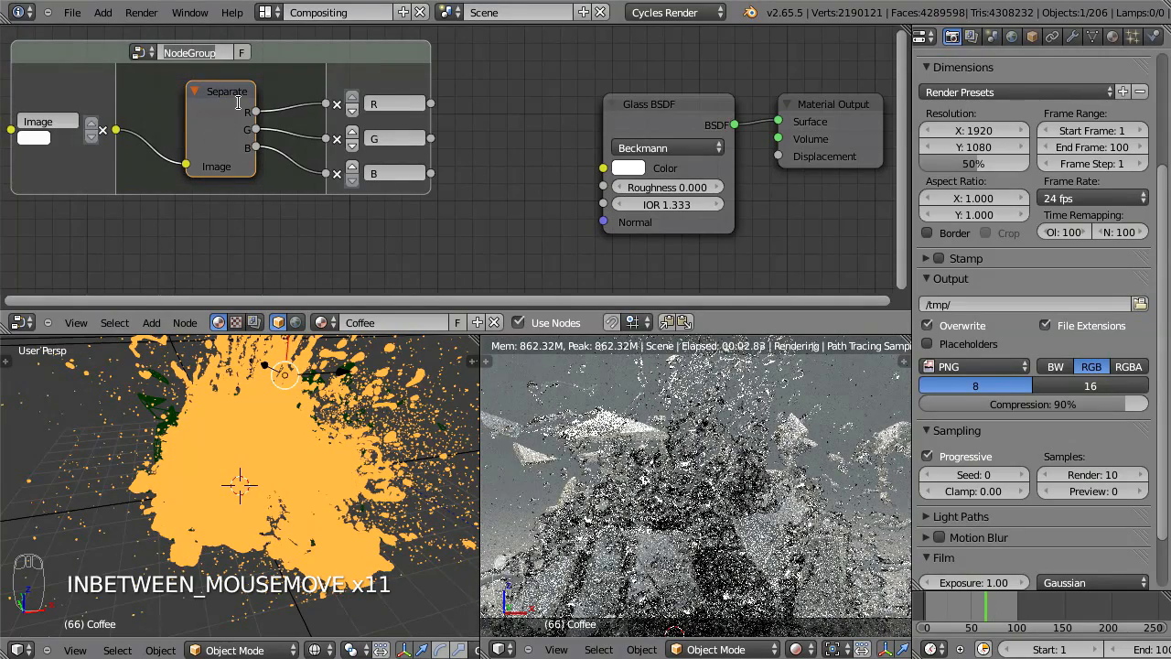
text(RG)
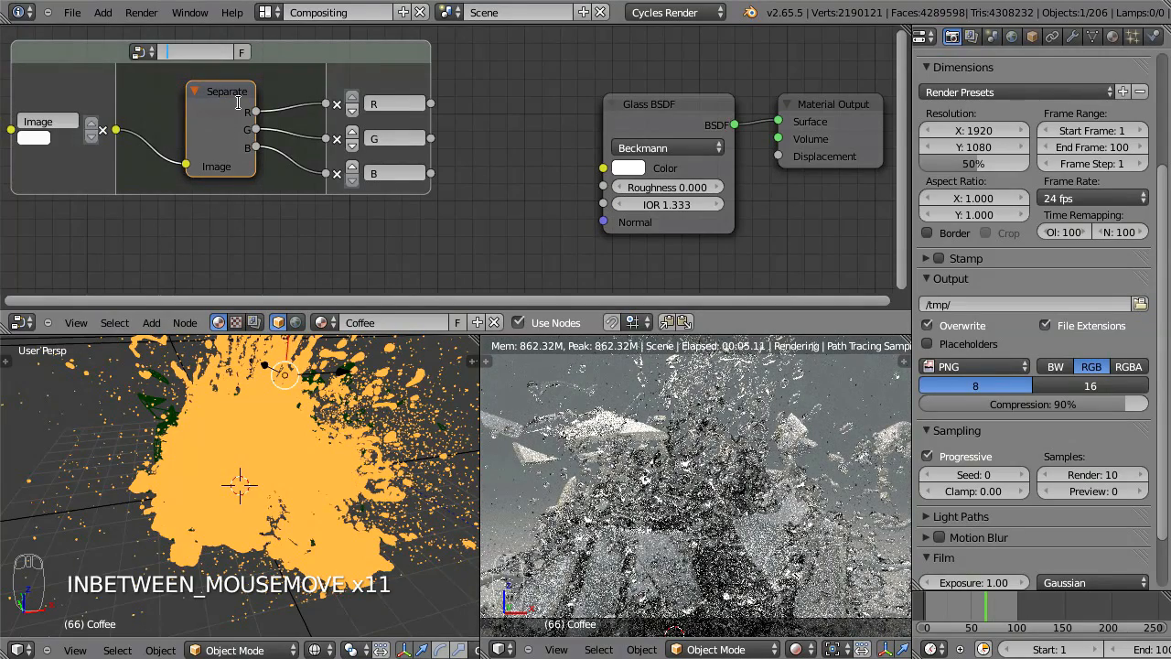
text(B Ab)
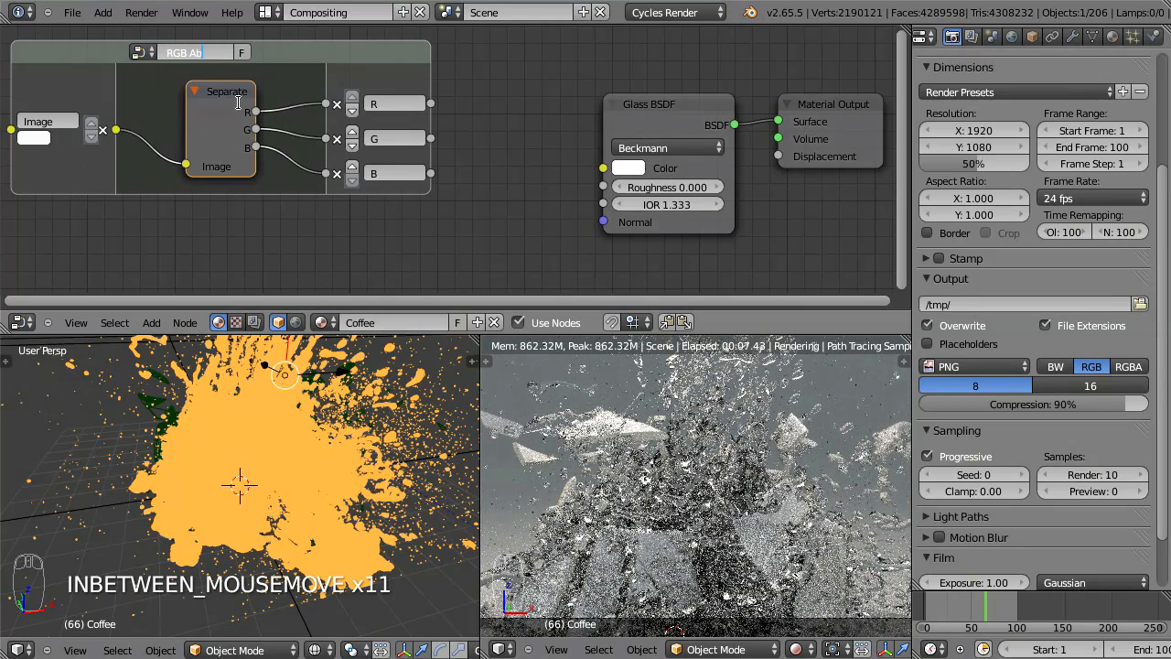
text(sorption)
key(Return)
Rename the group's Image input to Color and remove its R, G and B outputs
drag(394, 66, 469, 98)
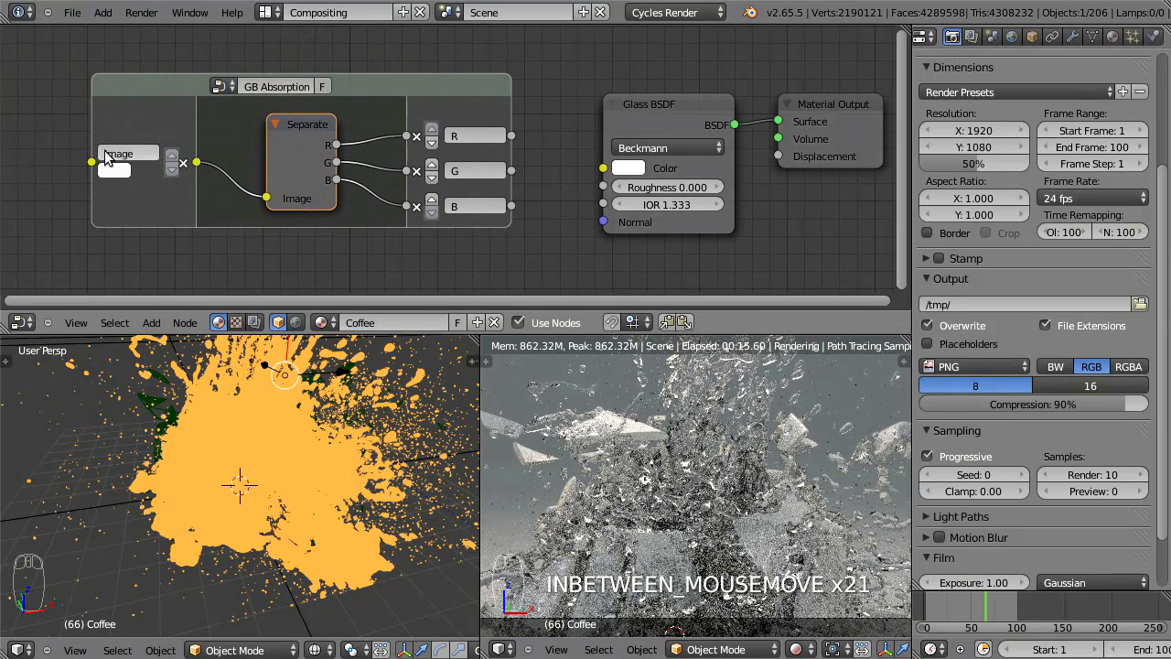
double_click(143, 155)
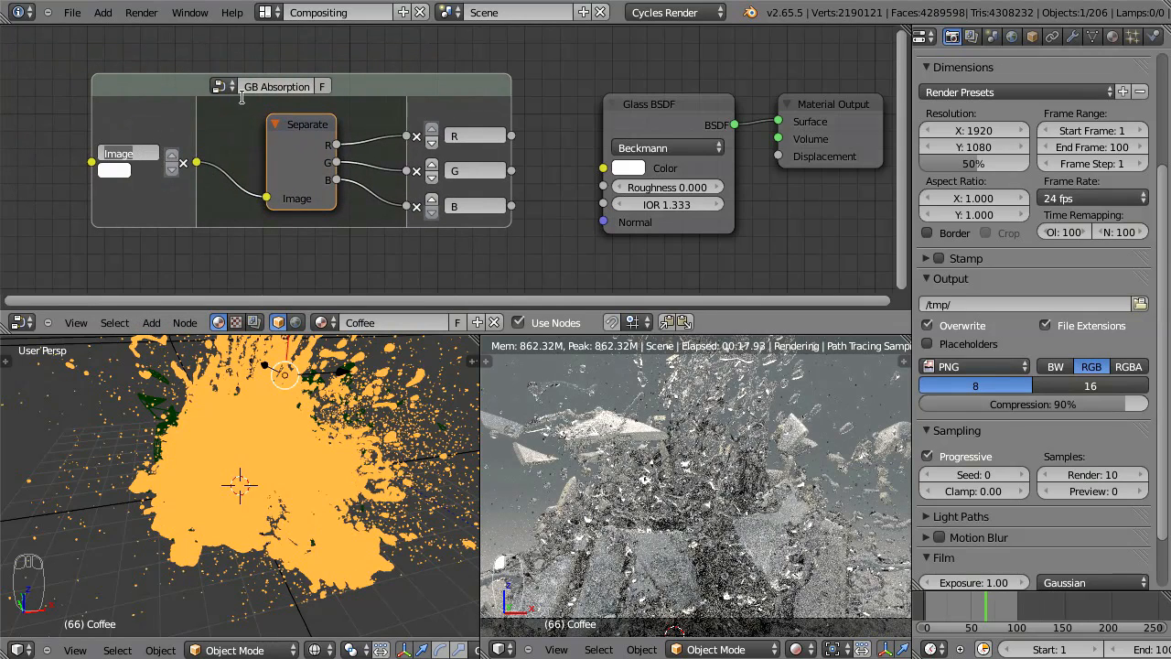
text(Color)
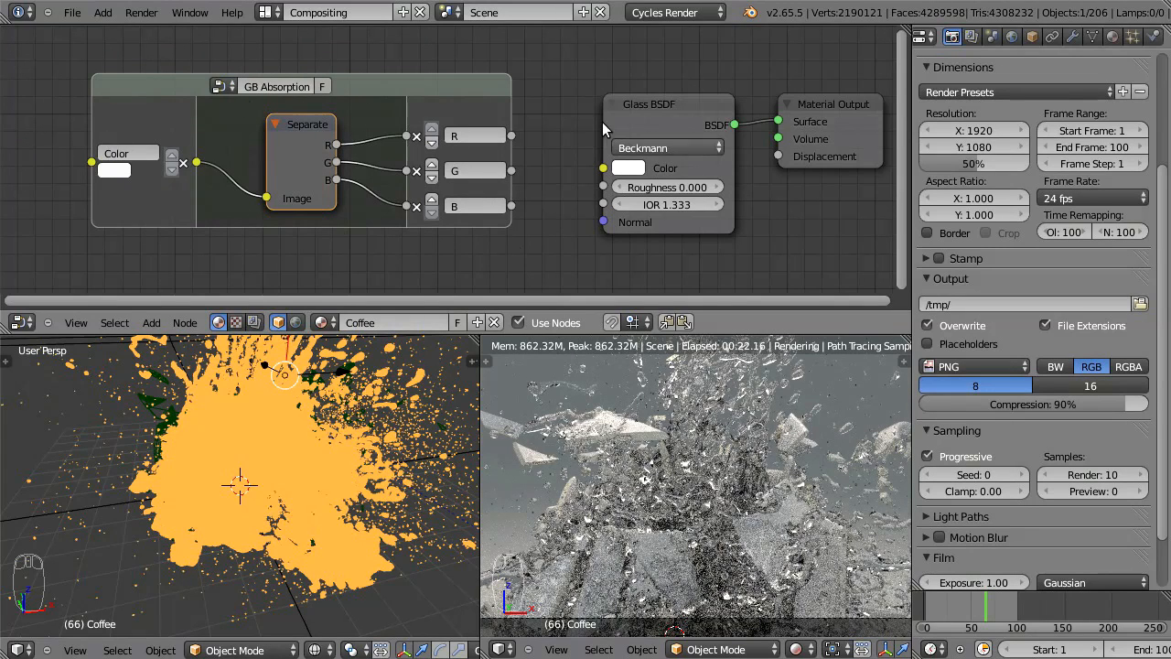
click(416, 135)
click(417, 154)
click(416, 171)
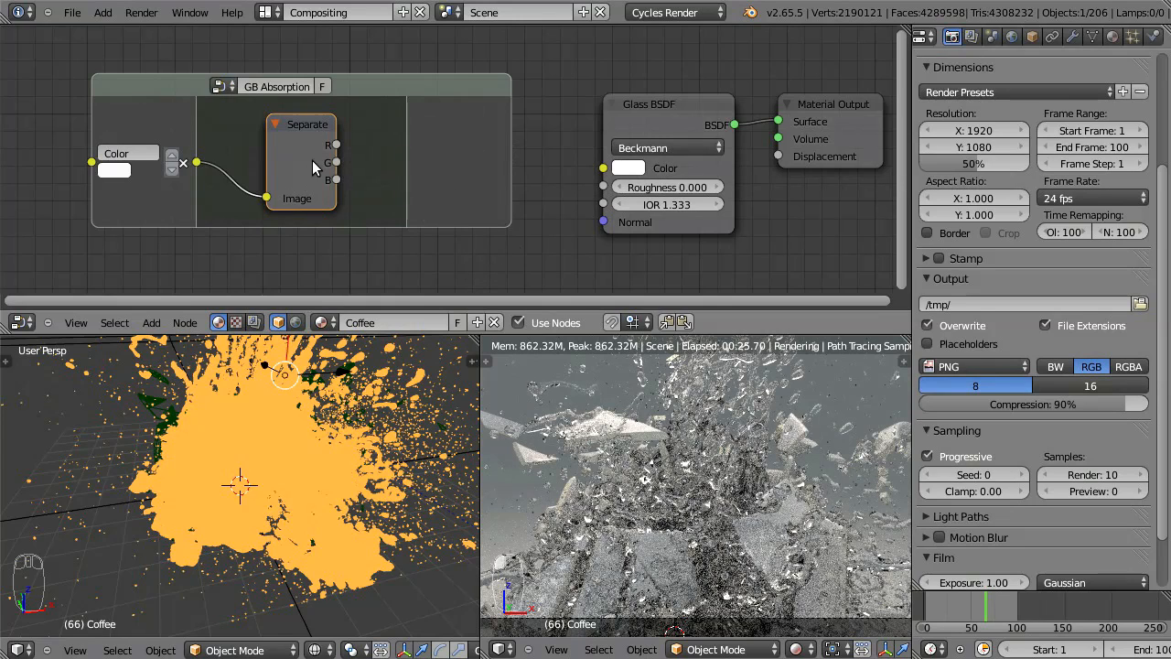
Shift the absorption group away from the Glass BSDF and enlarge the node editor in height and width
key(g)
click(276, 125)
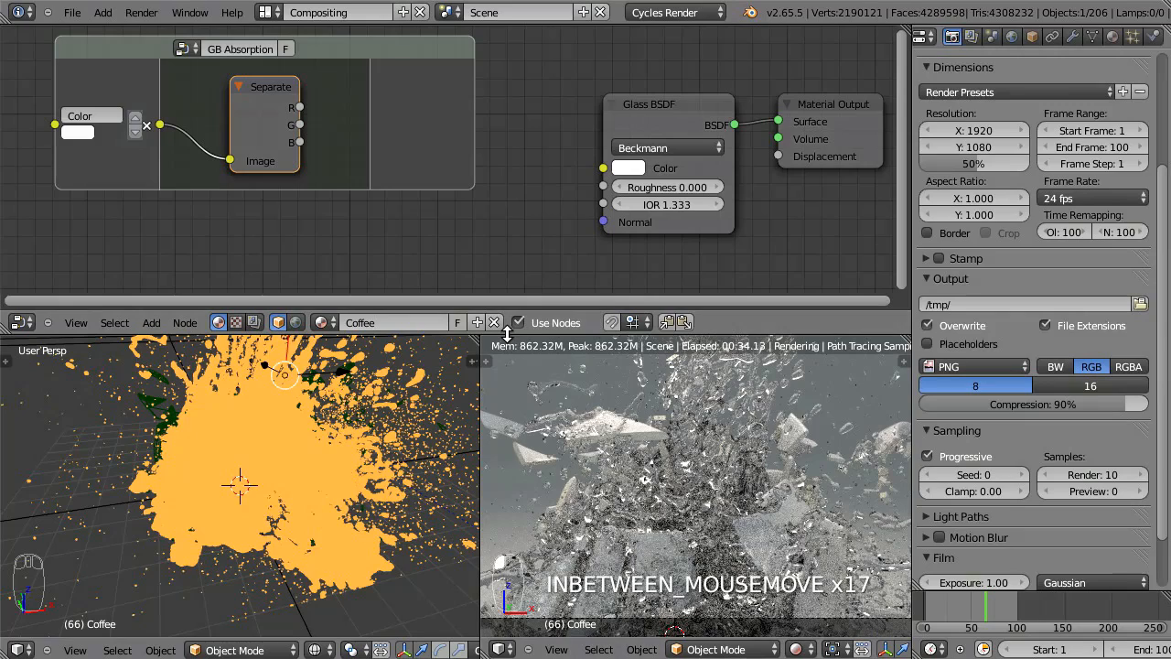
drag(513, 363, 521, 449)
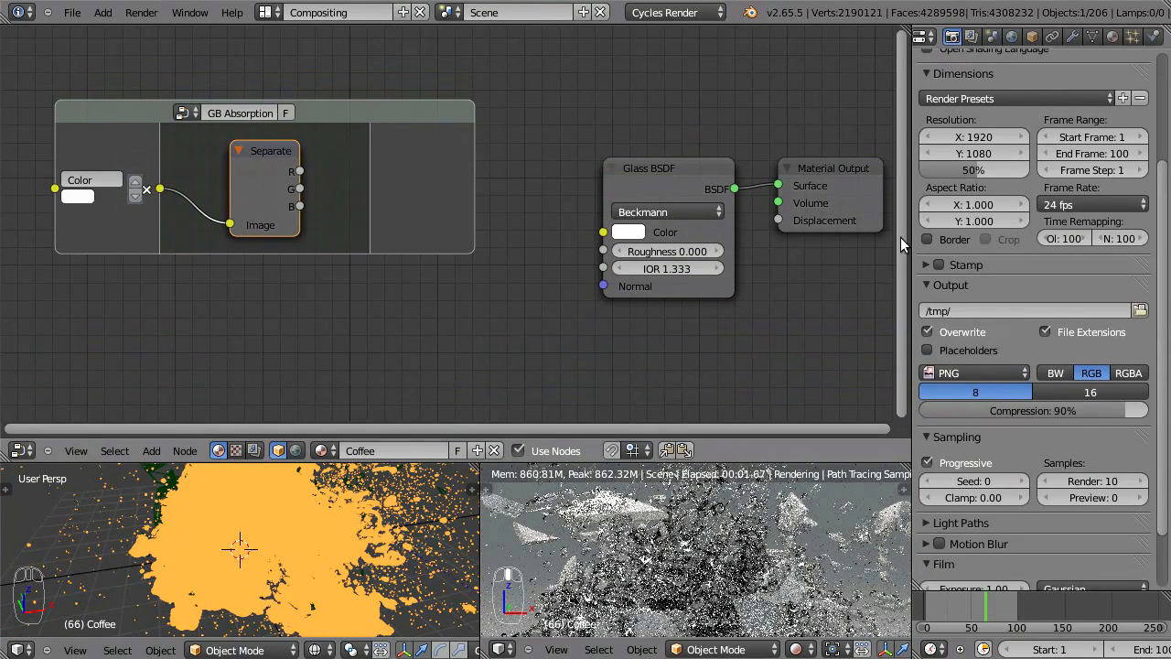
drag(912, 239, 948, 239)
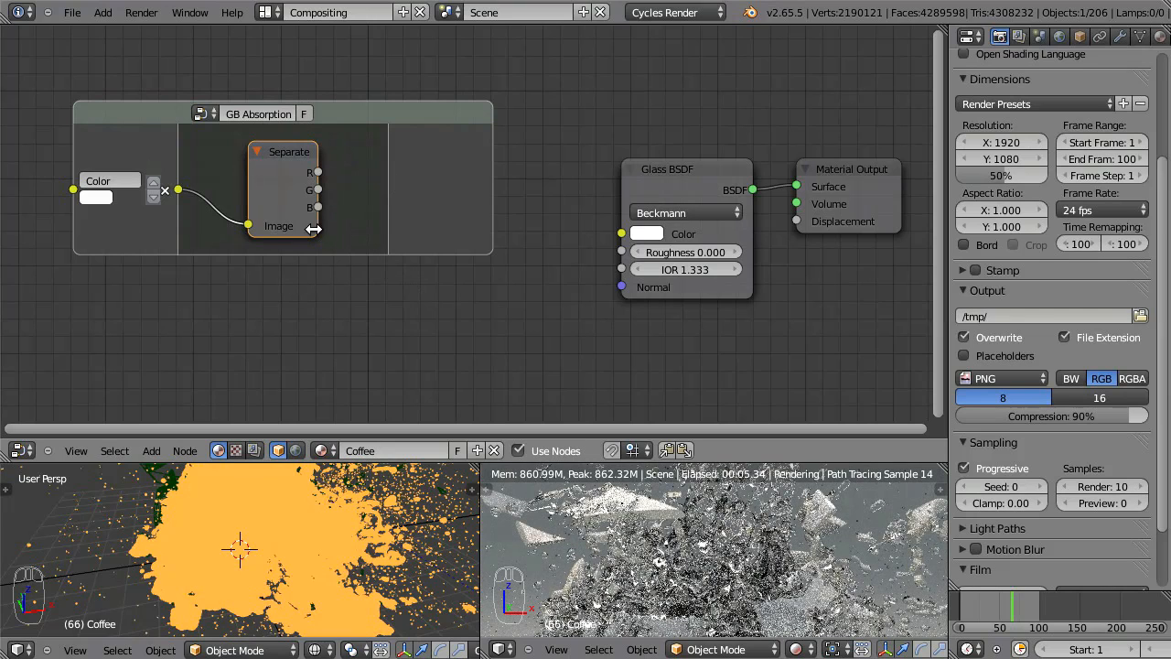
Add a Light Path node inside the absorption group and place it directly below the Separate RGB node
key(shift+a)
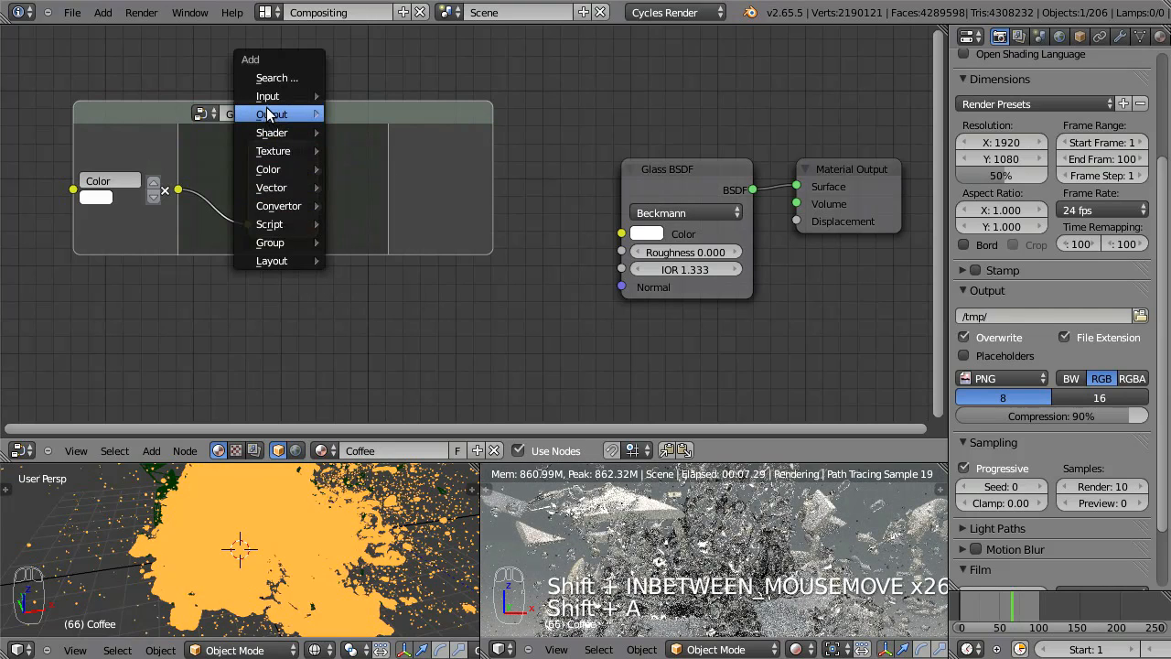
mouse_move(263, 116)
mouse_move(275, 95)
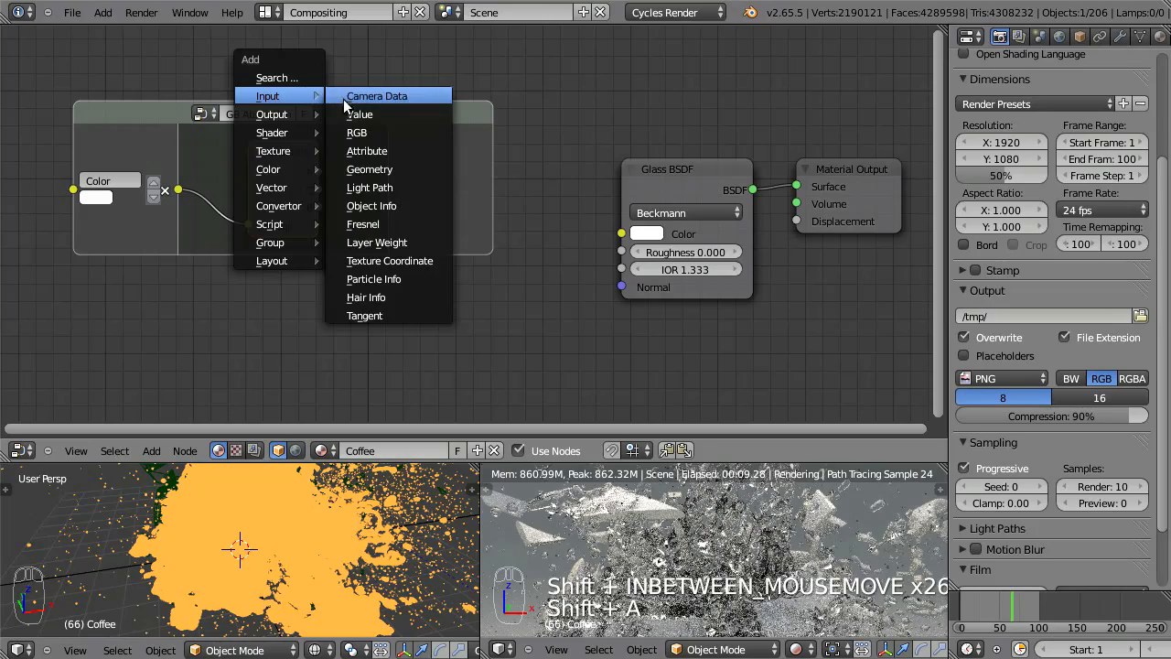
click(388, 187)
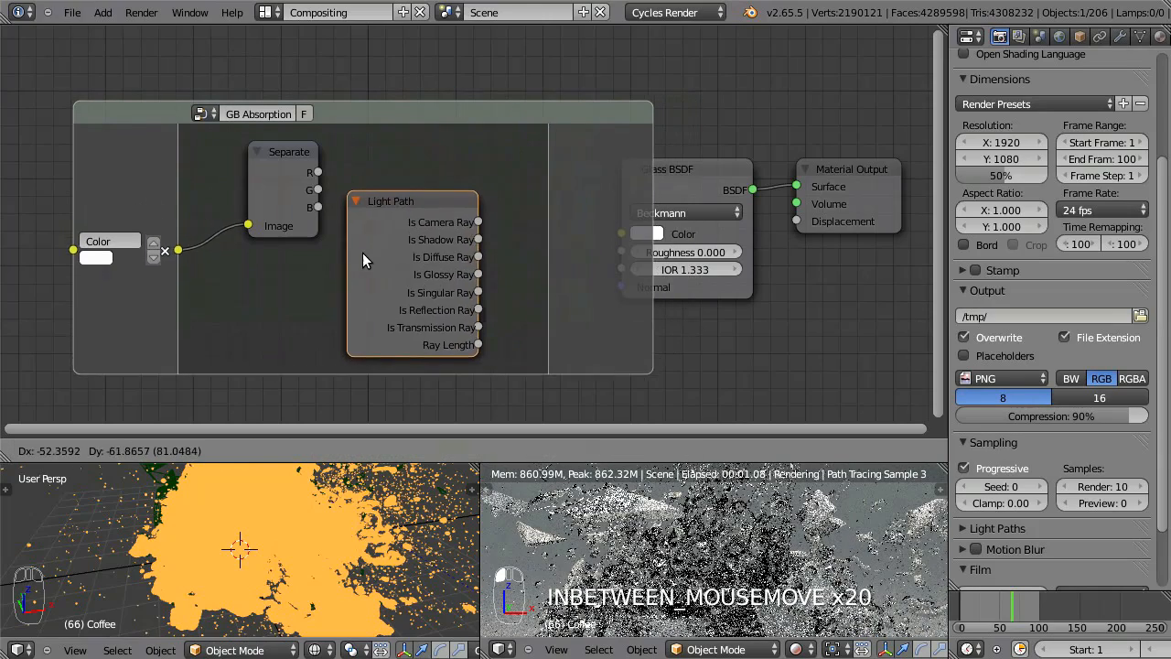
click(219, 292)
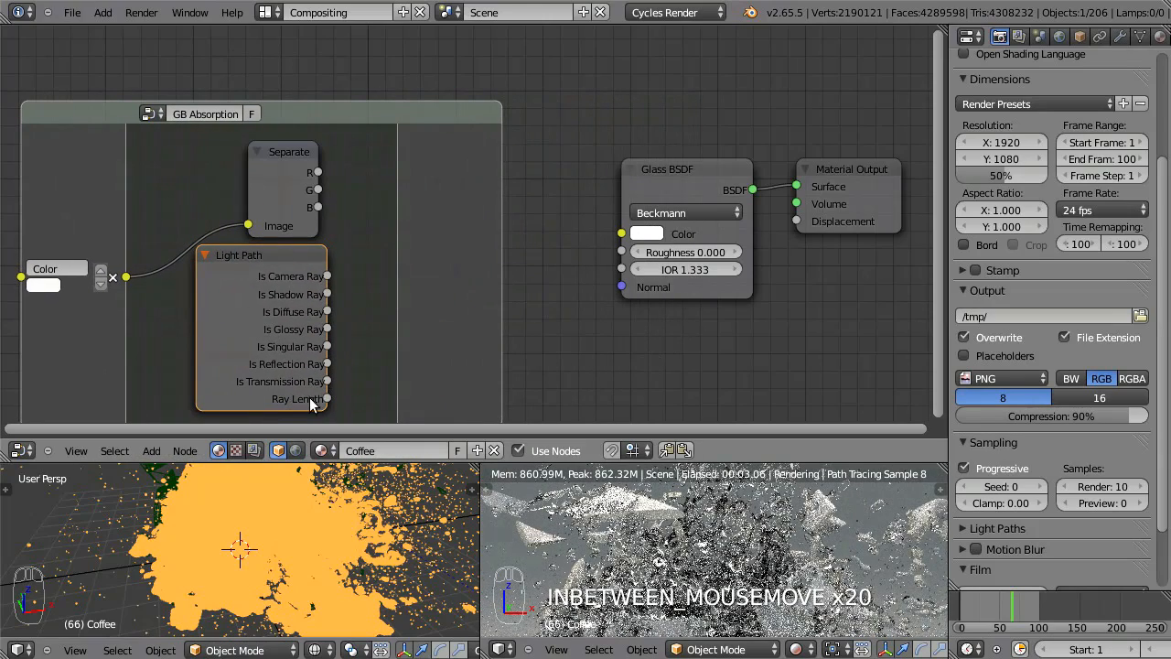
middle_drag(370, 342, 385, 262)
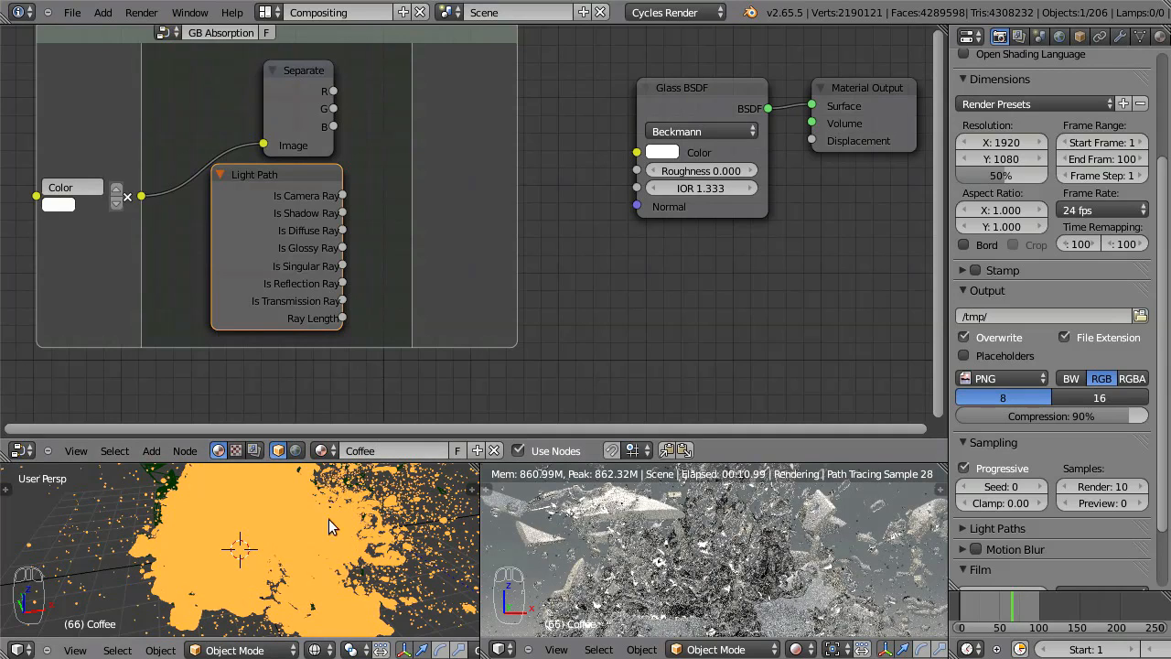
Add a Geometry node inside the absorption group and place it directly below the Light Path node
key(shift+a)
mouse_move(356, 245)
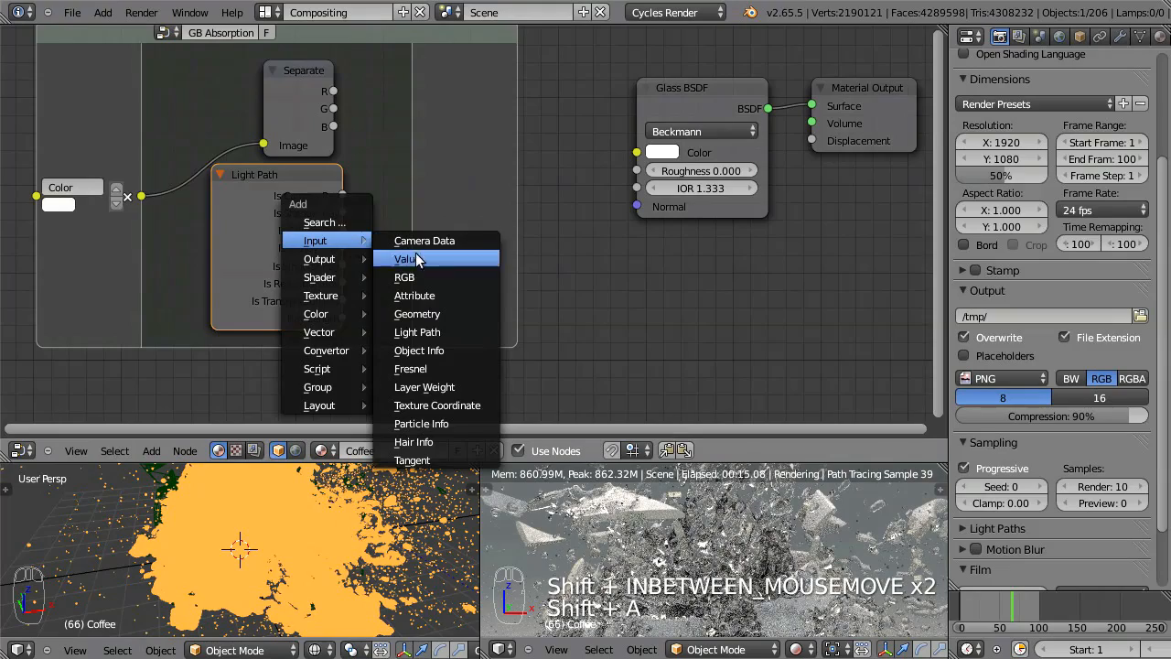
click(434, 314)
drag(541, 397, 577, 380)
drag(475, 295, 258, 375)
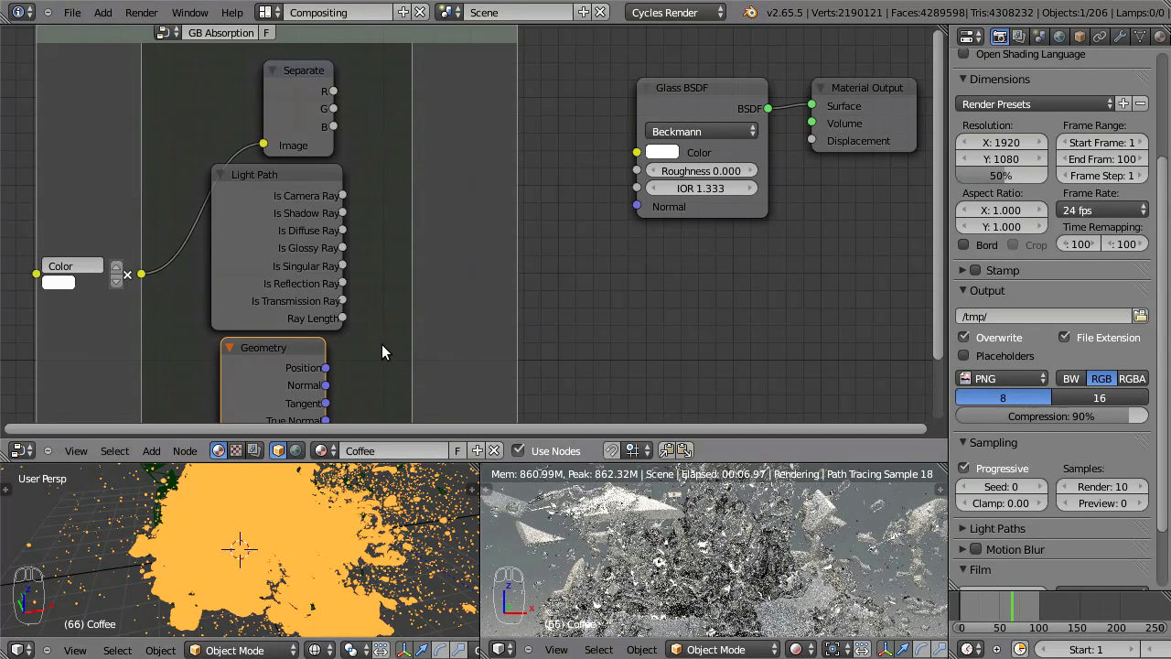
middle_drag(376, 357, 366, 249)
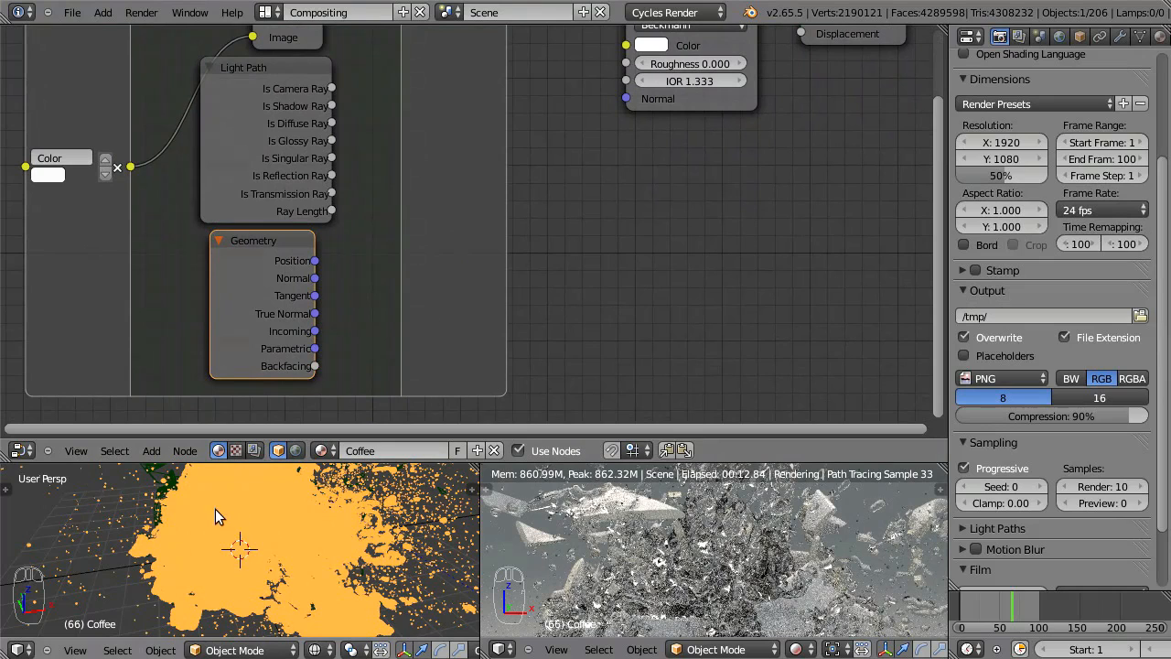
drag(337, 363, 329, 369)
click(316, 366)
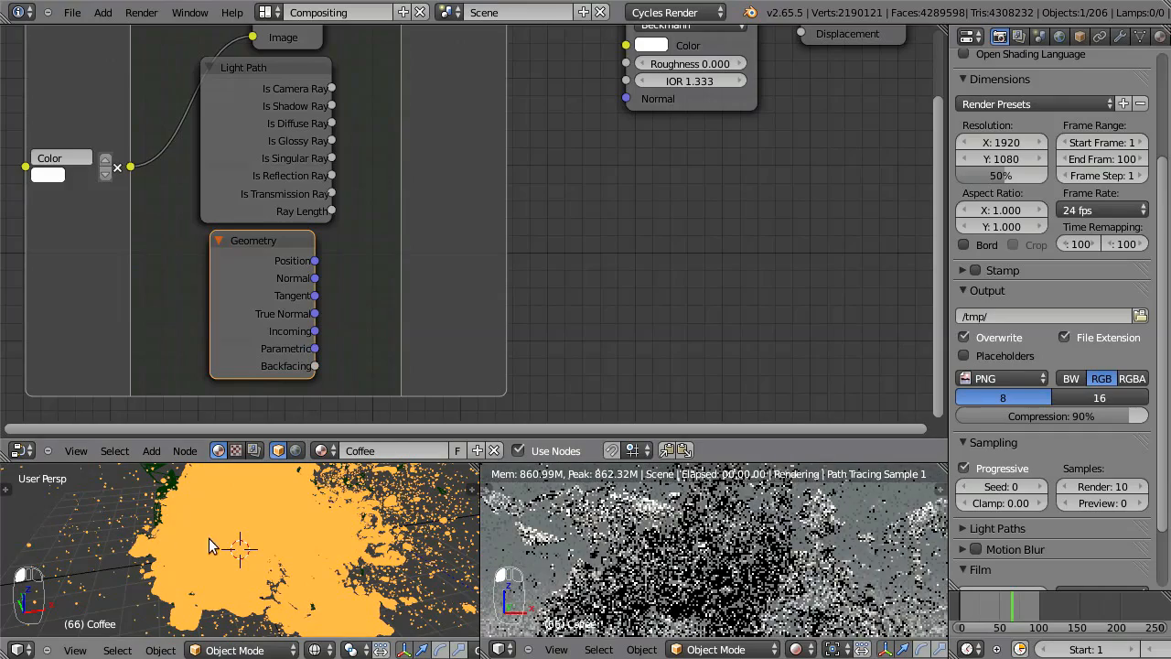
Add a Math node beside the Light Path node inside the absorption group and set its operation to Multiply
drag(349, 329, 355, 304)
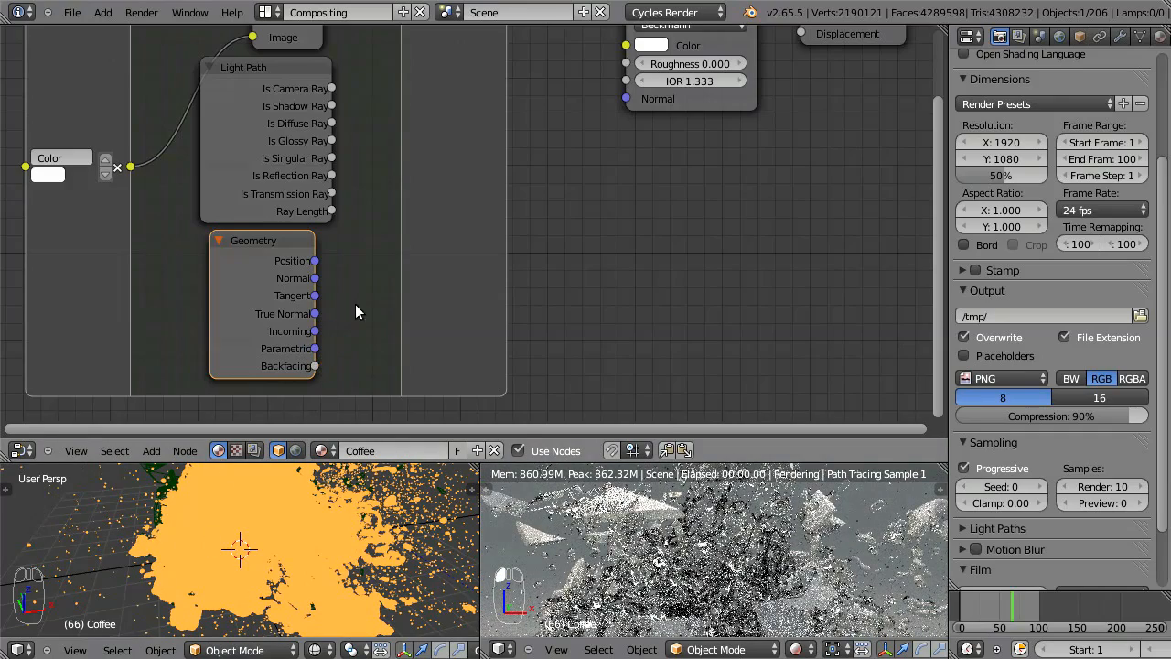
key(shift+a)
mouse_move(359, 293)
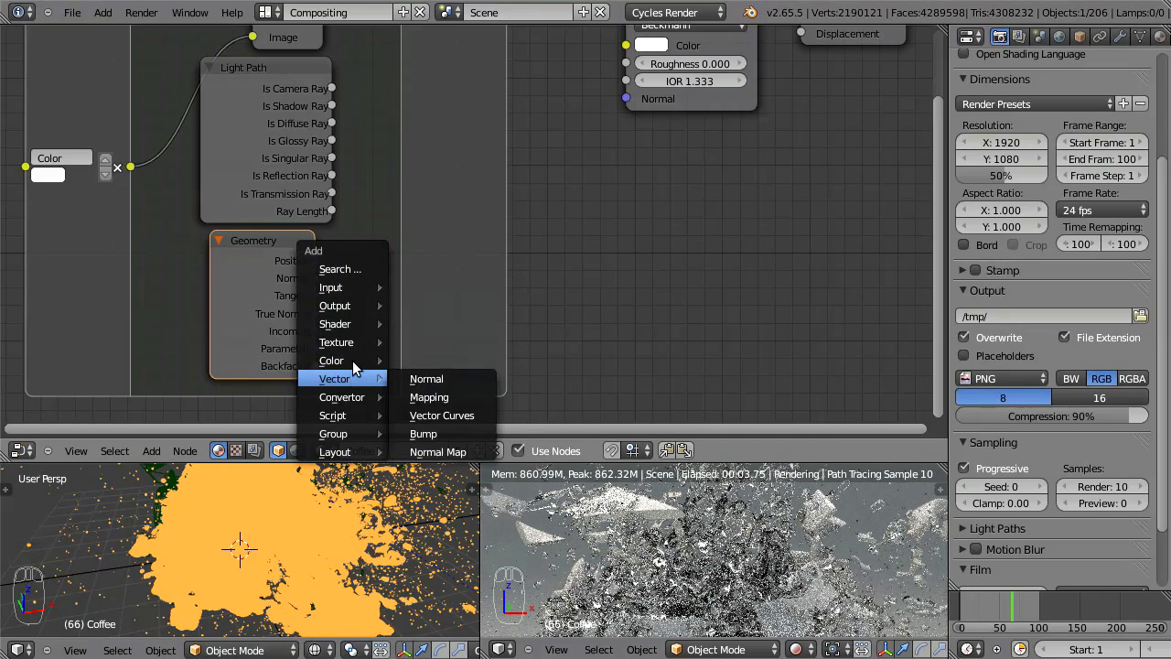
mouse_move(354, 397)
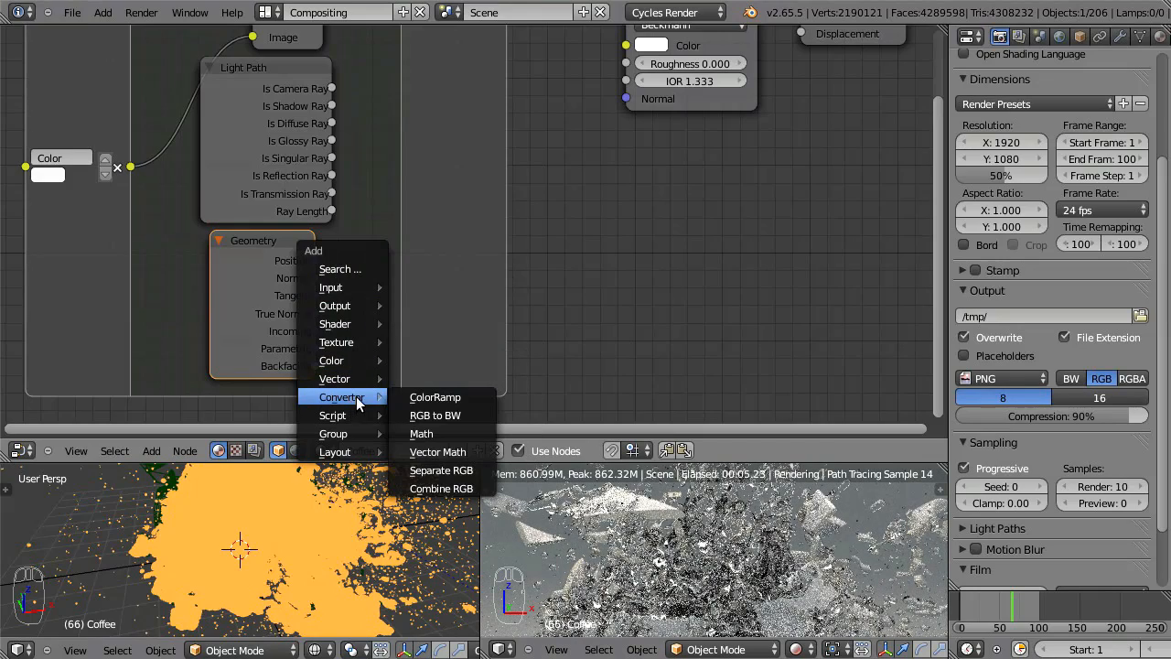
click(421, 434)
click(415, 208)
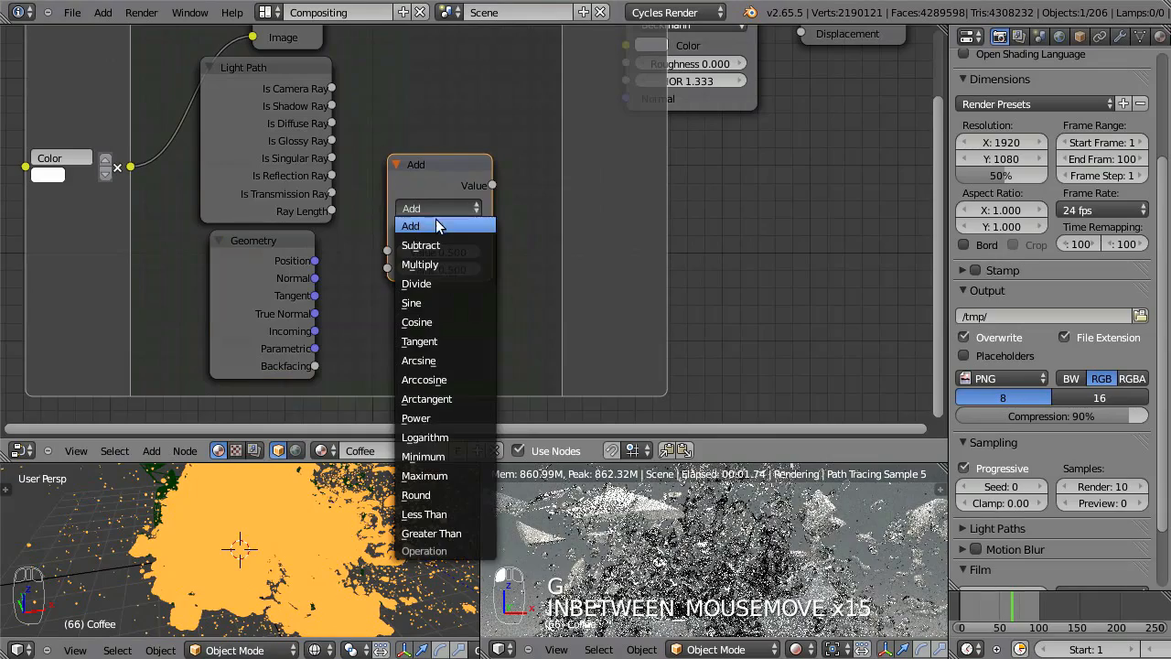
click(446, 259)
Link Ray Length and Backfacing to the two inputs of the Multiply node and tidy the spacing of the three nodes
drag(332, 212, 387, 252)
click(314, 371)
drag(314, 366, 386, 269)
drag(431, 189, 406, 208)
drag(250, 165, 260, 162)
drag(279, 260, 287, 263)
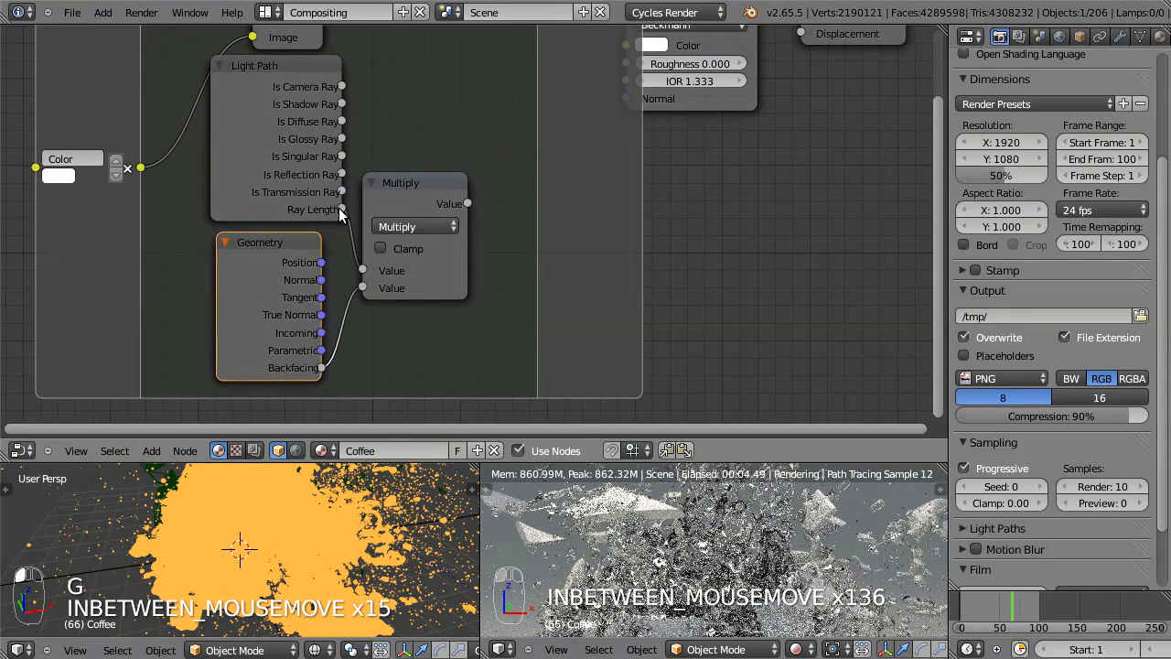
drag(350, 202, 481, 205)
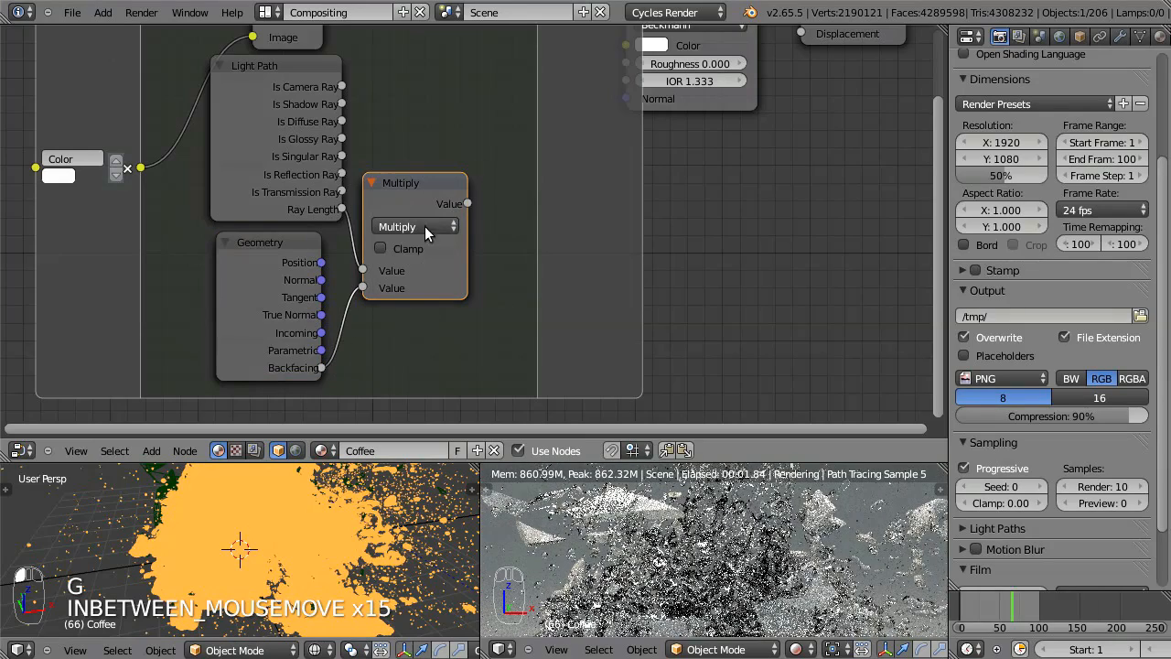
Duplicate the Multiply node beside the original, set the copy's second value to -1, and feed the first Multiply's output into it
middle_drag(447, 113, 392, 146)
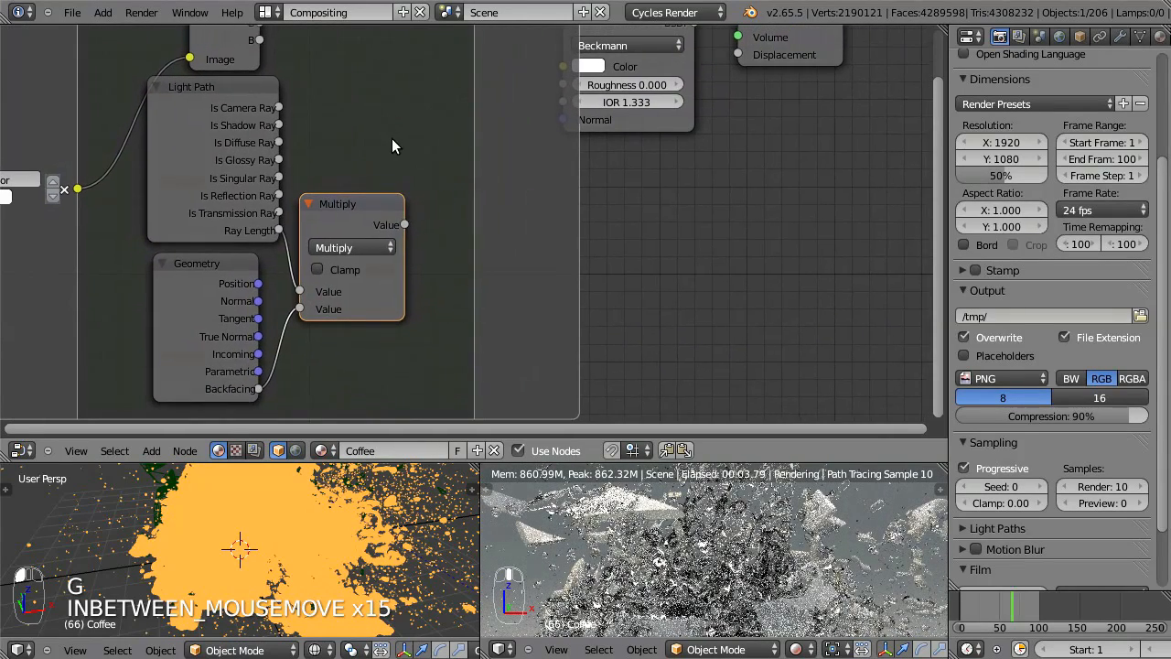
key(shift+a)
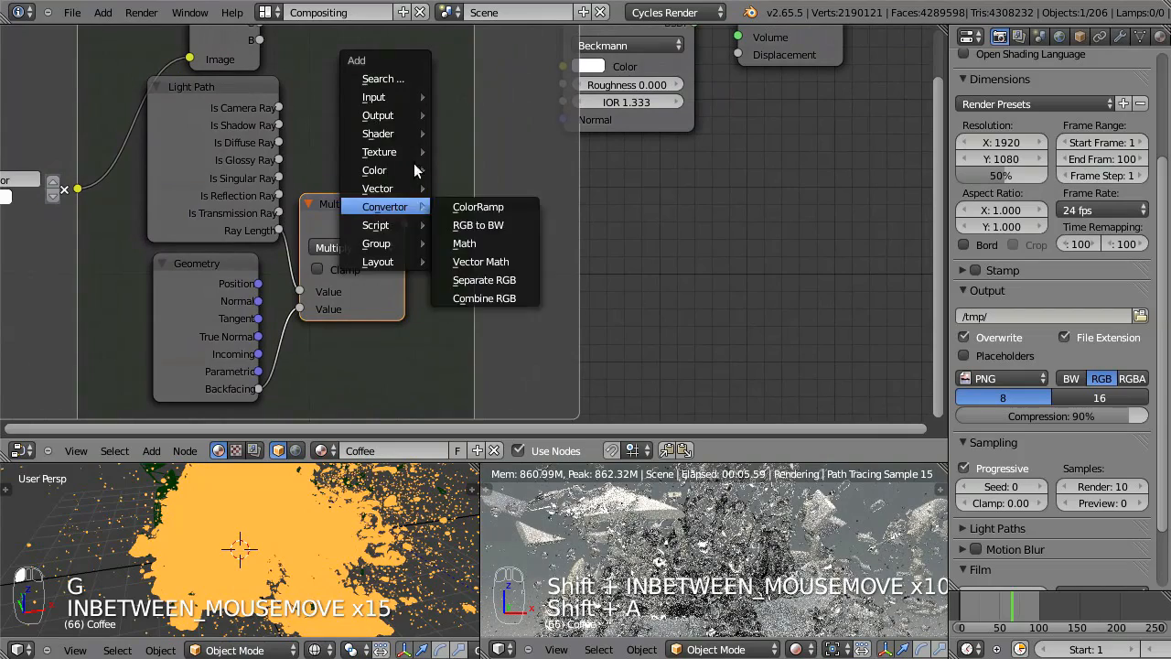
key(shift+d)
click(446, 210)
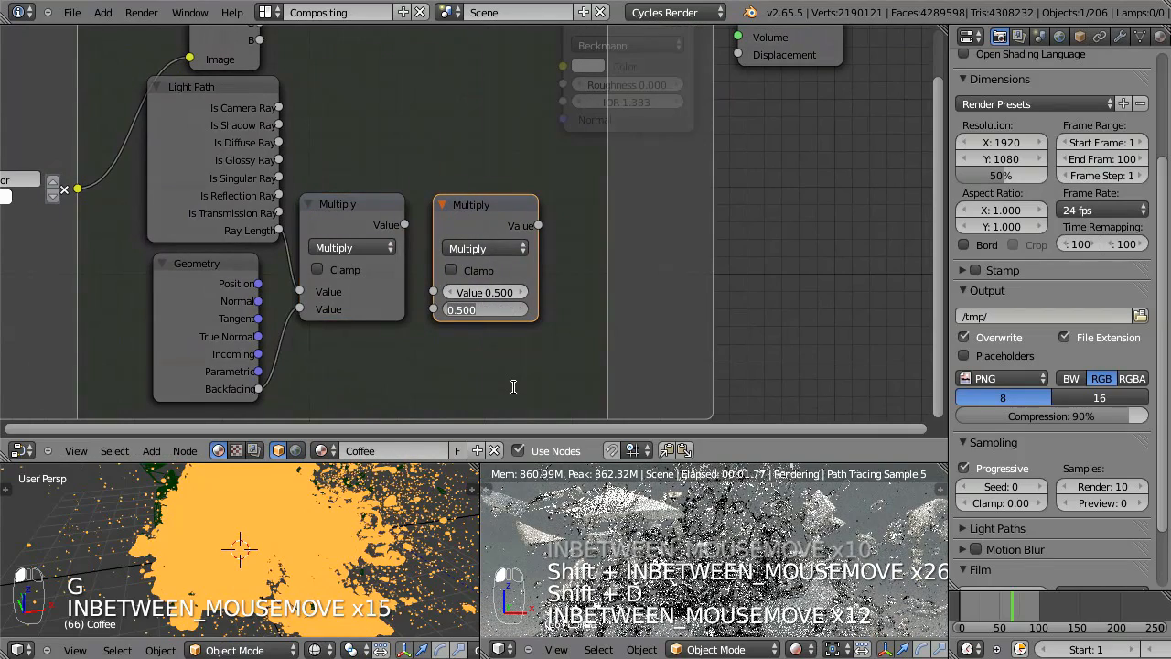
text(-1)
key(Return)
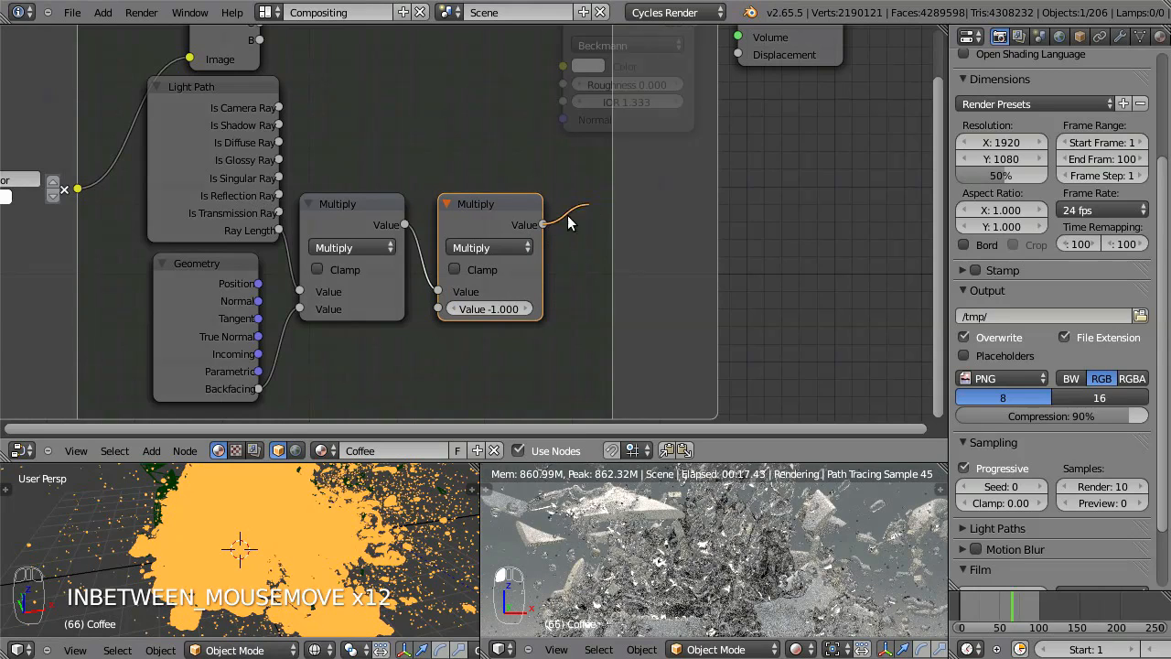
drag(579, 226, 547, 227)
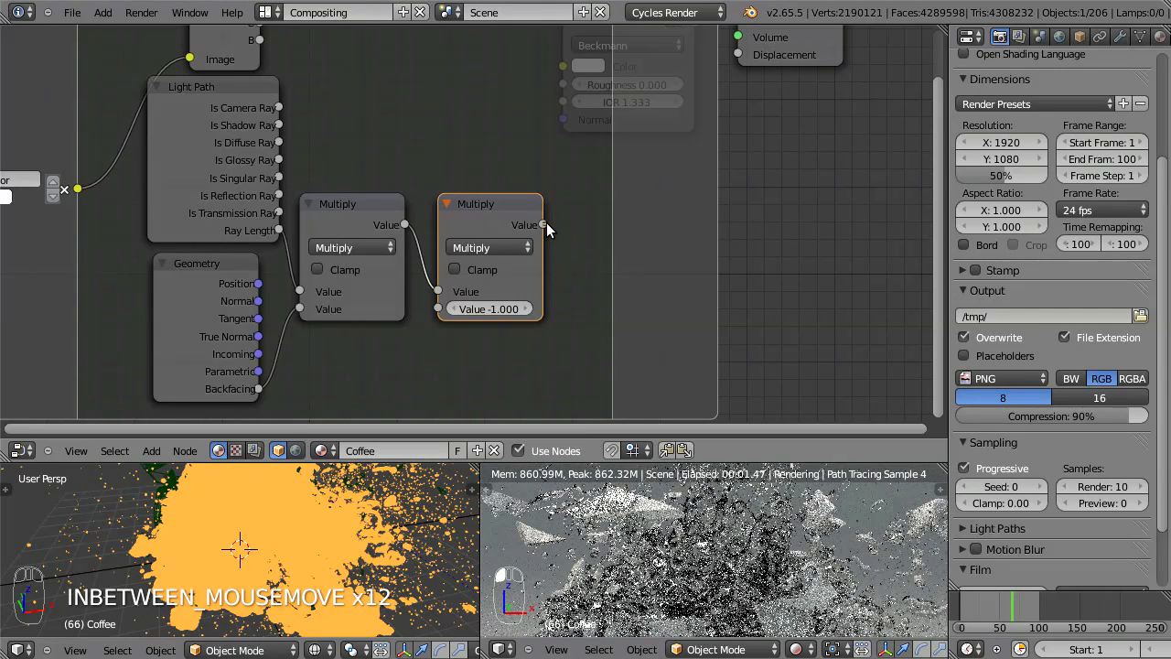
drag(476, 212, 463, 215)
Duplicate the -1 Multiply node, place the copy above and beyond the chain, and open the copy's operation choices
middle_drag(535, 151, 406, 174)
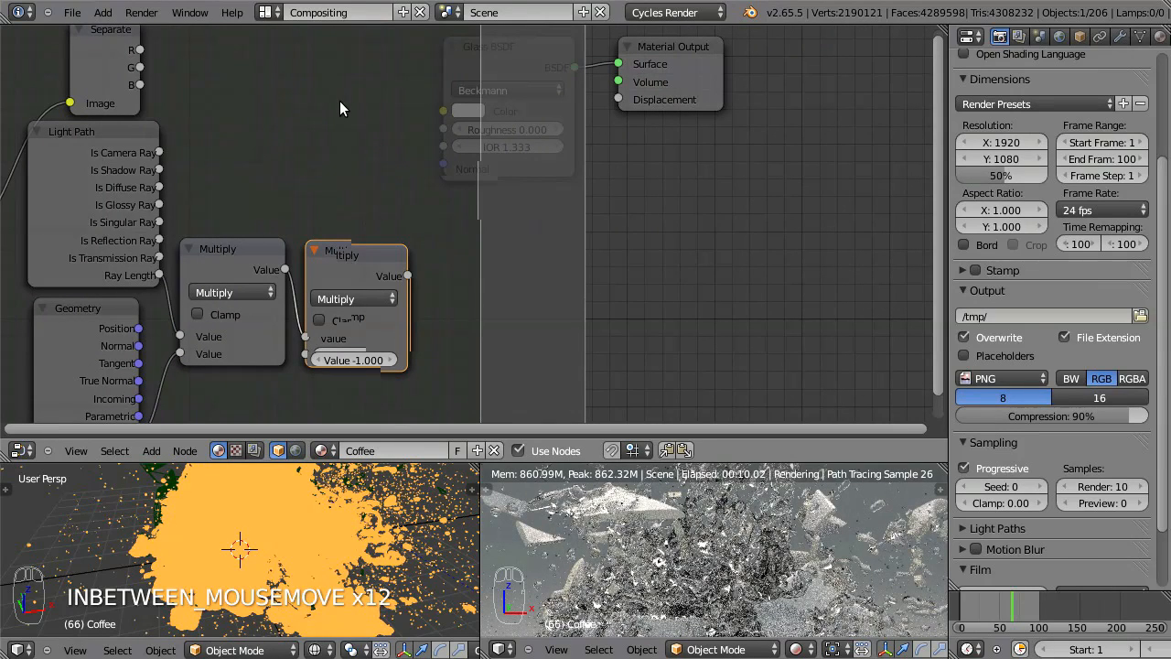
drag(137, 70, 146, 94)
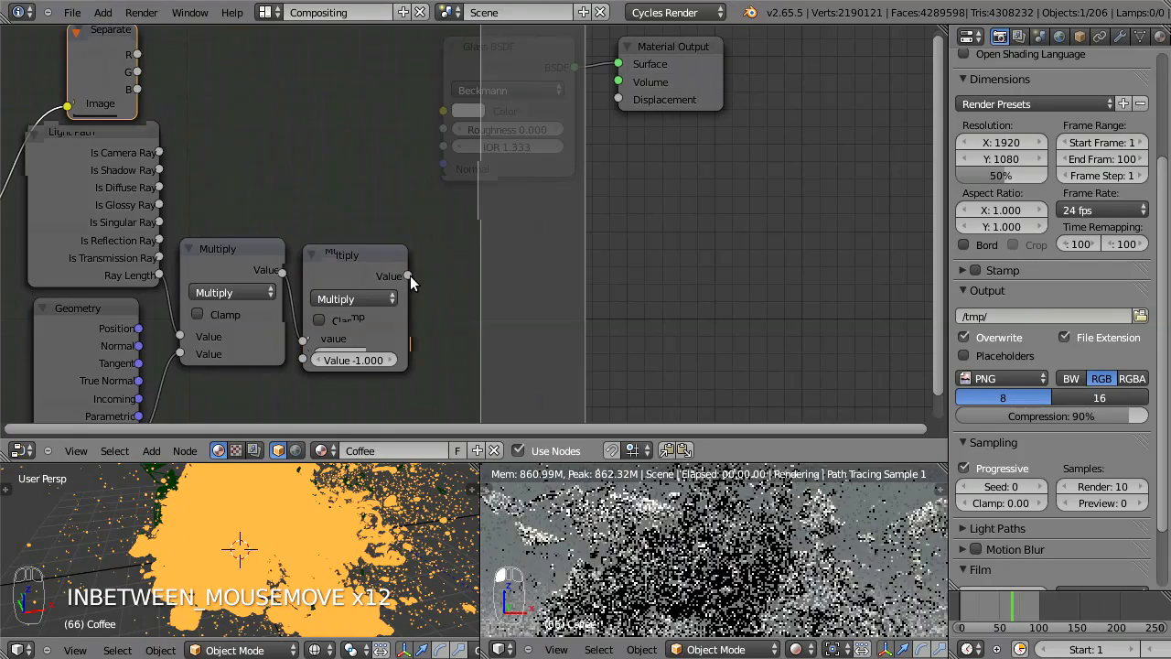
click(349, 258)
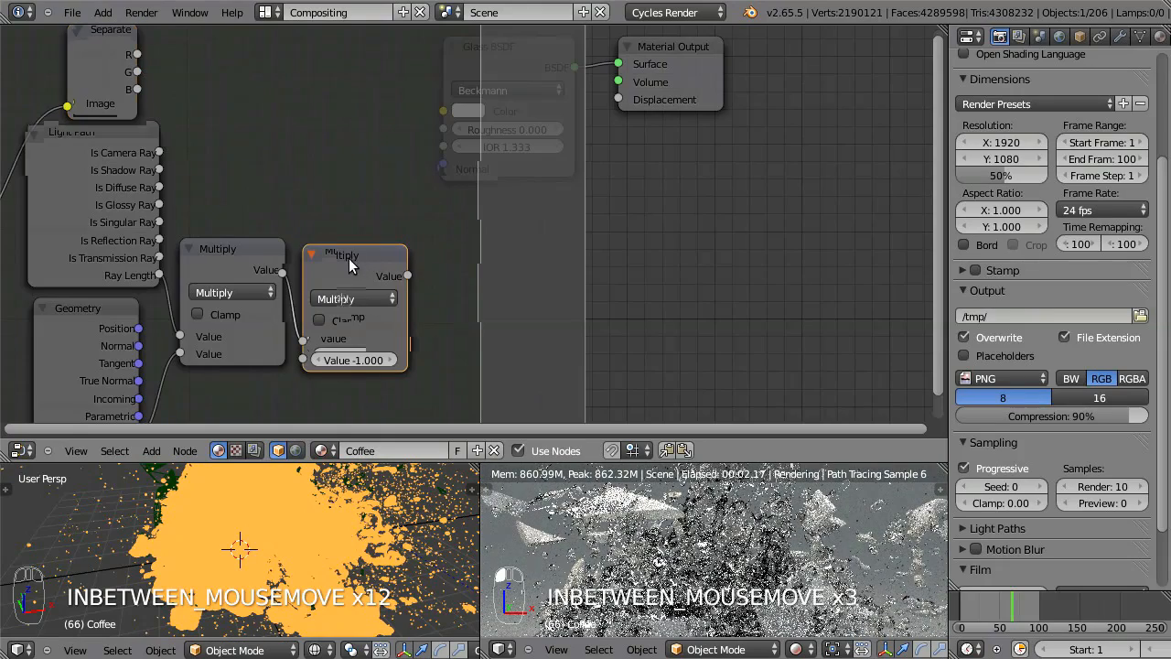
key(shift+d)
click(495, 99)
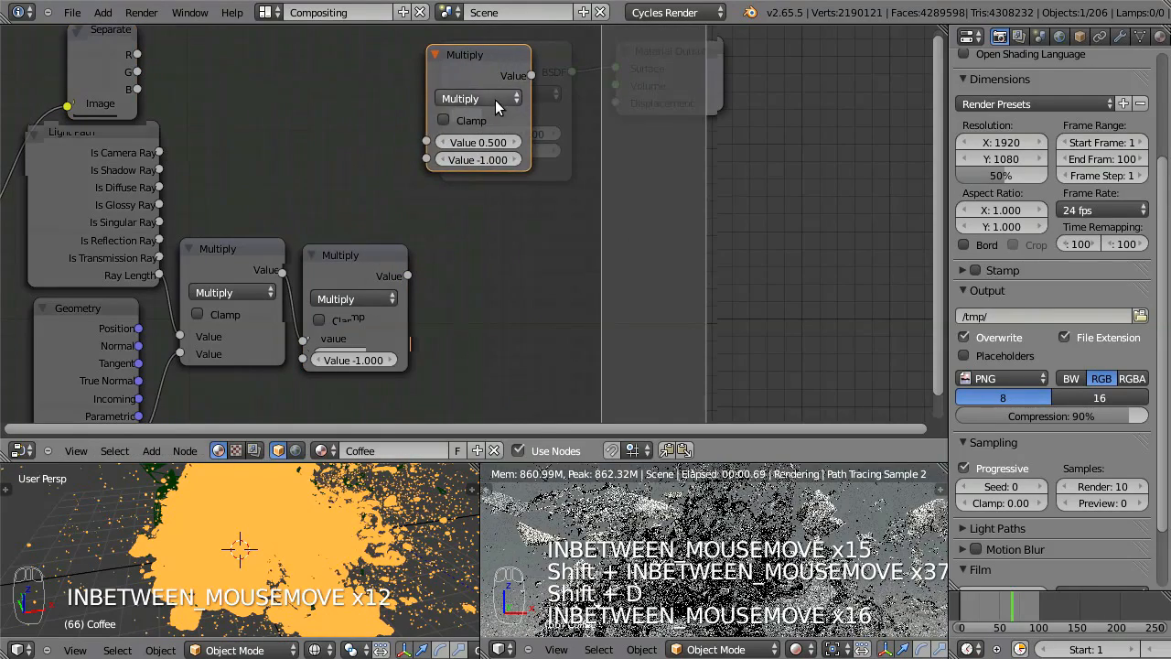
Change the duplicated math node to Divide and feed it the second Multiply output over the Separate node's R channel
click(495, 97)
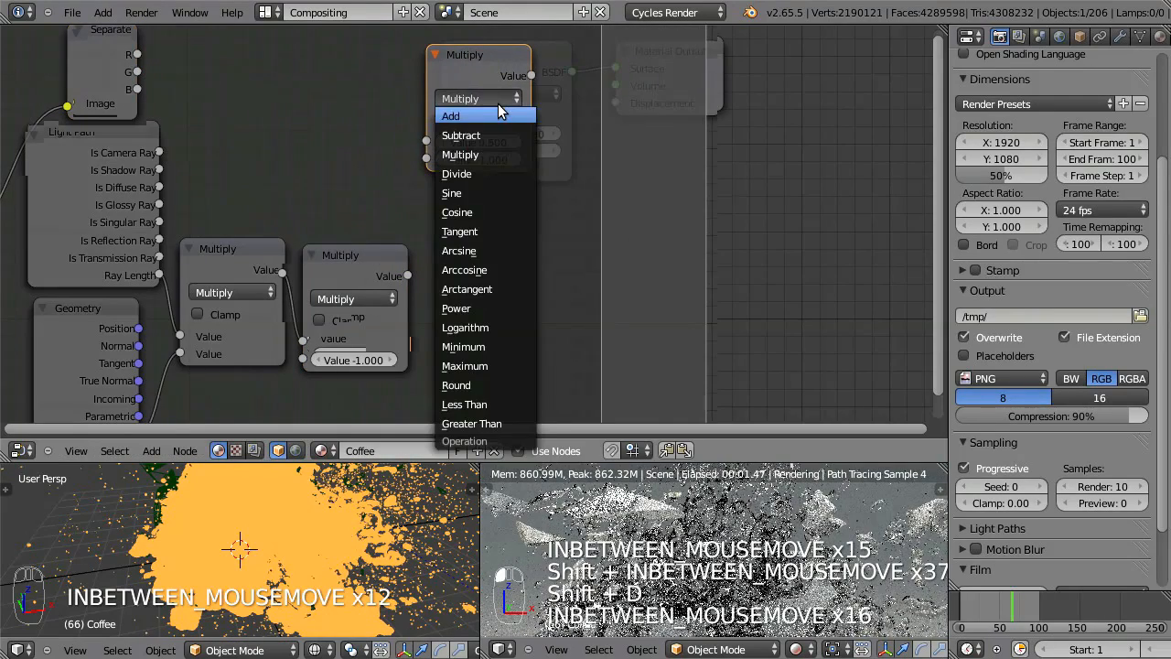
click(505, 174)
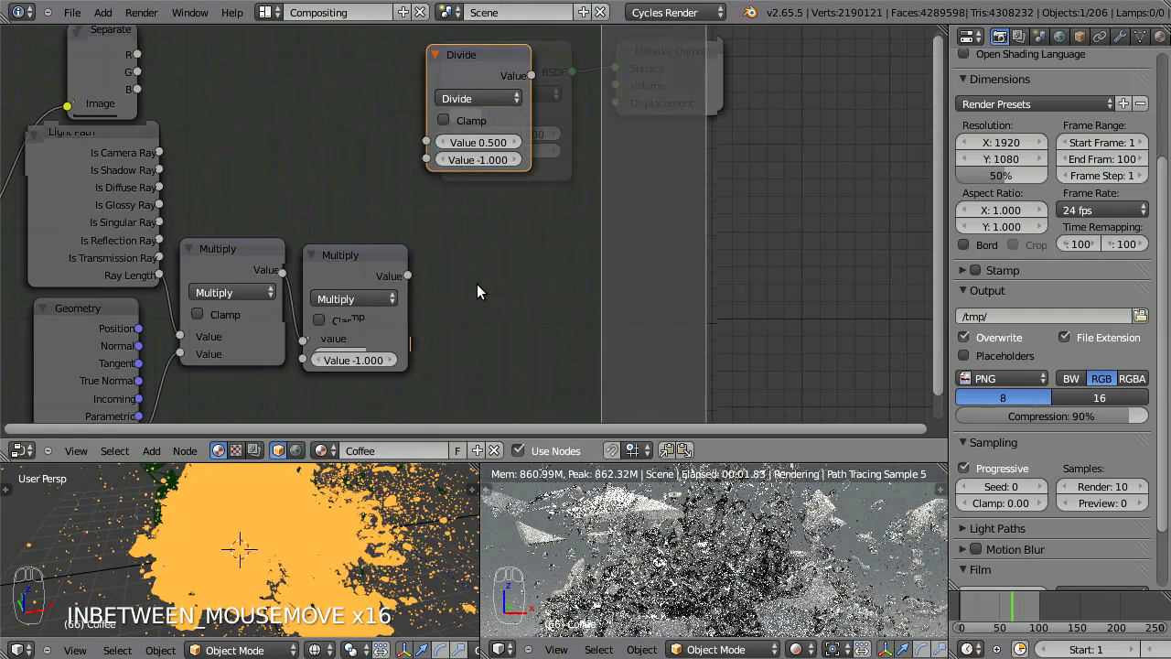
drag(407, 275, 505, 119)
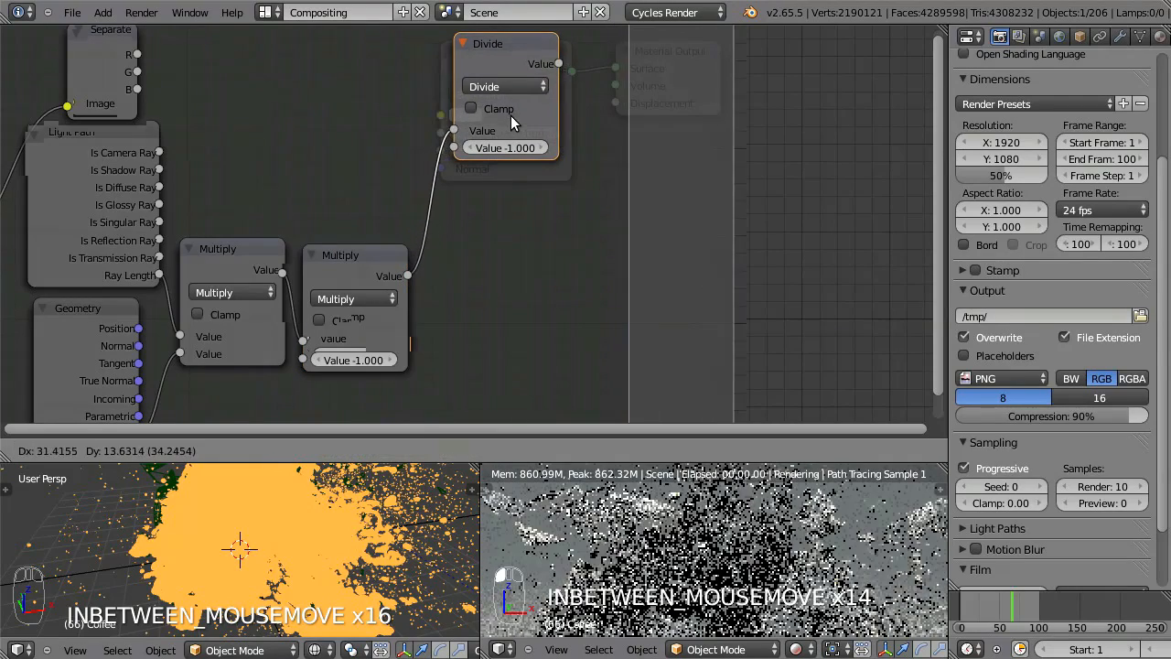
drag(239, 96, 459, 149)
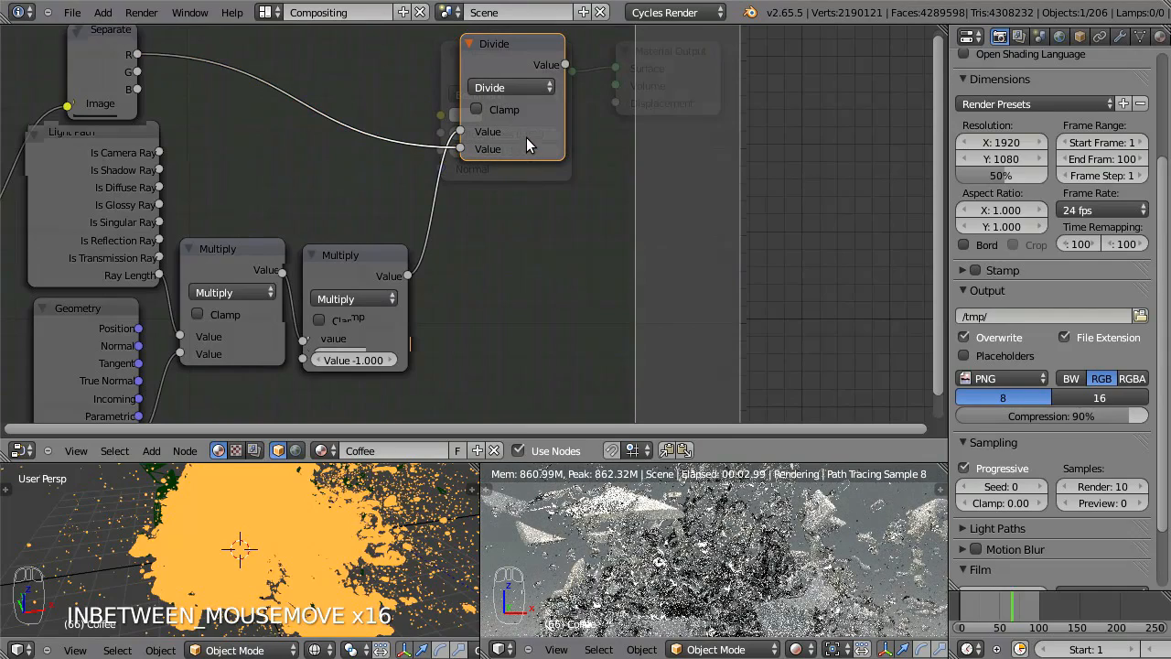
drag(526, 137, 494, 143)
Duplicate the Divide node below the original and link the second Multiply output and the G channel into its two values
middle_drag(40, 207, 178, 186)
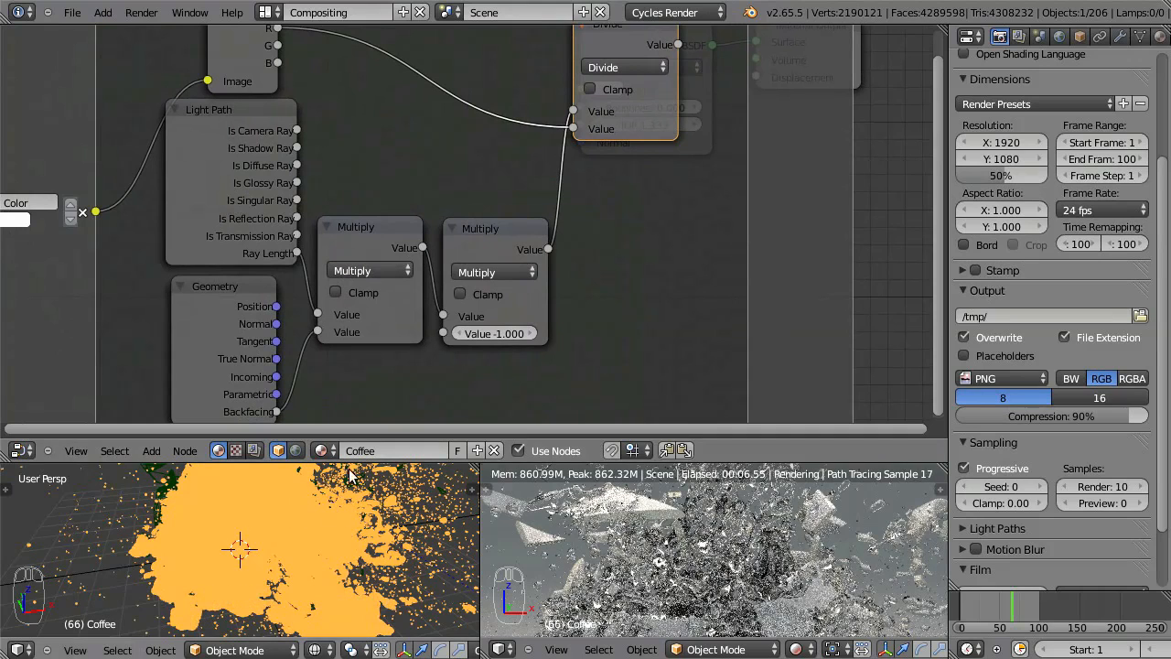
middle_drag(547, 108, 497, 158)
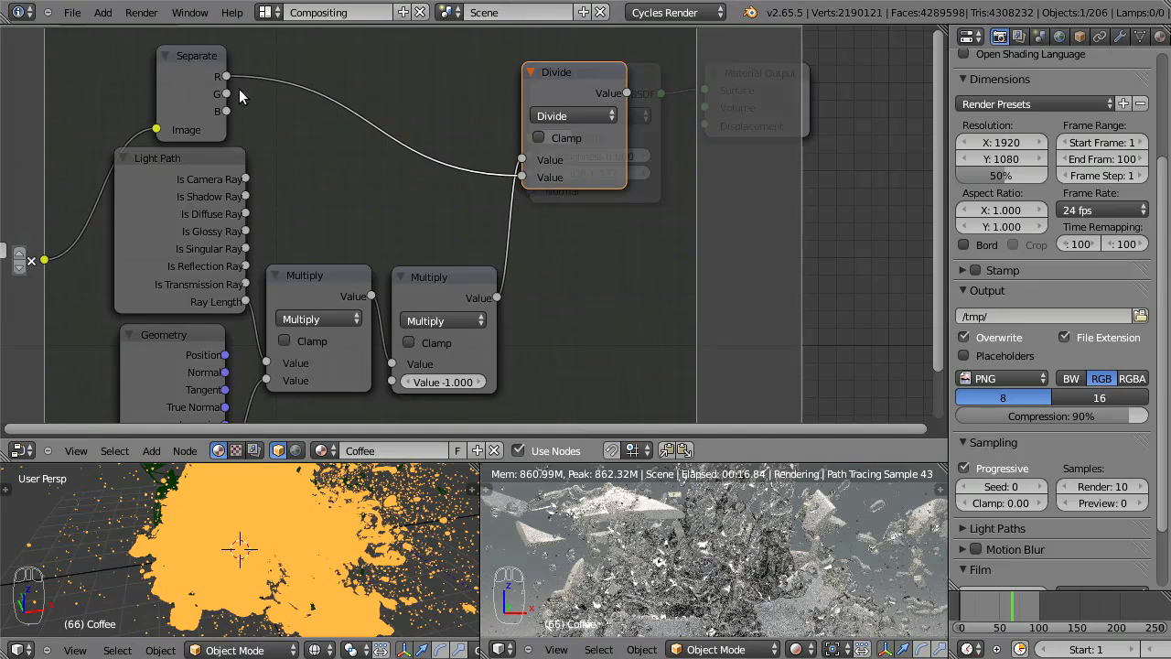
drag(569, 82, 577, 85)
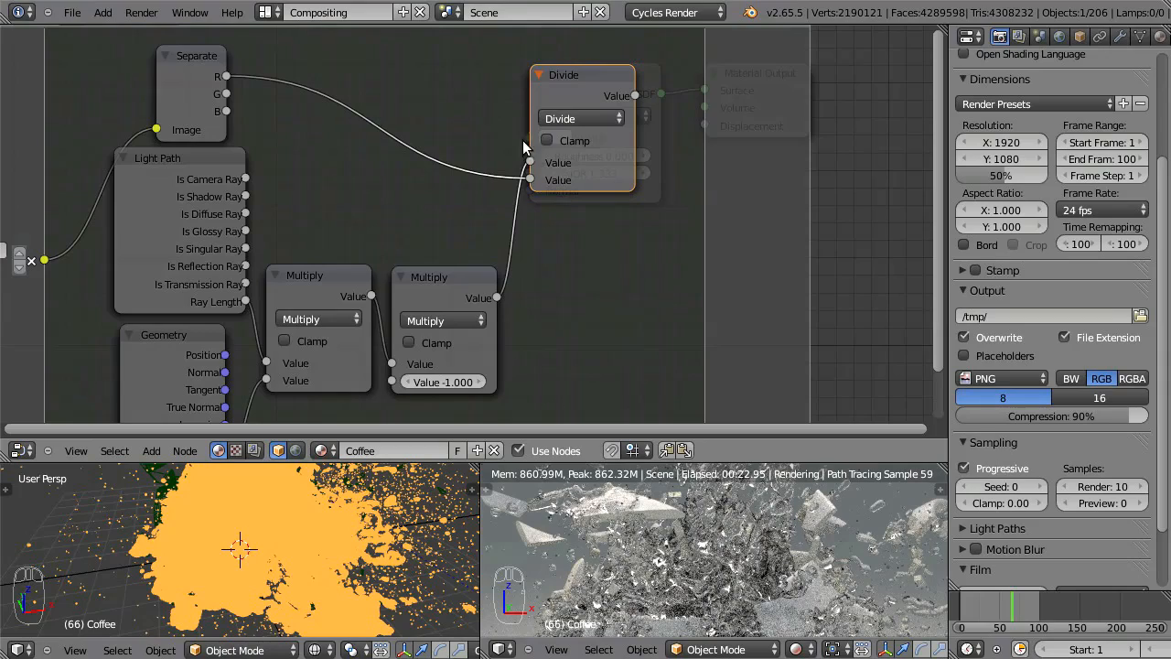
key(shift+d)
click(516, 271)
drag(226, 95, 537, 306)
right_click(585, 298)
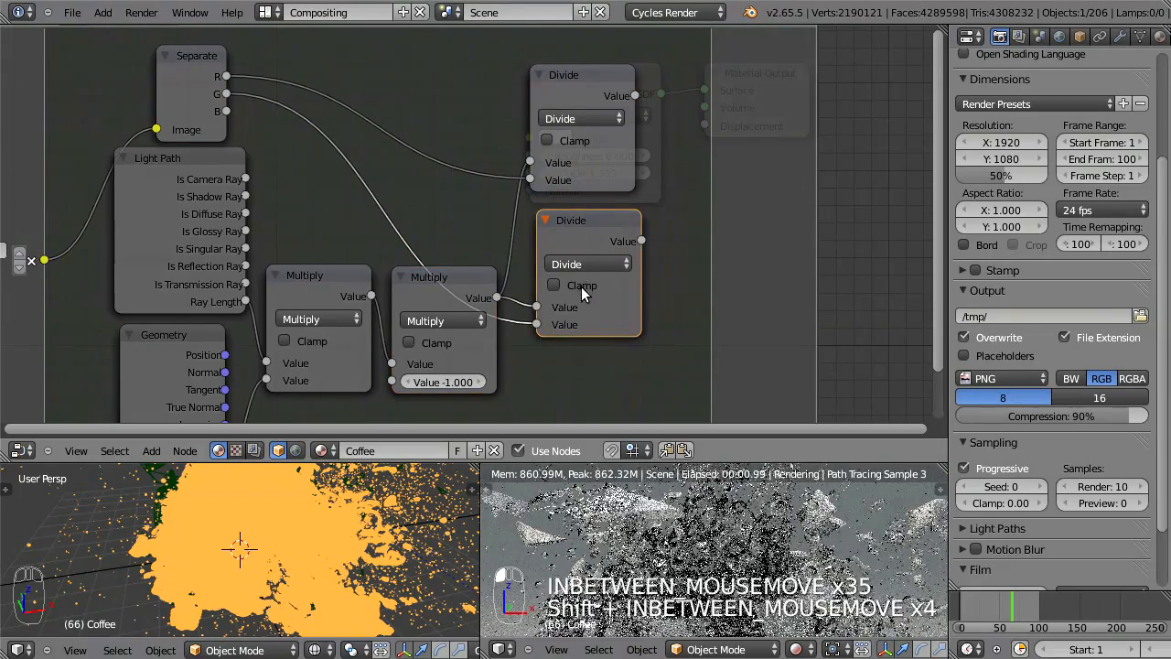
Add a third Divide copy fed by the second Multiply output and the B channel, and line up the three Divide nodes
key(shift+d)
drag(498, 299, 522, 396)
middle_drag(472, 323, 466, 226)
drag(490, 200, 531, 336)
middle_drag(338, 111, 354, 157)
drag(235, 60, 546, 400)
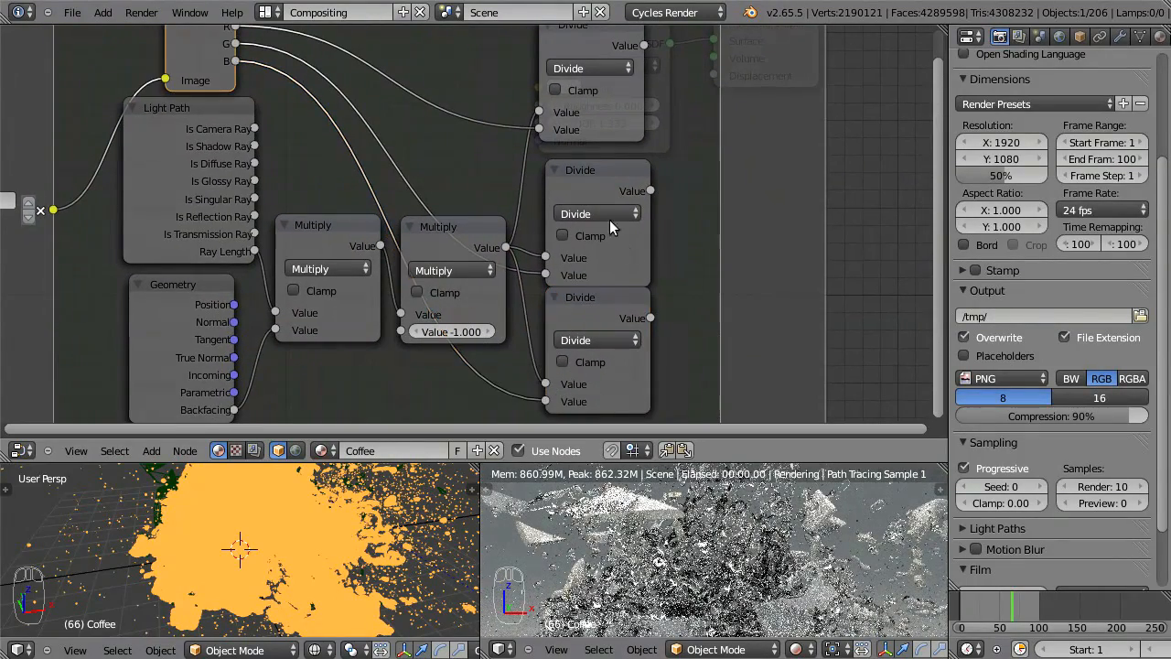
drag(626, 248, 619, 240)
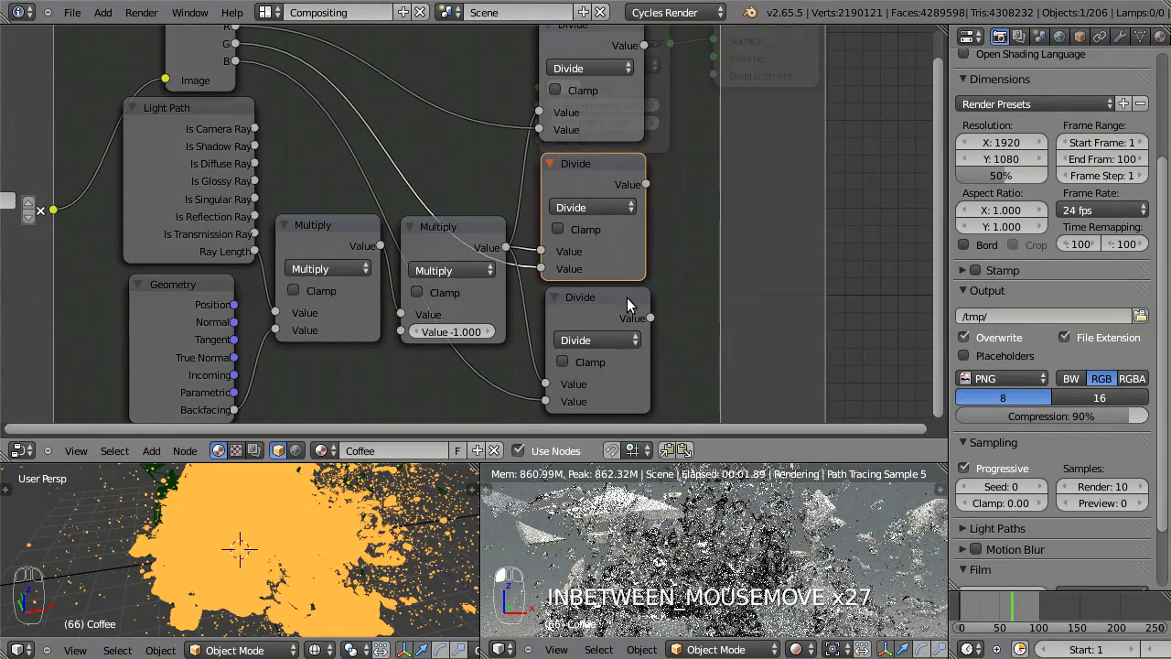
drag(614, 301, 606, 311)
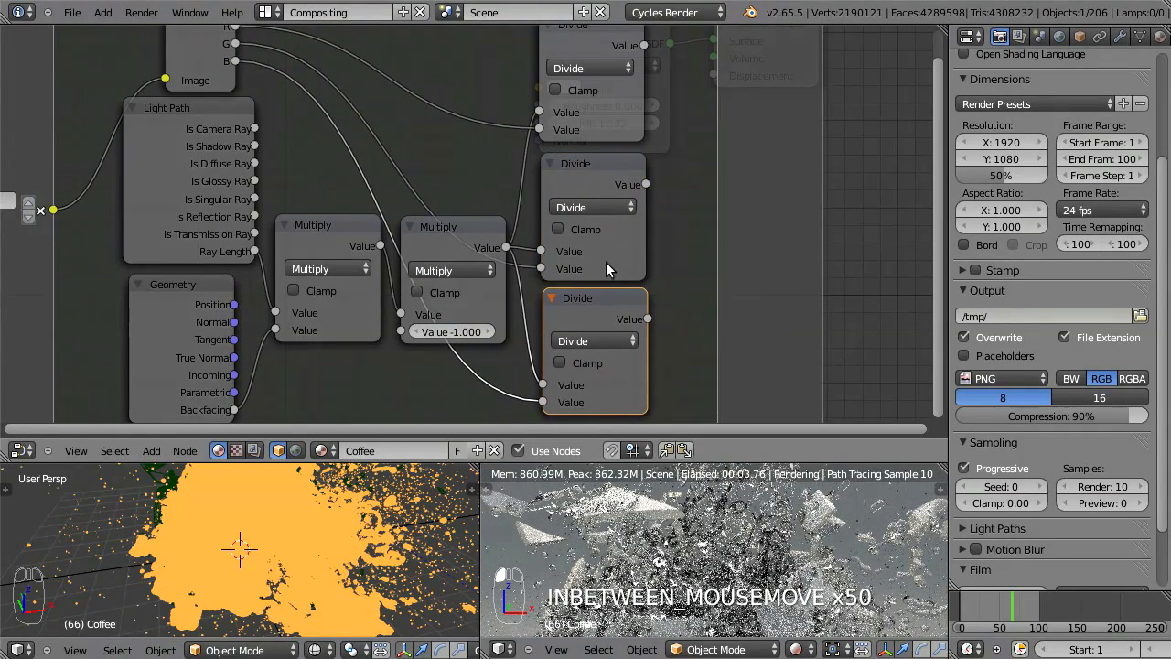
Duplicate the topmost Divide node, place the copy beside it and change its operation to Power
middle_drag(665, 176, 505, 227)
click(461, 144)
key(shift+d)
click(639, 158)
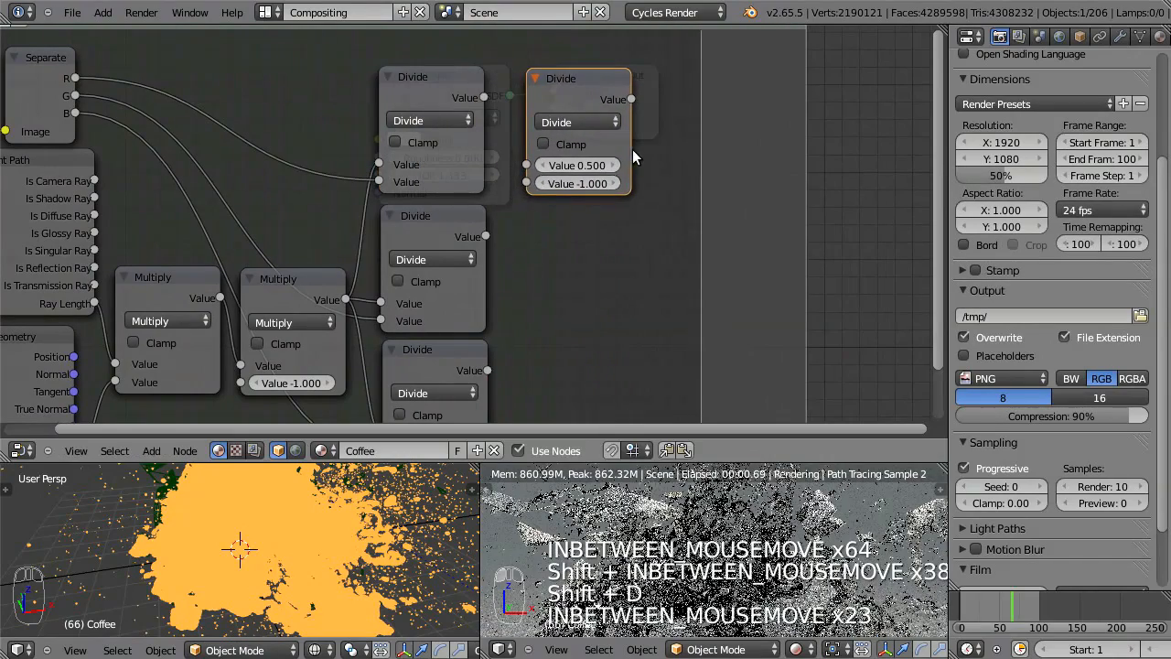
click(595, 122)
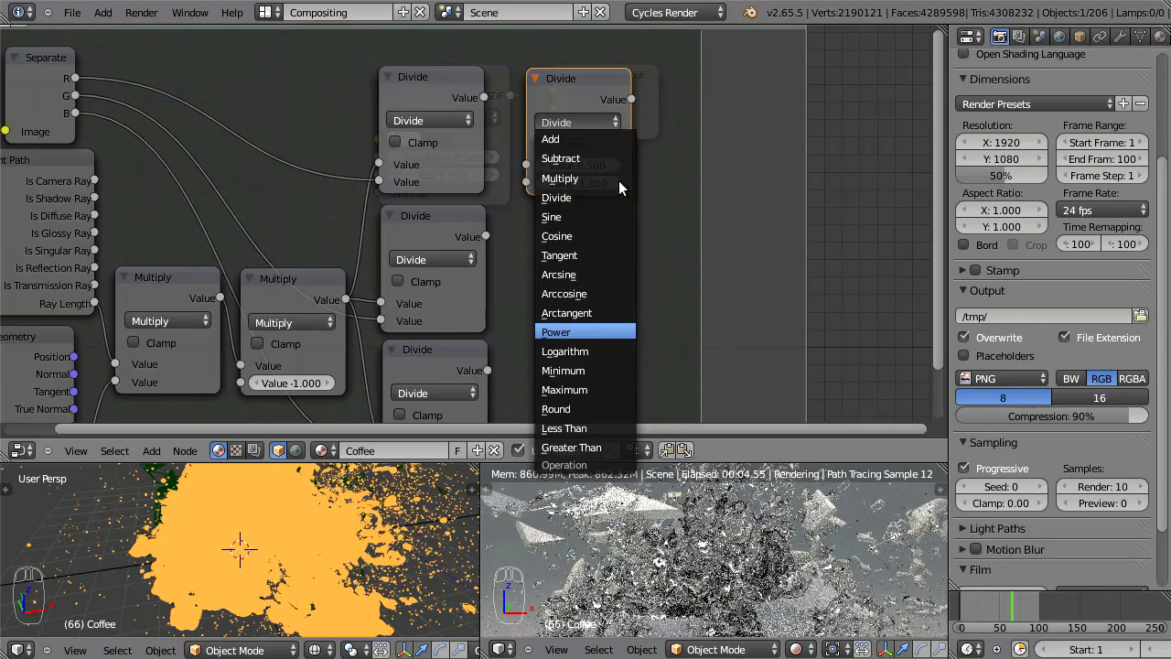
click(585, 331)
Set the Power node's first value to e and link the R channel's Divide output to its second value
click(575, 166)
text(e)
key(Return)
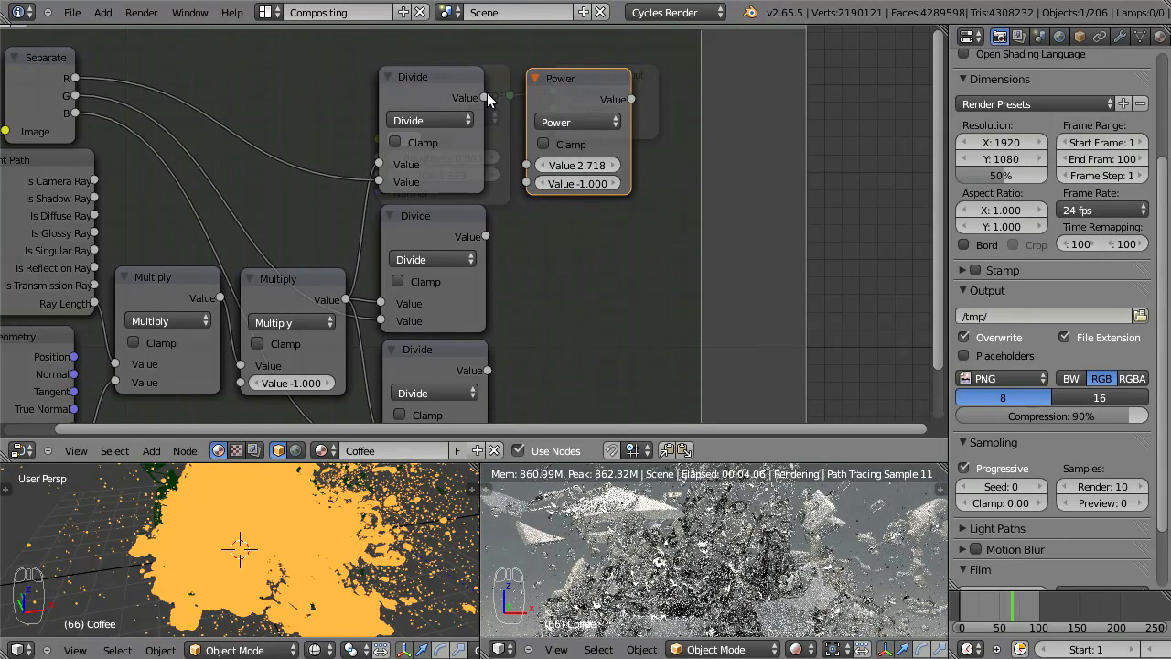
drag(485, 98, 528, 184)
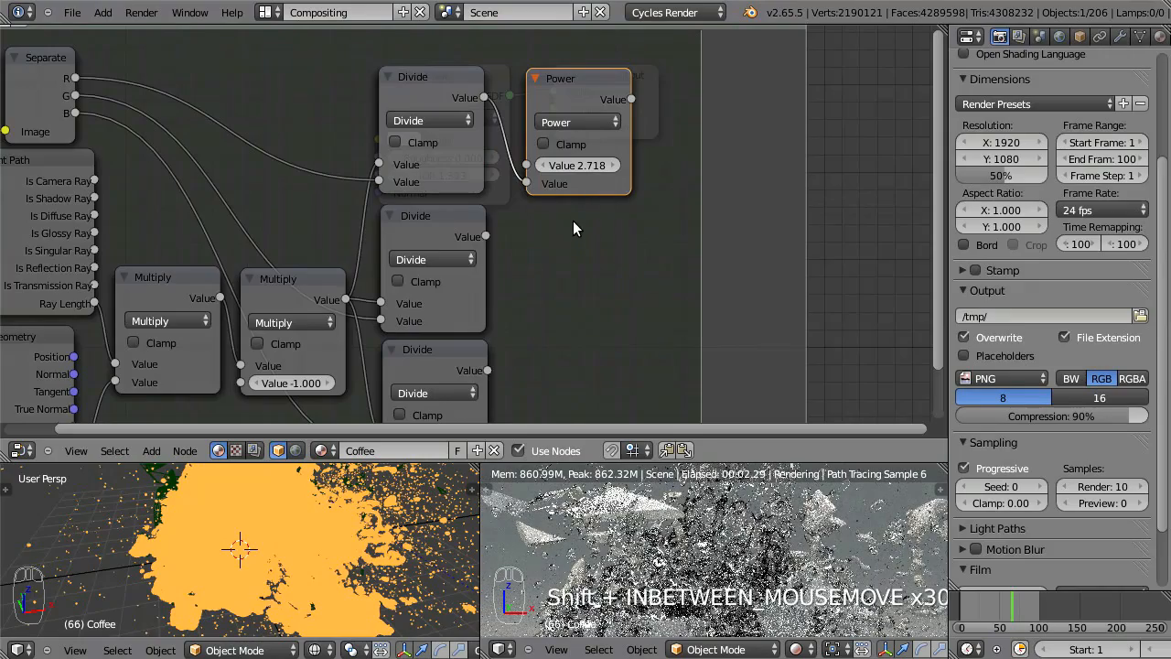
Duplicate the Power node twice below the original and link the G and B Divide outputs to the copies' second values
key(shift+d)
click(573, 363)
key(shift+d)
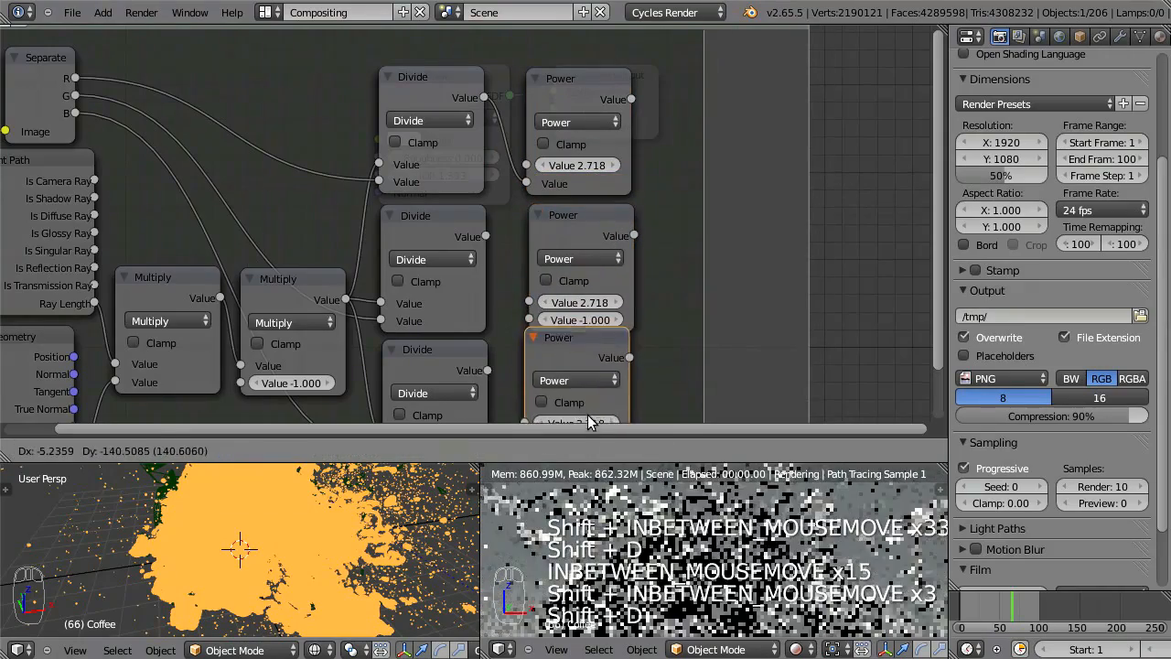
click(590, 431)
middle_drag(546, 244, 533, 145)
drag(474, 135, 517, 220)
drag(475, 270, 518, 363)
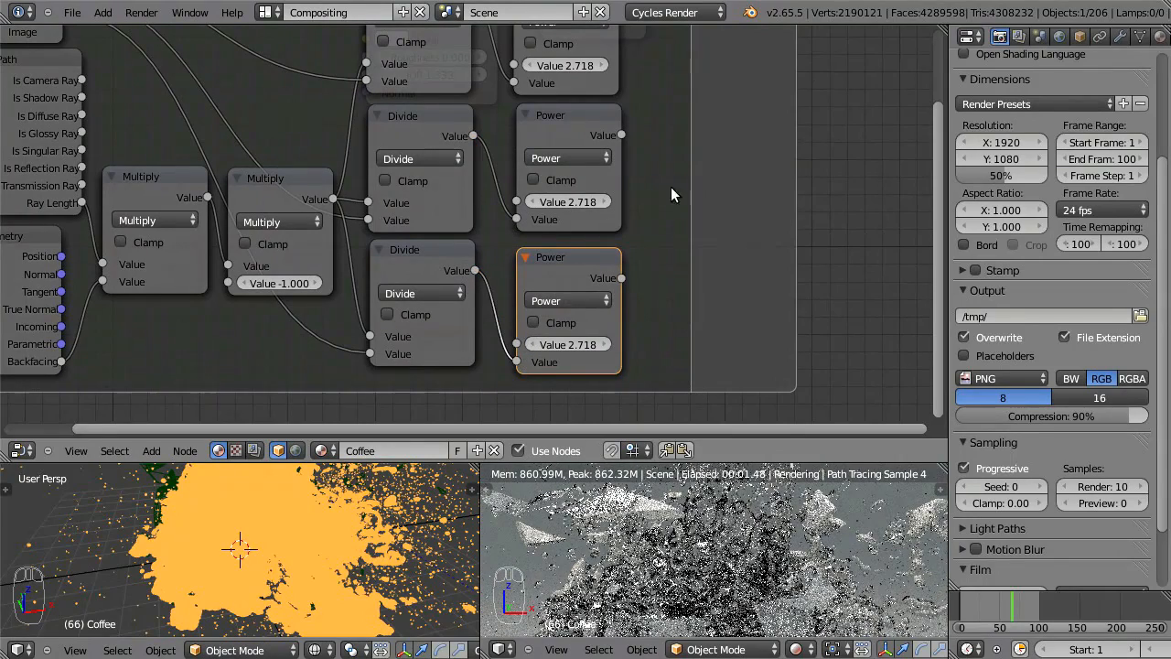
middle_drag(633, 178, 671, 215)
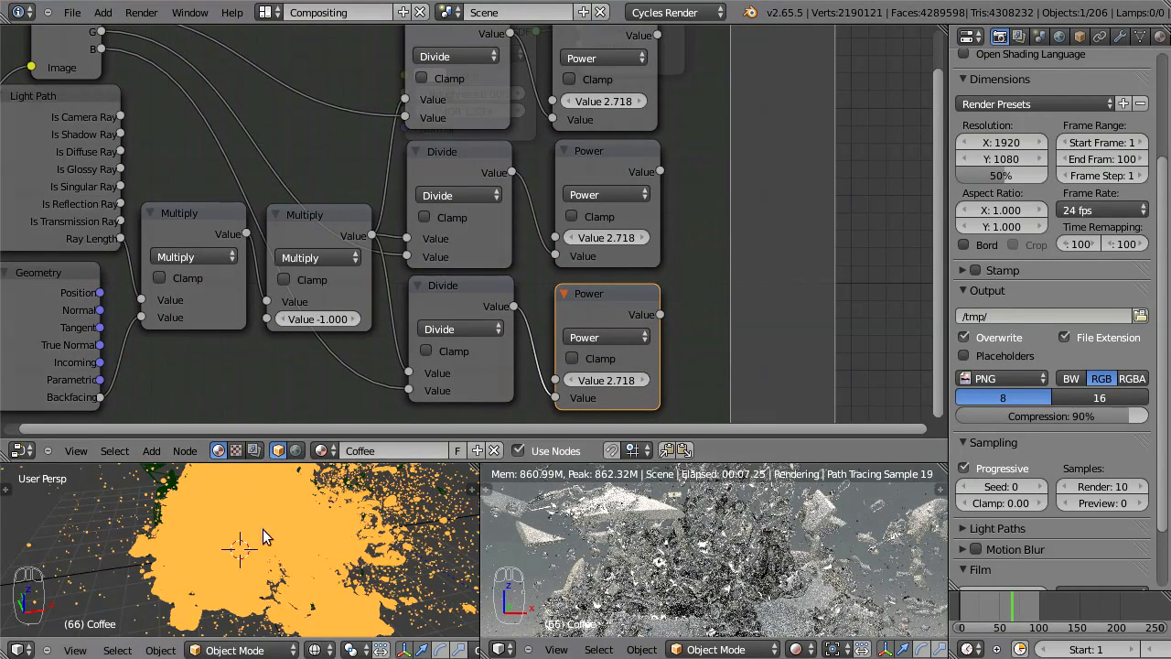
right_drag(337, 264, 337, 260)
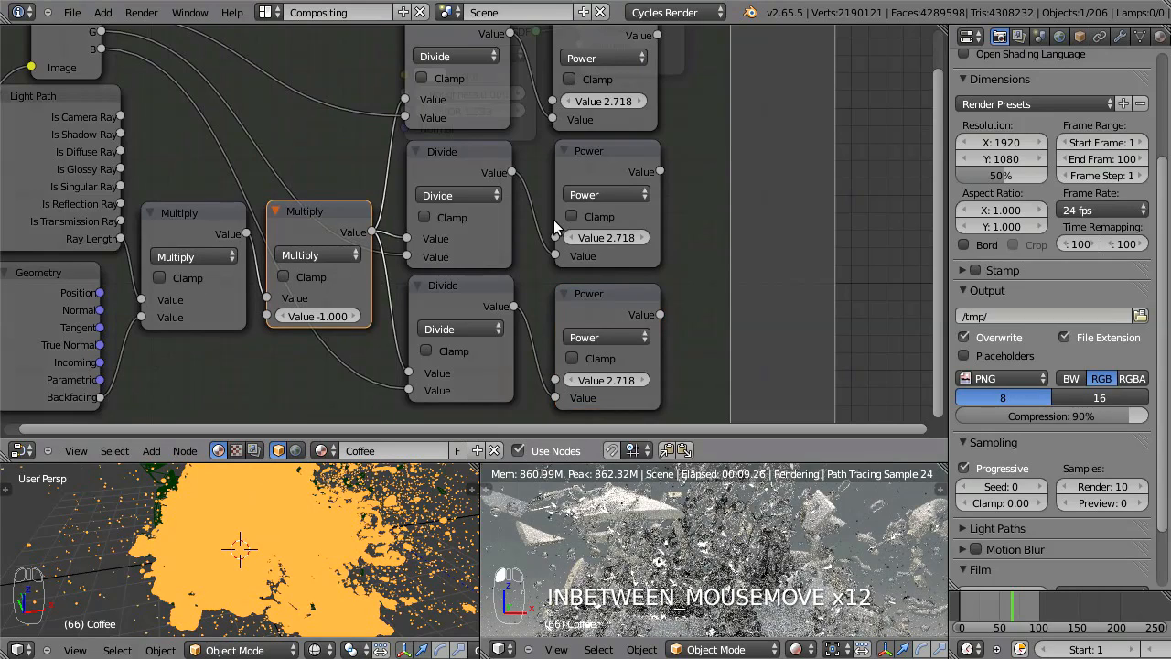
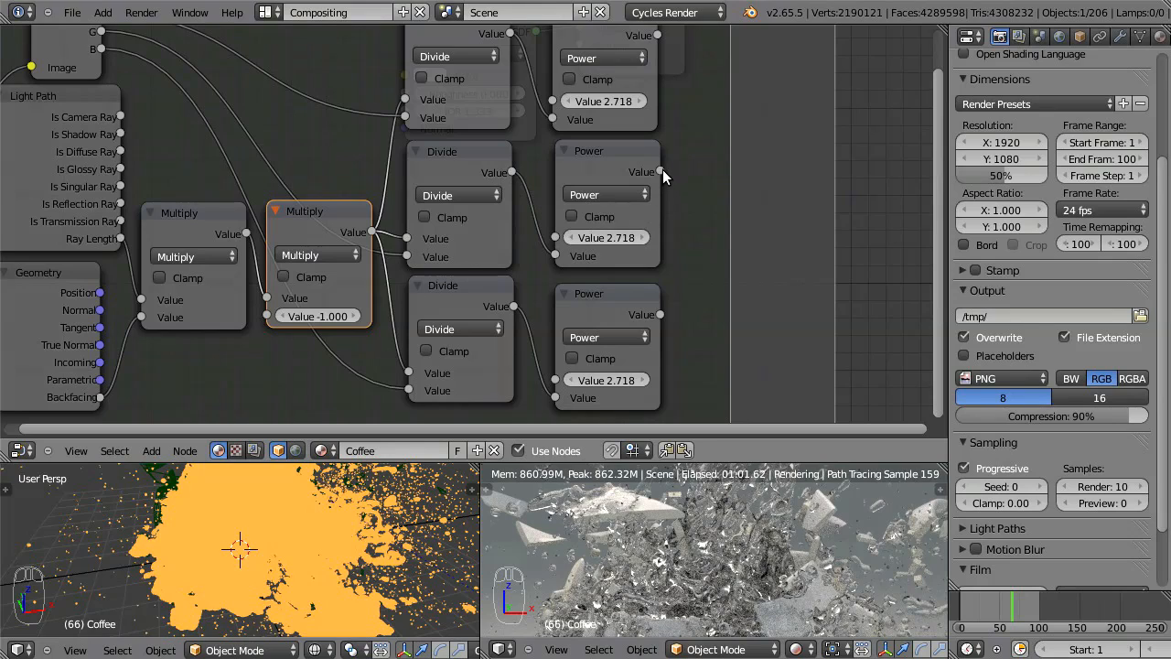
drag(661, 171, 679, 191)
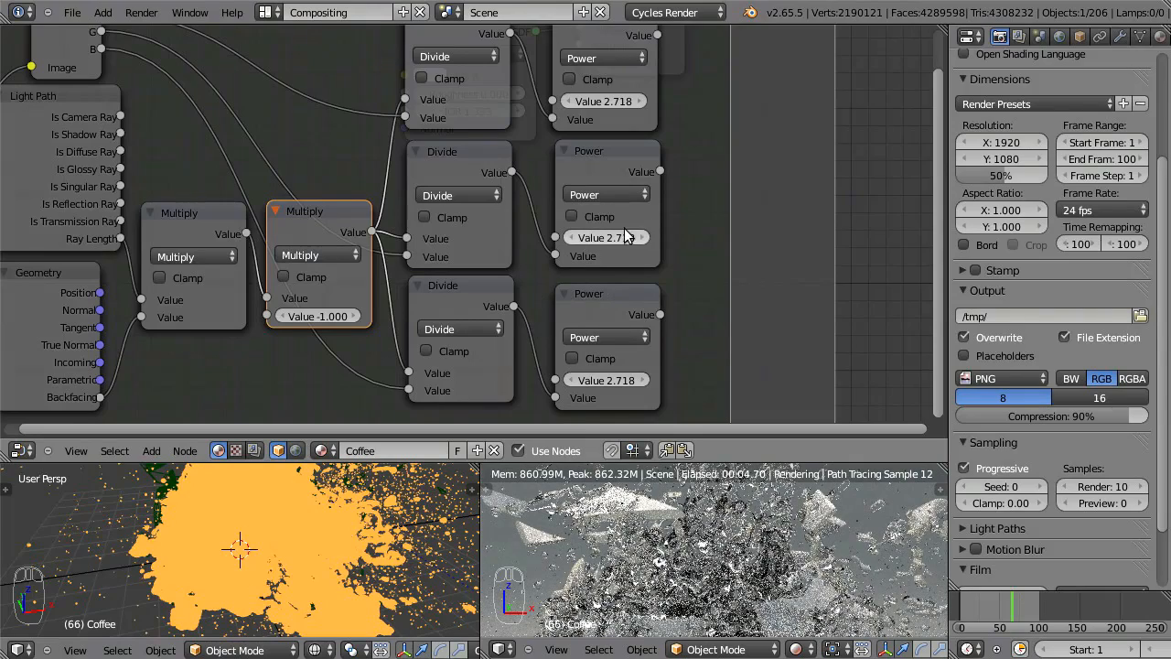
Add a Combine RGB node beyond the three Power nodes
middle_drag(549, 264, 399, 259)
middle_drag(576, 168, 594, 204)
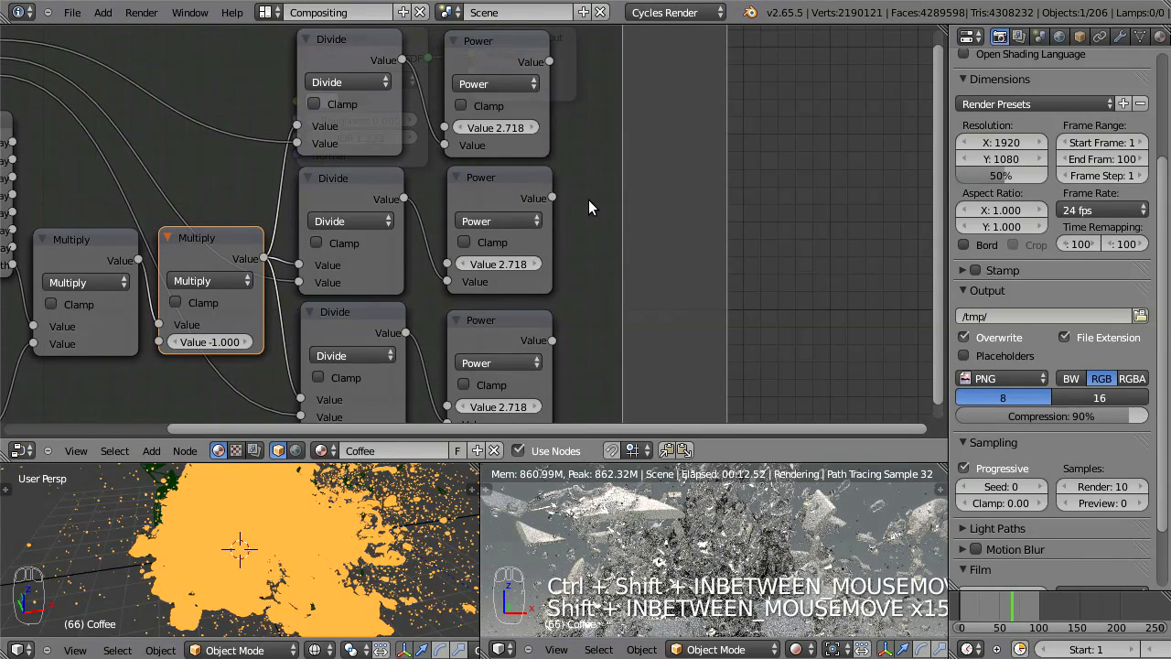
key(shift+a)
mouse_move(590, 205)
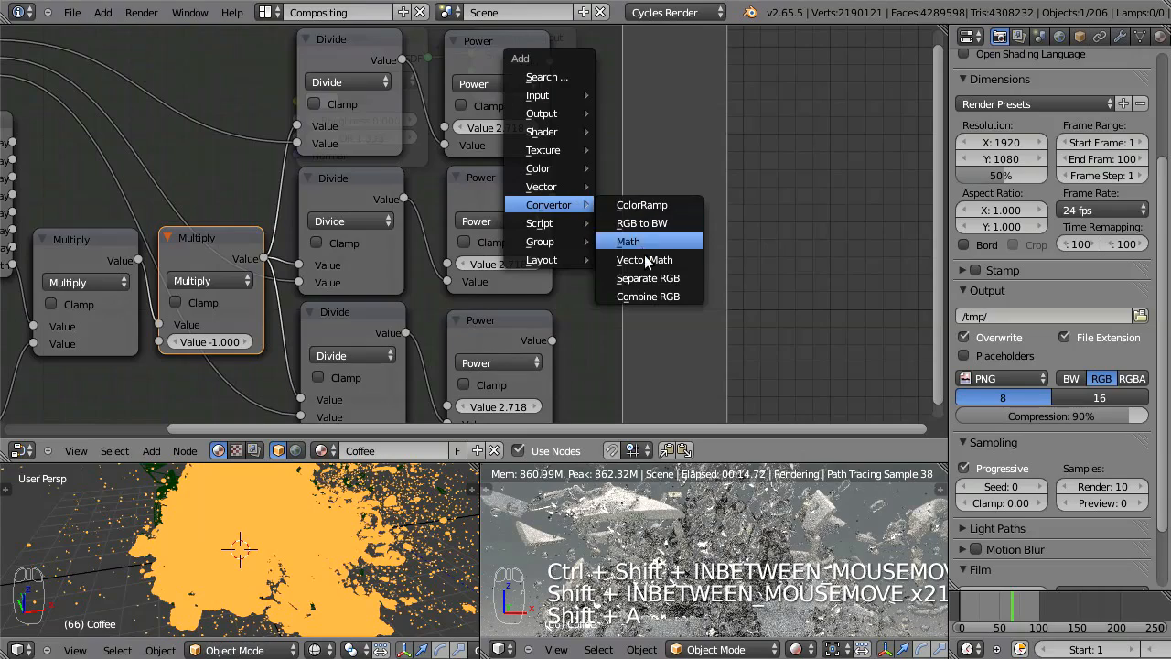
click(652, 296)
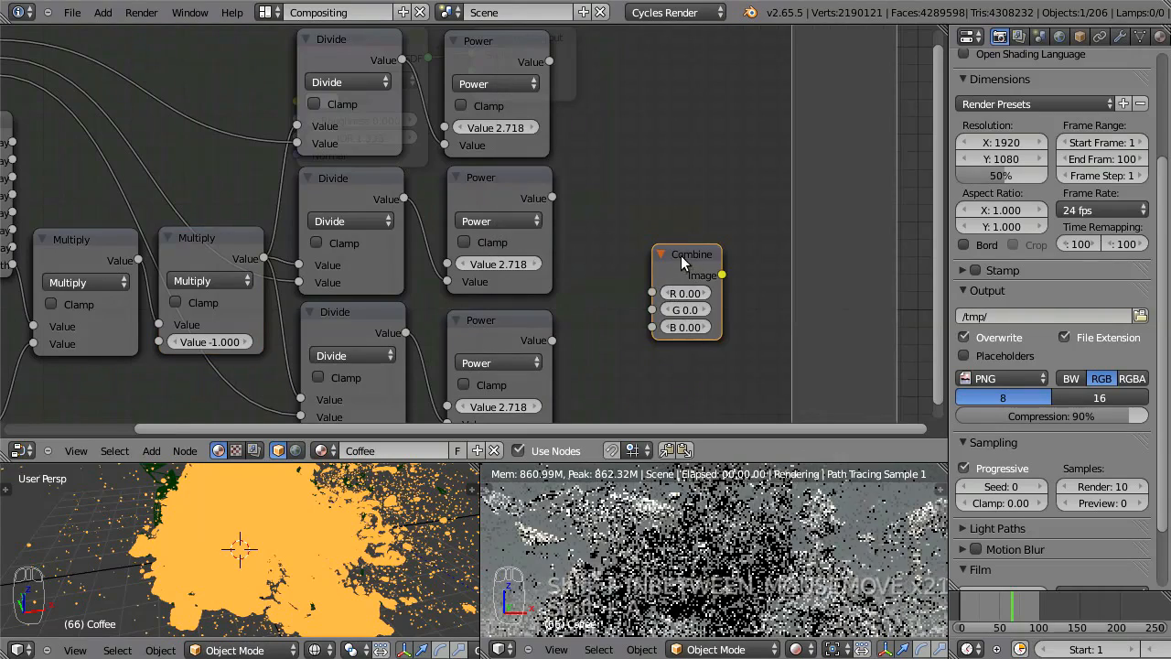
click(650, 213)
Link the three Power outputs to Combine RGB's R, G and B inputs and expose its Image as a group output
drag(549, 62, 627, 211)
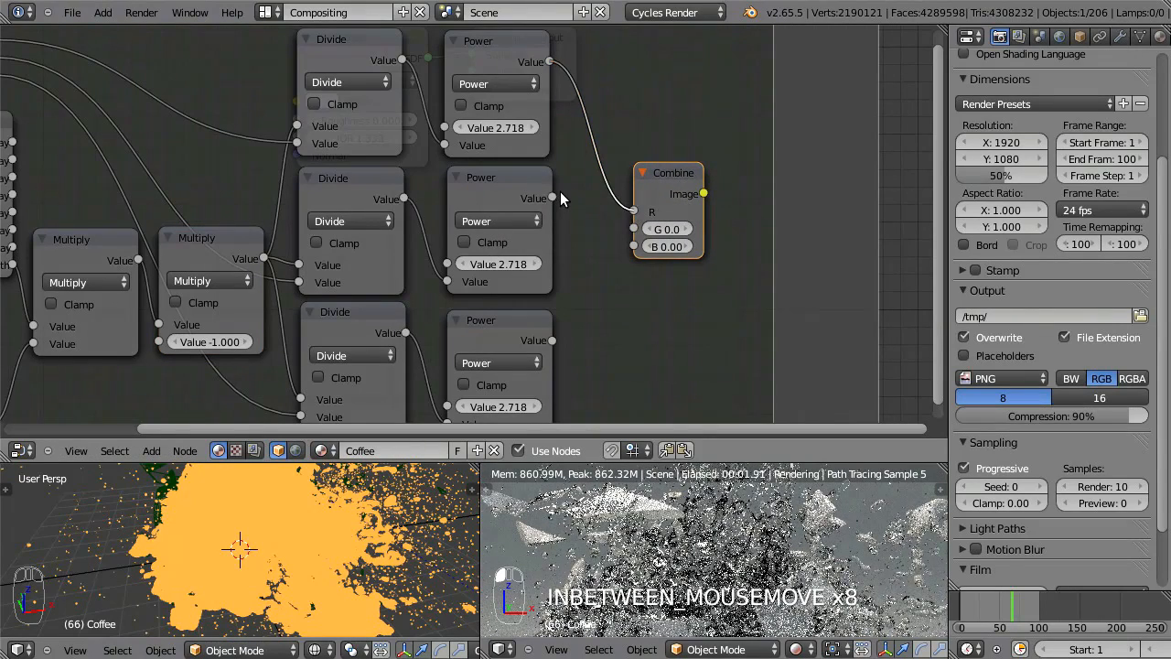
drag(551, 197, 633, 228)
drag(552, 340, 633, 246)
drag(703, 193, 797, 197)
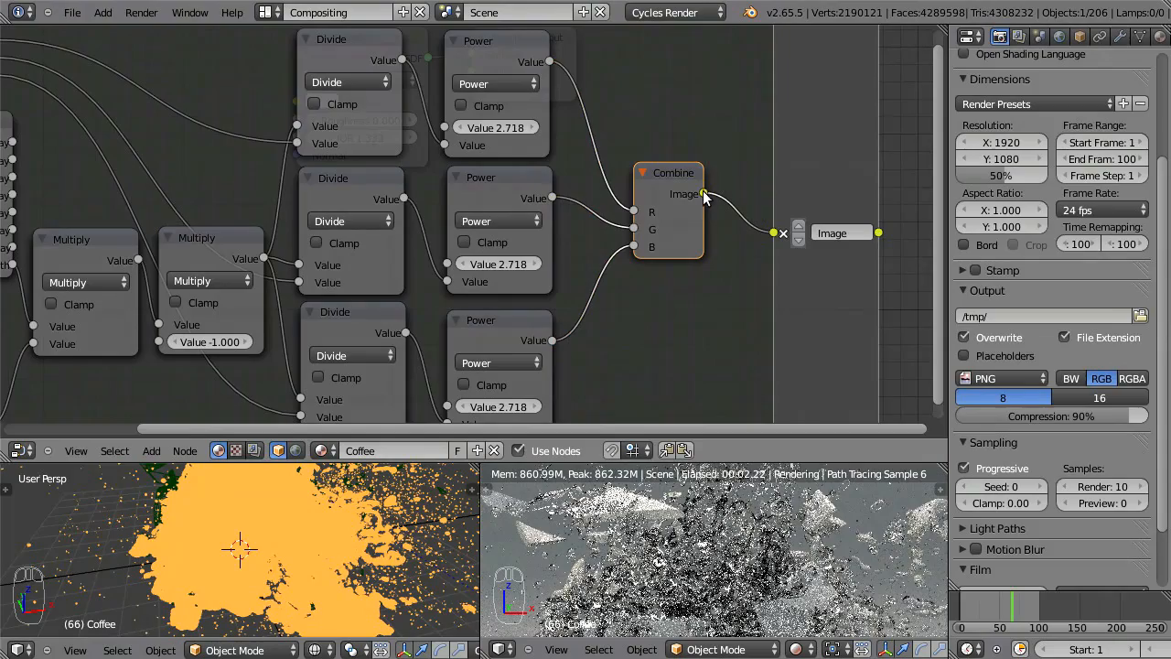
Exit the node group, move the RGB Absorption node nearer the Glass BSDF and link its Image output to the shader's Color
ctrl+middle_drag(690, 239, 698, 215)
middle_drag(631, 197, 700, 197)
key(Tab)
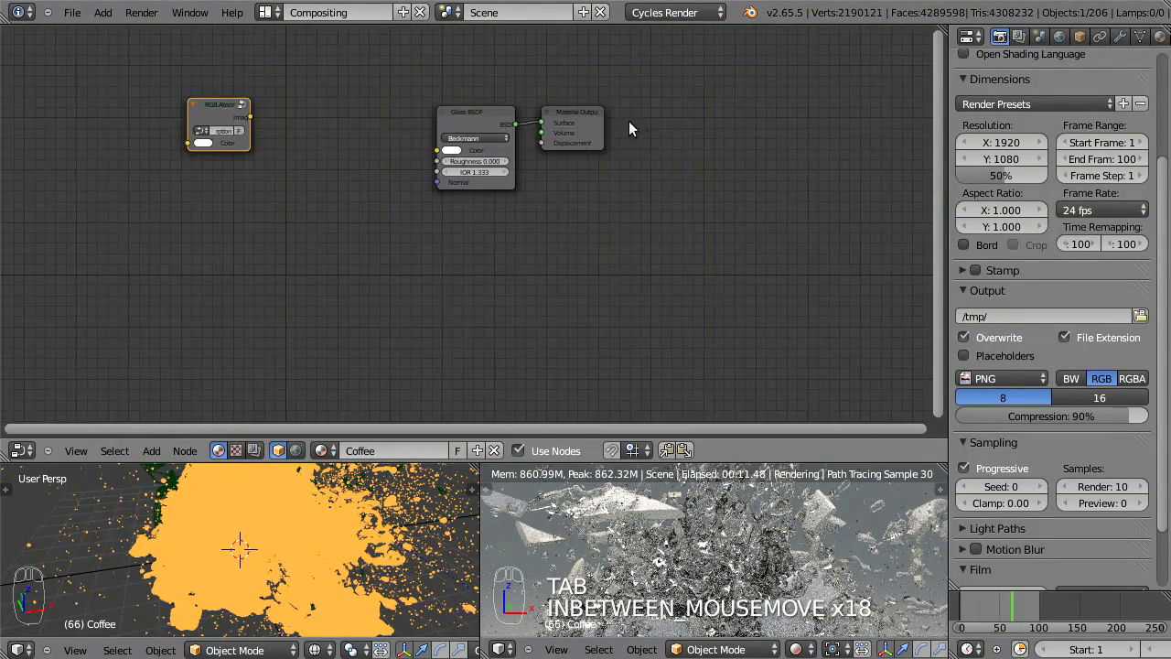
drag(224, 104, 311, 150)
ctrl+middle_drag(345, 216, 276, 185)
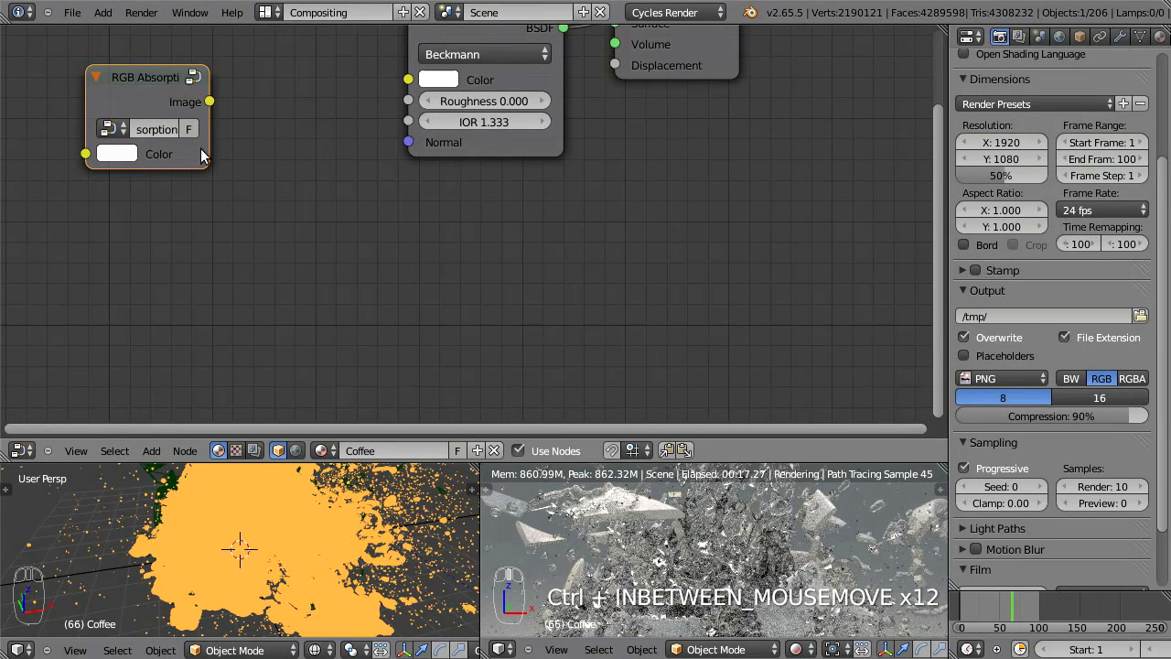
key(Home)
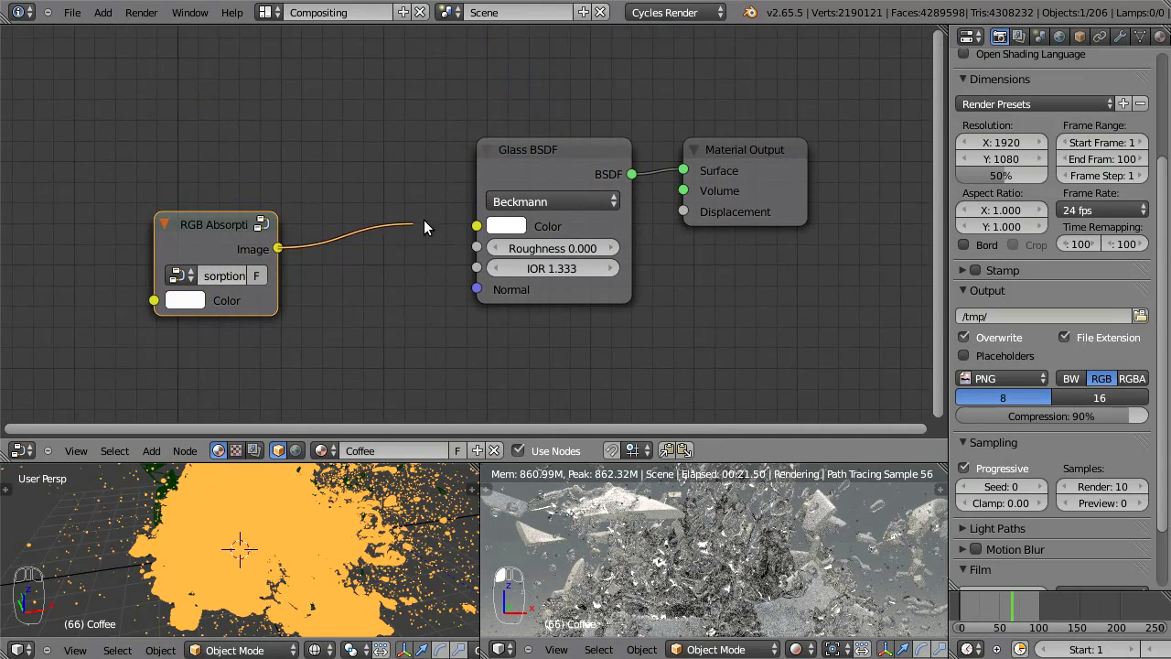
drag(416, 221, 477, 226)
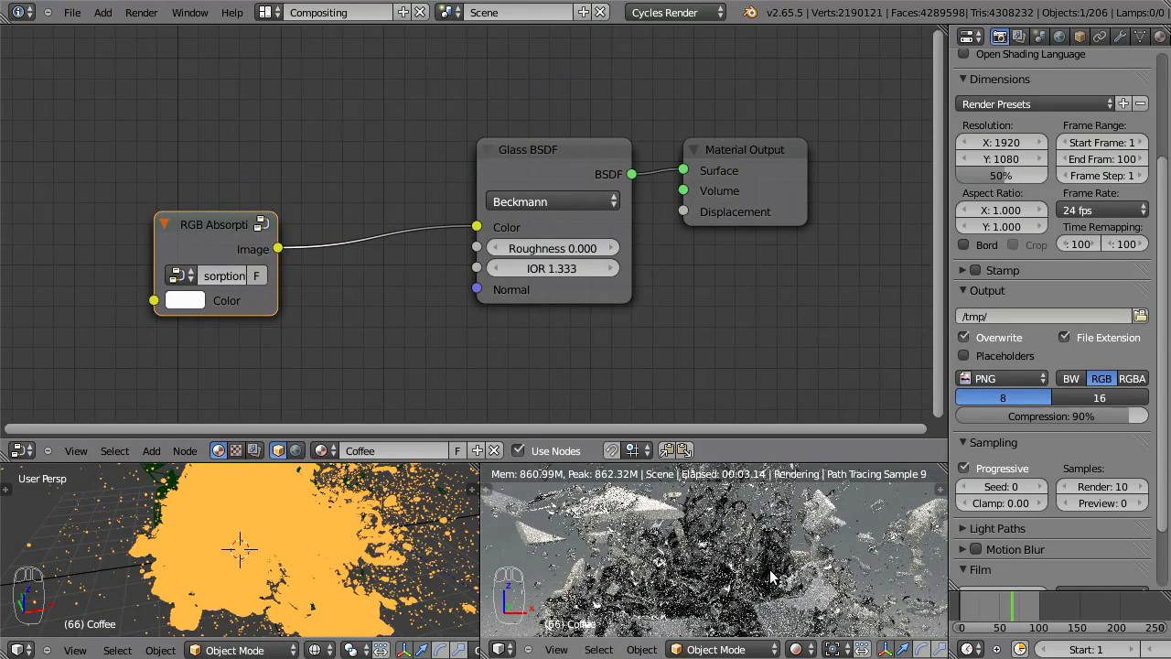
Move the RGB Absorption node closer to the Glass BSDF and set its Color to a darkened orange-brown
drag(231, 221, 292, 189)
click(247, 265)
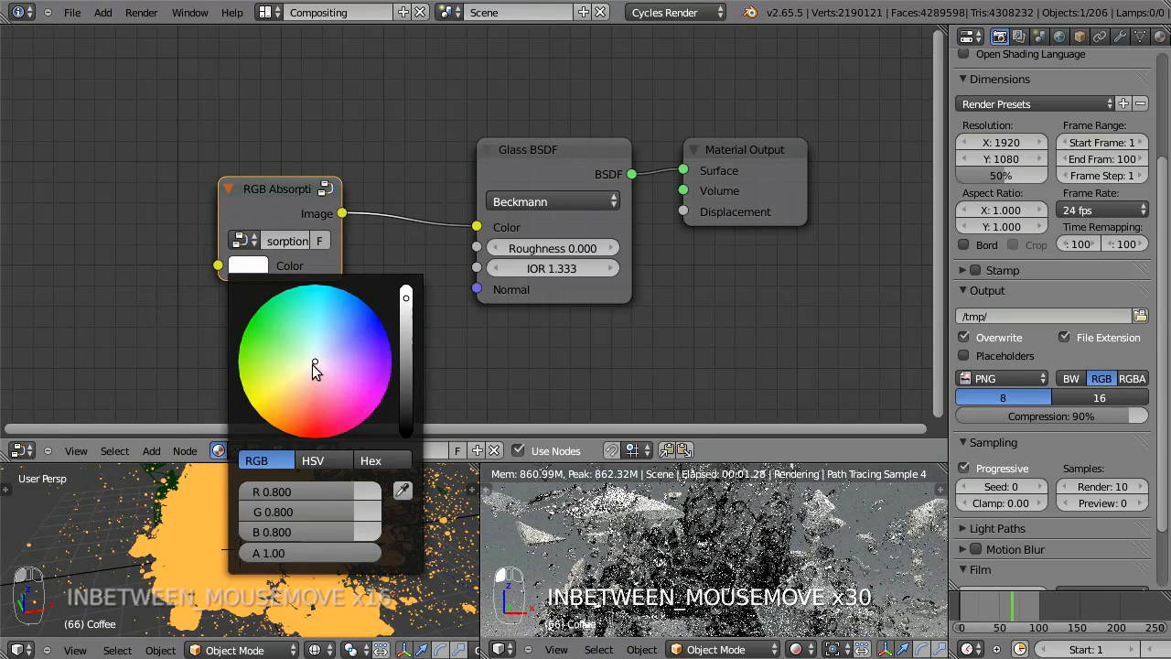
drag(314, 369, 296, 427)
mouse_move(408, 345)
mouse_down()
mouse_move(407, 316)
mouse_move(408, 351)
mouse_up()
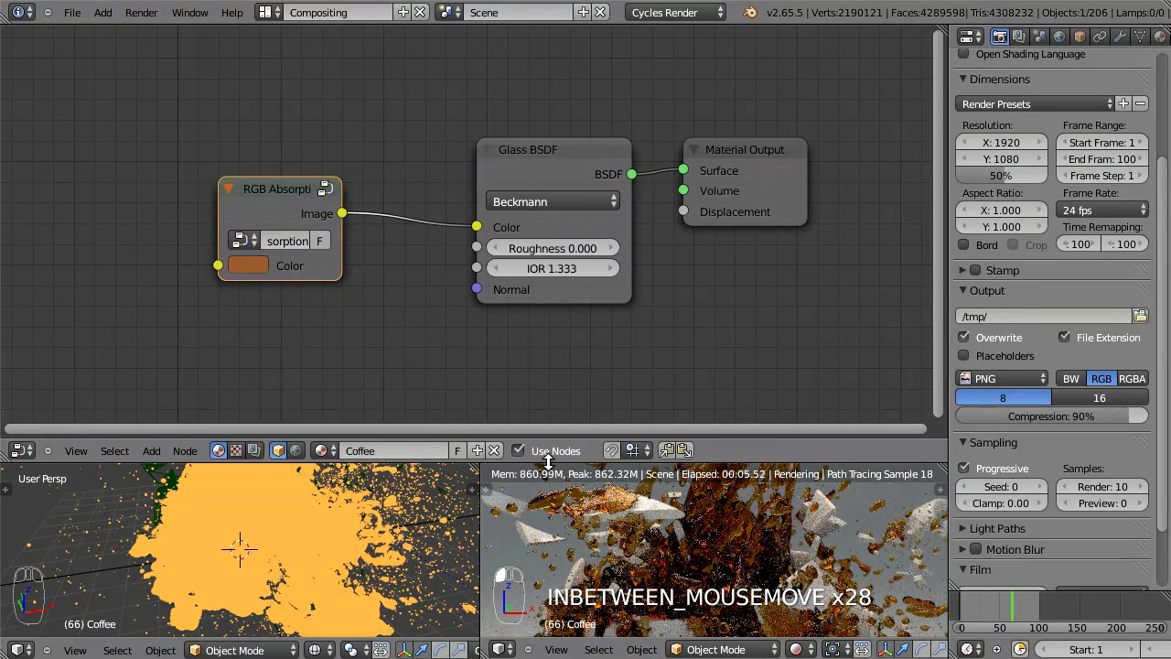
Enlarge the rendered viewport in height and width, and slightly brighten the RGB Absorption node's brown colour
drag(549, 454, 549, 242)
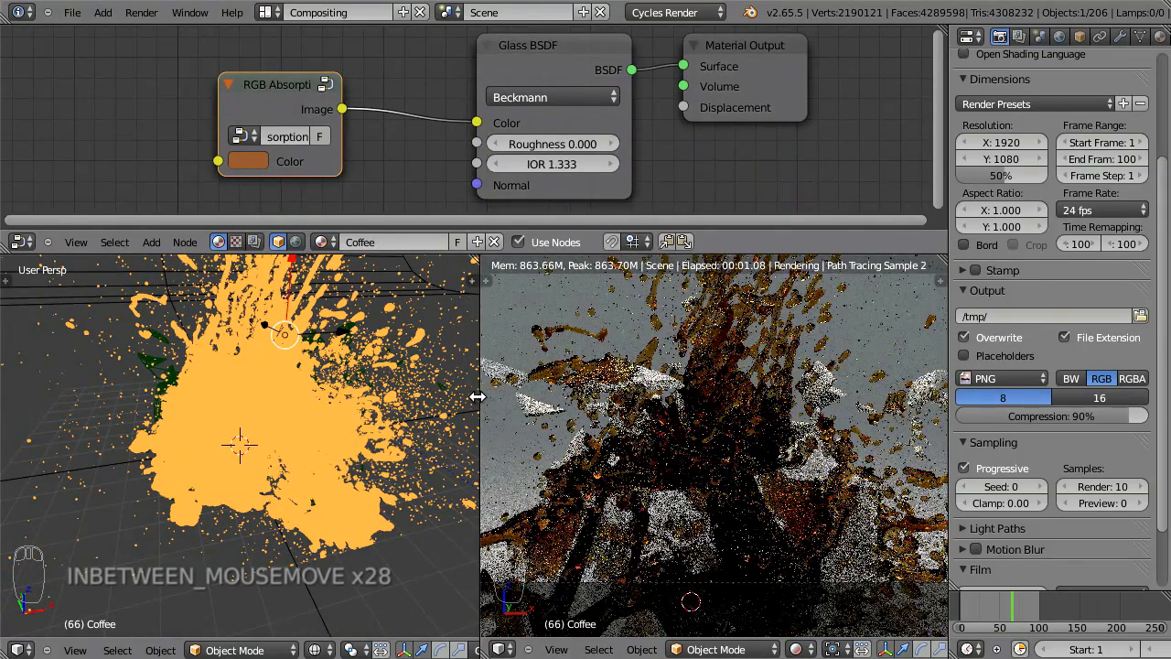
drag(481, 398, 389, 407)
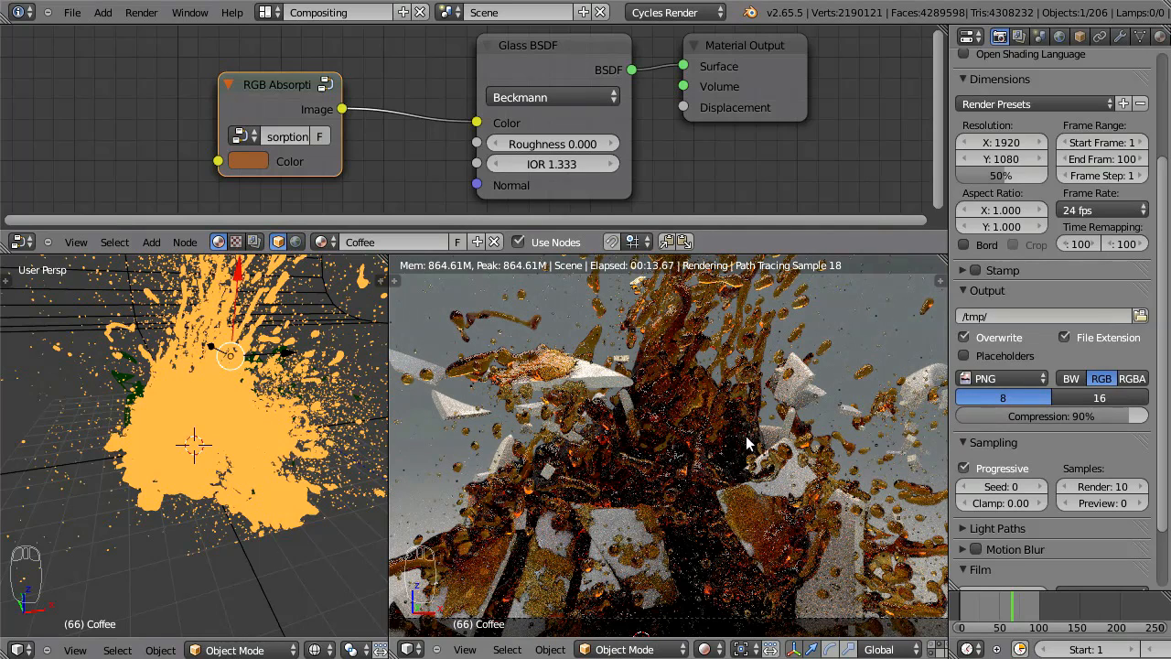
click(249, 162)
drag(408, 246, 407, 242)
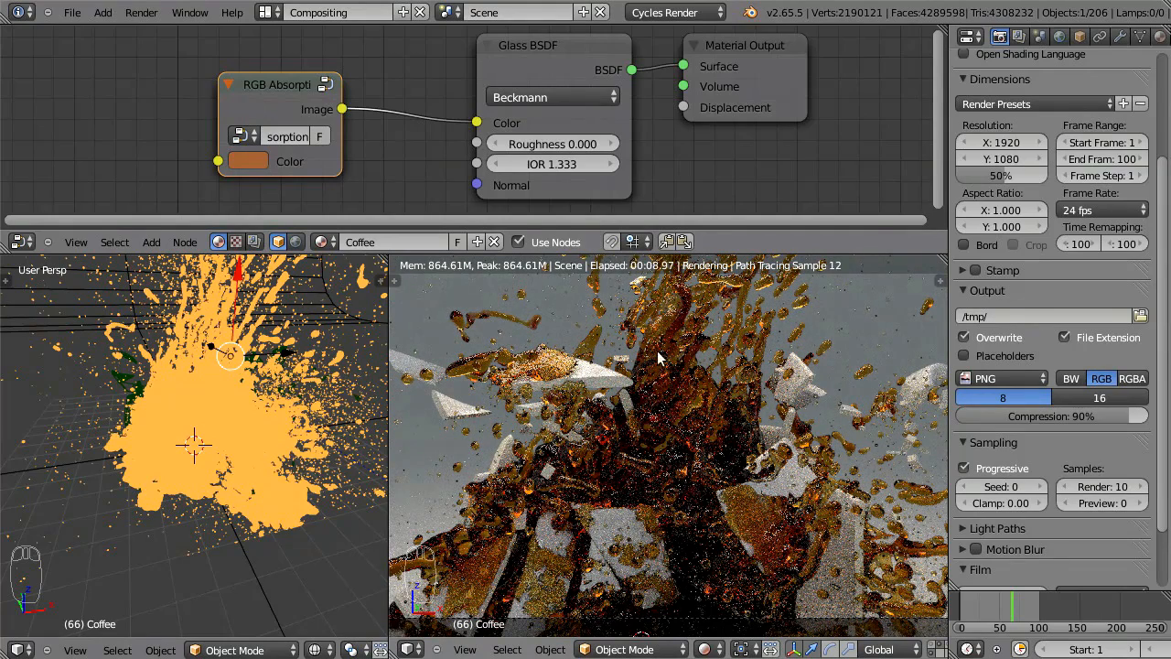
Set the Glass BSDF's Roughness to 0.02
click(579, 146)
click(553, 144)
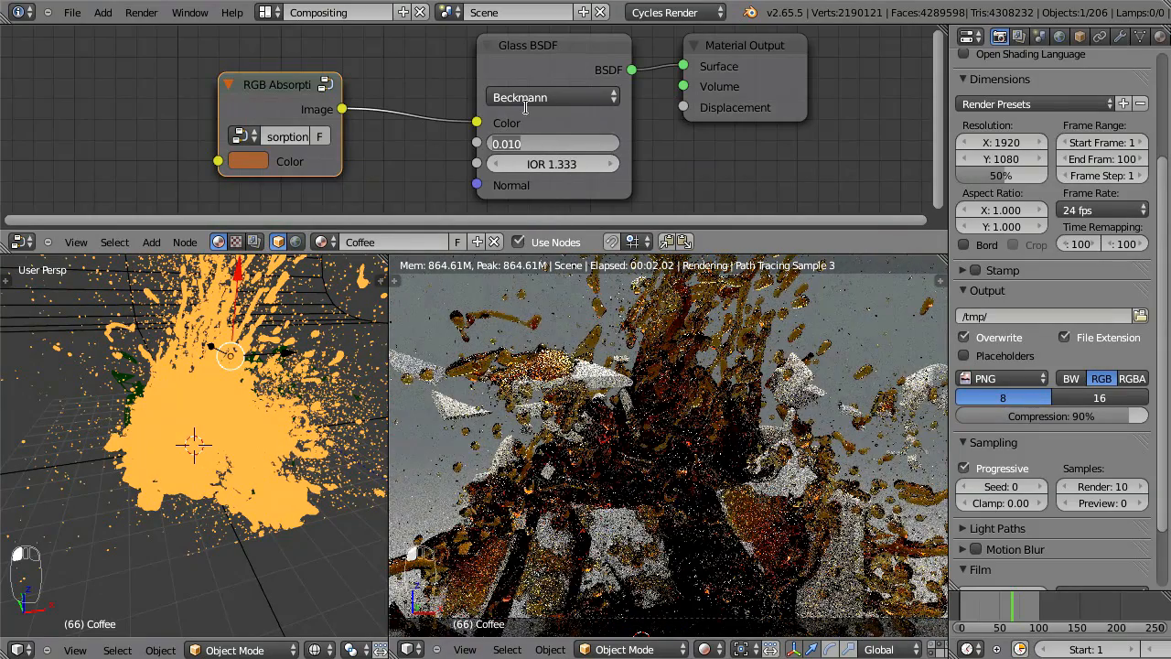
text(0.)
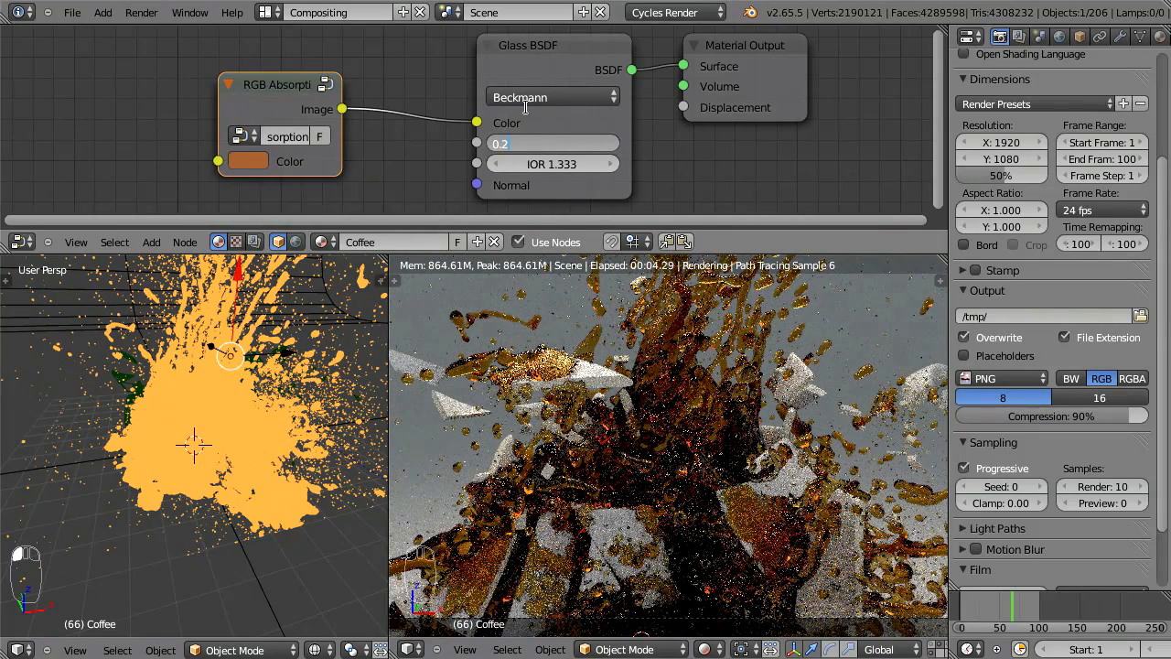
text(2)
key(Return)
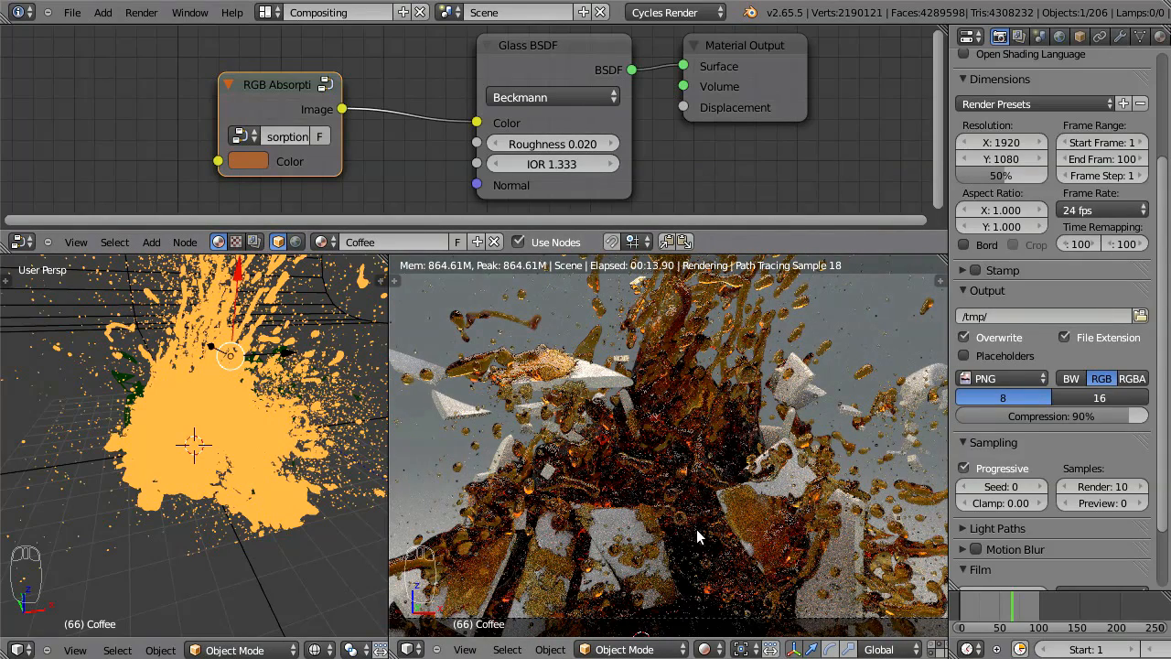
Return to the first frame and switch the visible layers to the intact cup with its coffee, hiding the simulation objects
key(shift+Left)
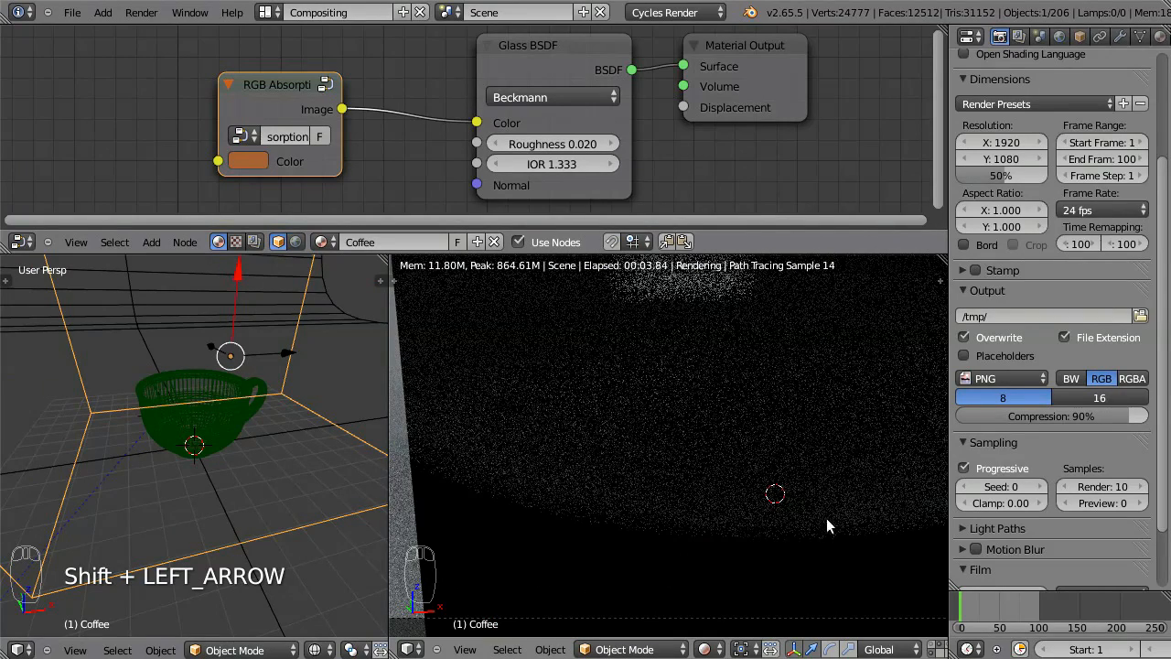
middle_drag(347, 515, 162, 457)
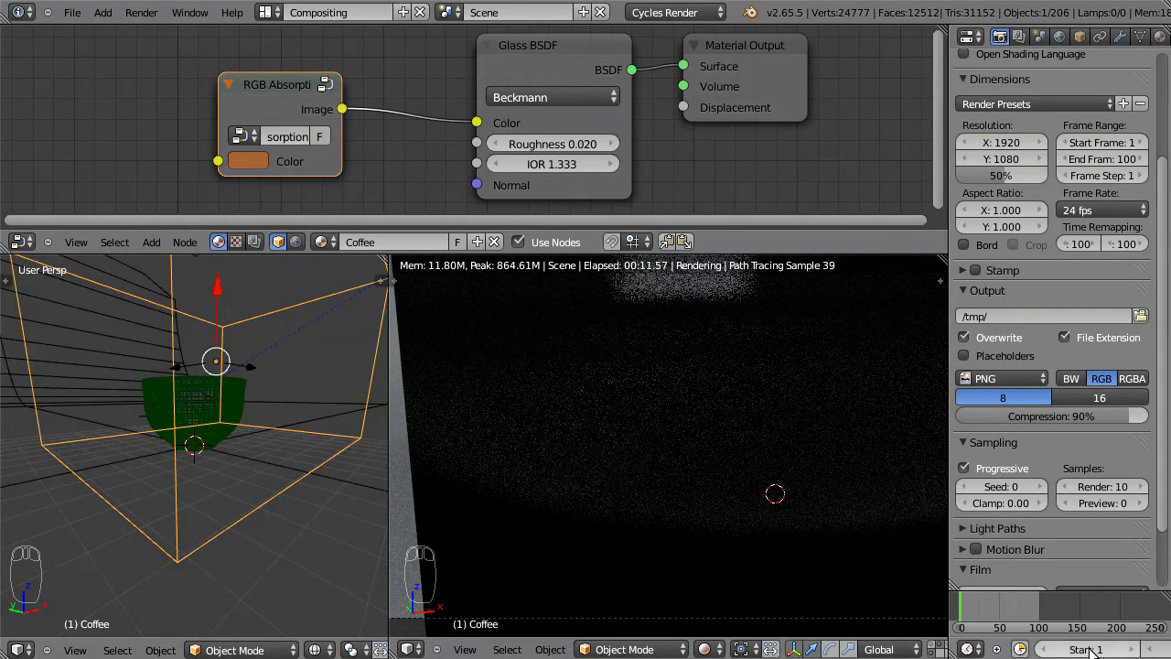
scroll(812, 641, right, 5)
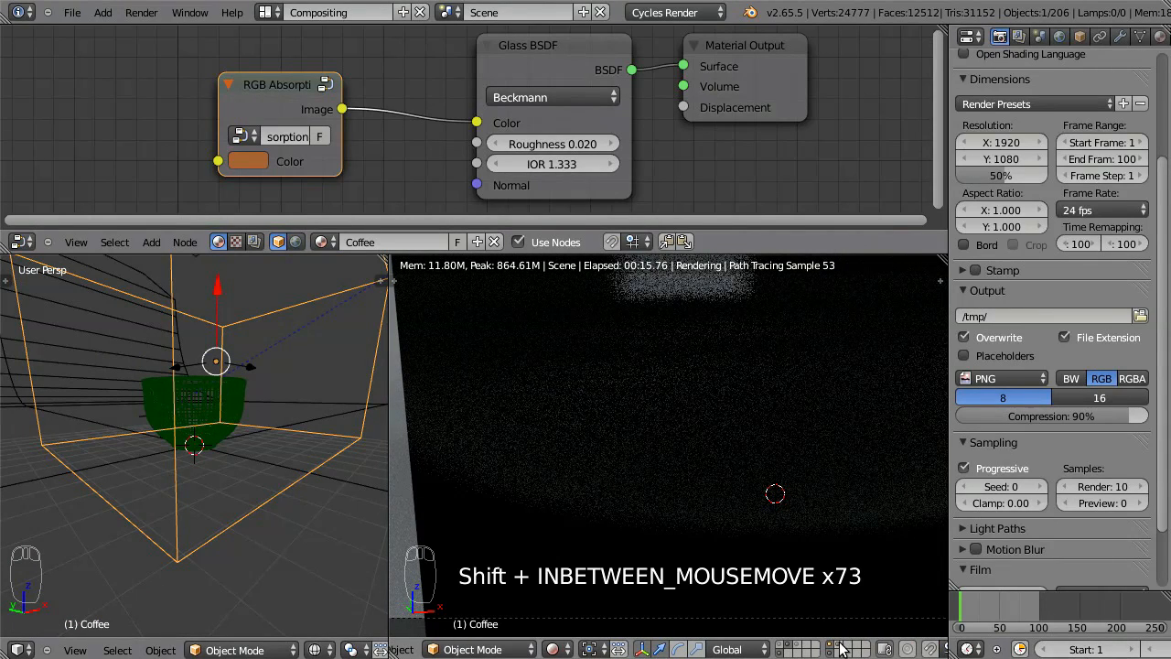
shift+click(787, 646)
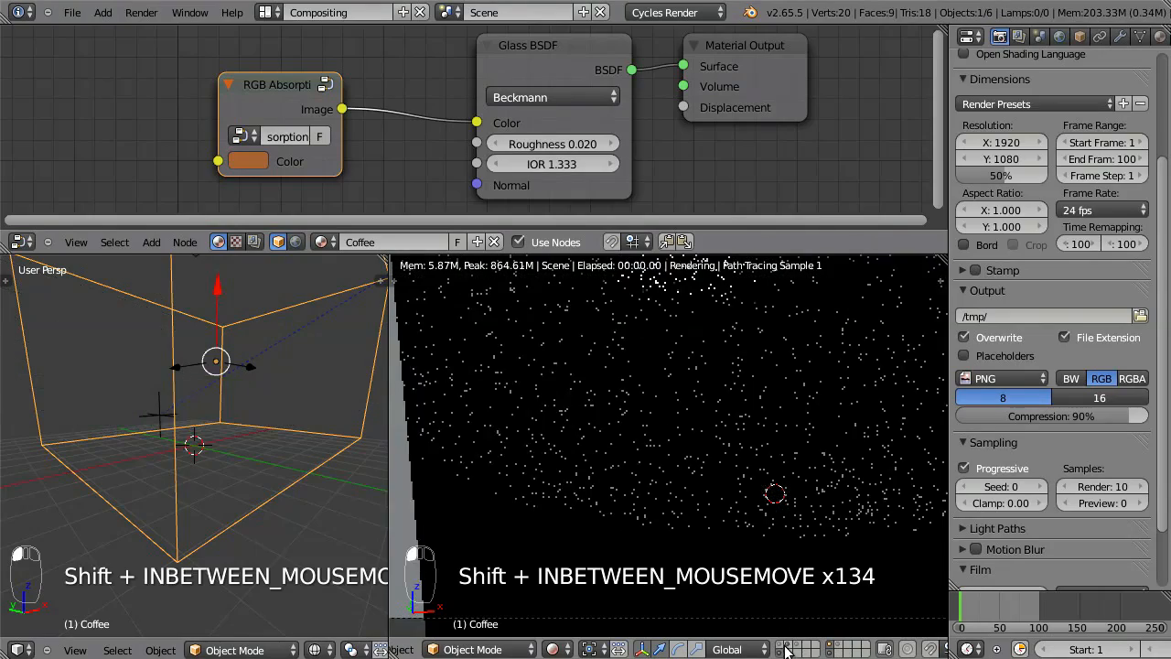
shift+click(781, 646)
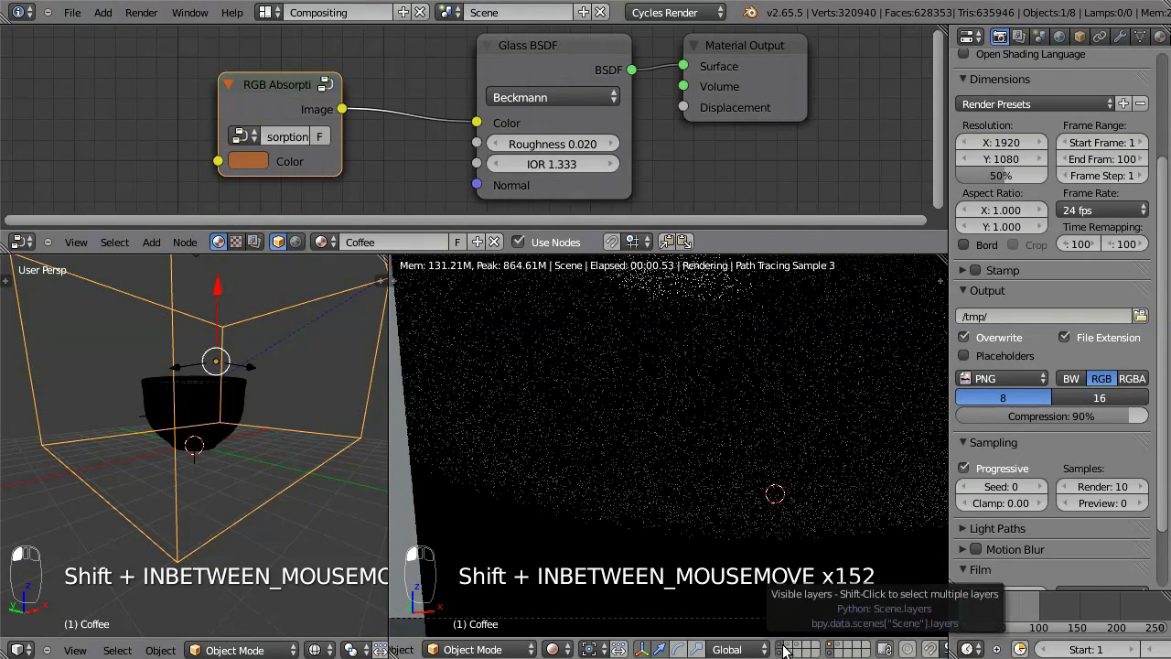
shift+click(831, 645)
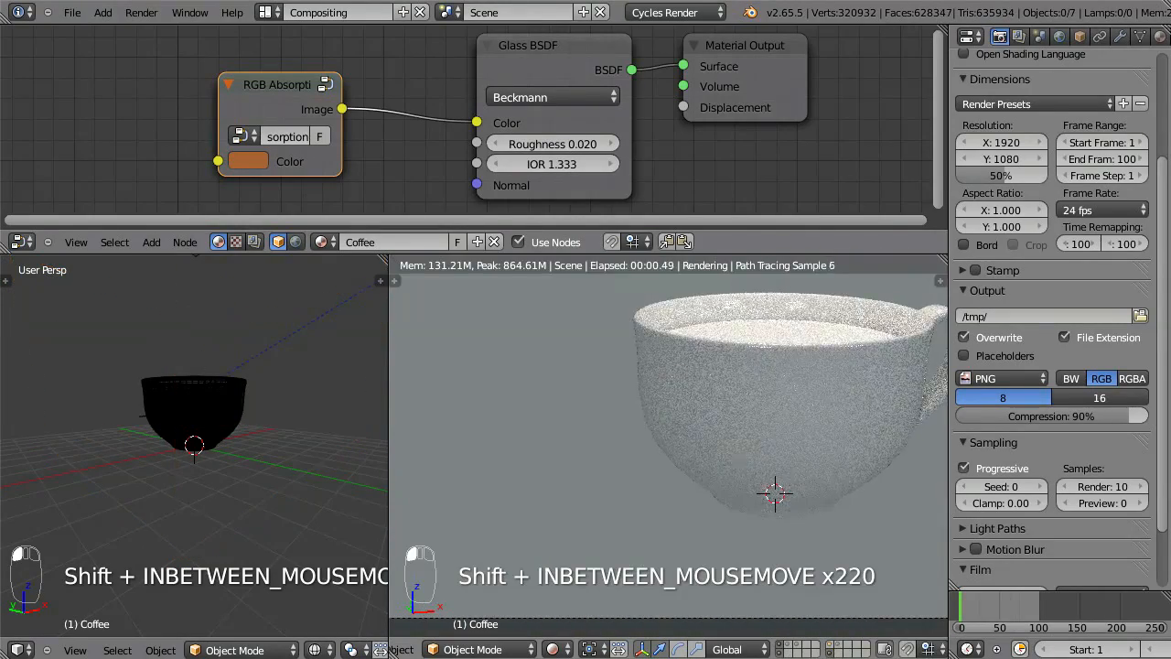
Assign the existing Coffee material to the liquid inside the intact cup and make the backdrop layer visible as well
right_click(792, 330)
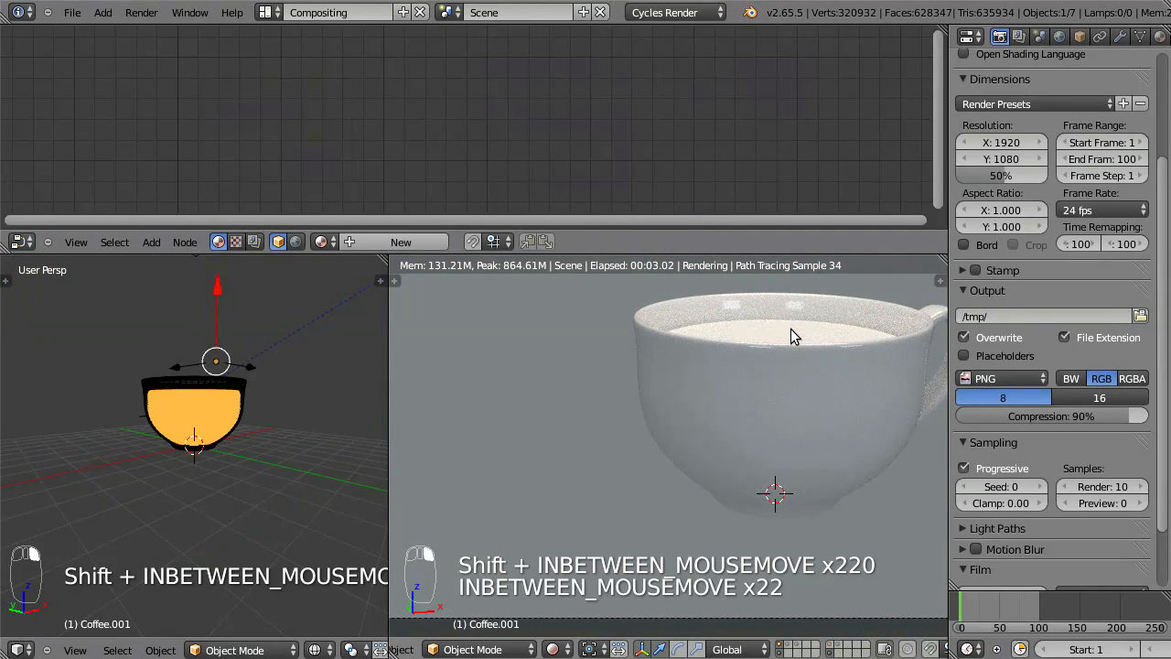
click(322, 242)
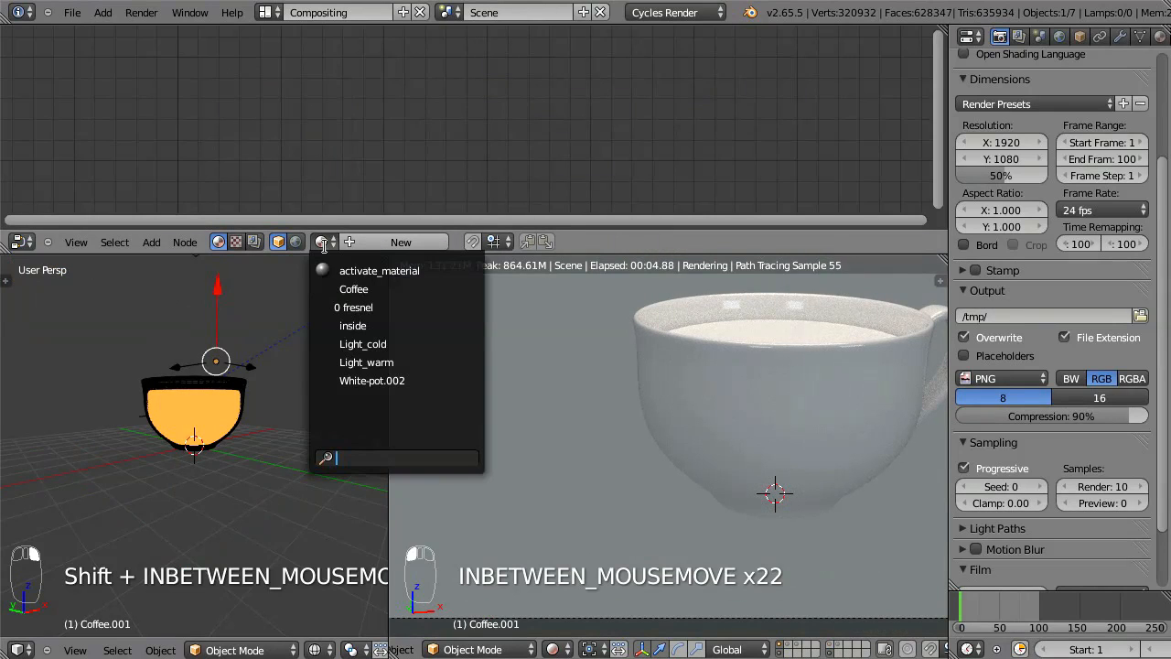
click(384, 289)
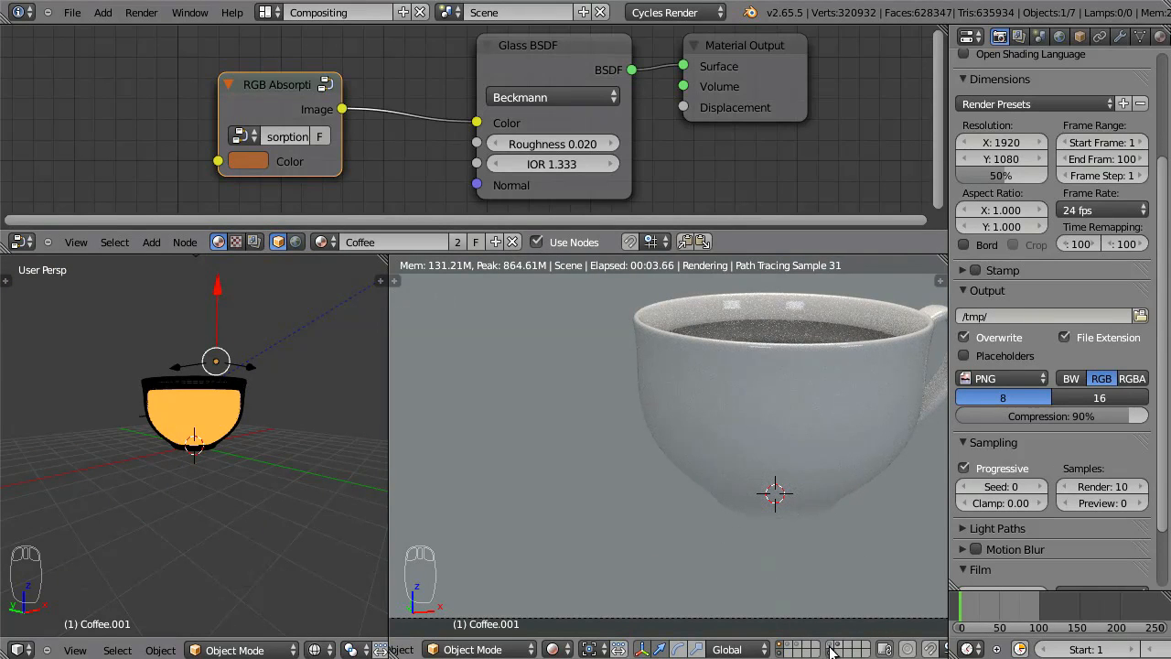
shift+click(792, 646)
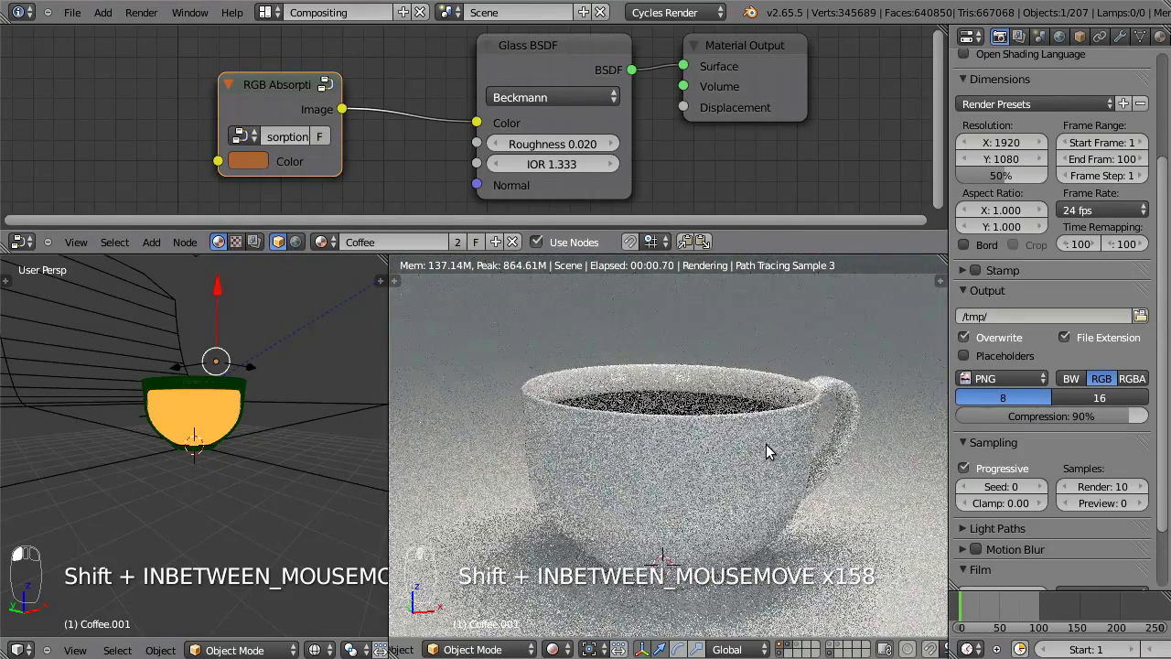
mouse_move(717, 418)
ctrl+middle_down()
mouse_move(718, 395)
mouse_move(737, 439)
mouse_move(737, 395)
ctrl+middle_up()
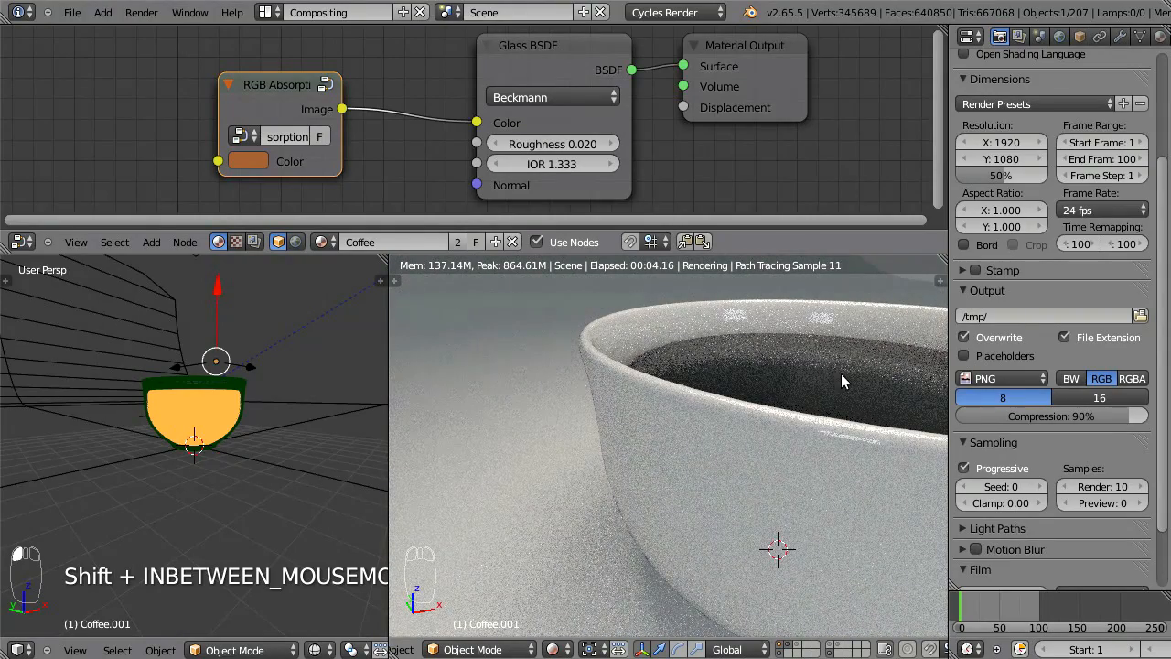
Enlarge the node editor's height and spread the Glass BSDF and Material Output nodes apart to make room between them
middle_drag(712, 178, 597, 161)
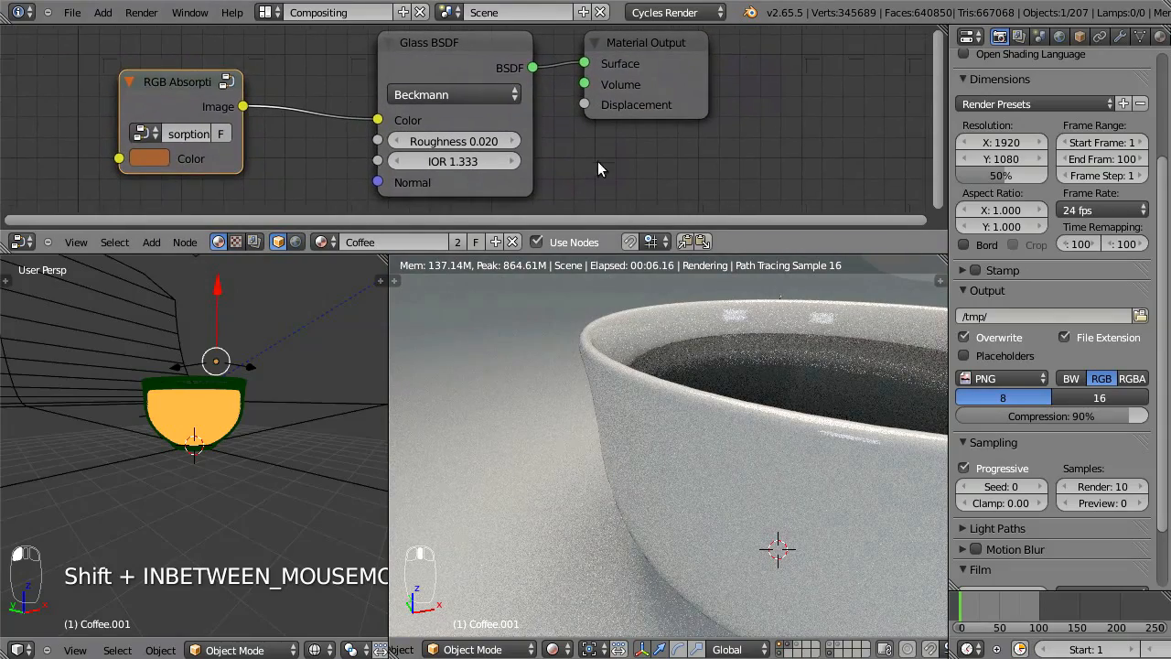
drag(604, 253, 603, 432)
drag(633, 178, 805, 220)
drag(486, 159, 412, 140)
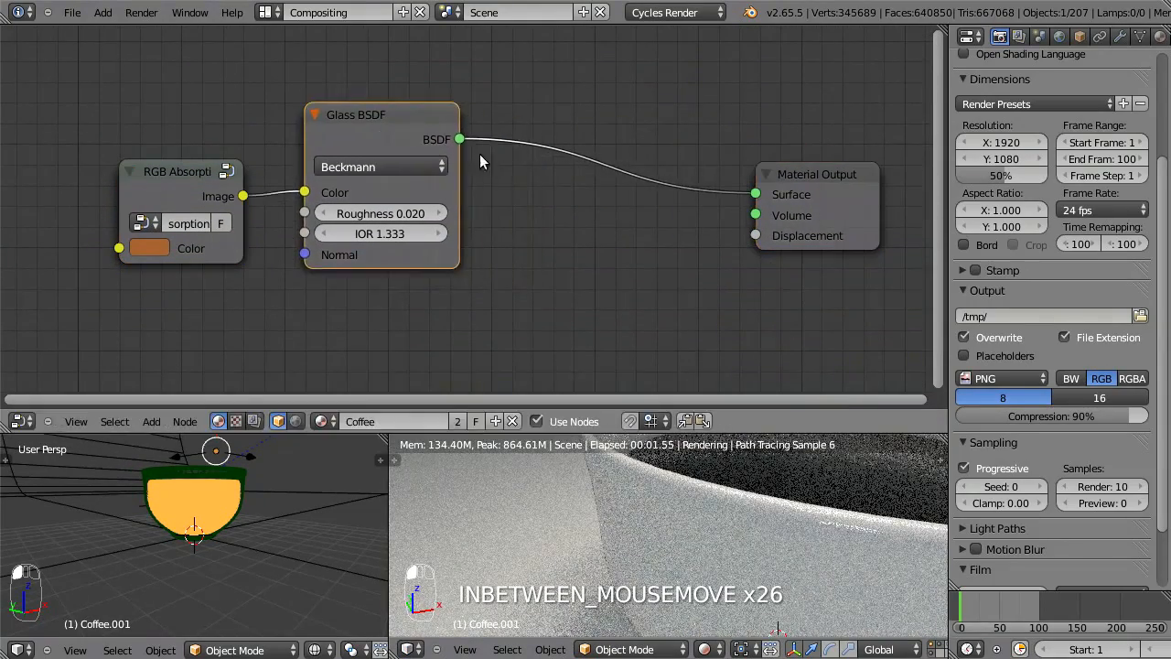
Insert a Mix Shader between the Glass BSDF and Material Output, and move the Glass BSDF lower
key(shift+a)
mouse_move(559, 153)
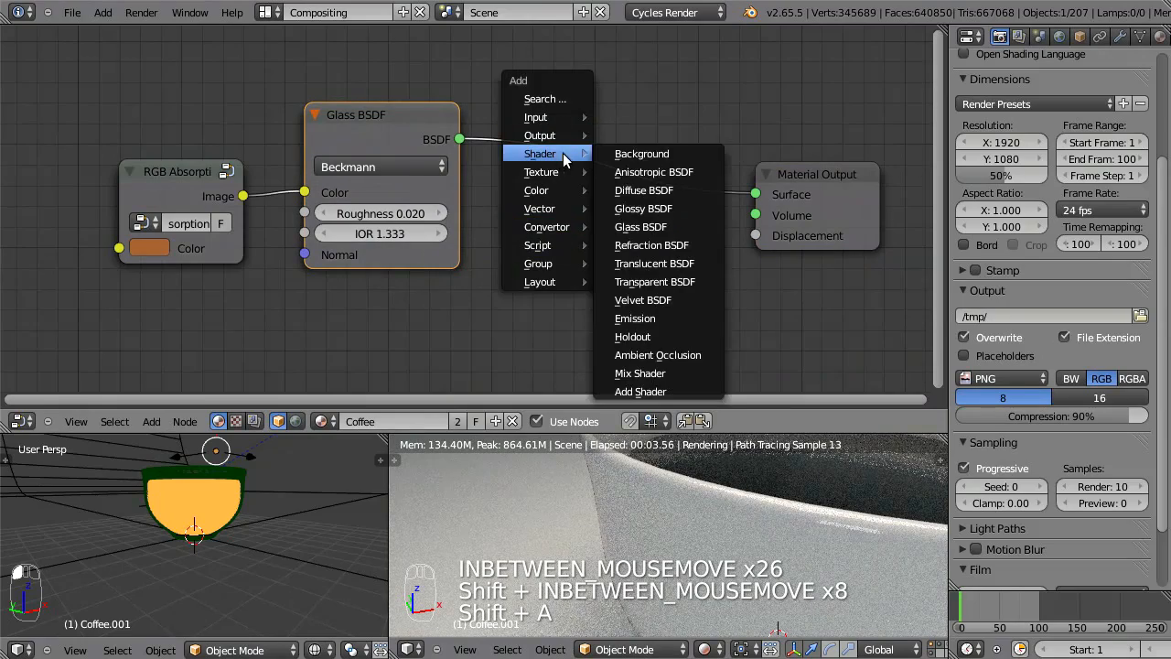
click(639, 373)
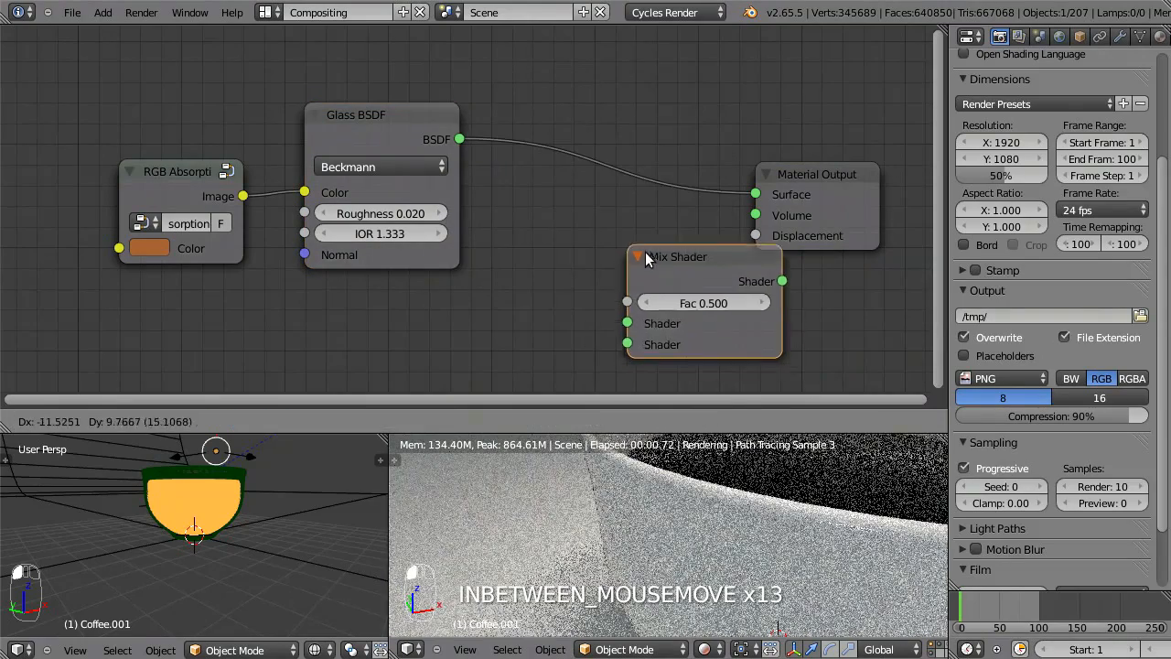
click(579, 144)
drag(401, 144, 424, 274)
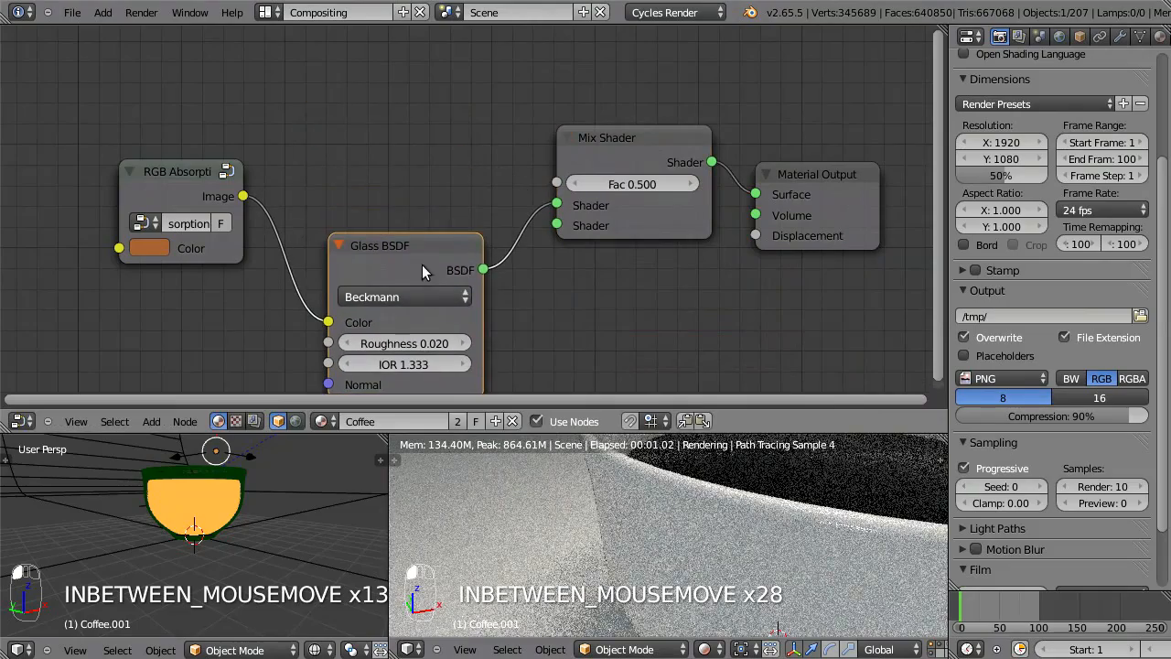
Add a Refraction BSDF above the Glass BSDF, link it to the Mix Shader's first input and feed its Color from RGB Absorption
key(shift+a)
mouse_move(326, 151)
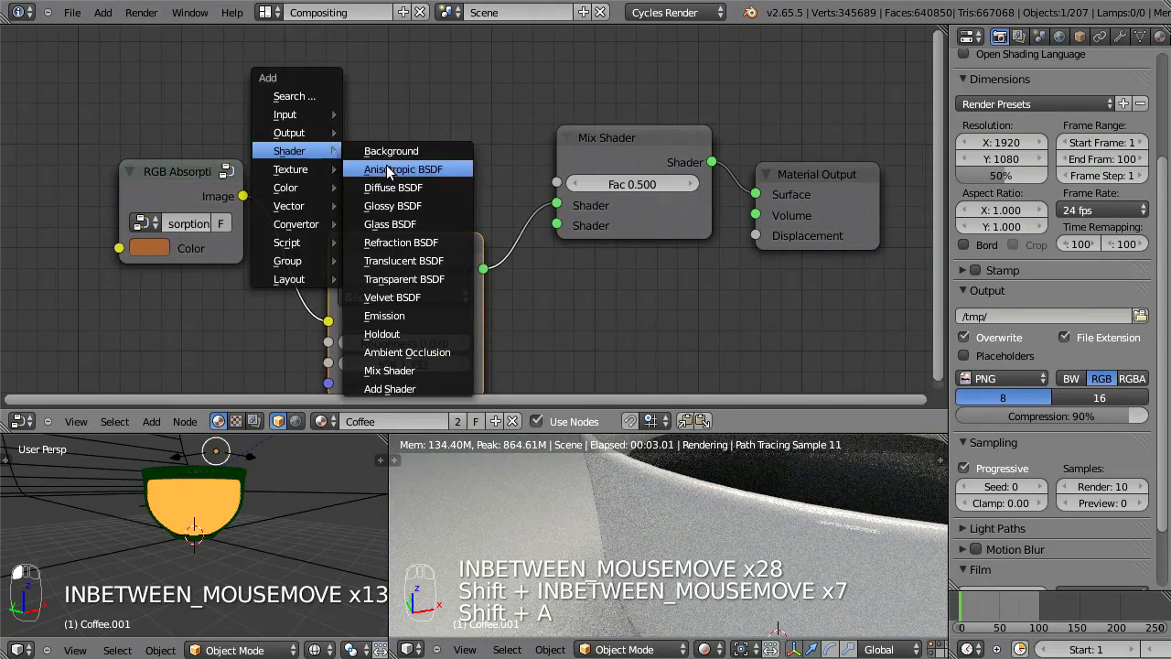
click(411, 241)
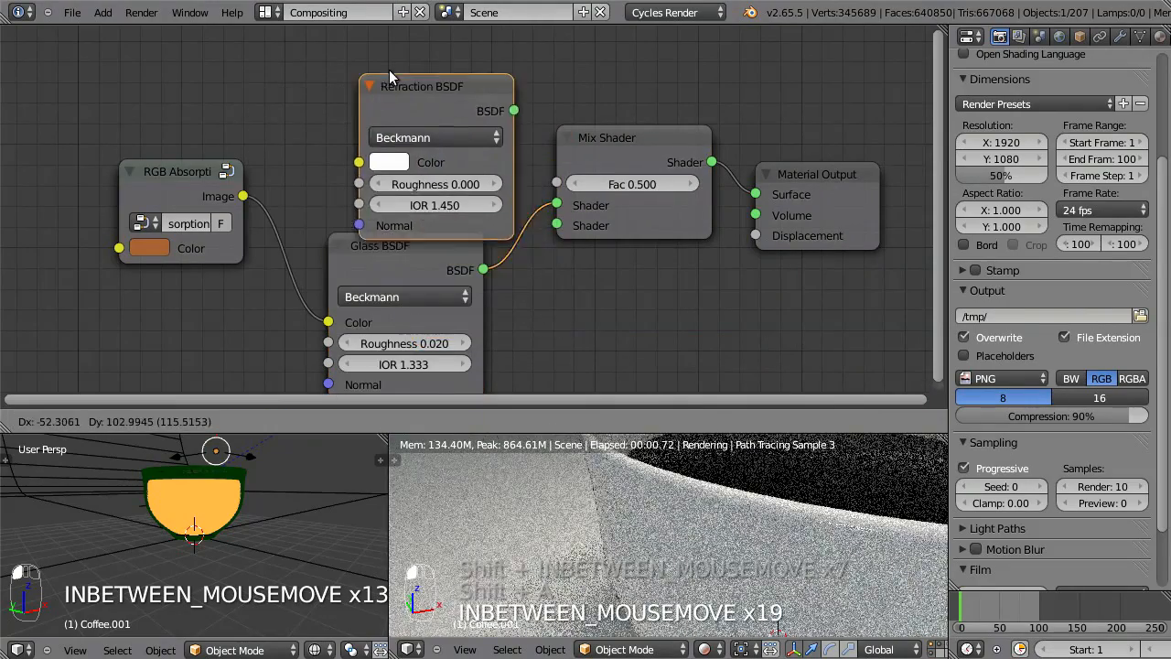
drag(549, 201, 556, 203)
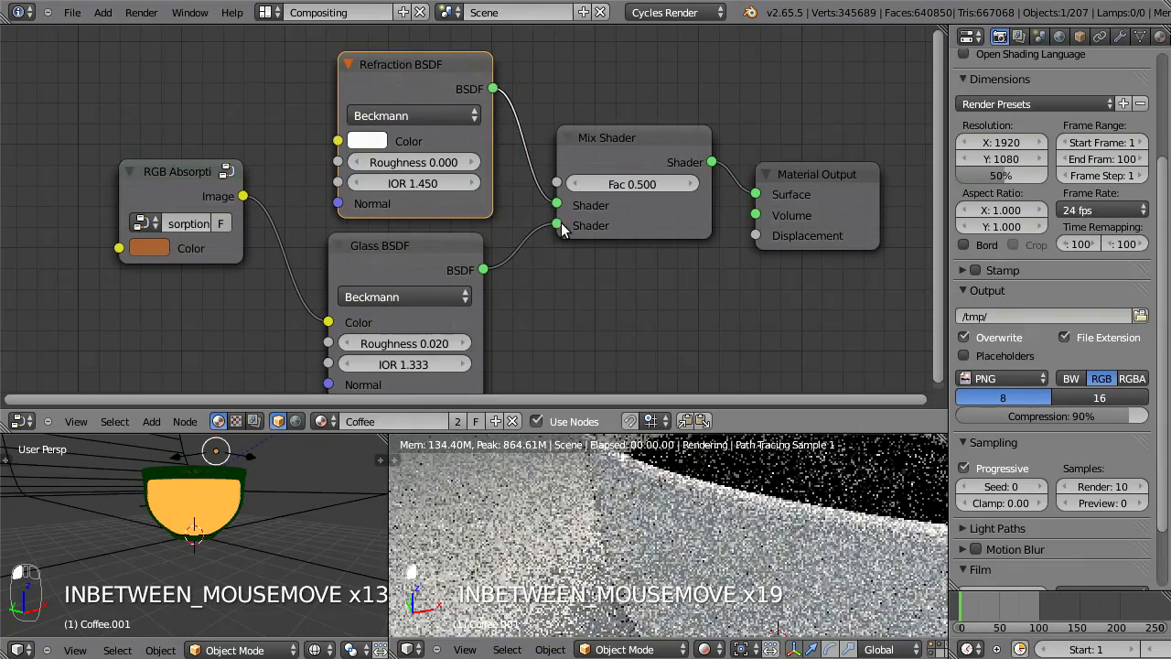
drag(243, 196, 338, 140)
drag(454, 85, 444, 82)
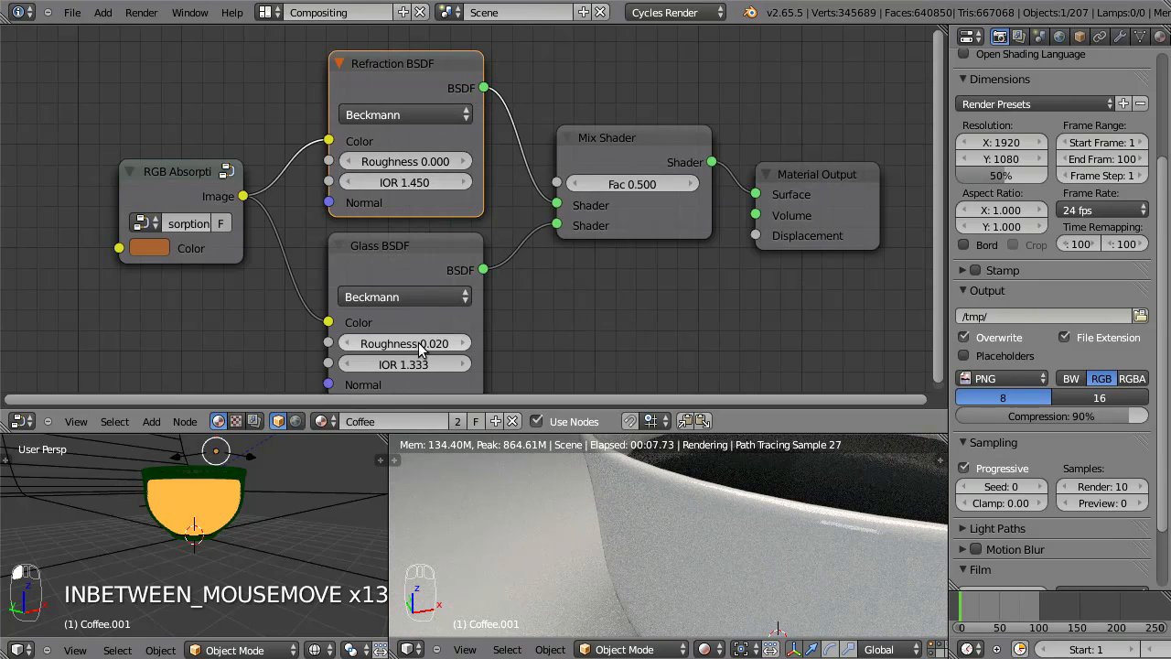
Copy the Glass BSDF's Roughness of 0.020 and IOR of 1.333 to the Refraction BSDF
key(ctrl+c)
key(ctrl+c)
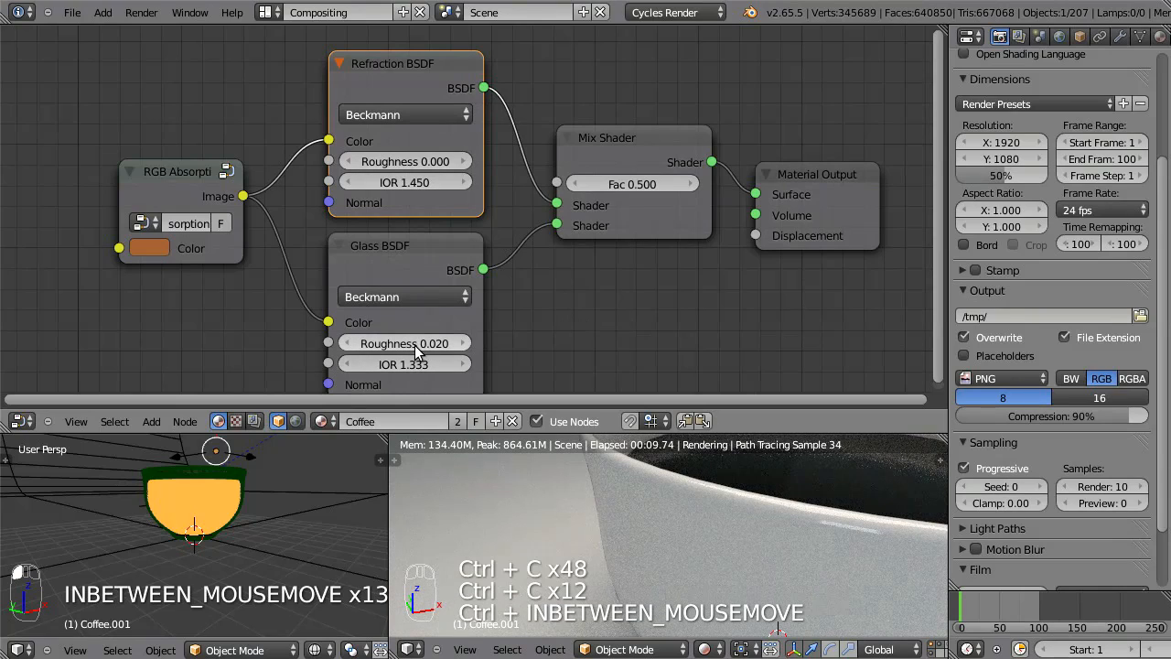
key(ctrl+v)
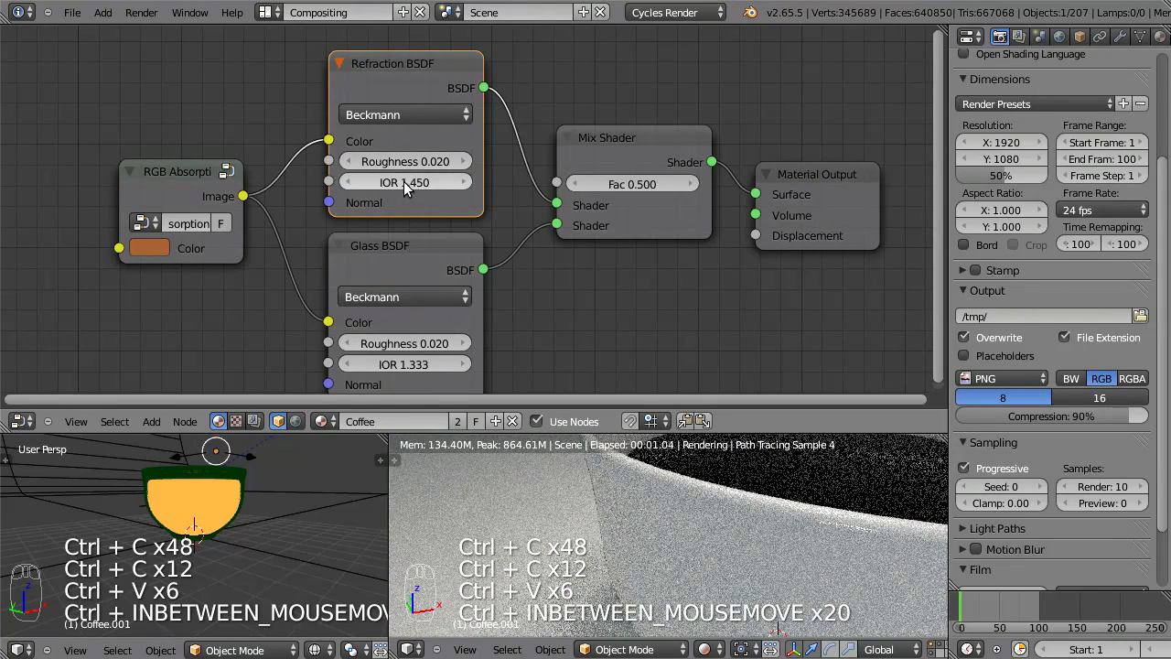
key(ctrl+c)
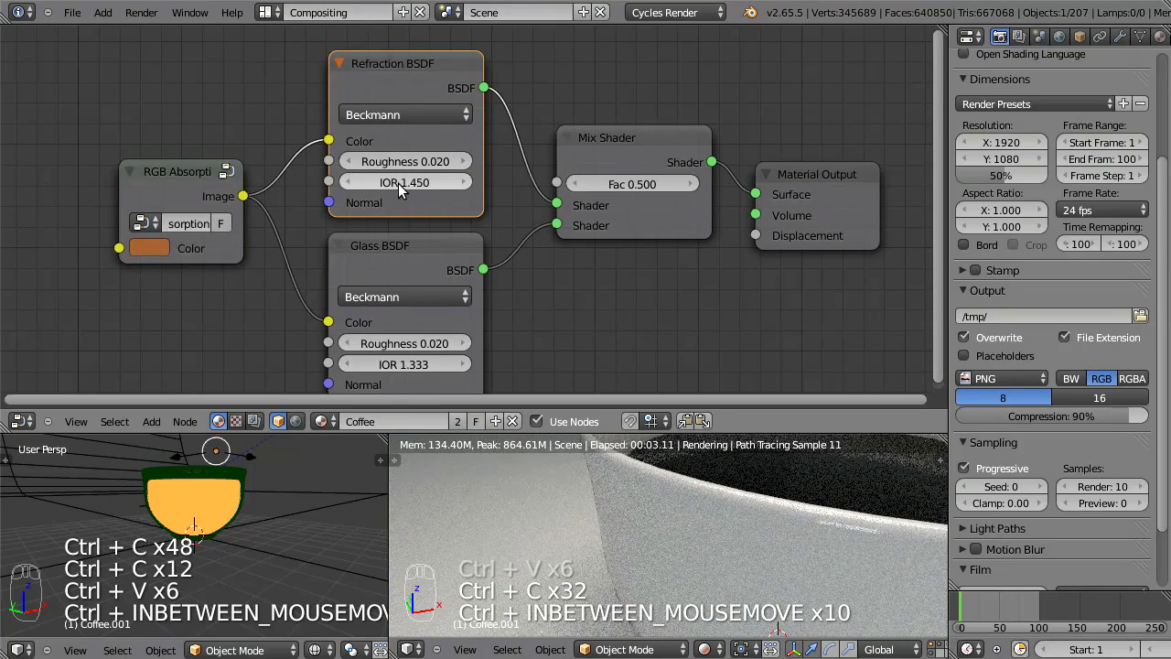
key(ctrl+v)
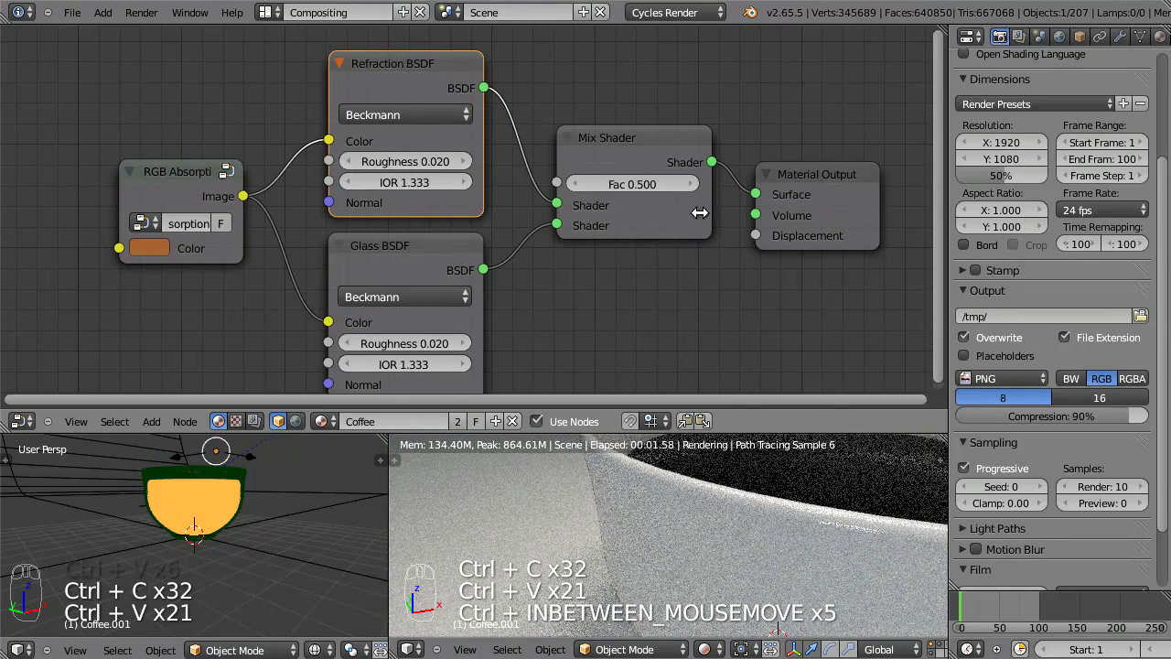
Set the Mix Shader's Fac to 0 to preview the Refraction BSDF alone on the cup's coffee
shift+middle_drag(791, 479, 790, 553)
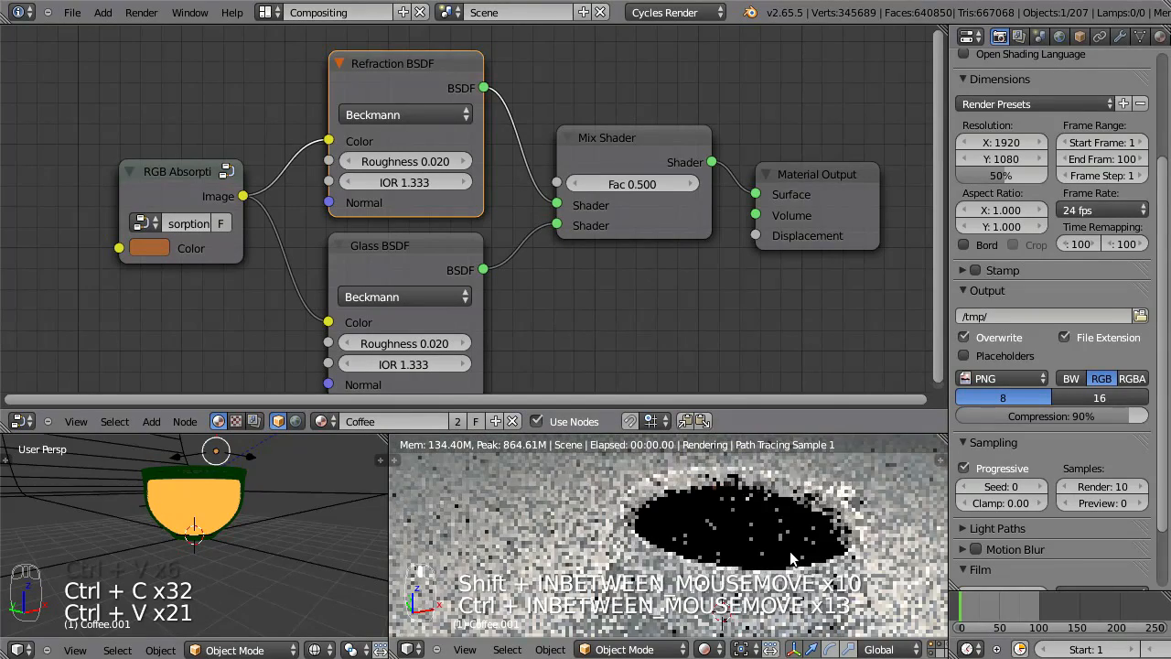
drag(658, 177, 375, 178)
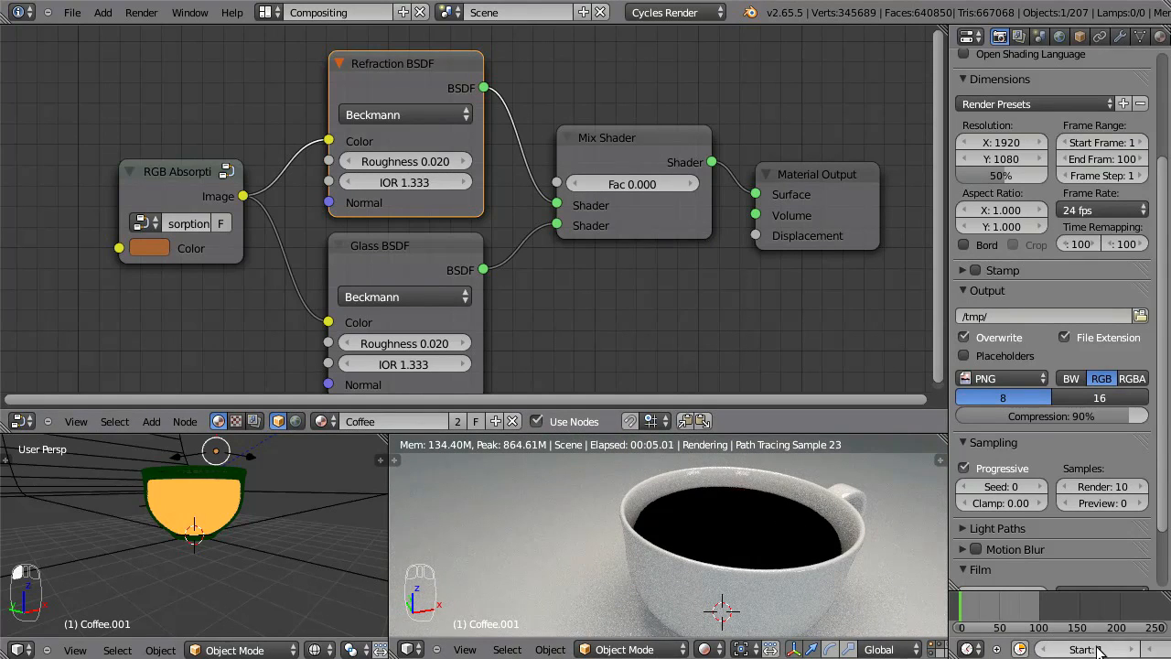
Switch the visible layers back to the shattering cup and coffee splash, and go to frame 43
scroll(663, 647, down, 5)
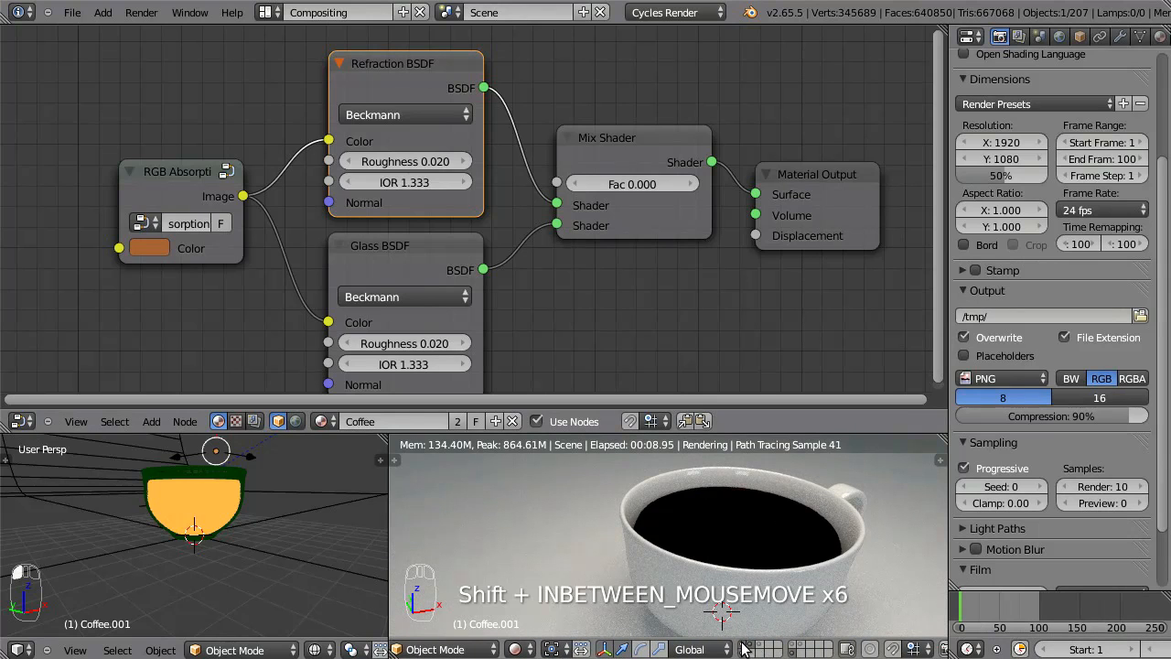
shift+click(742, 645)
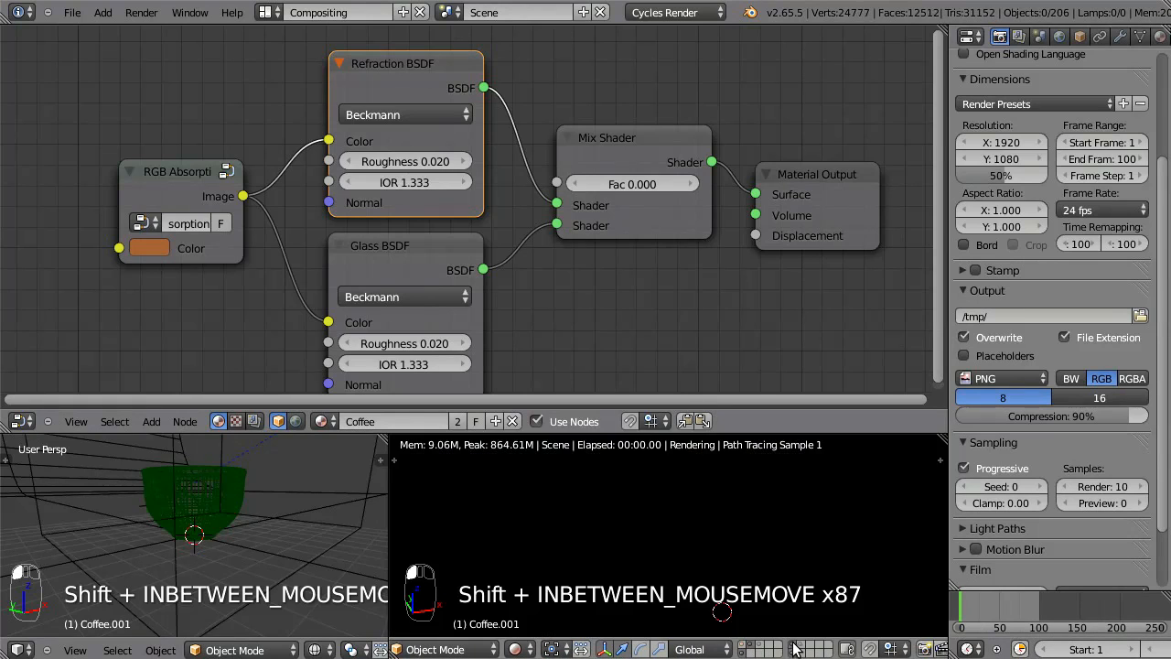
click(994, 605)
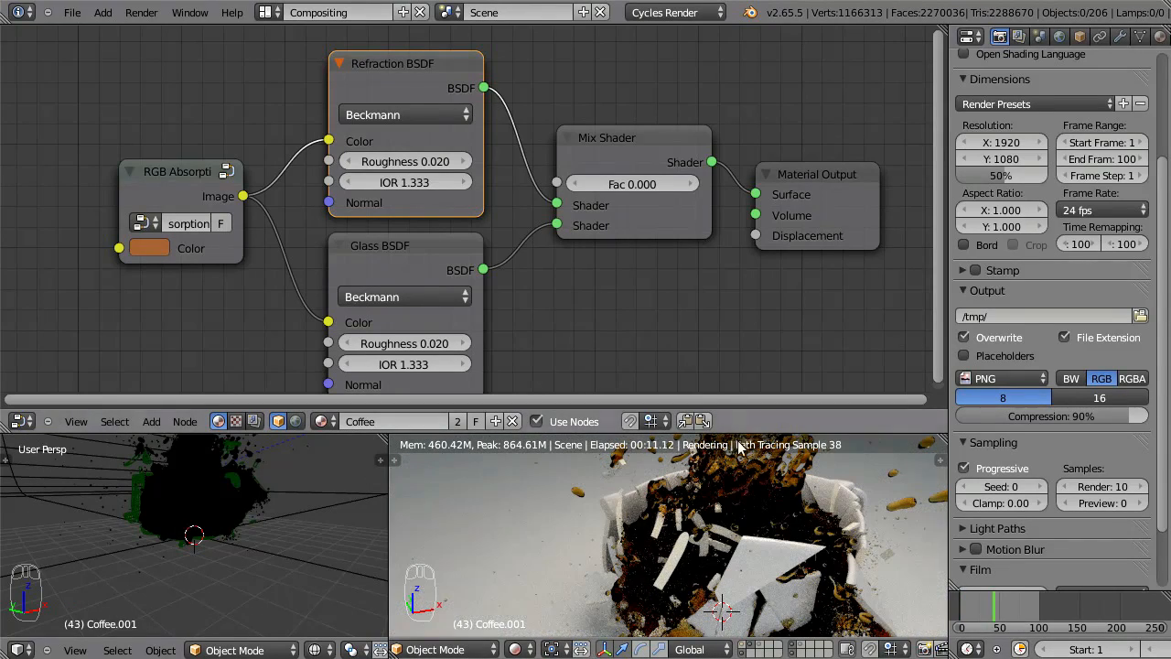
Set the Mix Shader's Fac to 0.4 and inspect the rendered splash from a lower angle
drag(633, 190, 641, 189)
click(619, 187)
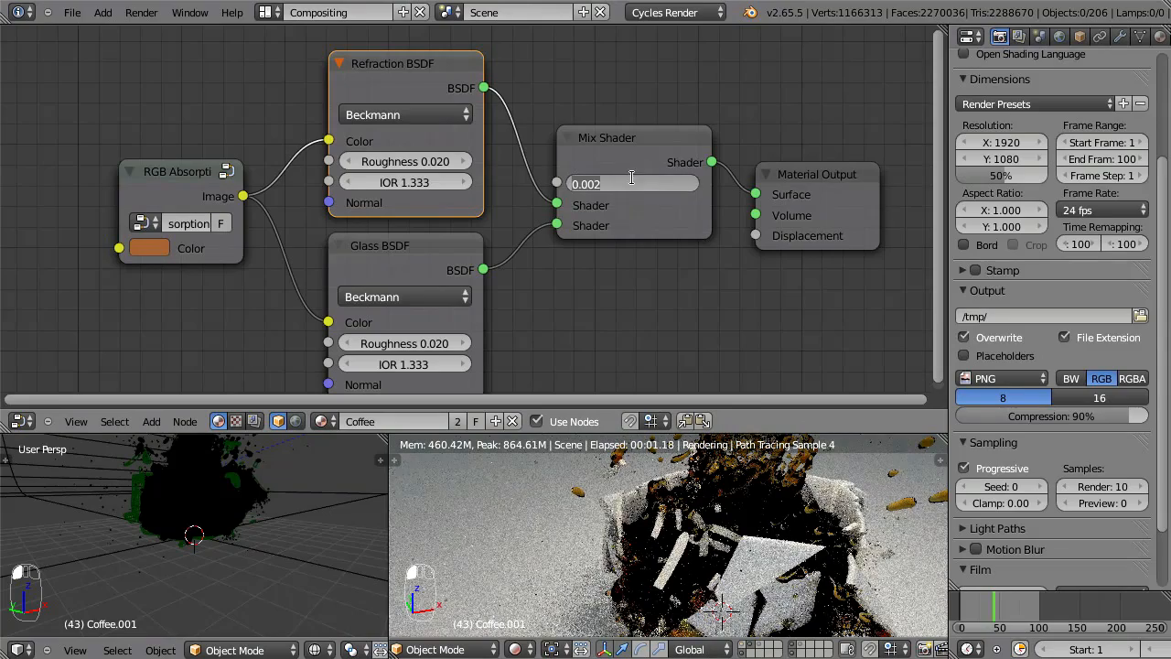
text(0.4)
key(Return)
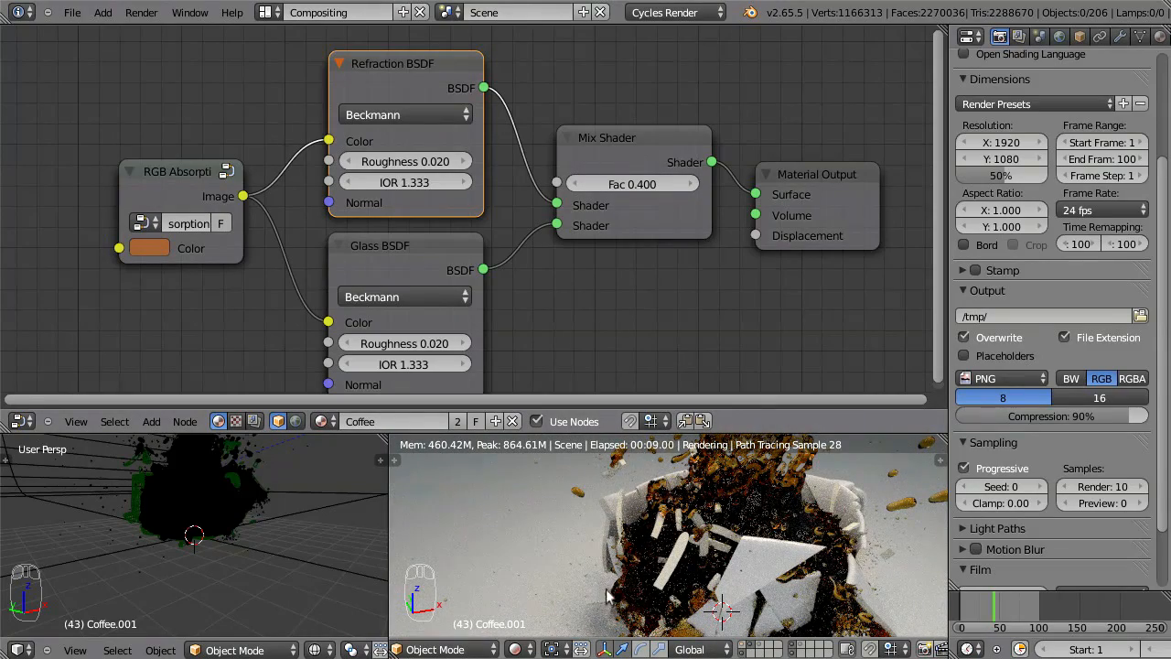
middle_drag(793, 521, 701, 523)
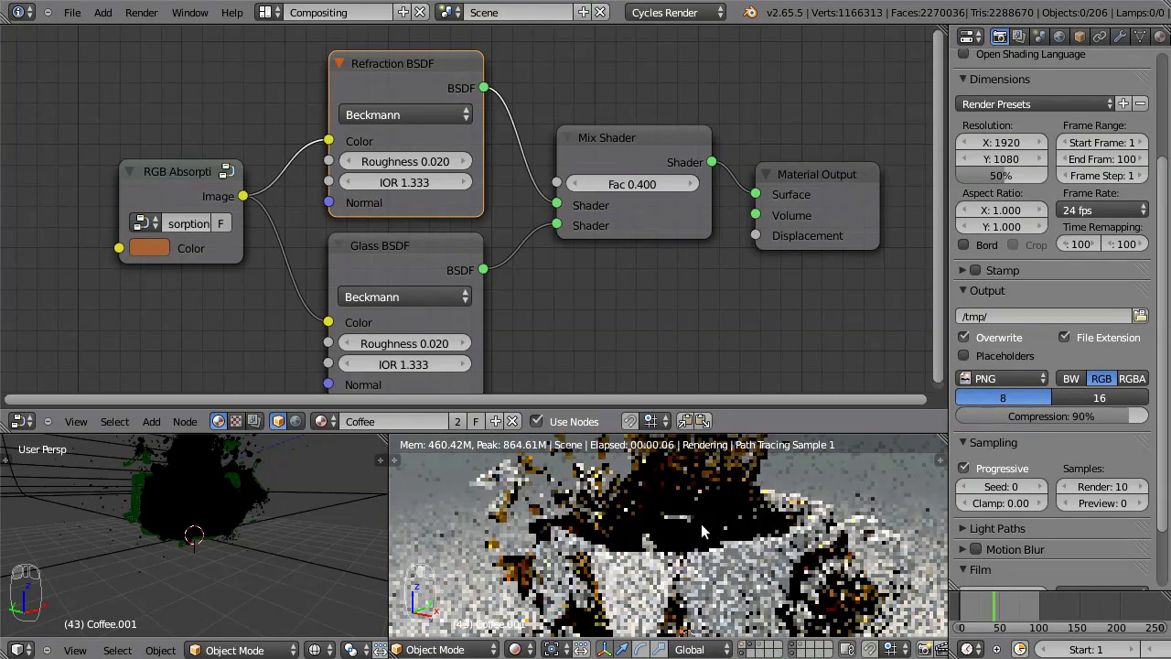
Brighten the RGB Absorption colour to a lighter orange and inspect the rendered coffee from above, ending in wireframe display
click(148, 245)
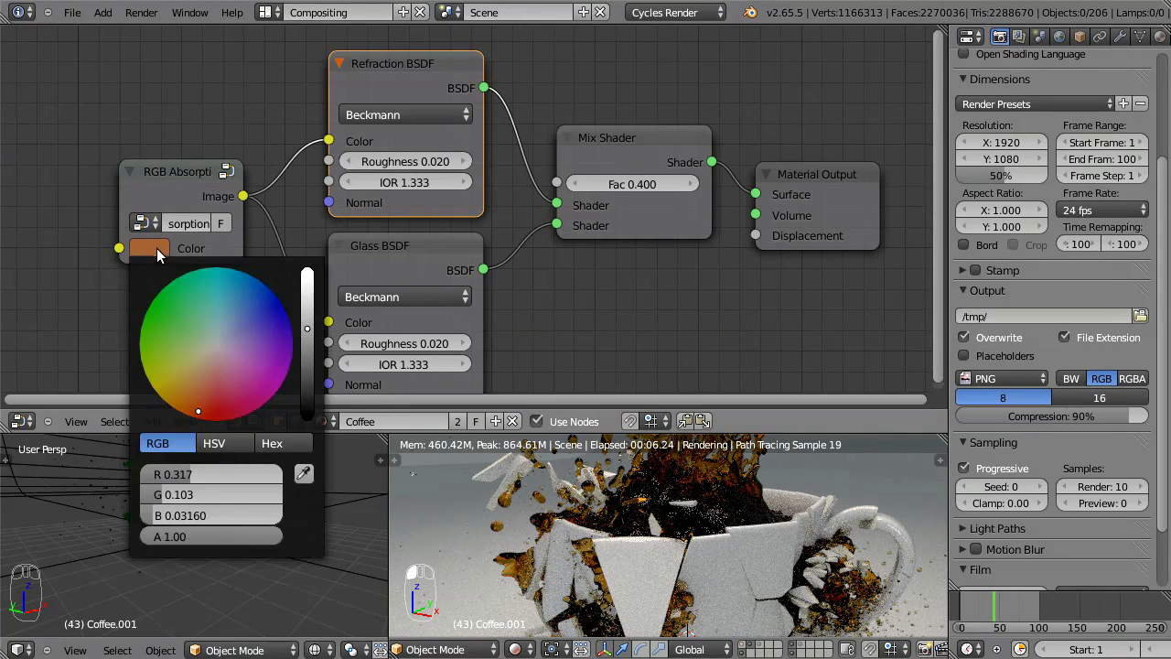
drag(312, 326, 309, 311)
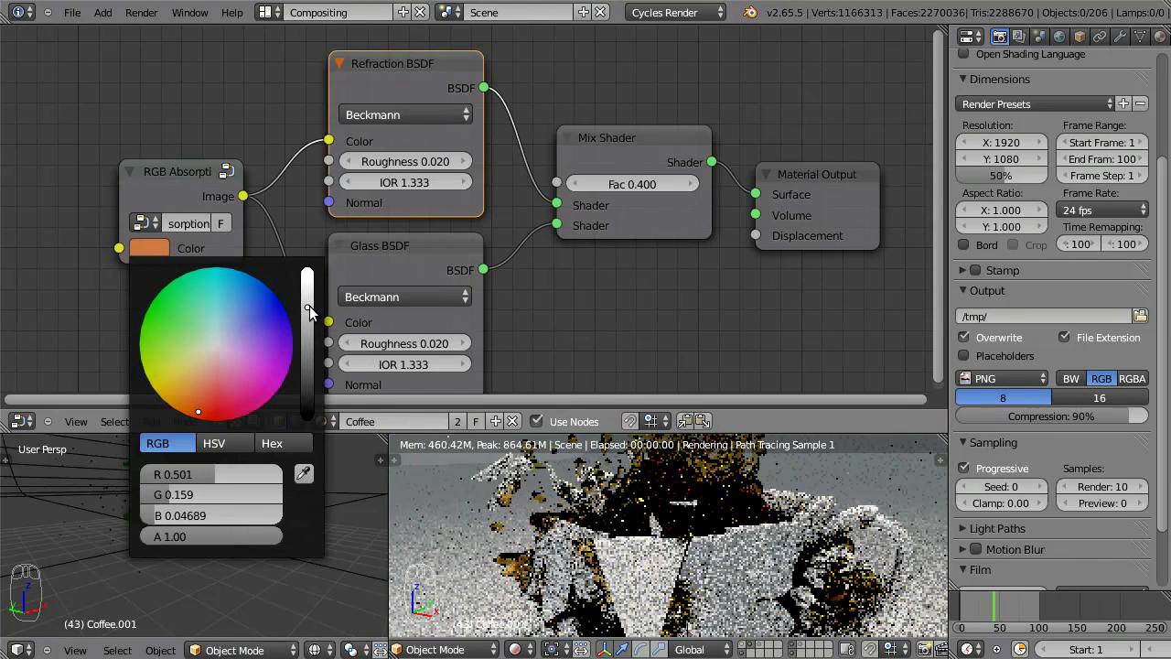
drag(310, 311, 309, 297)
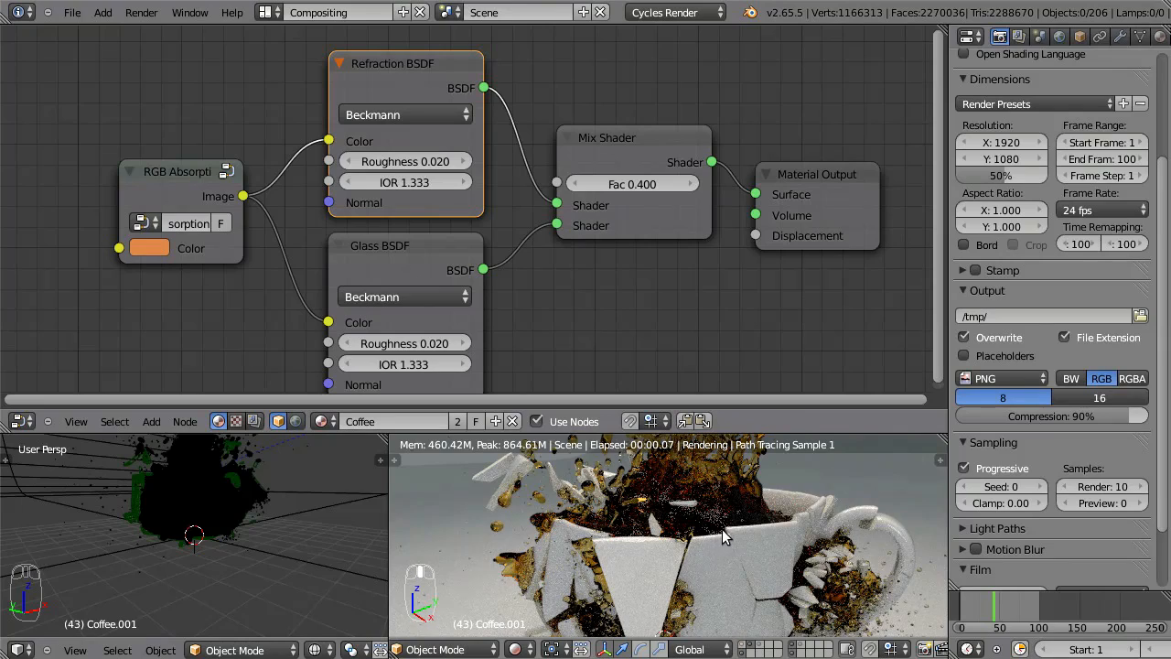
middle_drag(722, 529, 717, 548)
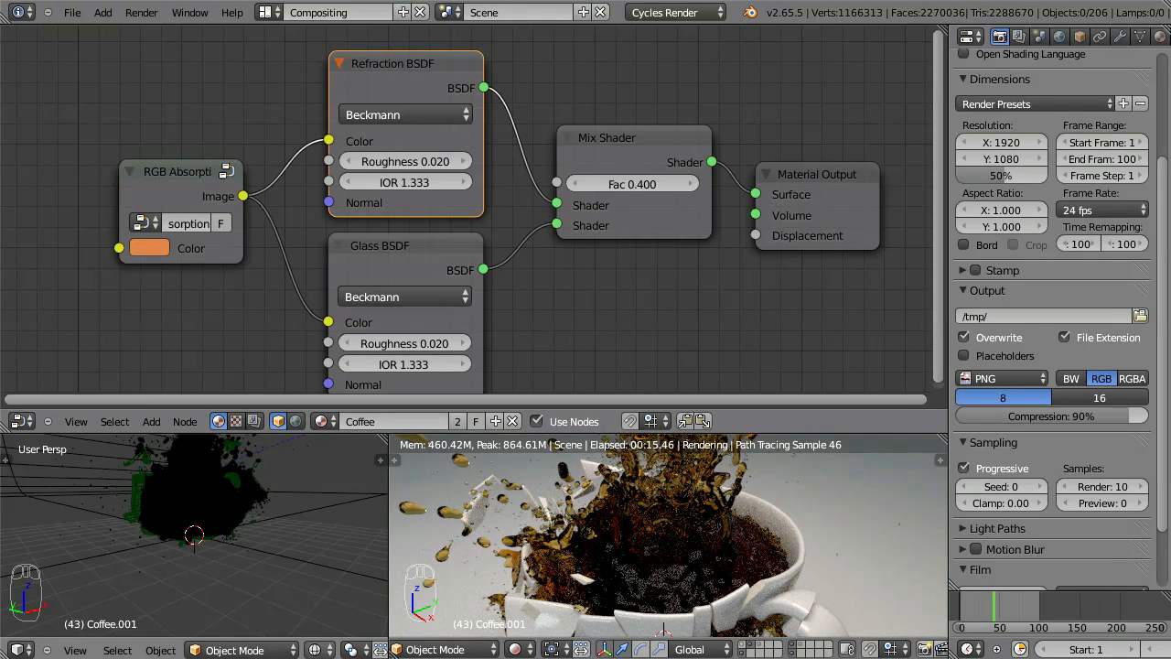
key(z)
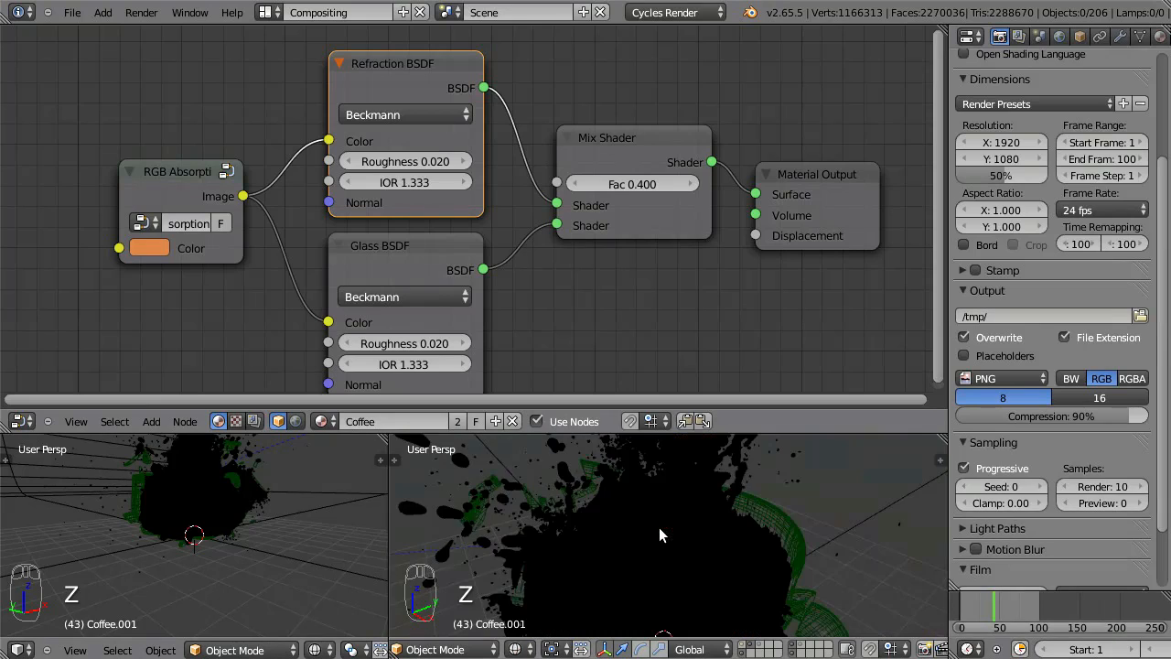
Set the Coffee fluid domain's viewport display to Preview in the Default screen layout
key(ctrl+Right)
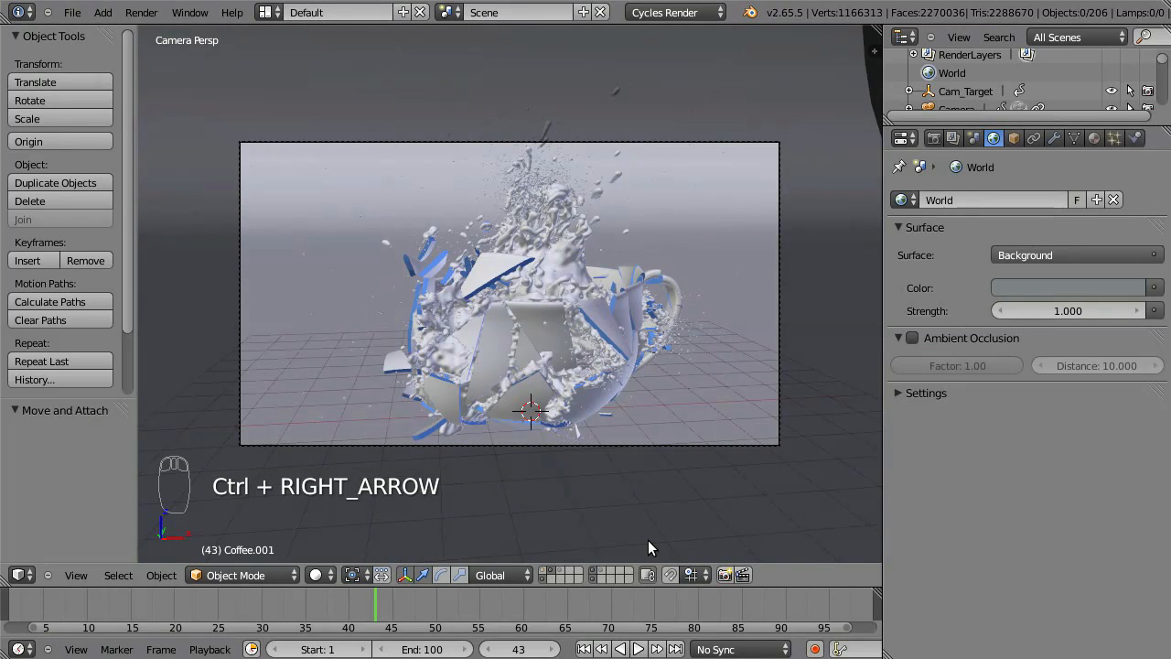
right_click(566, 257)
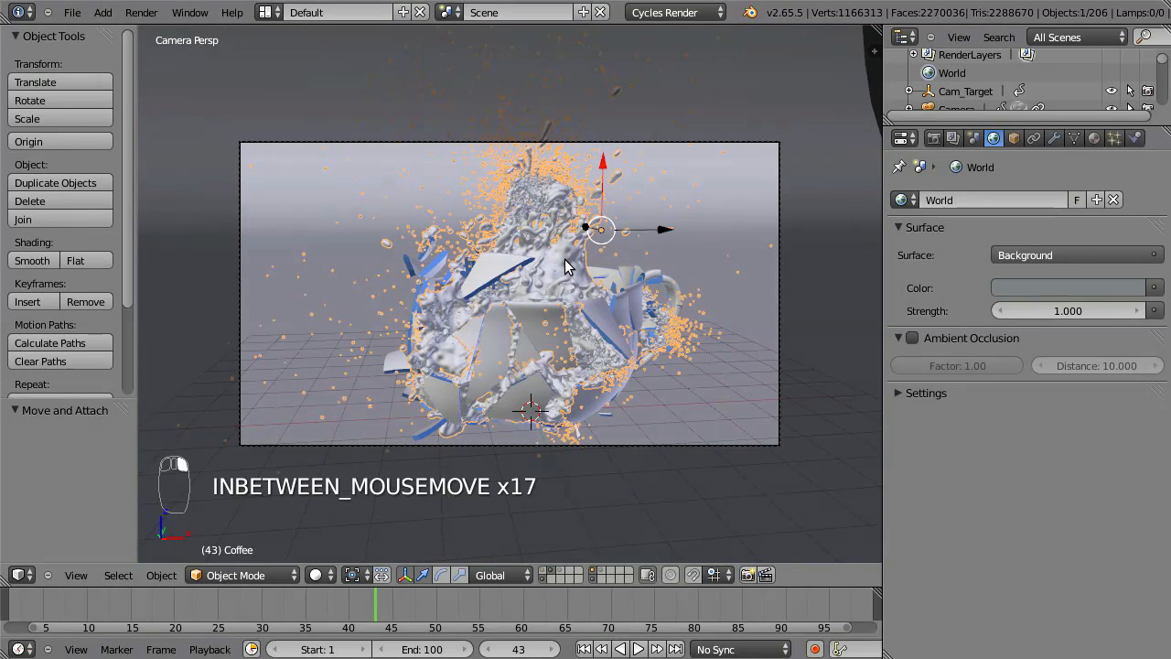
click(1137, 137)
click(1067, 441)
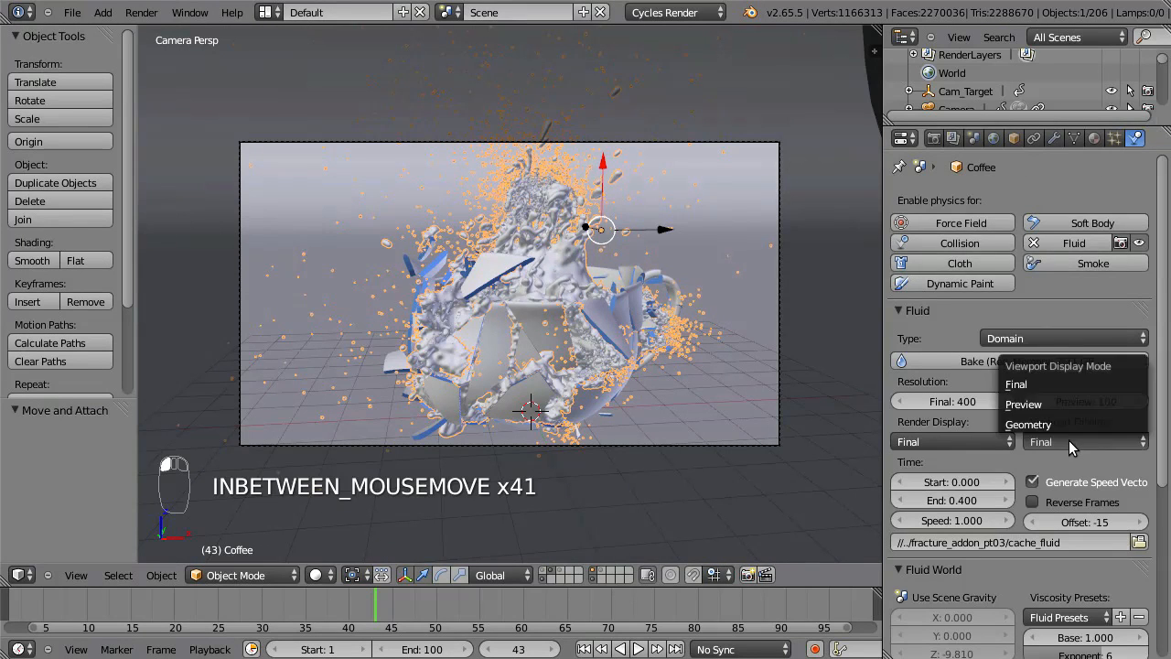
click(1073, 404)
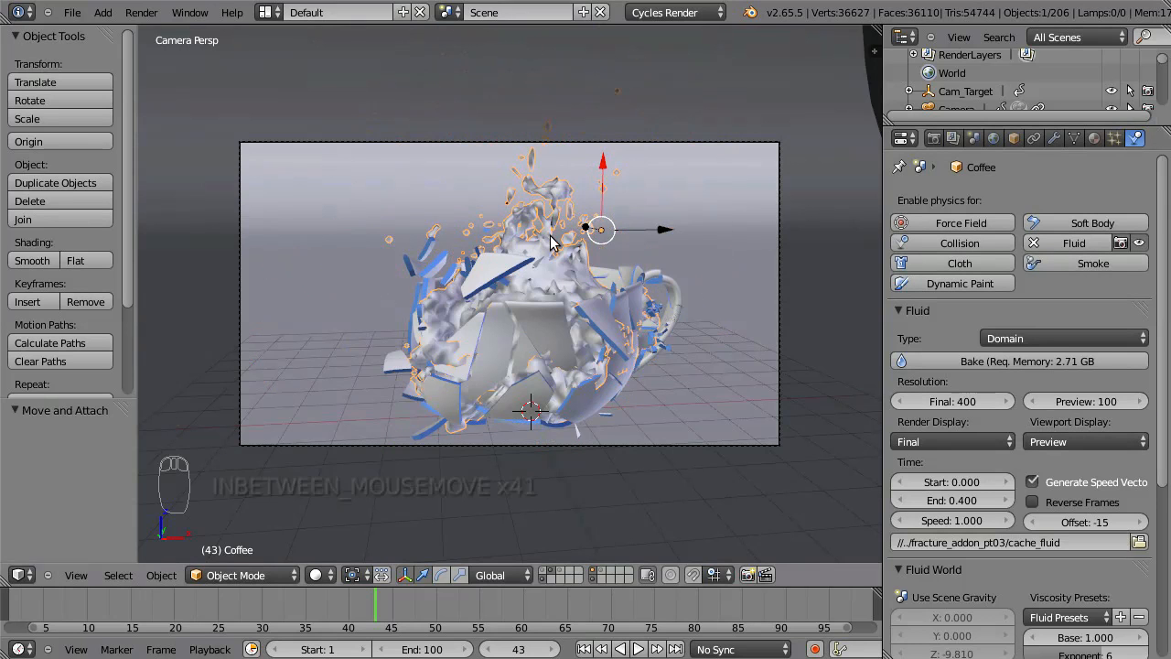
Play the cup-shattering animation from the first frame and go back to frame 15
key(shift+Left)
key(alt+a)
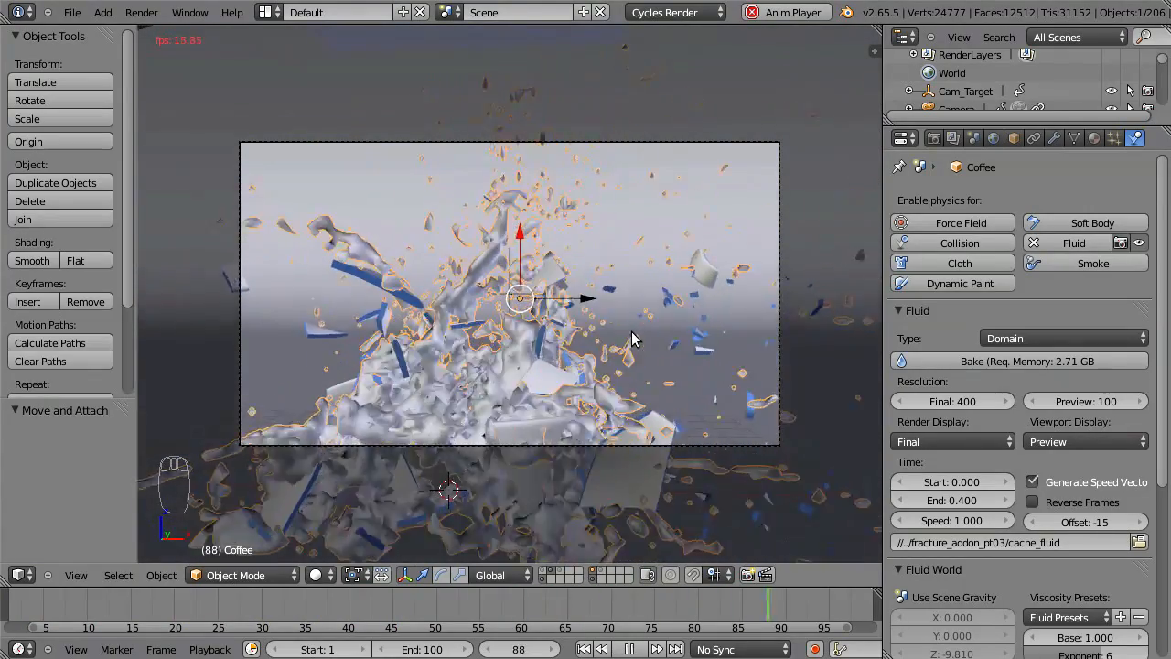
key(alt+a)
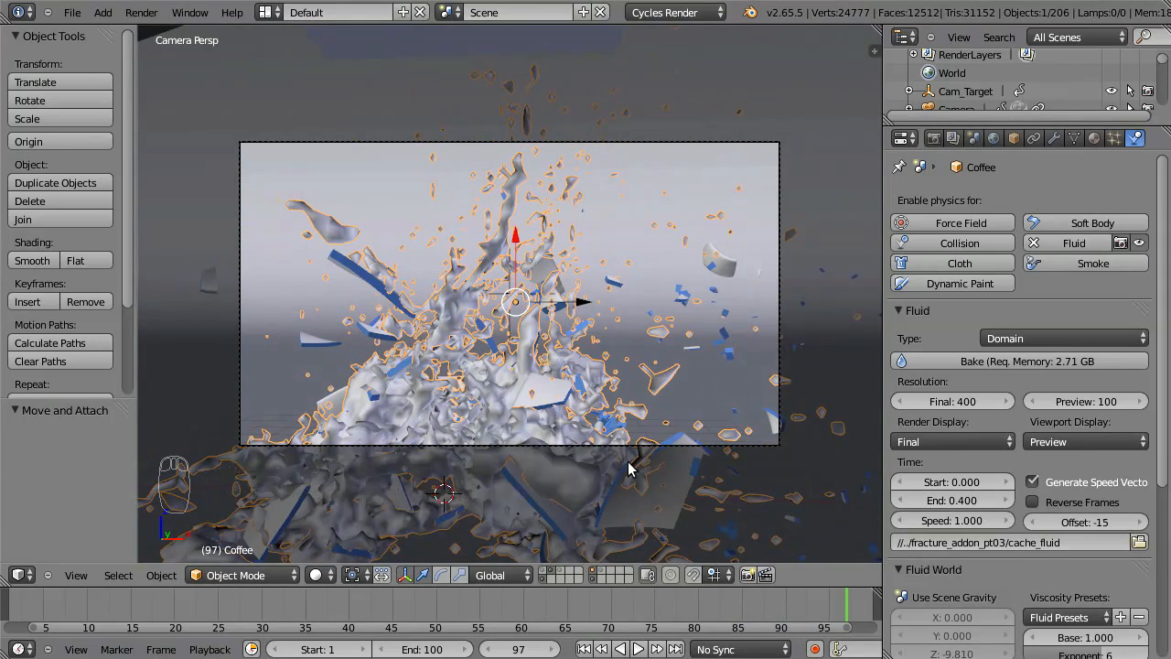
drag(840, 600, 132, 644)
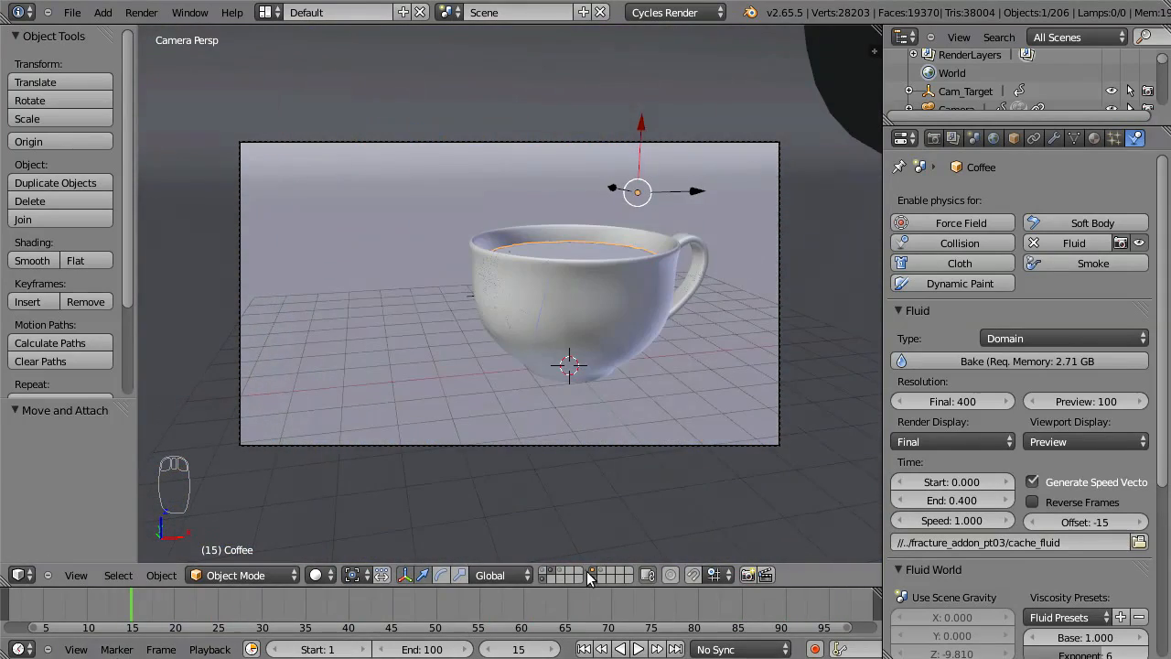
Swap the visible coffee splash layer for the intact cup's layer and go to frame 32
shift+click(593, 572)
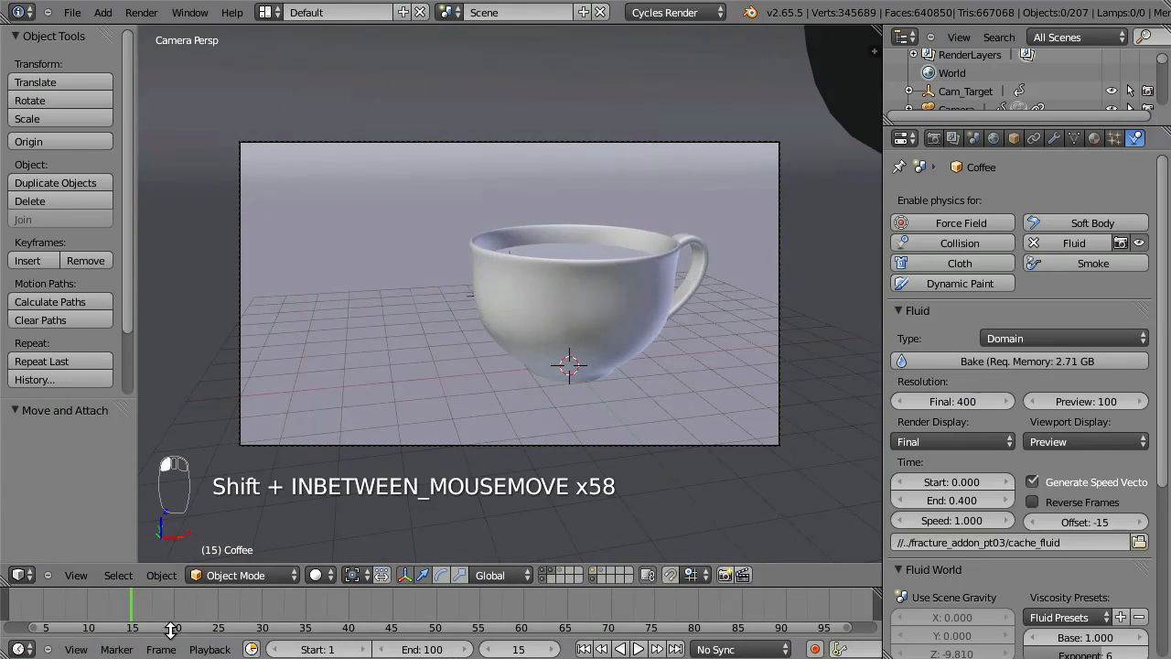
drag(129, 614, 279, 628)
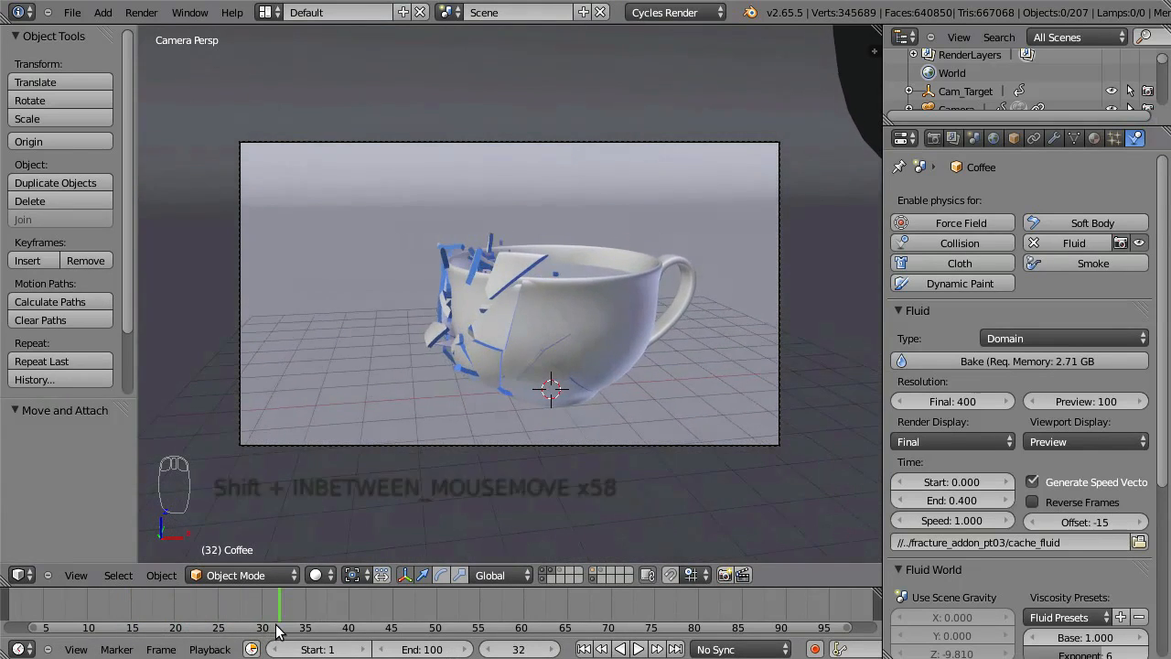
shift+click(550, 573)
shift+click(552, 577)
Move the background Plane to layer 5 and make that layer visible
right_click(723, 226)
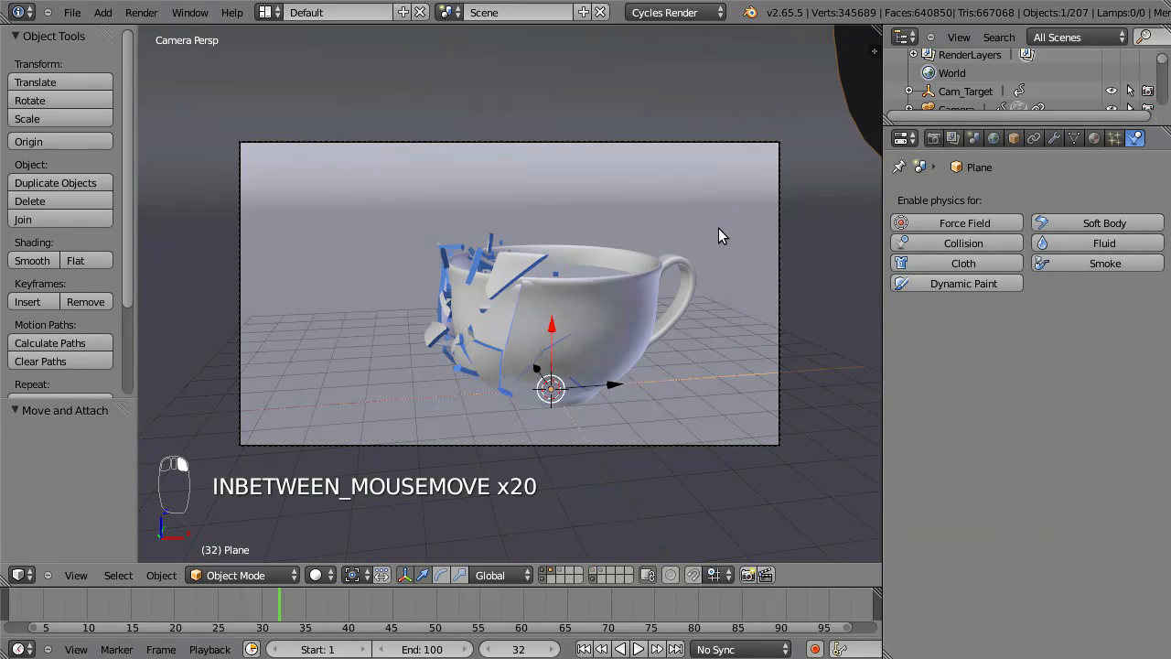
key(m)
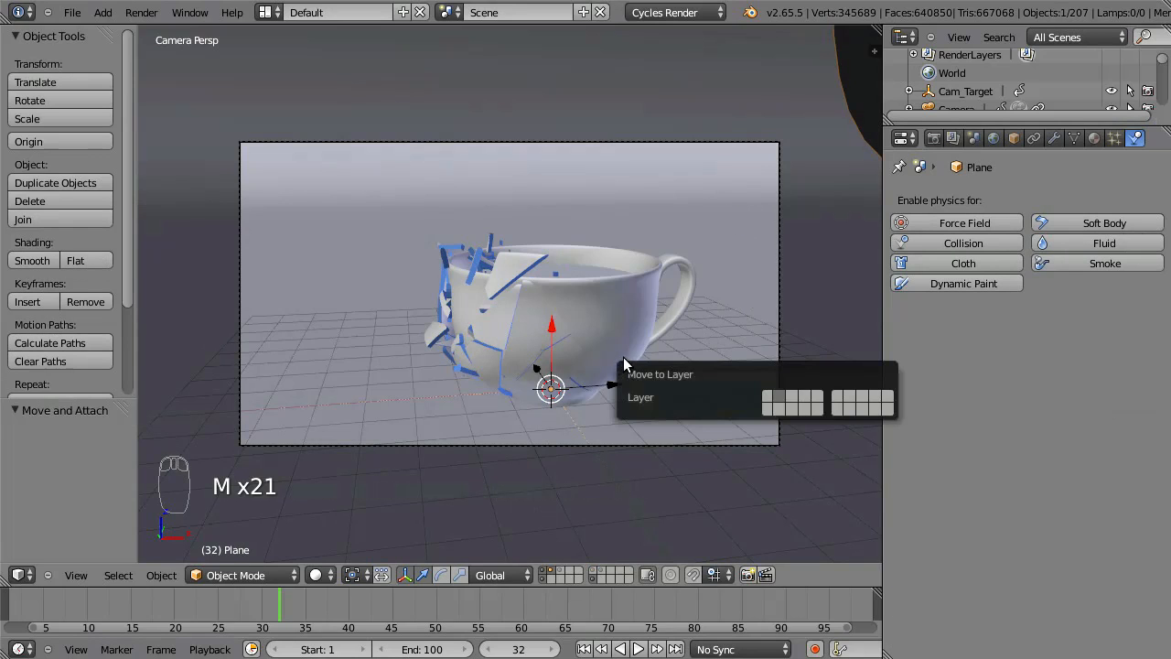
key(5)
key(Return)
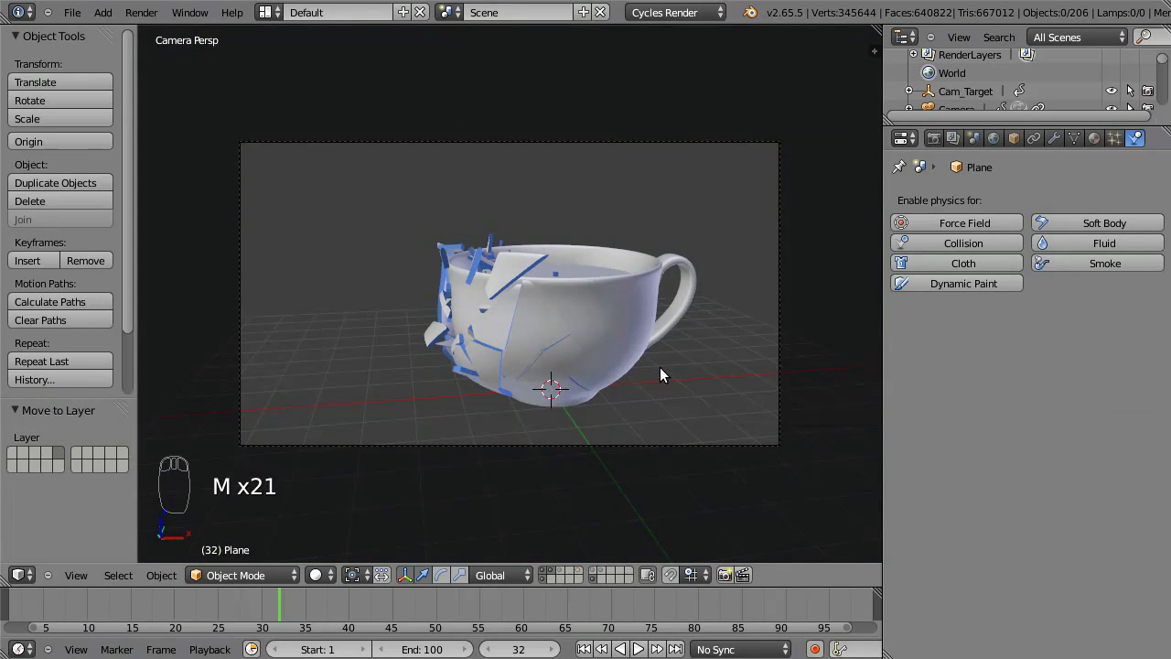
shift+click(580, 570)
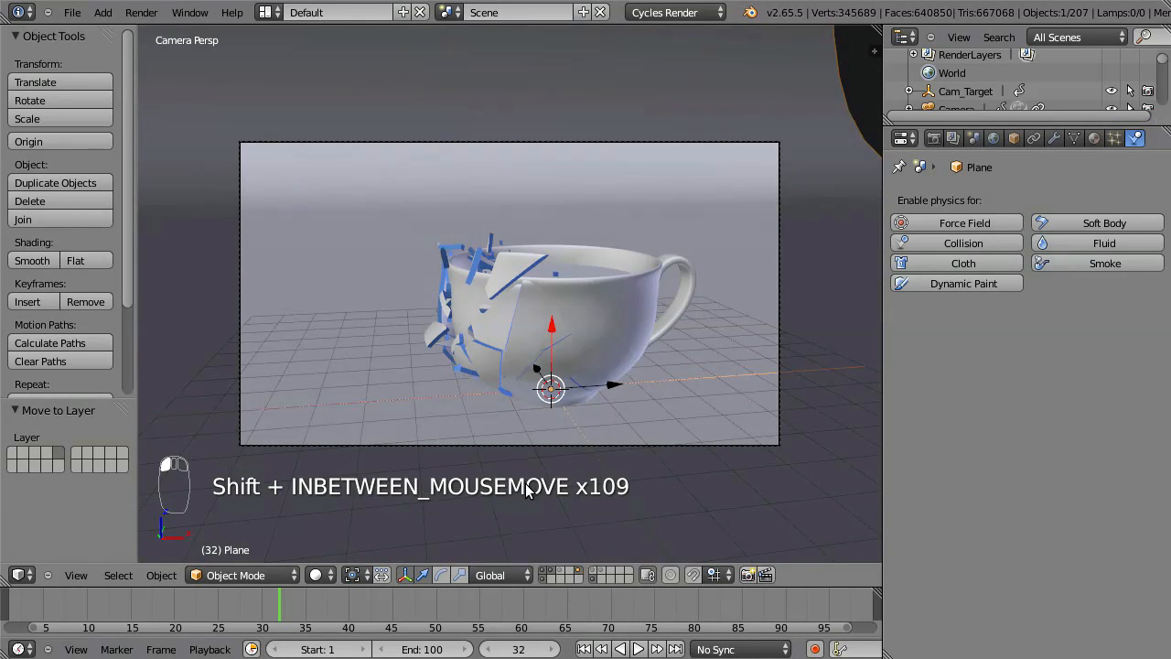
Show the bullet and activator layer in place of the shattered pieces, and disable rendering of the activator
shift+click(552, 570)
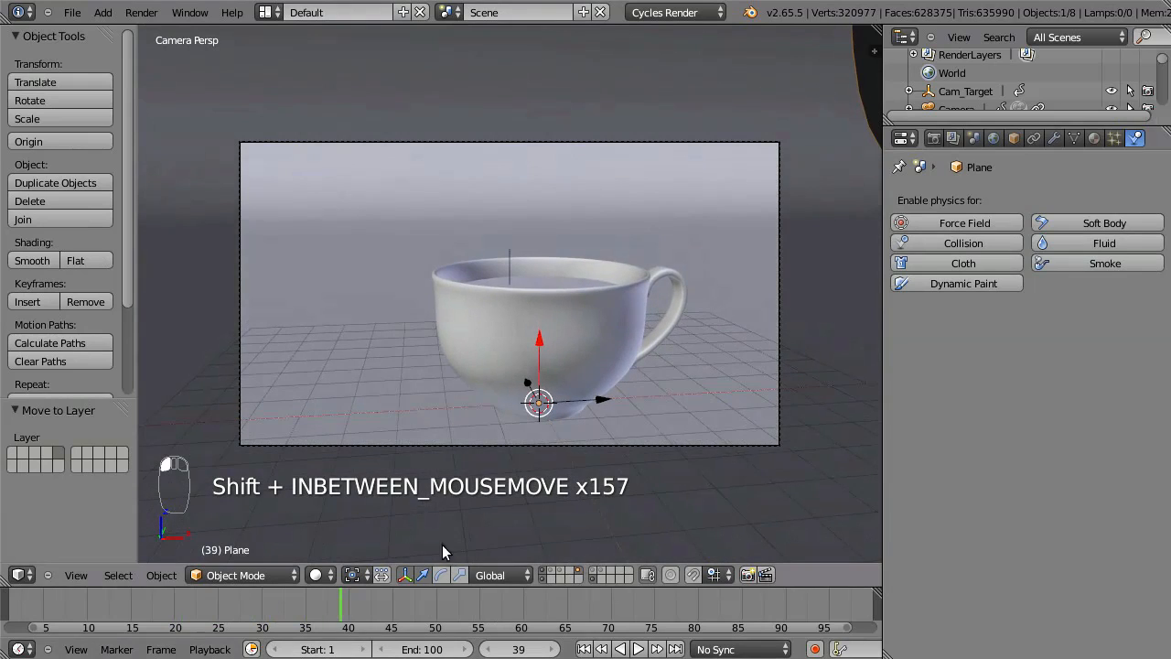
shift+click(564, 570)
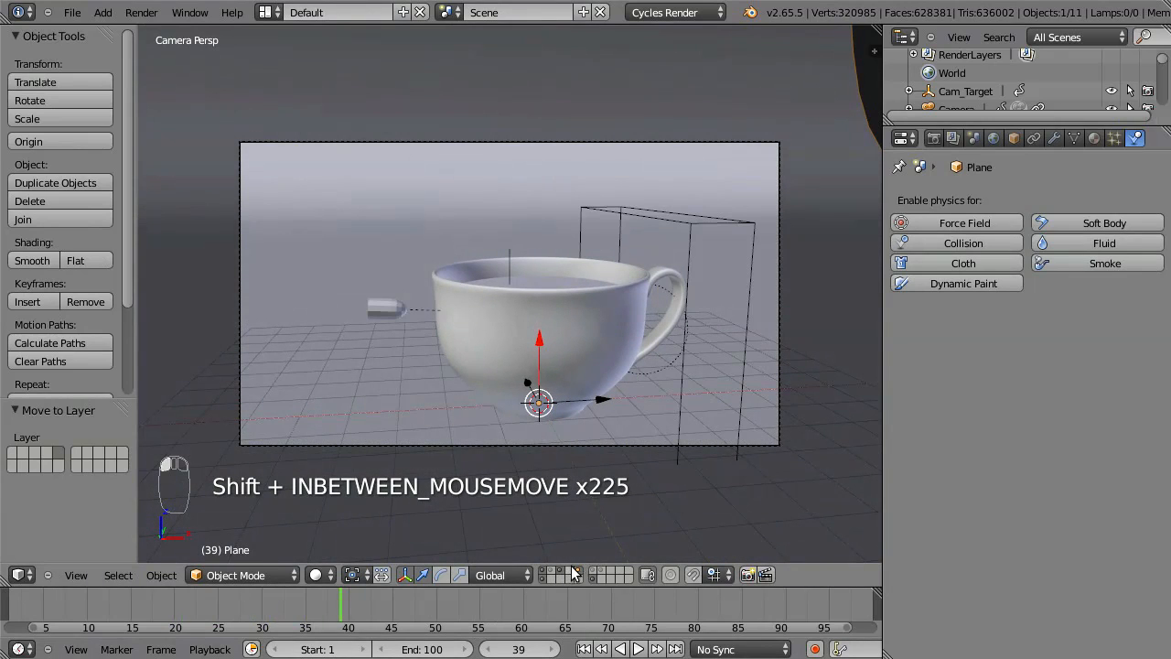
right_click(706, 221)
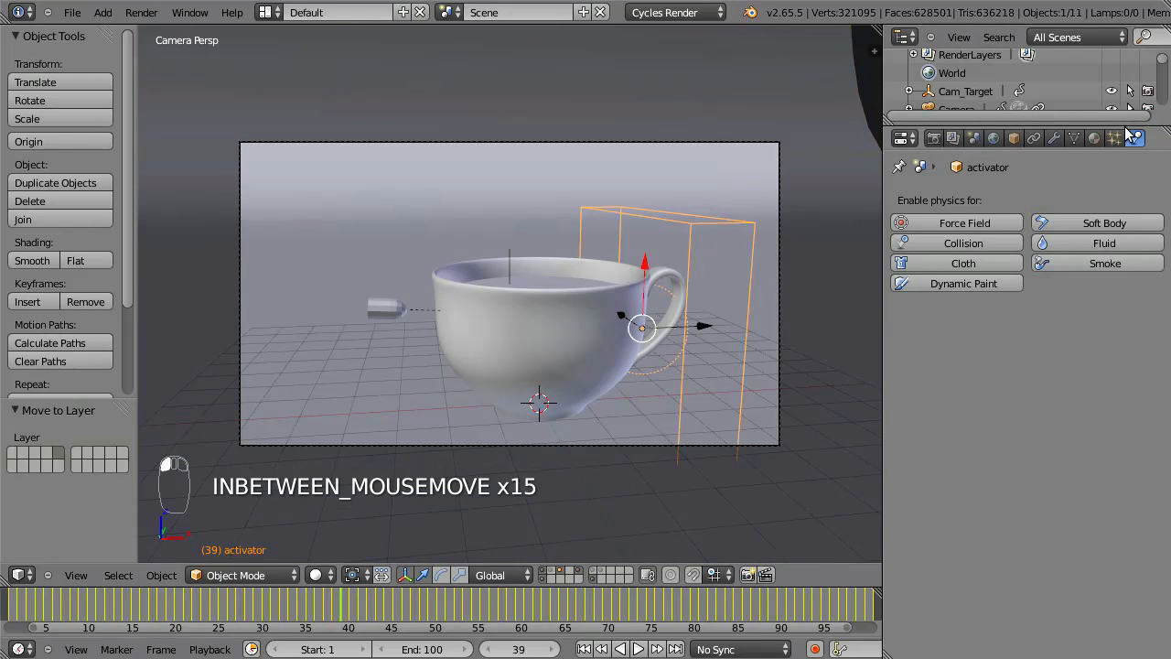
drag(1120, 123, 1112, 419)
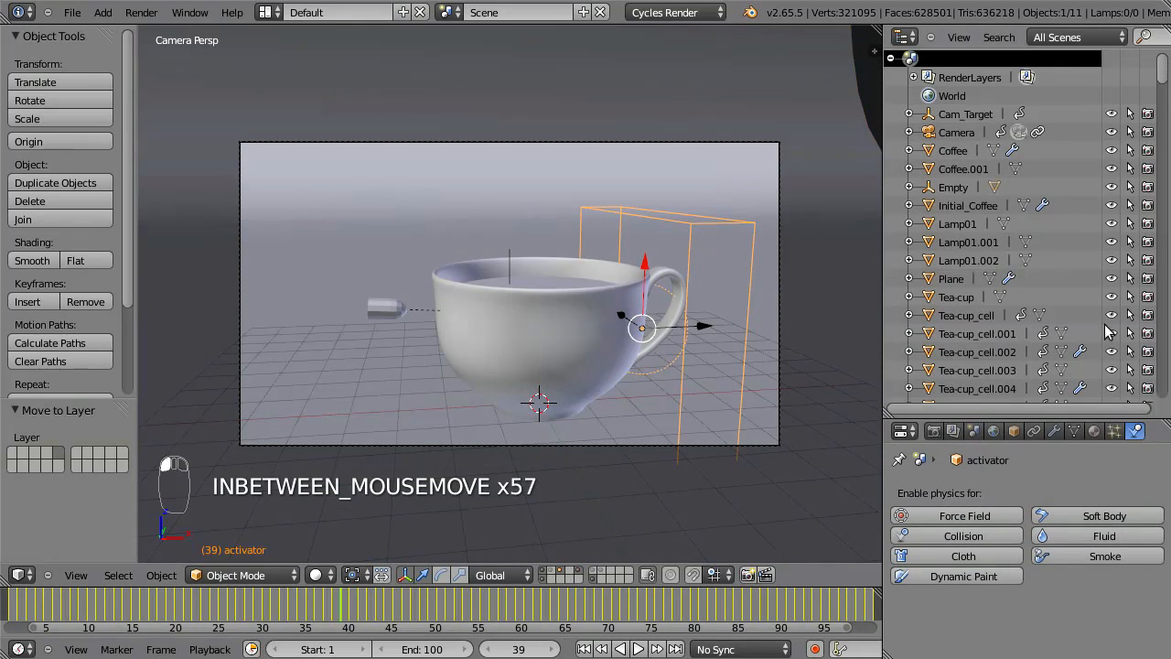
drag(1159, 69, 1163, 135)
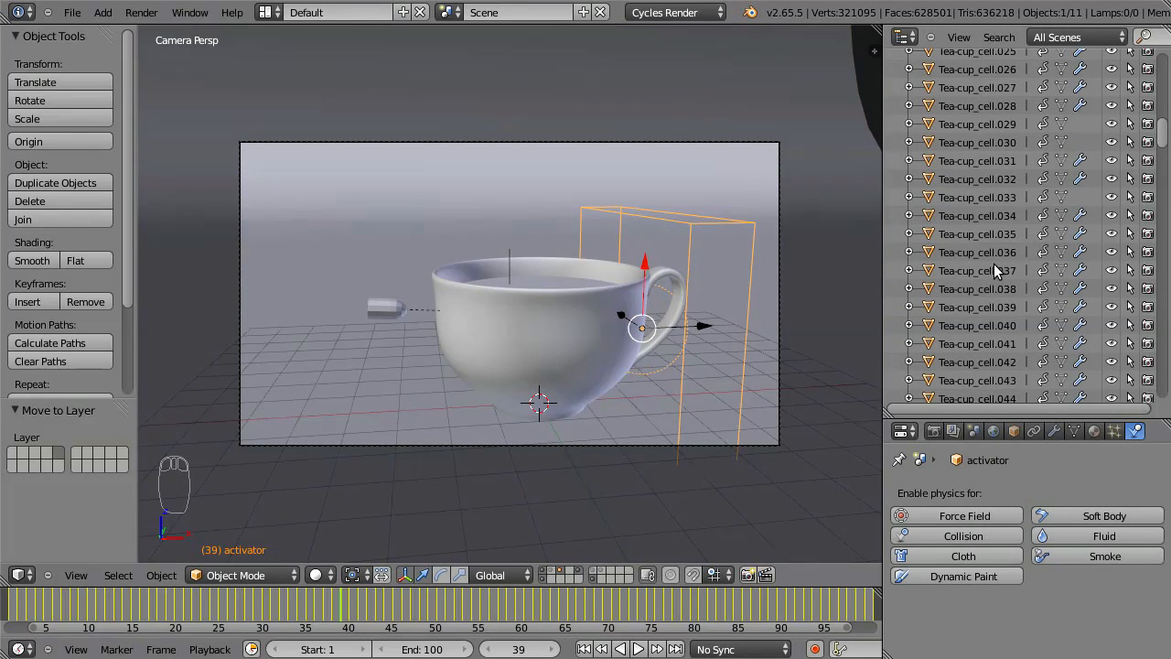
key(KP_Decimal)
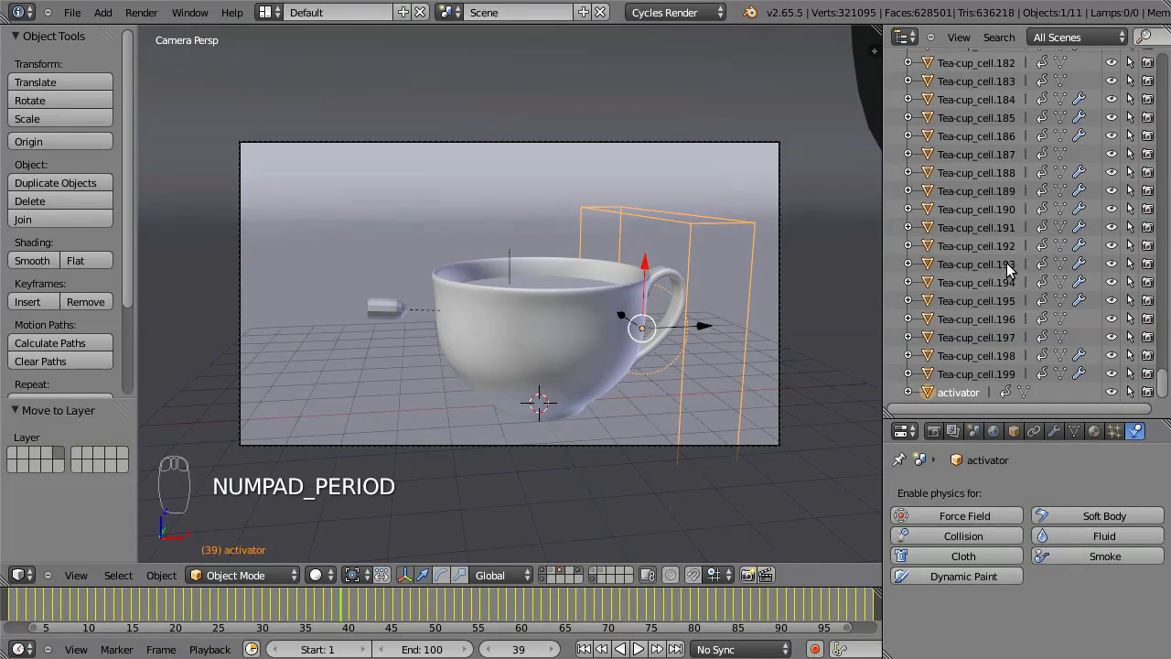
click(1148, 391)
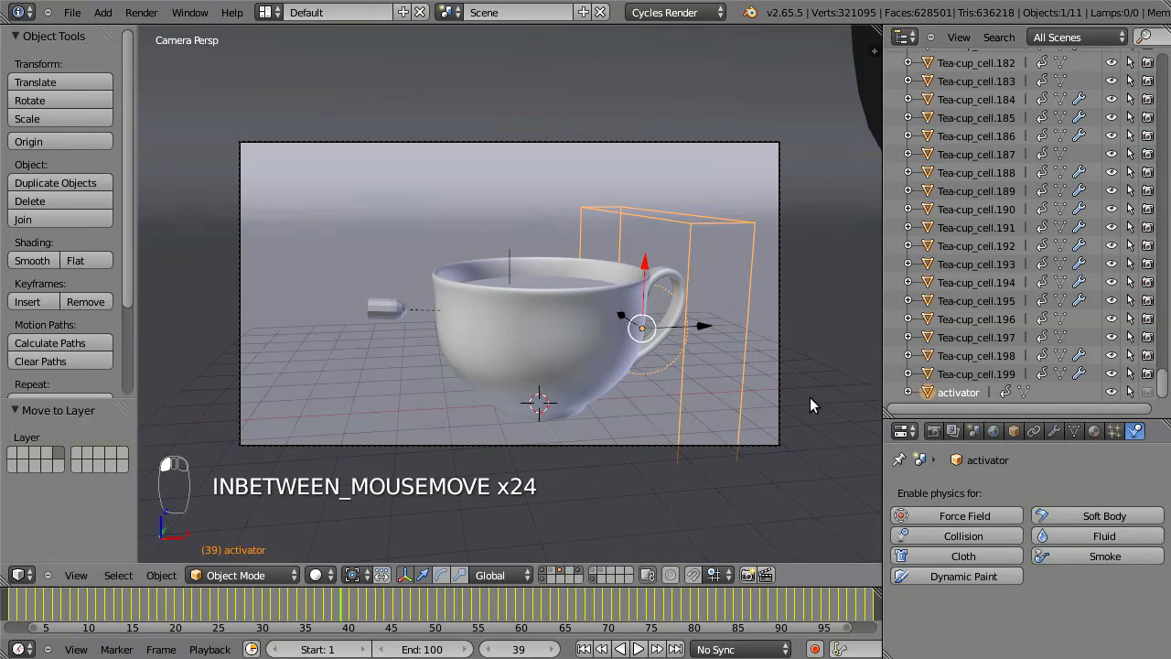
Smooth the bullet with a level 2 Subdivision Surface modifier at frame 15
drag(363, 605, 132, 627)
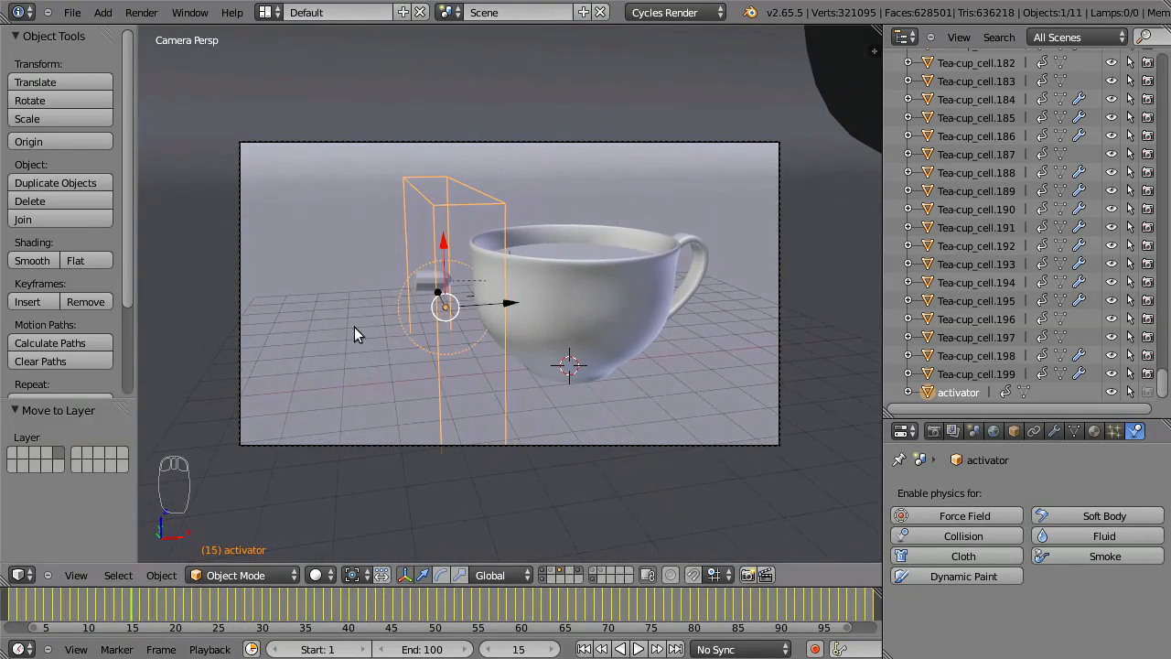
right_click(424, 283)
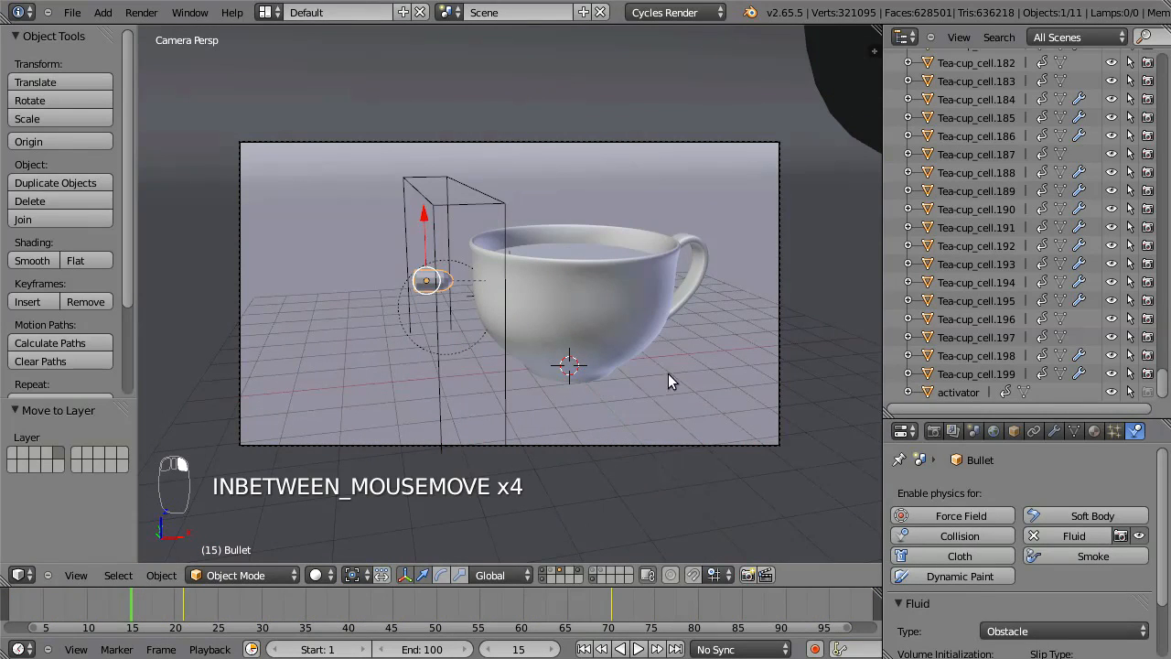
click(1054, 430)
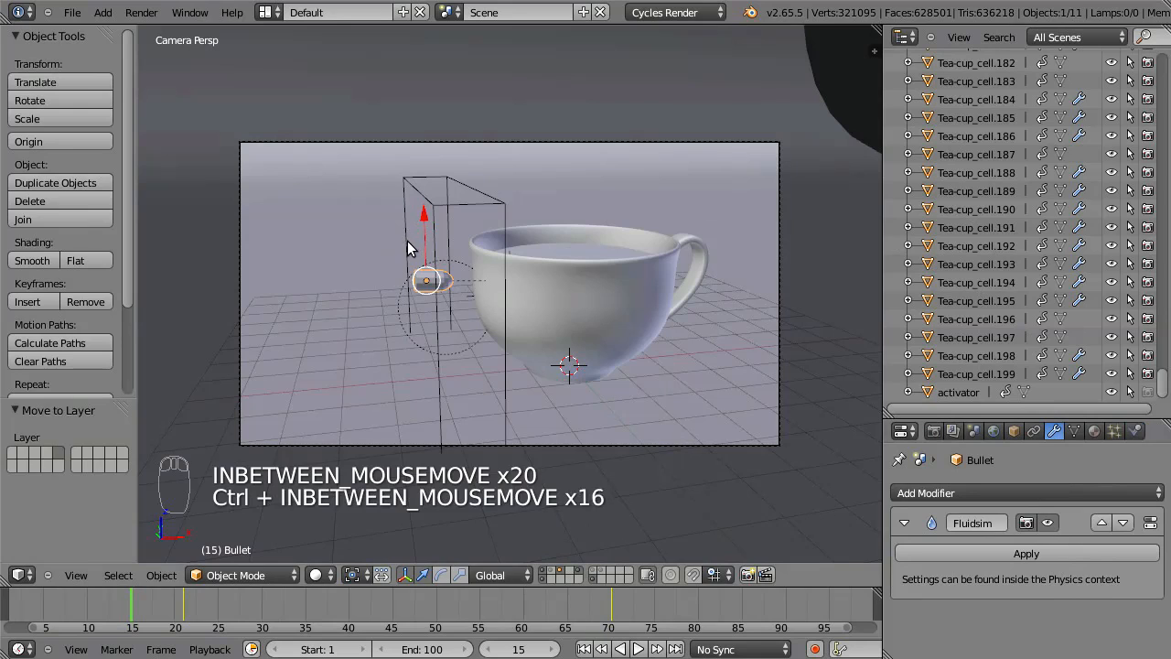
key(ctrl+2)
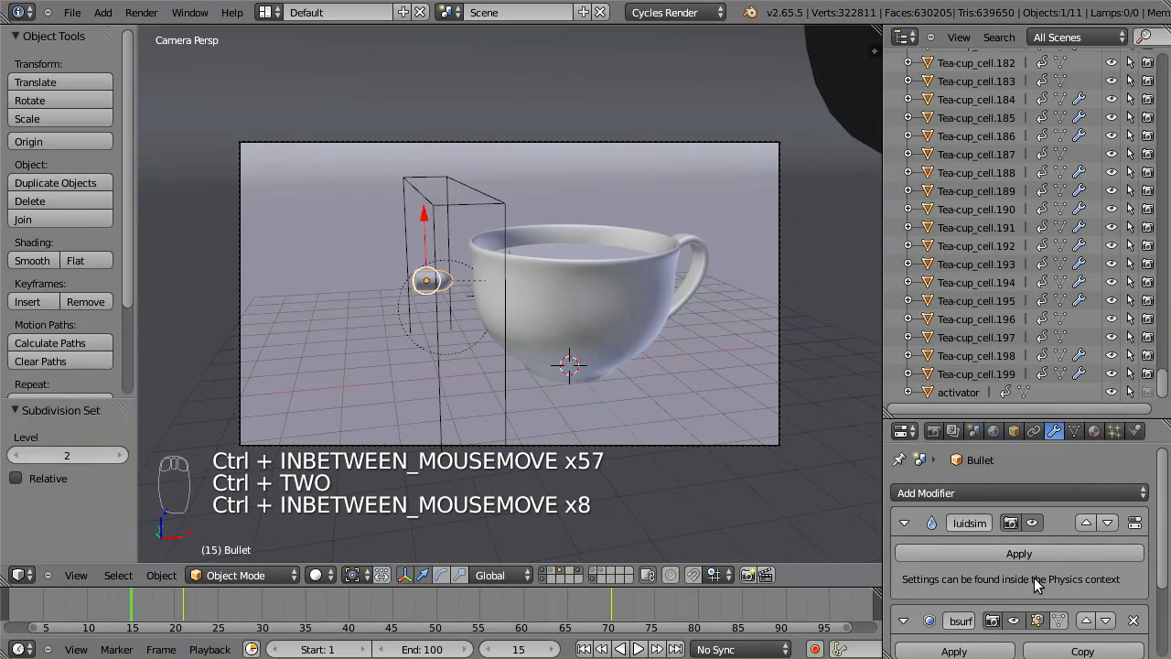
scroll(1135, 541, down, 3)
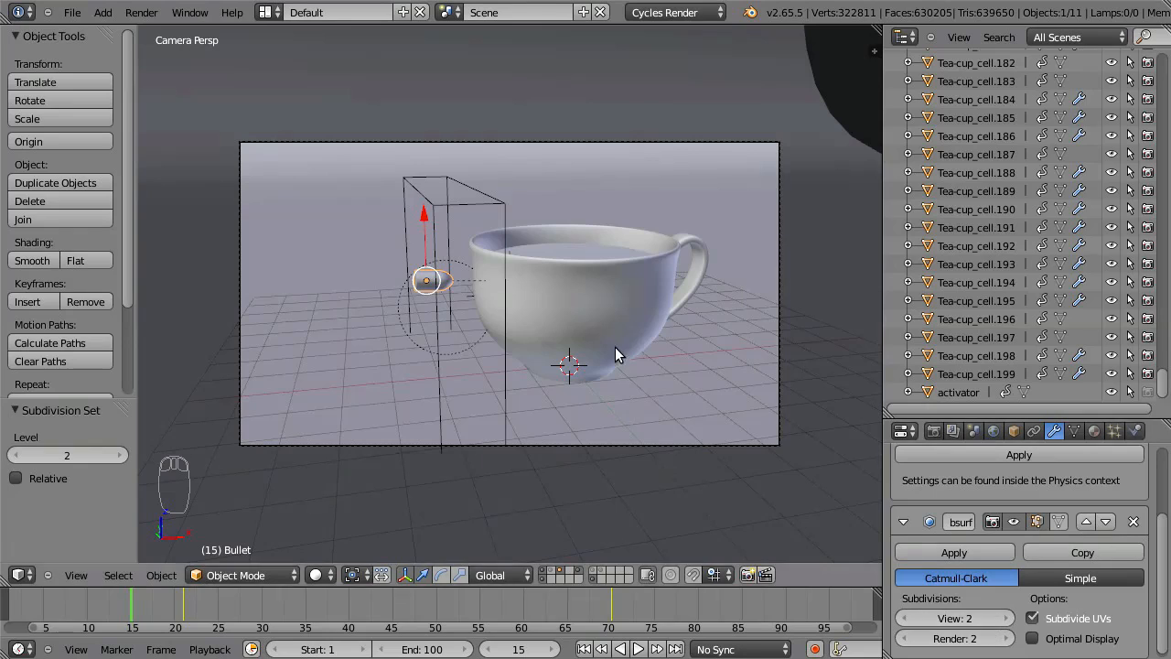
Create a new material named Copper for the bullet in the Compositing screen layout
key(ctrl+Left)
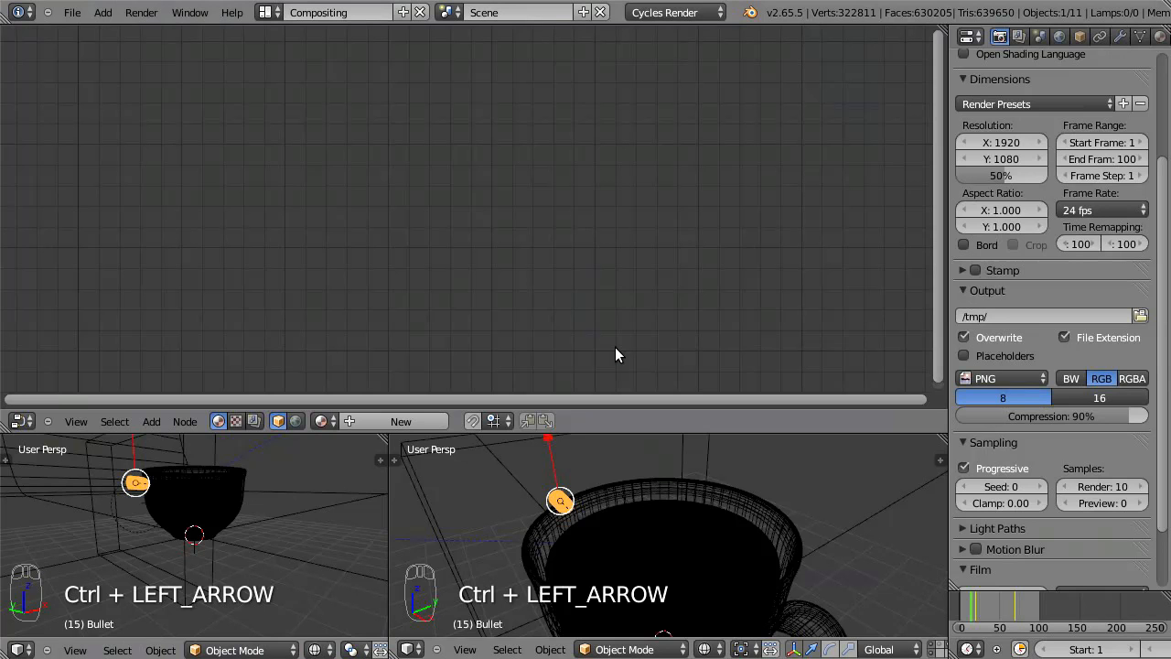
click(372, 420)
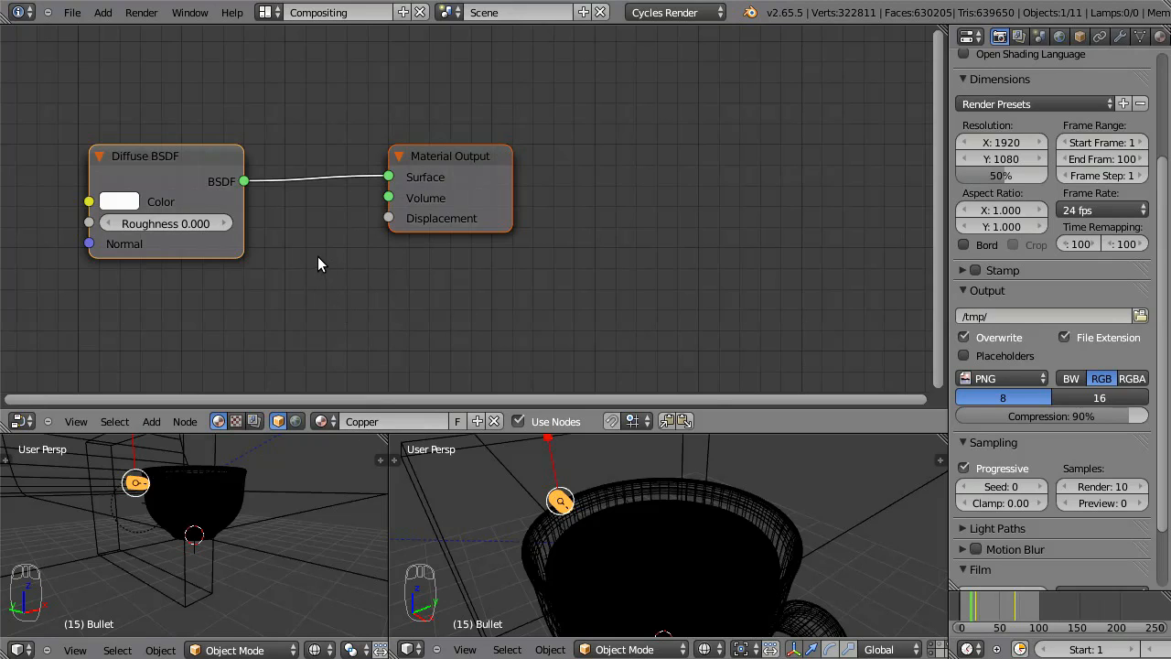
key(x)
key(ctrl+z)
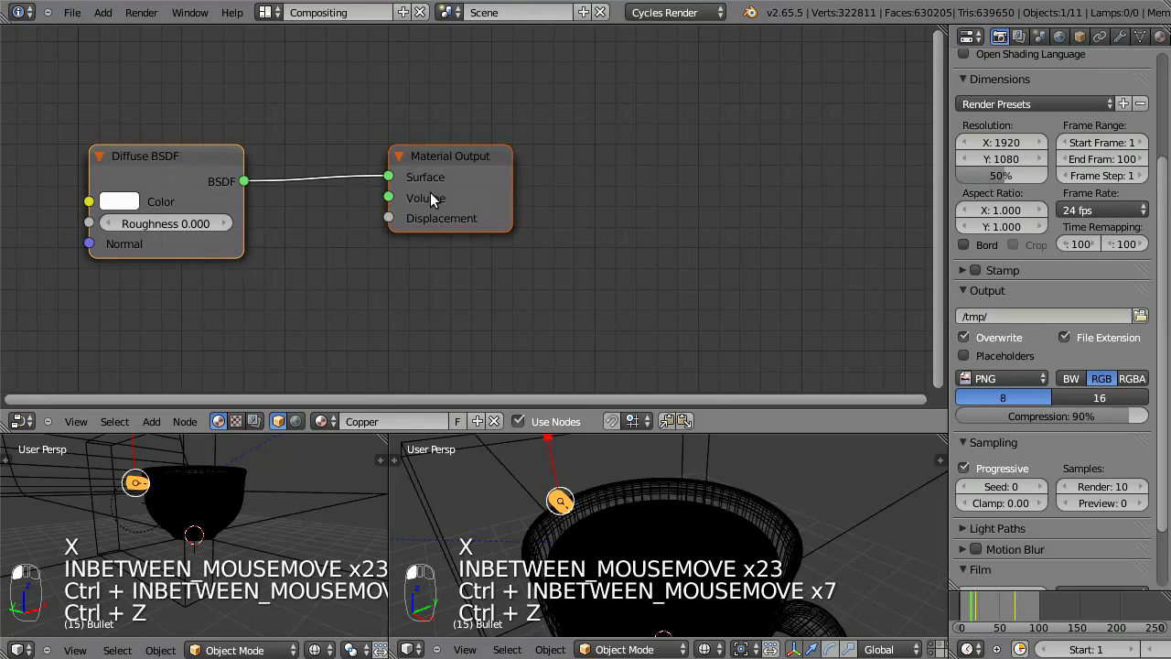
Replace the Copper material's Diffuse BSDF with a Mix Shader connected to the Material Output's Surface
drag(423, 195, 584, 194)
click(189, 195)
key(x)
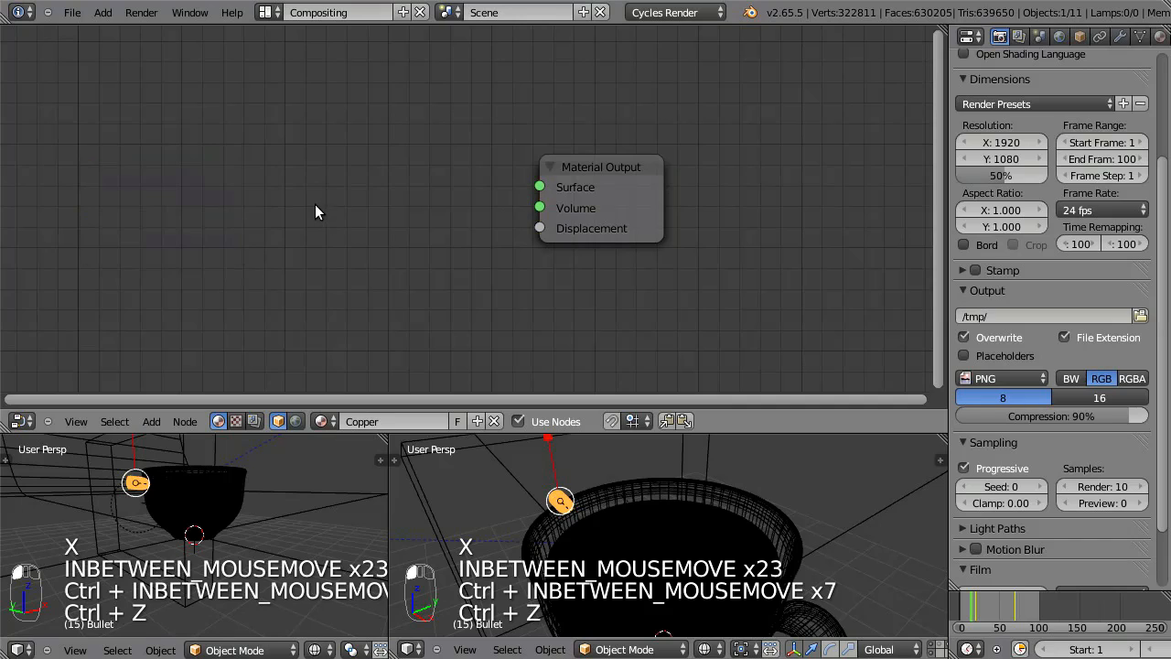
key(shift+a)
mouse_move(314, 213)
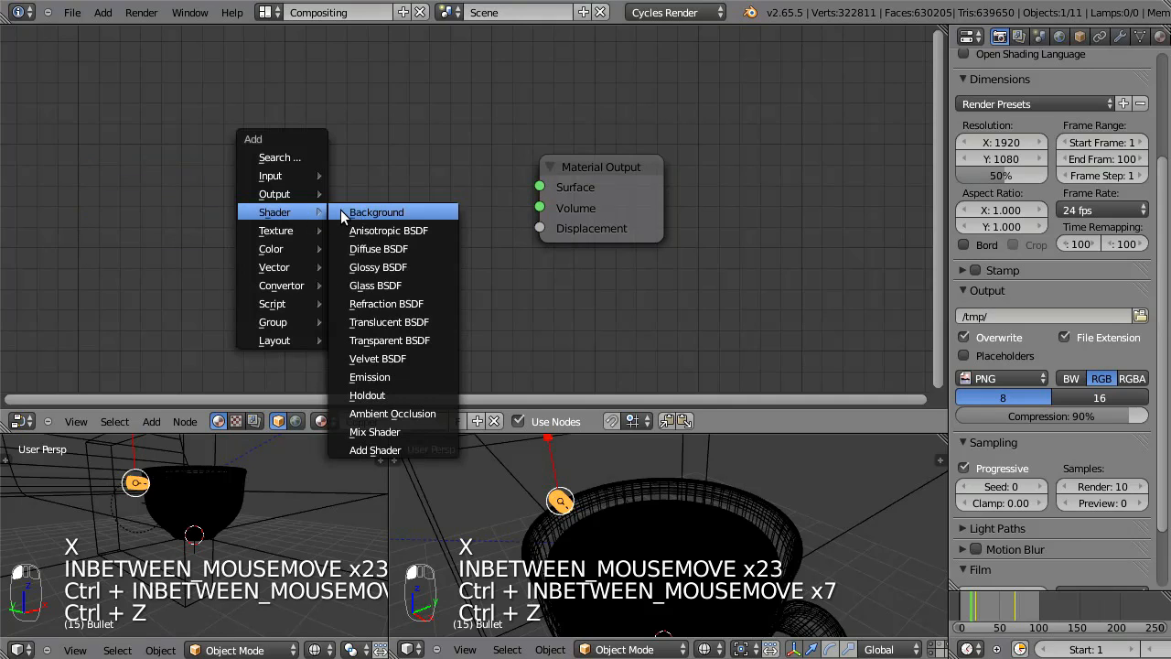
click(403, 432)
drag(459, 317, 390, 137)
drag(608, 194, 744, 190)
drag(425, 165, 538, 165)
Add two Glossy BSDF nodes and connect one to each Shader input of the Mix Shader
key(shift+a)
mouse_move(287, 210)
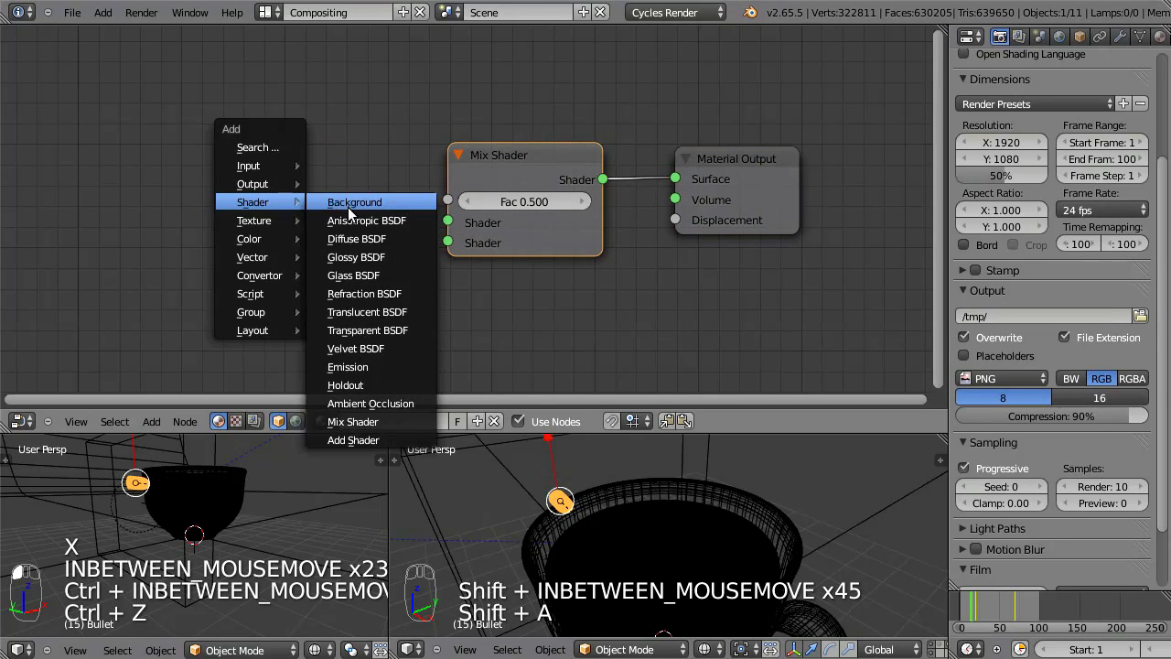
click(366, 257)
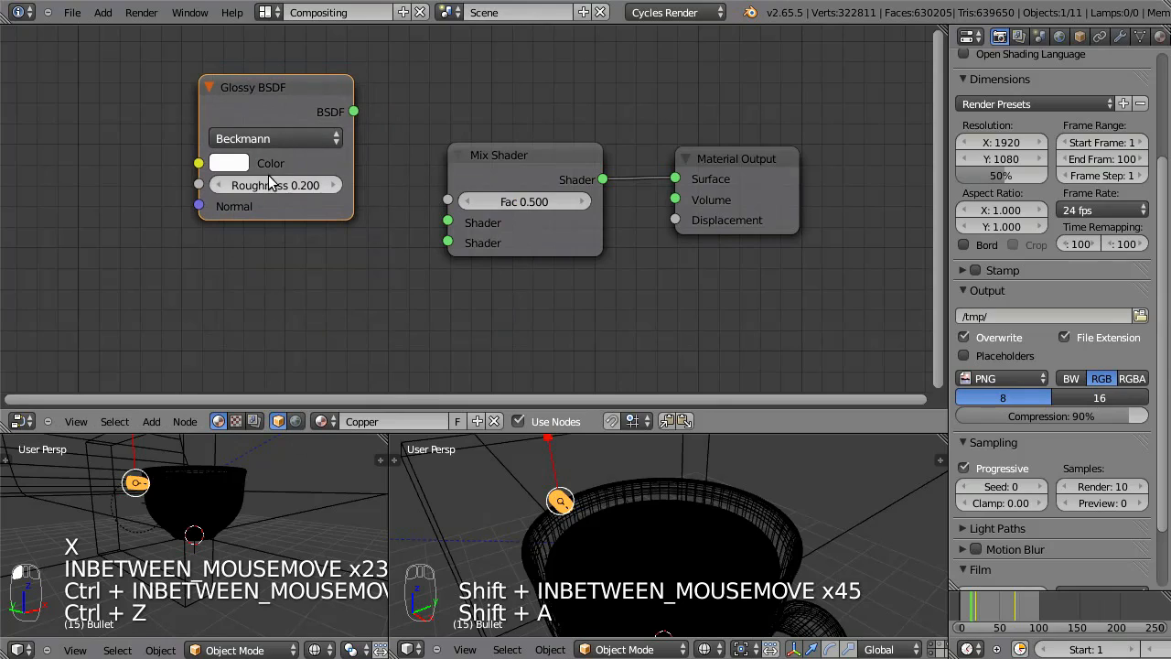
key(shift+d)
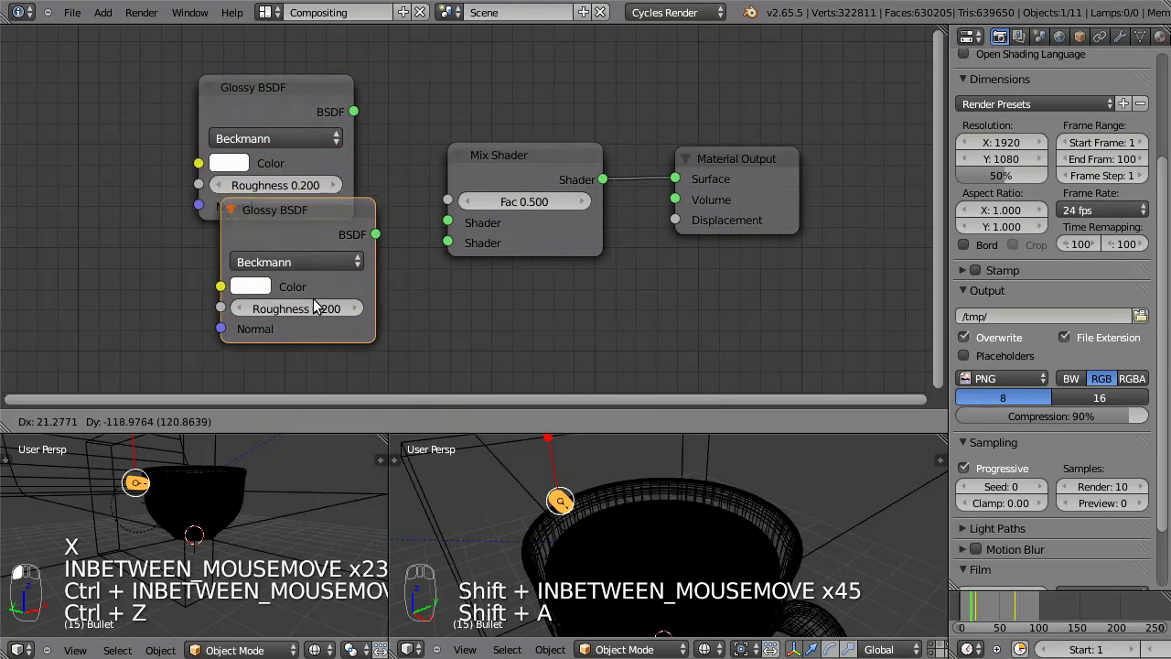
click(305, 329)
drag(353, 111, 439, 223)
drag(355, 278, 446, 242)
drag(297, 102, 294, 126)
Add a Fresnel node with an IOR of 1.25 and connect it to the Mix Shader's Fac input
middle_drag(435, 184, 465, 296)
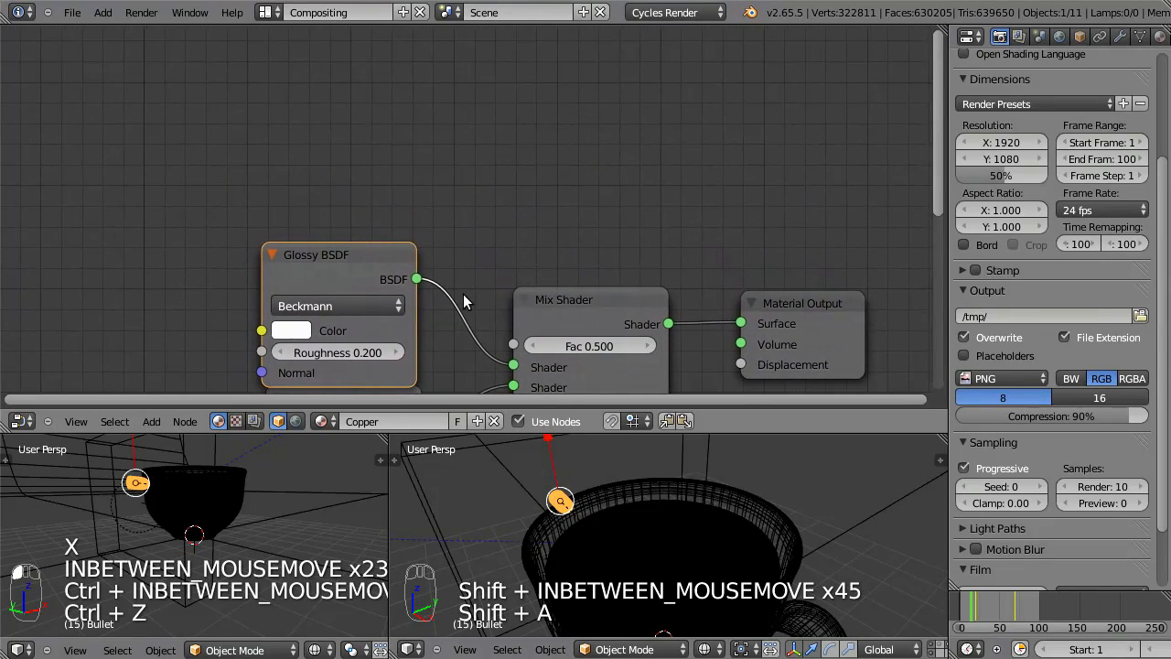
key(shift+a)
mouse_move(207, 101)
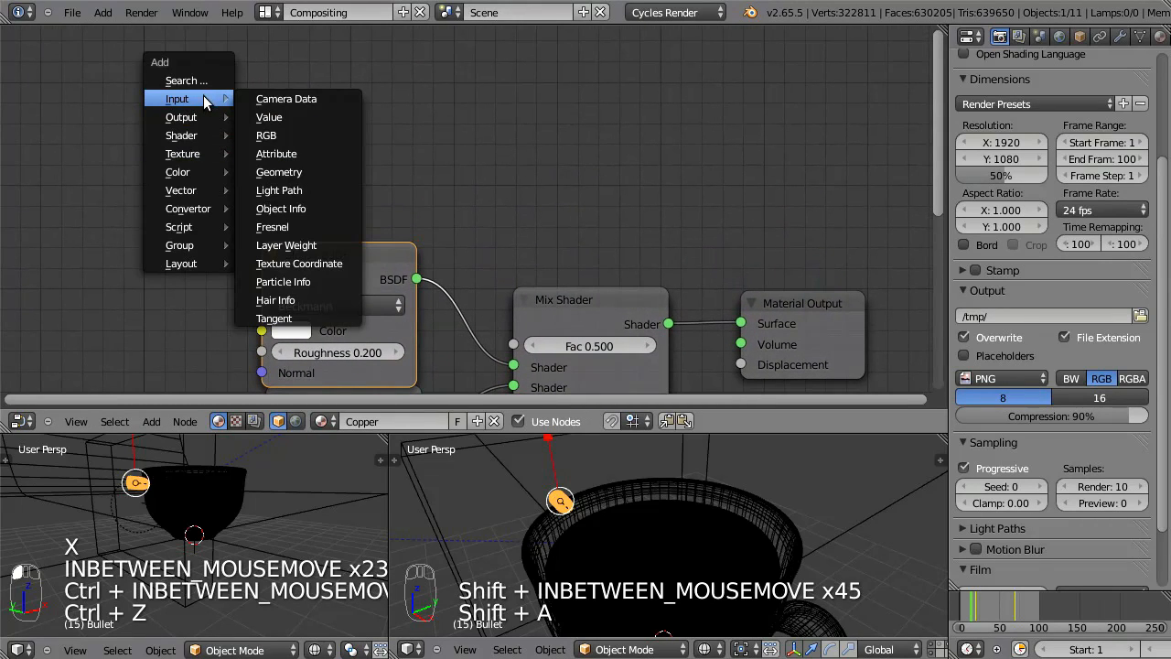
click(305, 227)
click(291, 124)
click(346, 189)
text(1.25)
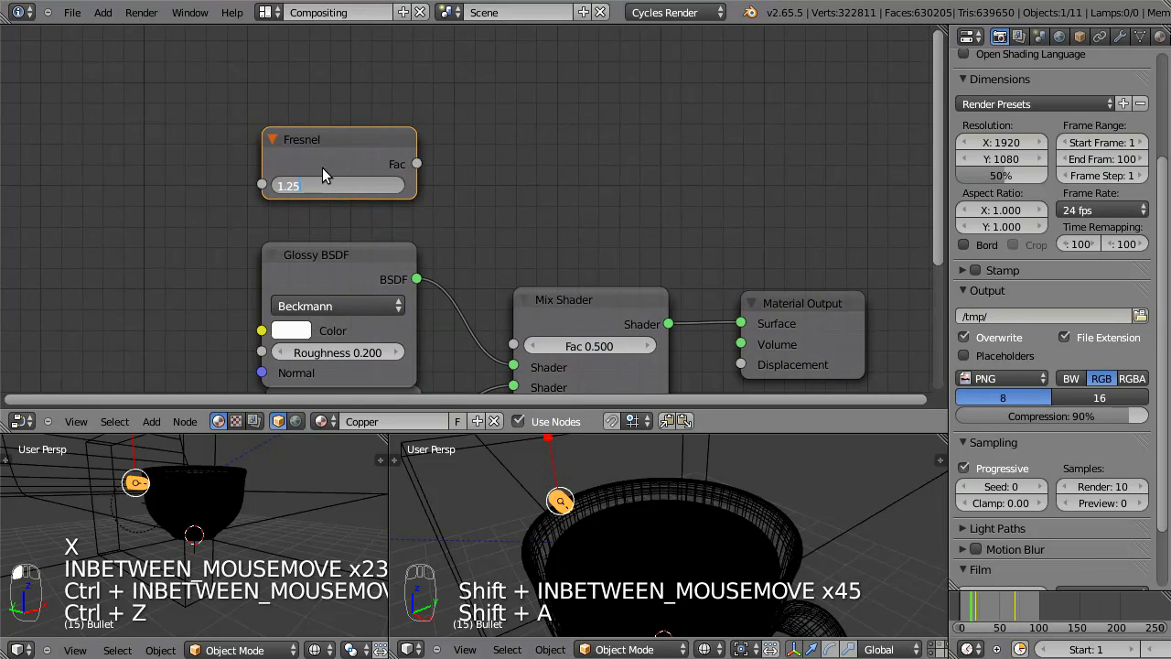
key(Return)
drag(417, 164, 513, 344)
Switch the larger 3D view to Rendered shading with the bullet and cup seen from the side
middle_drag(652, 493, 599, 591)
click(718, 650)
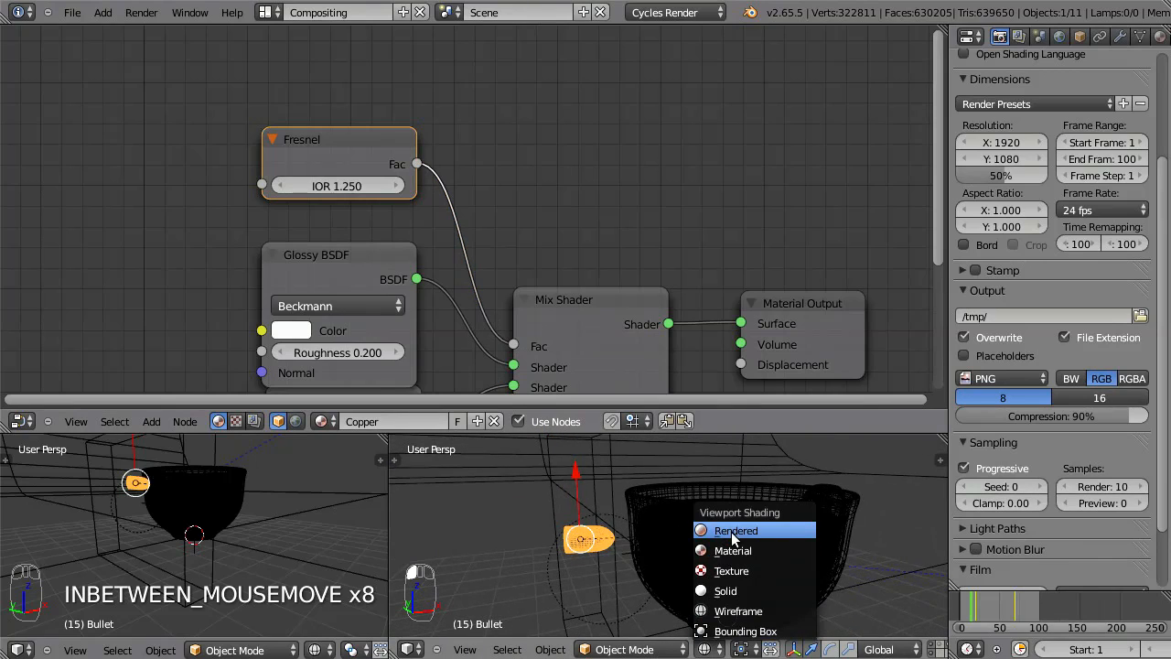
click(737, 529)
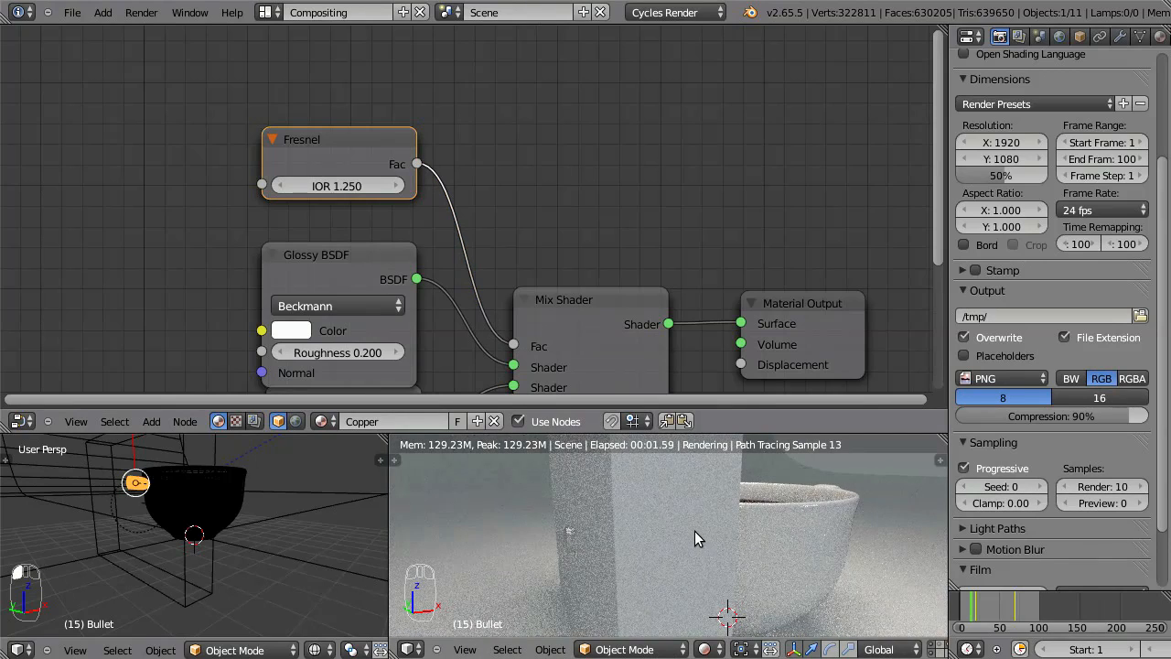
Hide the activator box blocking the view and reselect the bullet in a close-up rendered view
right_click(682, 495)
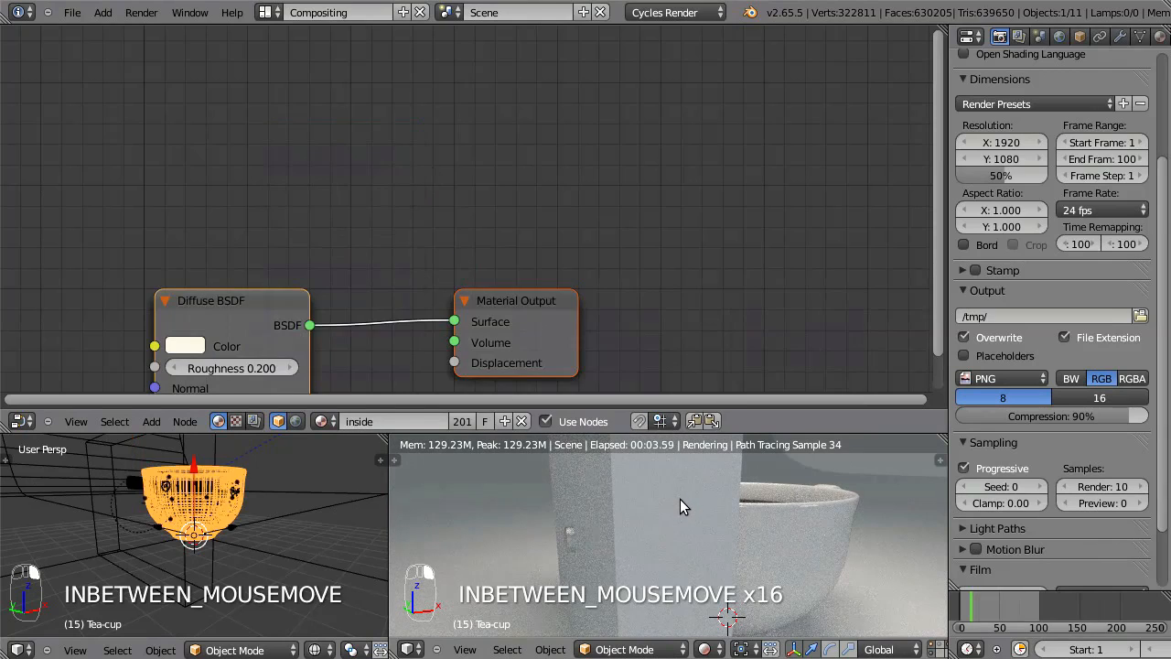
right_click(195, 578)
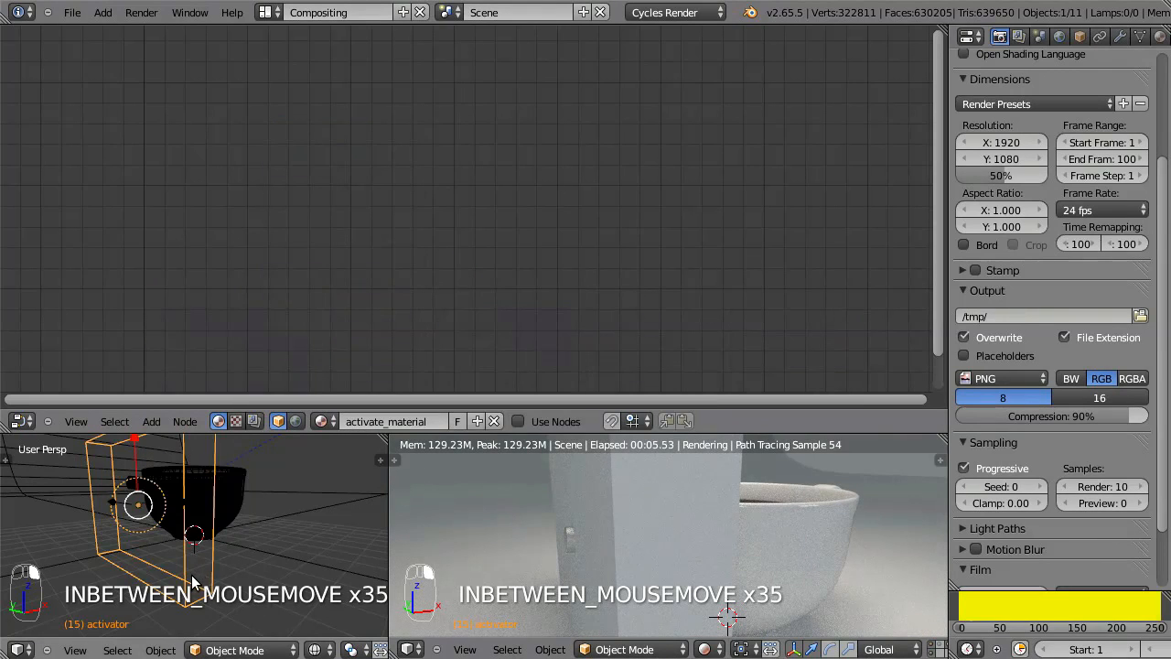
key(h)
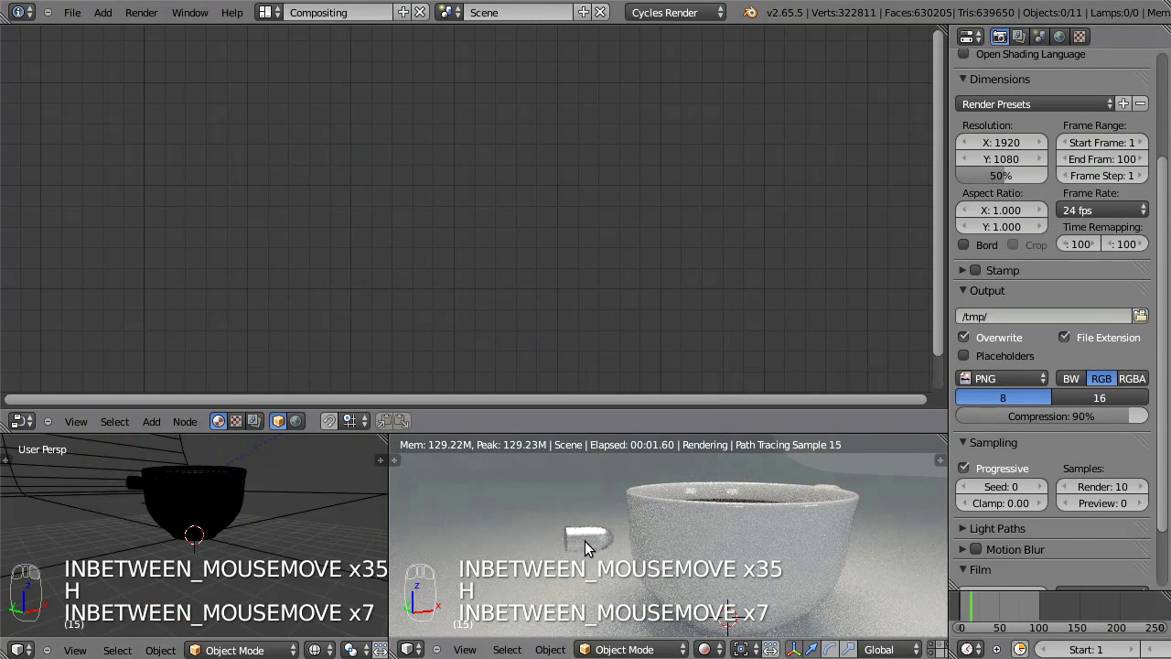
right_click(584, 540)
mouse_move(639, 554)
ctrl+middle_down()
mouse_move(643, 510)
mouse_move(645, 540)
ctrl+middle_up()
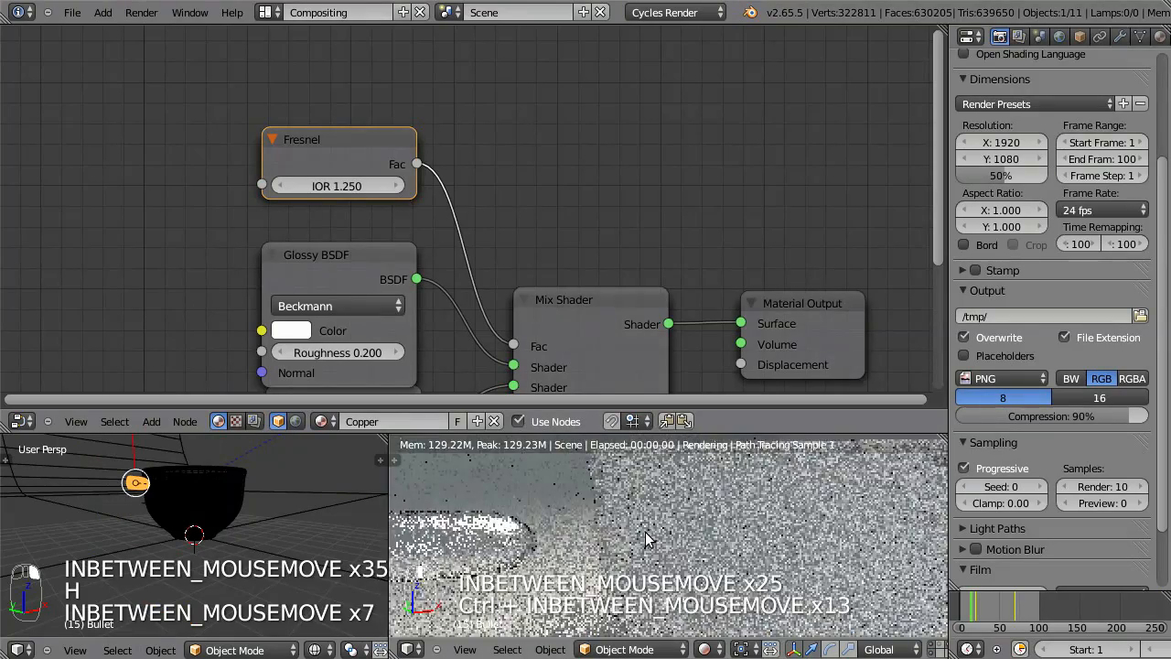
Set the second Glossy BSDF's roughness to 0.05
middle_drag(624, 296, 596, 149)
middle_drag(495, 151, 523, 177)
drag(345, 272, 336, 283)
click(341, 370)
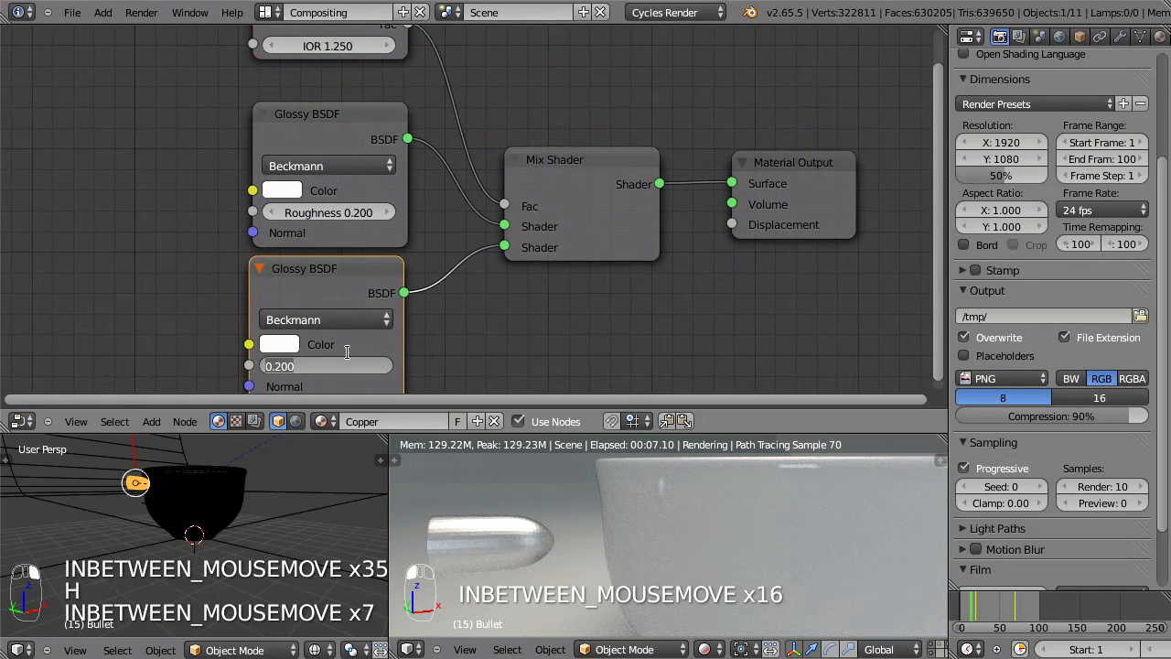
text(0.05)
key(Return)
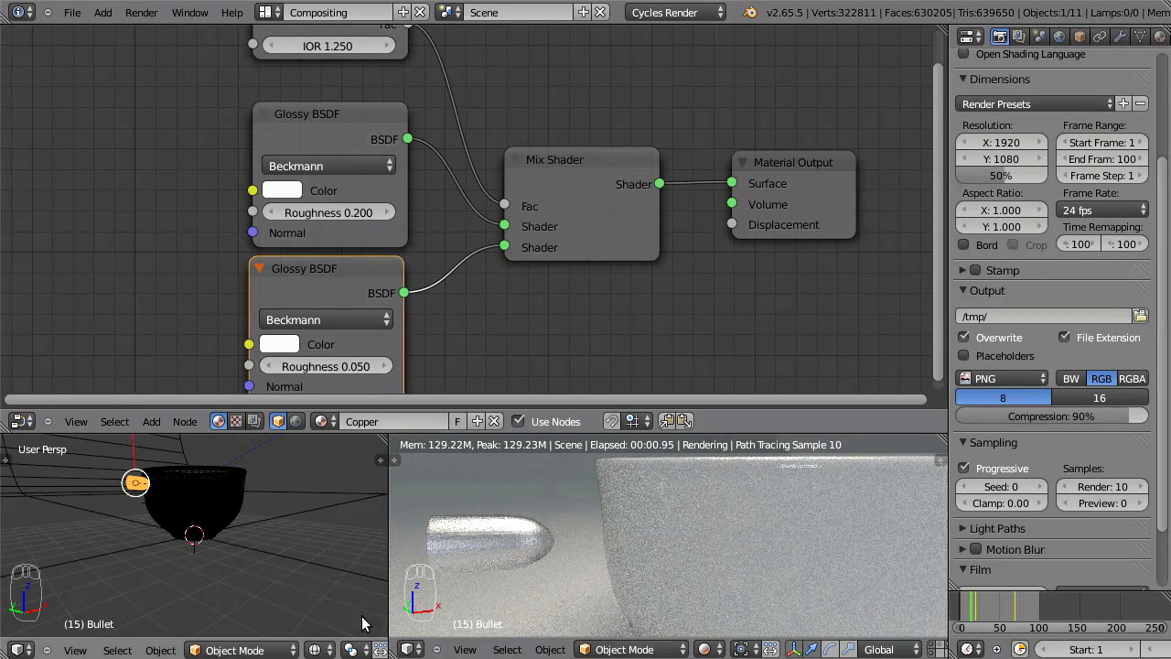
Apply smooth shading to the bullet and enlarge the 3D views
right_click(487, 559)
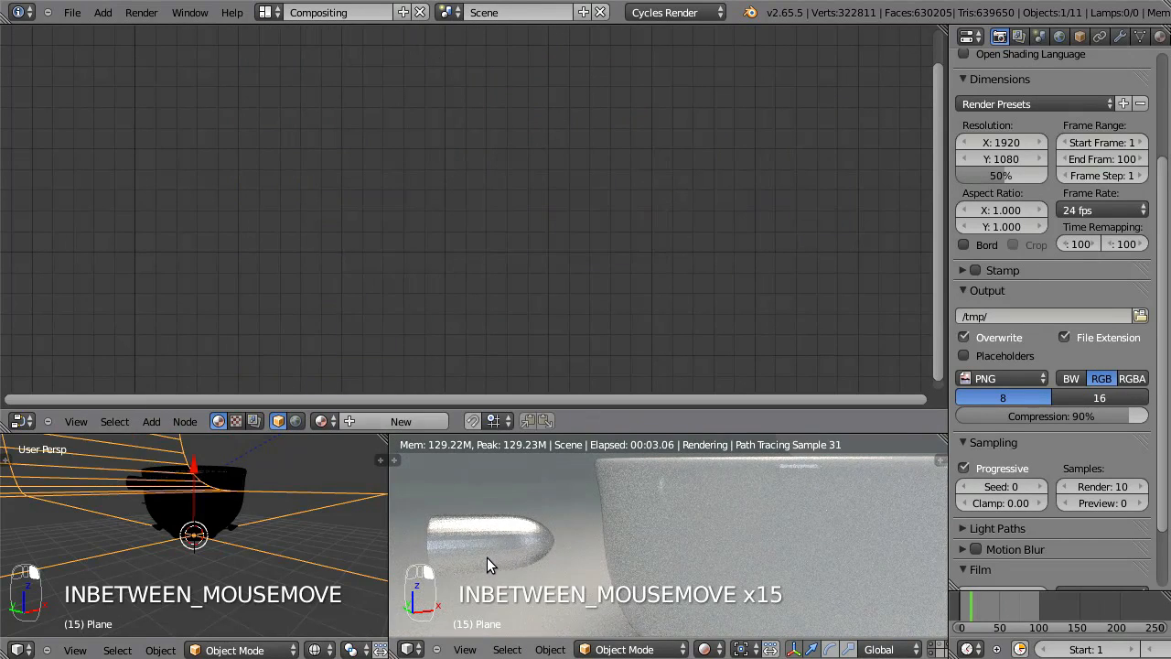
right_click(489, 551)
key(t)
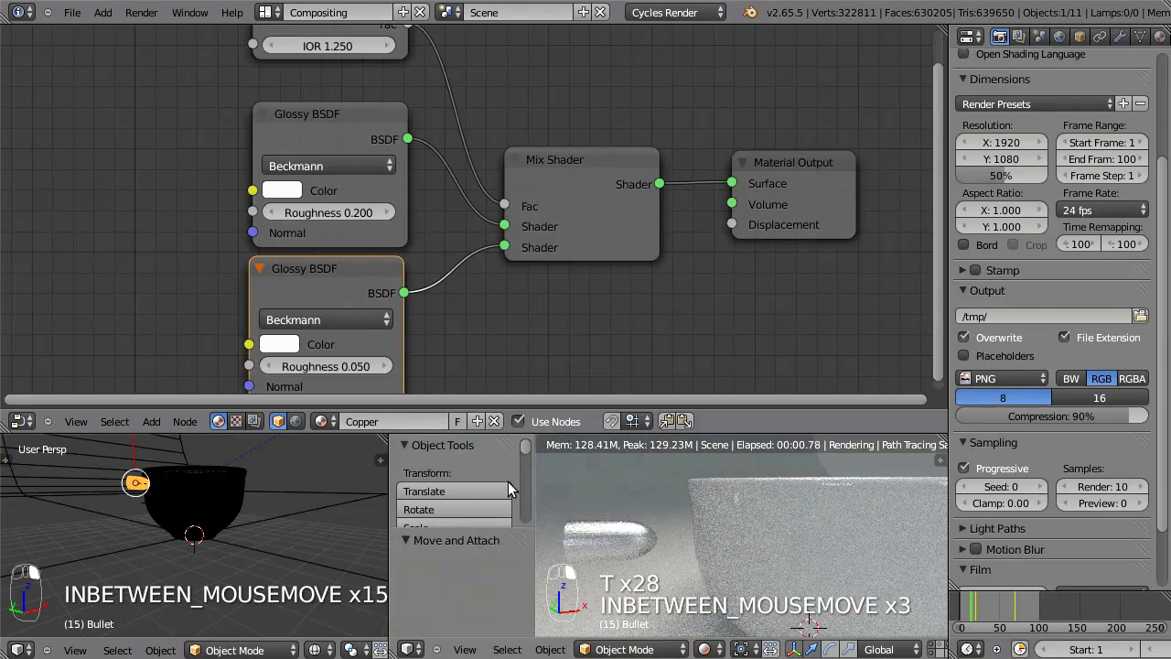
click(493, 422)
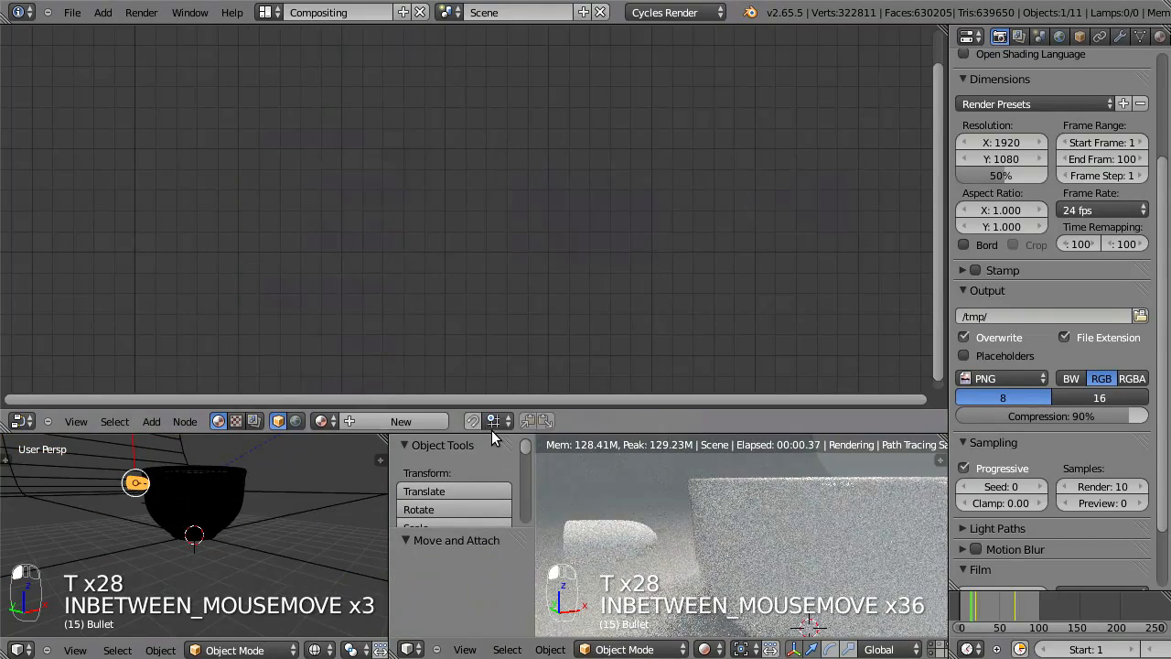
drag(493, 432, 497, 283)
scroll(522, 407, down, 4)
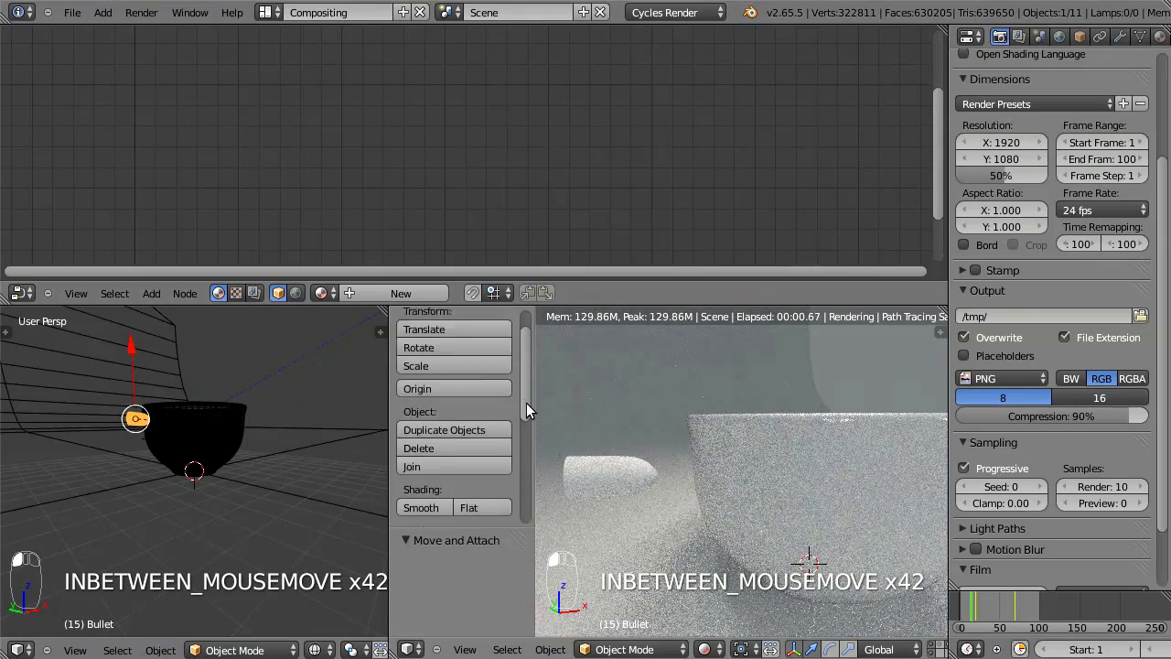
scroll(535, 471, down, 2)
scroll(537, 471, up, 2)
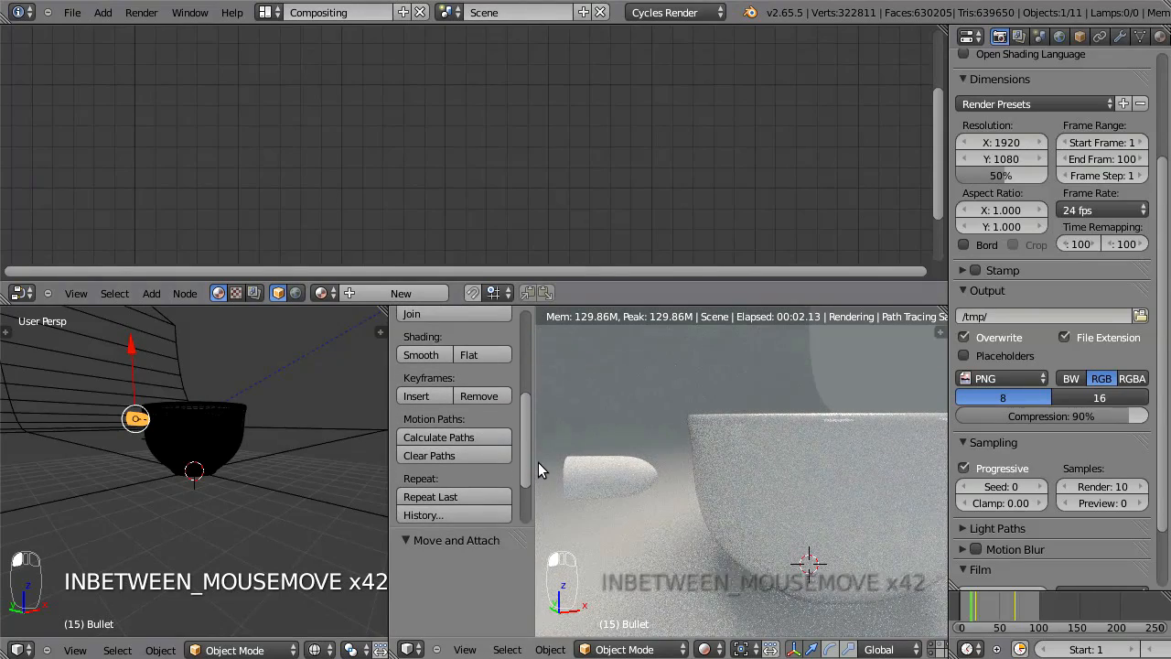
click(421, 356)
right_click(593, 474)
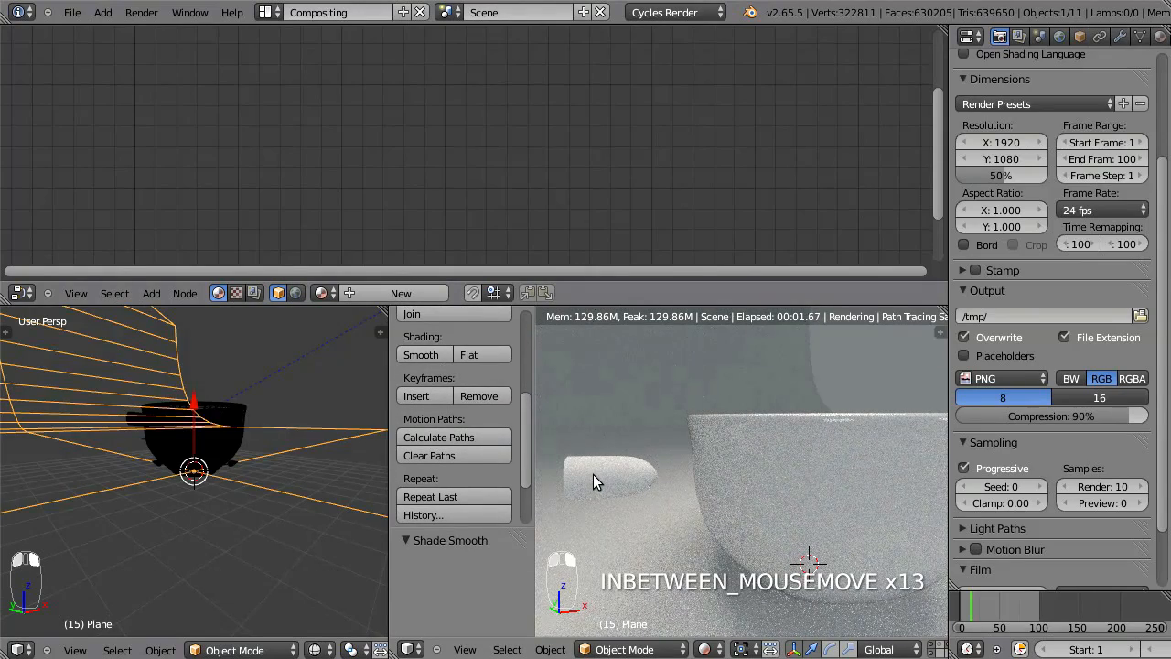
click(331, 293)
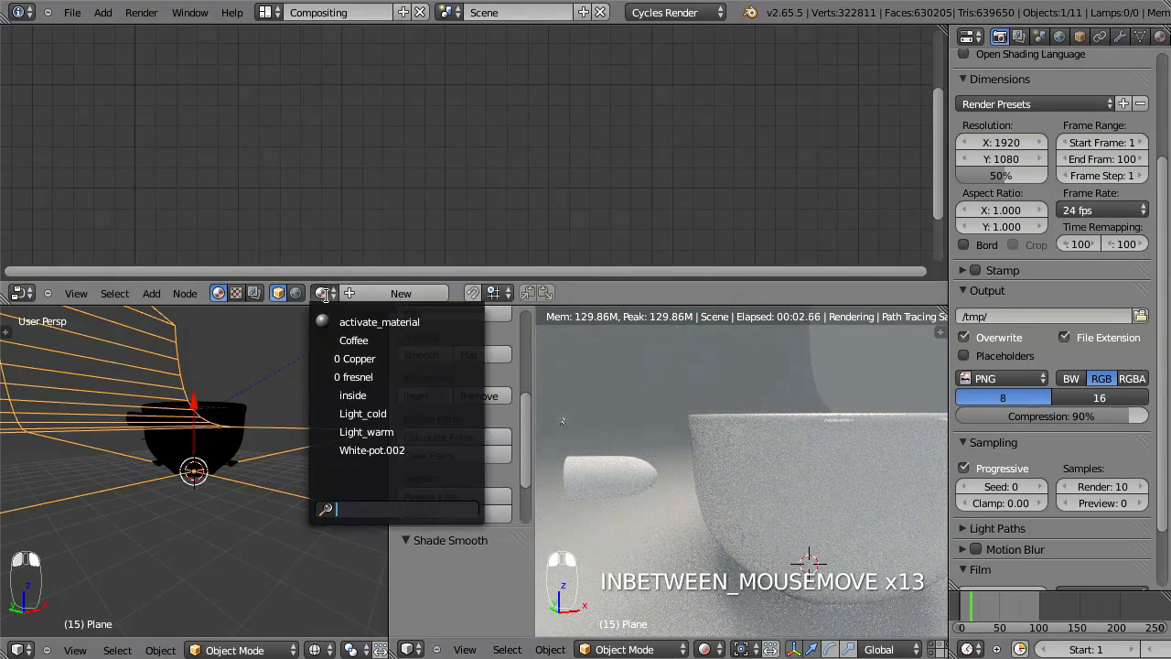
click(385, 357)
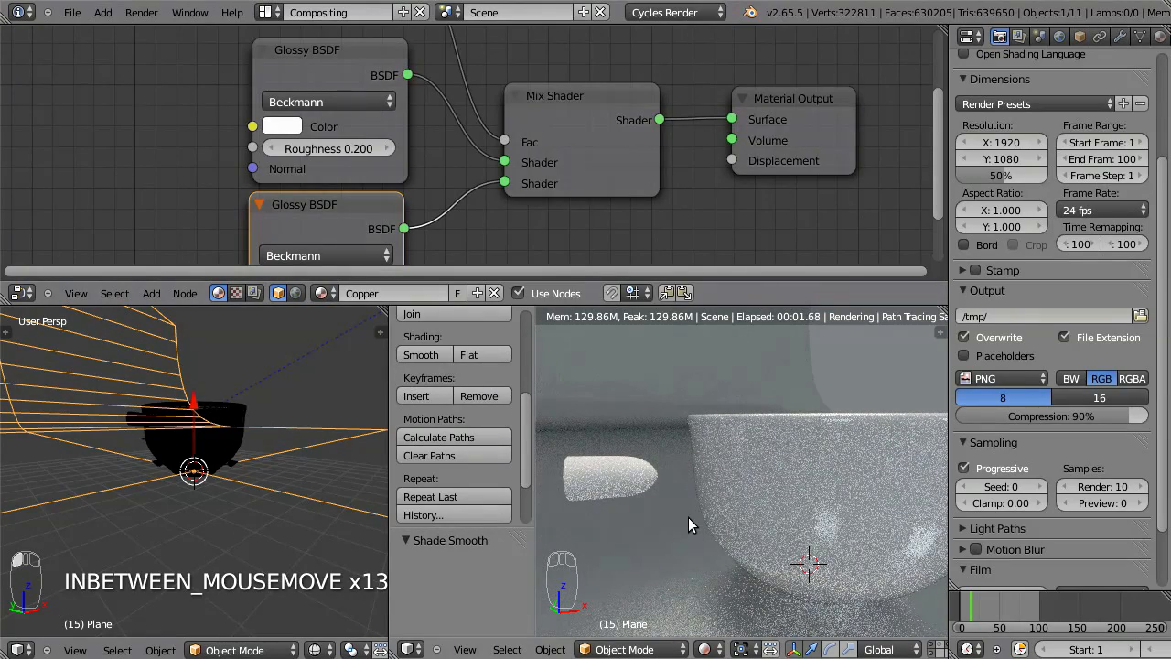
key(ctrl+z)
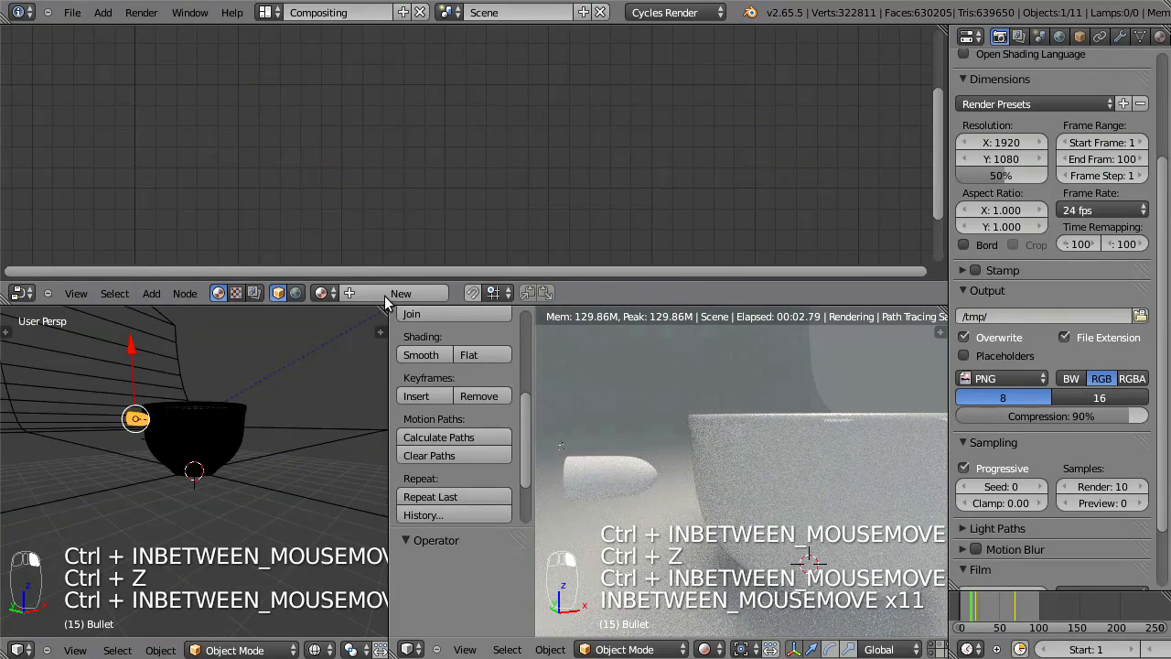
Assign the existing Copper material to the bullet again and hide the object tools
click(320, 292)
click(343, 356)
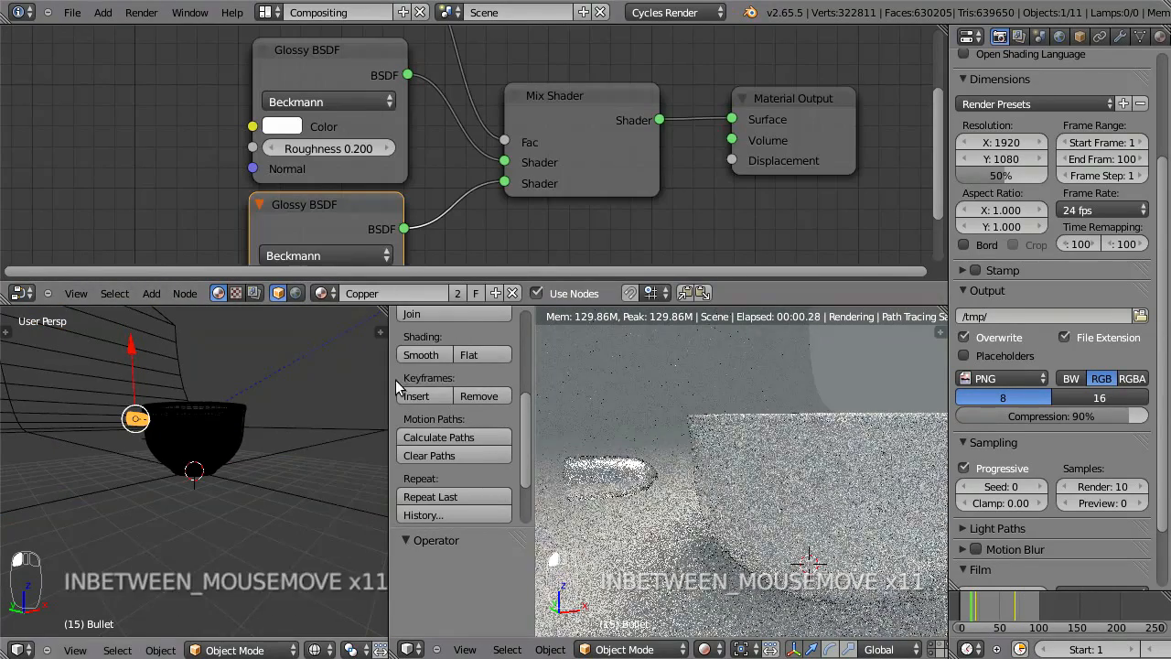
key(t)
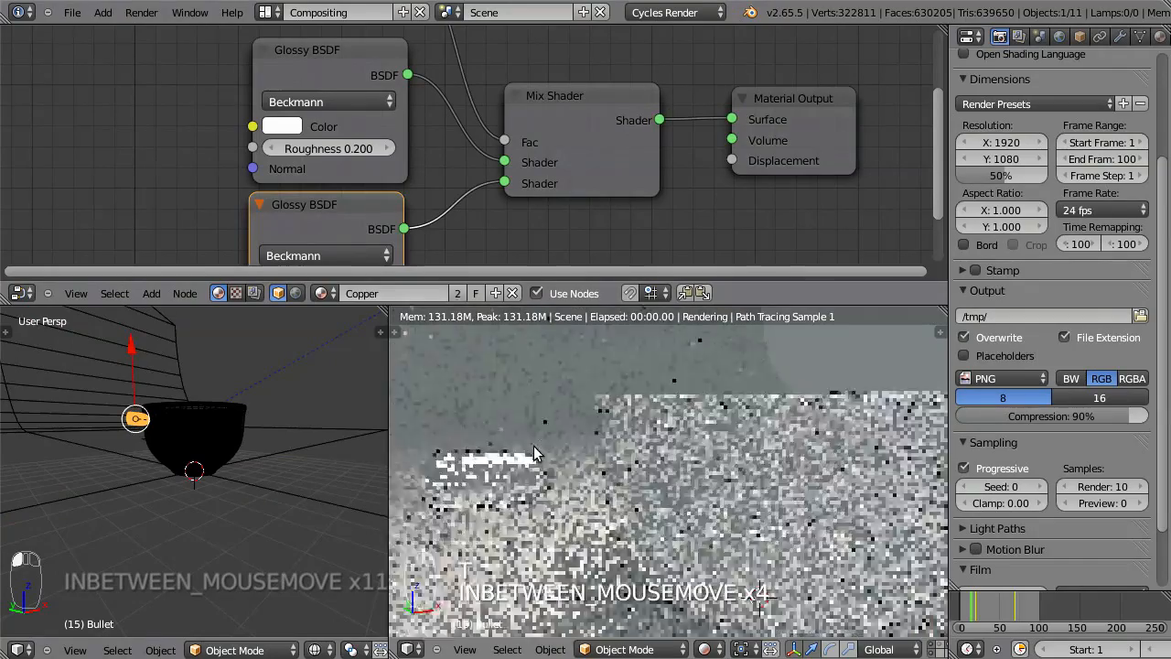
Tint the first Glossy BSDF pale peach and the second one a slightly pinker peach
middle_drag(285, 133, 305, 96)
click(307, 96)
mouse_move(363, 193)
mouse_down()
mouse_move(349, 230)
mouse_move(387, 216)
mouse_up()
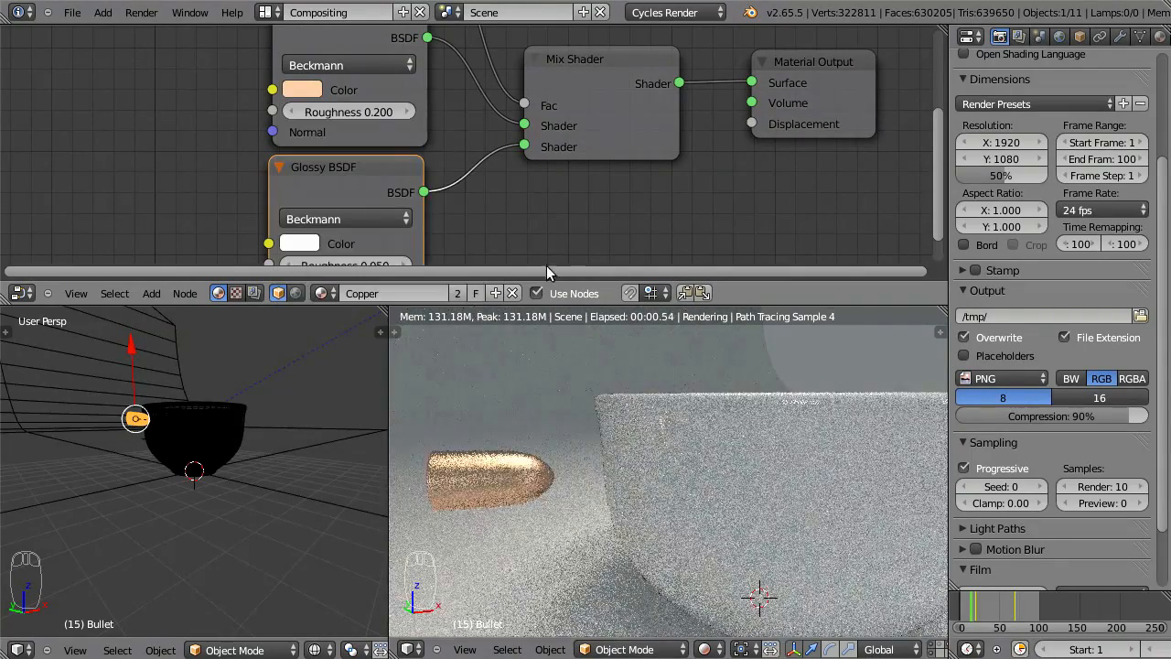
click(300, 243)
drag(363, 342, 349, 386)
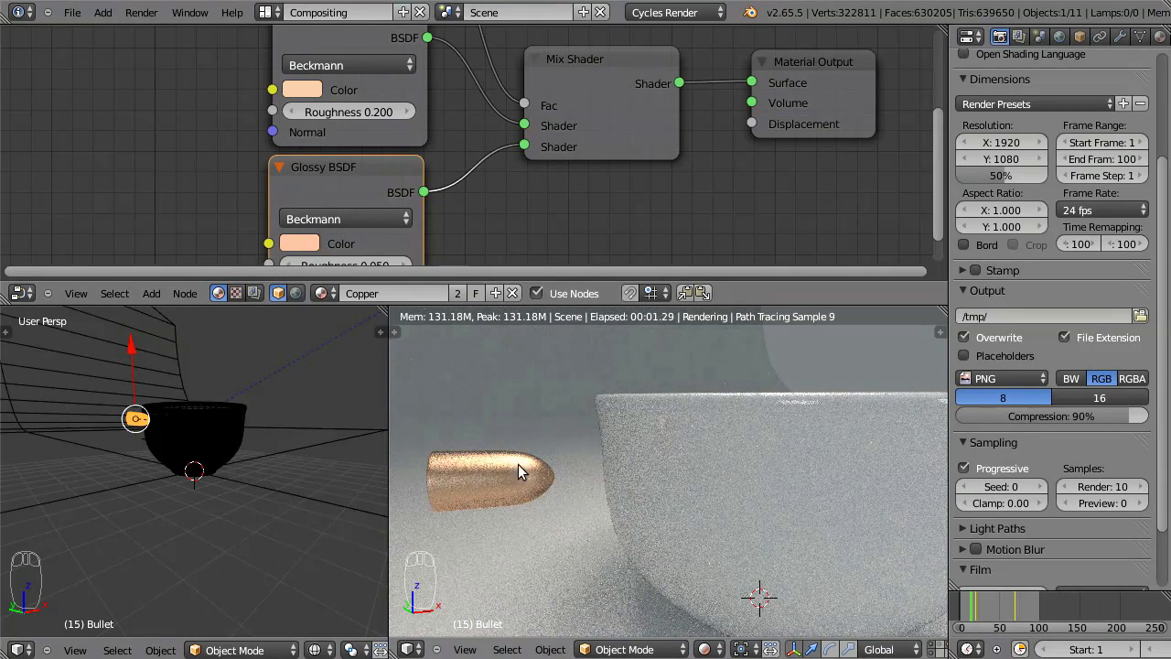
Shift the second Glossy BSDF's colour to orange, about R 0.800, G 0.477, B 0.209, and set its roughness to 0.01
middle_drag(365, 181, 368, 121)
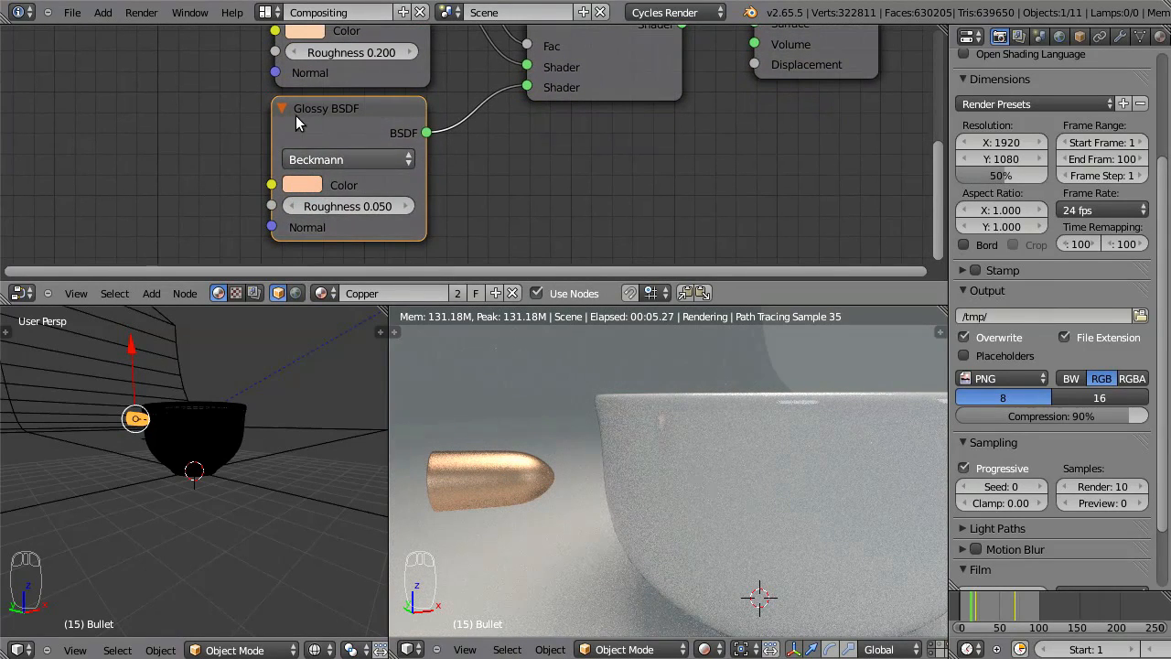
click(302, 185)
drag(351, 324, 342, 330)
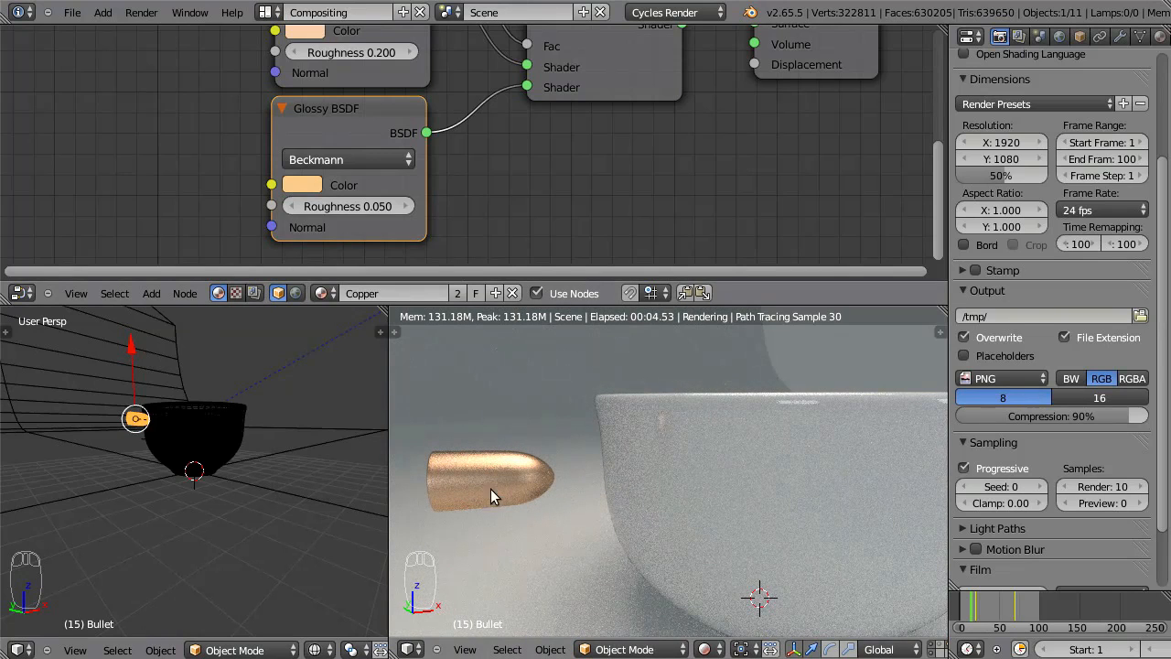
click(344, 205)
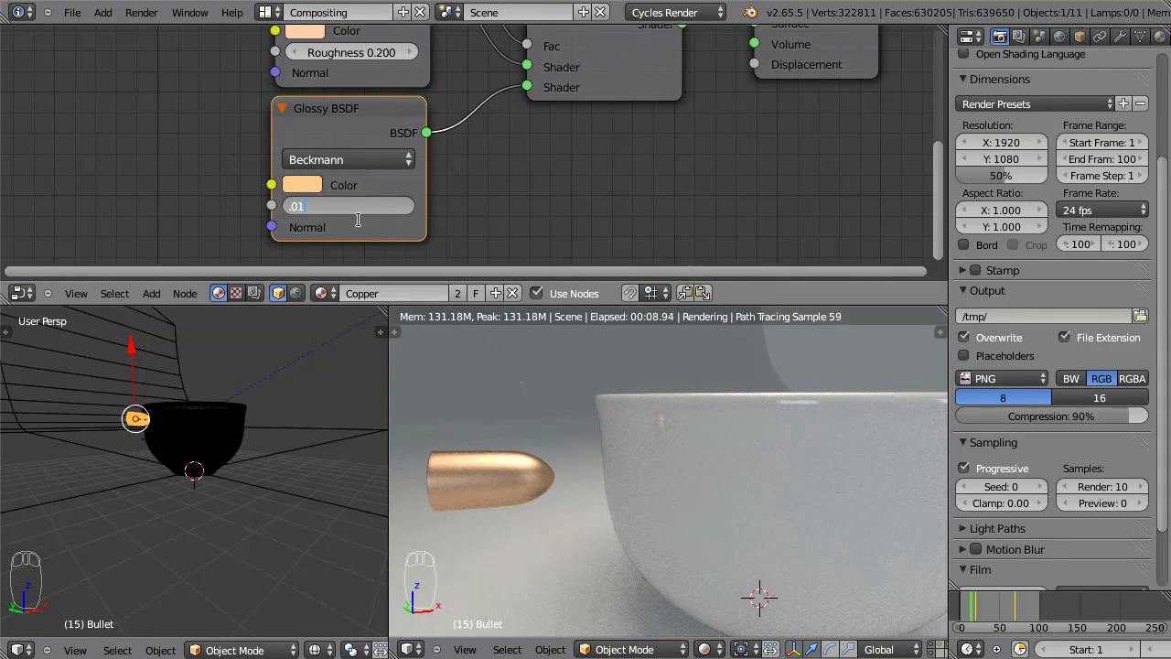
text(.01)
key(Return)
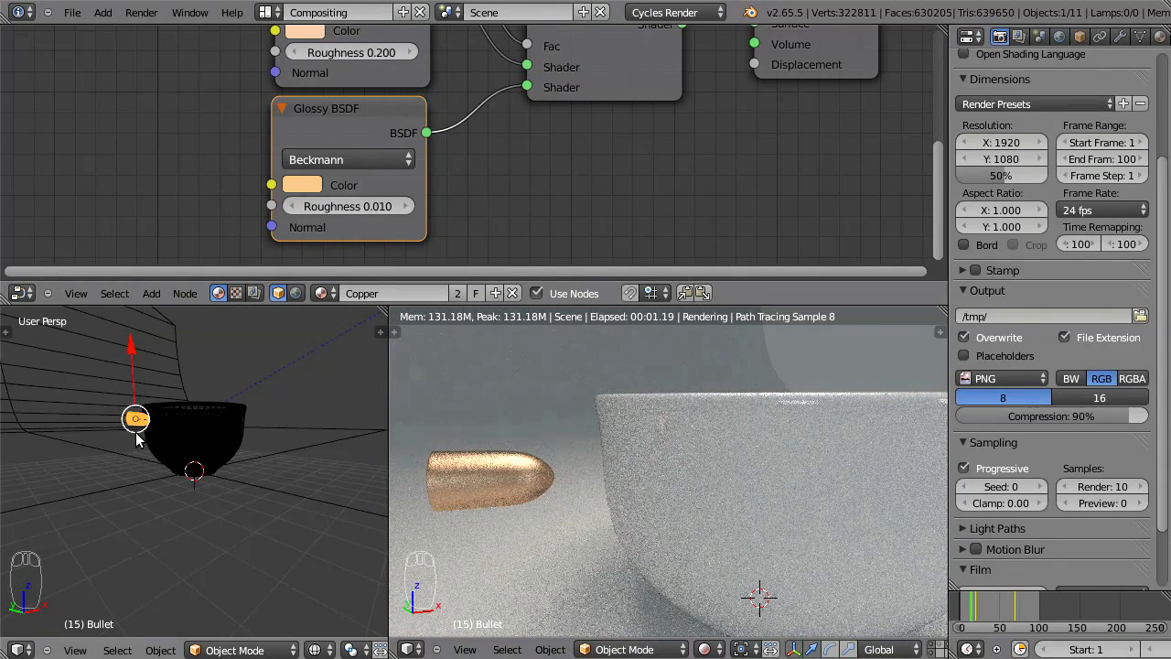
Darken the second Glossy BSDF's colour to about R 0.515, G 0.309, B 0.138
middle_drag(442, 142, 451, 162)
click(310, 204)
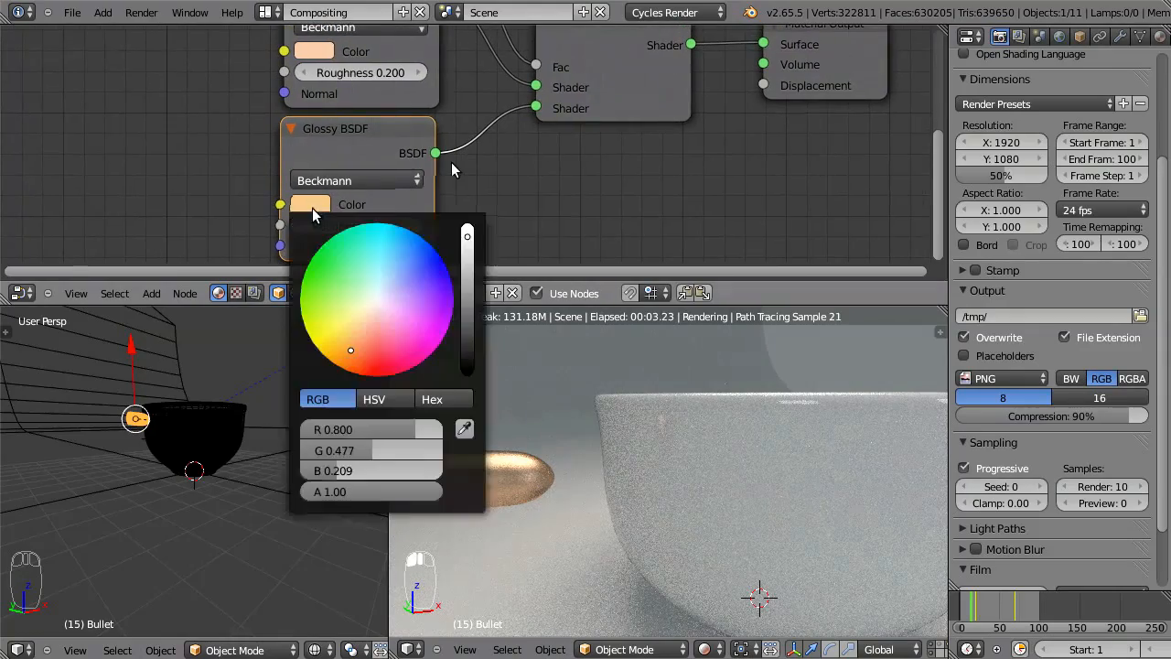
drag(469, 240, 470, 263)
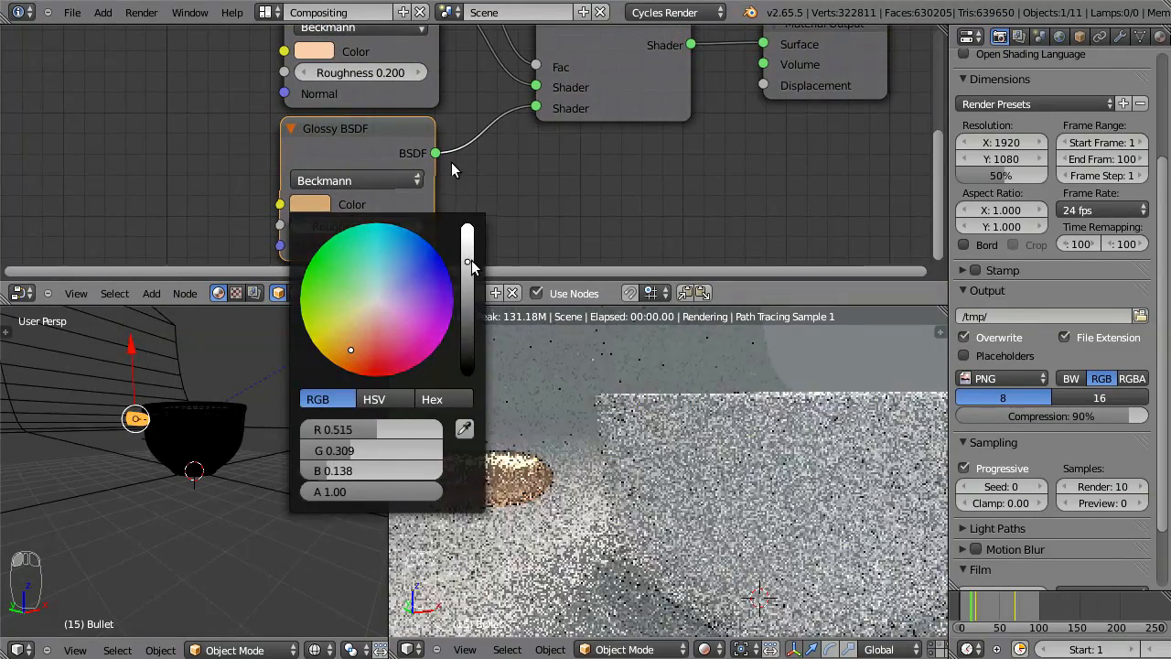
Darken the first Glossy BSDF's peach colour slightly and brighten the second Glossy BSDF's orange colour
middle_drag(455, 170, 494, 277)
click(363, 161)
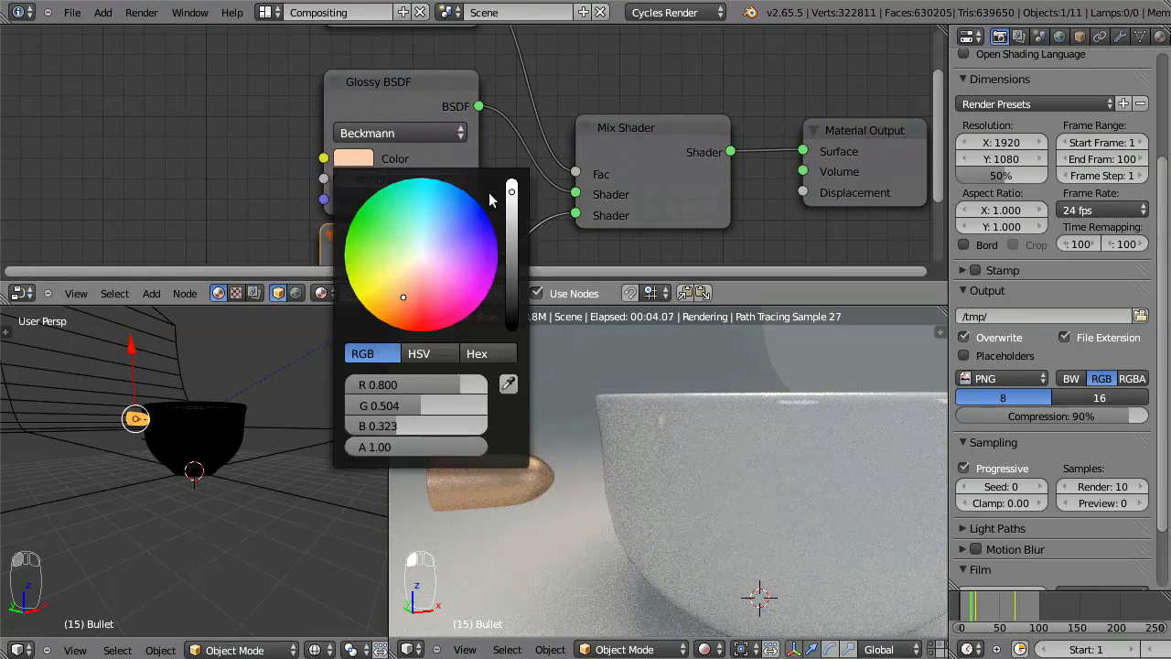
drag(512, 197, 515, 224)
middle_drag(534, 148, 514, 68)
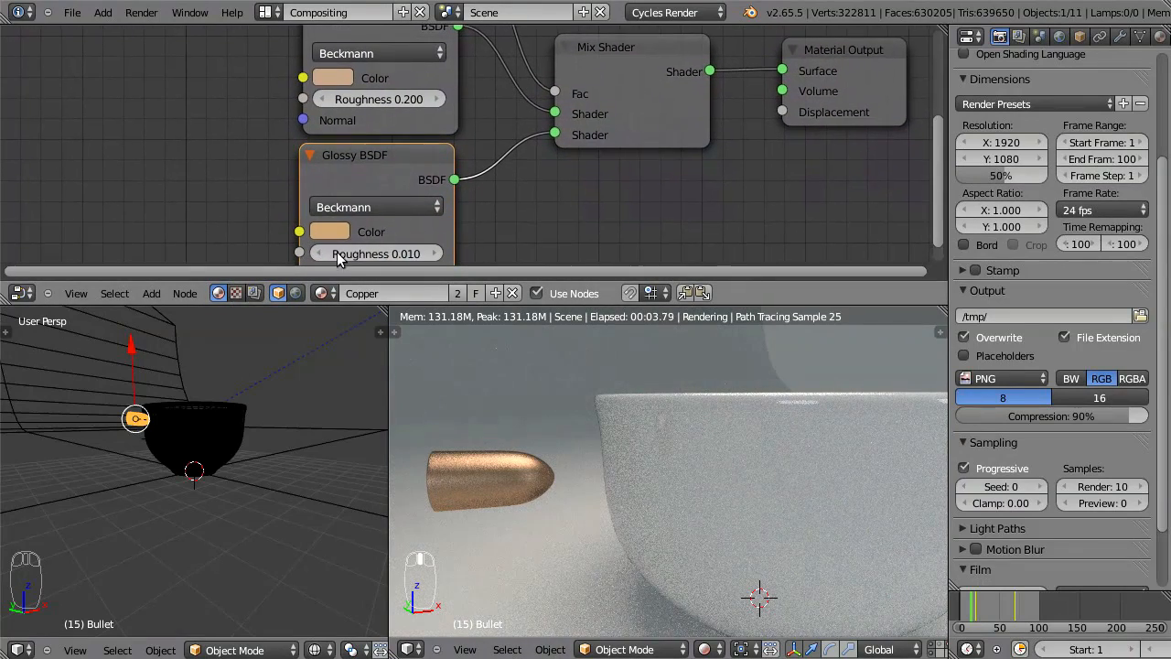
drag(489, 283, 490, 276)
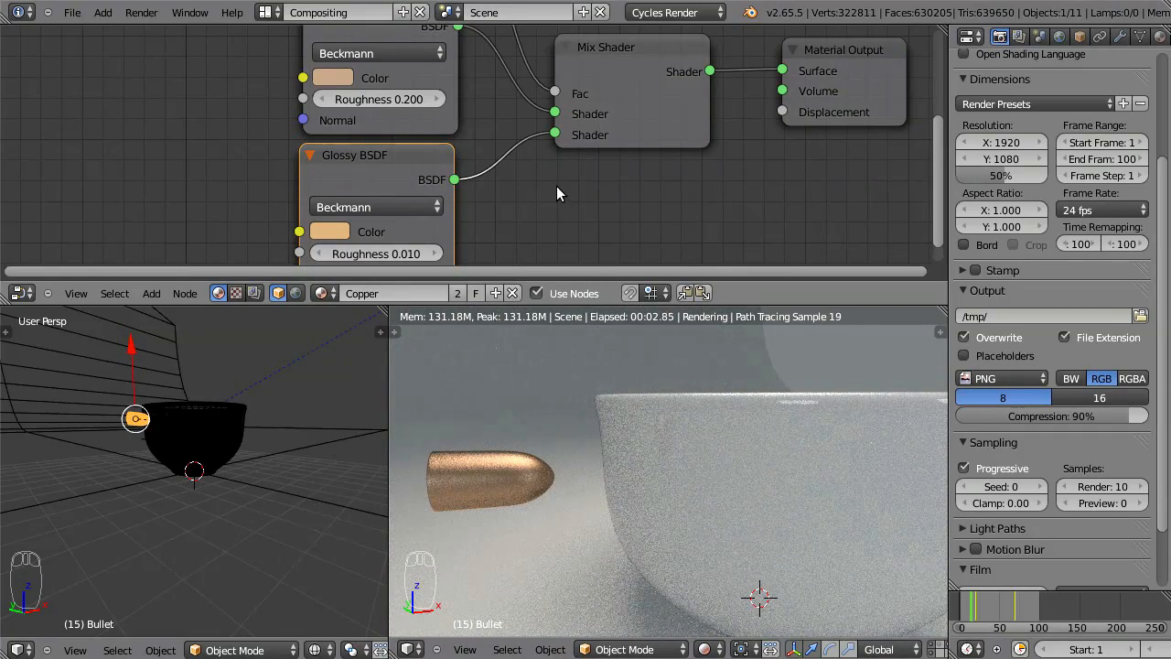
Set the Fresnel node's IOR to 1.4 in the Copper material
middle_drag(553, 173, 566, 289)
click(397, 48)
text(1.4)
key(Return)
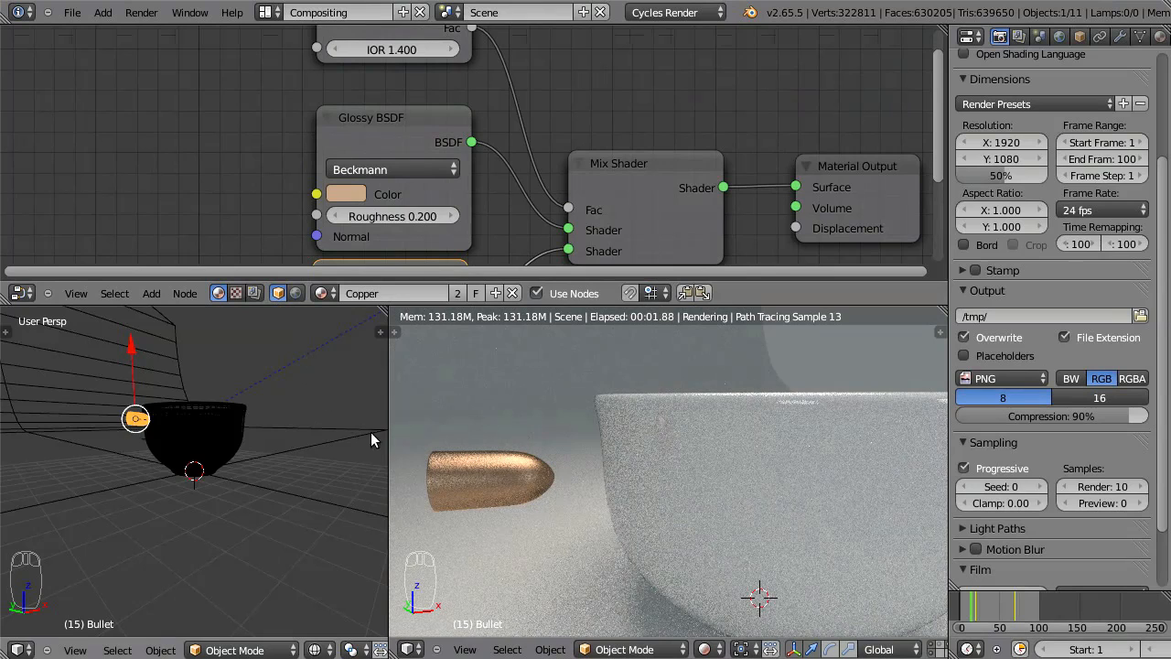
Set the first Glossy BSDF's roughness to 0.1
middle_drag(470, 236, 419, 111)
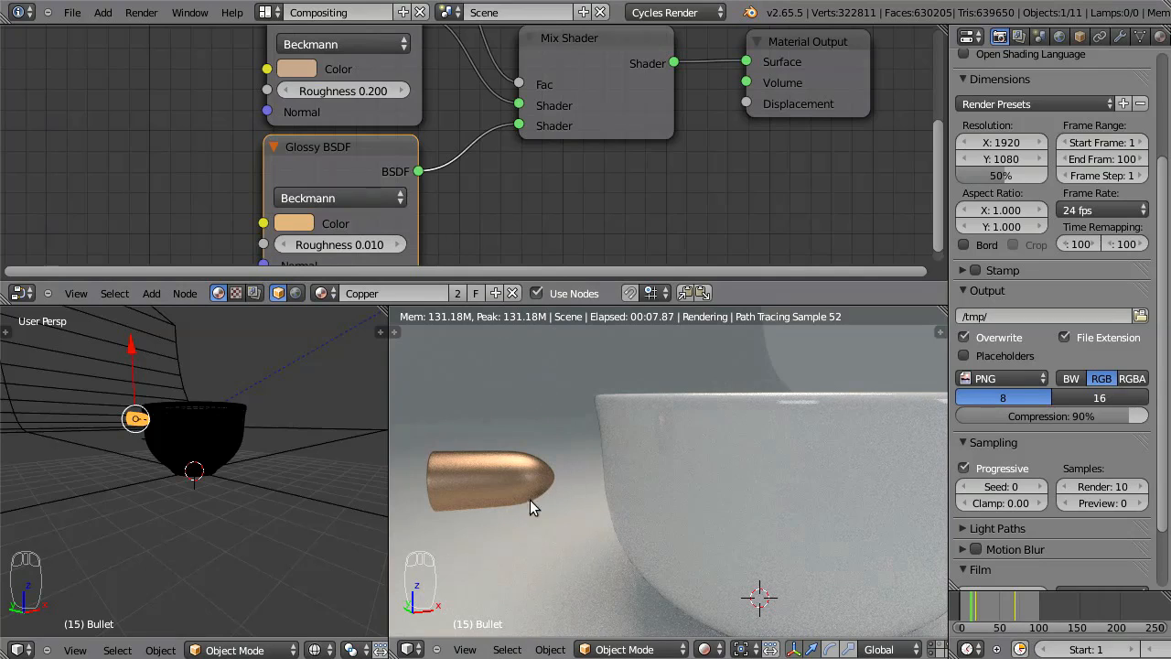
click(357, 91)
text(.1)
key(Return)
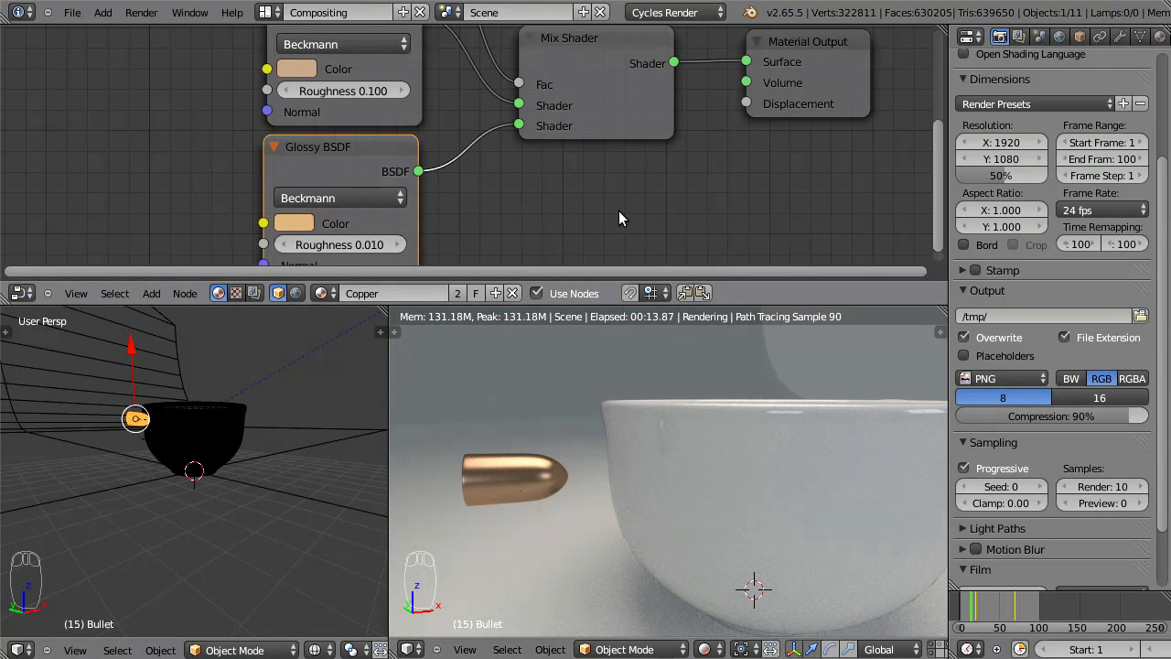
middle_drag(643, 174, 617, 196)
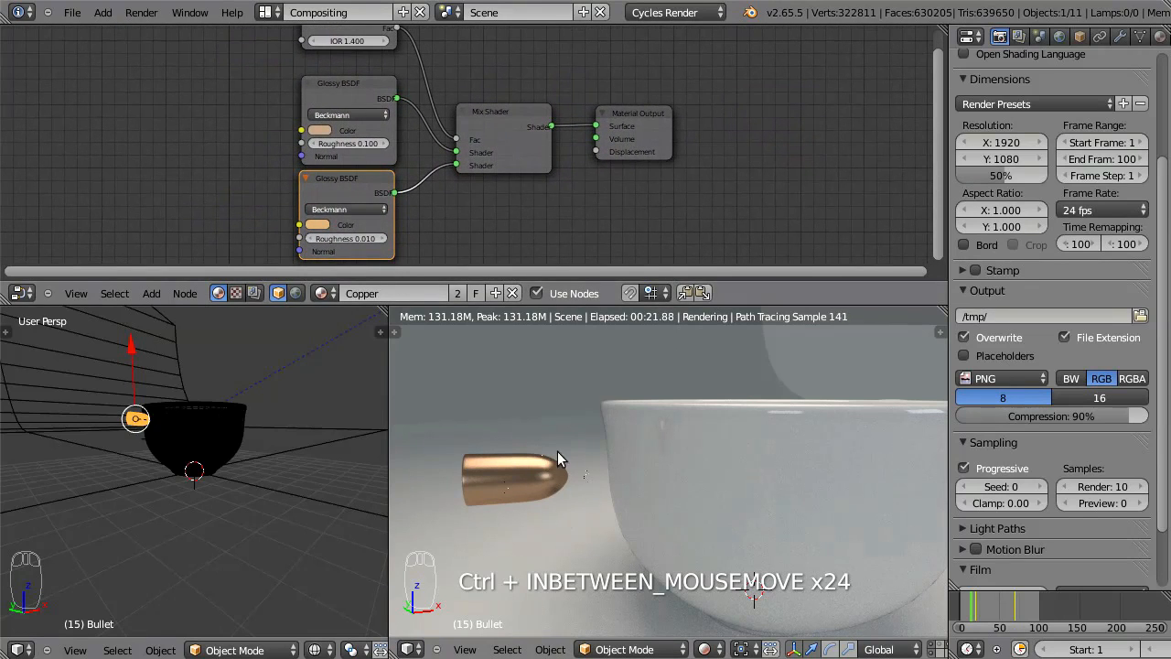
mouse_move(685, 554)
ctrl+middle_down()
mouse_move(563, 494)
mouse_move(740, 553)
ctrl+middle_up()
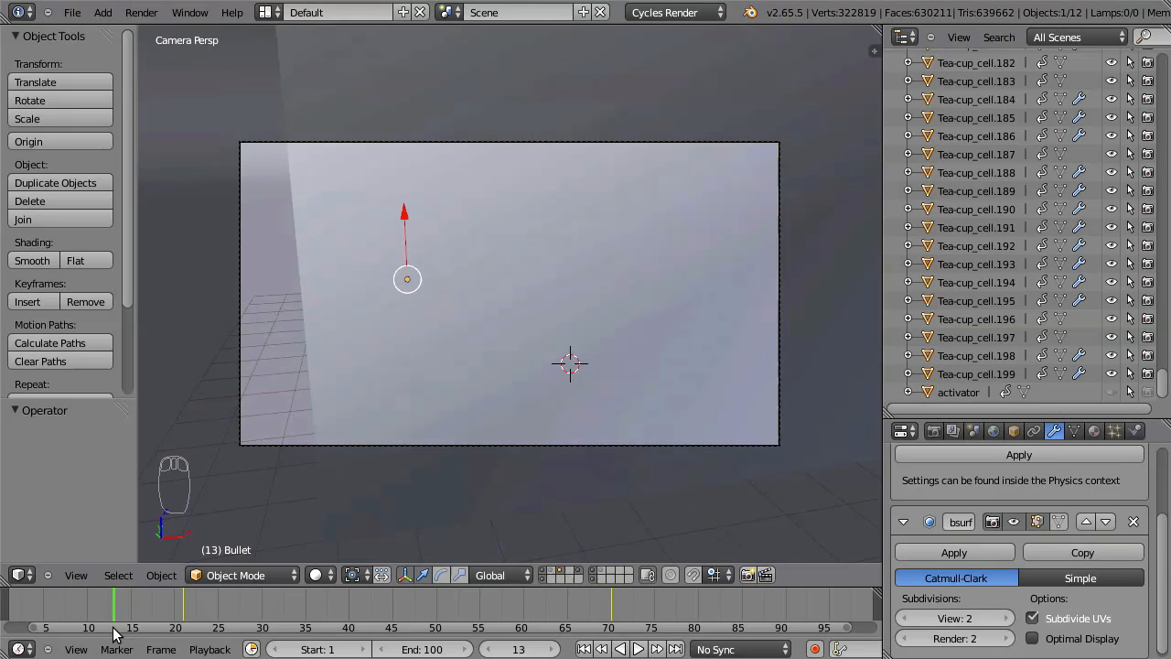
Examine the shattering up to frame 36 with the intact cup, and back to frame 17 with its fractured pieces instead
drag(115, 628, 131, 629)
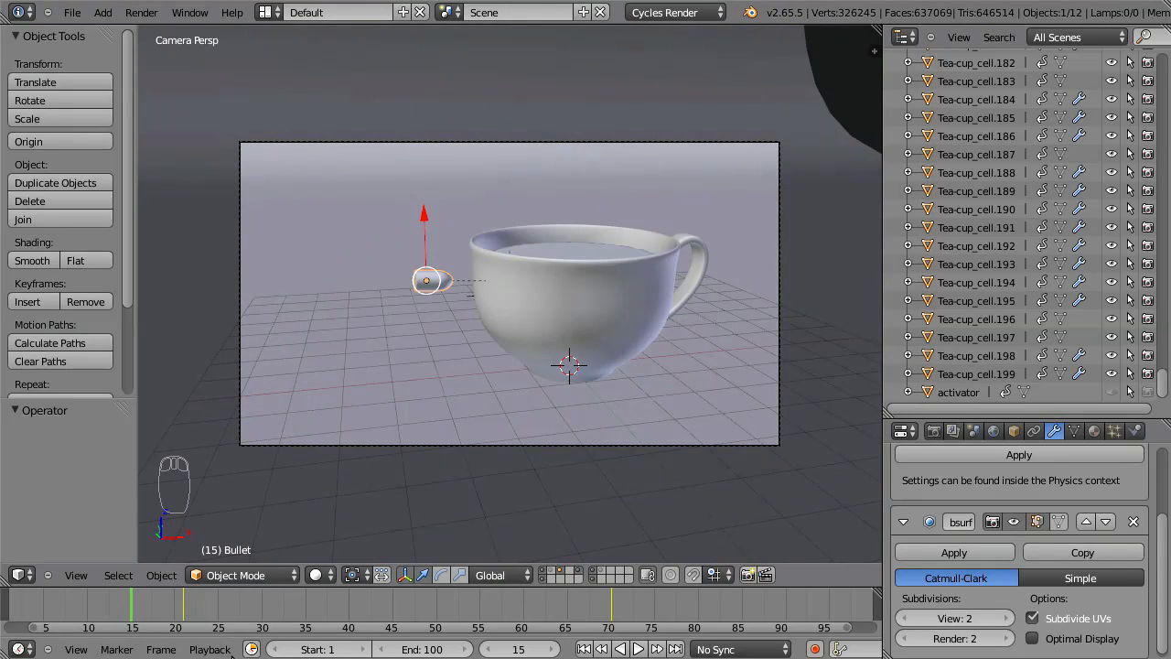
drag(131, 623, 313, 598)
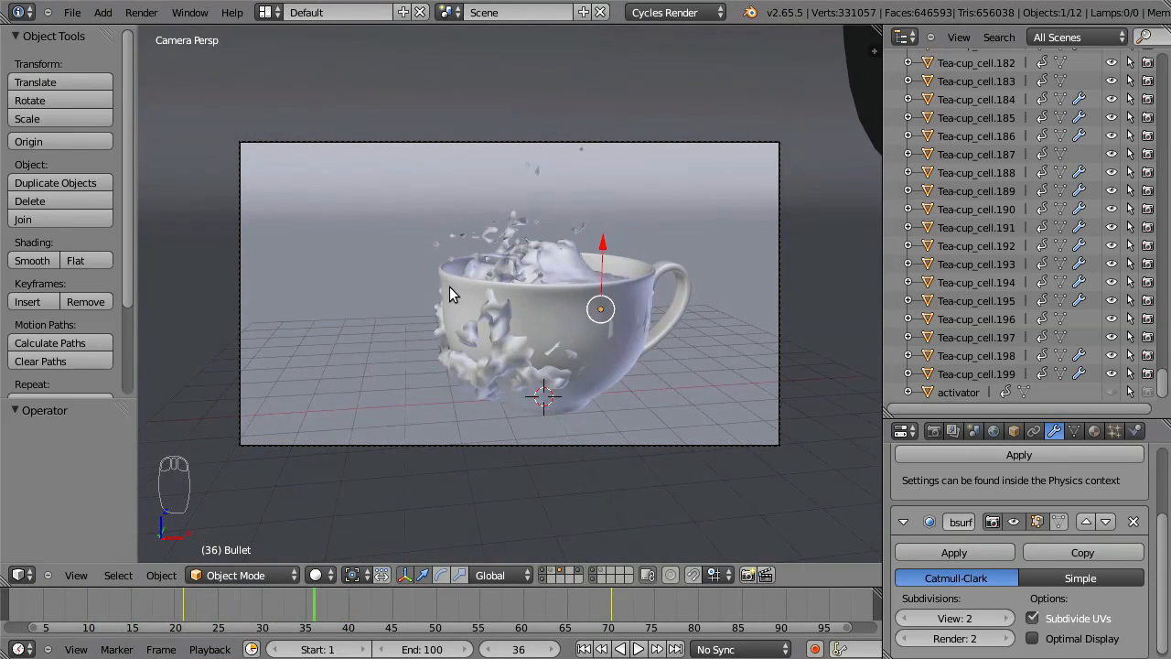
right_click(456, 297)
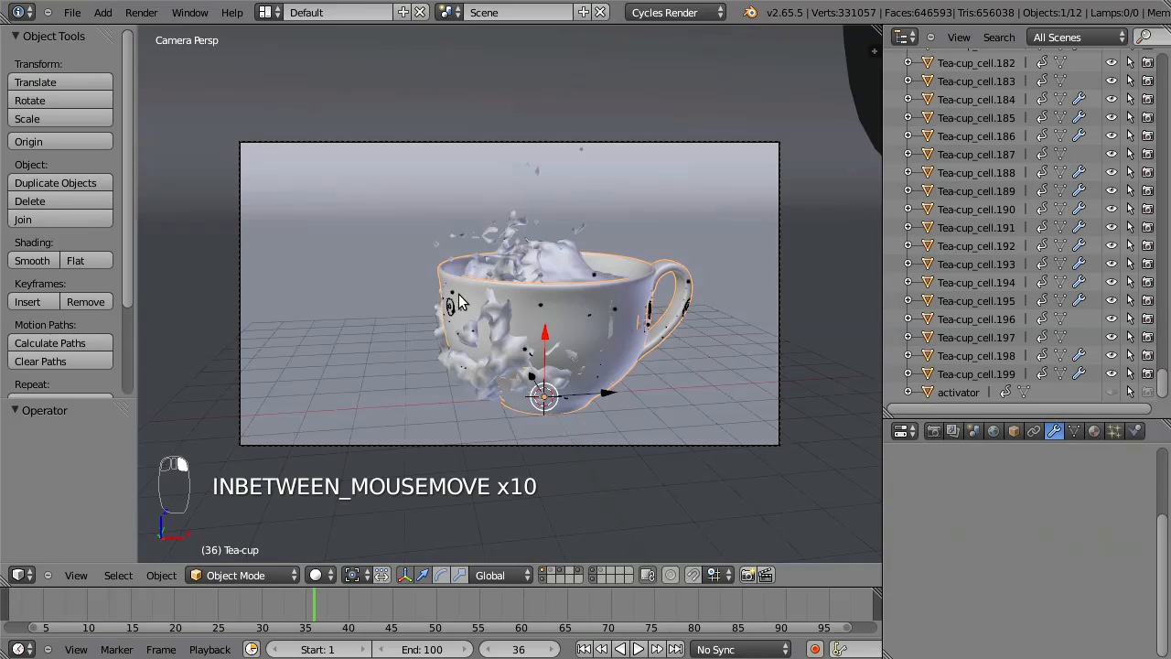
shift+click(543, 571)
shift+click(552, 571)
drag(271, 638, 148, 599)
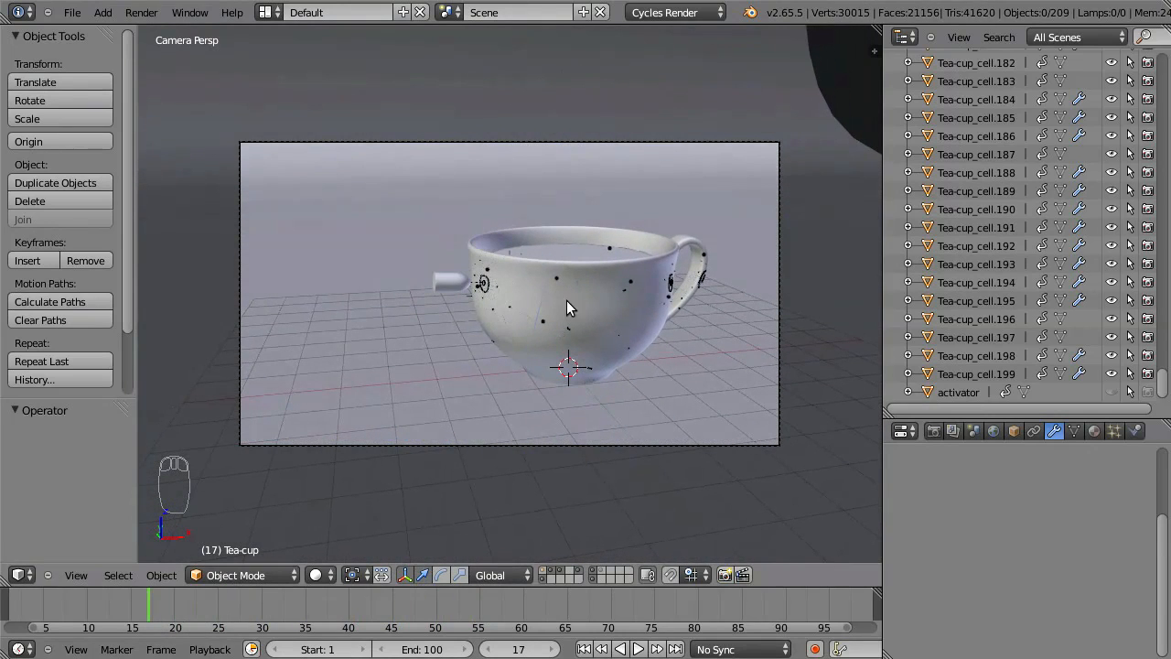
Hide the cup pieces' layer, select the Coffee fluid mesh and keyframe its render visibility as enabled at frame 15
shift+click(549, 570)
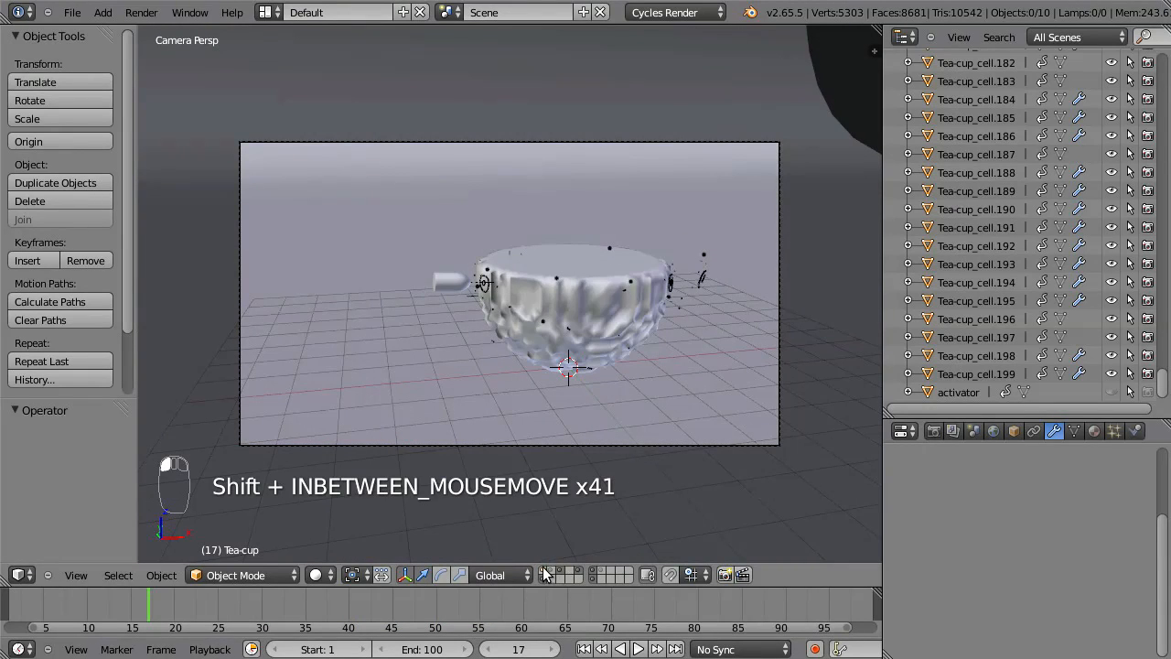
right_click(593, 298)
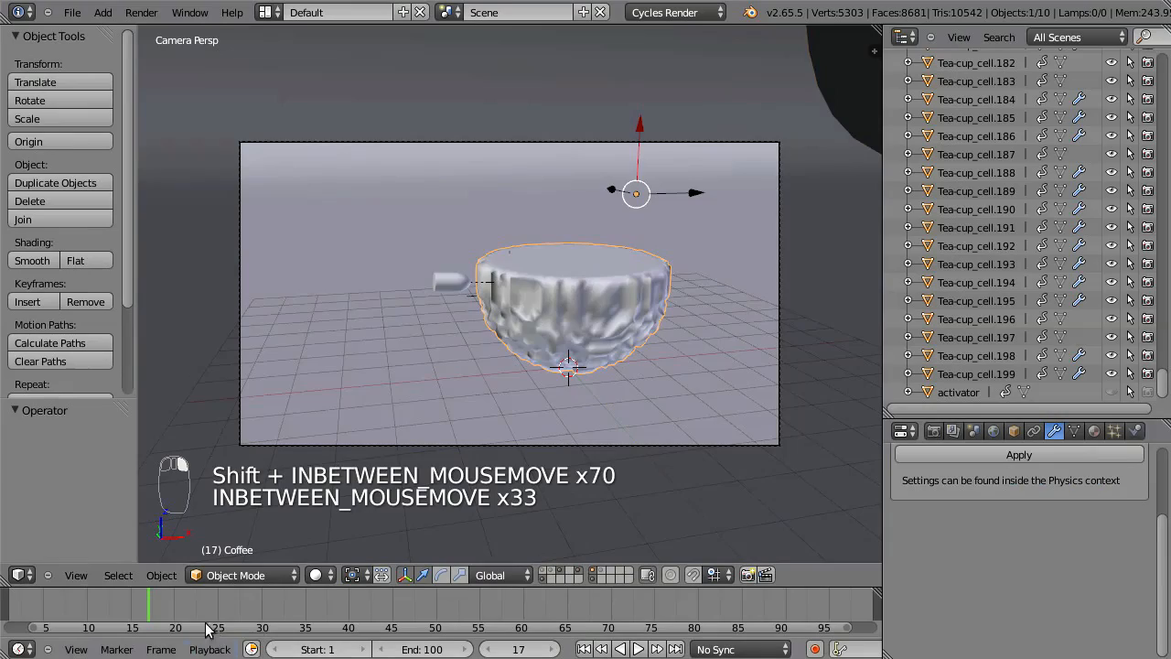
drag(159, 606, 129, 613)
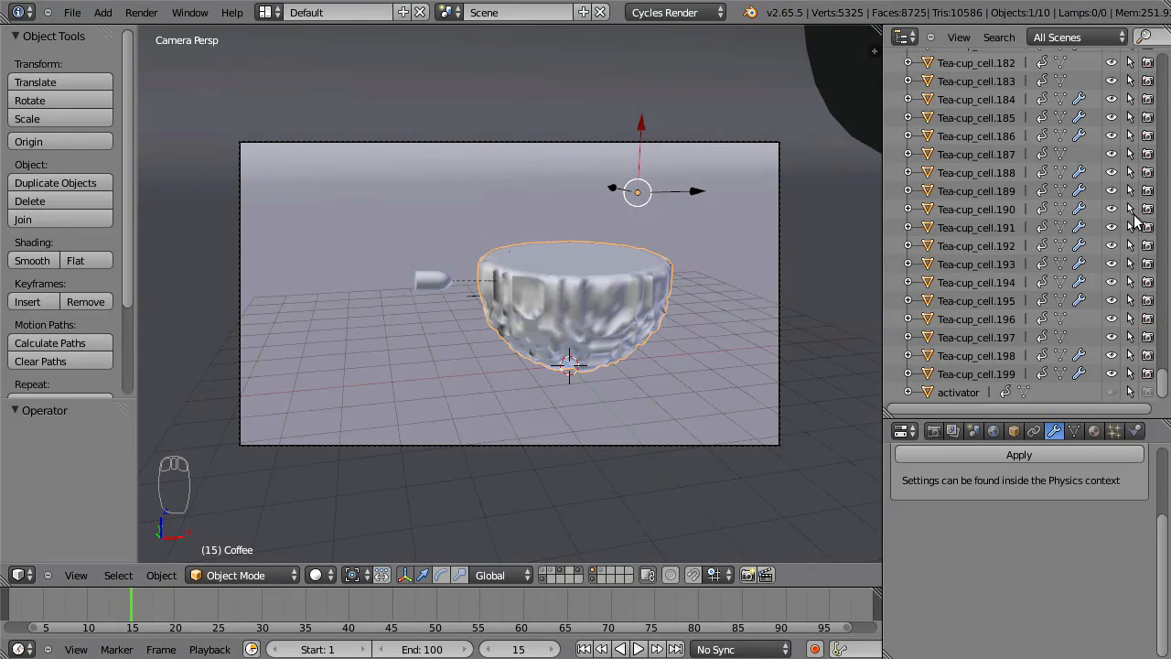
drag(1165, 393, 1154, 360)
key(KP_Decimal)
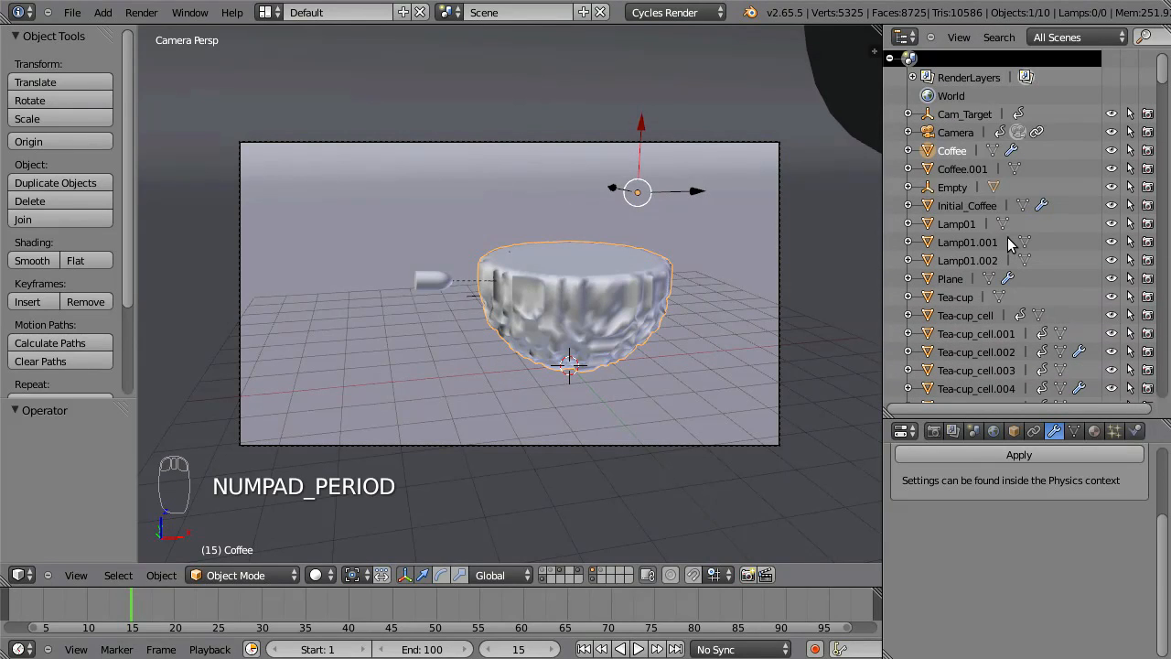
right_click(1148, 155)
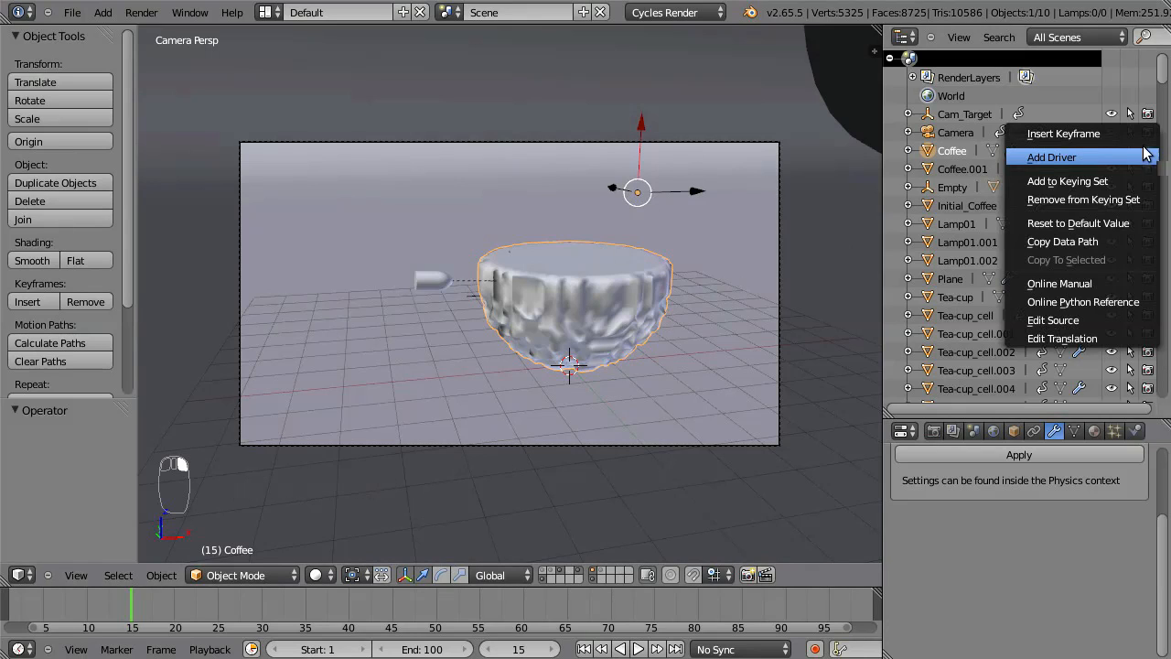
click(1140, 136)
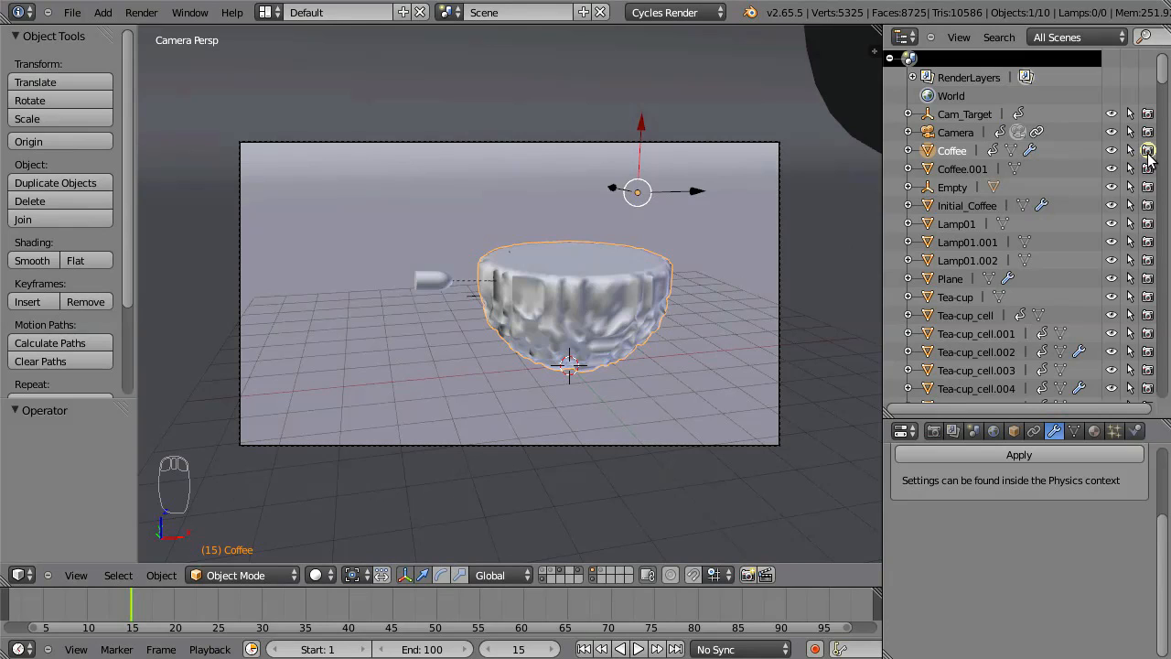
Disable rendering of Coffee at frame 14, keyframe it there, and return to frame 15 to check the switch
key(Left)
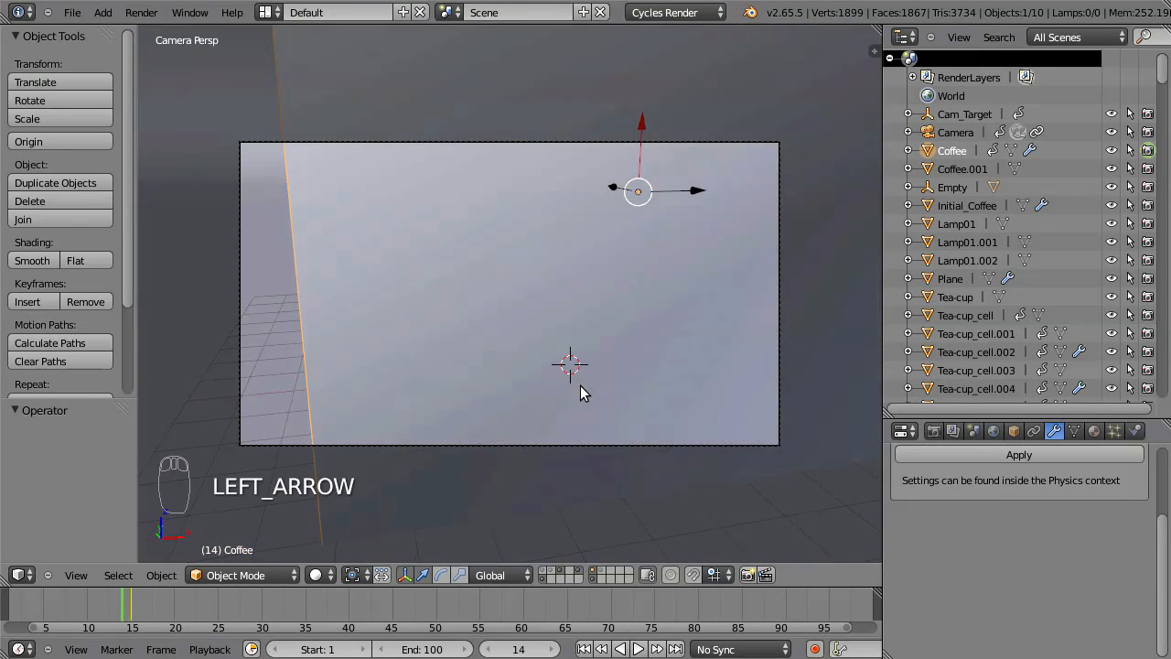
click(1150, 153)
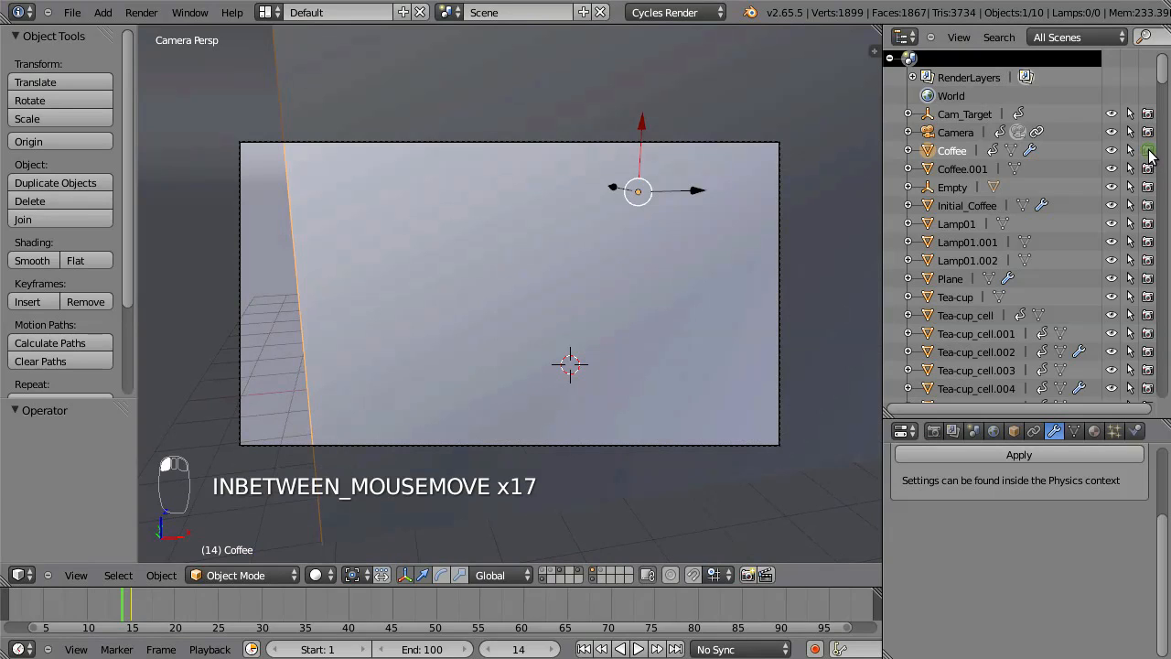
right_click(1150, 158)
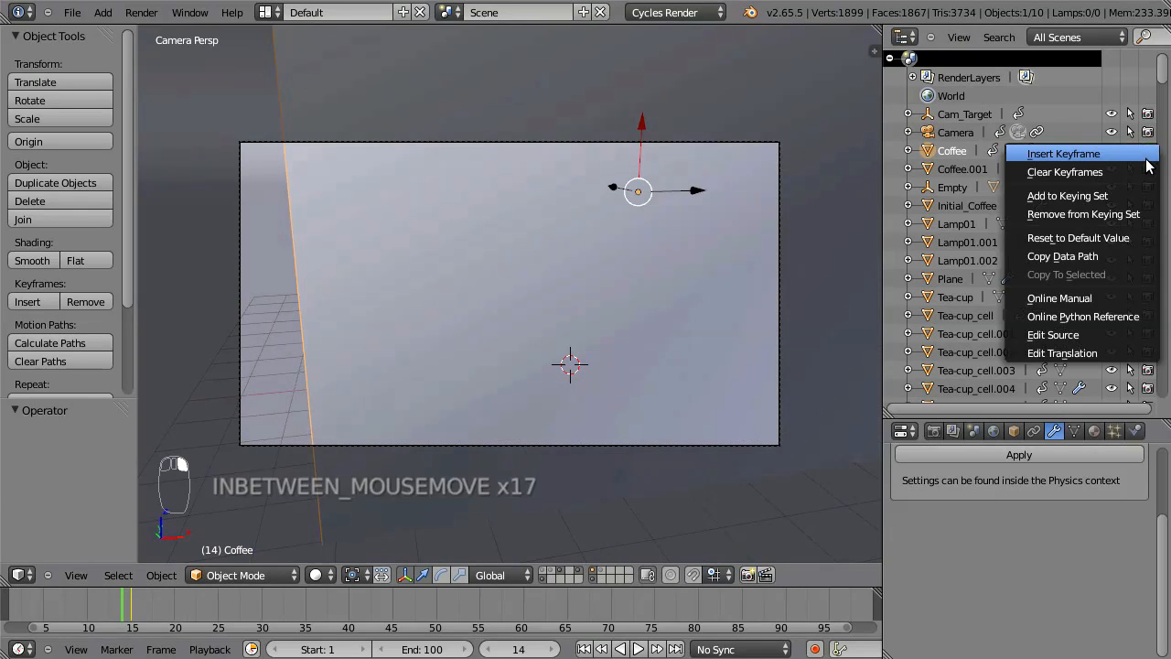
click(1151, 155)
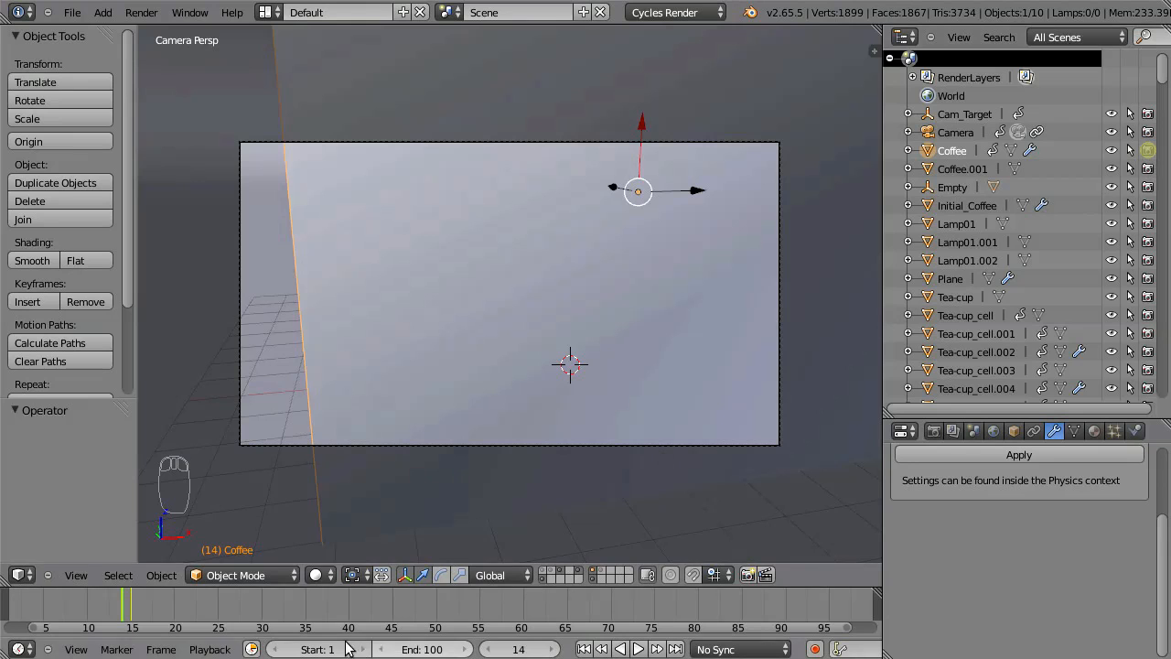
click(154, 601)
drag(154, 599, 133, 614)
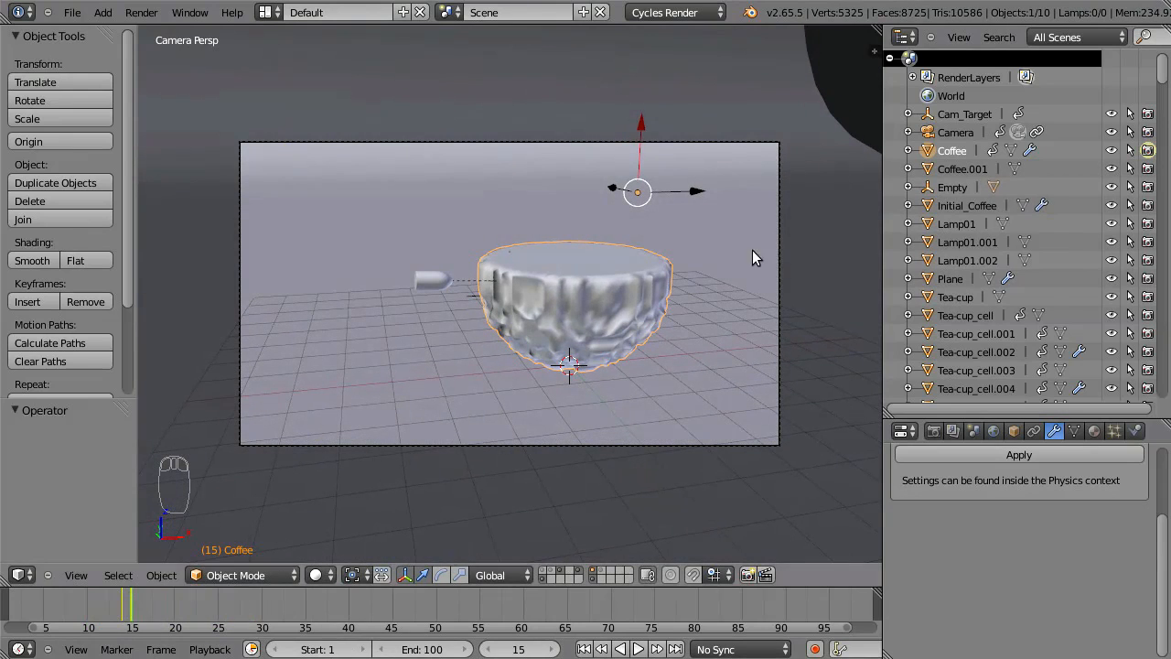
Show the intact cup's layer again, select Coffee.001 and keyframe its render visibility as enabled at frame 14 in wireframe view
shift+click(543, 570)
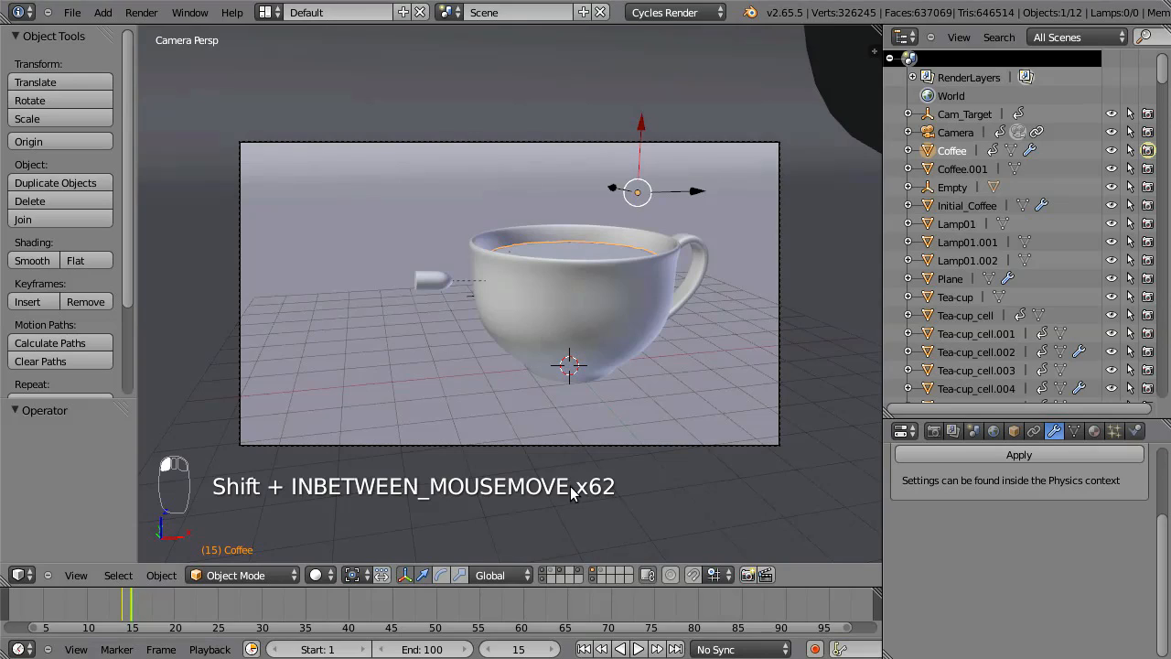
right_click(600, 248)
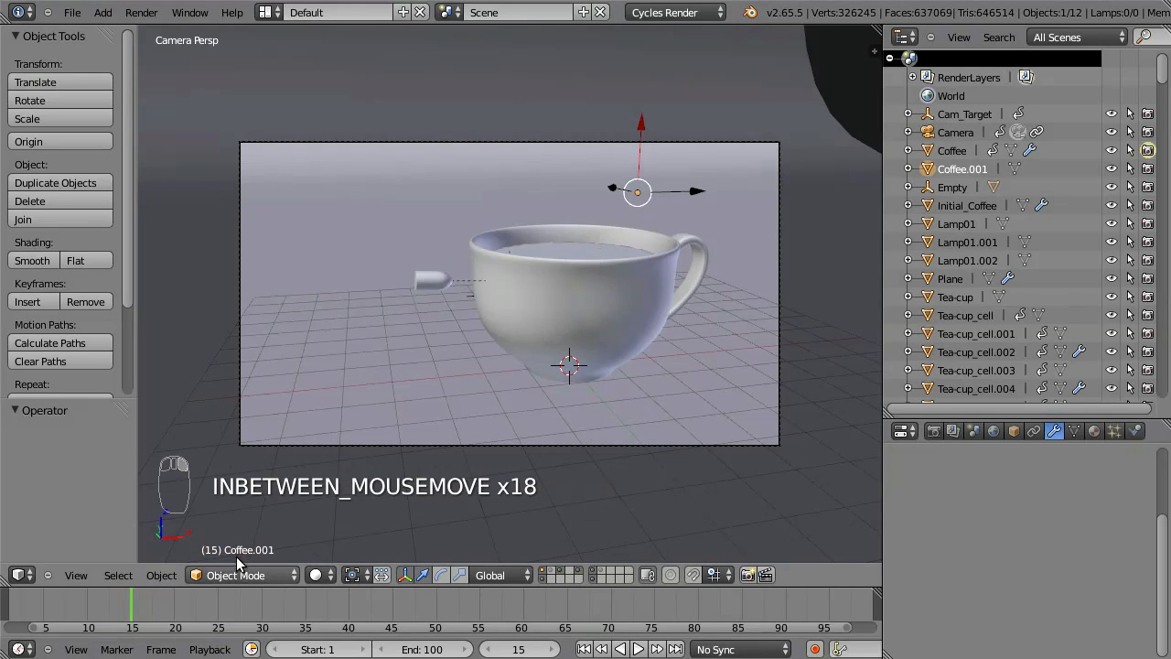
mouse_move(133, 599)
mouse_down()
mouse_move(204, 606)
mouse_move(437, 588)
mouse_move(550, 600)
mouse_move(280, 595)
mouse_move(115, 610)
mouse_move(131, 611)
mouse_move(126, 620)
mouse_up()
key(z)
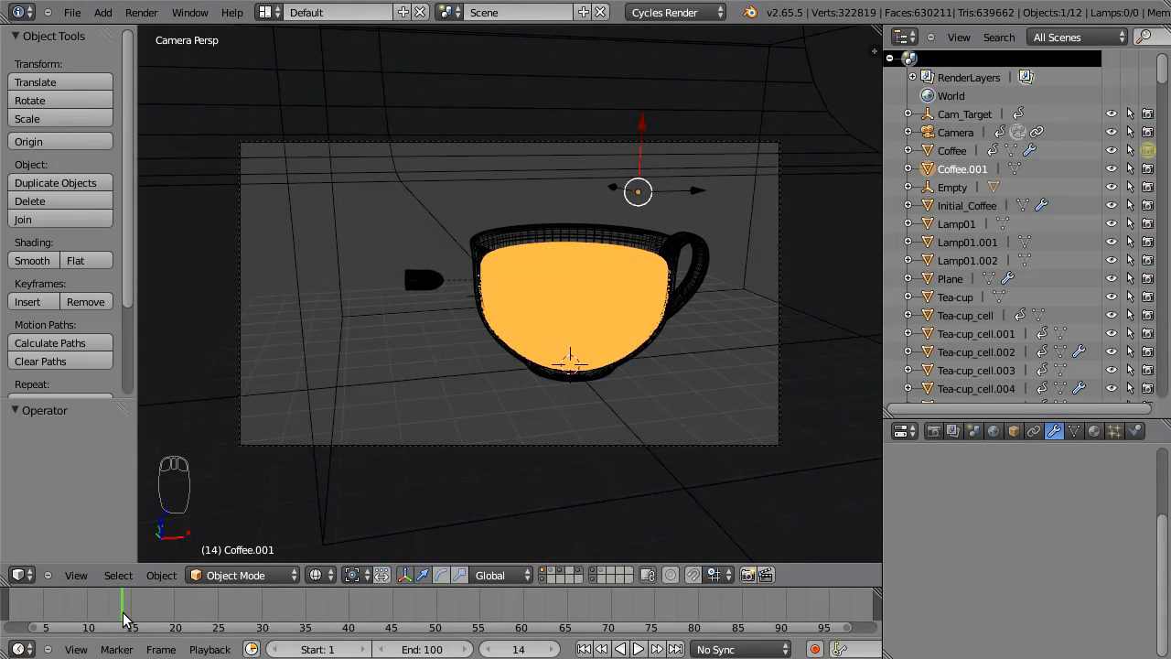
right_click(1150, 174)
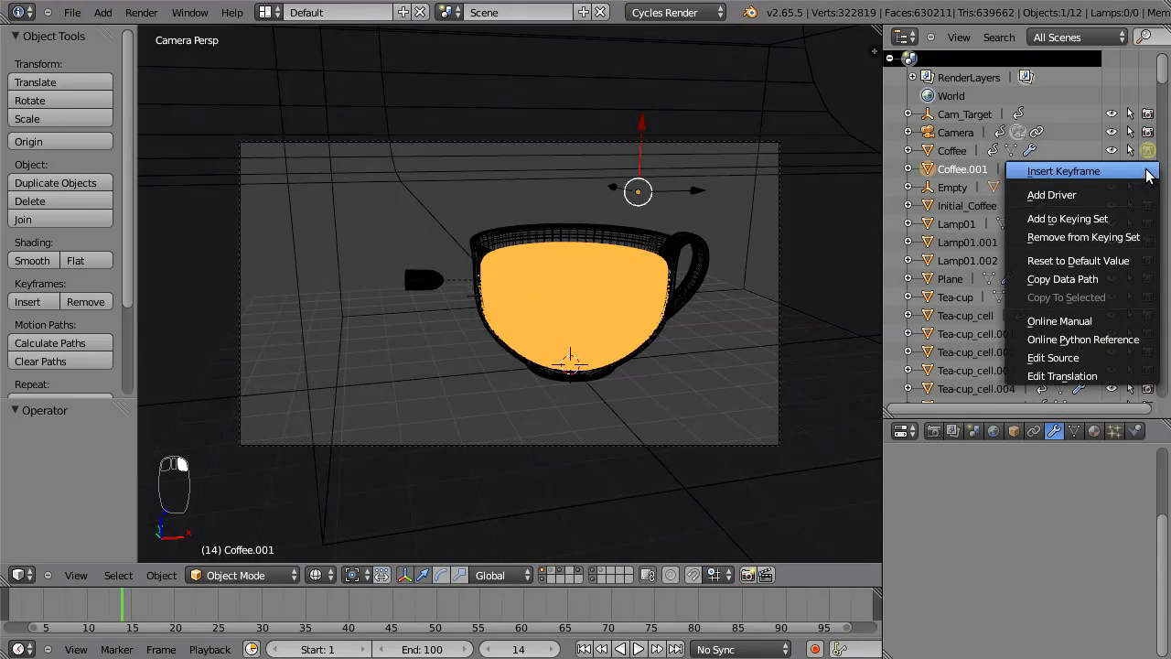
click(1144, 168)
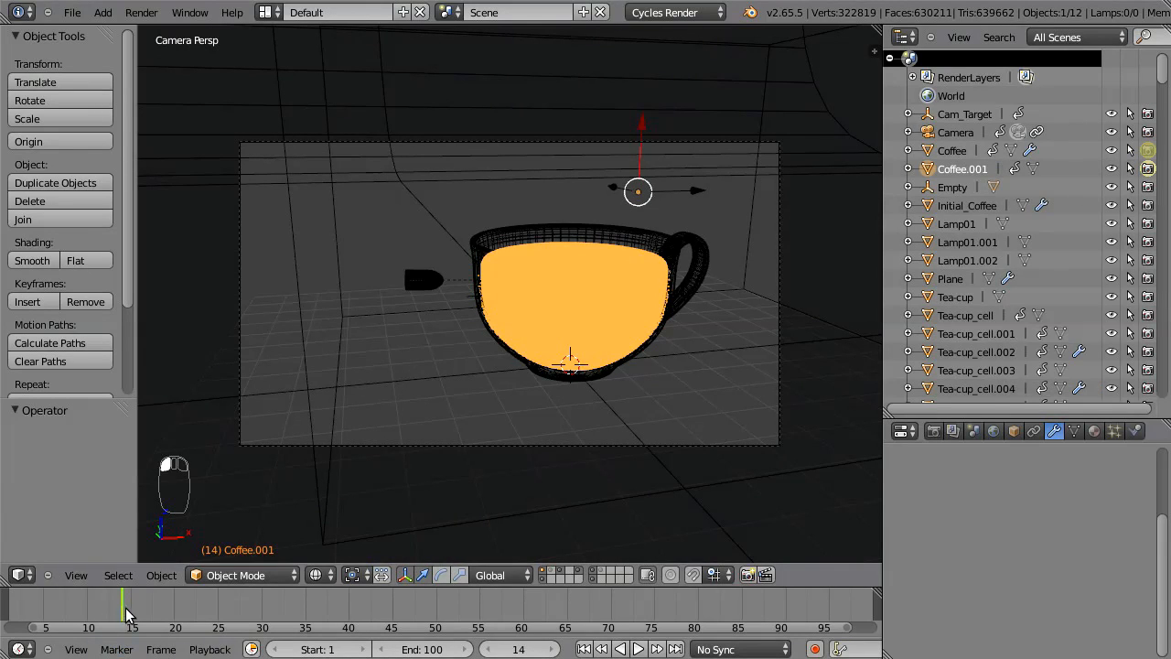
Disable rendering of Coffee.001 at frame 15, keyframe it there, and go back to frame 14
drag(126, 615, 132, 615)
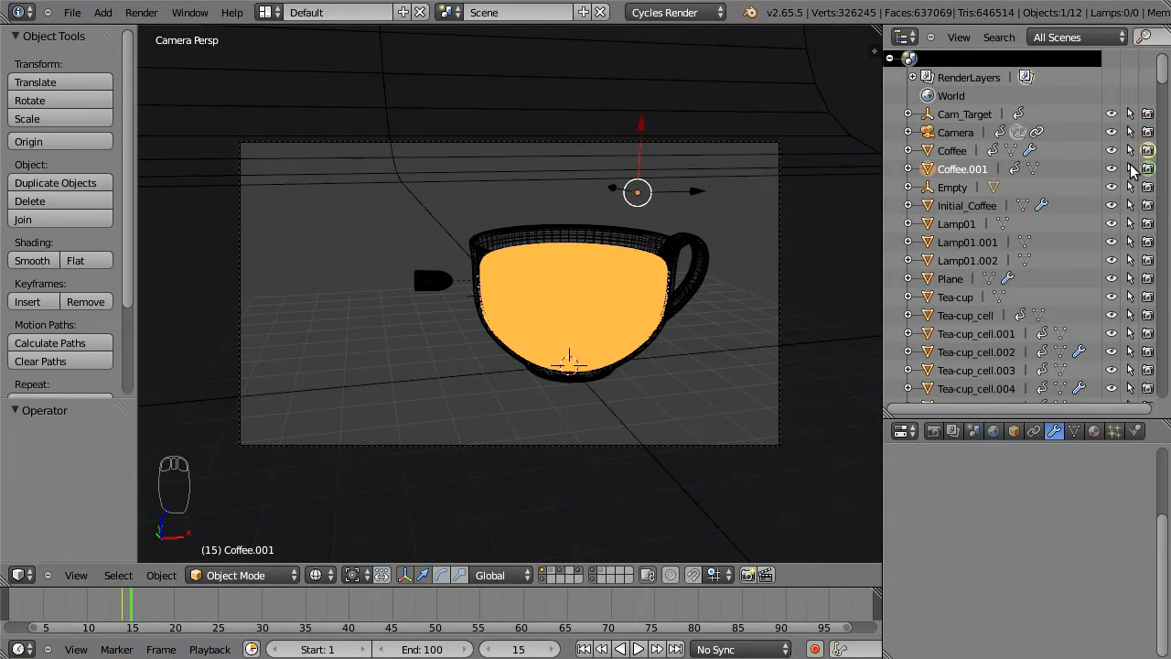
right_click(1149, 172)
click(1063, 169)
right_click(1150, 172)
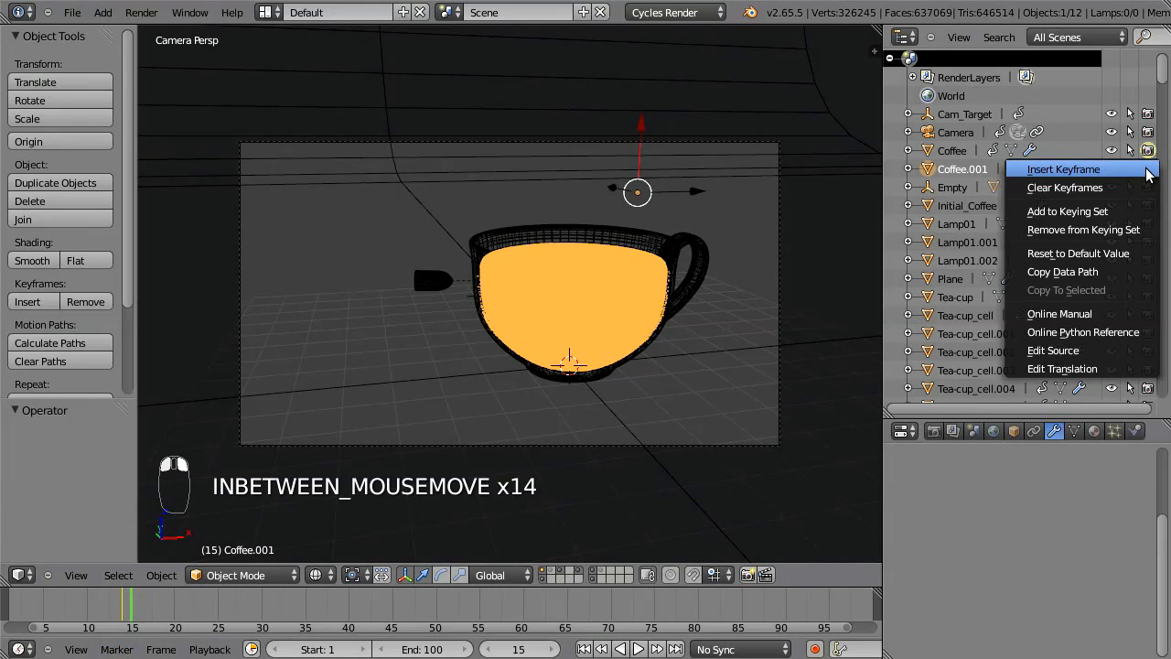
click(1150, 172)
drag(132, 600, 121, 603)
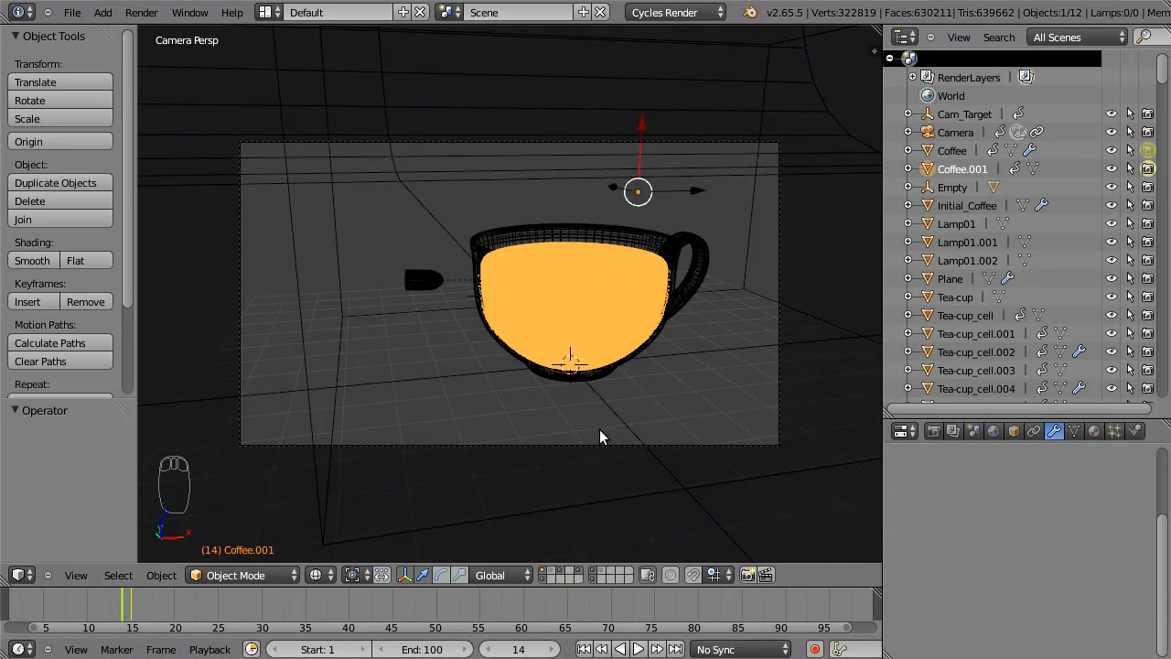
Scrub from frame 1 to frame 21 to check the render-visibility switch between Coffee.001 and Coffee
drag(134, 603, 7, 622)
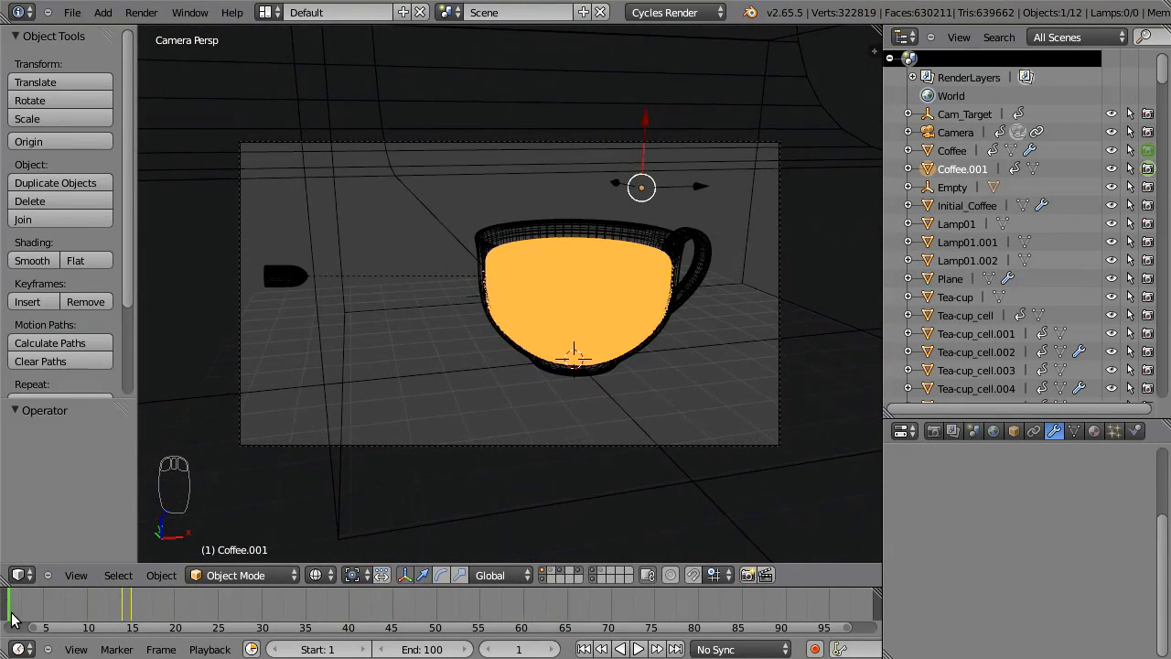
key(z)
key(z)
drag(20, 605, 183, 603)
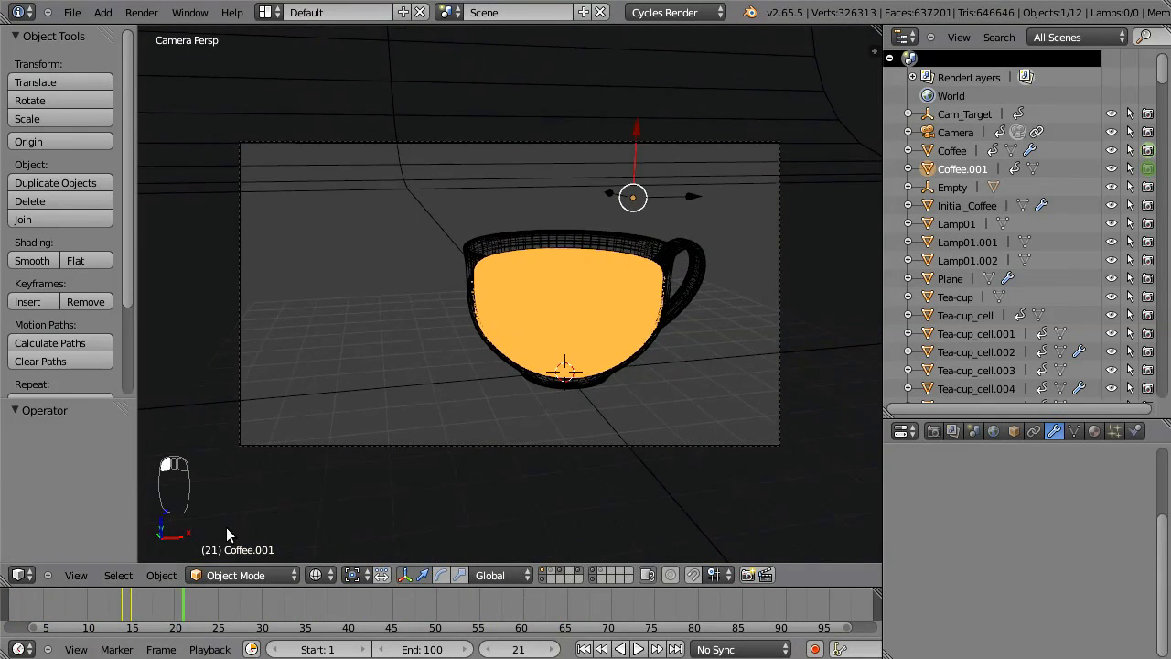
Inspect the splash around frames 41 to 44 with the intact cup selected, and set the animation's end frame to 44
right_click(509, 237)
drag(193, 607, 364, 600)
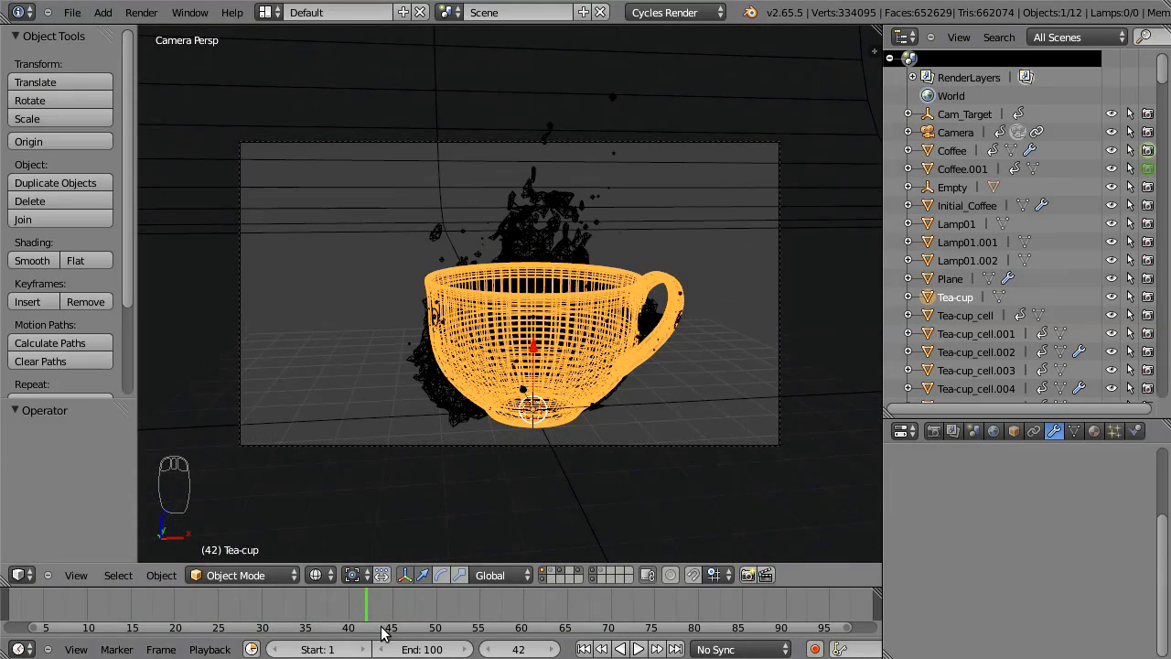
click(351, 620)
mouse_move(355, 613)
mouse_down()
mouse_move(367, 614)
mouse_move(357, 613)
mouse_up()
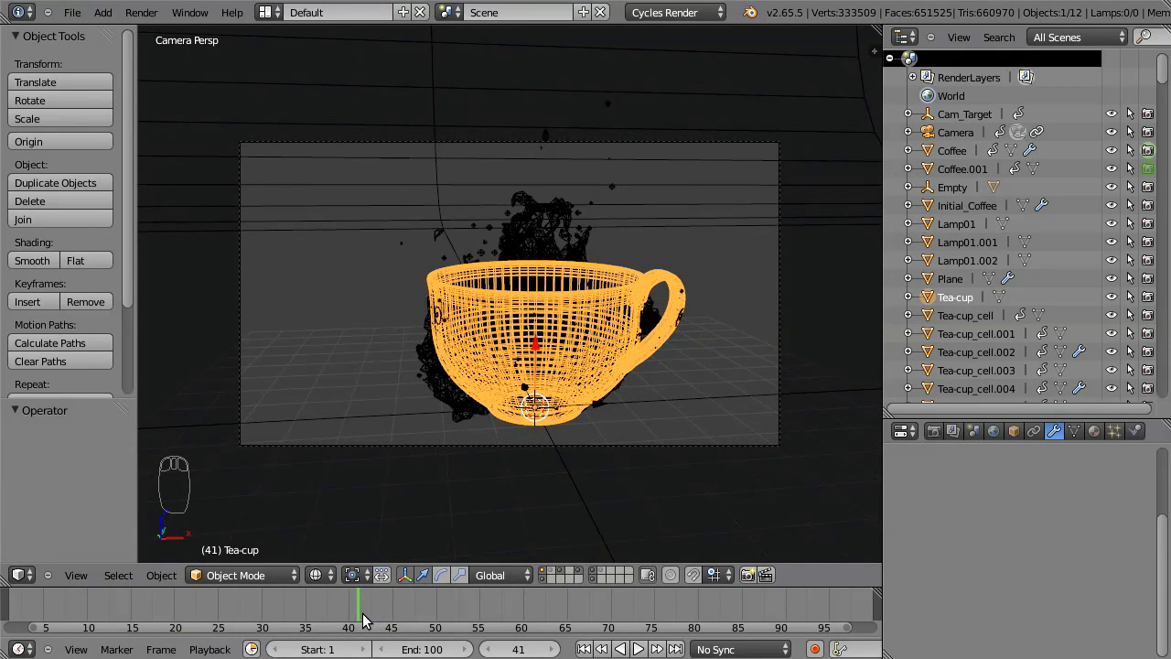
click(363, 620)
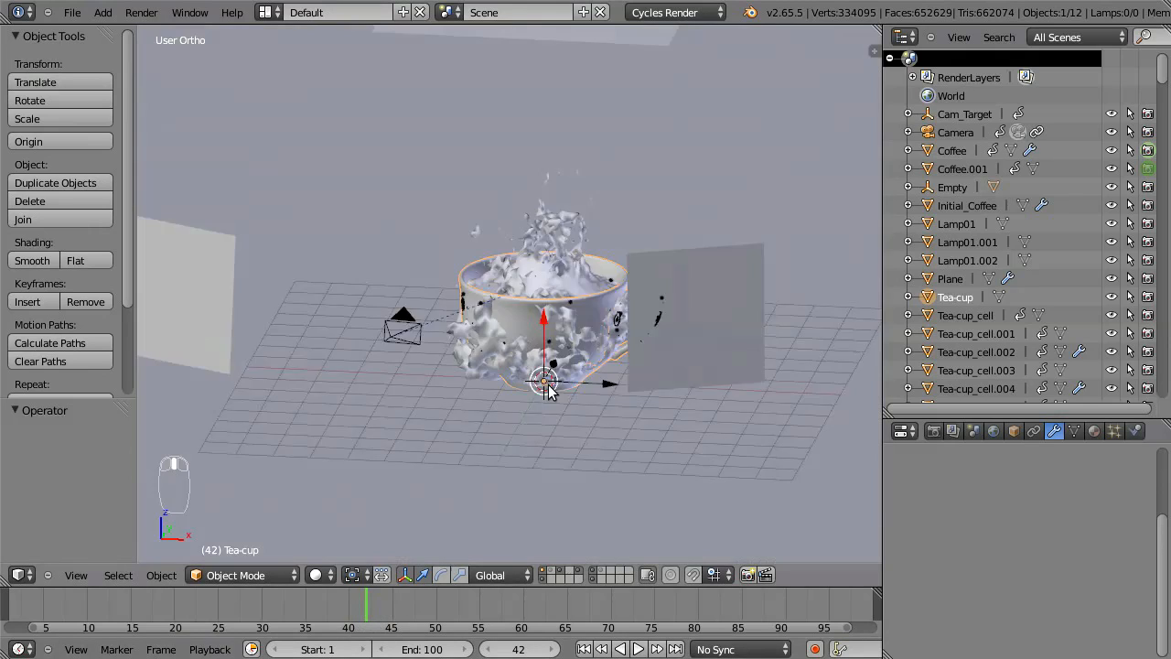
middle_drag(549, 392, 547, 441)
drag(374, 597, 380, 598)
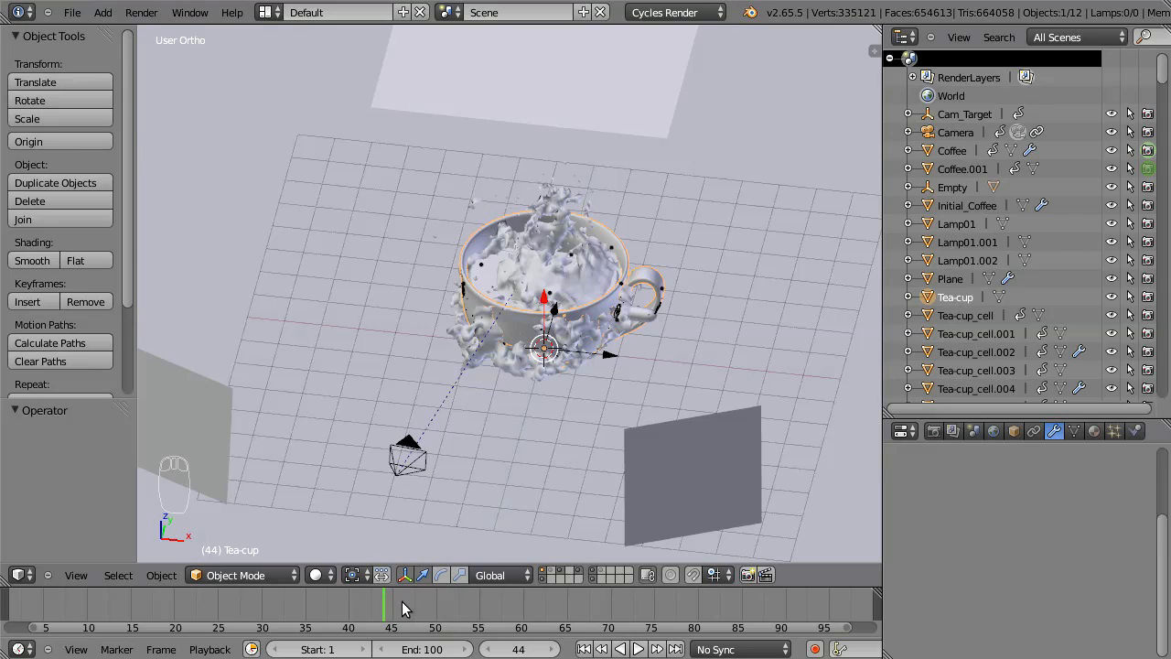
key(e)
mouse_move(401, 611)
mouse_down()
mouse_move(37, 629)
mouse_move(247, 608)
mouse_move(309, 586)
mouse_move(383, 599)
mouse_up()
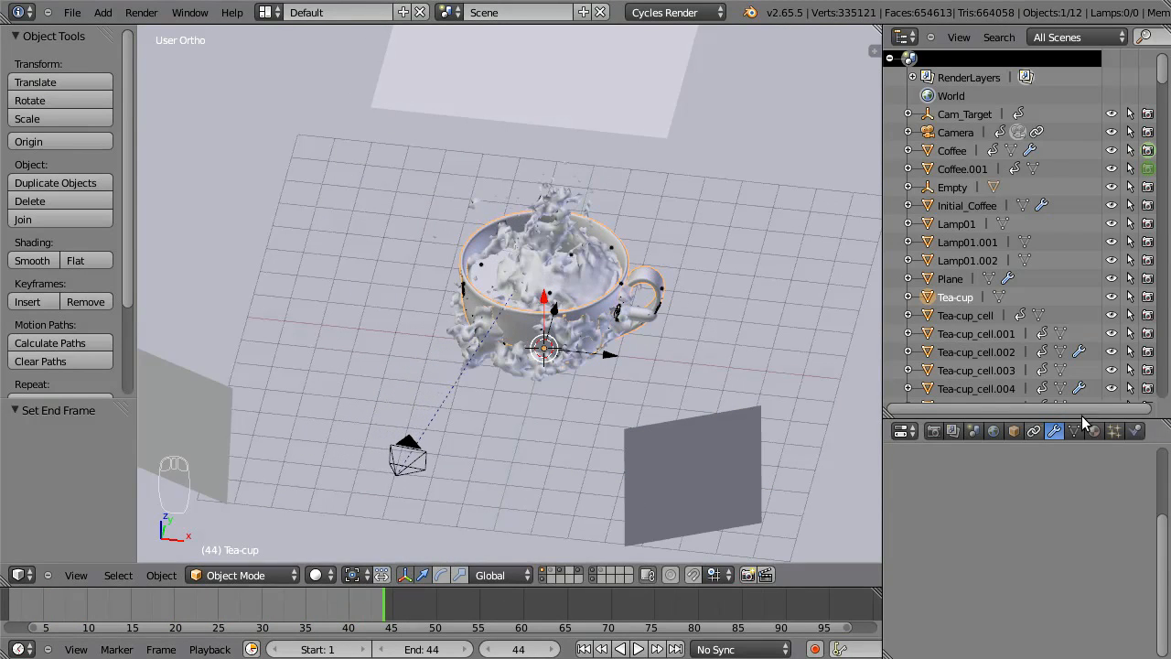
Enlarge the properties area, select the camera and enable the Limits display in its camera settings
drag(1108, 422, 1108, 418)
drag(1113, 385, 1113, 233)
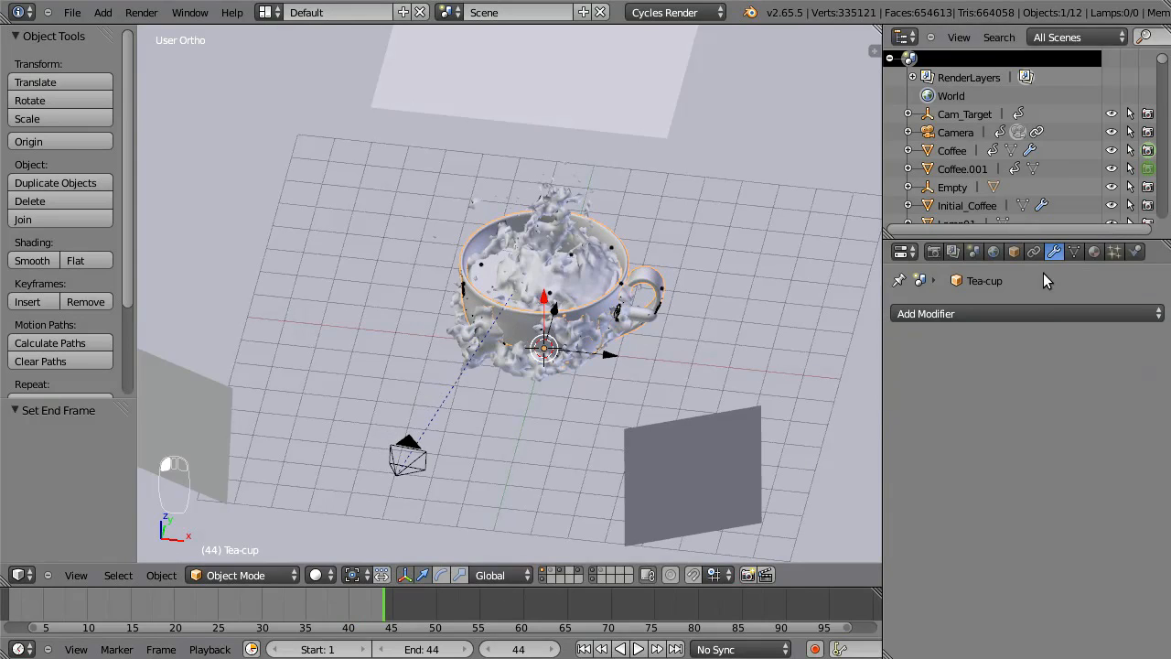
right_click(410, 455)
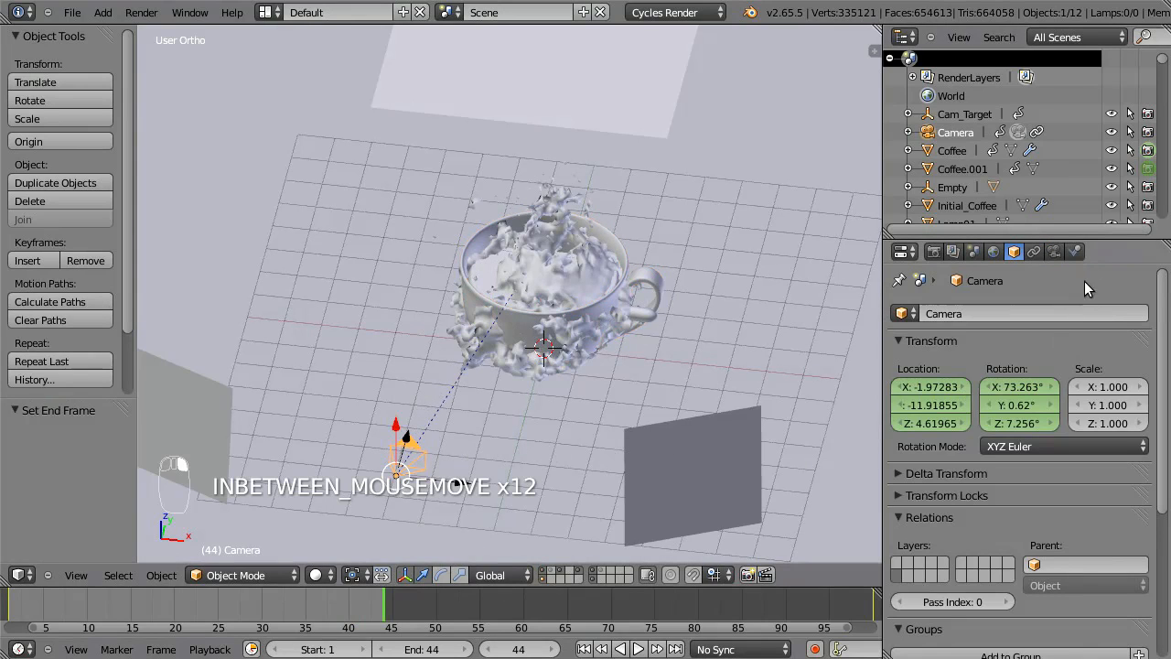
click(1054, 251)
scroll(1164, 407, down, 1)
scroll(1164, 407, down, 5)
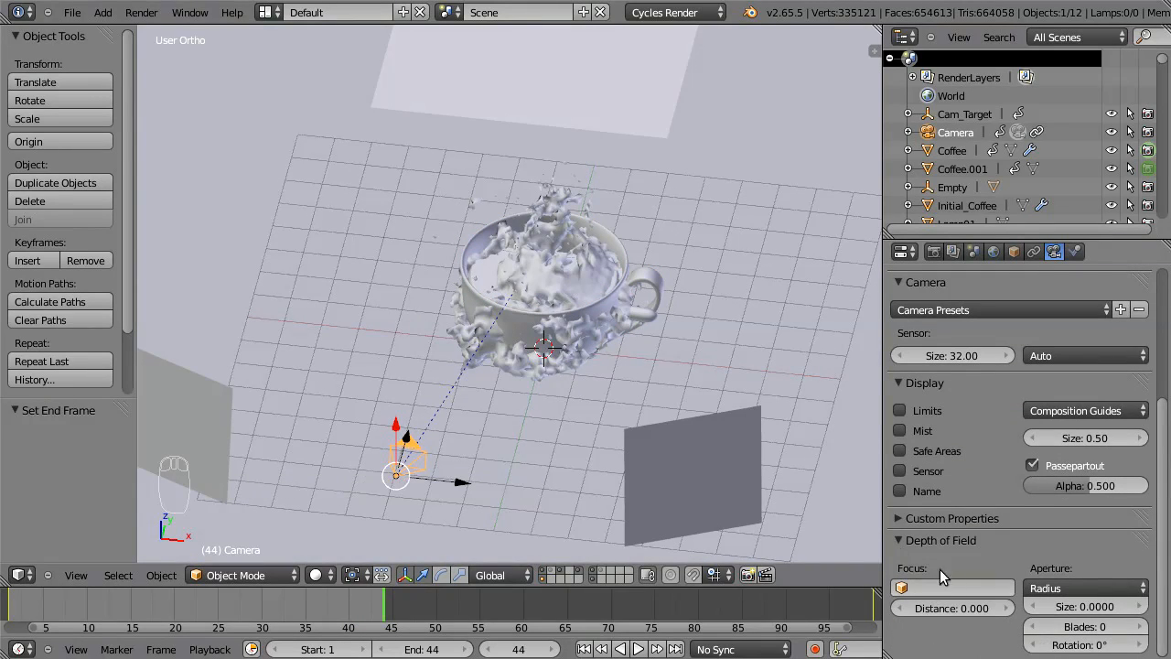
mouse_move(942, 608)
mouse_down()
mouse_move(985, 613)
mouse_move(953, 604)
mouse_up()
click(900, 410)
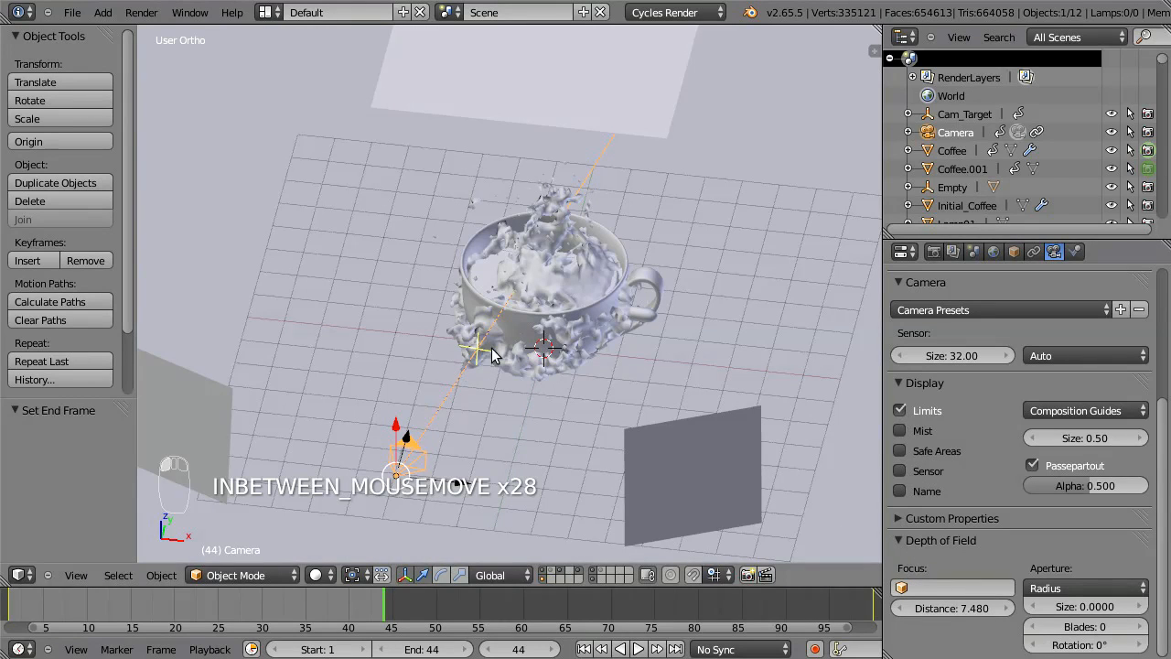
Adjust the camera's depth-of-field distance to 11.92 at frame 1, using wireframe view to place the focus marker on the cup
drag(965, 608, 981, 619)
drag(381, 619, 79, 624)
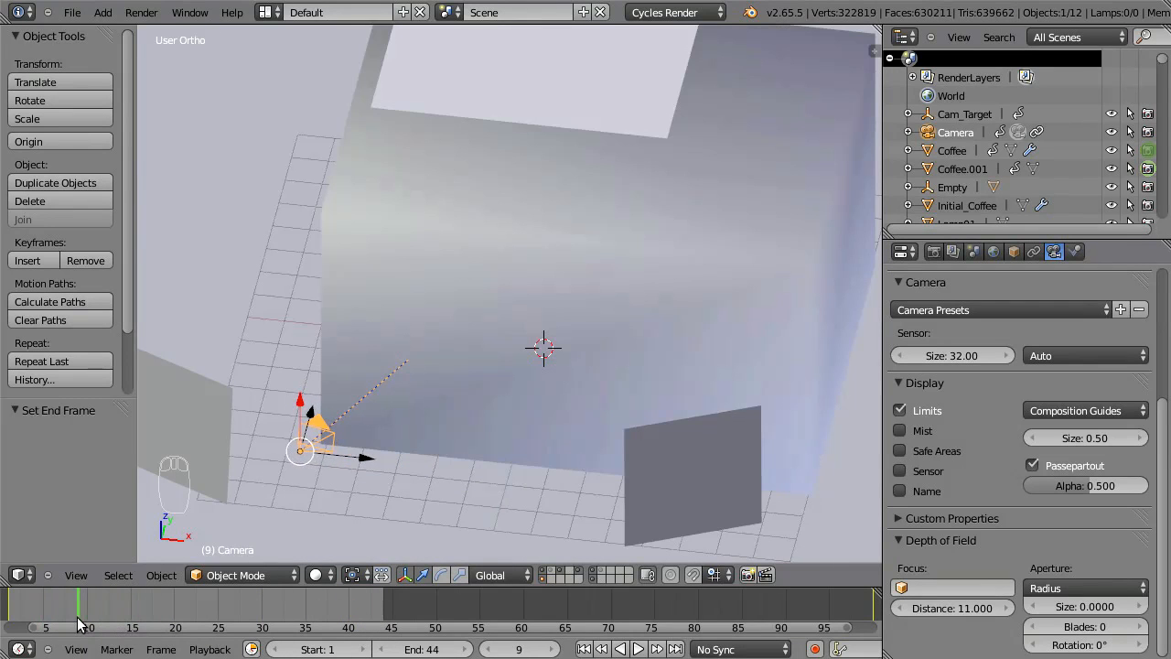
key(z)
key(z)
drag(82, 604, 10, 600)
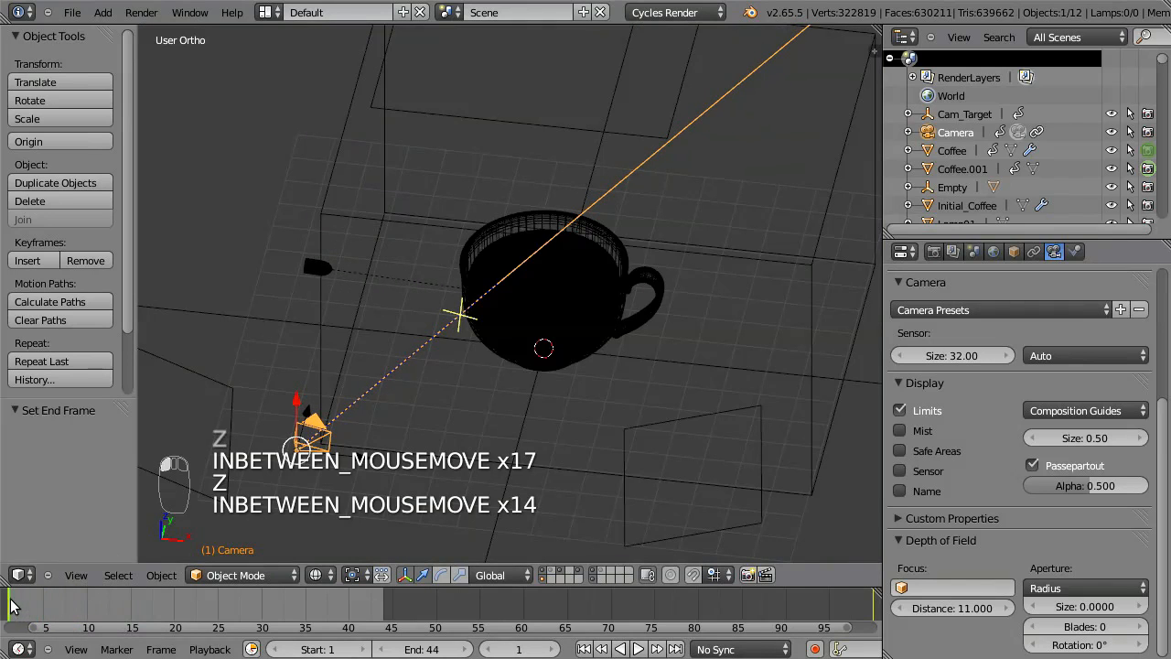
drag(976, 610, 988, 611)
click(11, 619)
drag(47, 608, 10, 609)
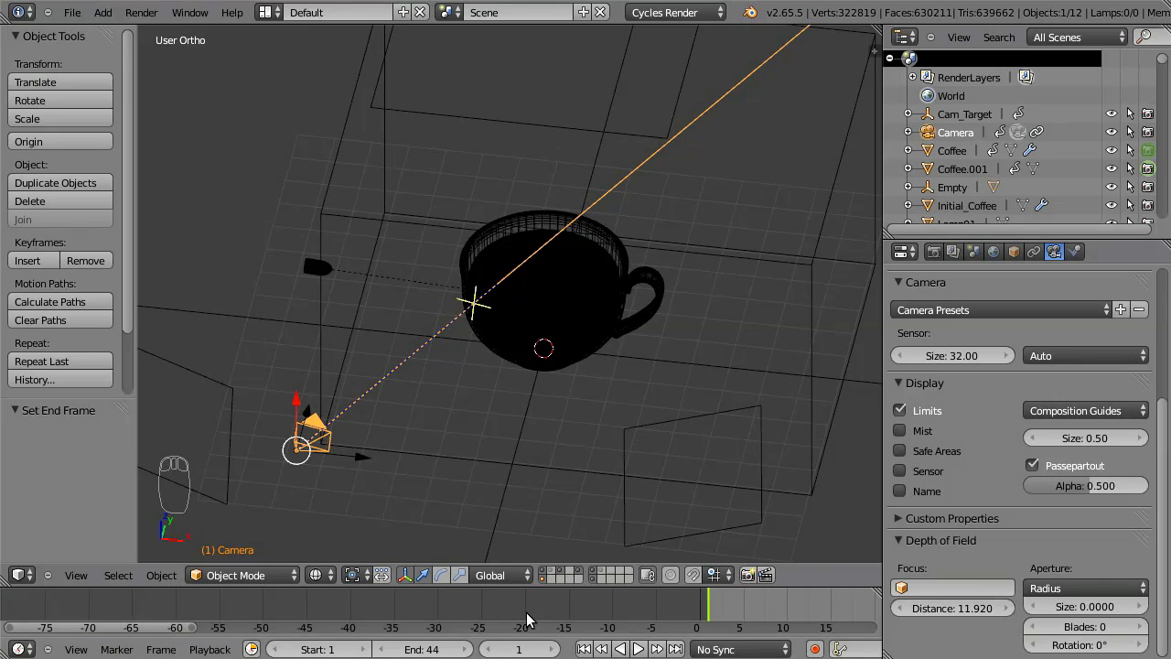
Set Cam_Target as the camera's depth-of-field focus object at frame 15, and scrub back to frame 3 in wireframe view to check the focus point
key(Home)
mouse_move(27, 607)
mouse_down()
mouse_move(539, 596)
mouse_move(856, 610)
mouse_move(223, 640)
mouse_move(298, 622)
mouse_up()
key(z)
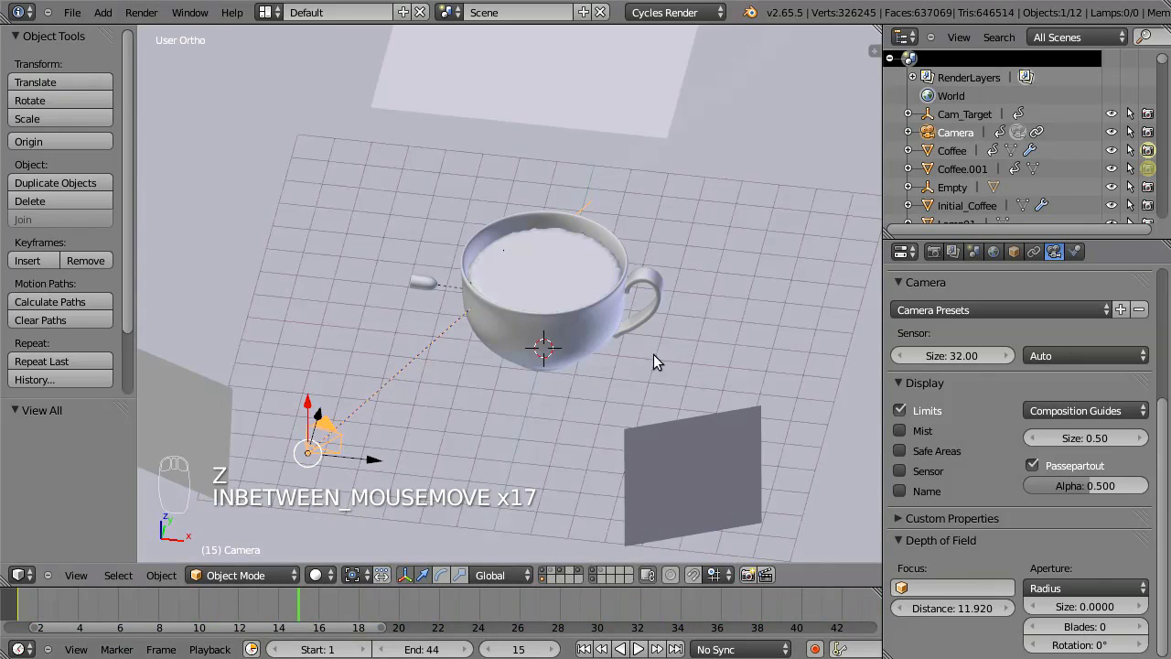
click(933, 588)
text(tar)
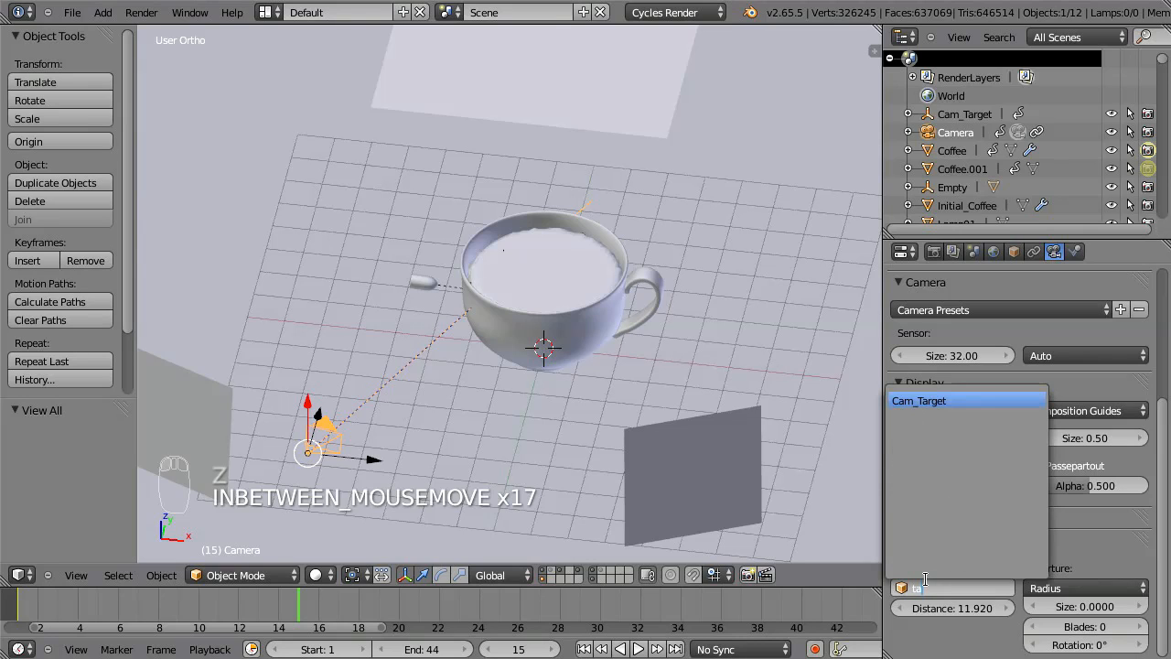
click(944, 400)
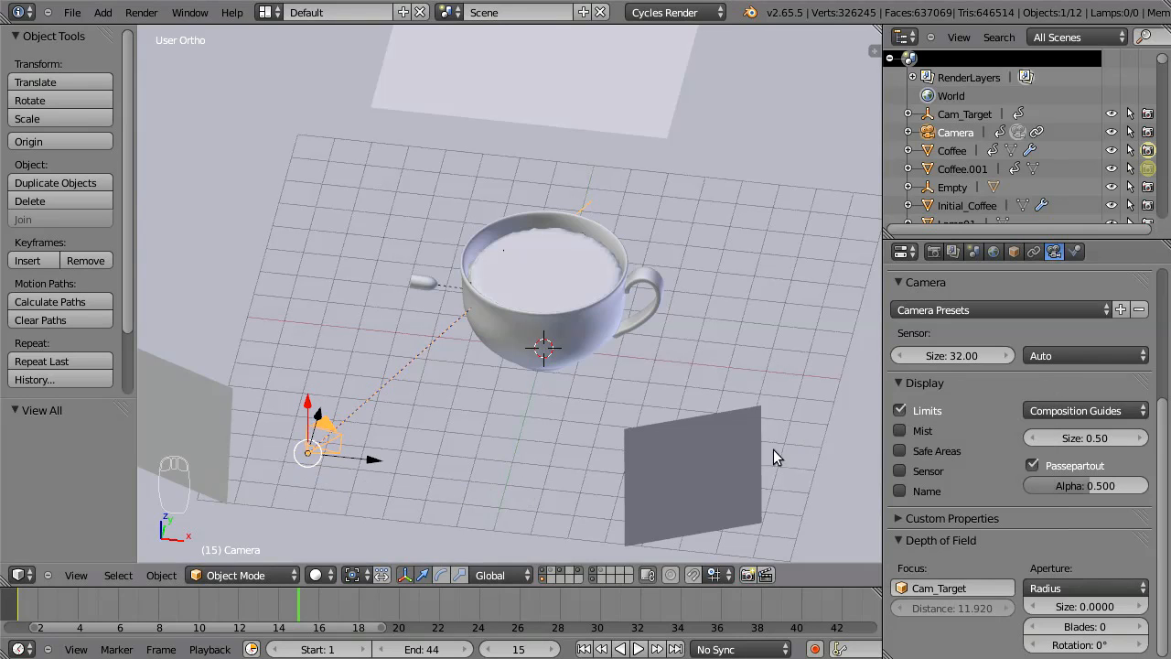
key(z)
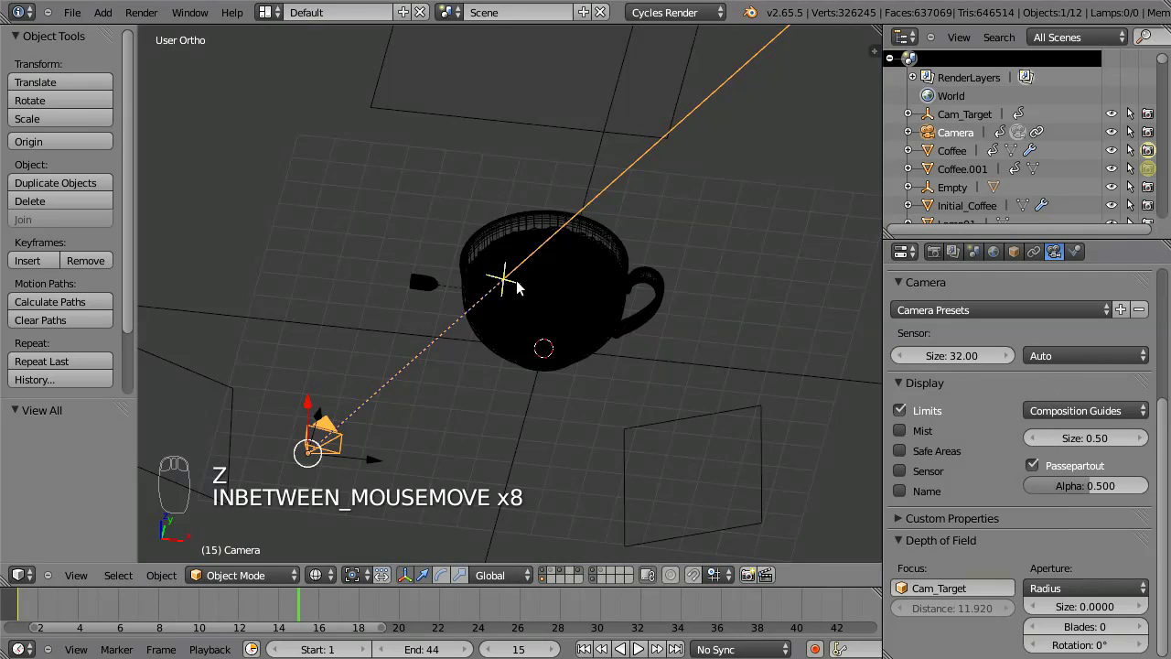
drag(301, 611, 59, 620)
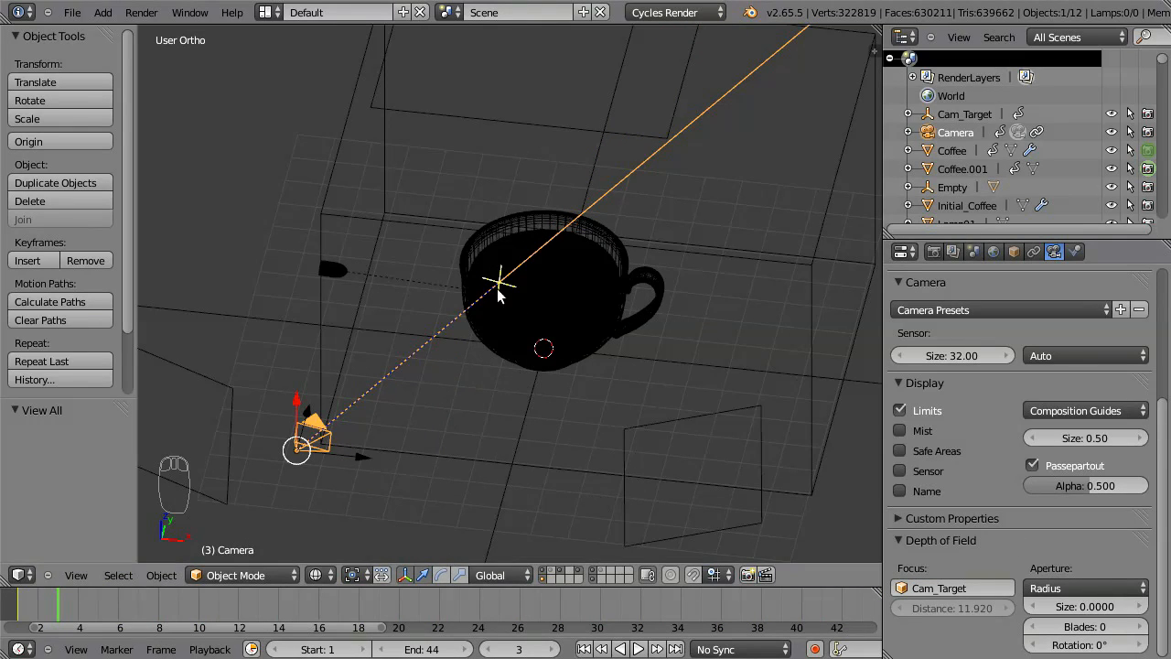
Look through the camera in Rendered shading and go to frame 42 to preview the coffee splash
key(KP_0)
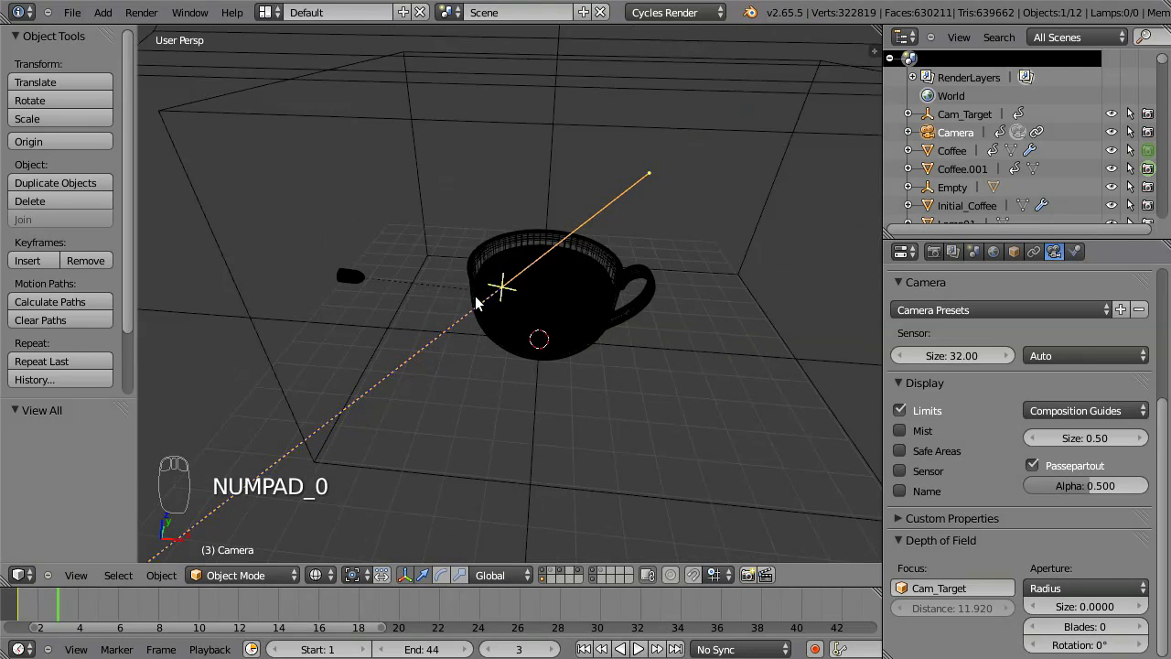
click(315, 575)
click(371, 457)
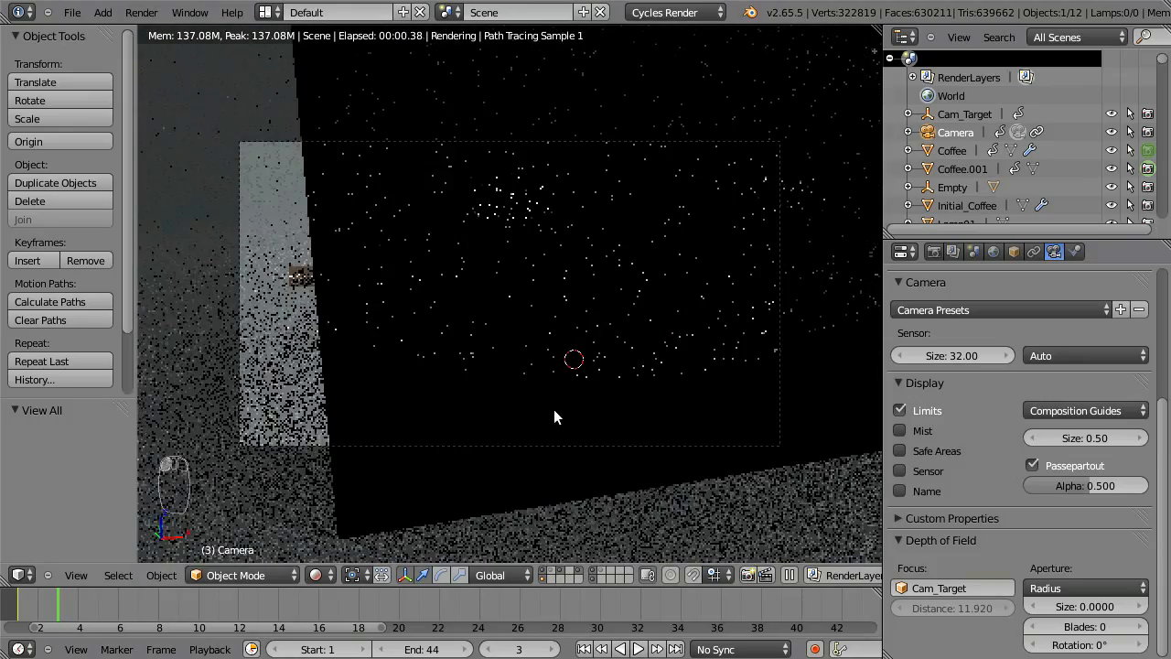
click(837, 620)
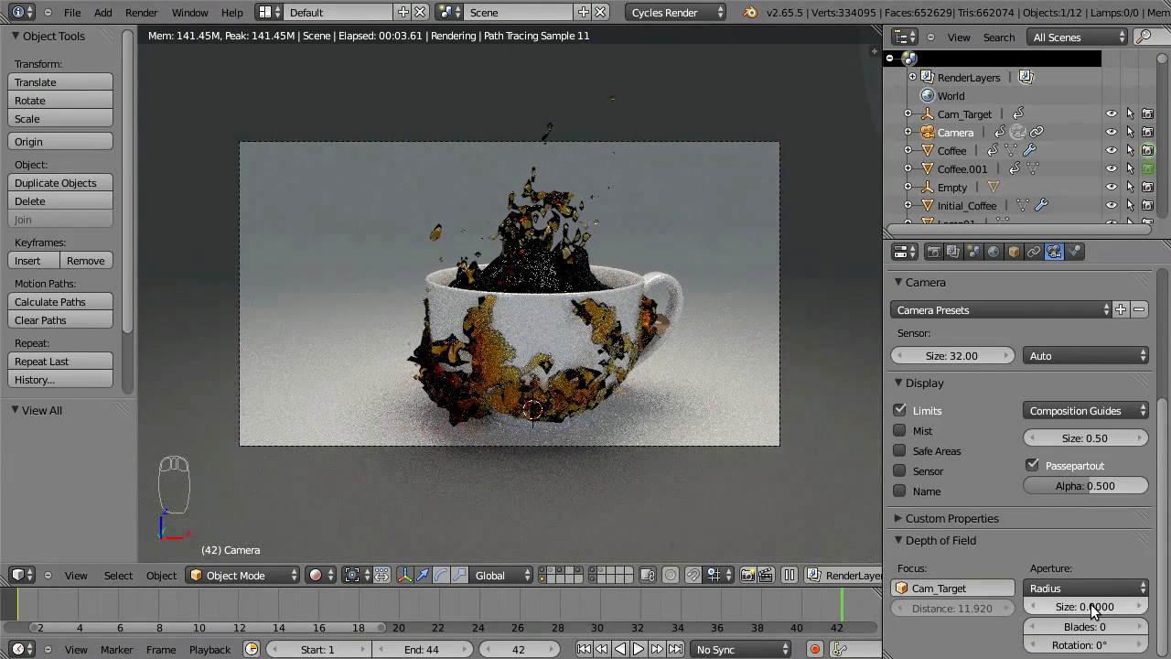
Try an aperture size of 0.04, review the blur at frame 65, and set the aperture size to 0.06
drag(1091, 612, 1100, 618)
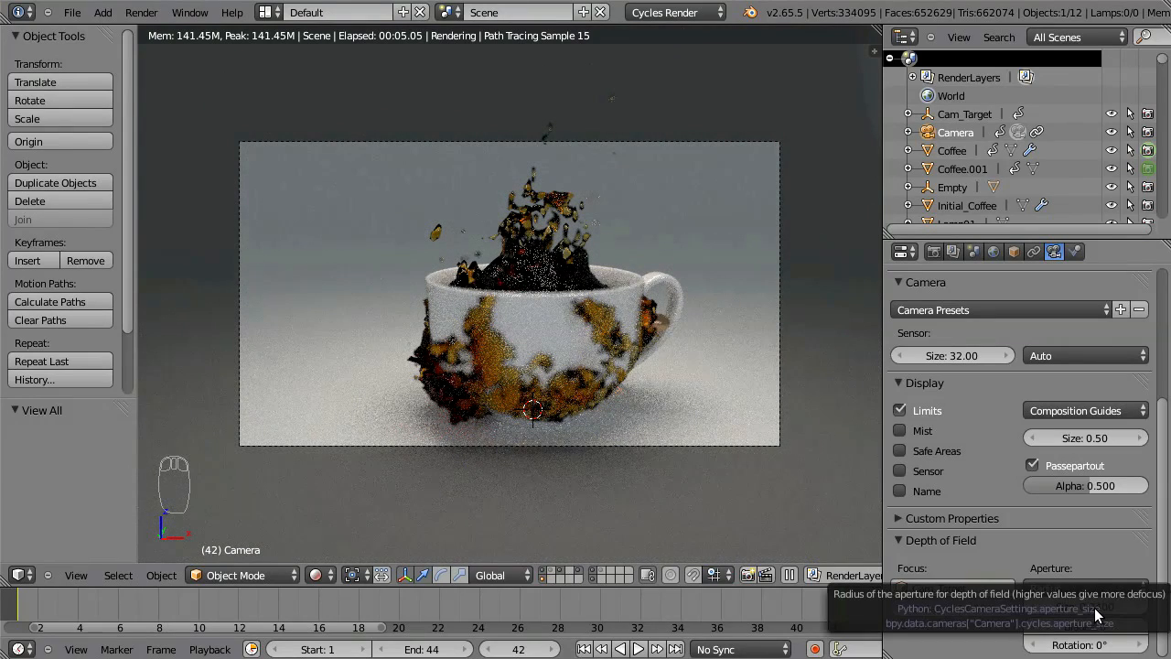
click(1097, 611)
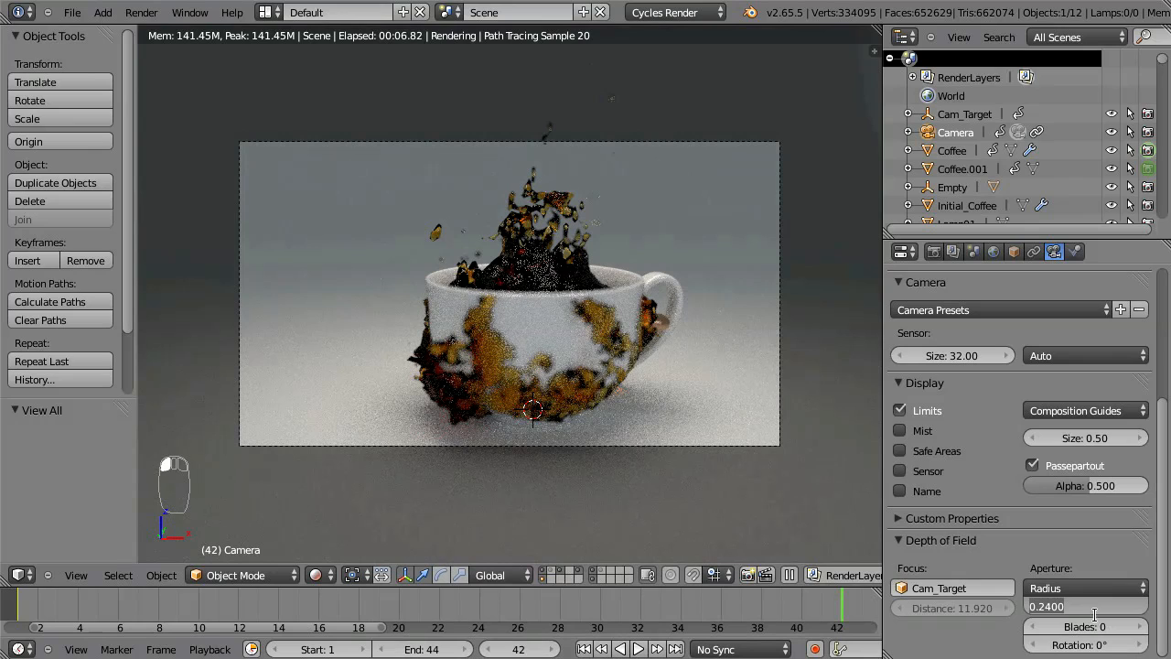
text(0)
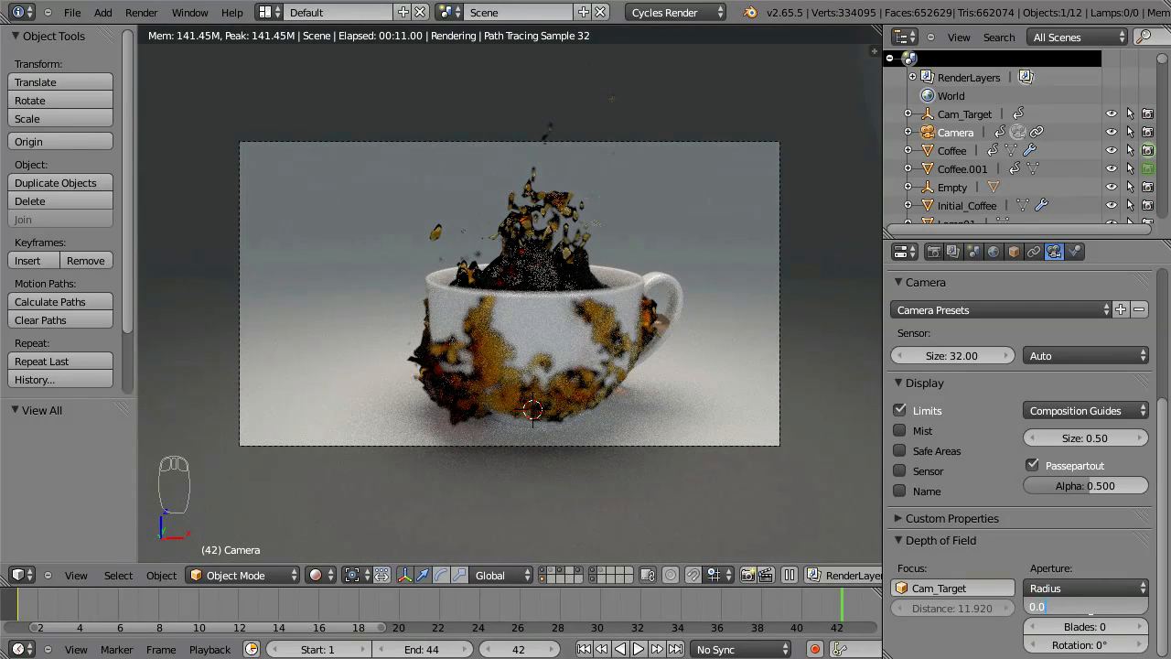
key(Return)
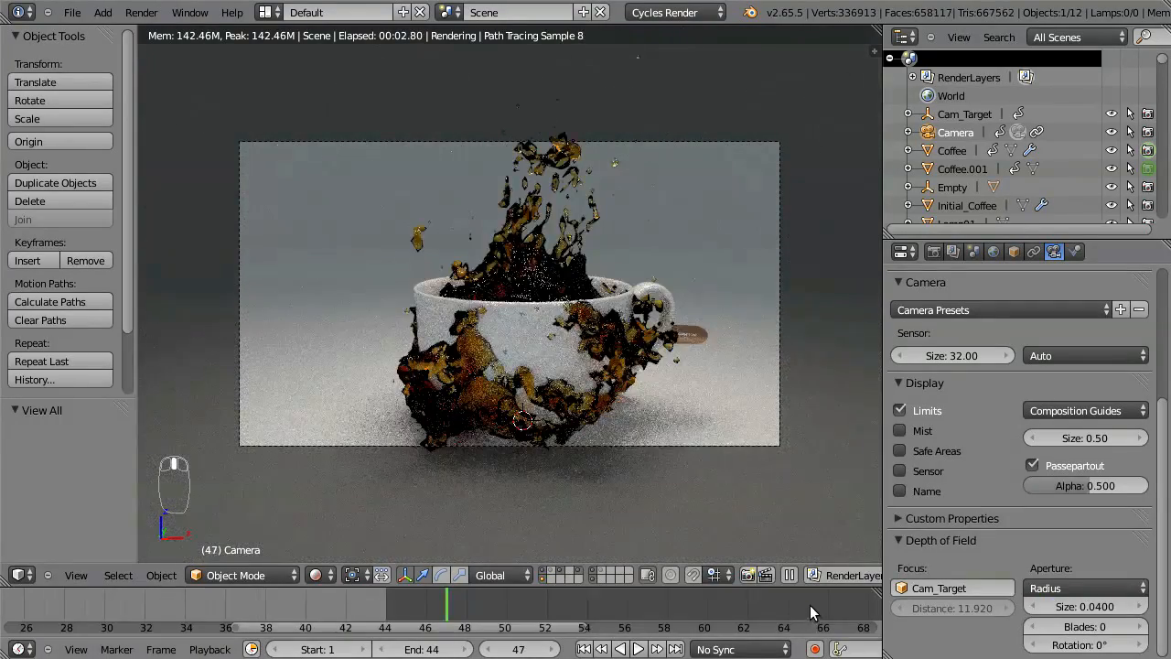
click(811, 613)
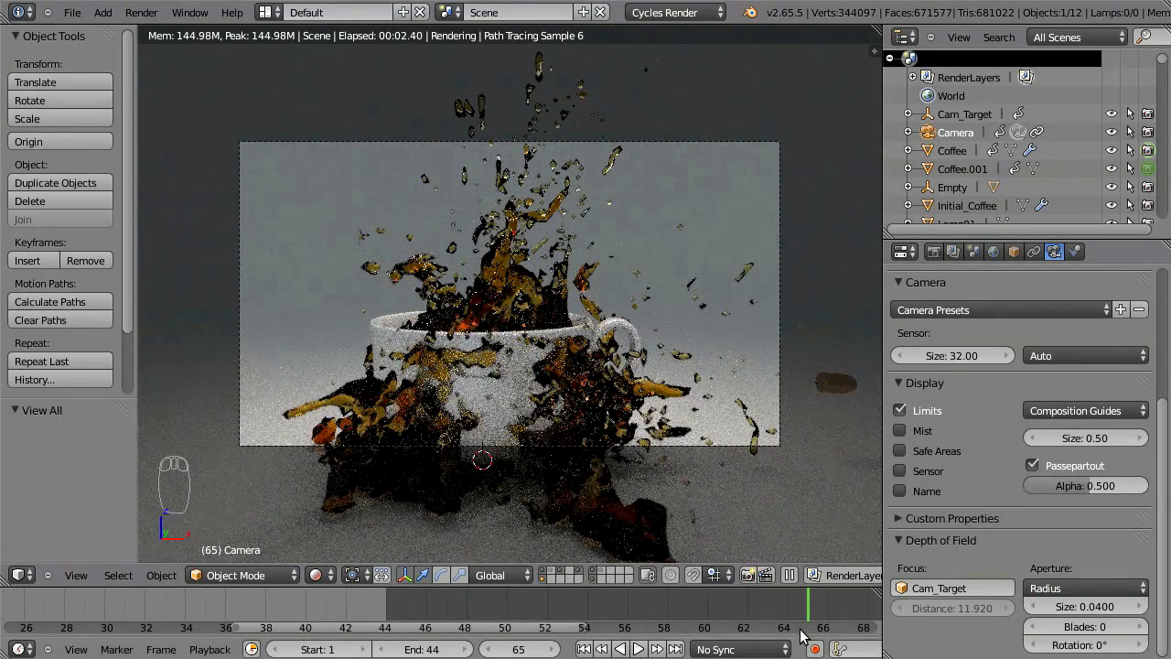
click(1103, 606)
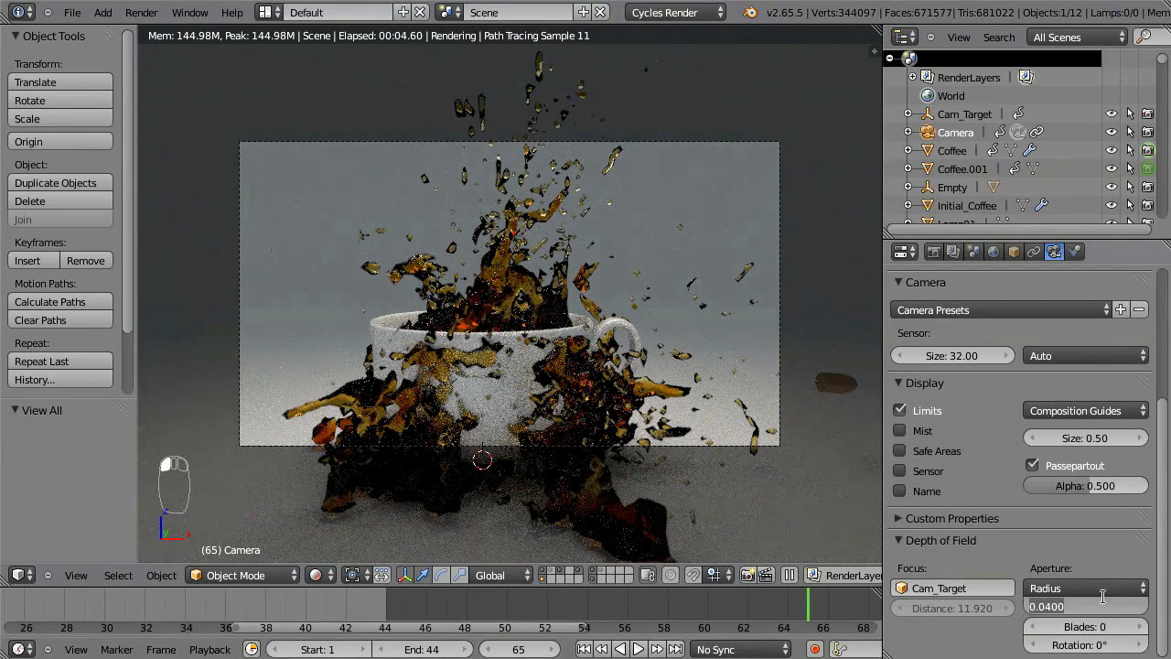
text(0.06)
key(Return)
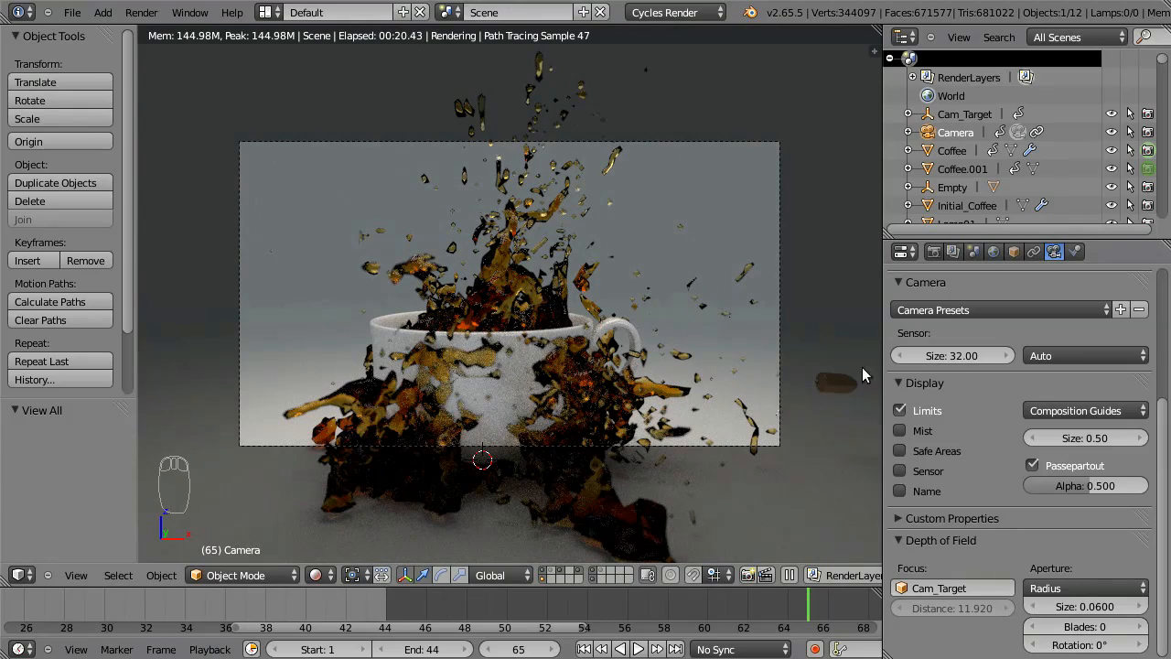
Set the camera aperture to 6 blades
click(1141, 625)
click(1142, 626)
click(1142, 625)
click(1143, 626)
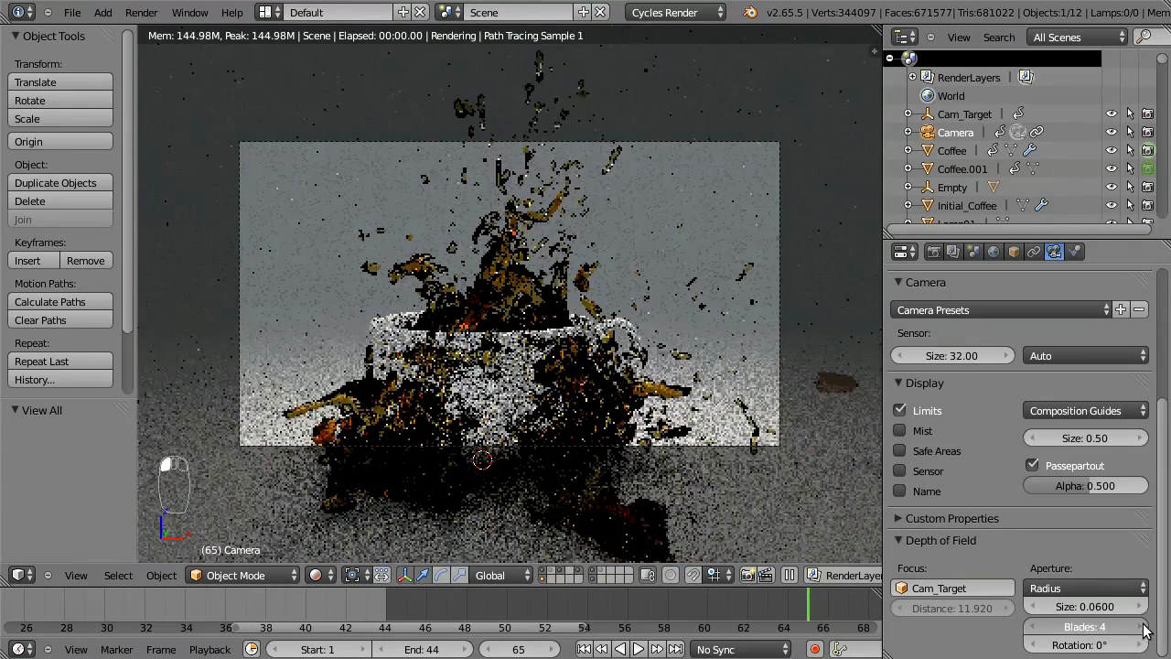
click(1142, 625)
click(1143, 625)
Set the camera aperture's blade rotation to 15°
drag(1097, 642, 1104, 639)
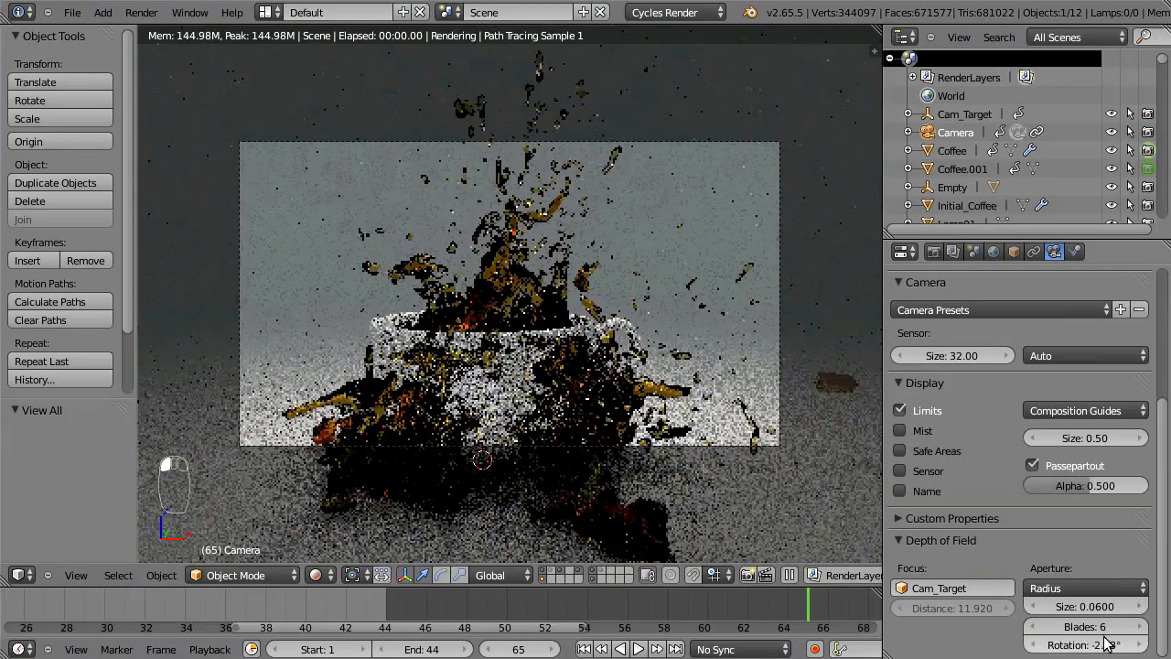
click(1104, 643)
text(1)
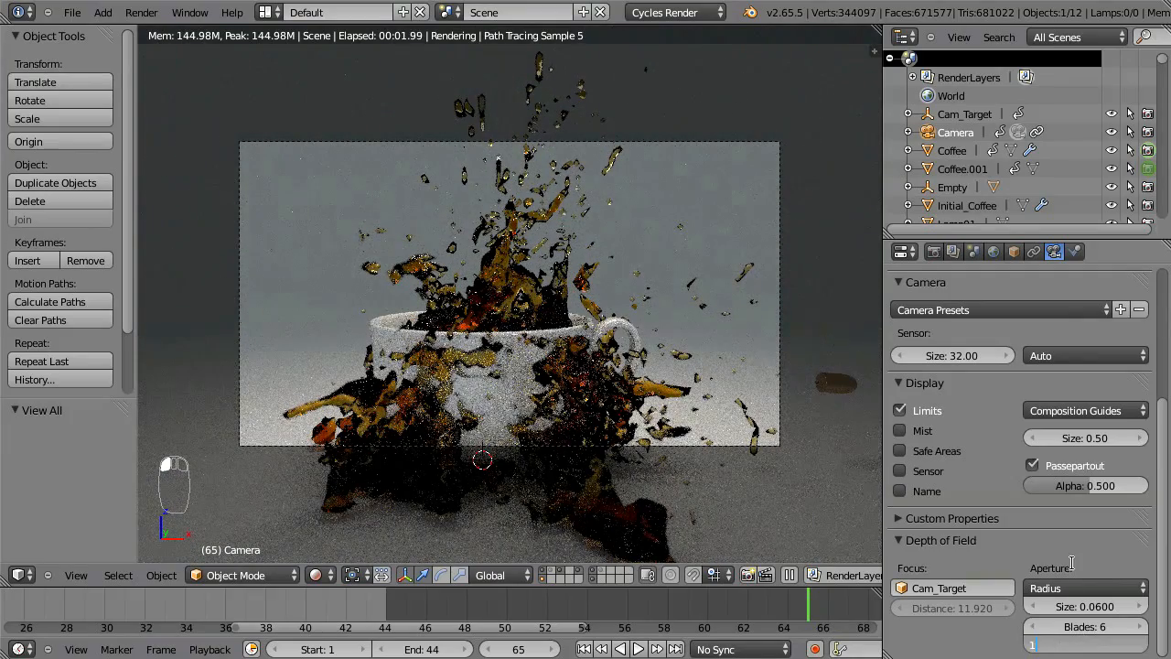
text(5)
key(Return)
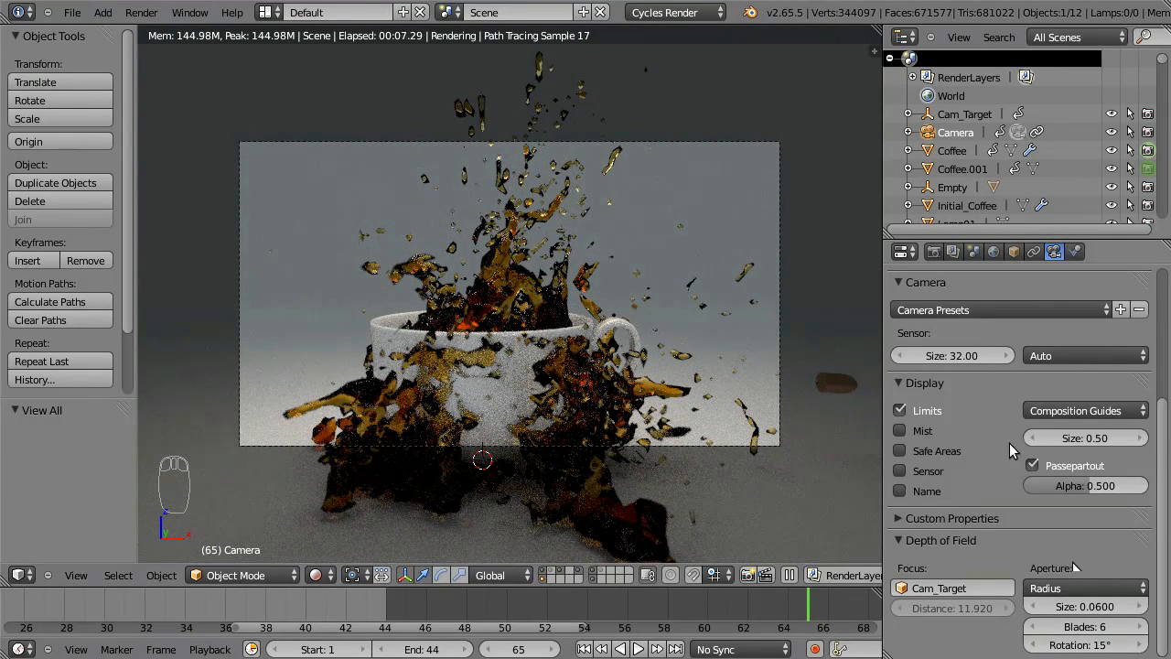
Set the render resolution to 1280 by 720 in the render dimensions
click(934, 251)
scroll(951, 412, down, 5)
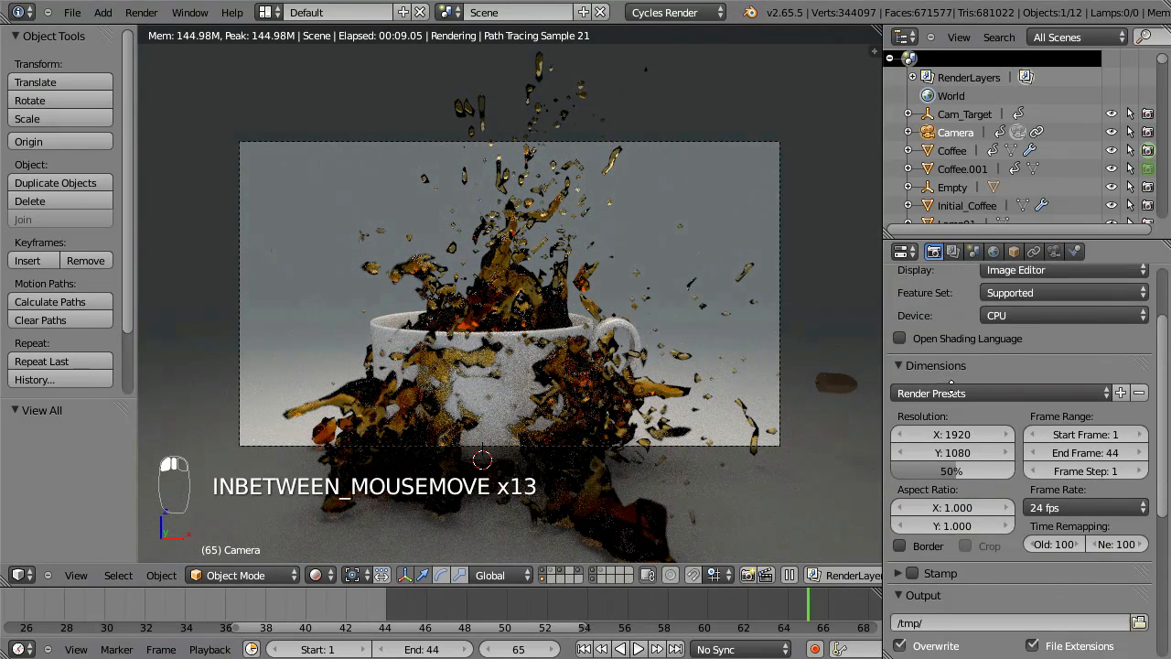
scroll(958, 477, down, 2)
scroll(975, 558, up, 3)
scroll(965, 475, up, 1)
click(954, 395)
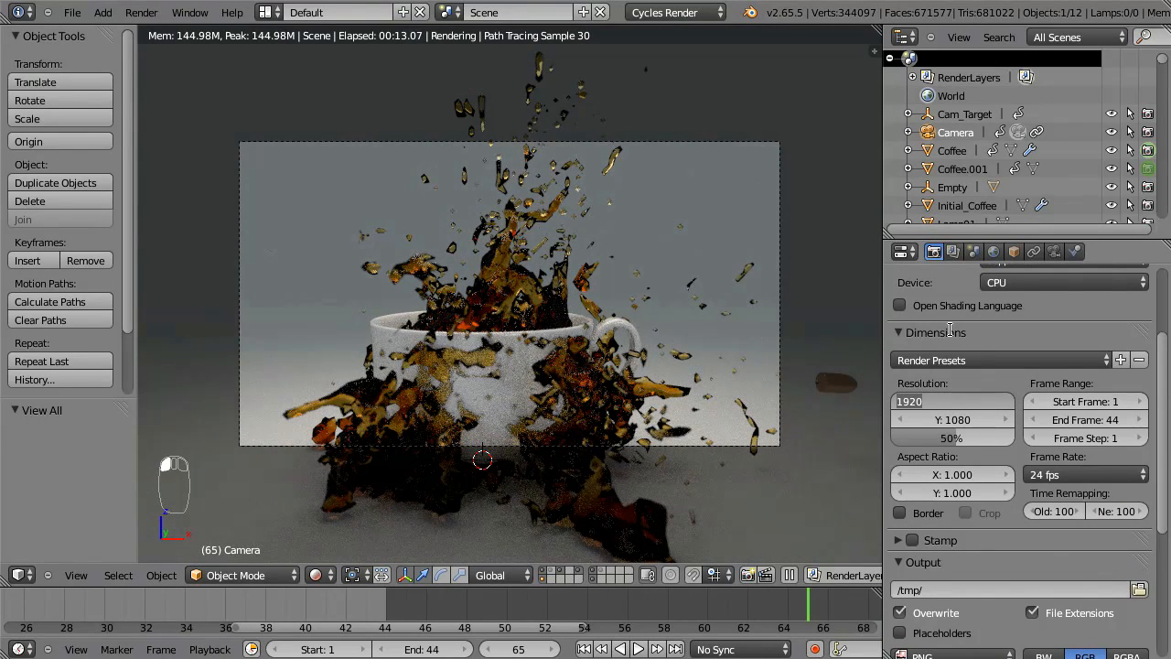
text(1280)
key(Tab)
text(7)
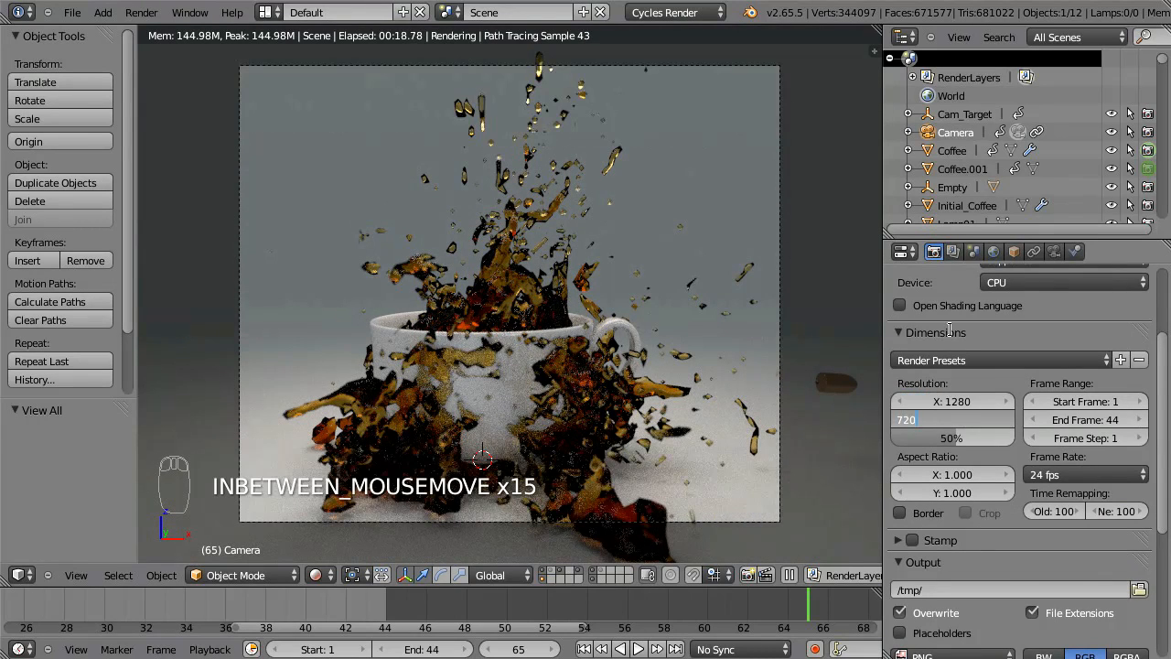
text(20)
key(Return)
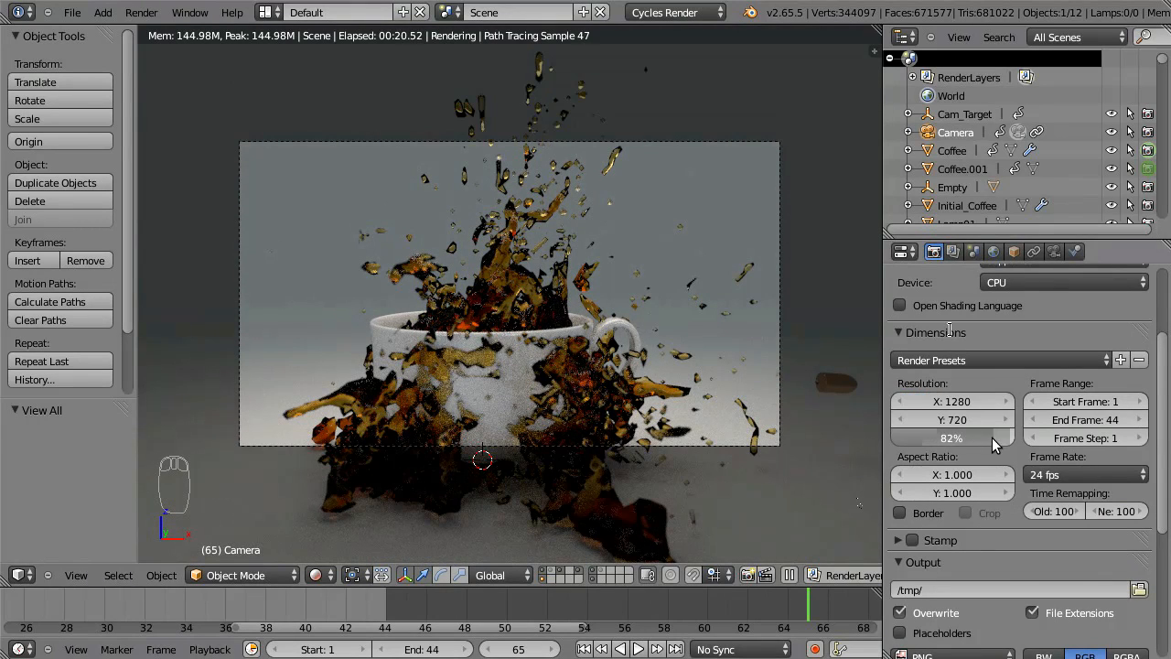
Set the maximum light bounces to 16 and the maximum transparency bounces to 16 in the light path settings
scroll(1019, 533, down, 5)
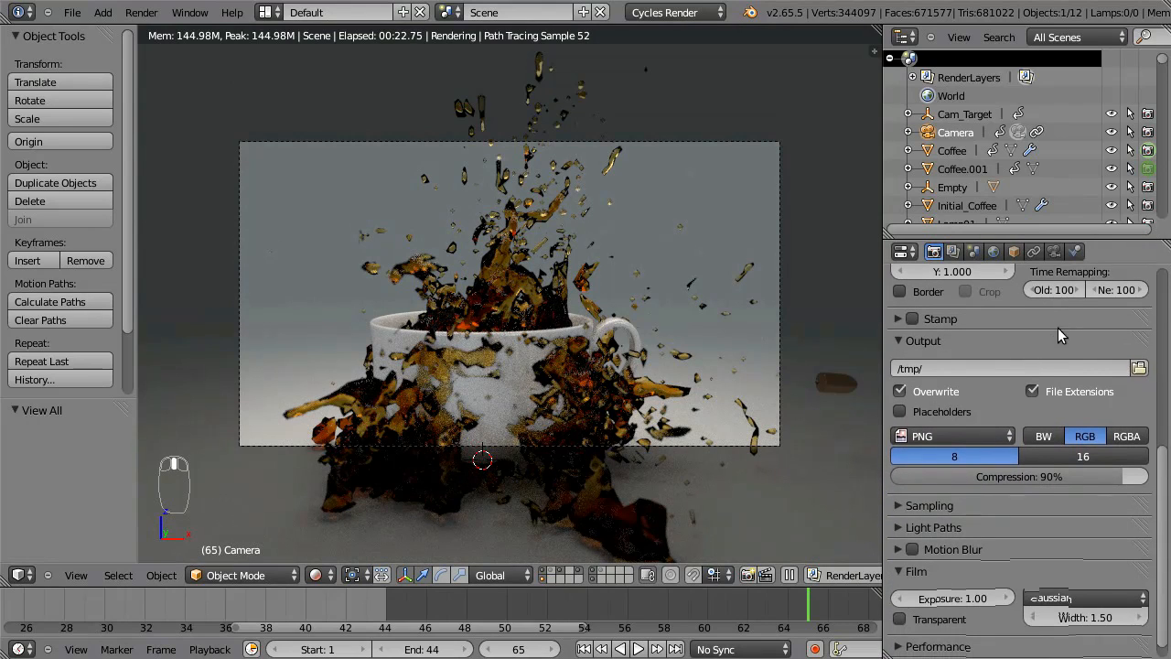
click(977, 510)
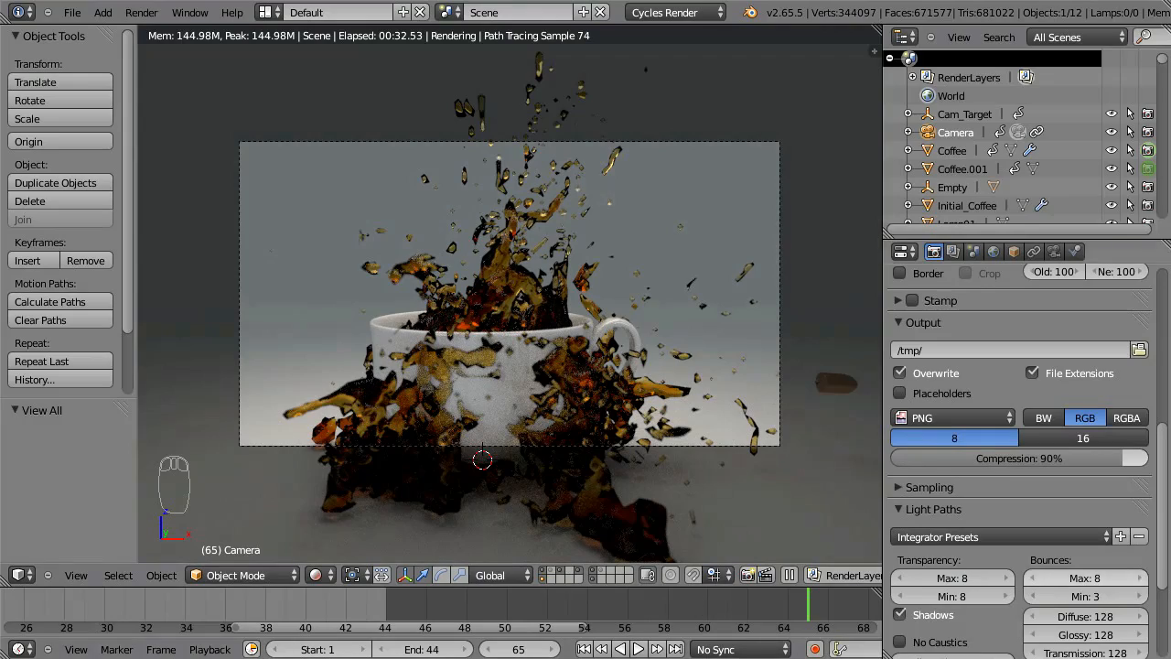
click(1085, 578)
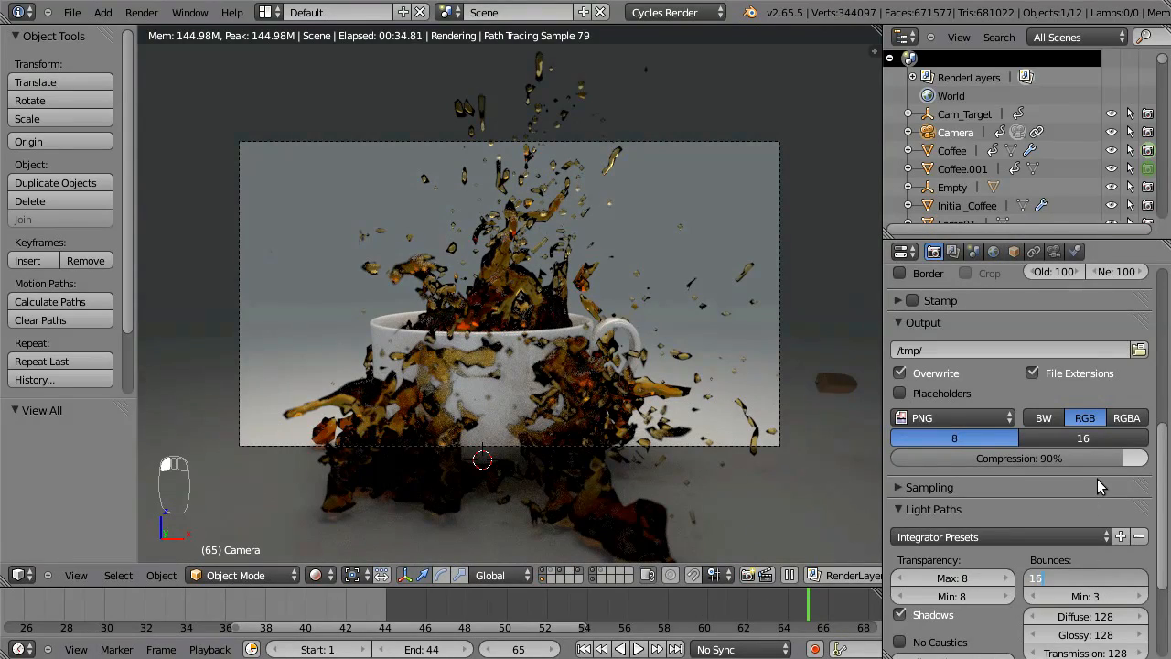
key(Return)
click(950, 578)
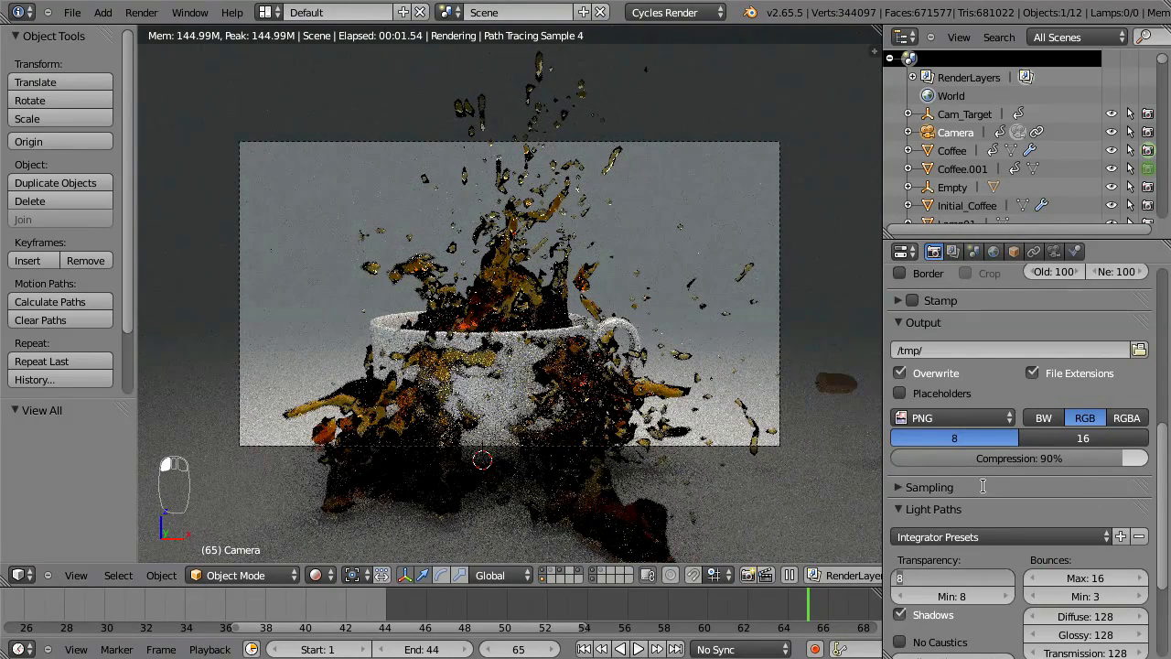
text(16)
key(Return)
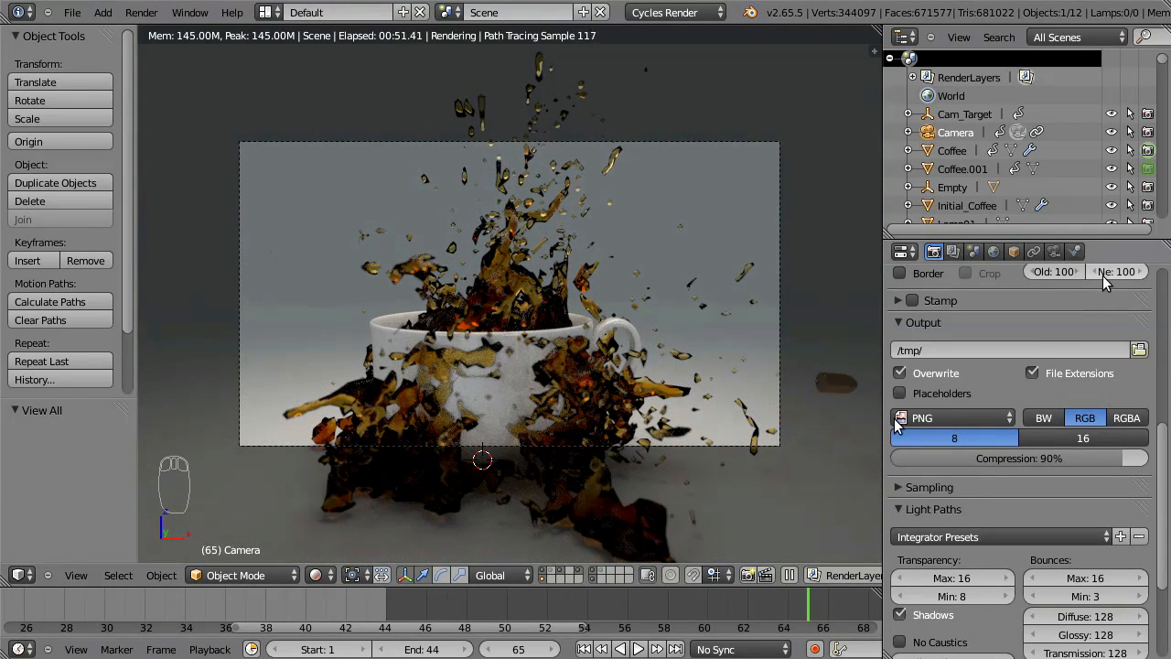
Set the render output path to //render_original_cup/render_original_cup-####.exr and the file format to OpenEXR
click(1088, 353)
text(//render)
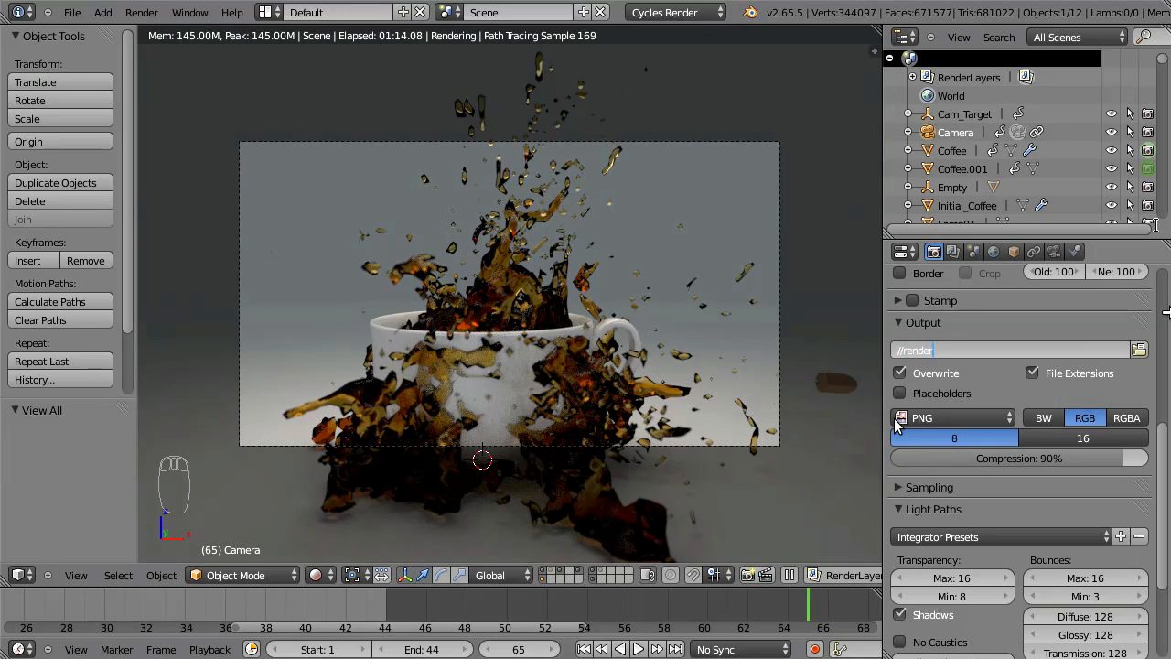
text(_original)
text(_cup/render_original_cup-####)
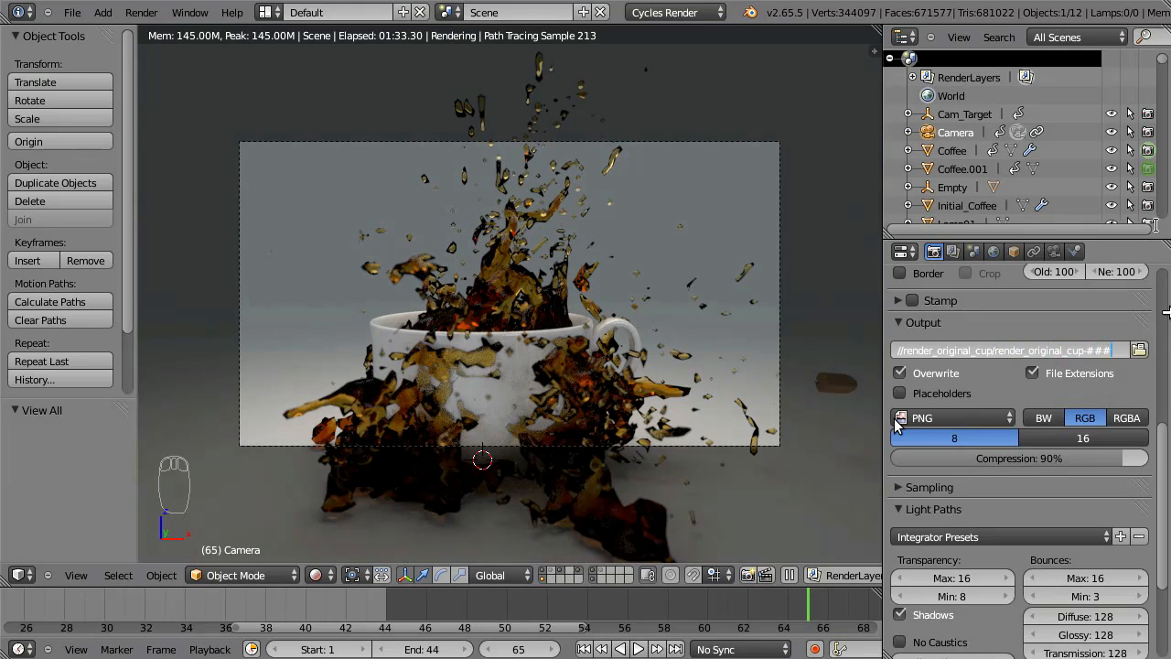
text(.ex)
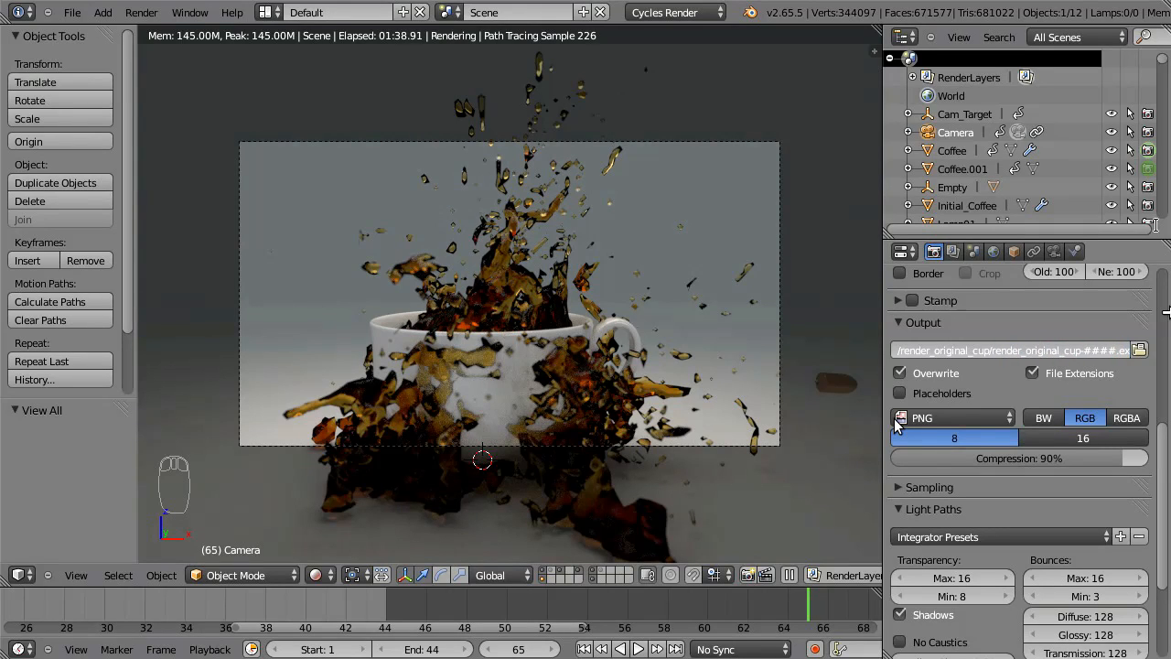
text(r)
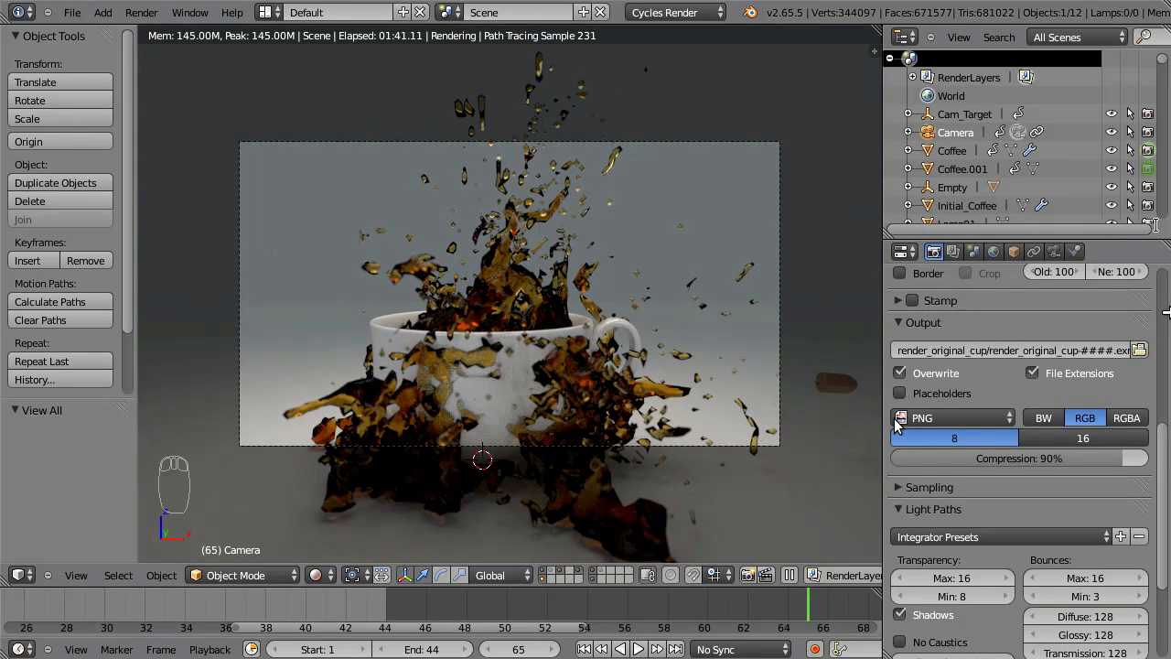
click(947, 417)
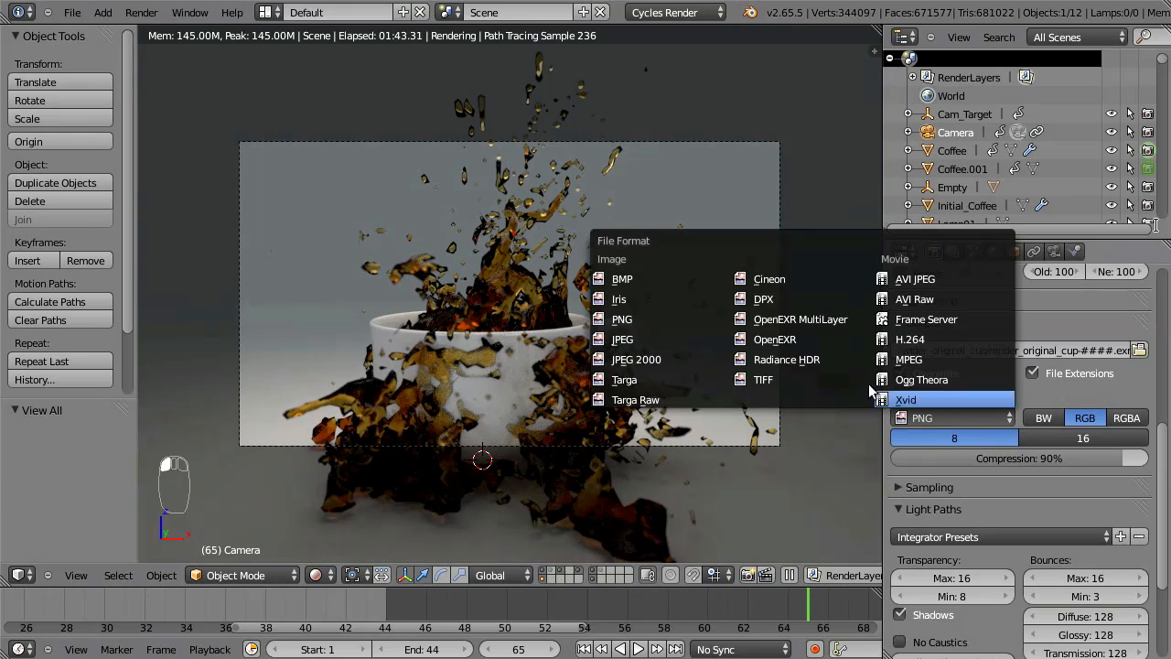
click(816, 342)
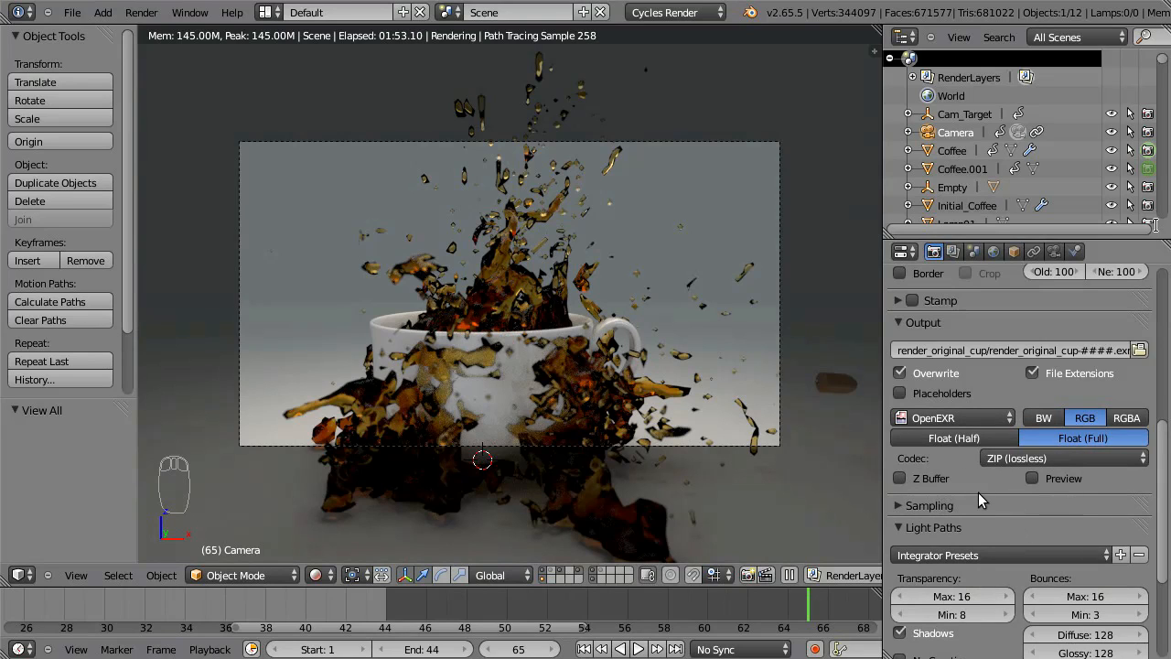
Set the Coffee fluid domain's viewport display to Final and look closely at the splash
right_click(580, 267)
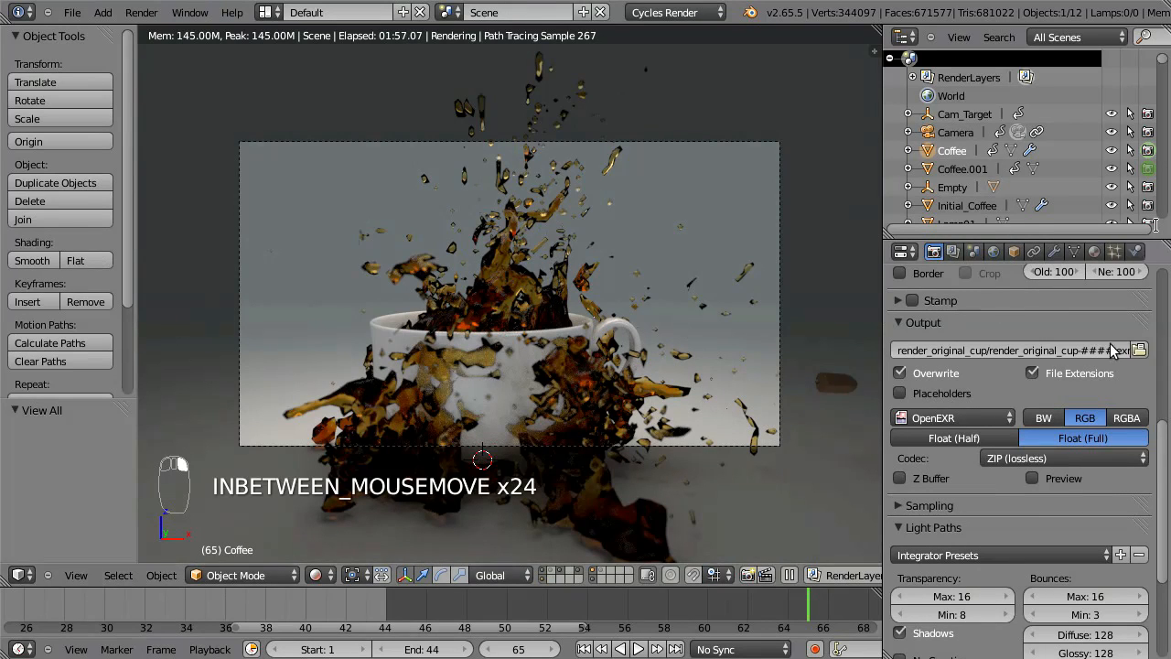
click(1135, 252)
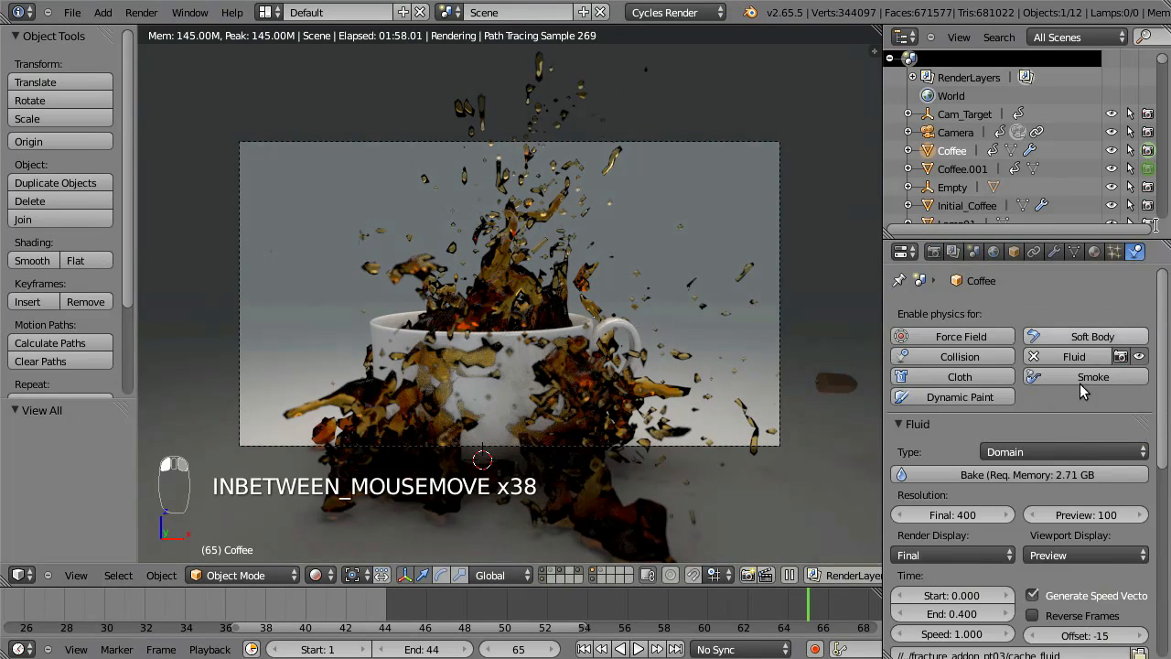
click(1091, 551)
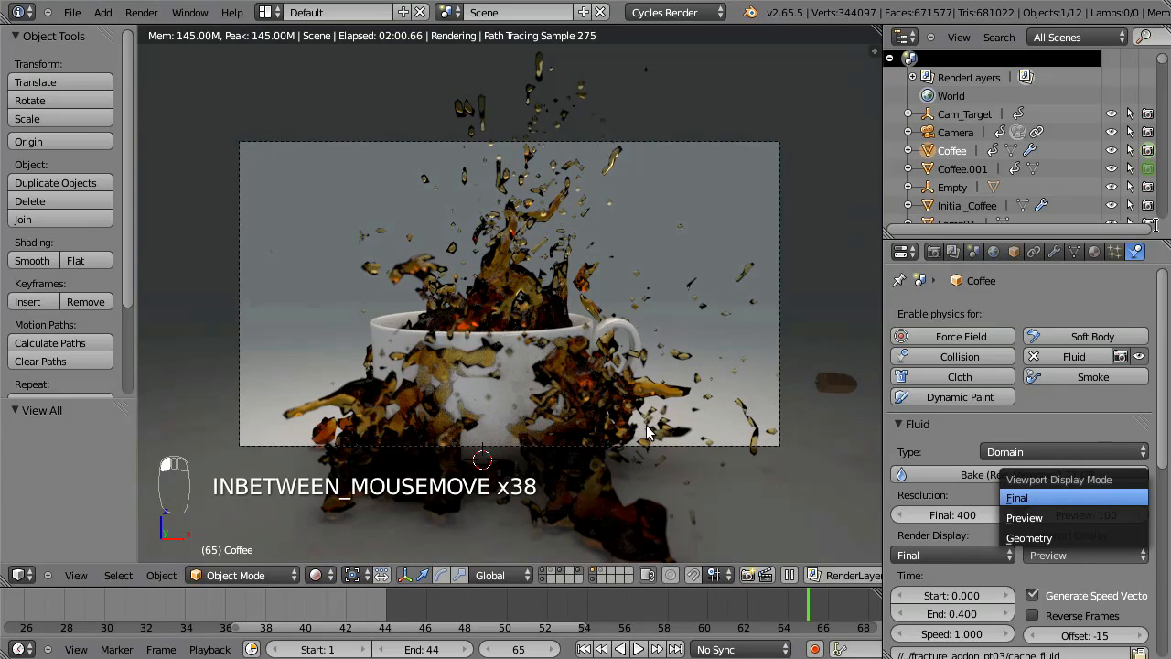
ctrl+middle_drag(464, 371, 626, 451)
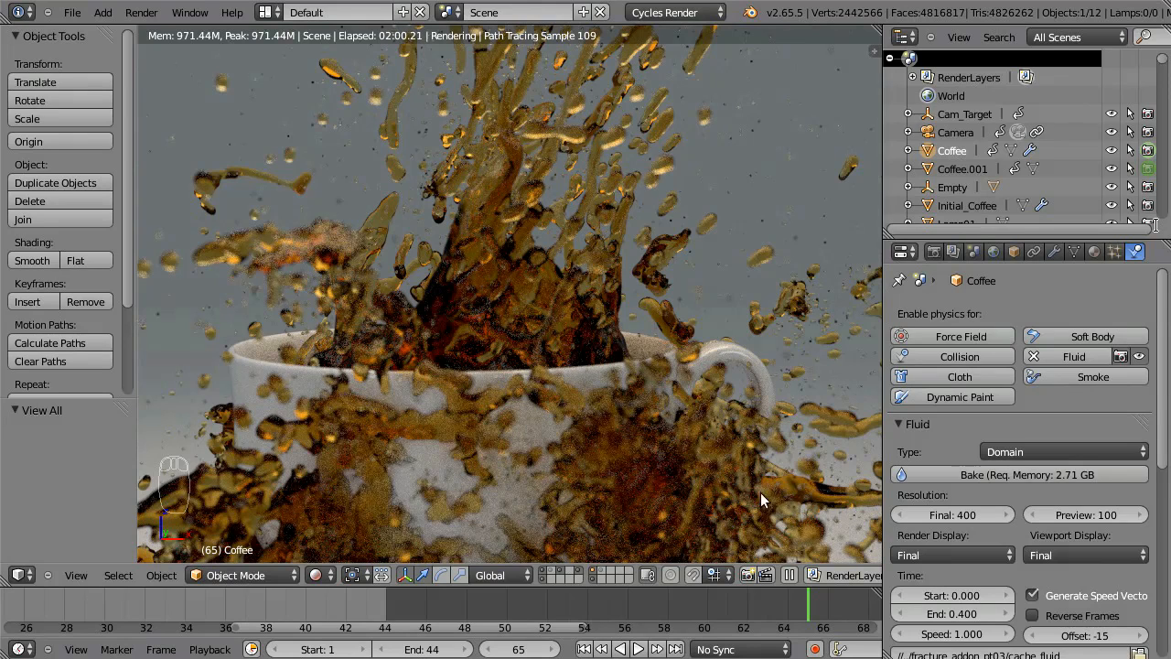
scroll(1029, 555, down, 4)
scroll(1029, 555, down, 1)
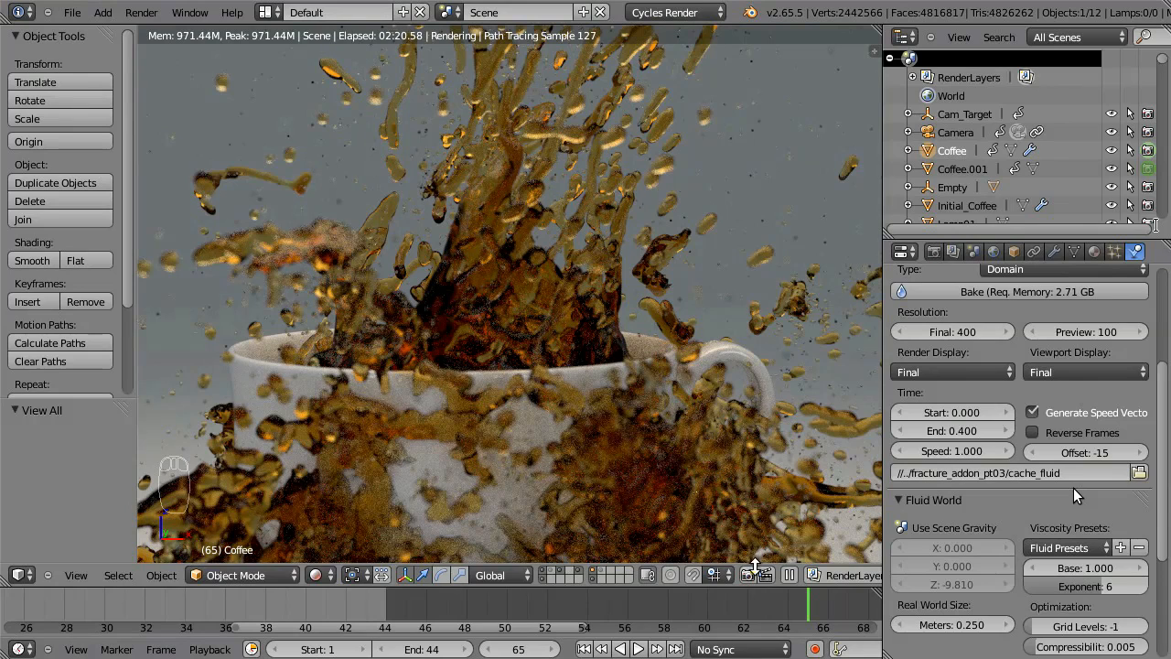
scroll(1012, 475, down, 6)
scroll(1012, 476, up, 8)
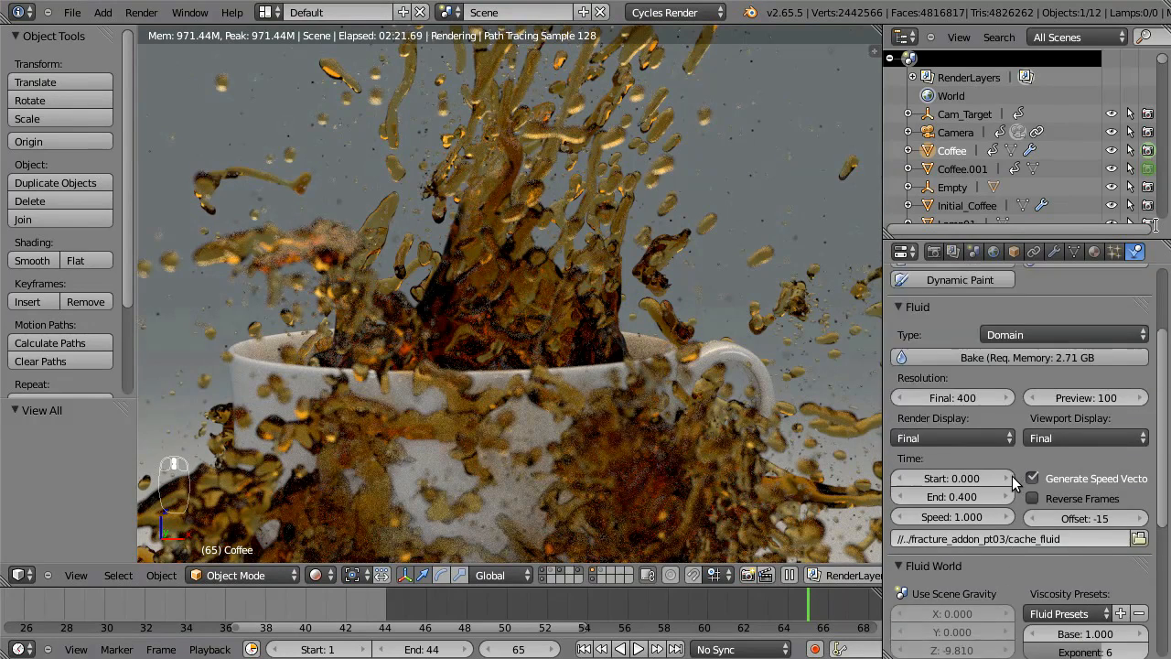
scroll(1011, 476, down, 1)
scroll(1012, 476, down, 2)
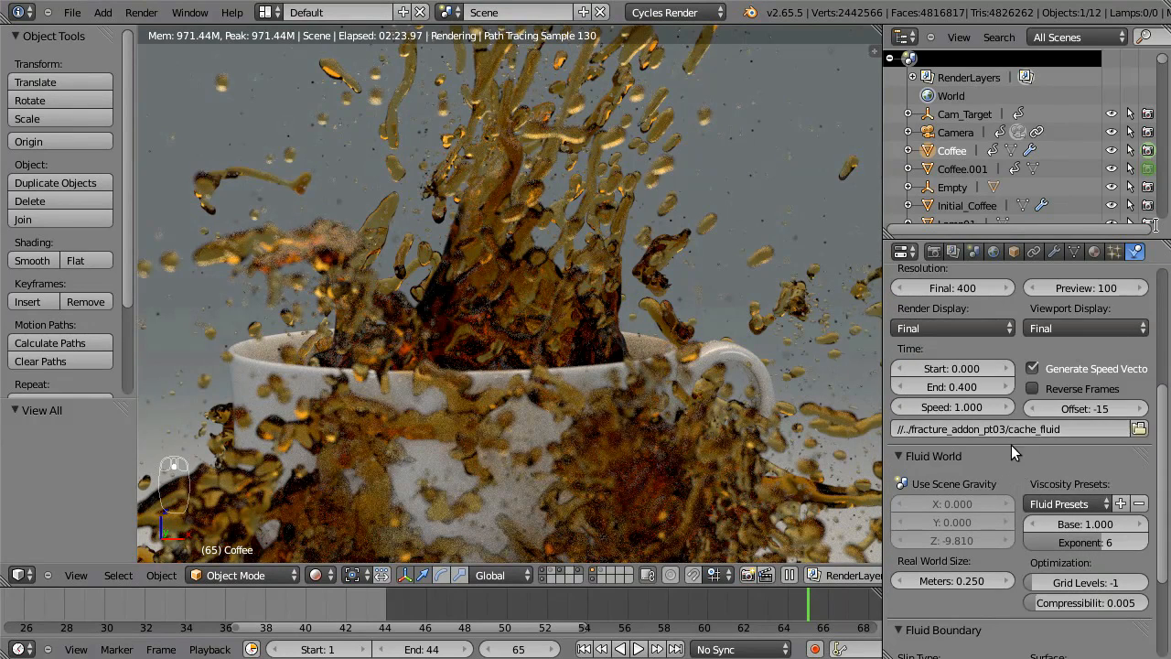
Set the number of render samples to 128 in the sampling settings
click(933, 252)
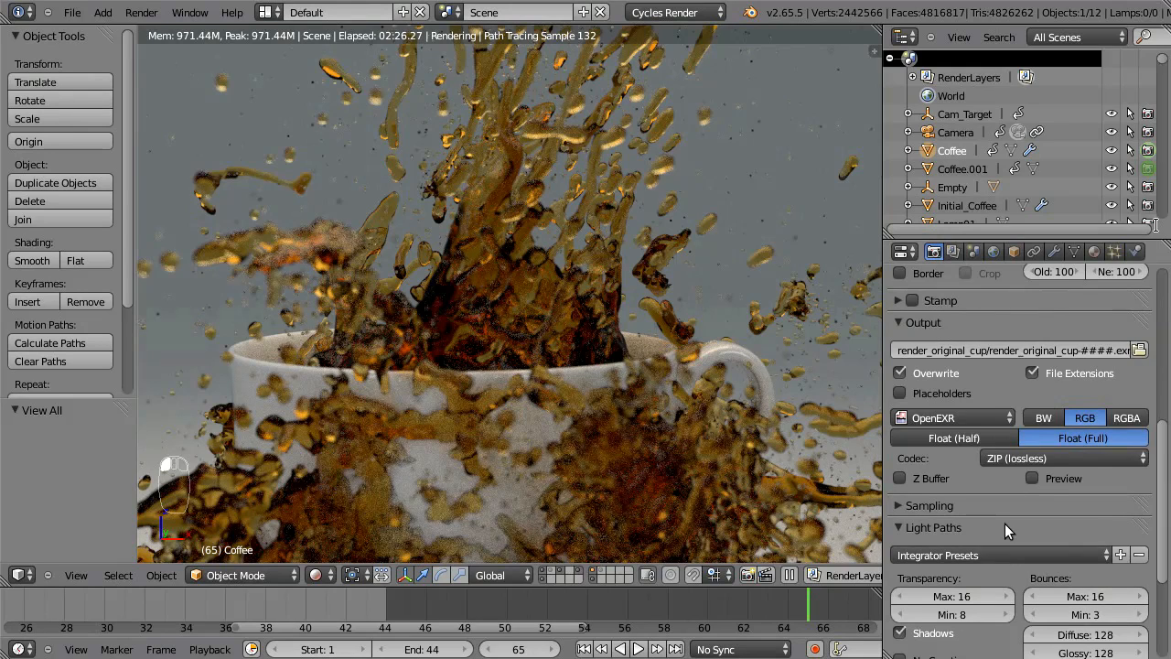
scroll(1004, 523, down, 5)
click(929, 329)
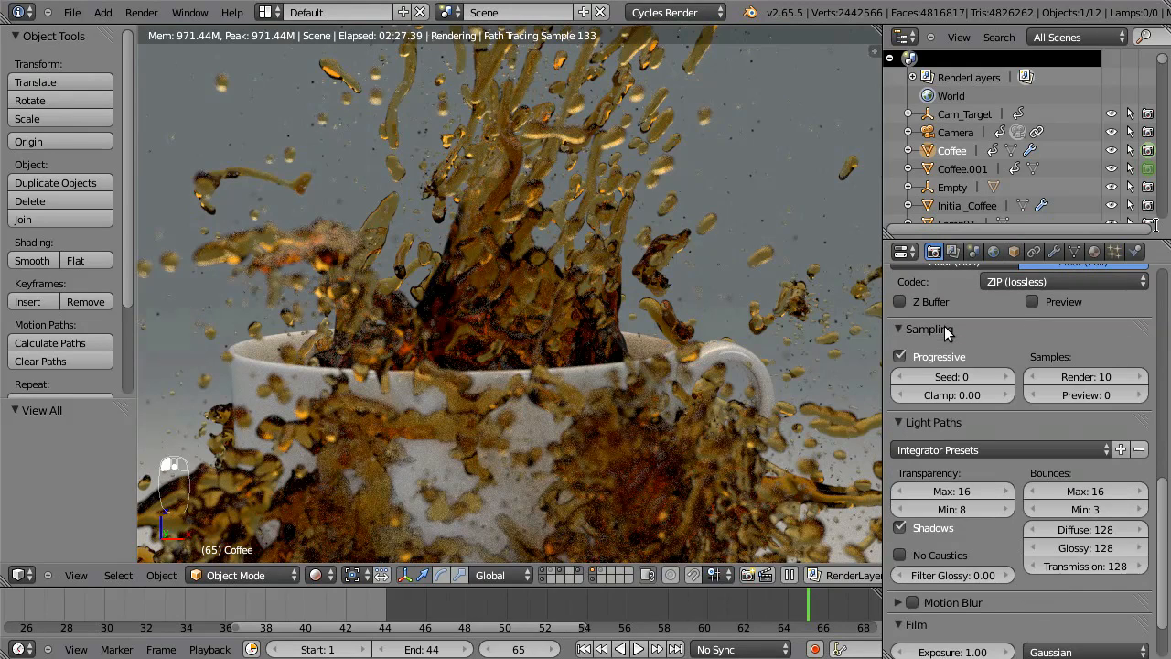
click(1083, 376)
text(128)
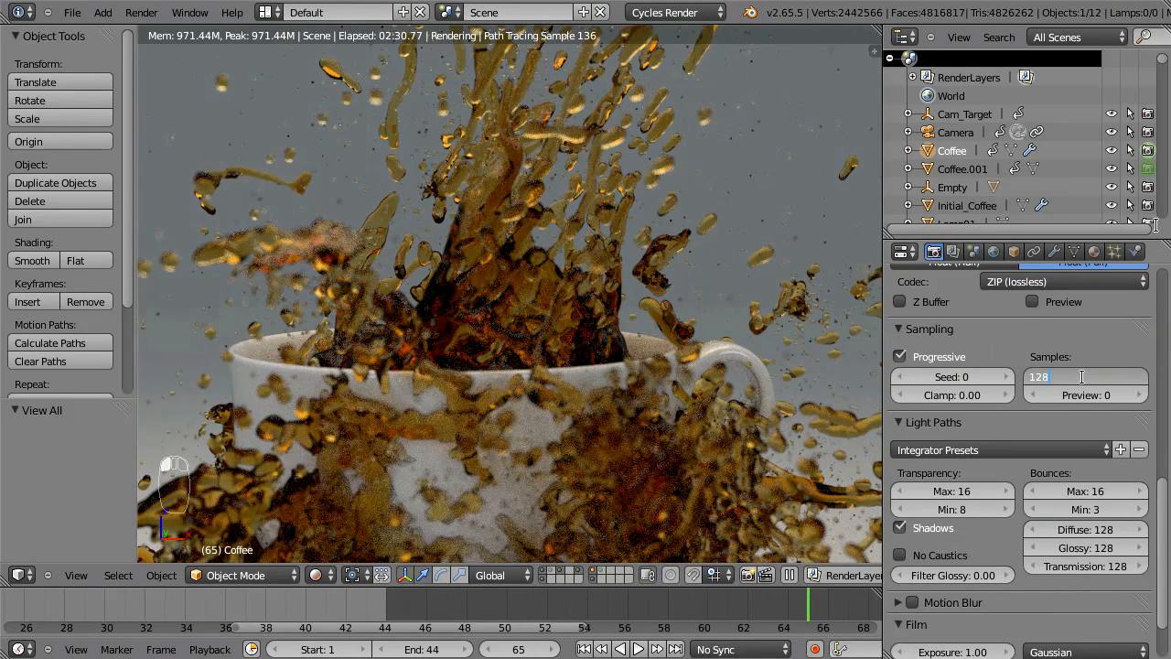
key(Return)
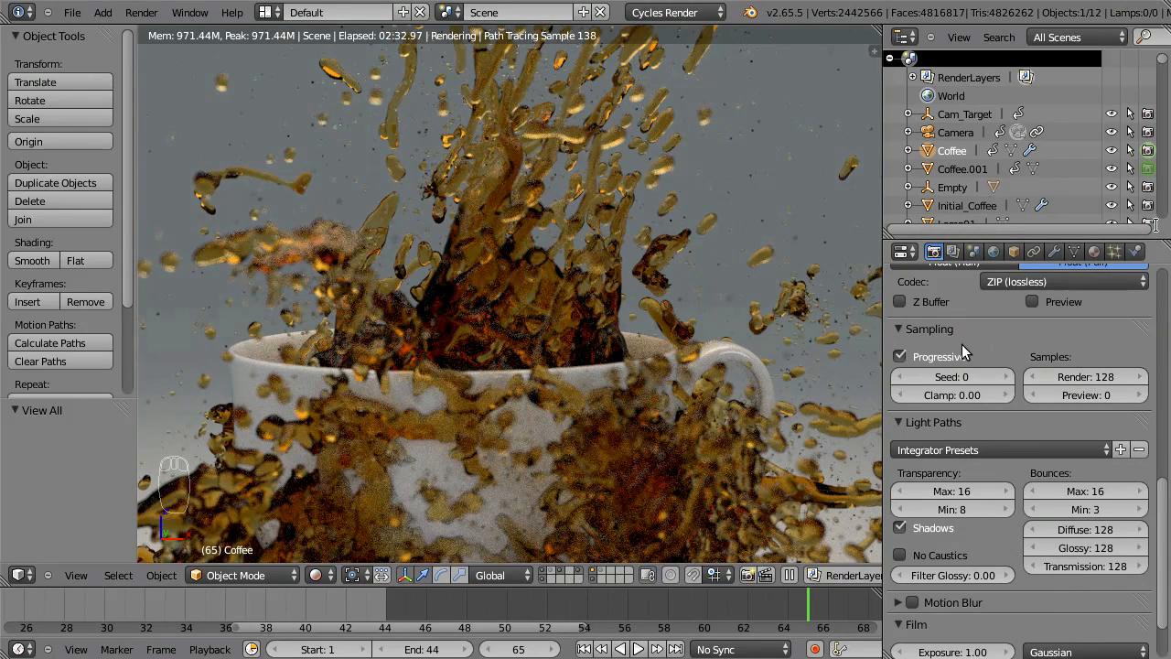
Collapse the sampling, light path and film settings, and set the render tile size to 64 by 64
click(937, 329)
click(932, 349)
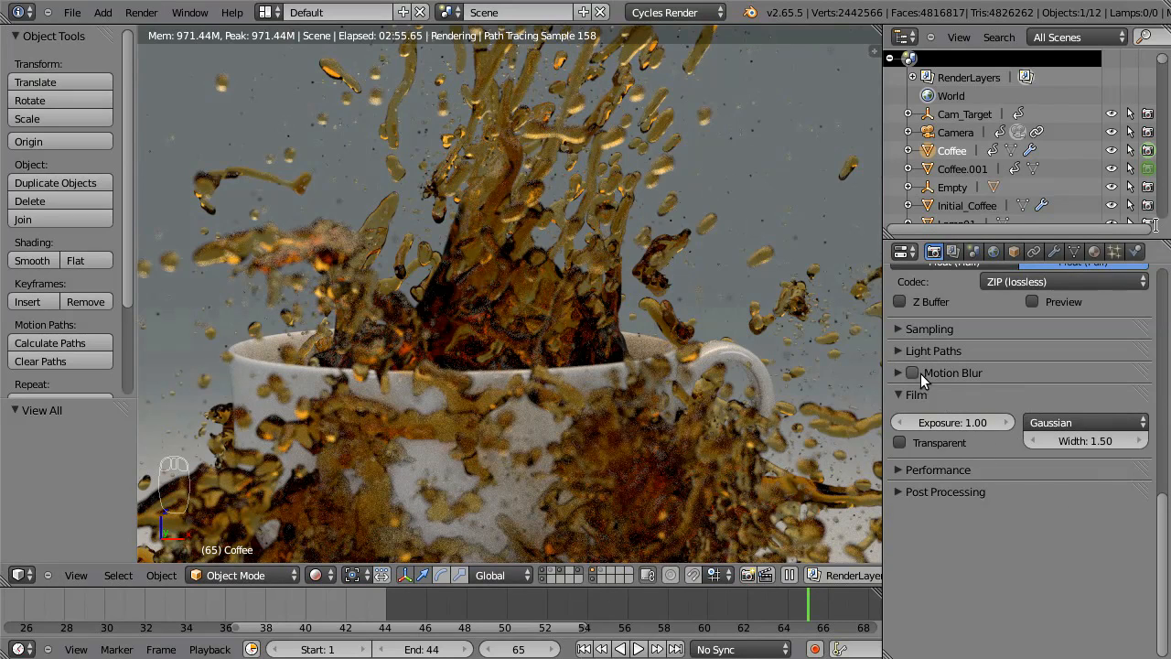
click(898, 390)
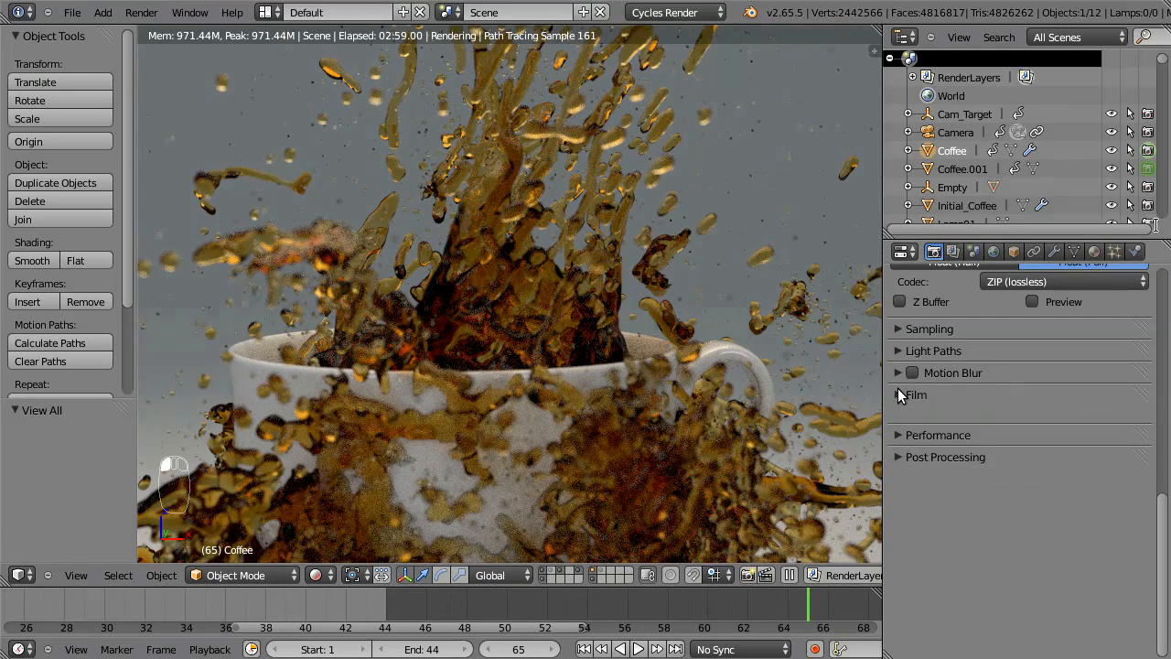
click(904, 414)
click(942, 517)
text(64)
key(Tab)
text(64)
key(Return)
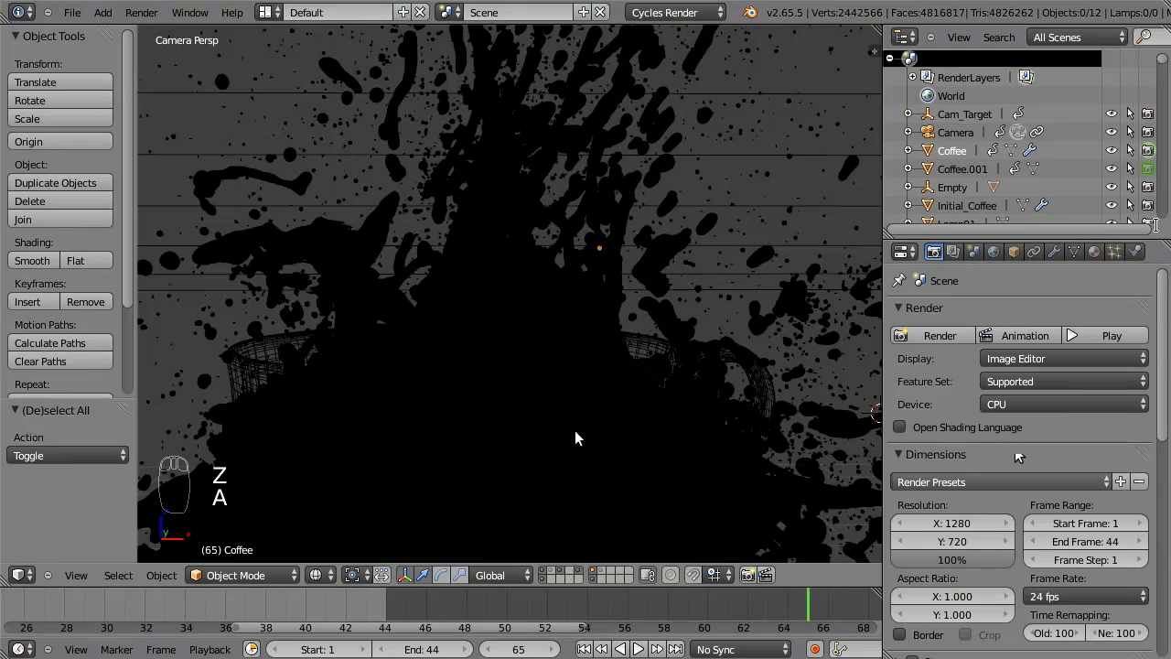
Switch the viewport to solid shading and render the animation for frames 1 to 44
key(z)
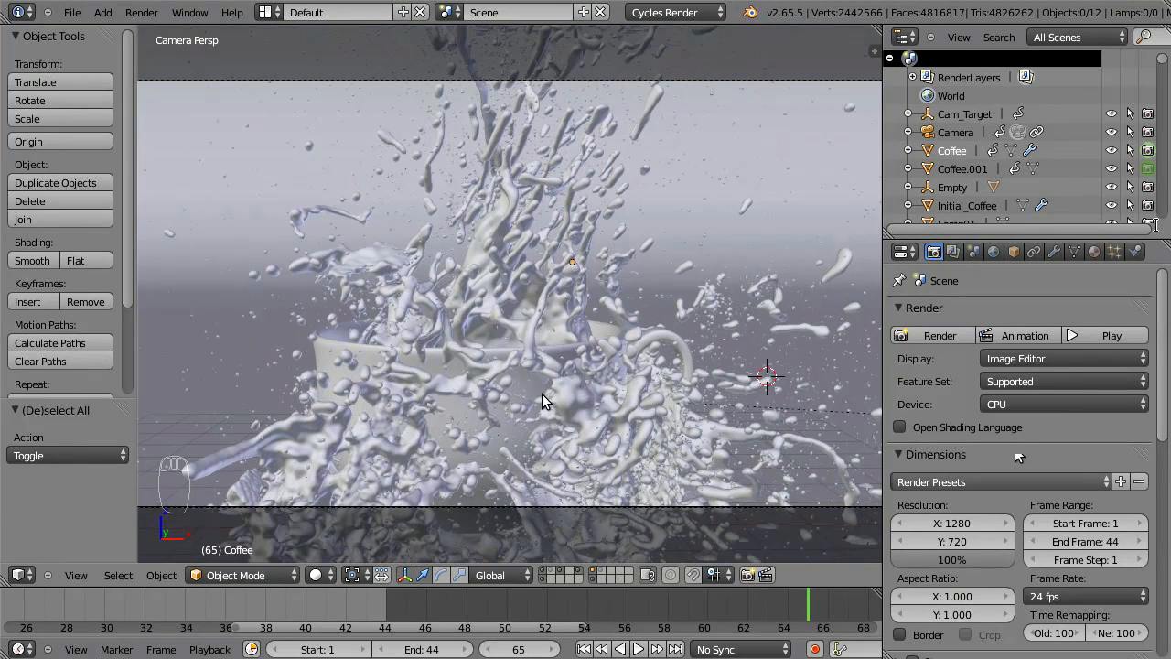
key(ctrl+F12)
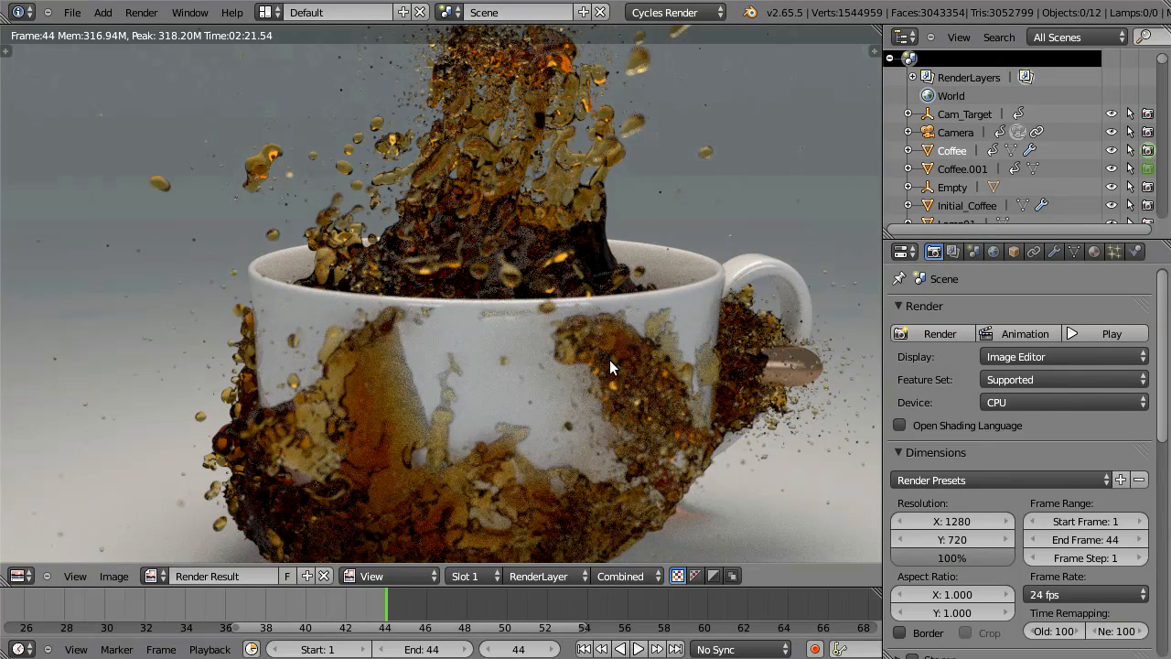
key(Escape)
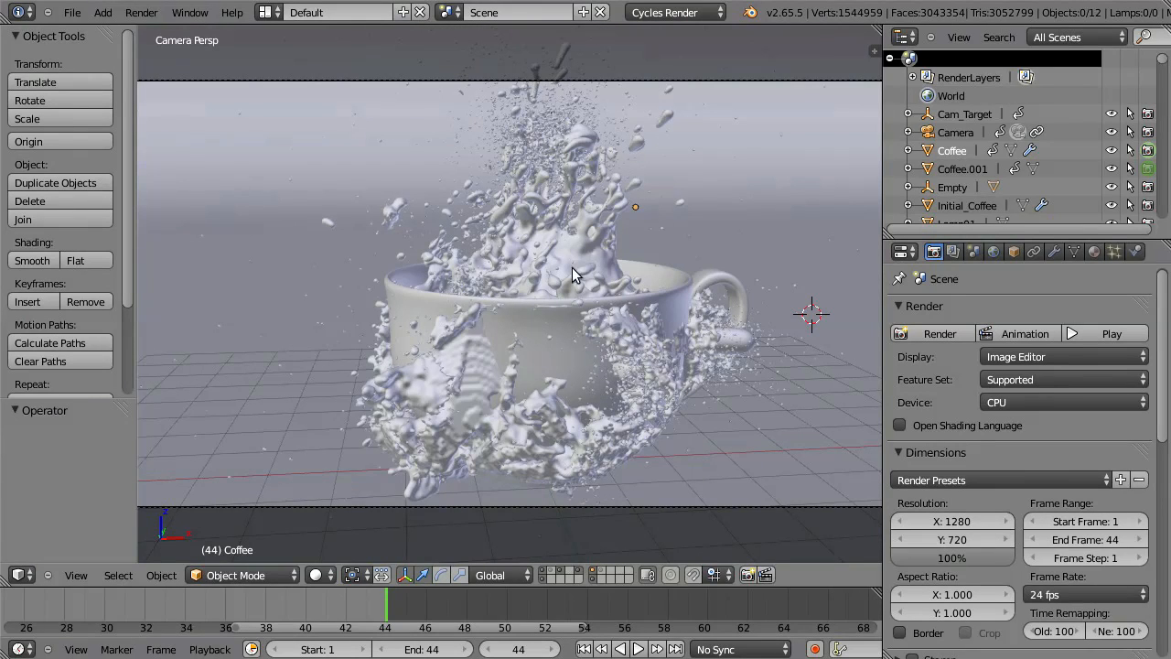
Show the fractured cup's layer in place of the intact cup's layer, and go to frame 19 at the bullet's impact
click(545, 570)
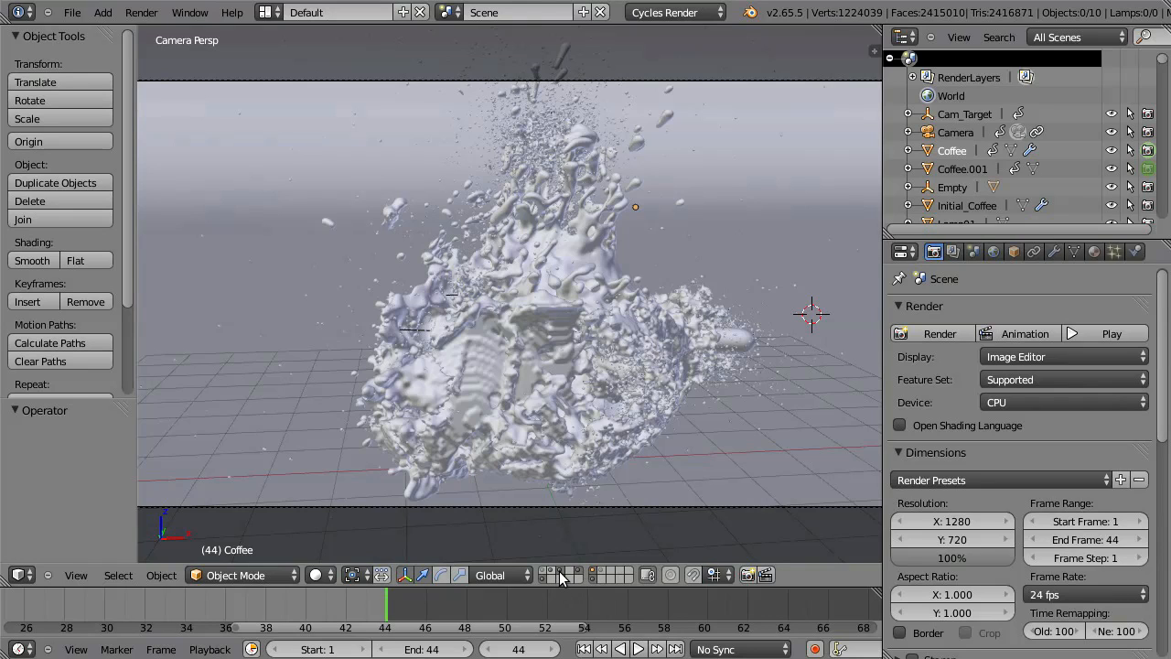
click(561, 574)
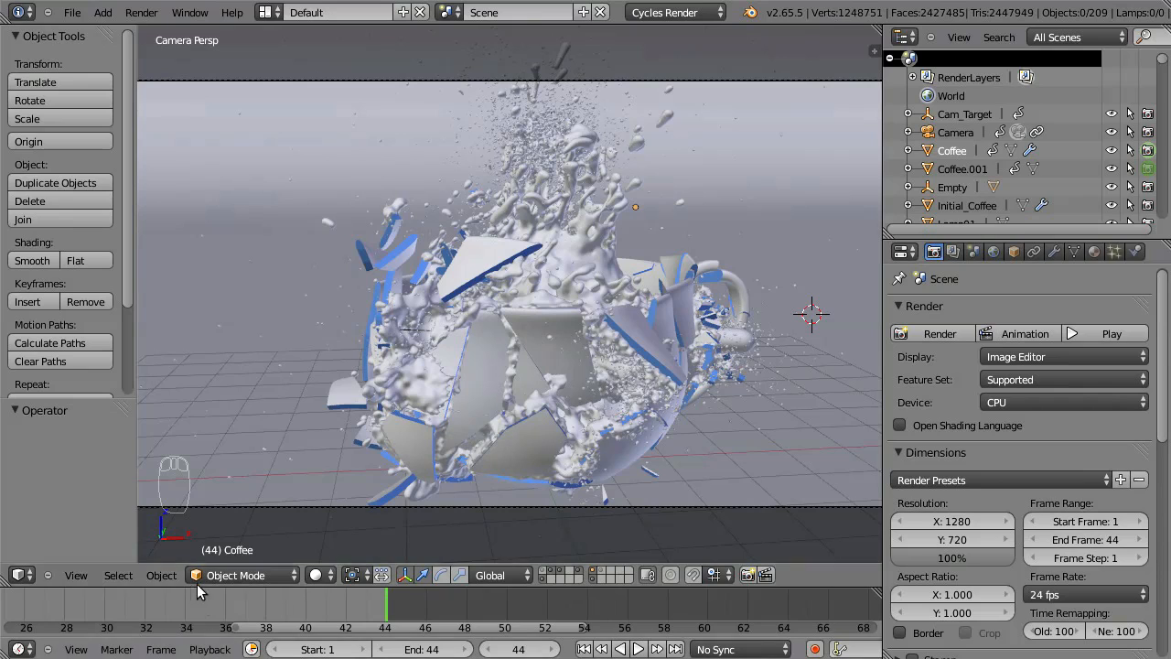
drag(158, 606, 4, 619)
key(Right)
middle_drag(107, 600, 303, 584)
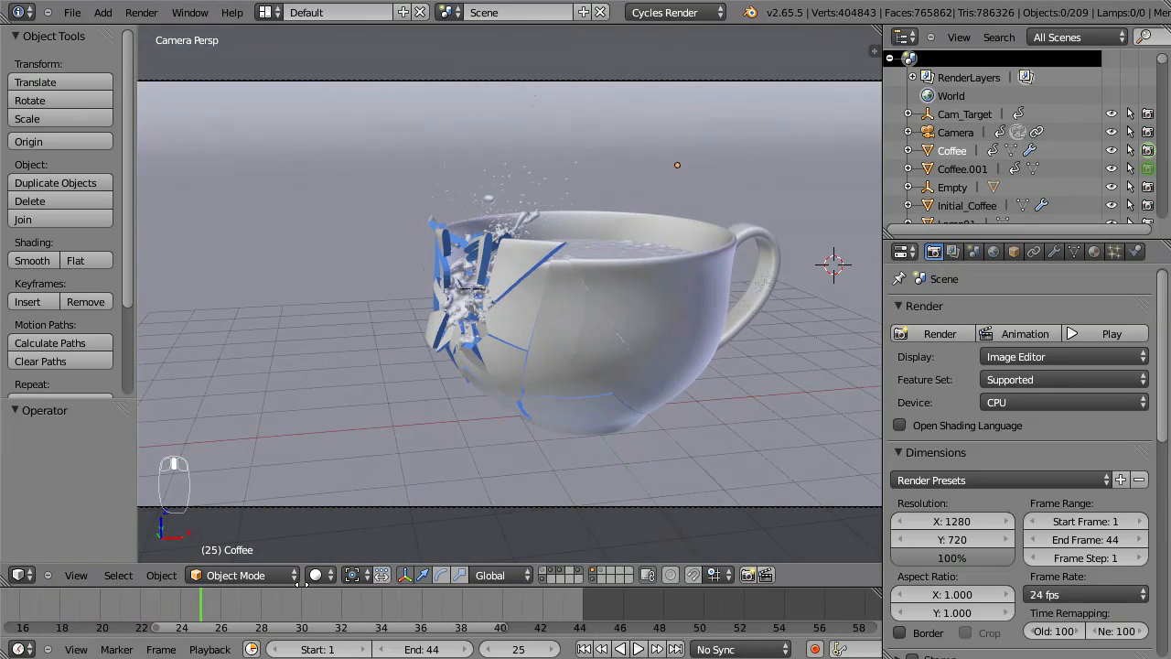
click(92, 615)
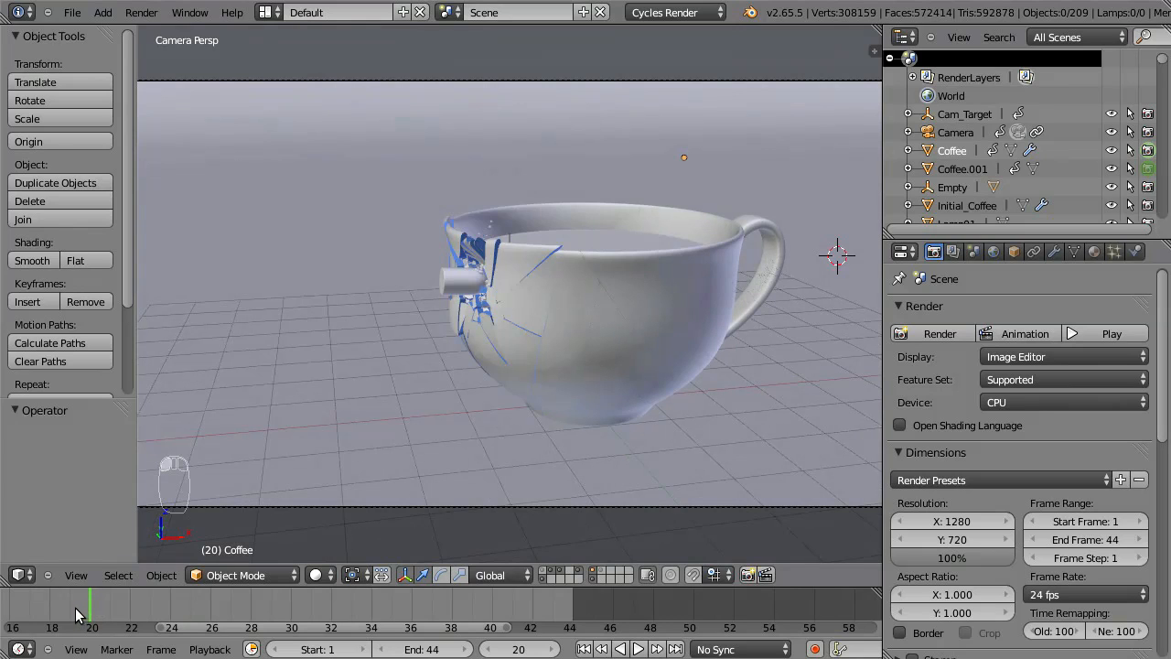
key(Left)
key(Left)
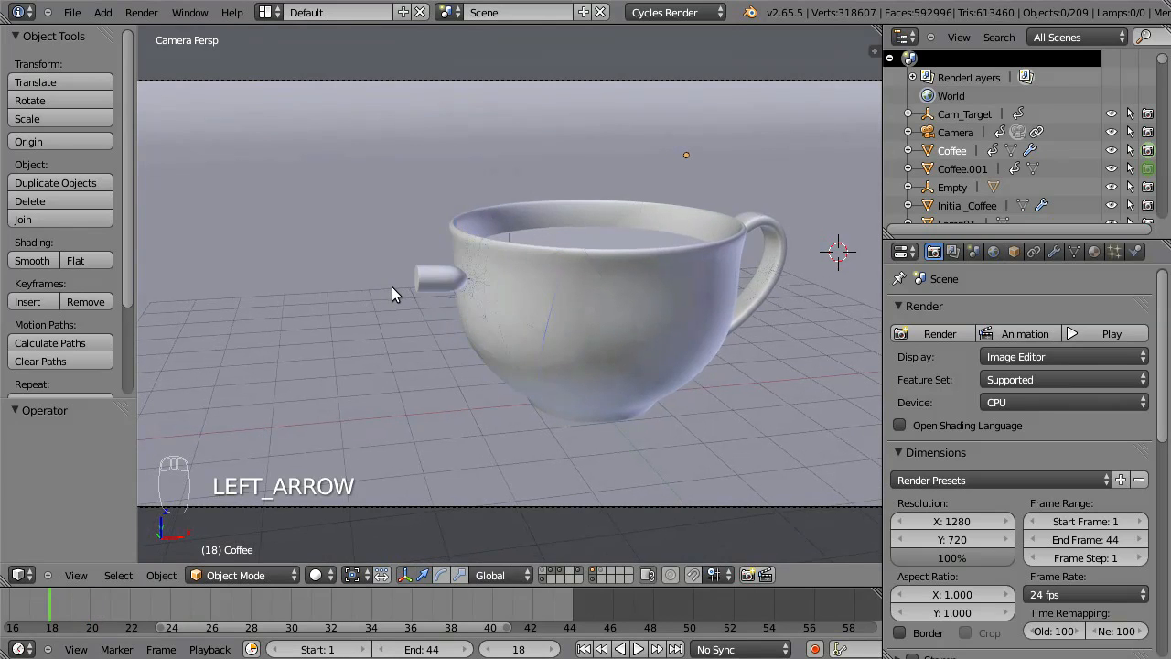
key(Right)
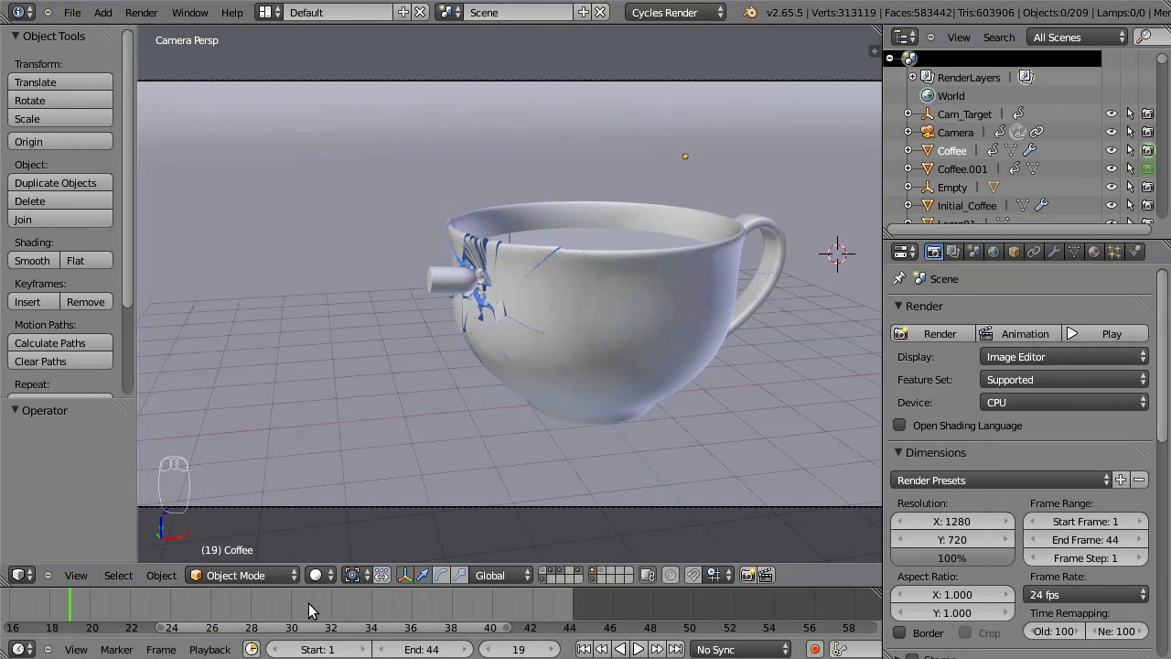
Set the animation's frame range to start at frame 19 and end at frame 100
key(s)
click(434, 652)
text(100)
key(Return)
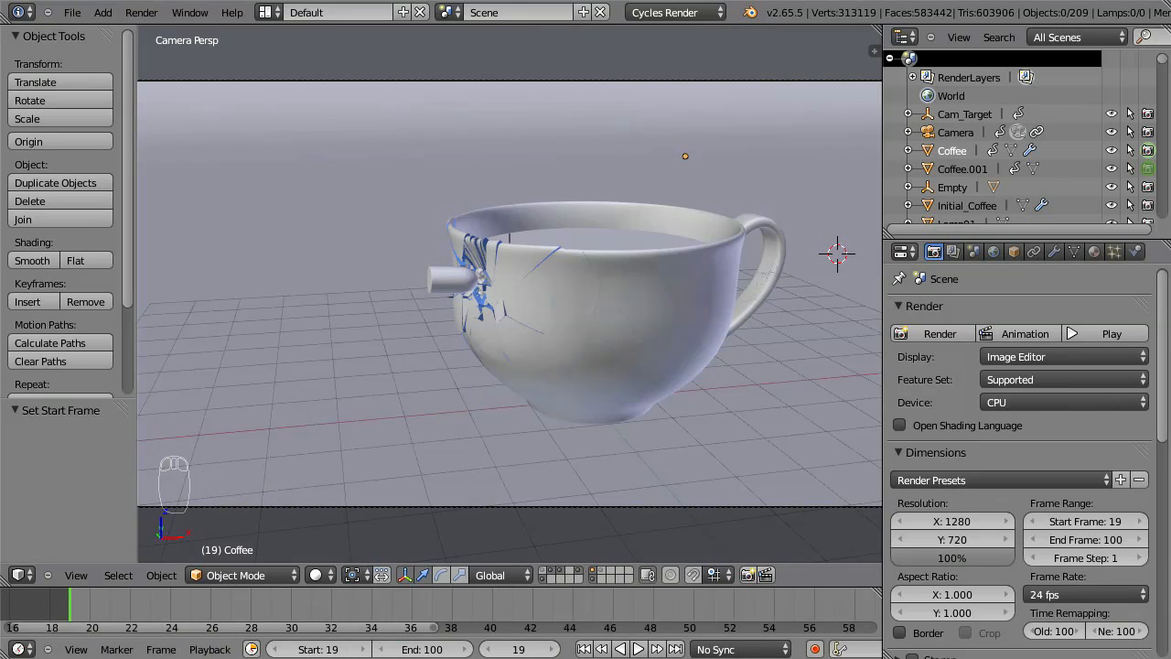
Change the folder in the render output path to render_destroyed_cup
key(Home)
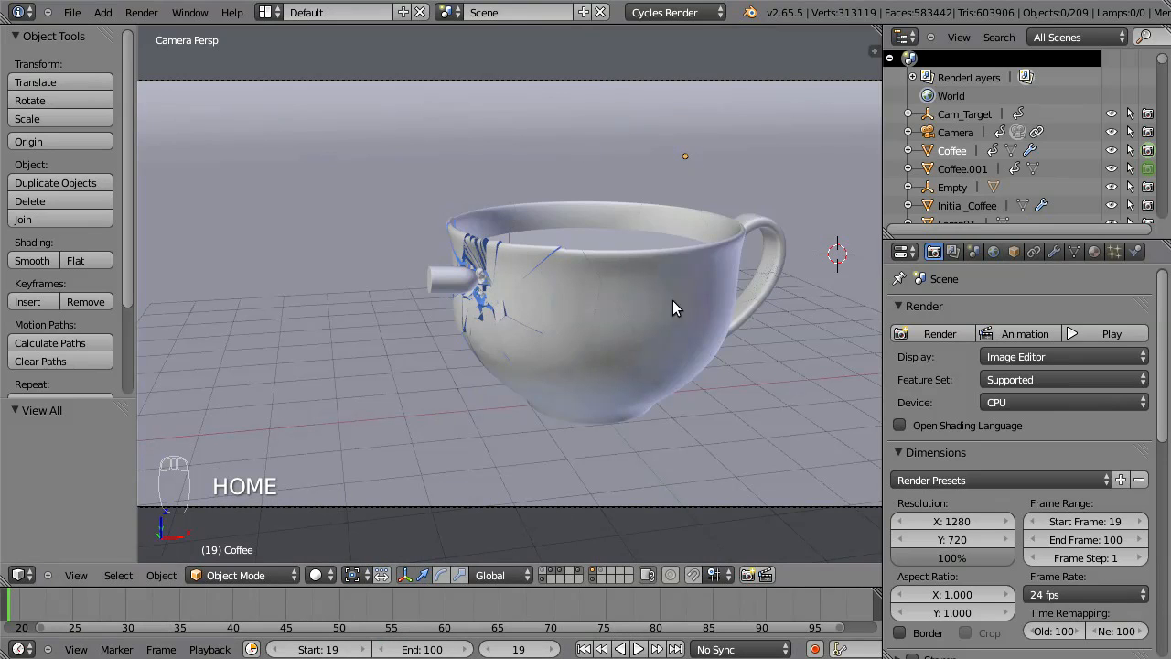
drag(1160, 386, 1160, 389)
scroll(952, 392, down, 8)
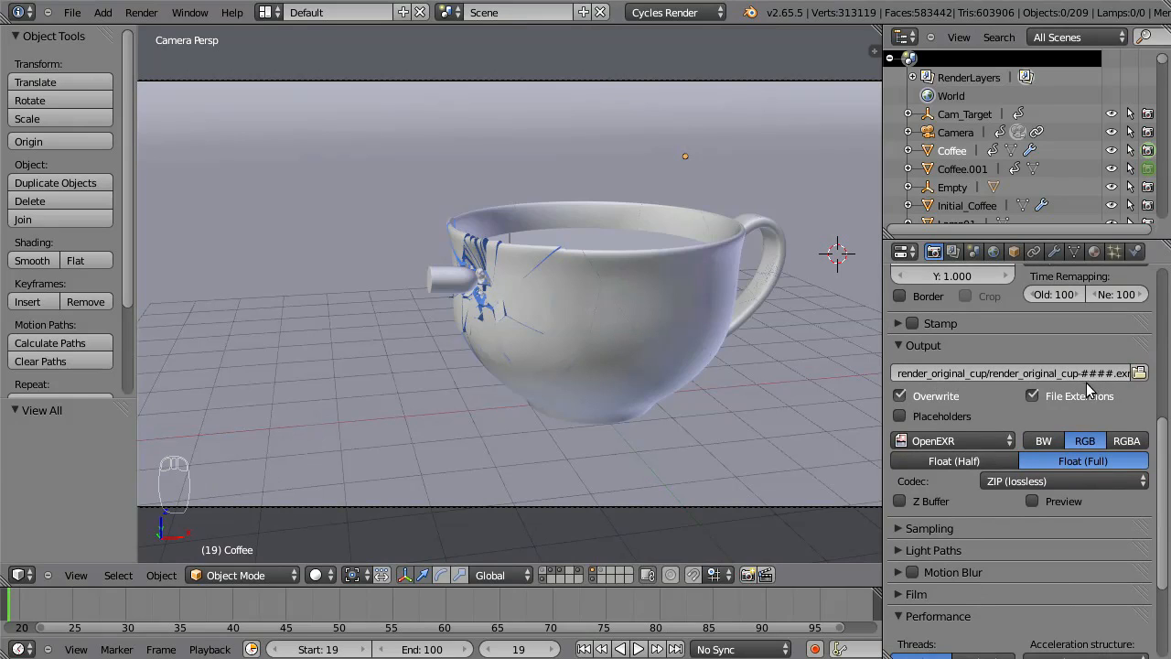
click(962, 370)
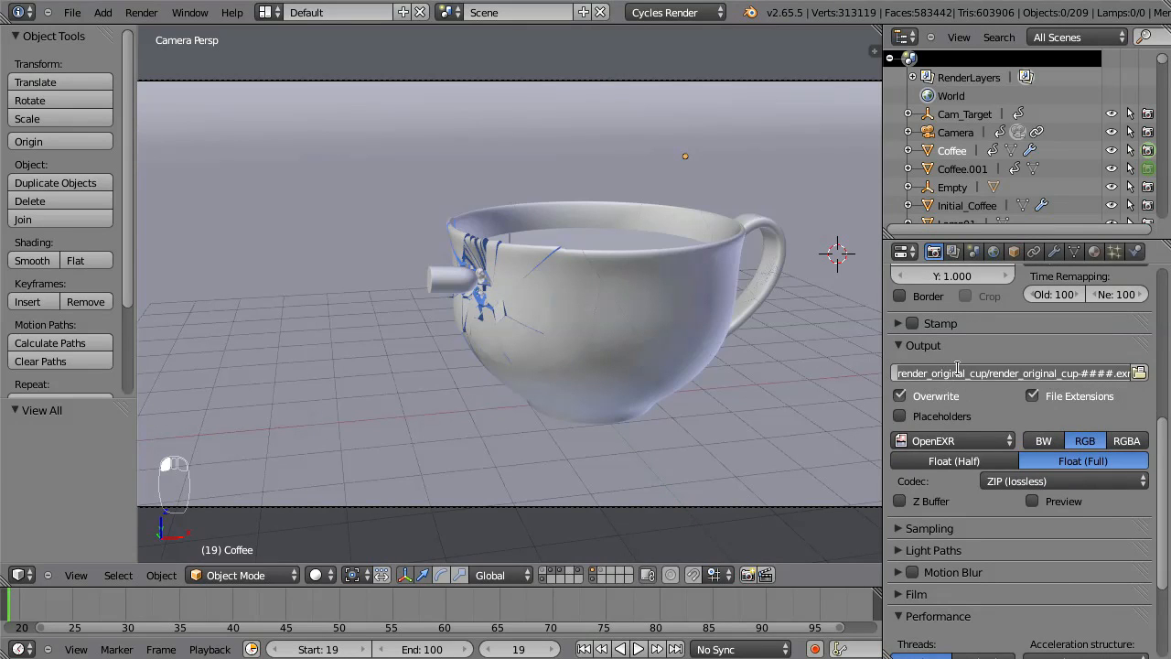
key(BackSpace)
key(BackSpace)
key(BackSpace)
key(BackSpace)
key(BackSpace)
key(BackSpace)
key(BackSpace)
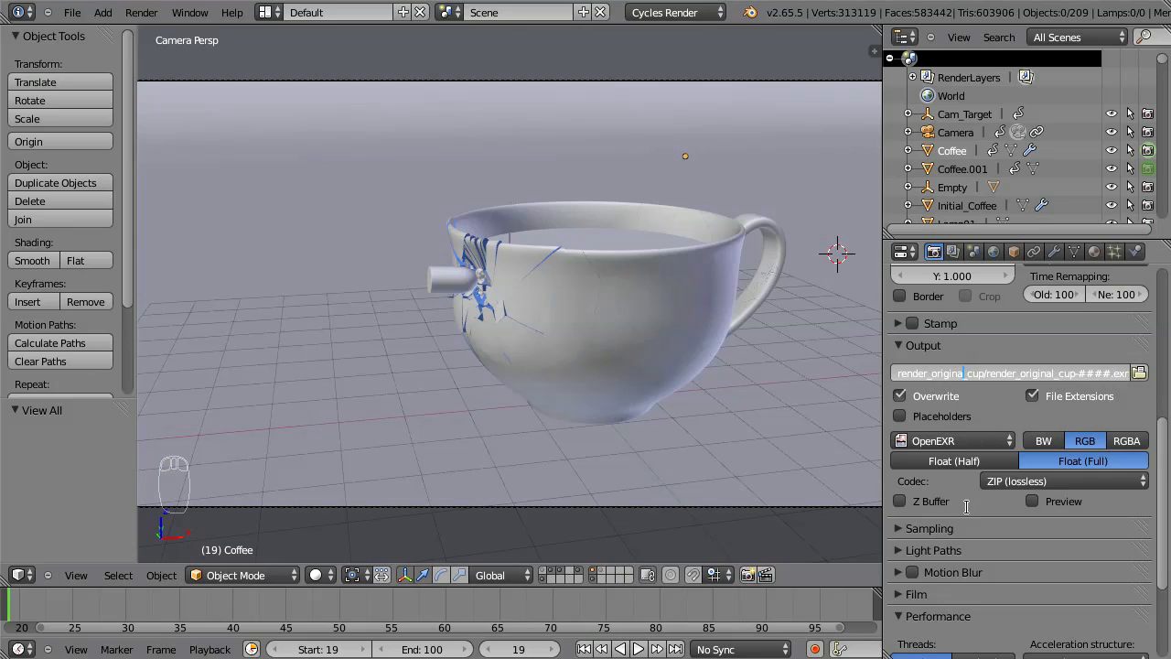
key(BackSpace)
key(BackSpace)
text(d)
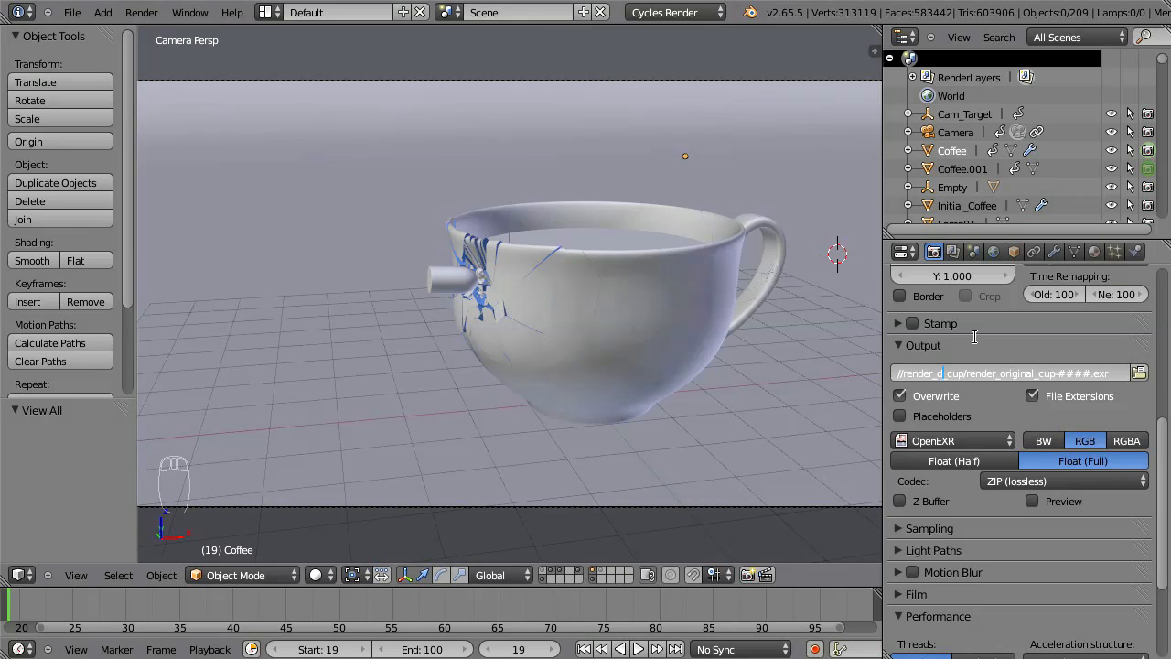
text(estroyed)
key(Return)
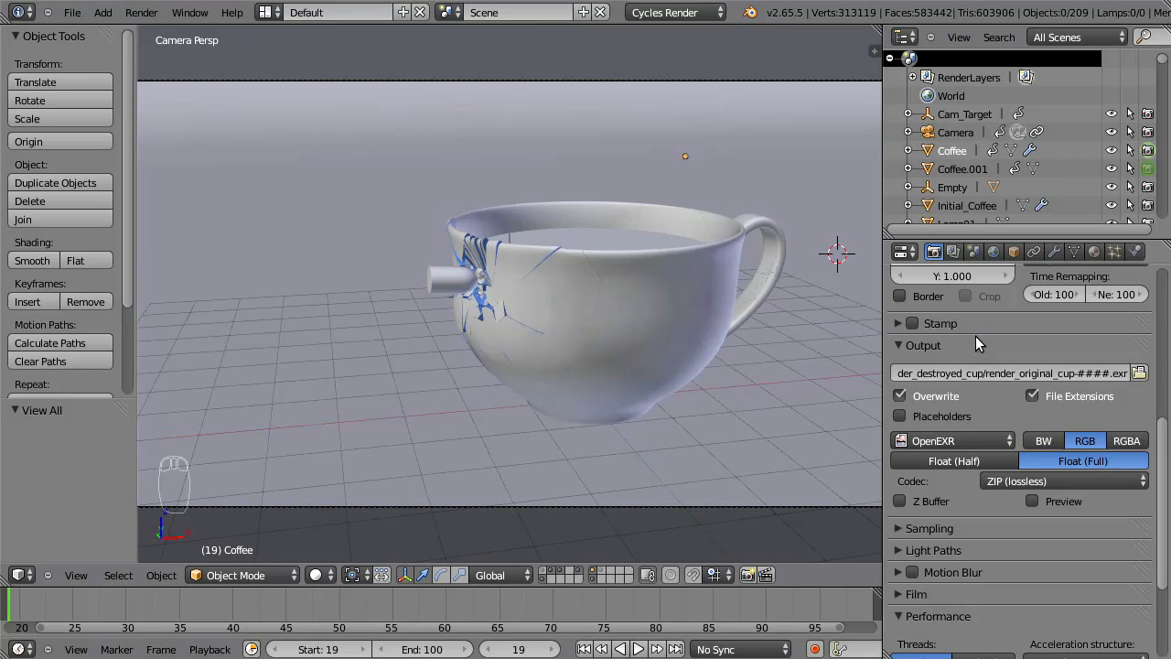
Rename the render output files in the destroyed-cup folder to render_destroyed_cup-####.exr
click(1056, 374)
key(Left)
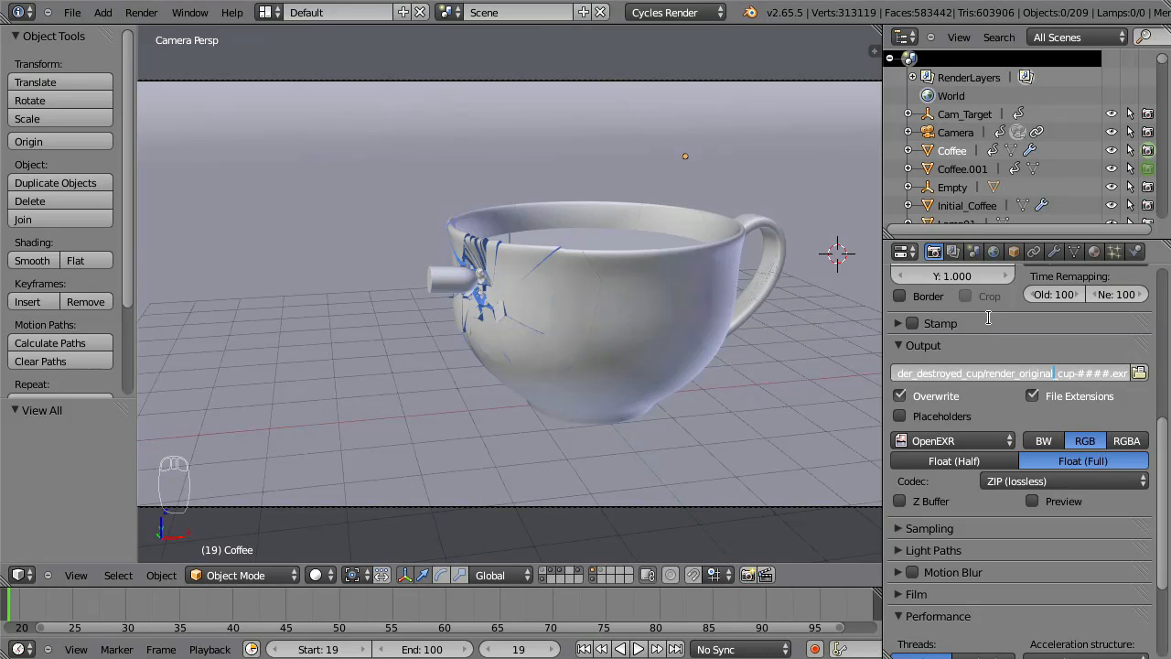
key(BackSpace)
key(BackSpace)
key(BackSpace)
key(BackSpace)
key(BackSpace)
key(BackSpace)
key(BackSpace)
key(BackSpace)
key(BackSpace)
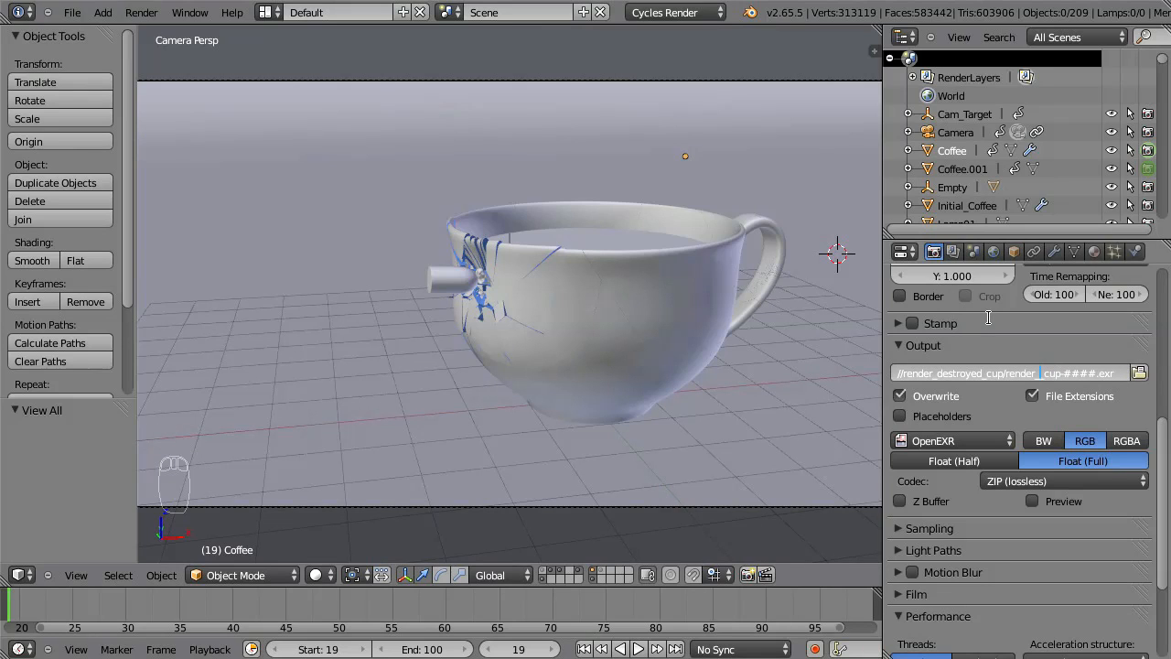
text(destroyed)
key(Return)
Review the render settings and expand the light path settings to examine the transparency and bounce limits
scroll(962, 552, down, 4)
scroll(1024, 419, up, 8)
scroll(1025, 419, up, 2)
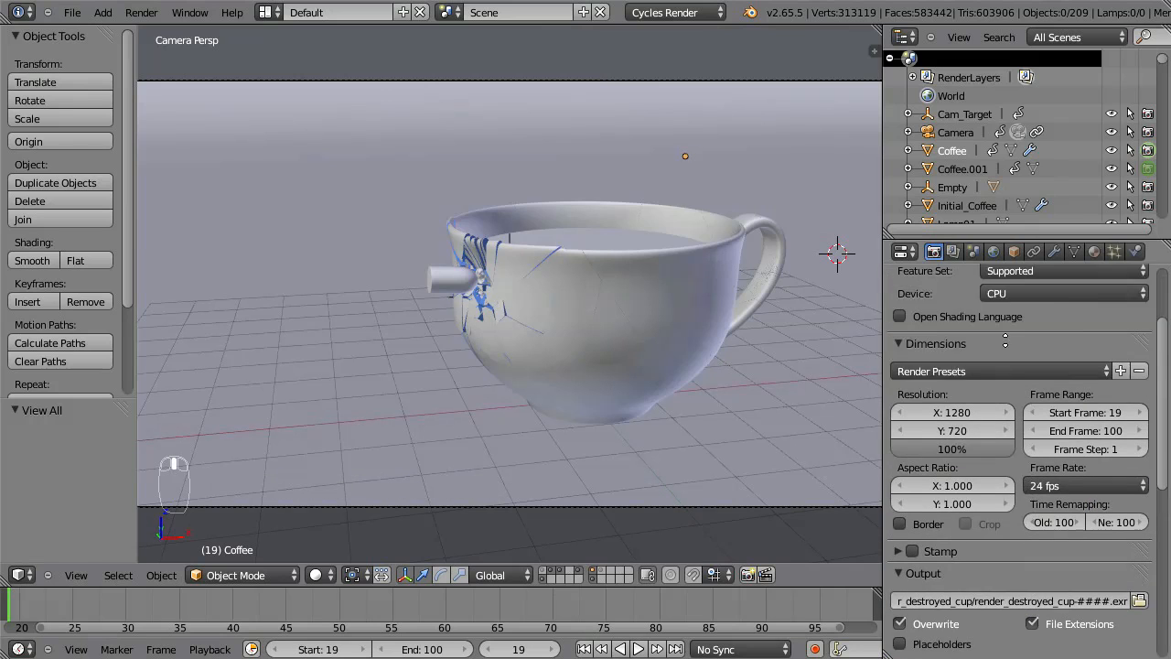
scroll(980, 472, down, 10)
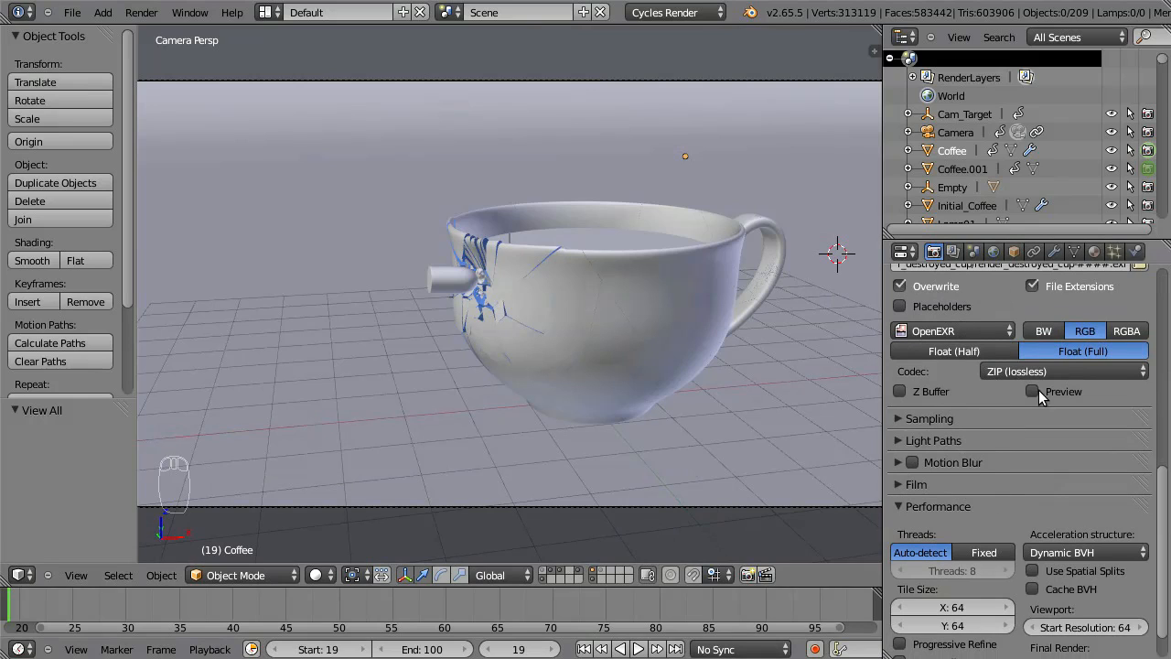
click(954, 441)
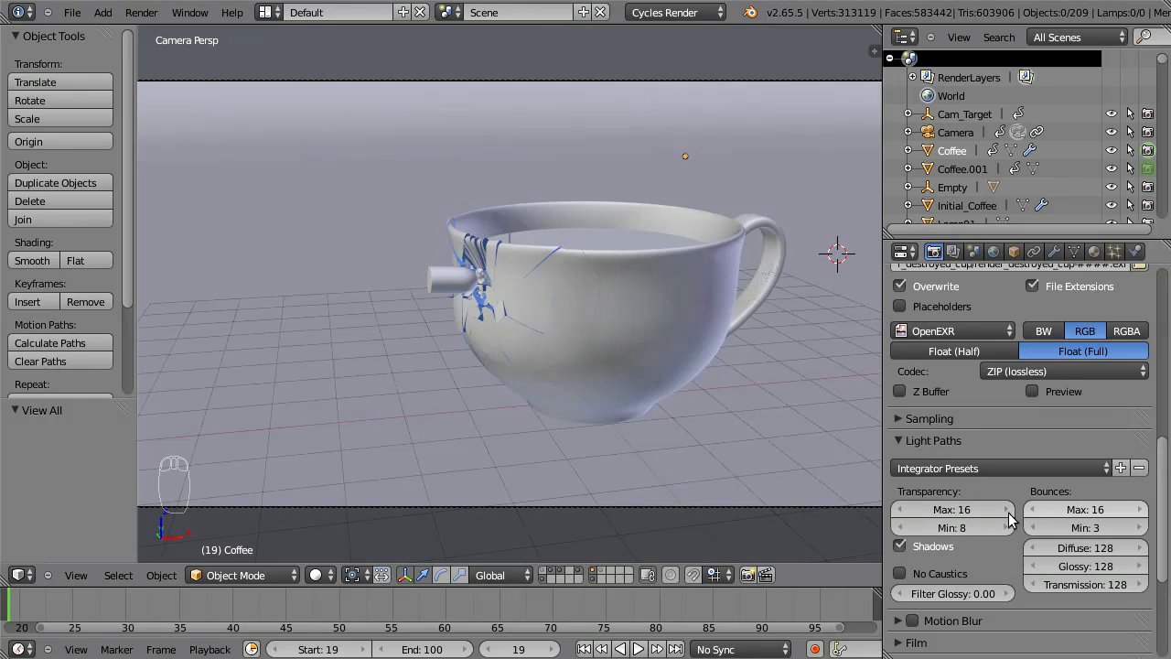
scroll(967, 427, down, 3)
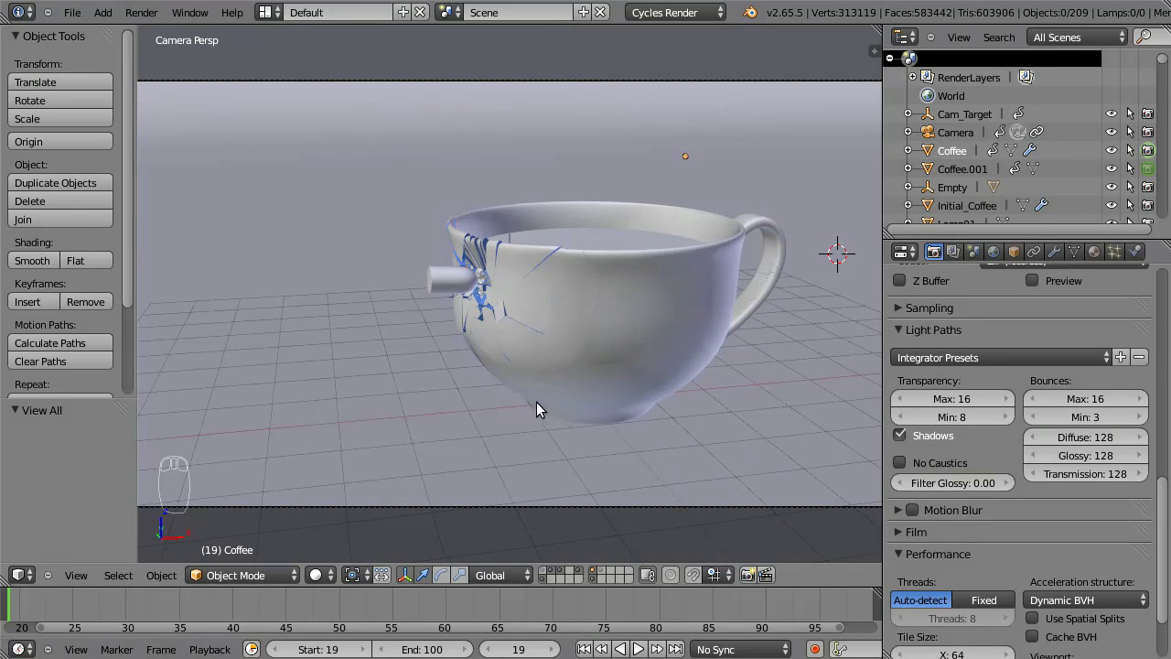
click(589, 312)
drag(674, 235, 628, 240)
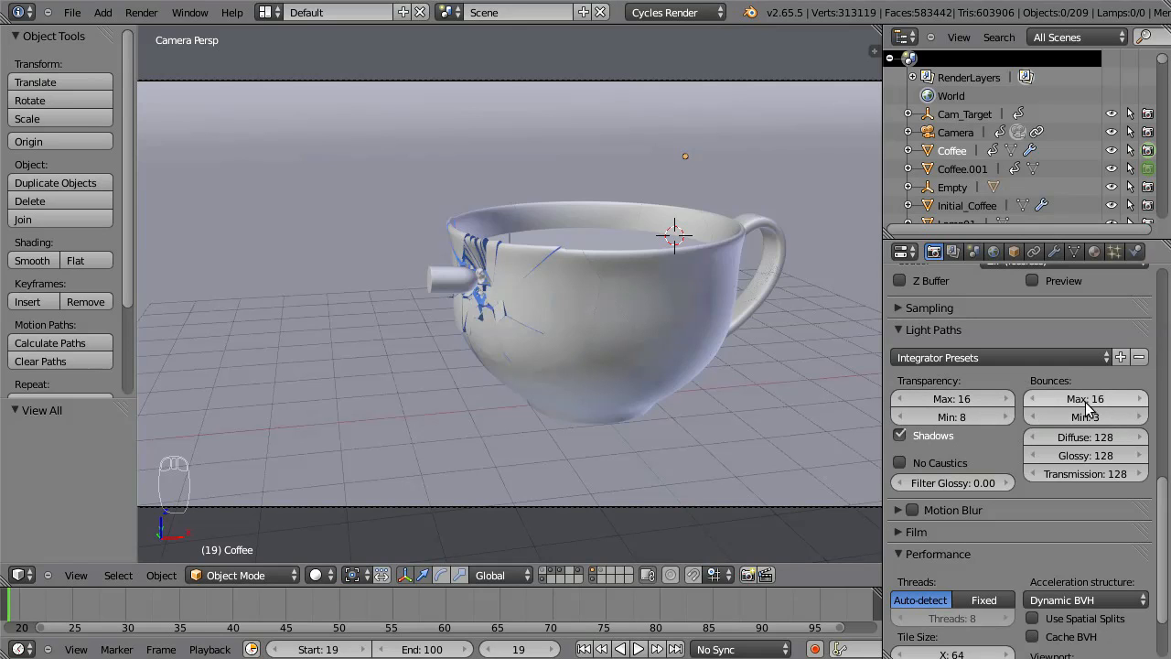
Render frame 19 of the fractured cup as a still image
scroll(1034, 512, down, 4)
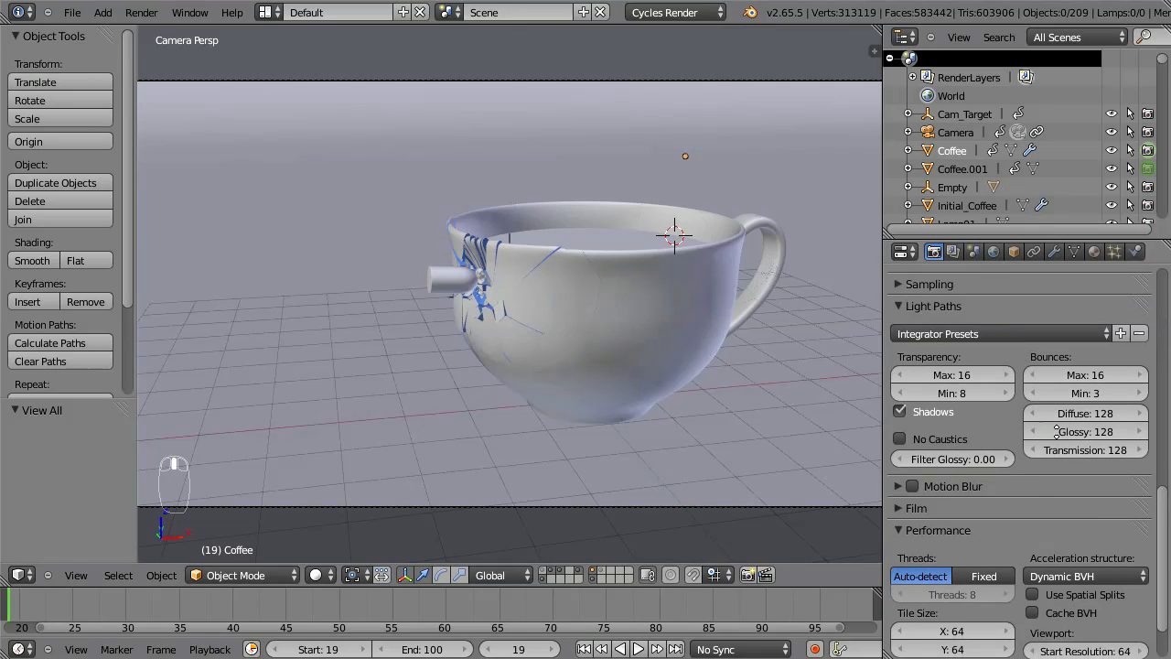
scroll(1052, 450, up, 7)
scroll(1051, 450, down, 4)
scroll(1052, 512, up, 8)
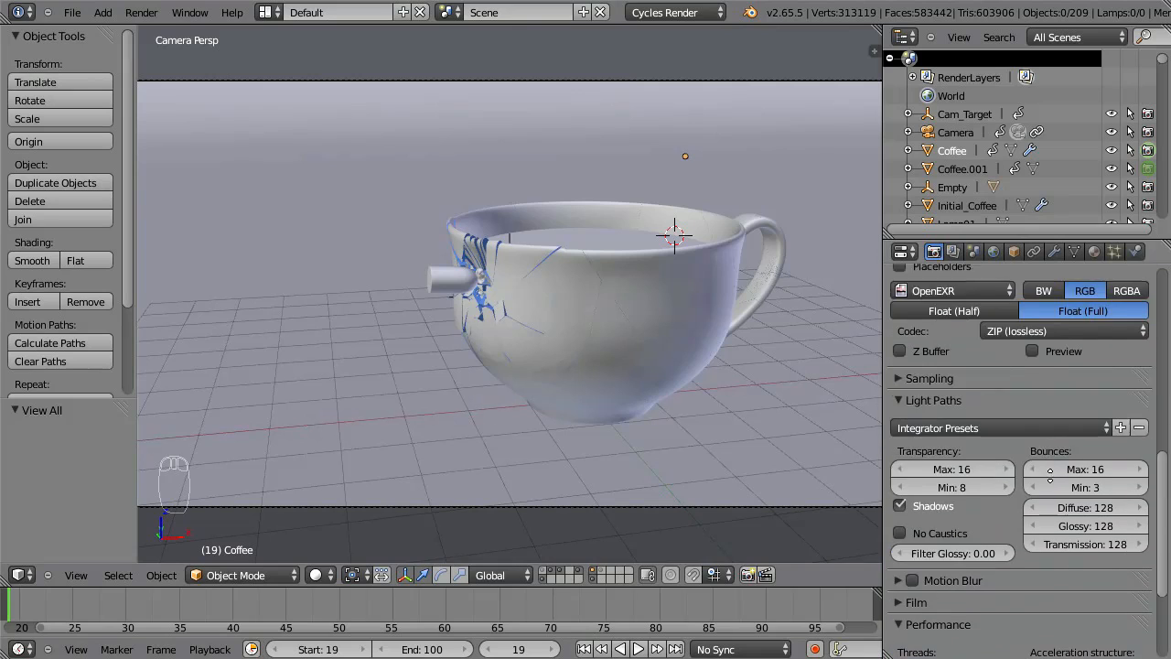
scroll(1052, 439, up, 5)
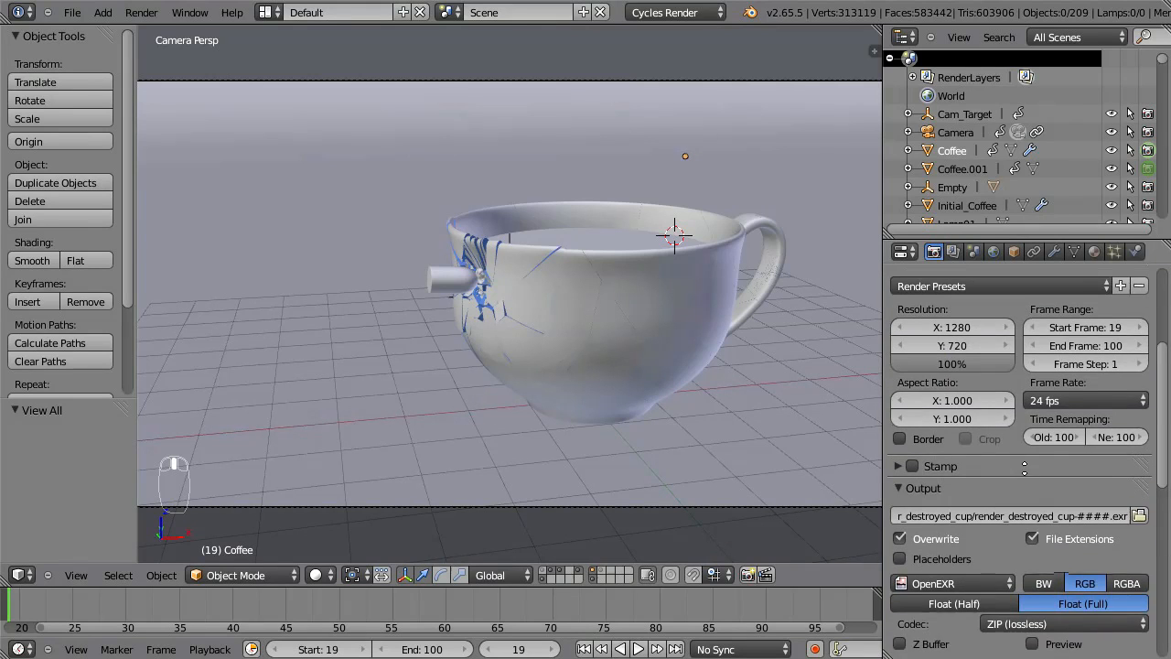
scroll(1037, 473, down, 1)
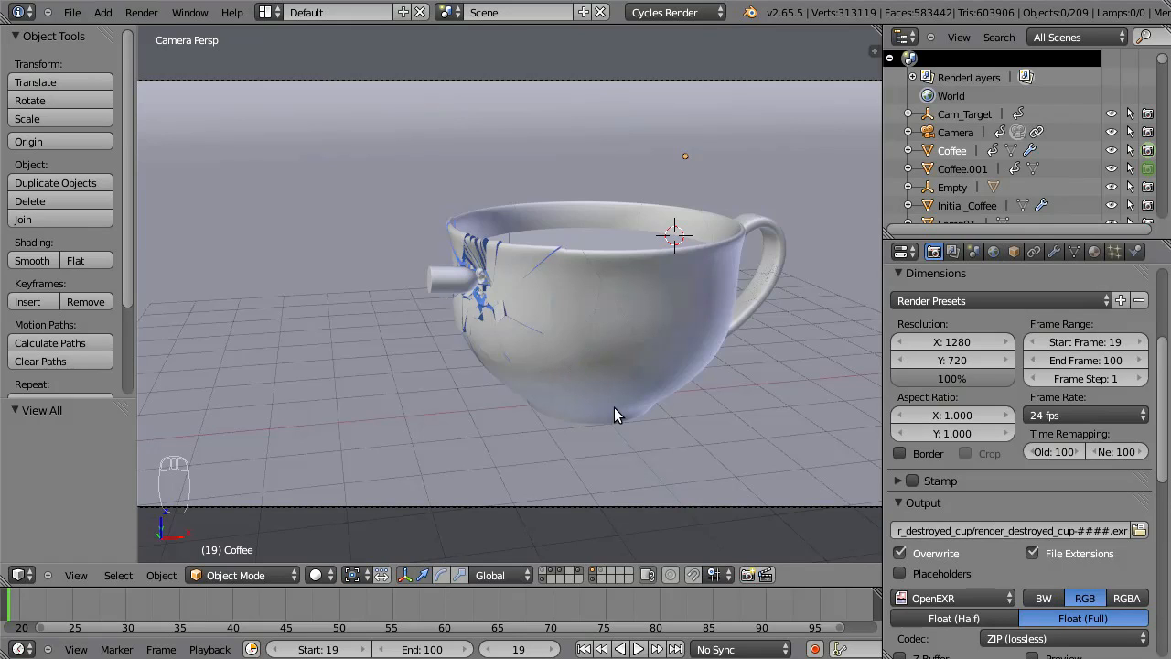
key(F12)
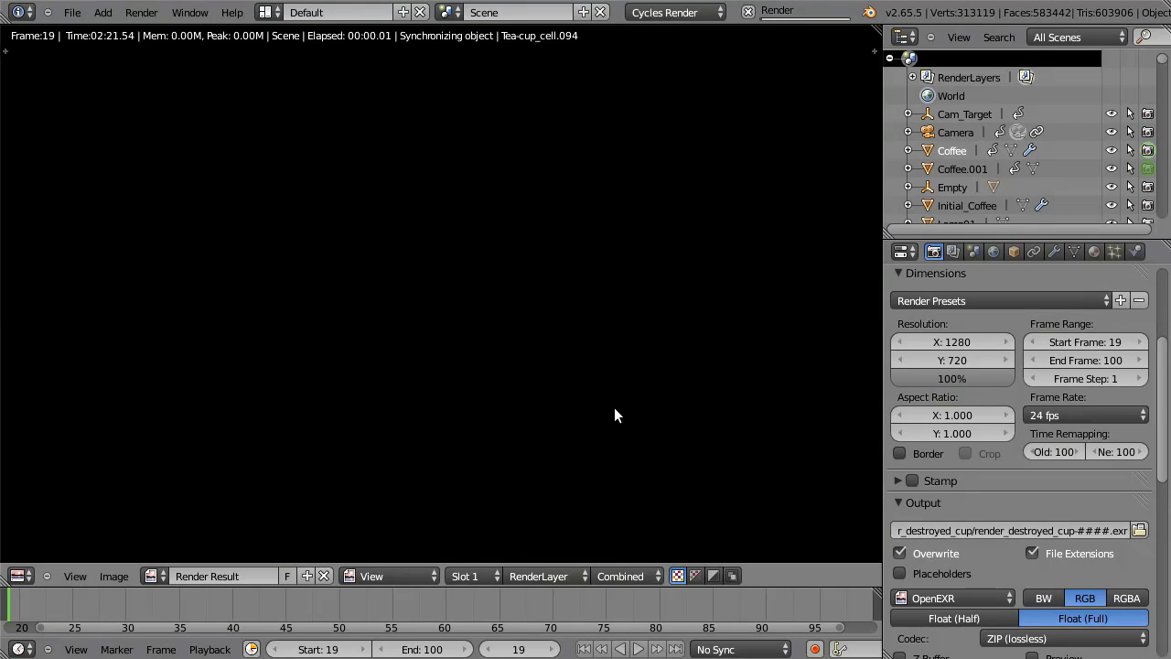